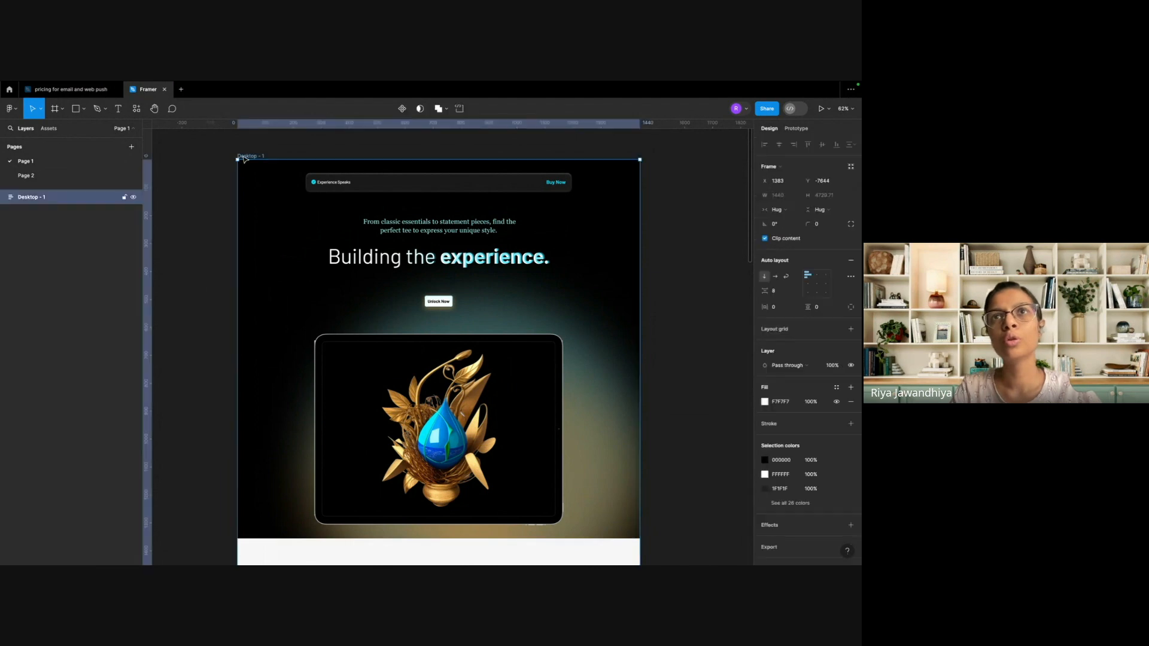
Inspect the layer structure of the Desktop - 1 frame, down to the div layers inside Frame 4.
{"action": "scroll", "coordinate": [241, 158], "scroll_direction": "up", "scroll_amount": 4}
{"action": "scroll", "coordinate": [242, 157], "scroll_direction": "up", "scroll_amount": 10}
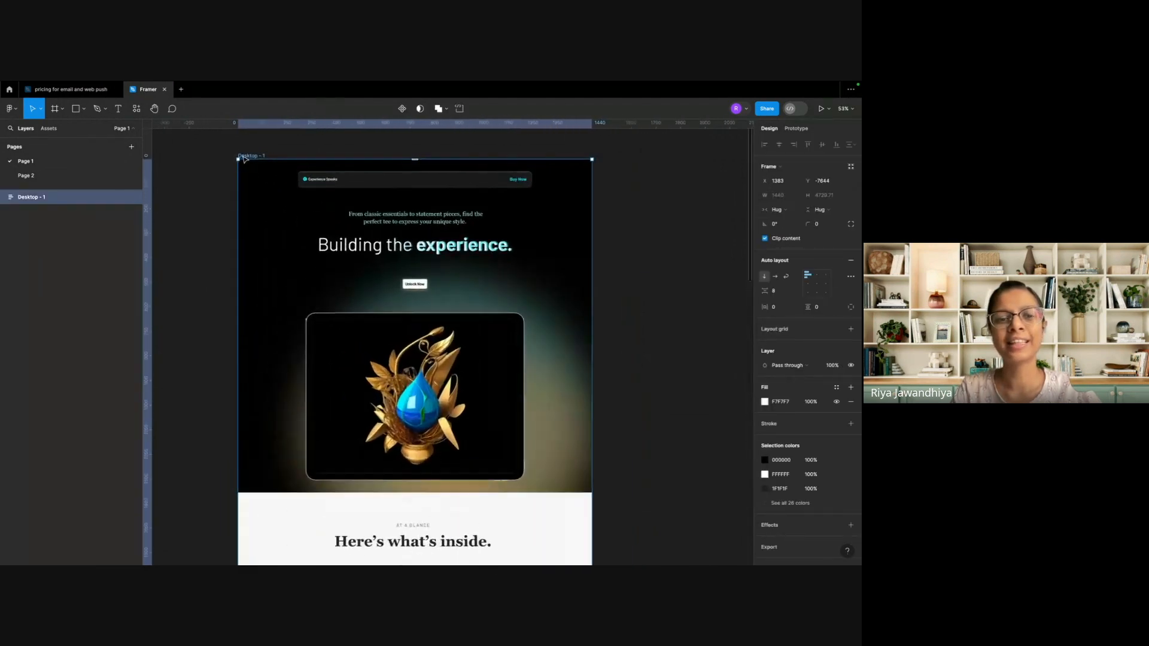
{"action": "scroll", "coordinate": [245, 159], "scroll_direction": "down", "scroll_amount": 4}
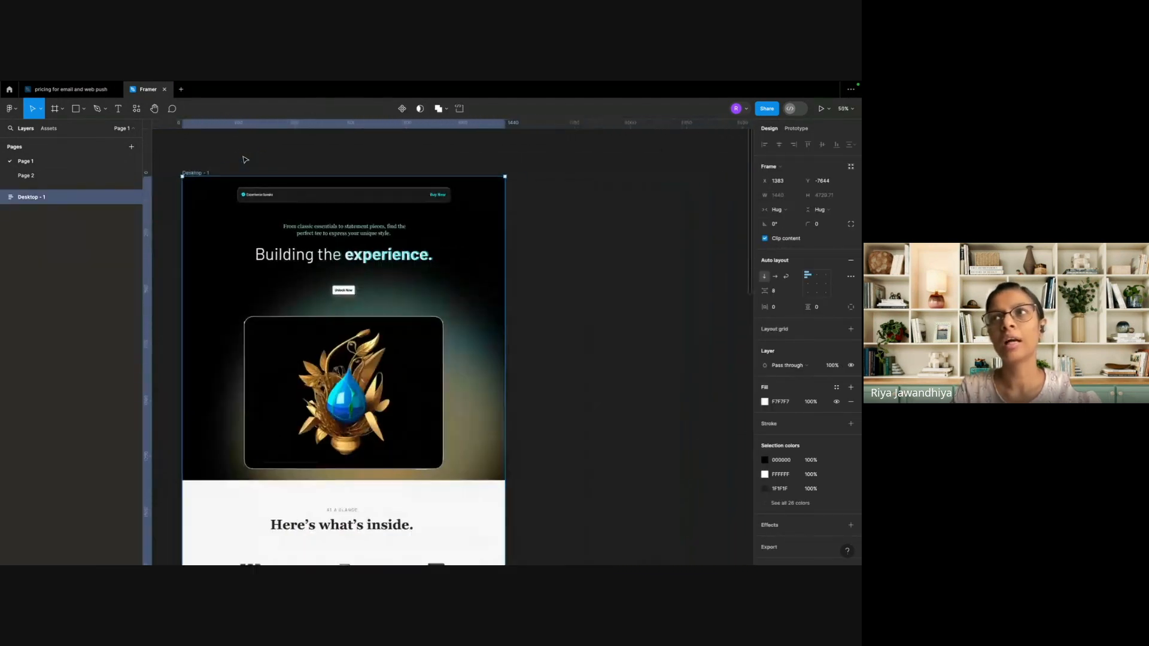
{"action": "left_click", "coordinate": [4, 197]}
{"action": "left_click", "coordinate": [41, 213]}
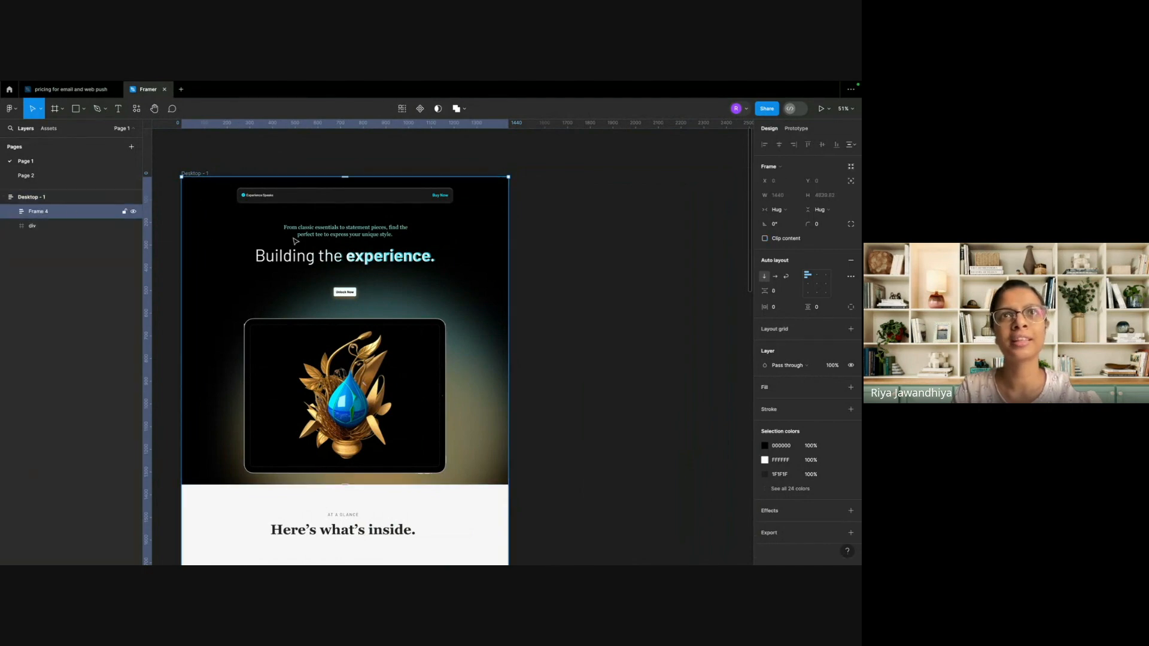
{"action": "double_click", "coordinate": [294, 240]}
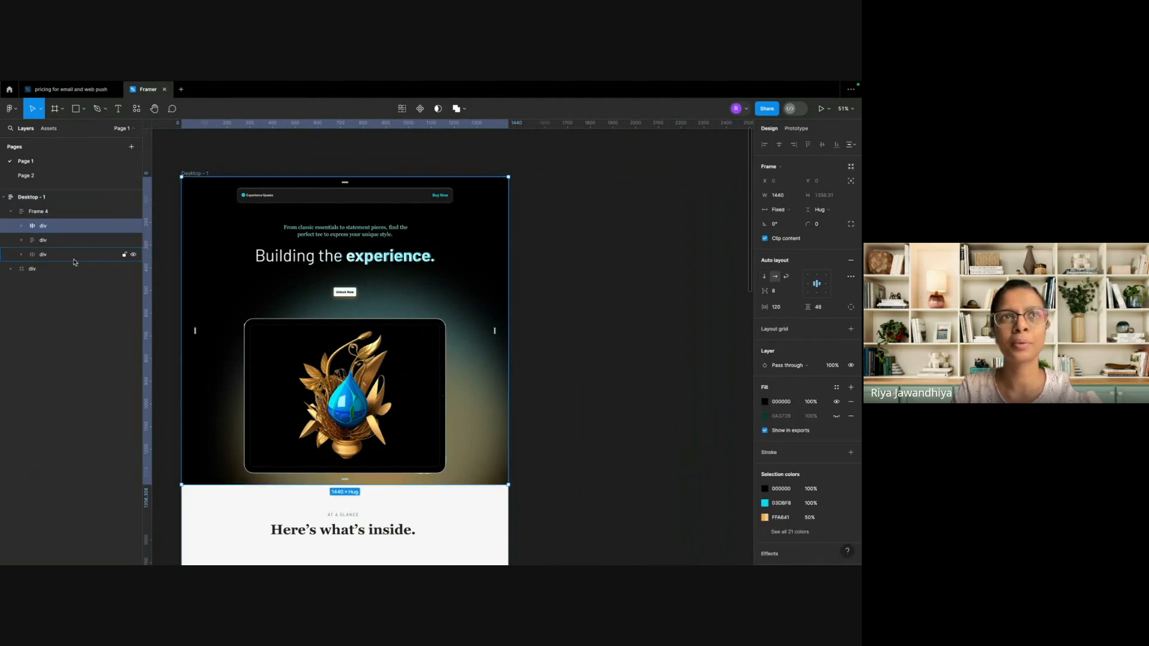
{"action": "left_click", "coordinate": [179, 267]}
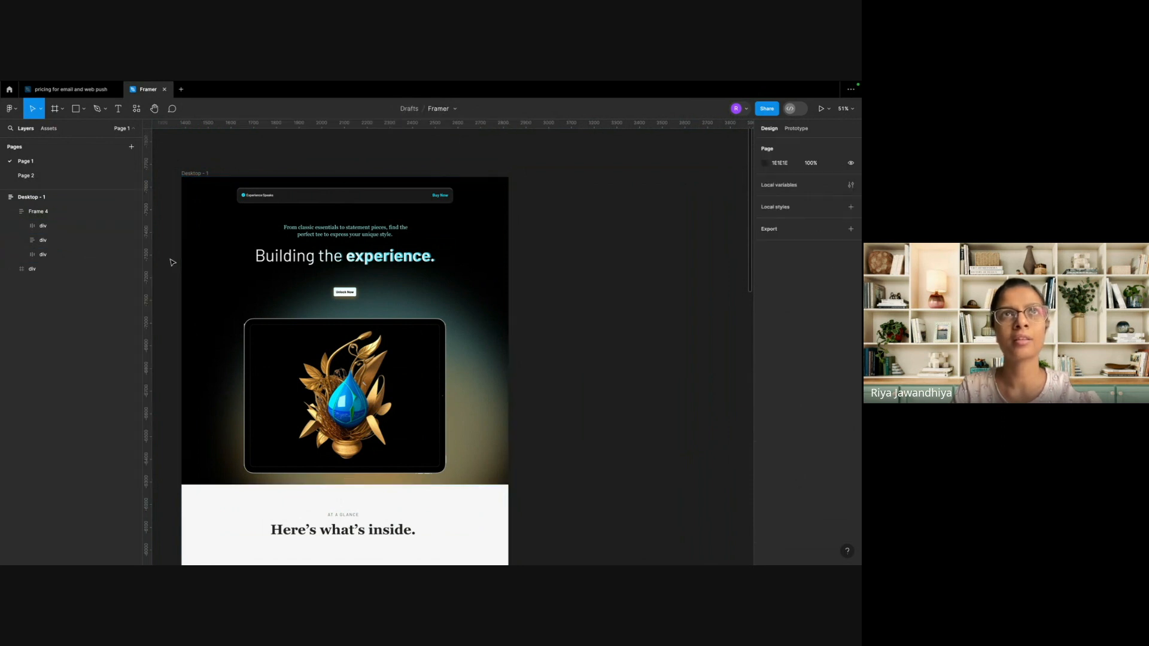
Copy the Desktop - 1 frame using the Figma to HTML with Framer plugin.
{"action": "left_click", "coordinate": [141, 112]}
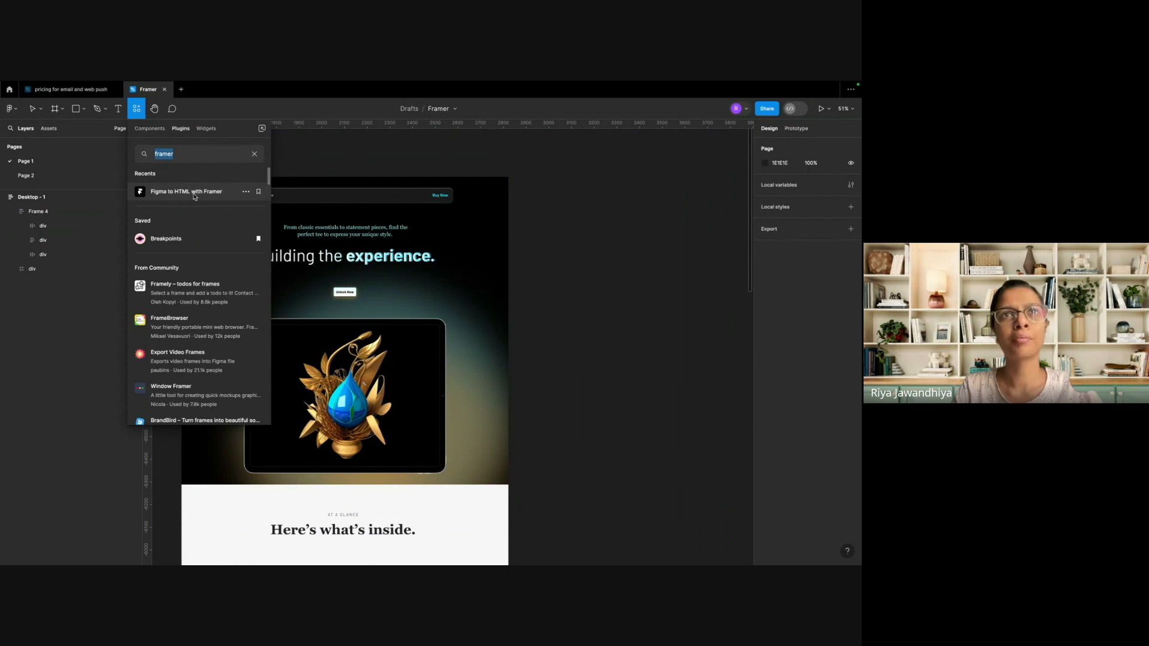
{"action": "left_click", "coordinate": [219, 197]}
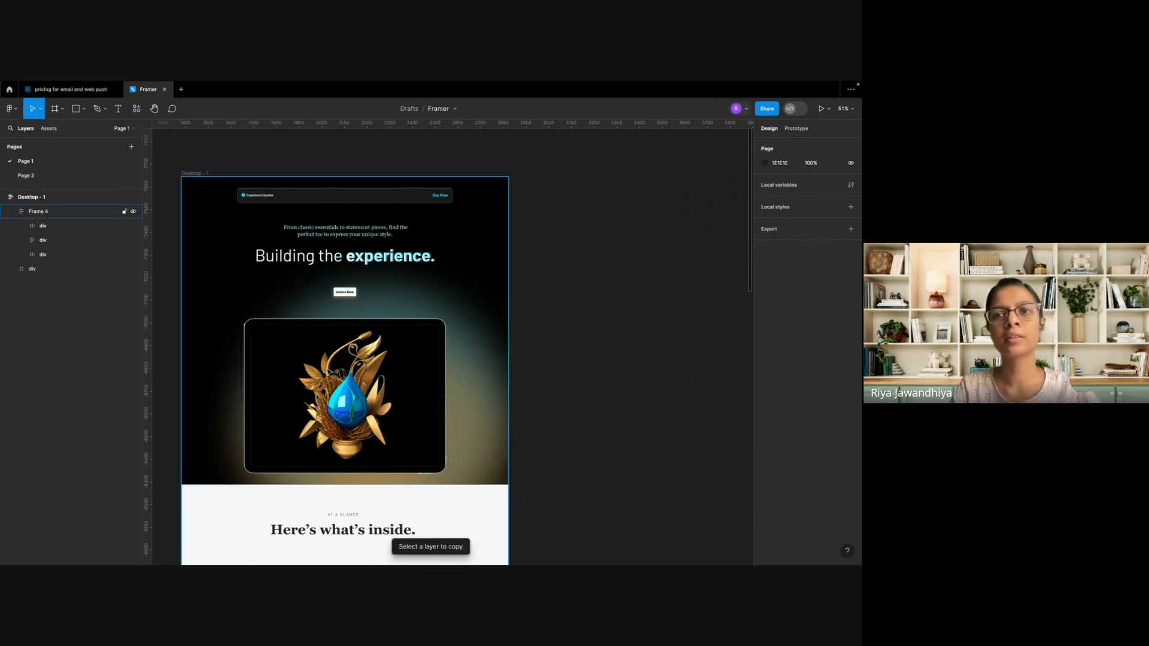
{"action": "left_click", "coordinate": [336, 339]}
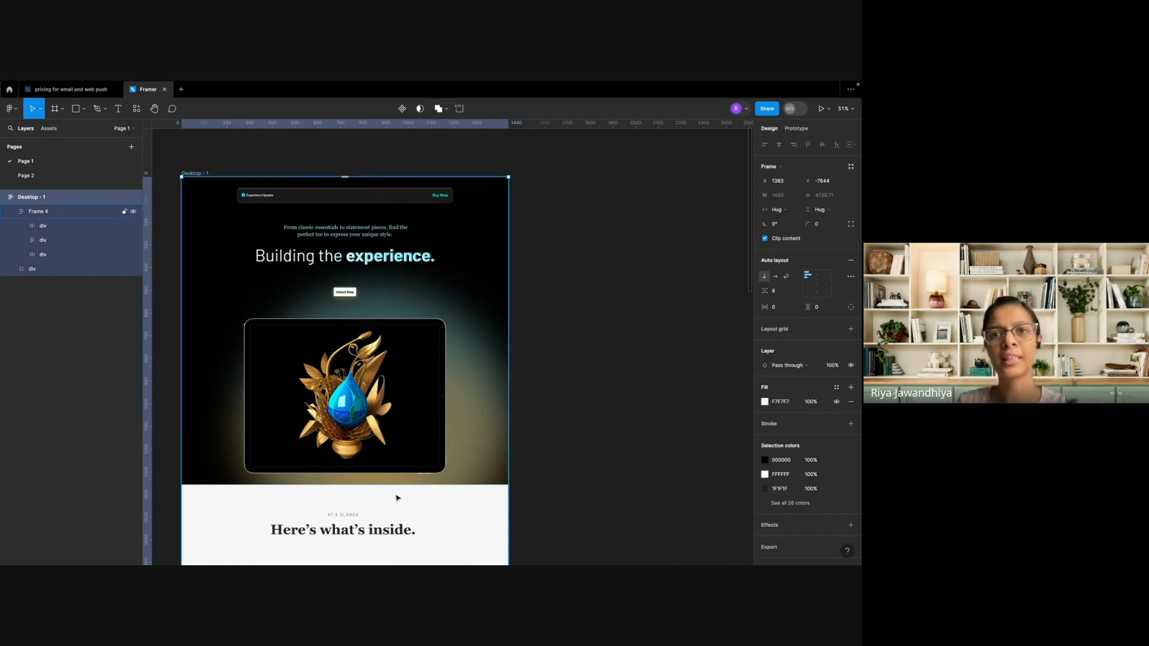
{"action": "scroll", "coordinate": [398, 497], "scroll_direction": "down", "scroll_amount": 5}
{"action": "left_click", "coordinate": [136, 108]}
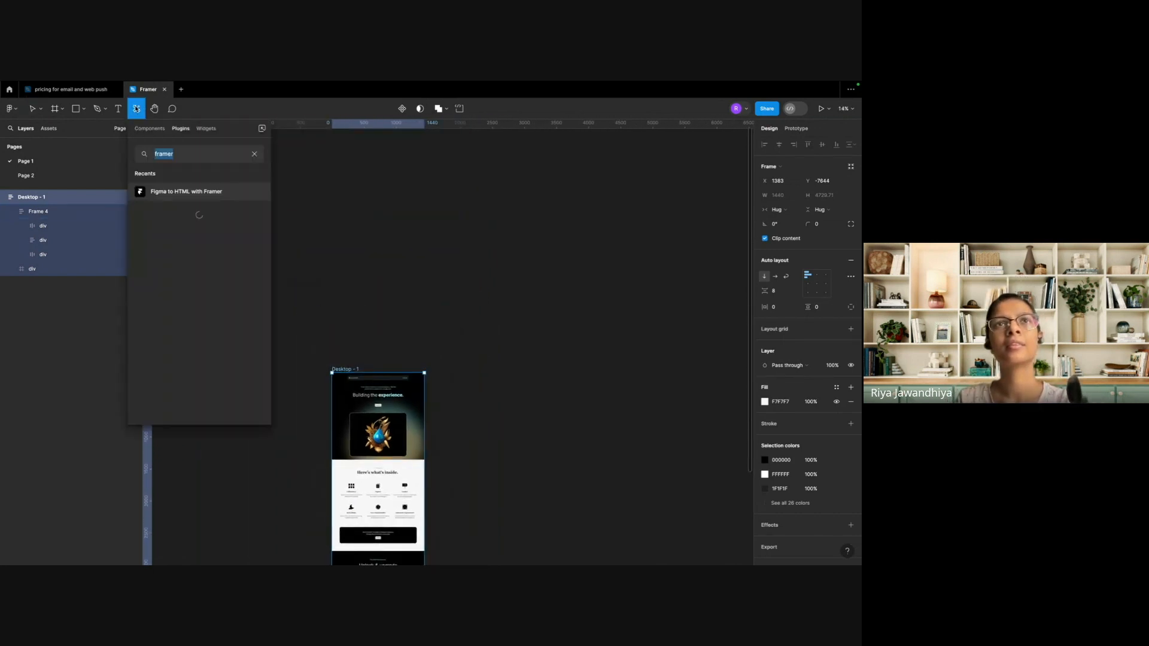
{"action": "left_click", "coordinate": [208, 197]}
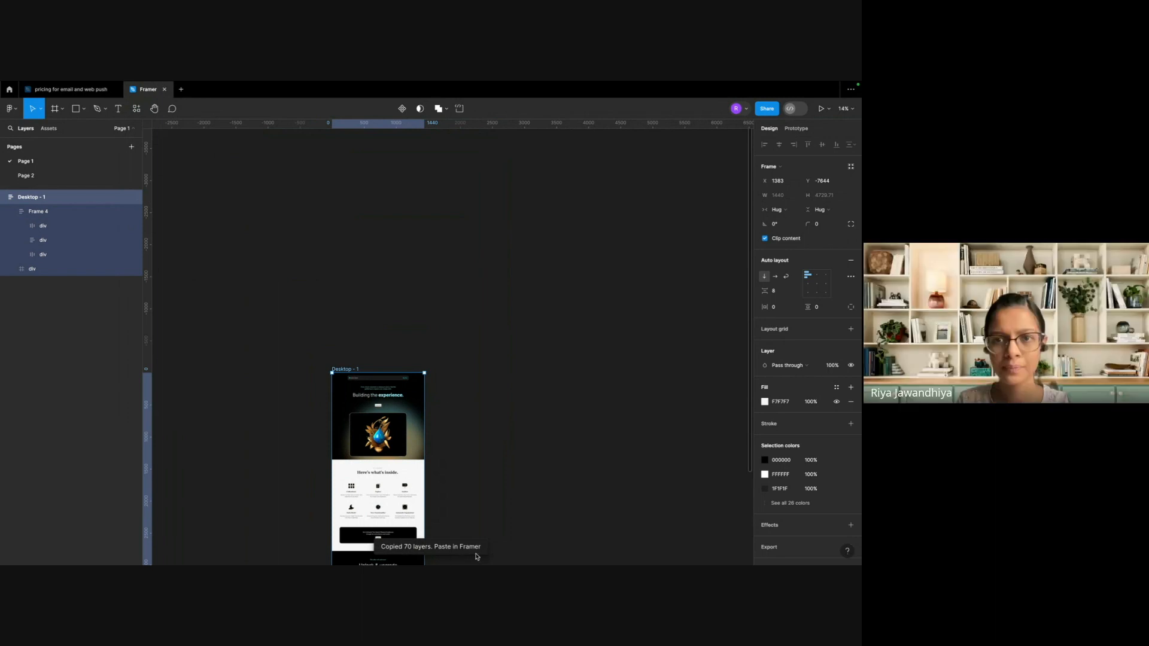
{"action": "scroll", "coordinate": [451, 480], "scroll_direction": "down", "scroll_amount": 5}
{"action": "scroll", "coordinate": [451, 480], "scroll_direction": "left", "scroll_amount": 2}
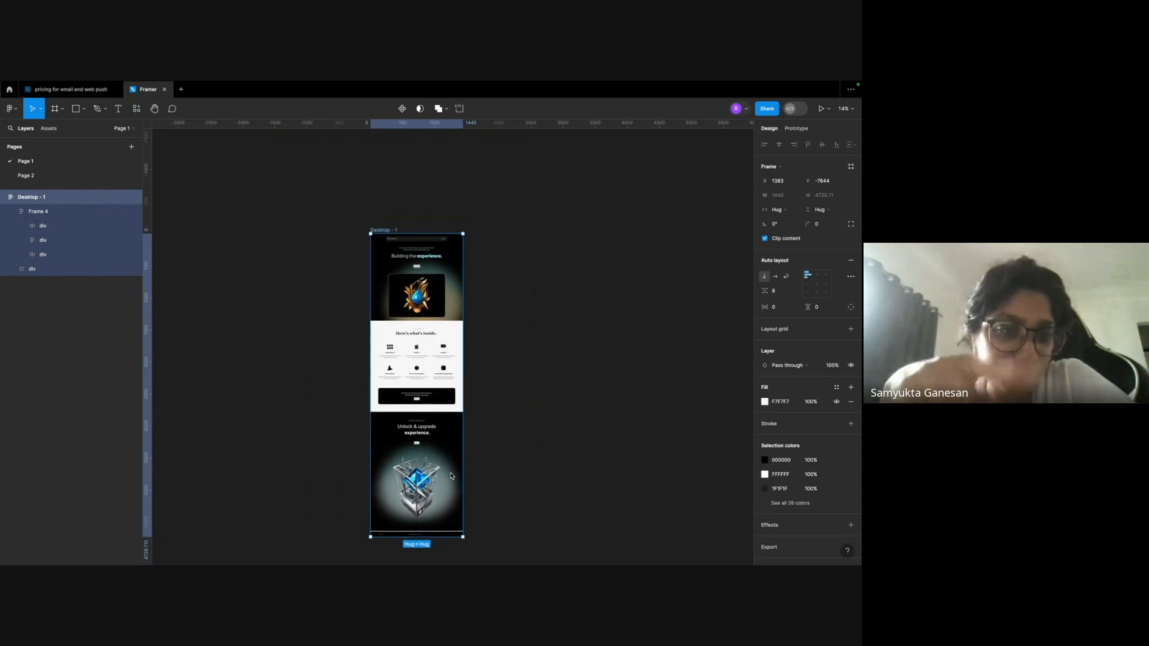
{"action": "left_click", "coordinate": [484, 470]}
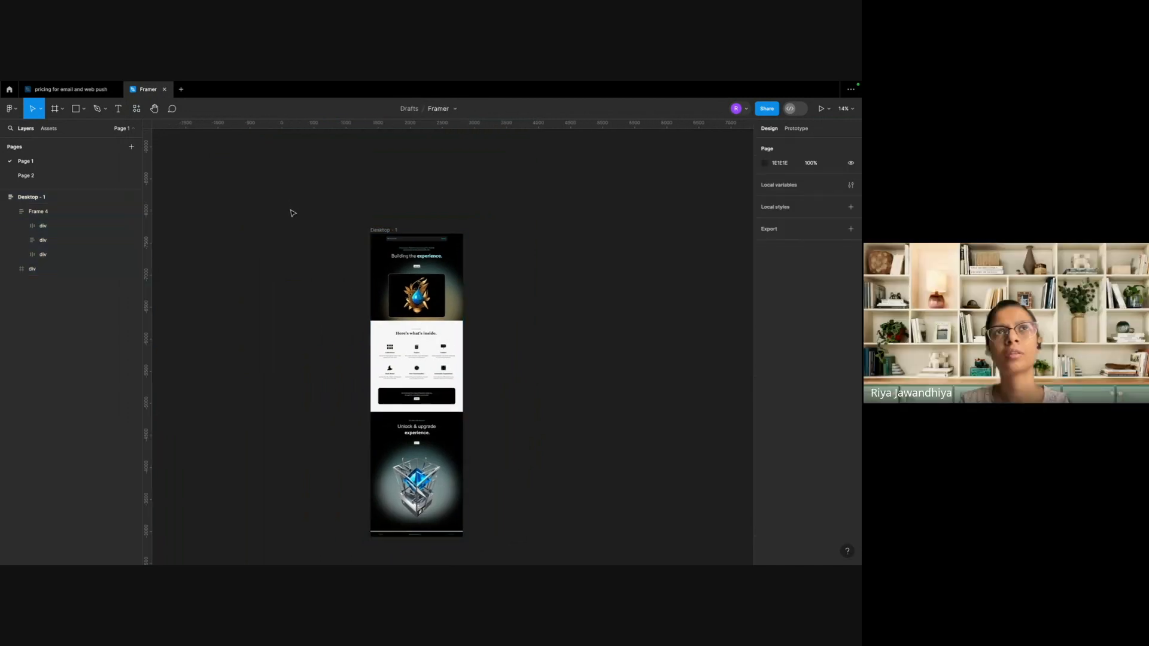
Select the Desktop - 1 frame, view the details of the Figma to HTML with Framer plugin and run it to copy the frame again.
{"action": "left_click", "coordinate": [136, 110]}
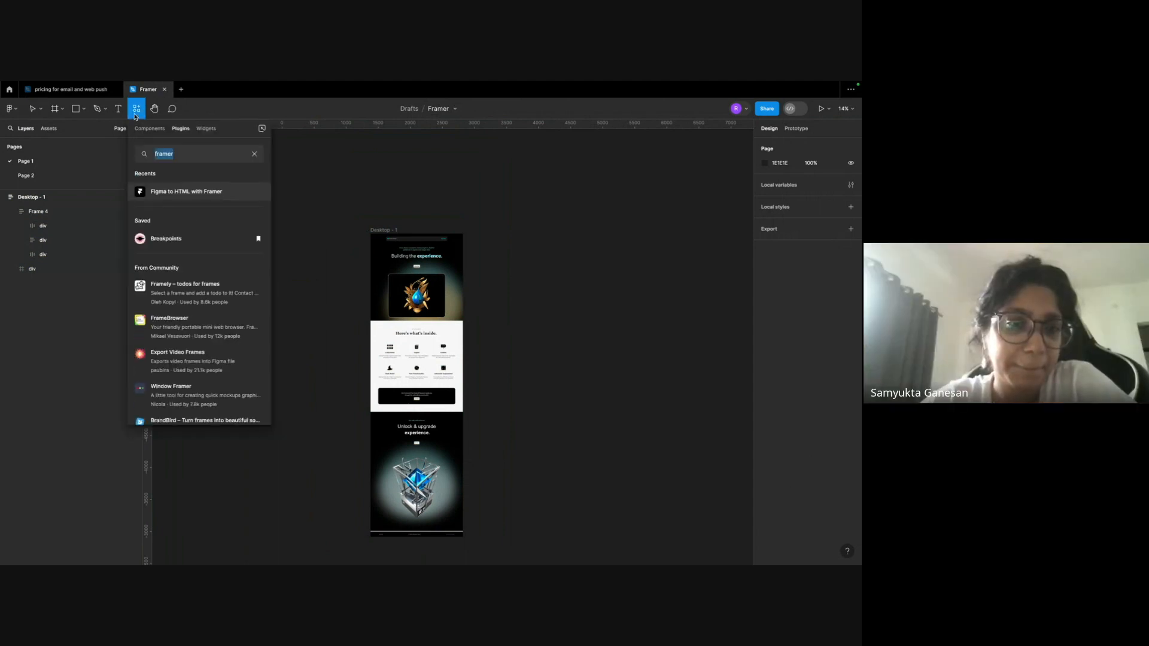
{"action": "left_click", "coordinate": [199, 199]}
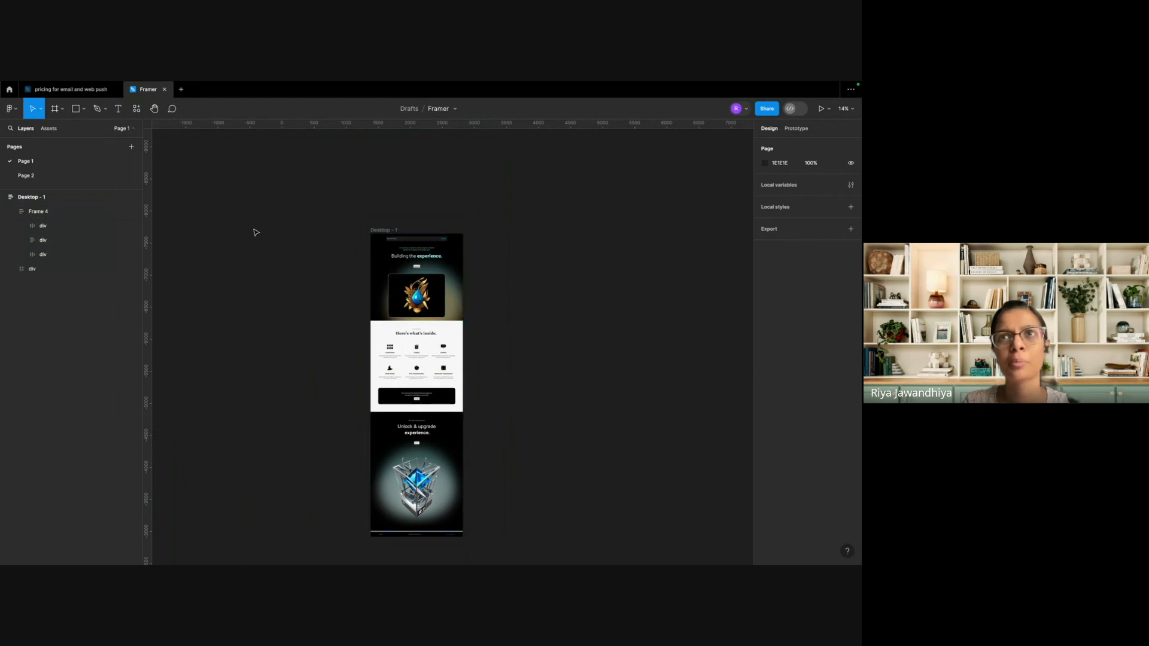
{"action": "left_click", "coordinate": [378, 232]}
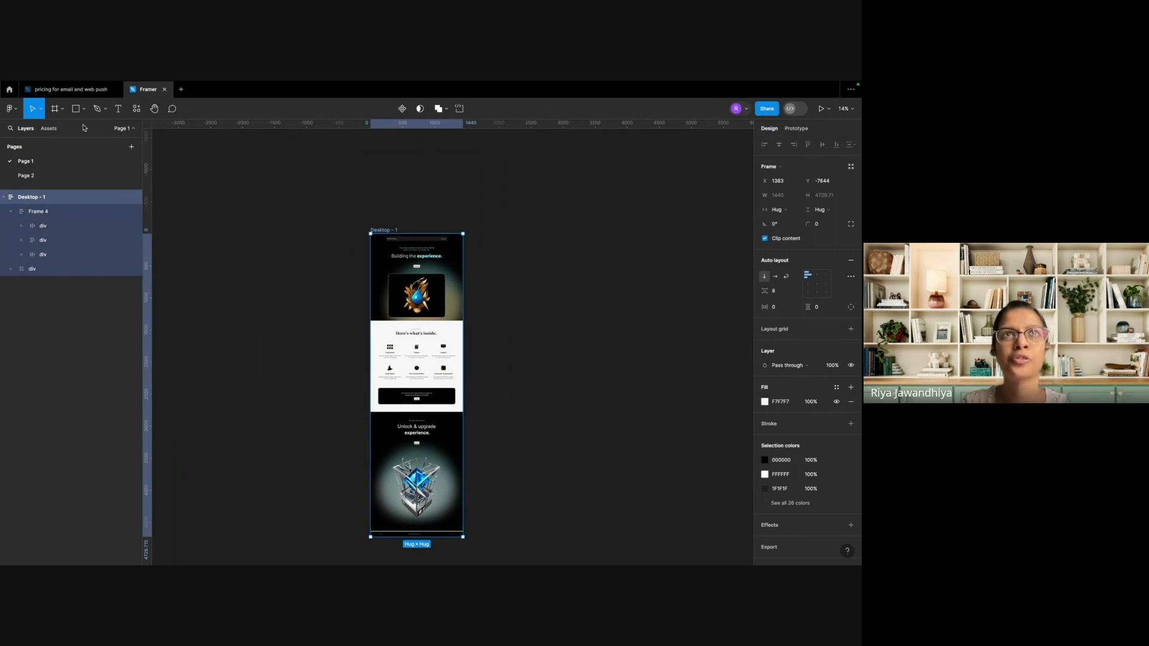
{"action": "left_click", "coordinate": [136, 108]}
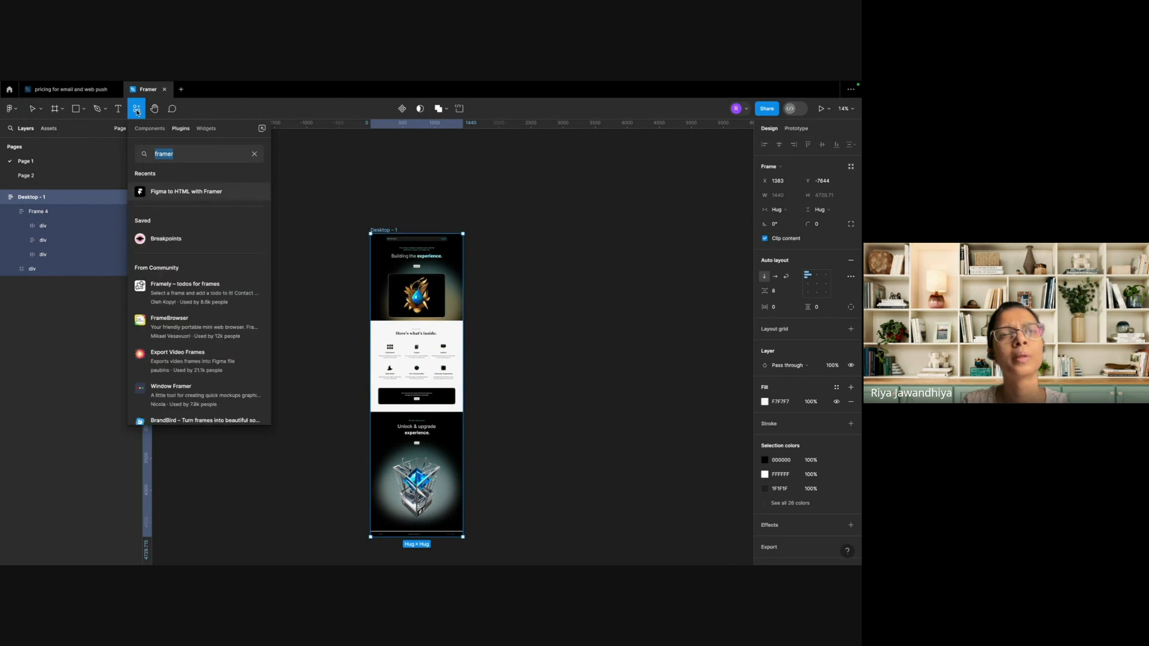
{"action": "left_click", "coordinate": [247, 192]}
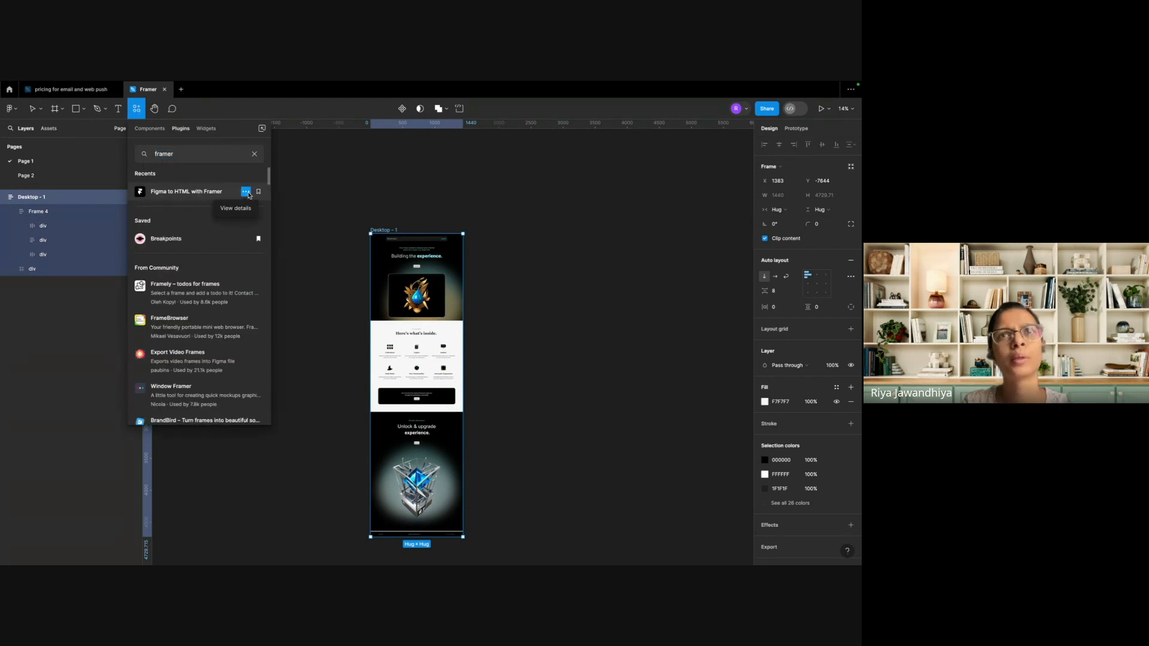
{"action": "left_click", "coordinate": [241, 209]}
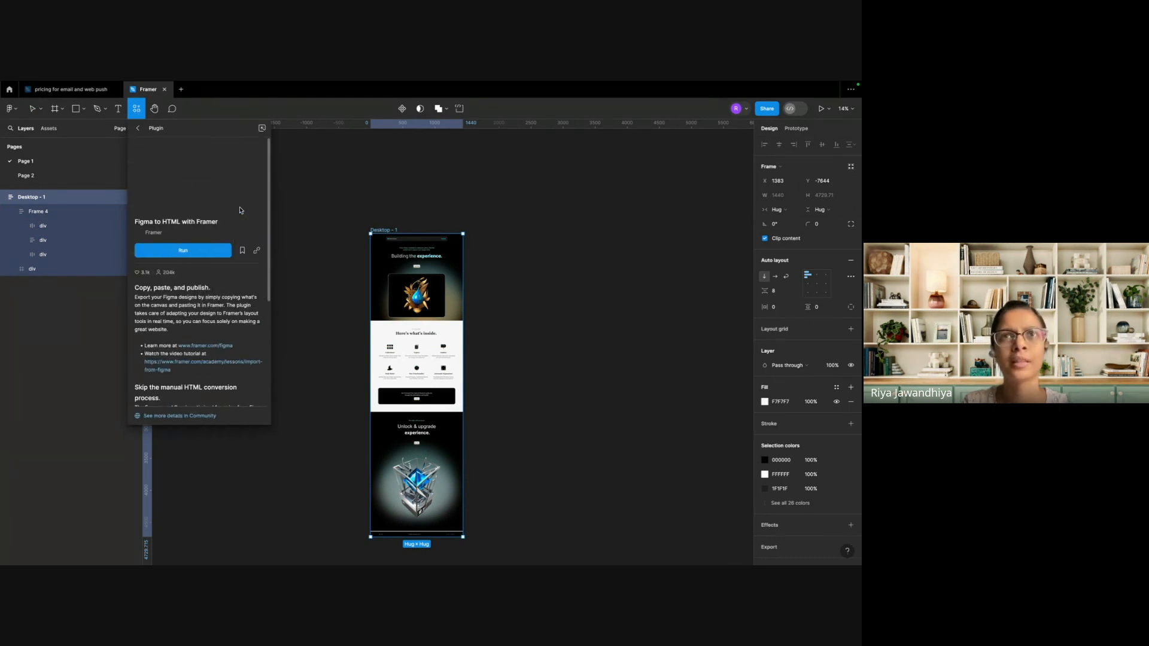
{"action": "left_click", "coordinate": [258, 253]}
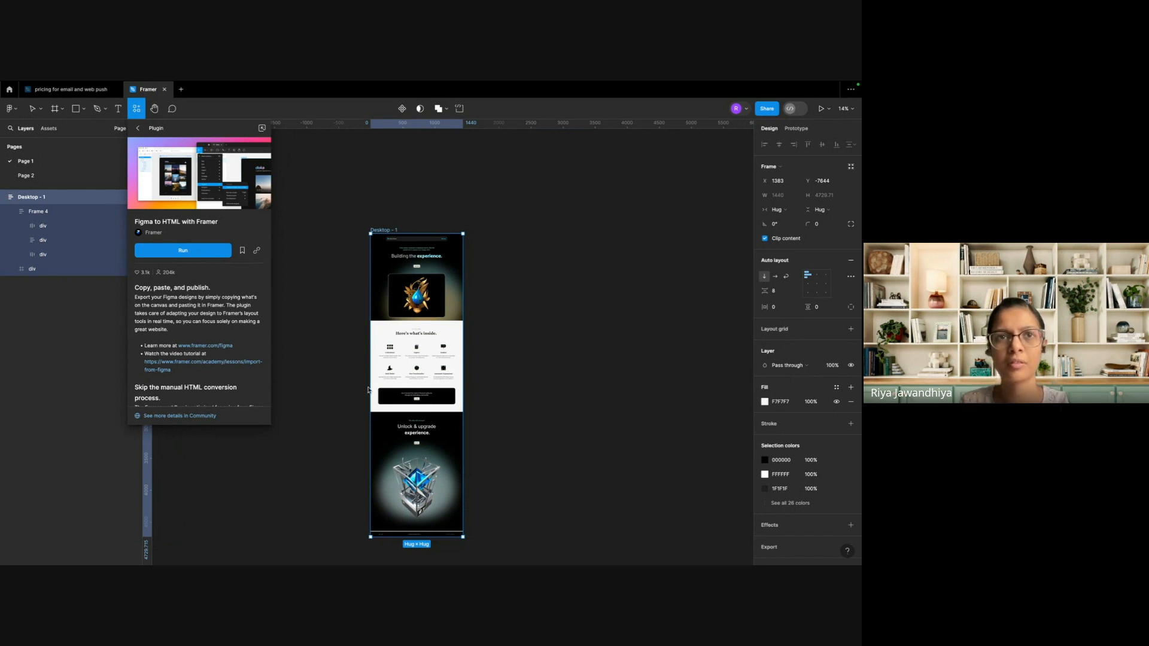
{"action": "left_click", "coordinate": [183, 252]}
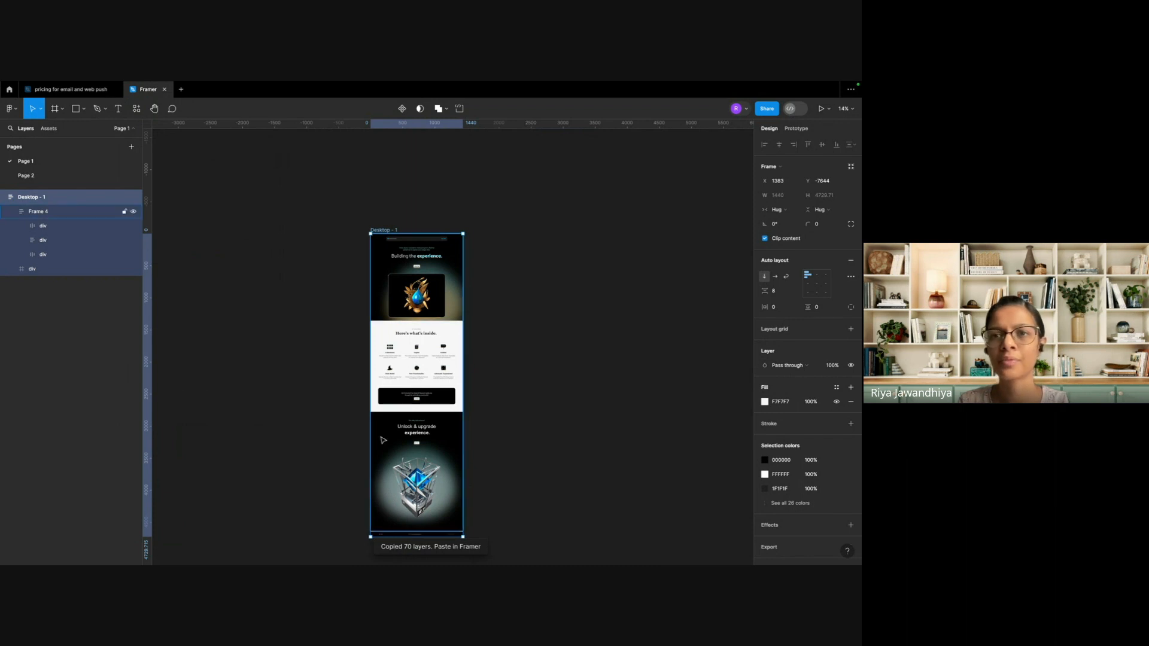
Switch to Framer, create a new project from the dashboard and review the Paste from Figma instructions.
{"action": "key", "text": "super+Tab"}
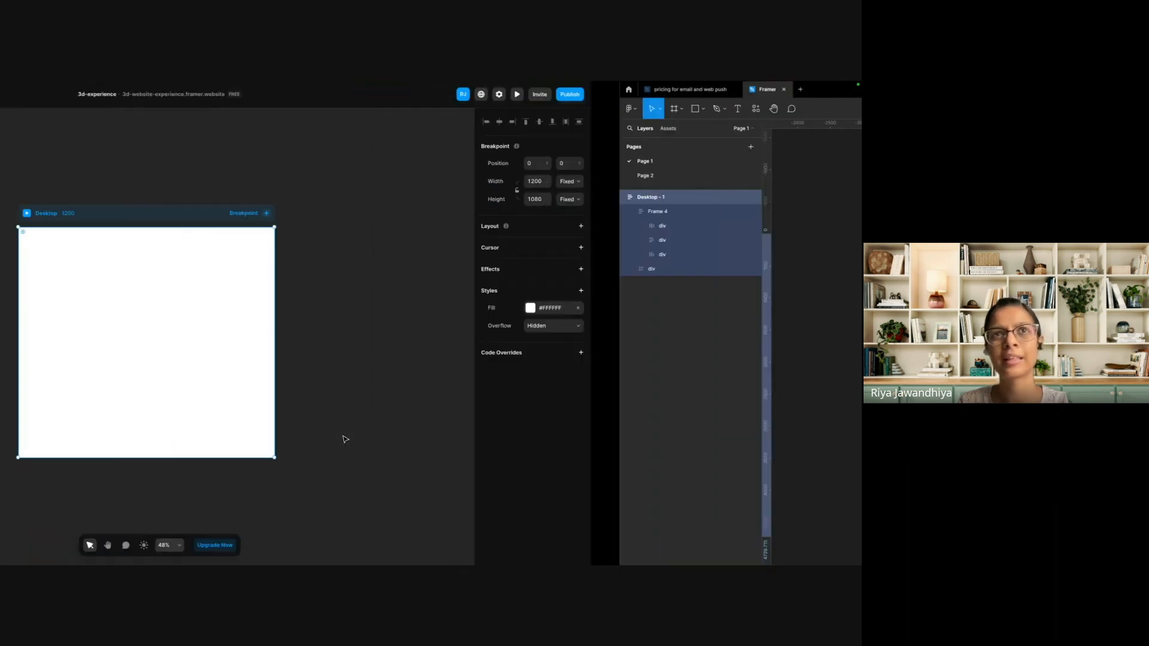
{"action": "left_click", "coordinate": [217, 191]}
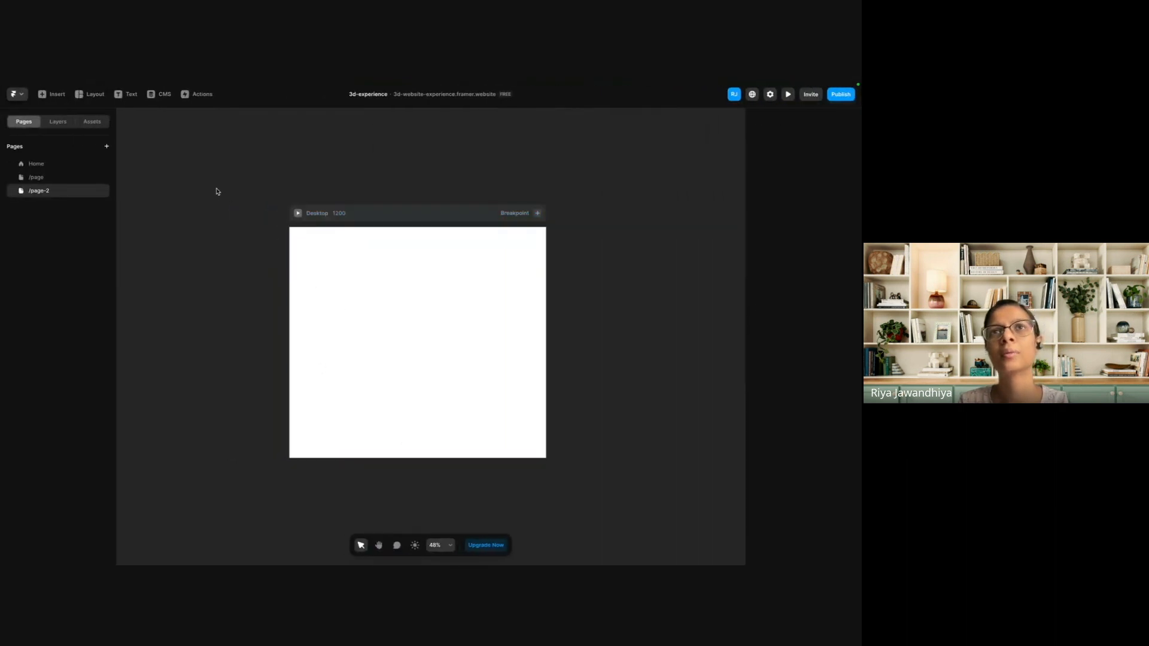
{"action": "left_click", "coordinate": [14, 94]}
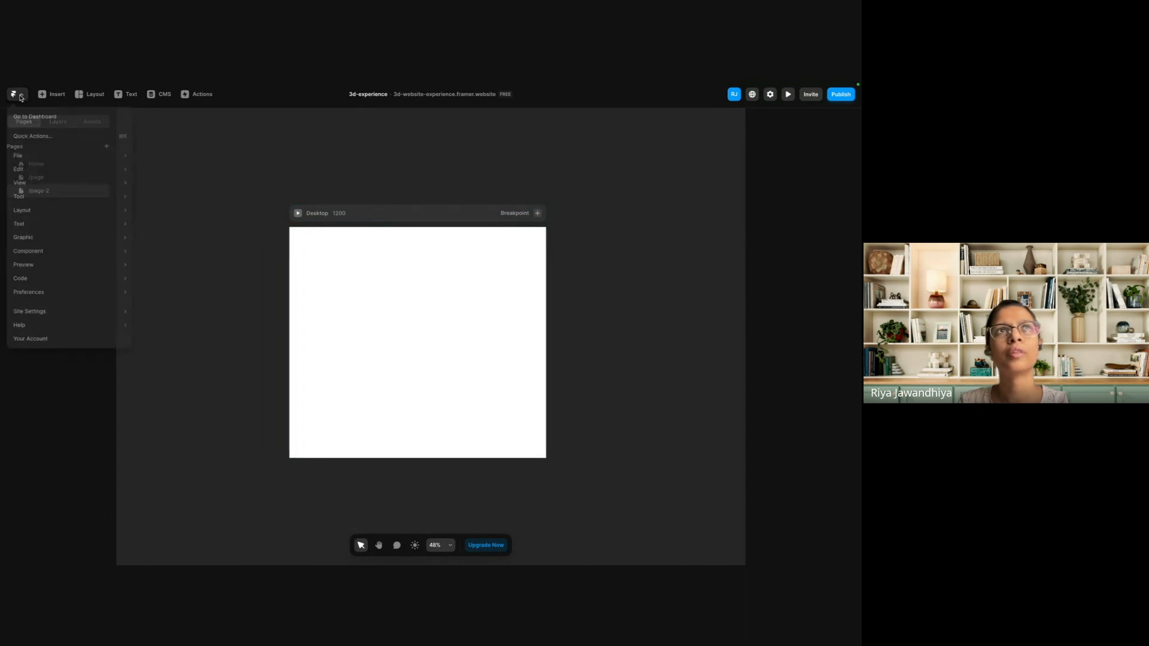
{"action": "left_click", "coordinate": [40, 114]}
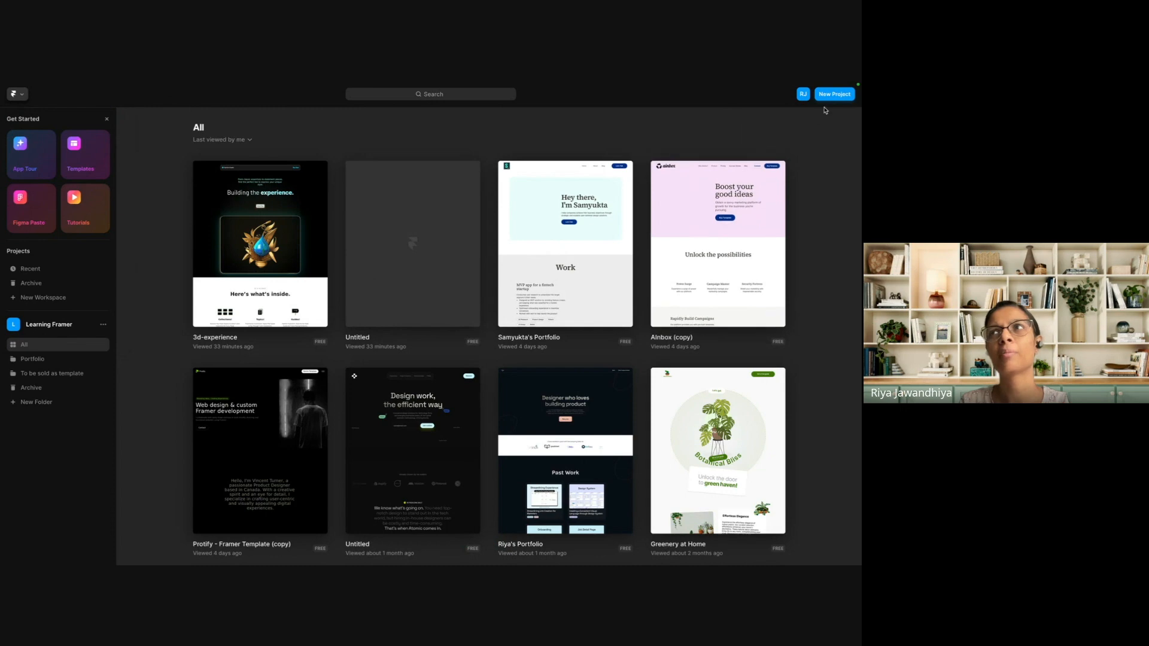
{"action": "left_click", "coordinate": [825, 101]}
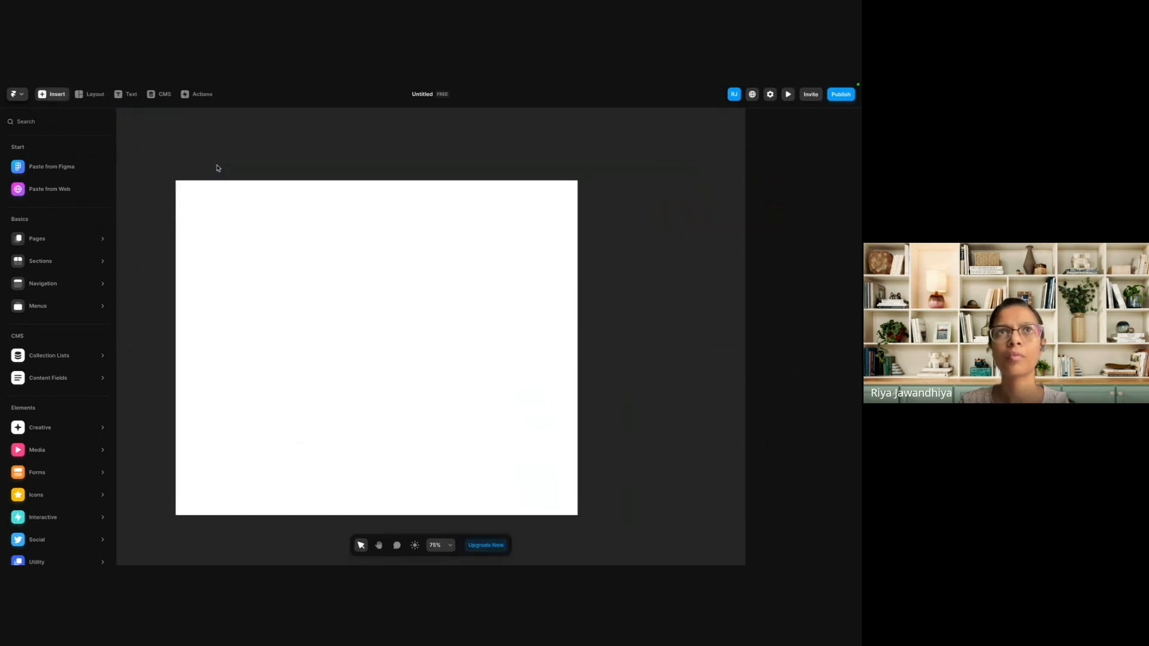
{"action": "left_click", "coordinate": [58, 172]}
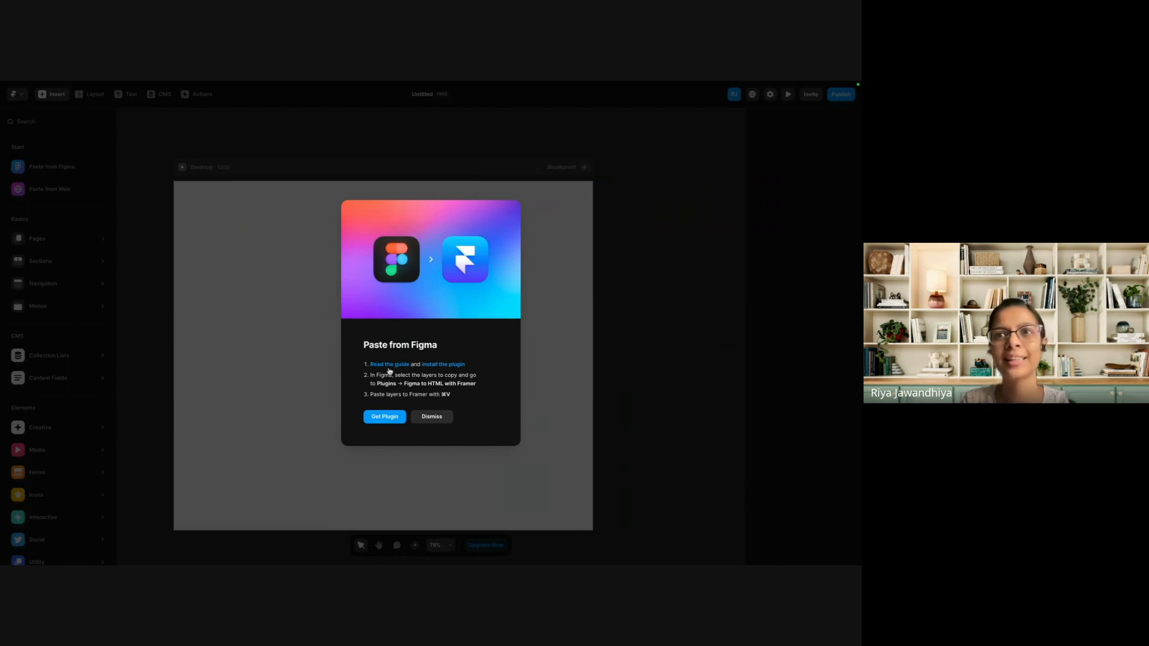
{"action": "left_click", "coordinate": [431, 419]}
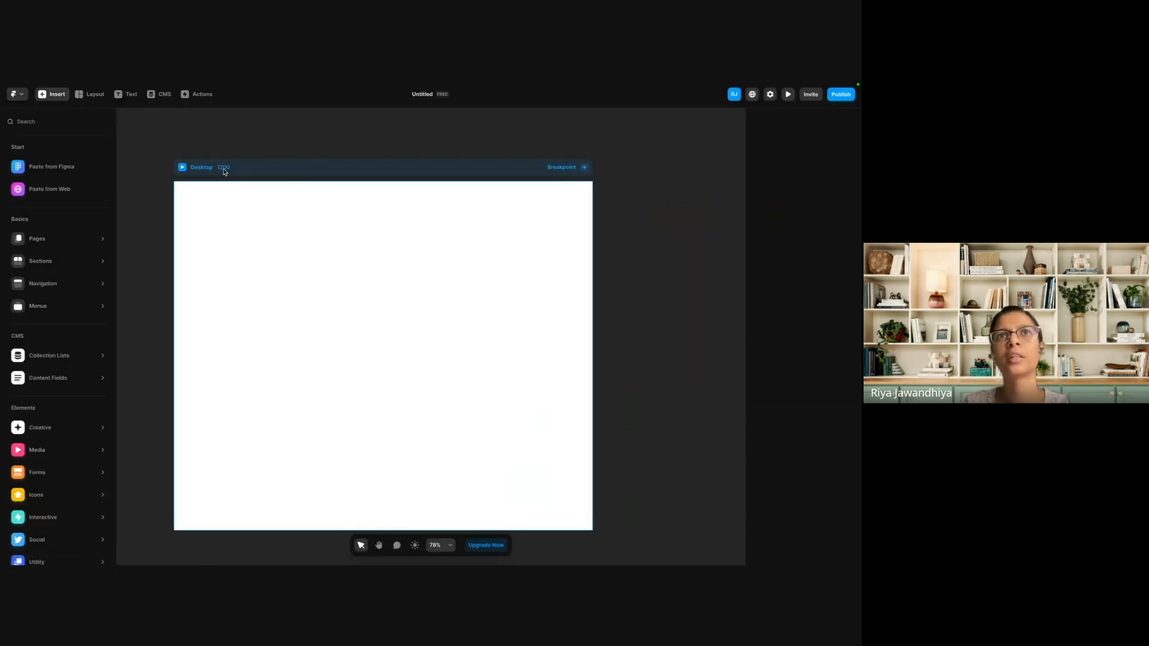
Set the Desktop breakpoint's width to 1440 to match the width of the Figma frame.
{"action": "left_click", "coordinate": [195, 173]}
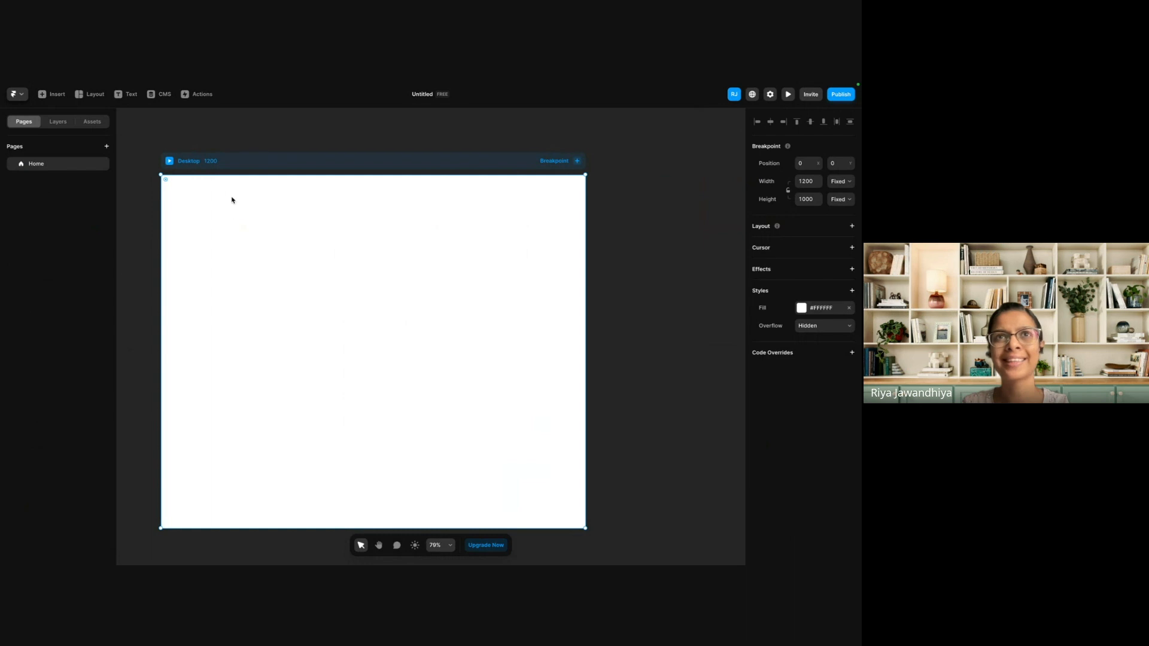
{"action": "key", "text": "ctrl+Right"}
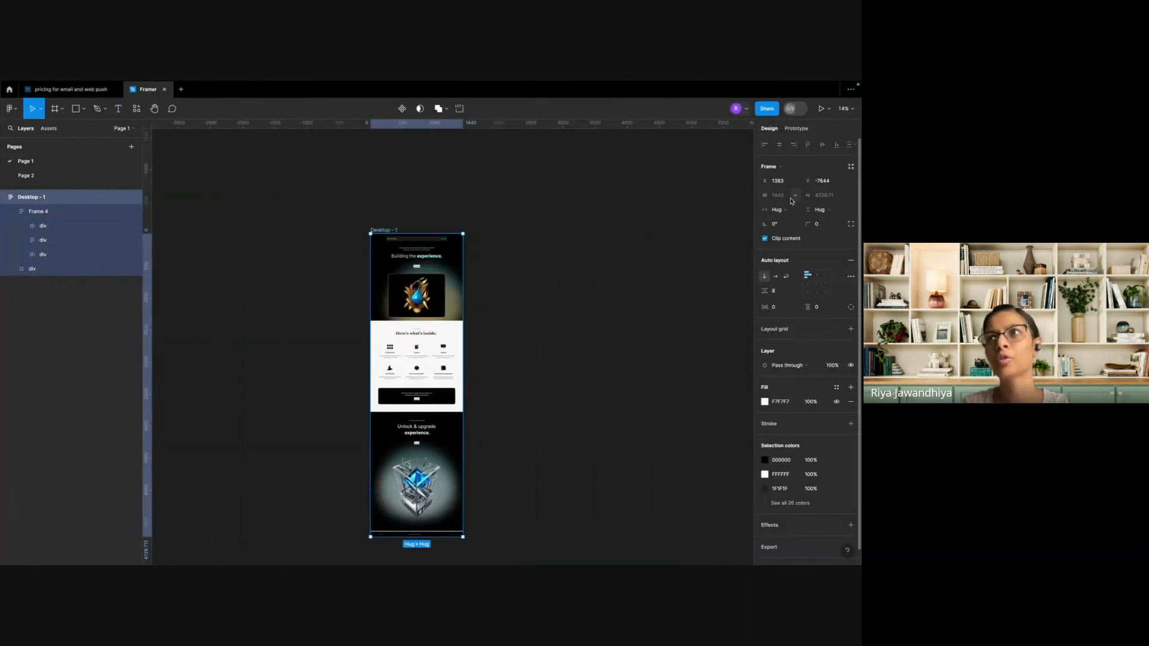
{"action": "key", "text": "ctrl+Left"}
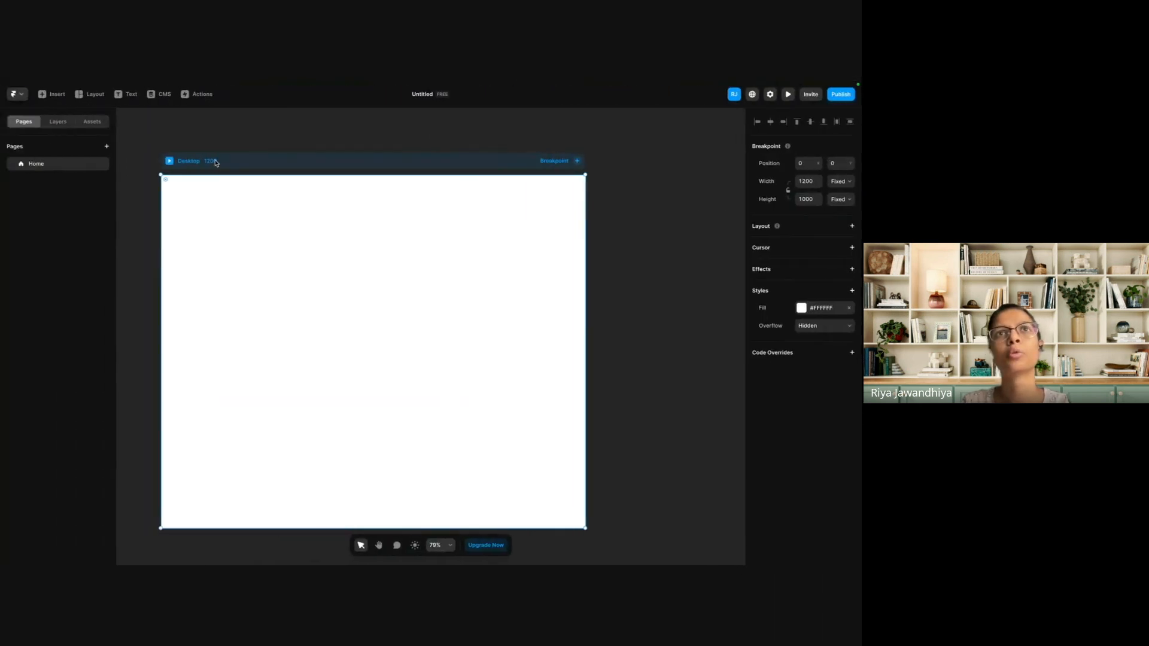
{"action": "double_click", "coordinate": [215, 163]}
{"action": "left_click", "coordinate": [455, 309]}
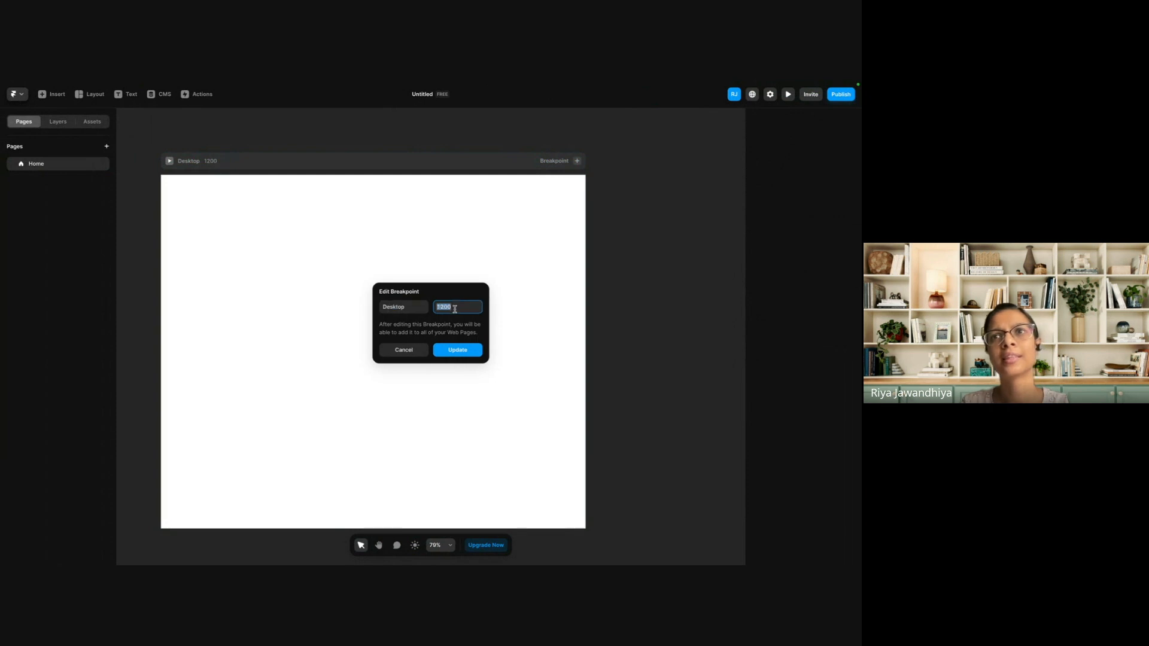
{"action": "type", "text": "1440"}
{"action": "key", "text": "Return"}
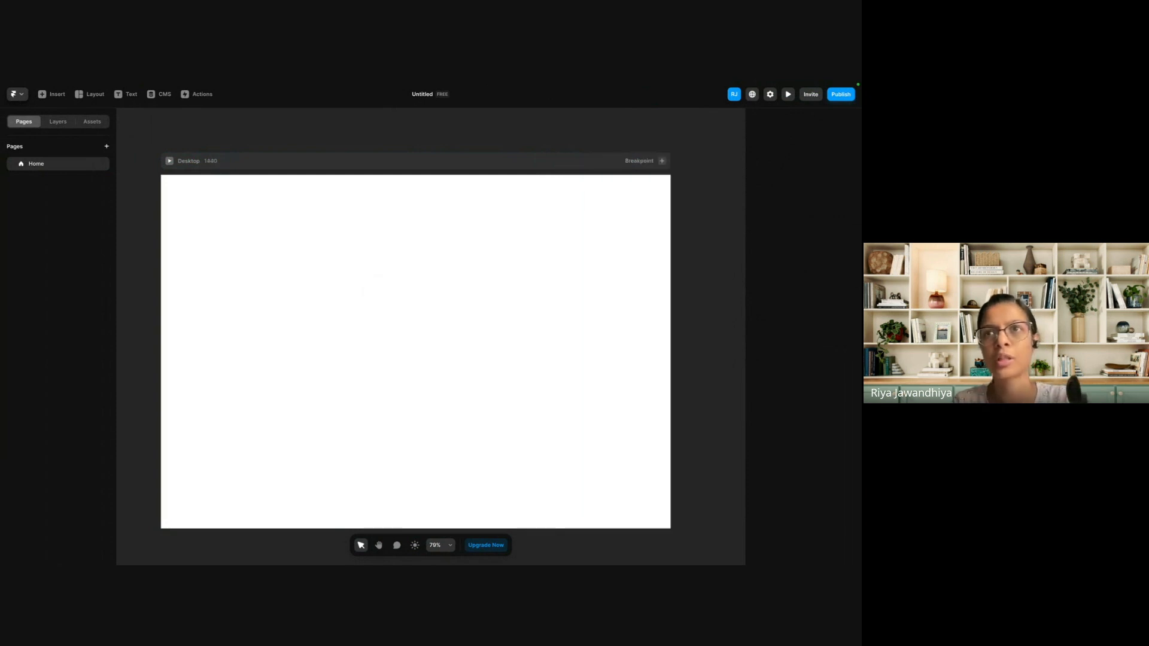
Paste the copied Figma layers into the Desktop breakpoint and stretch its height to about 10687 to fit the pasted content.
{"action": "left_click", "coordinate": [263, 164]}
{"action": "key", "text": "ctrl+v"}
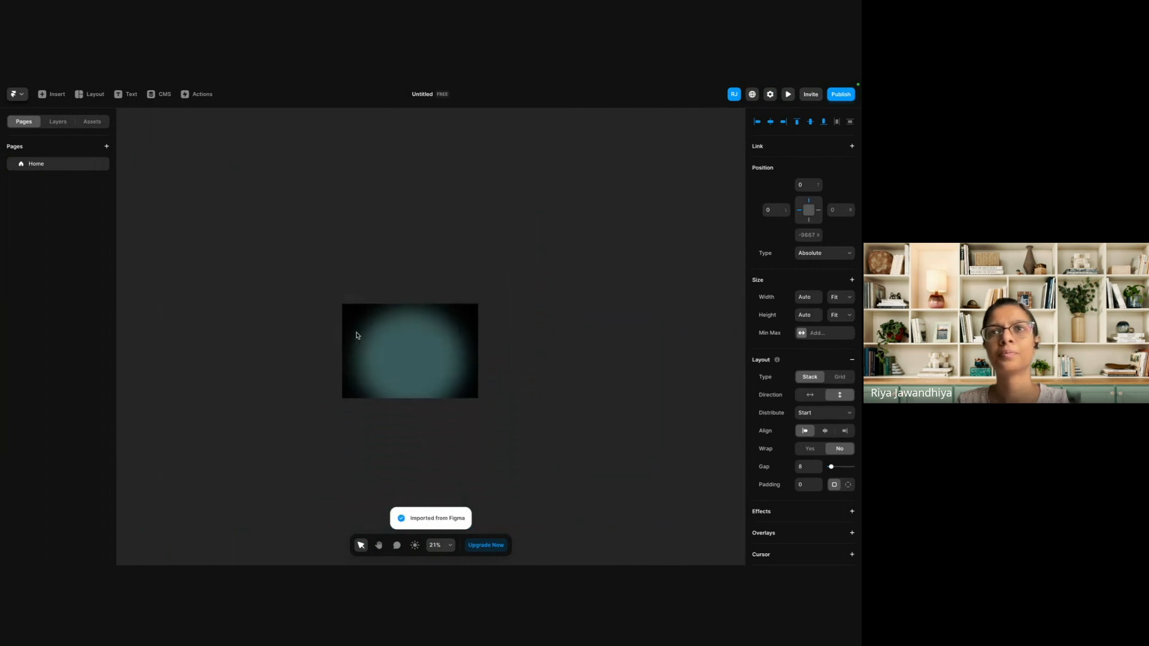
{"action": "left_click", "coordinate": [372, 306]}
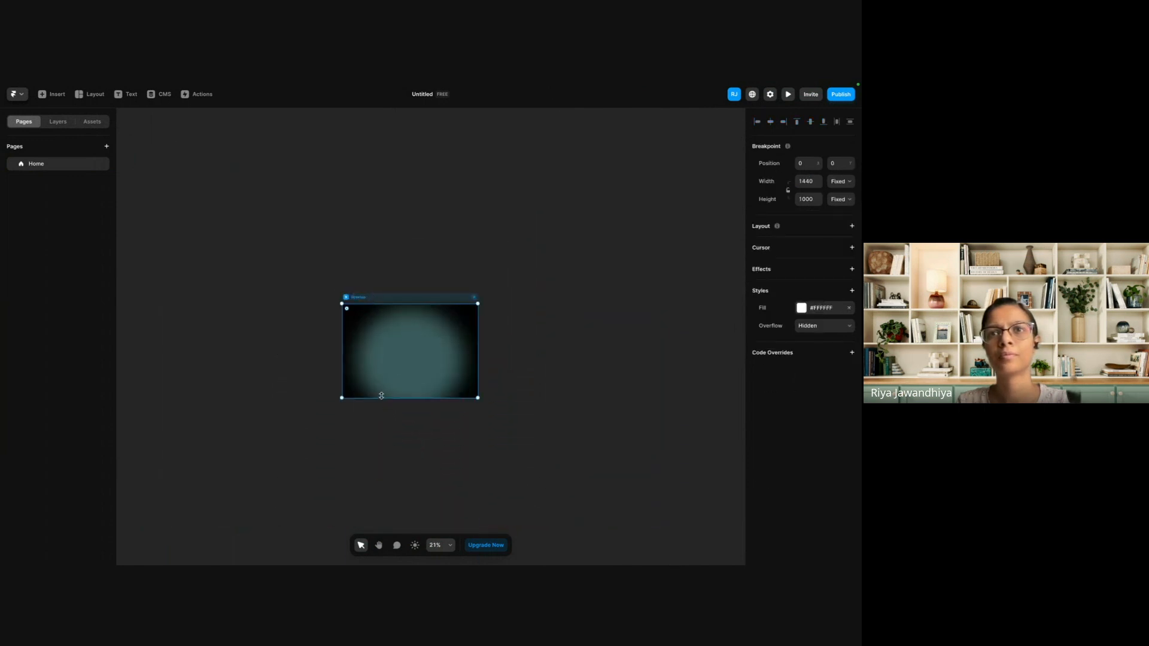
{"action": "left_click_drag", "start_coordinate": [378, 397], "coordinate": [381, 369]}
{"action": "scroll", "coordinate": [484, 364], "scroll_direction": "up", "scroll_amount": 5}
{"action": "scroll", "coordinate": [485, 364], "scroll_direction": "down", "scroll_amount": 5}
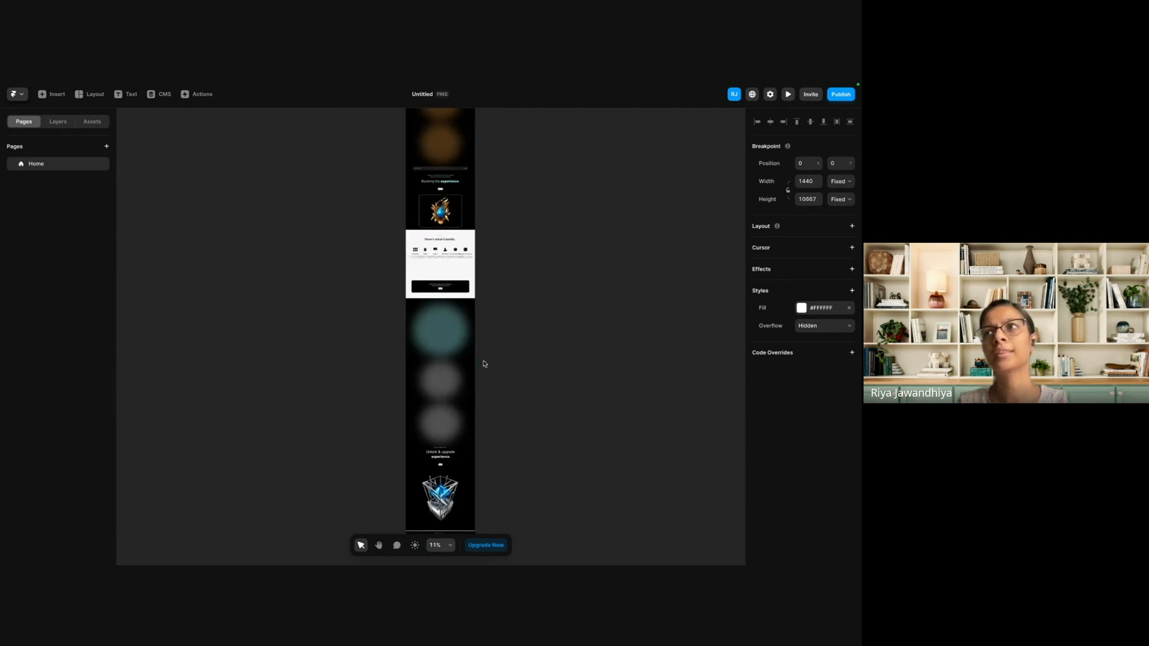
Select the teal blurred ellipse at the top of the pasted page and compare it with the Ellipse 3 glow in the Figma hero section.
{"action": "scroll", "coordinate": [485, 363], "scroll_direction": "right", "scroll_amount": 2}
{"action": "scroll", "coordinate": [485, 363], "scroll_direction": "up", "scroll_amount": 2}
{"action": "scroll", "coordinate": [395, 205], "scroll_direction": "up", "scroll_amount": 3}
{"action": "scroll", "coordinate": [317, 317], "scroll_direction": "up", "scroll_amount": 5}
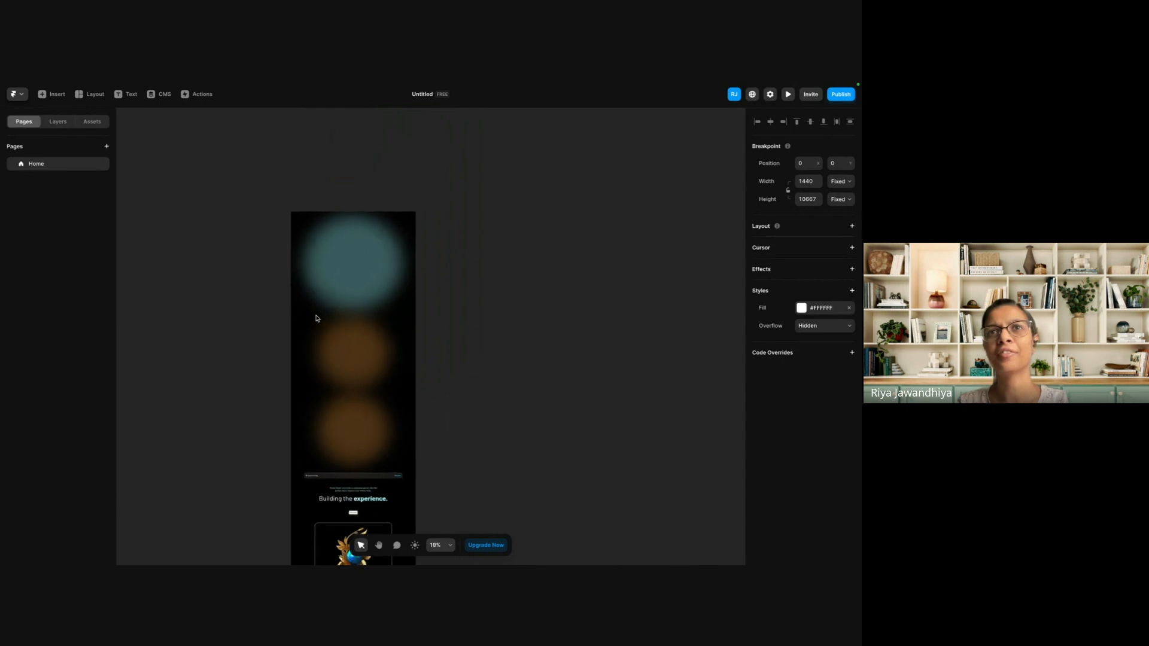
{"action": "left_click", "coordinate": [373, 280]}
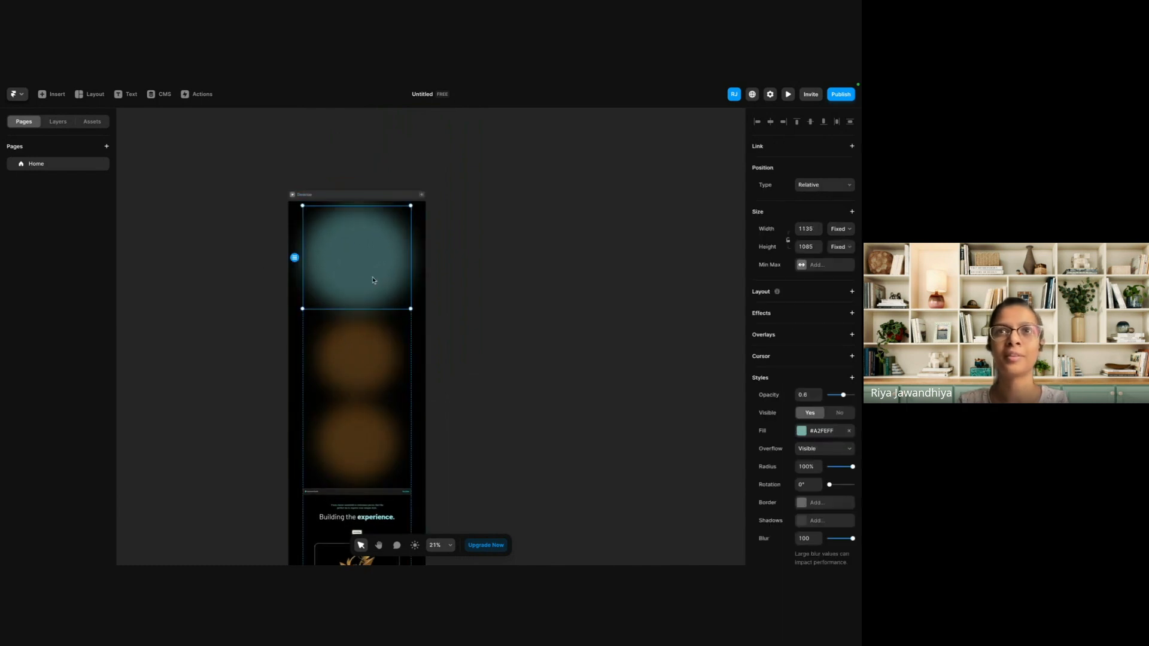
{"action": "key", "text": "ctrl+Right"}
{"action": "scroll", "coordinate": [417, 234], "scroll_direction": "up", "scroll_amount": 5}
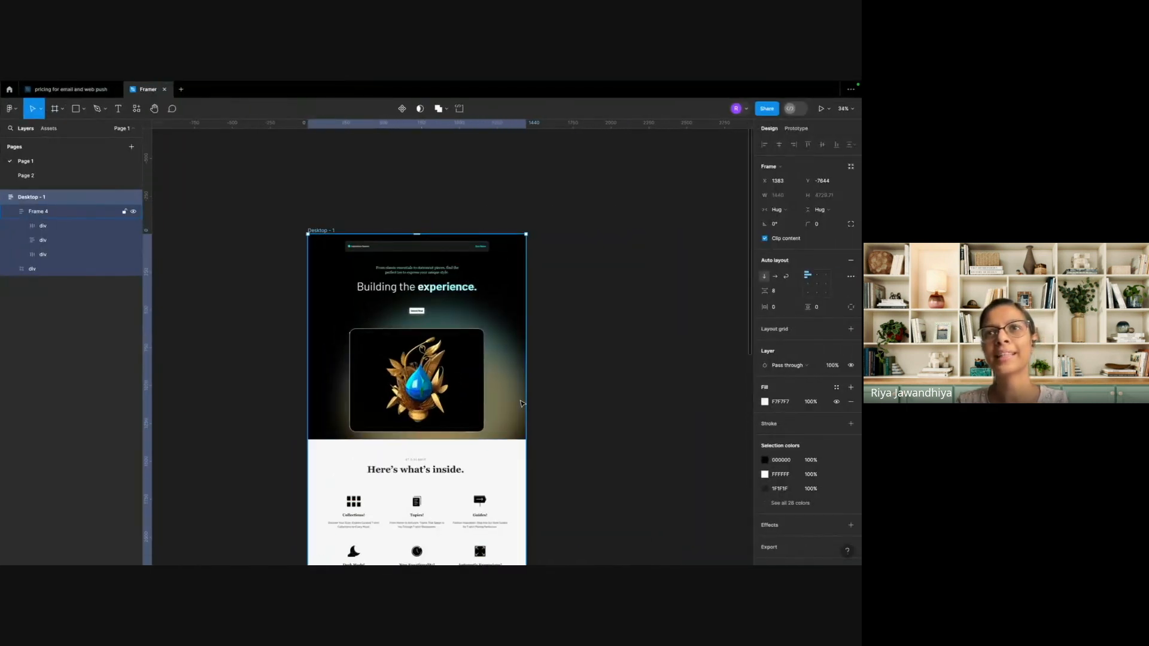
{"action": "double_click", "coordinate": [517, 403]}
{"action": "double_click", "coordinate": [517, 403]}
{"action": "double_click", "coordinate": [517, 402]}
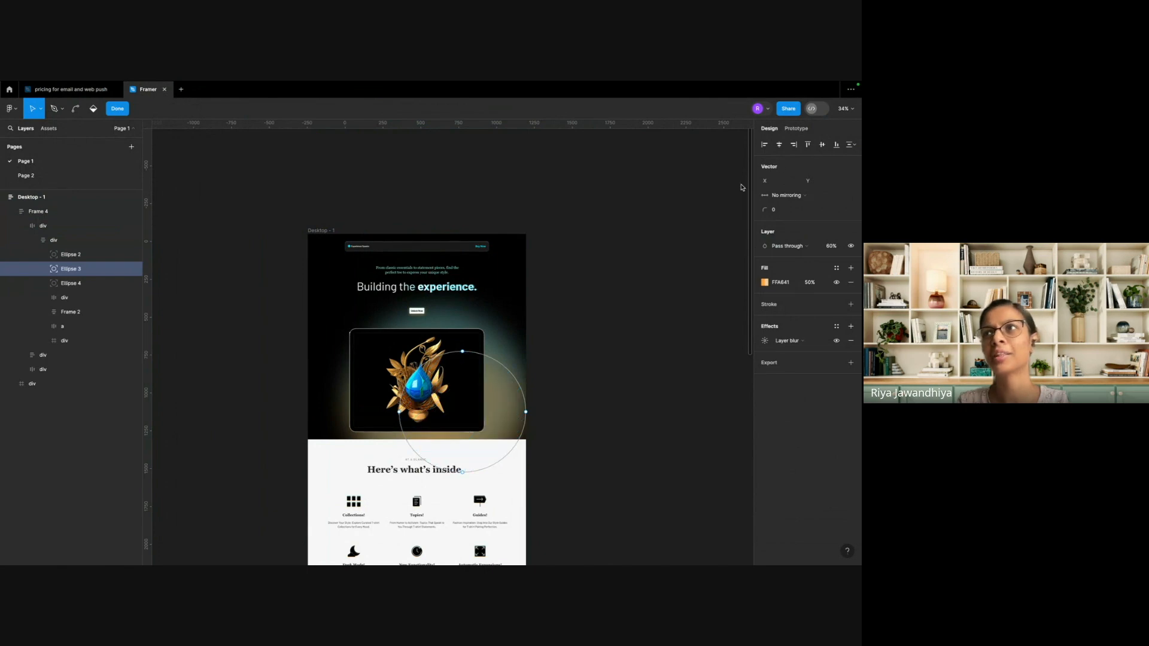
{"action": "key", "text": "Escape"}
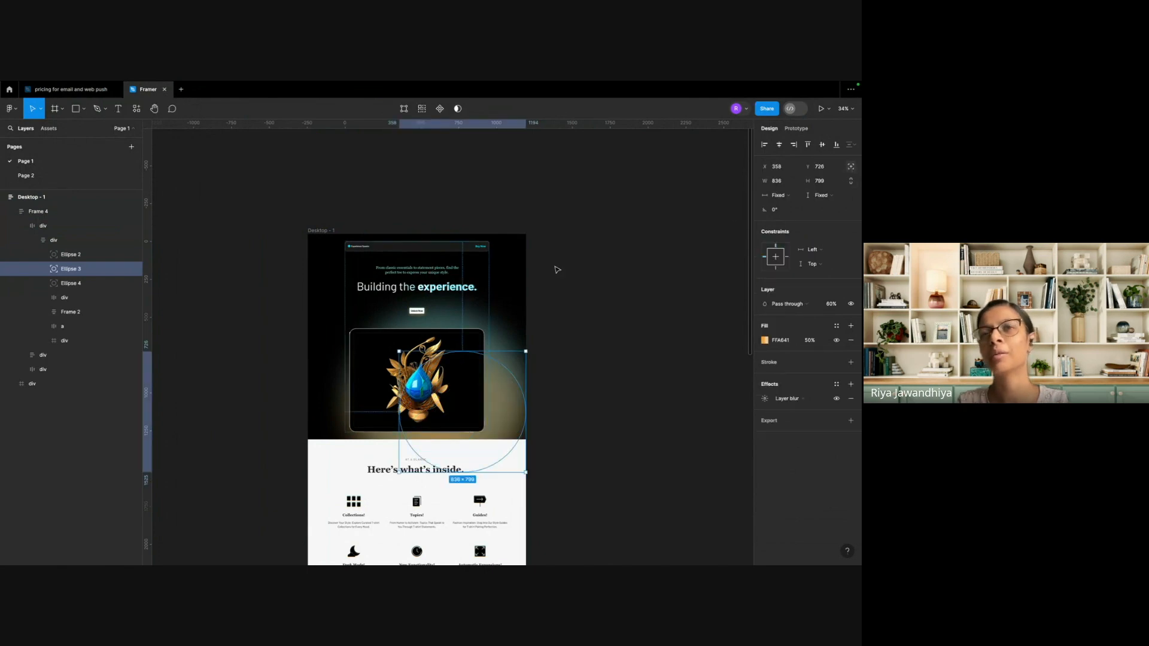
Switch back to Framer and set the position type of the teal blurred ellipse in the hero section to Absolute.
{"action": "key", "text": "ctrl+Left"}
{"action": "left_click", "coordinate": [424, 241]}
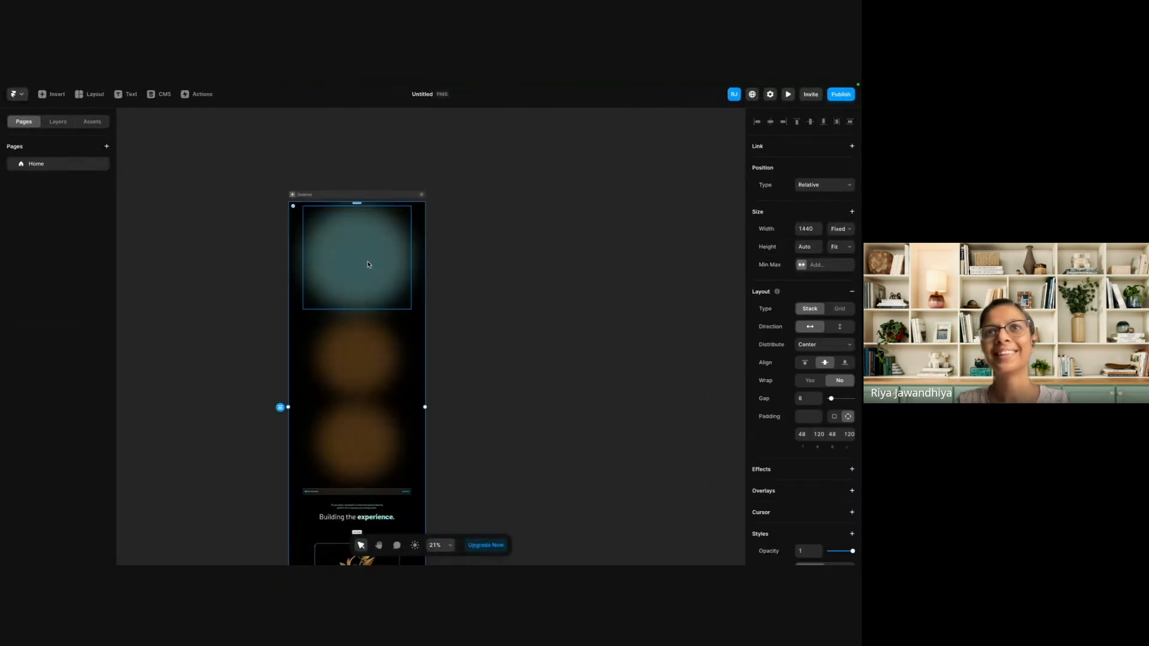
{"action": "scroll", "coordinate": [361, 357], "scroll_direction": "down", "scroll_amount": 2}
{"action": "left_click", "coordinate": [359, 375]}
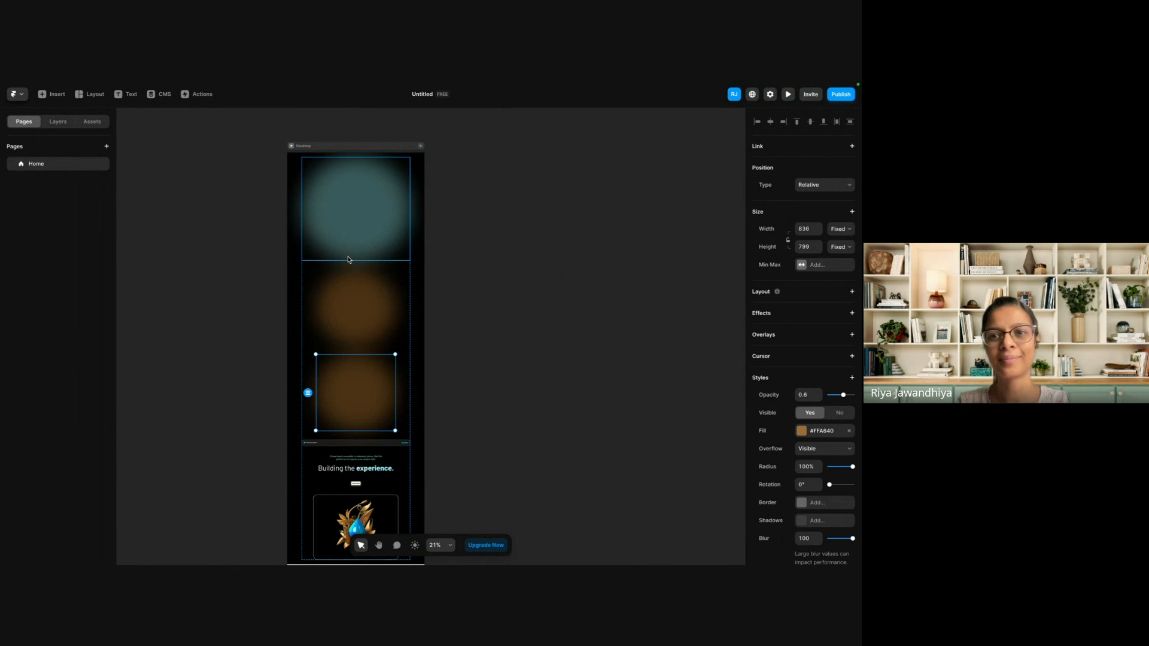
{"action": "left_click", "coordinate": [358, 210]}
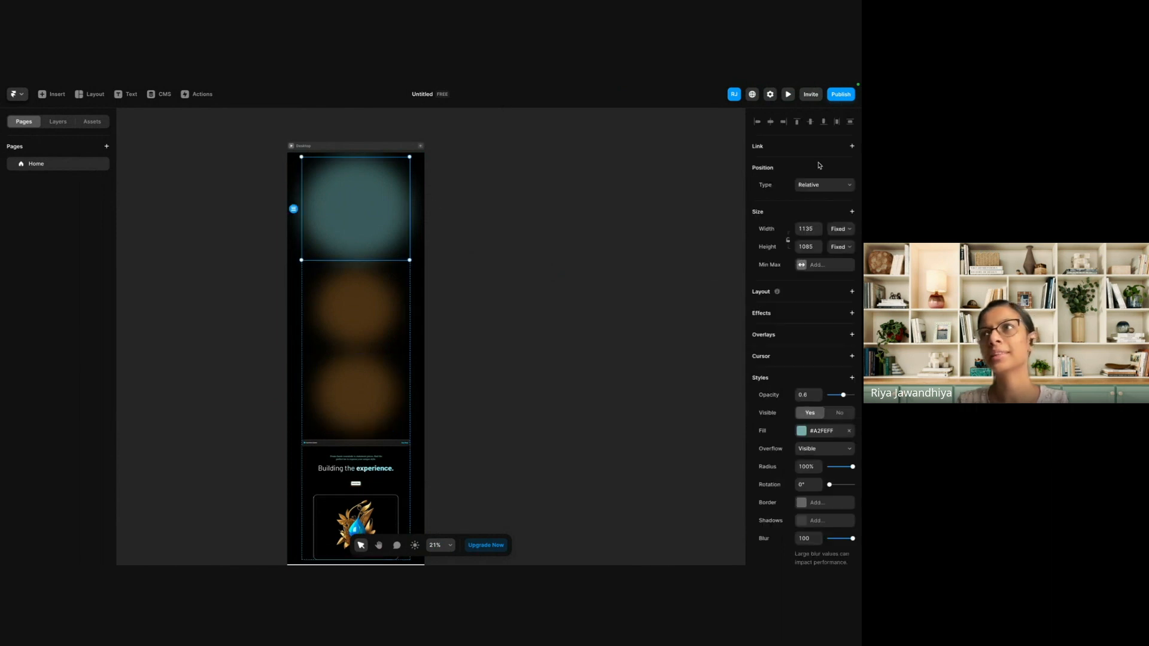
{"action": "left_click", "coordinate": [829, 190]}
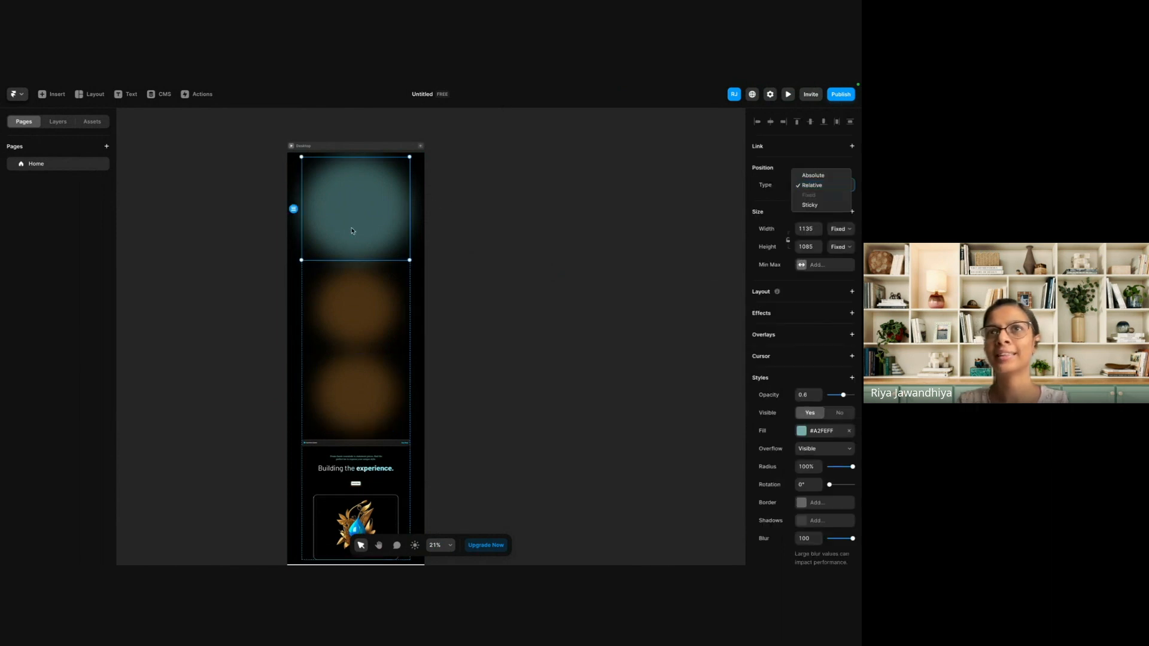
{"action": "left_click", "coordinate": [824, 177]}
Change the position type of the hero's two orange ellipses, Ellipse 4 and Ellipse 3, to Absolute.
{"action": "left_click", "coordinate": [354, 286]}
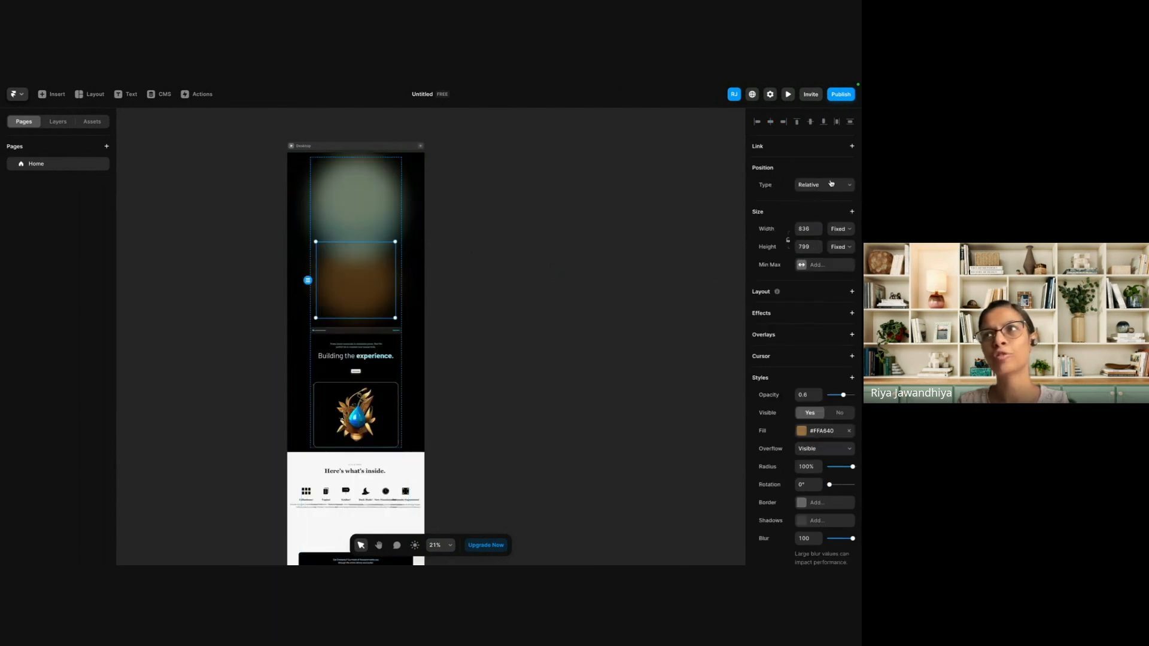
{"action": "left_click", "coordinate": [831, 184]}
{"action": "left_click", "coordinate": [821, 176]}
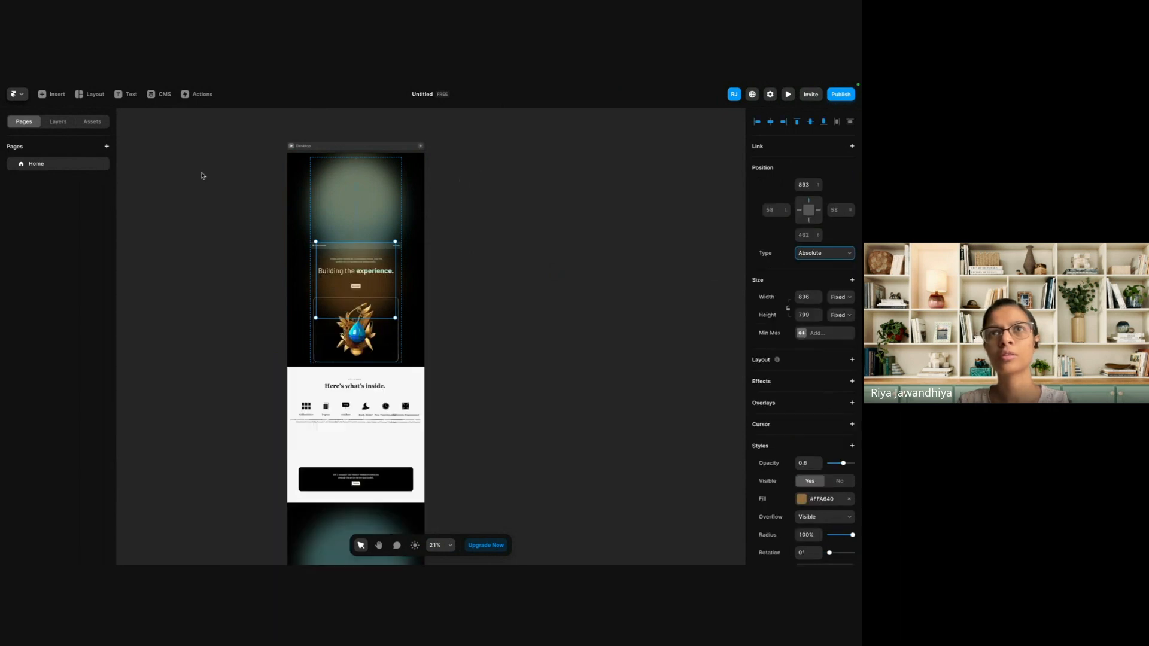
{"action": "left_click", "coordinate": [20, 166]}
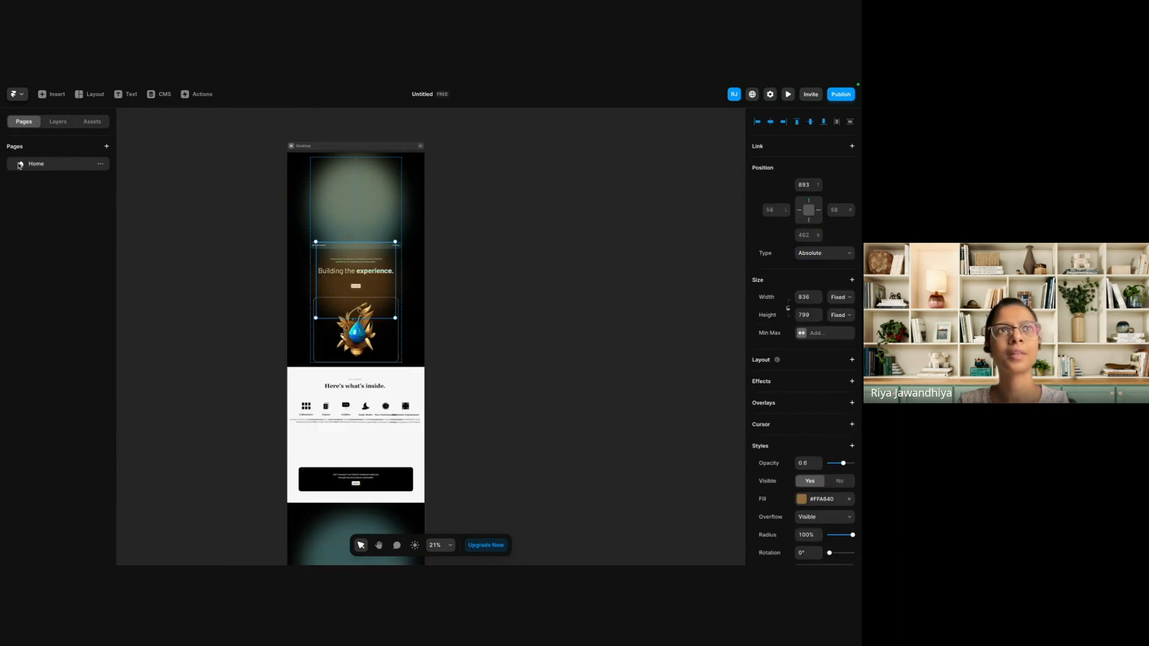
{"action": "left_click", "coordinate": [57, 121]}
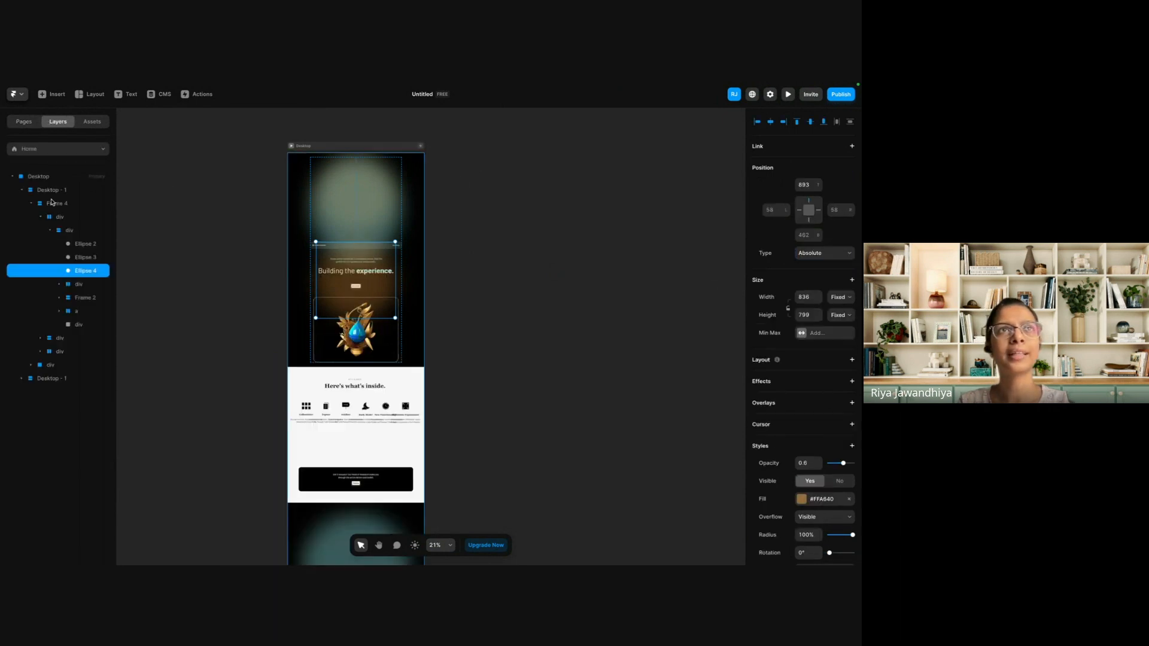
{"action": "left_click", "coordinate": [82, 257]}
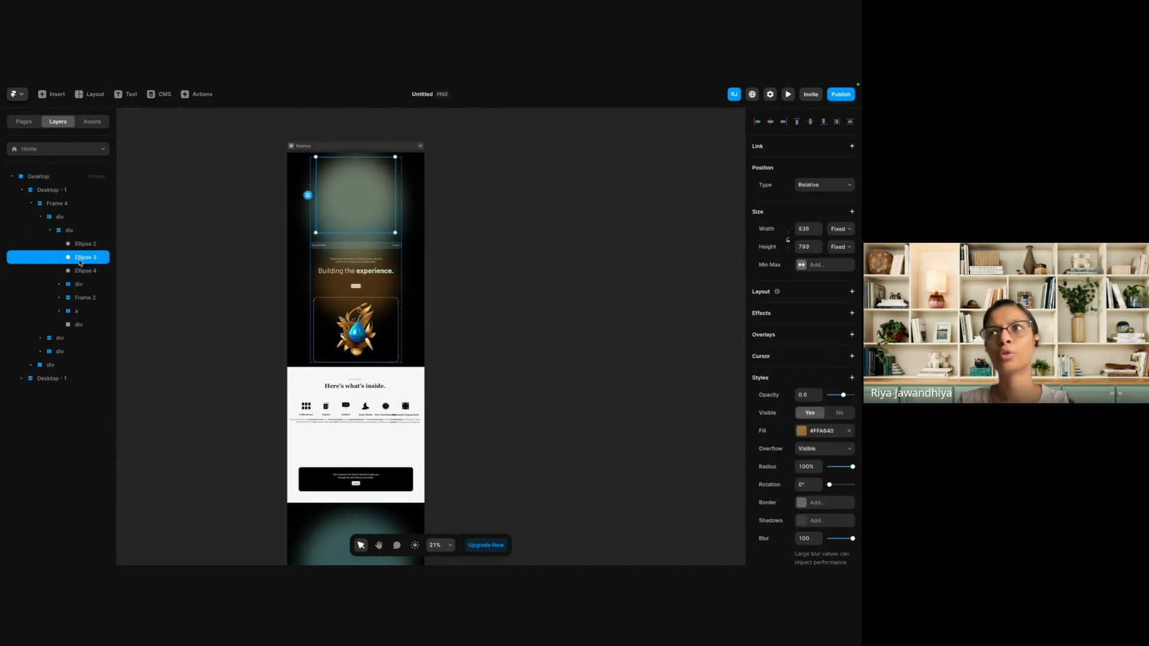
{"action": "left_click", "coordinate": [817, 185]}
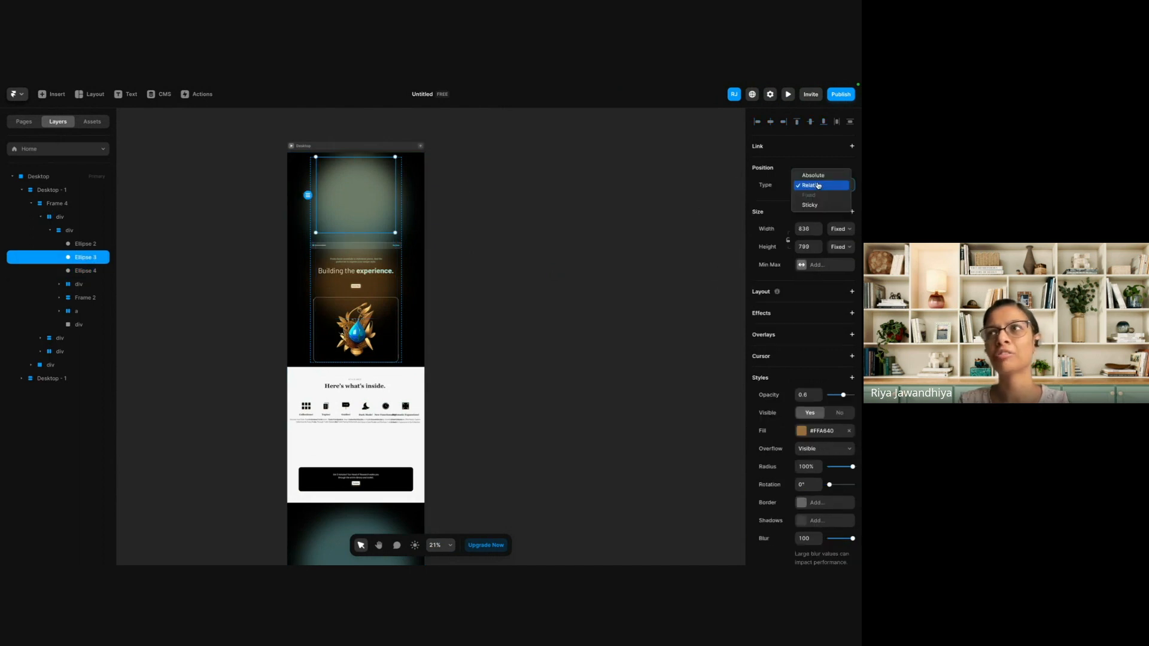
{"action": "left_click", "coordinate": [814, 176]}
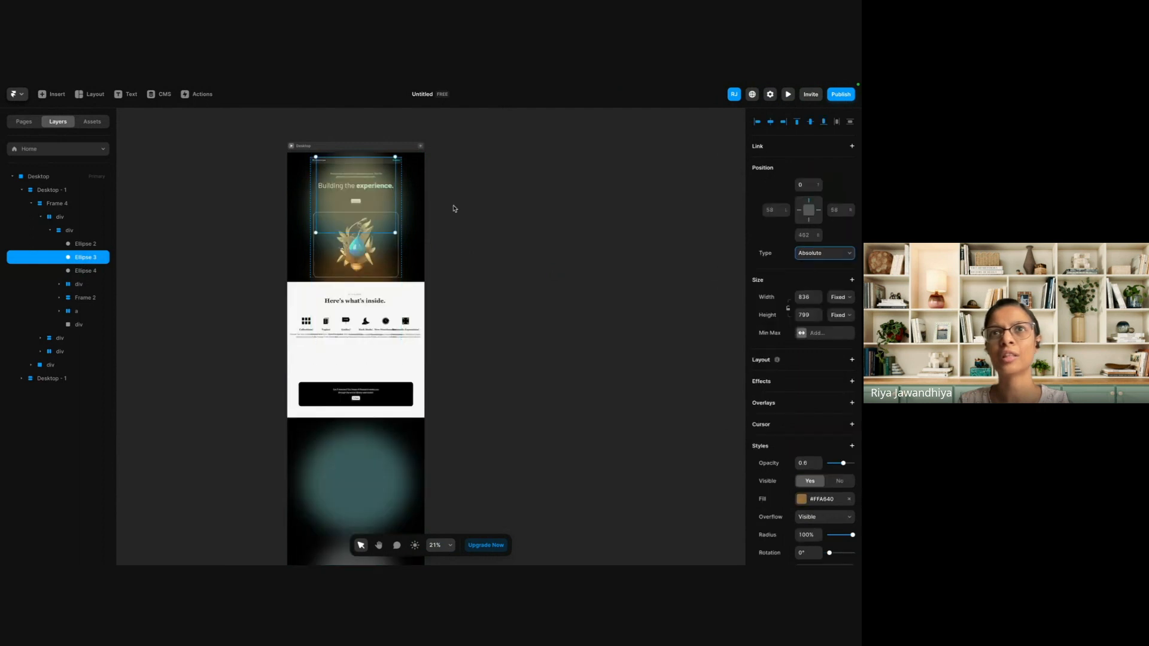
Move Ellipse 3 to the lower right of the hero section, with a right offset of about -177 and a bottom offset of 0.
{"action": "key", "text": "Down"}
{"action": "key", "text": "Down"}
{"action": "key", "text": "Down"}
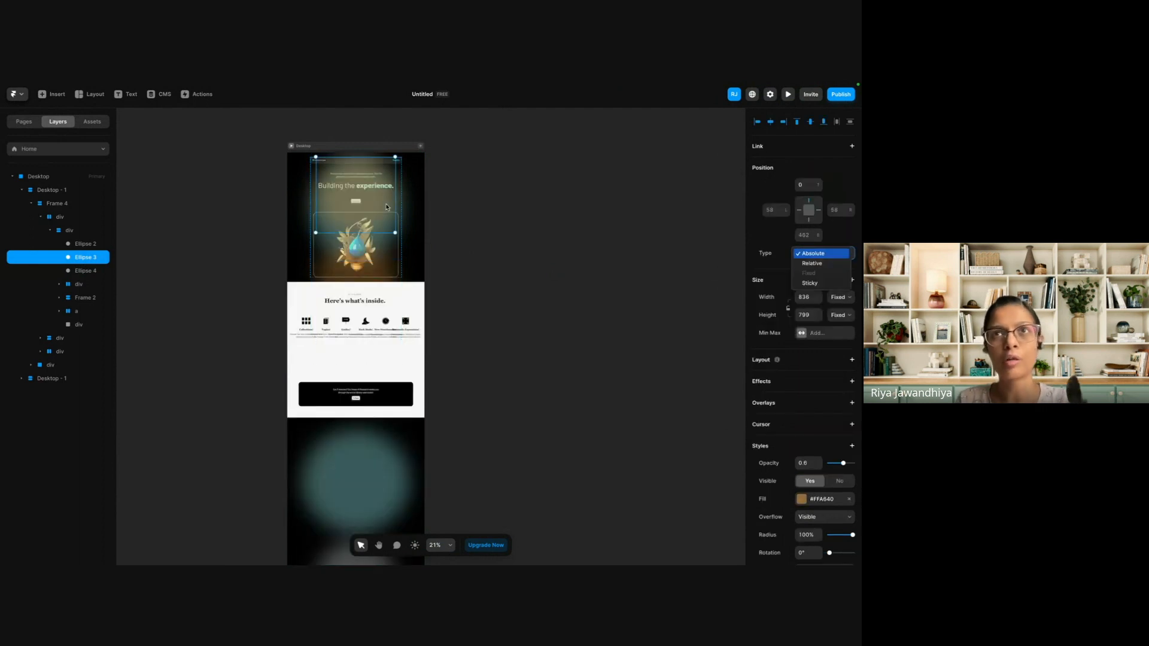
{"action": "left_click", "coordinate": [386, 207]}
{"action": "left_click_drag", "start_coordinate": [386, 207], "coordinate": [407, 250]}
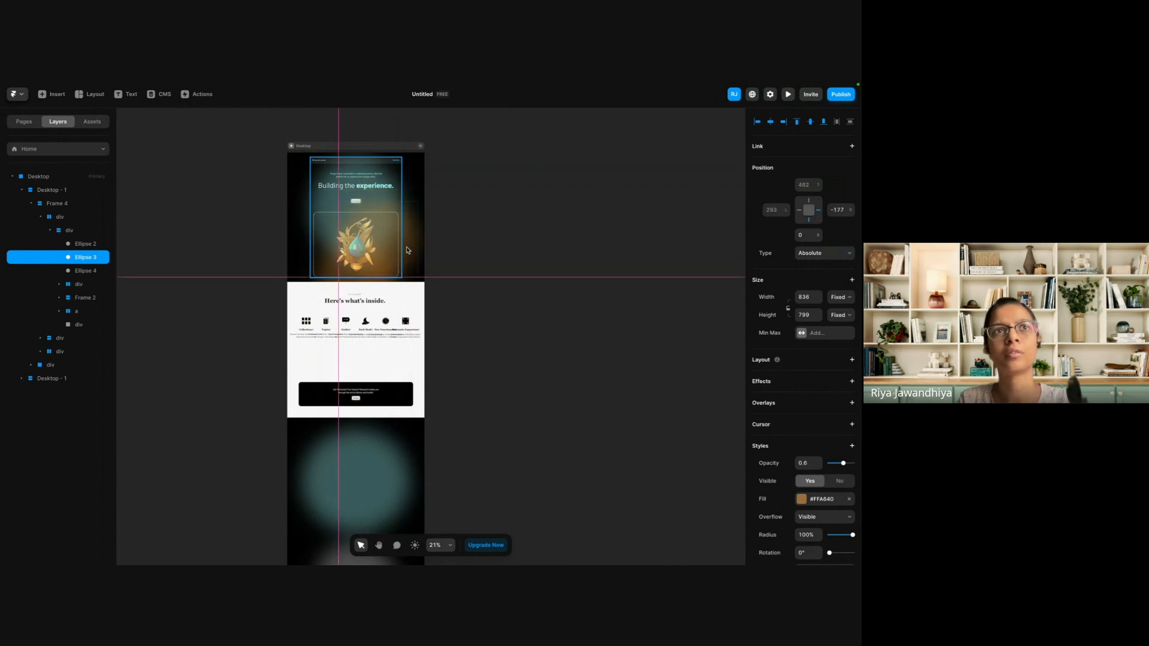
{"action": "key", "text": "super+v"}
{"action": "key", "text": "super+z"}
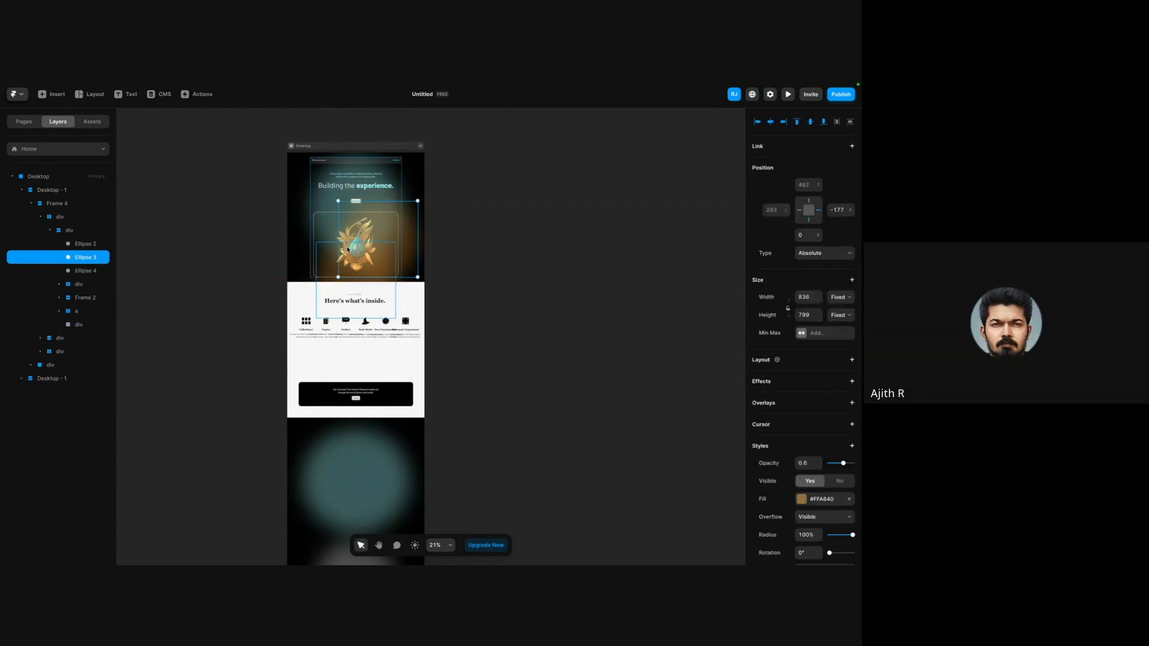
Reorder Ellipse 2, Ellipse 3 and Ellipse 4 below the other layers inside the hero section's inner div.
{"action": "scroll", "coordinate": [347, 249], "scroll_direction": "up", "scroll_amount": 5}
{"action": "scroll", "coordinate": [346, 248], "scroll_direction": "up", "scroll_amount": 3}
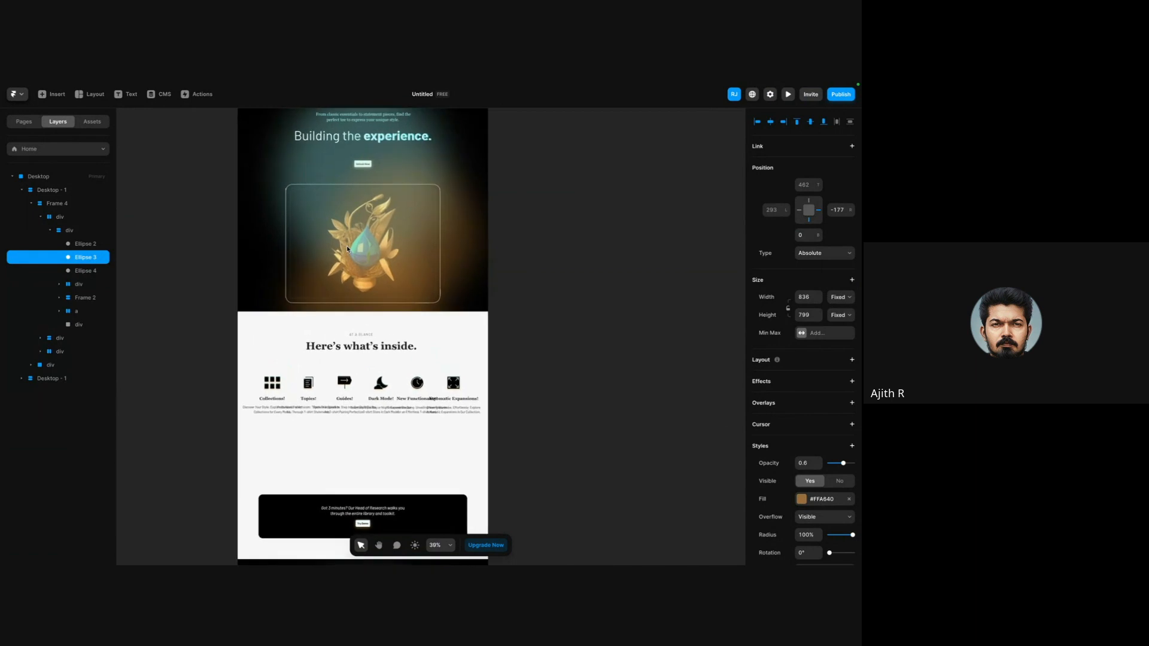
{"action": "scroll", "coordinate": [300, 267], "scroll_direction": "up", "scroll_amount": 4}
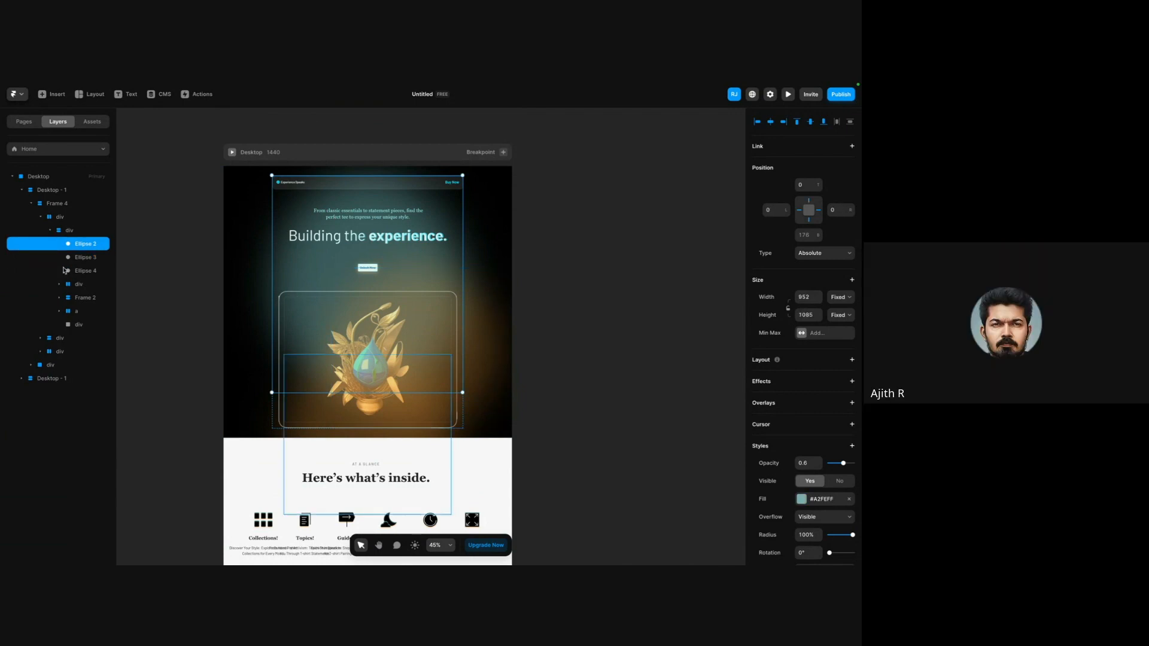
{"action": "left_click", "coordinate": [81, 286]}
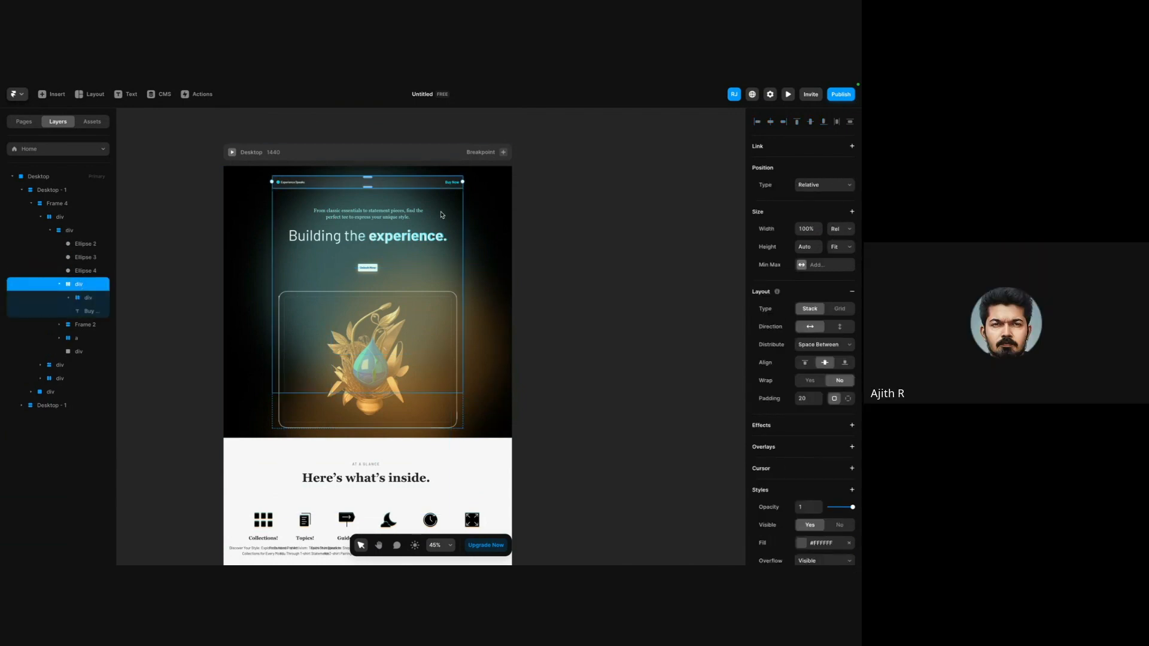
{"action": "left_click", "coordinate": [86, 258]}
{"action": "left_click", "coordinate": [85, 245]}
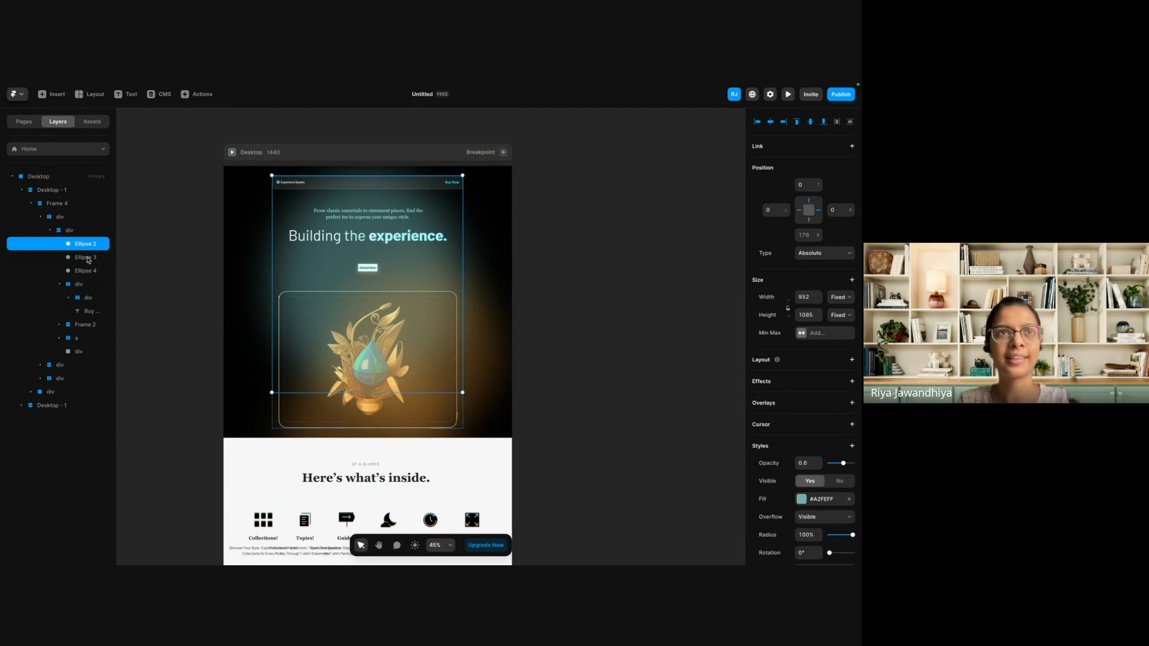
{"action": "left_click", "coordinate": [88, 259], "text": "shift"}
{"action": "left_click", "coordinate": [89, 272], "text": "shift"}
{"action": "left_click_drag", "start_coordinate": [87, 258], "coordinate": [89, 360]}
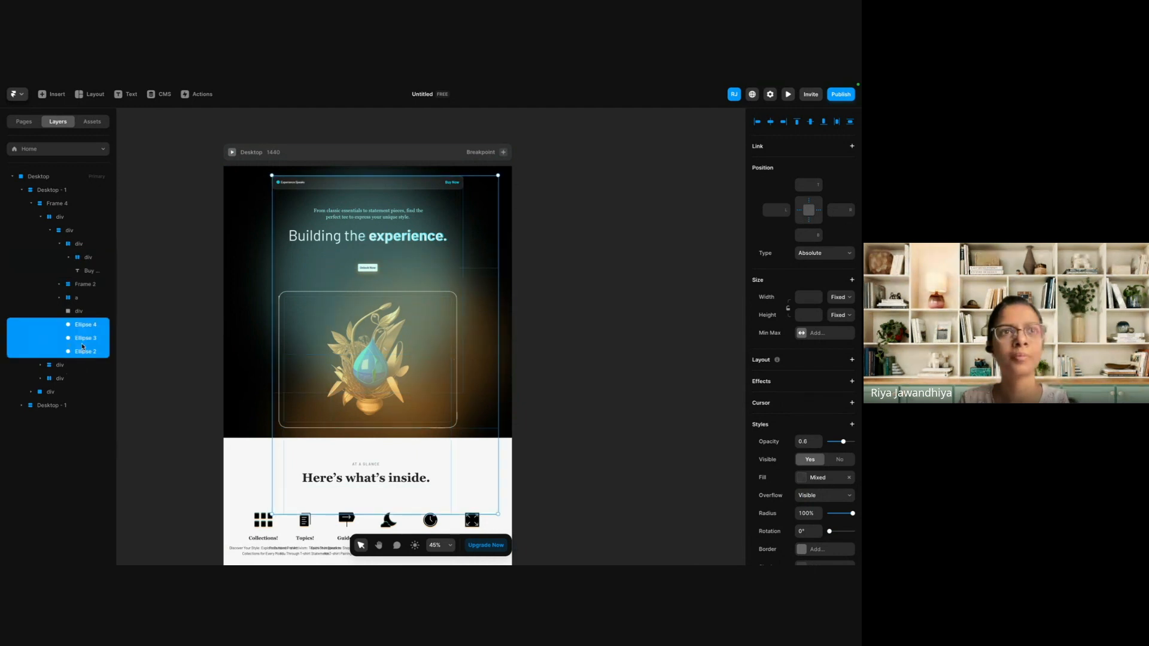
{"action": "left_click", "coordinate": [258, 280]}
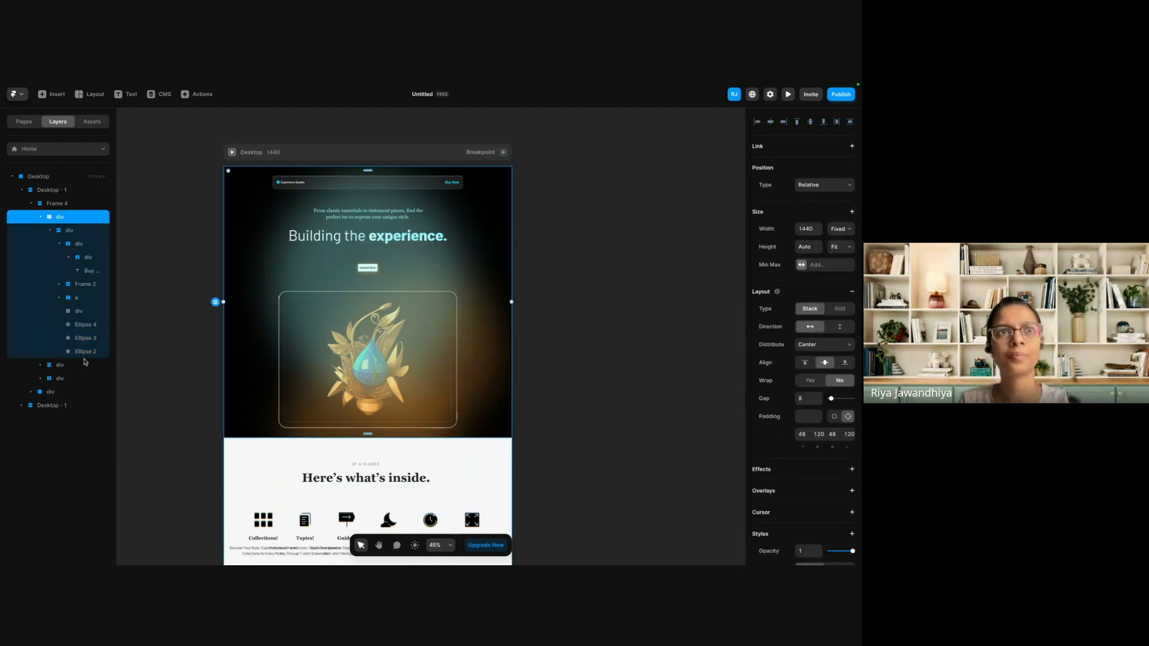
{"action": "left_click", "coordinate": [69, 314]}
{"action": "left_click", "coordinate": [619, 356]}
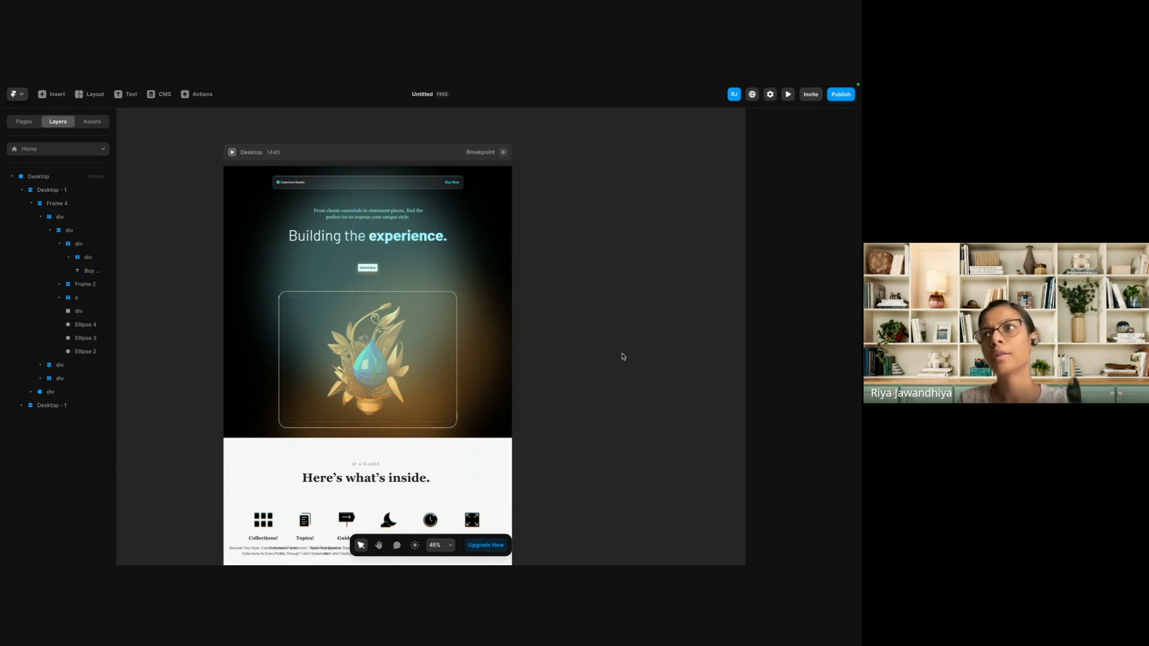
Set the width of the hero section's outer div, directly inside Frame 4, to Fill.
{"action": "left_click", "coordinate": [407, 281]}
{"action": "left_click", "coordinate": [216, 221]}
{"action": "left_click", "coordinate": [260, 222]}
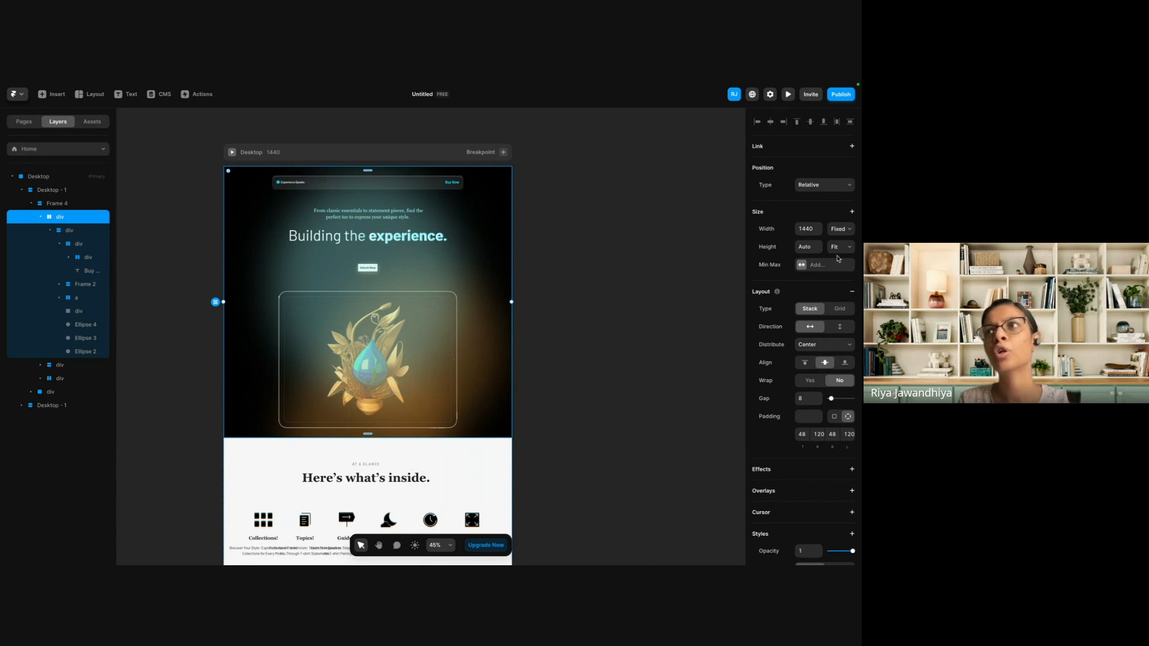
{"action": "scroll", "coordinate": [251, 289], "scroll_direction": "right", "scroll_amount": 1}
{"action": "scroll", "coordinate": [251, 289], "scroll_direction": "up", "scroll_amount": 1}
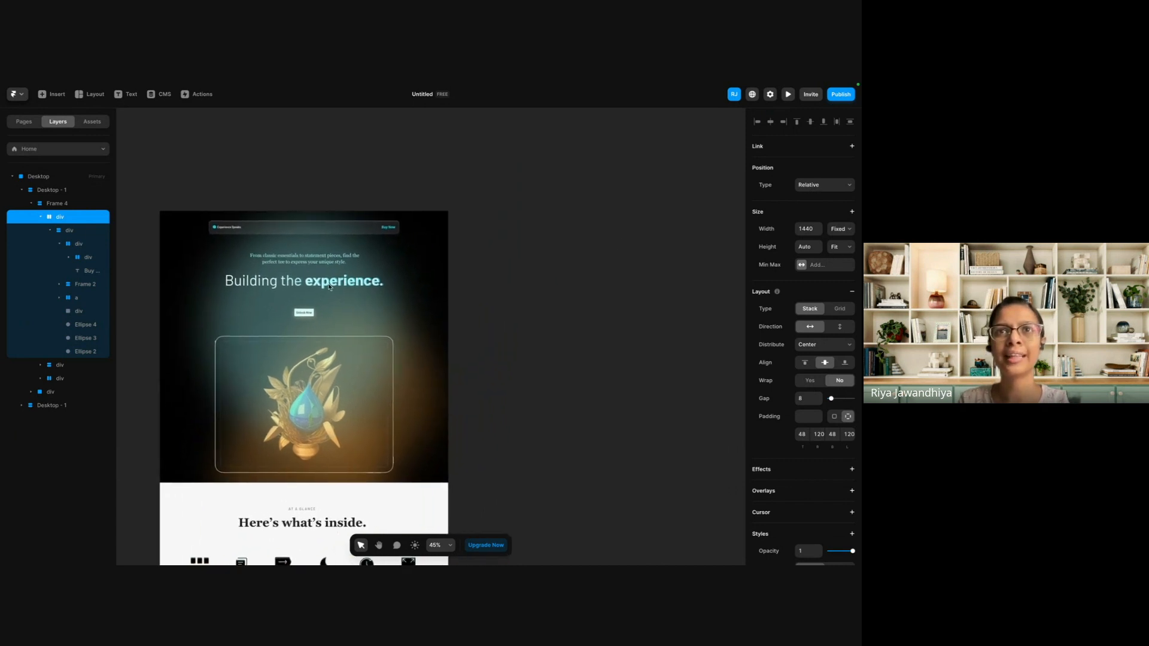
{"action": "scroll", "coordinate": [329, 287], "scroll_direction": "left", "scroll_amount": 1}
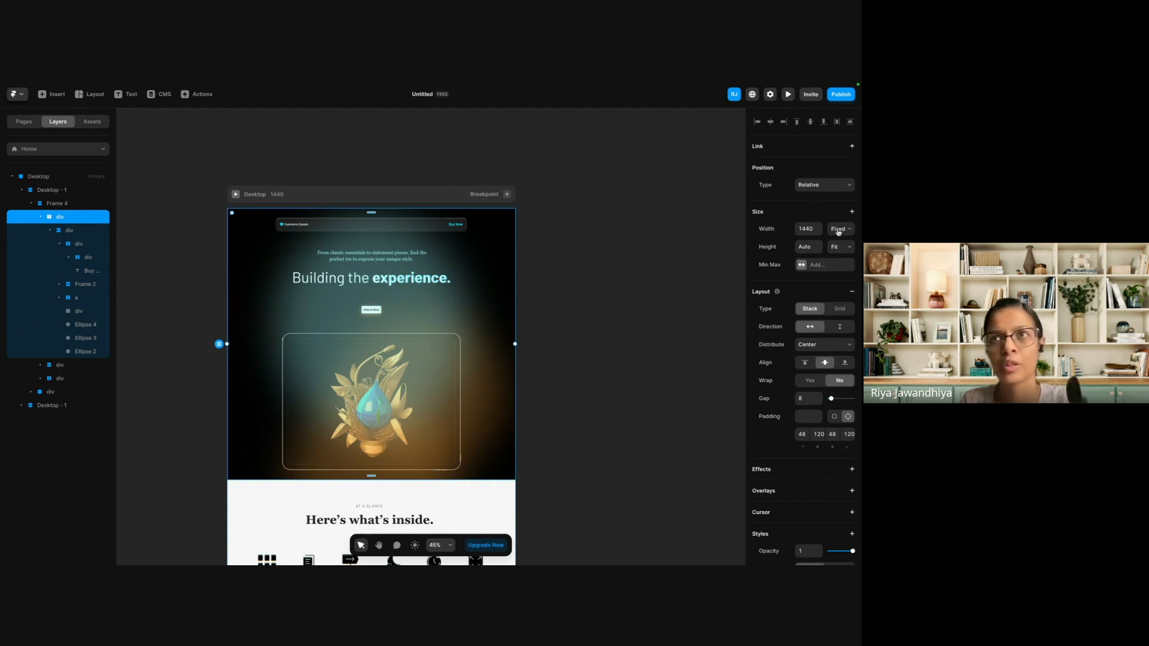
{"action": "left_click", "coordinate": [838, 230]}
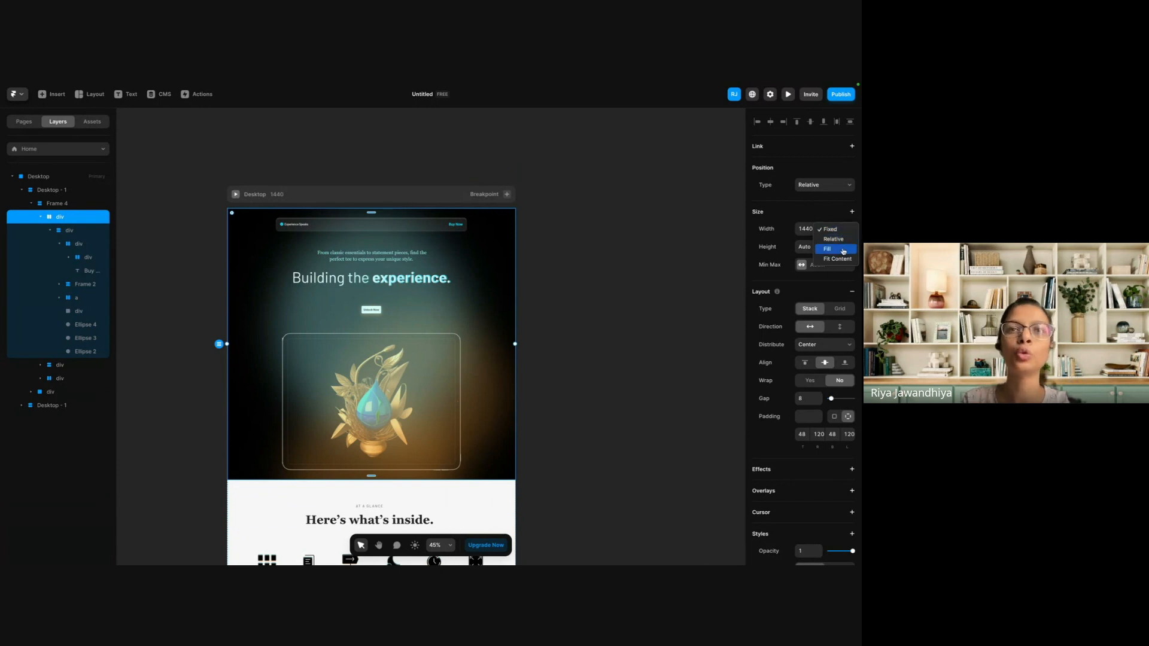
{"action": "left_click", "coordinate": [843, 250]}
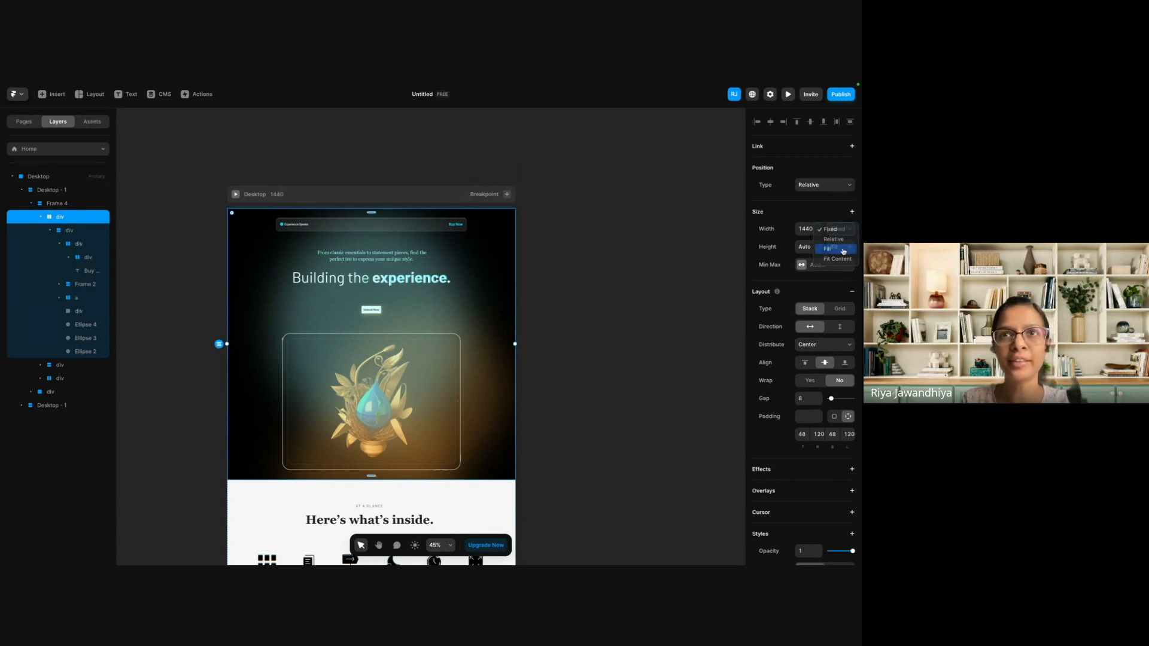
Preview the Desktop breakpoint, check the page at a width of 1670 and return to the canvas.
{"action": "left_click", "coordinate": [588, 360]}
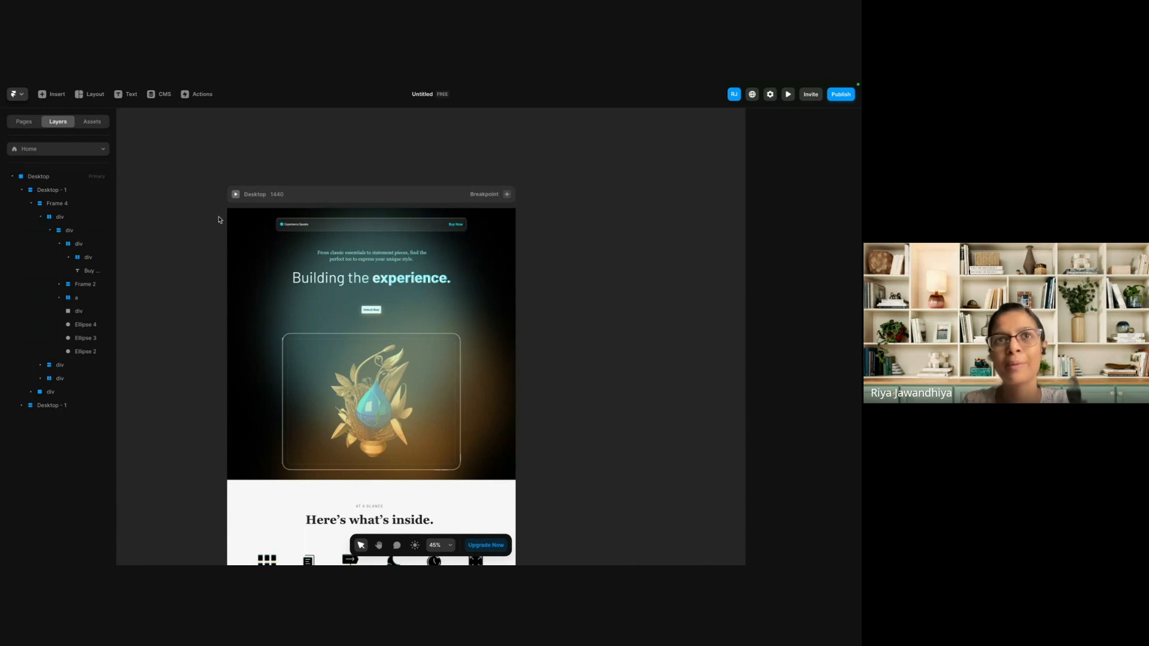
{"action": "left_click", "coordinate": [237, 196]}
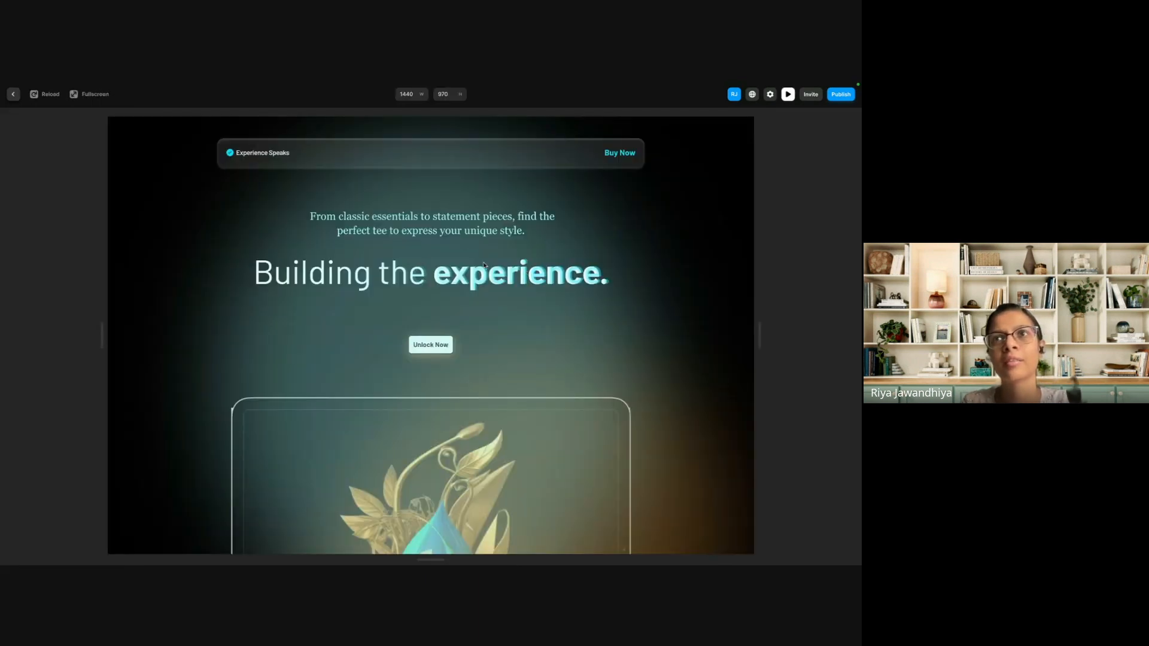
{"action": "left_click", "coordinate": [409, 94]}
{"action": "type", "text": "2400"}
{"action": "key", "text": "Return"}
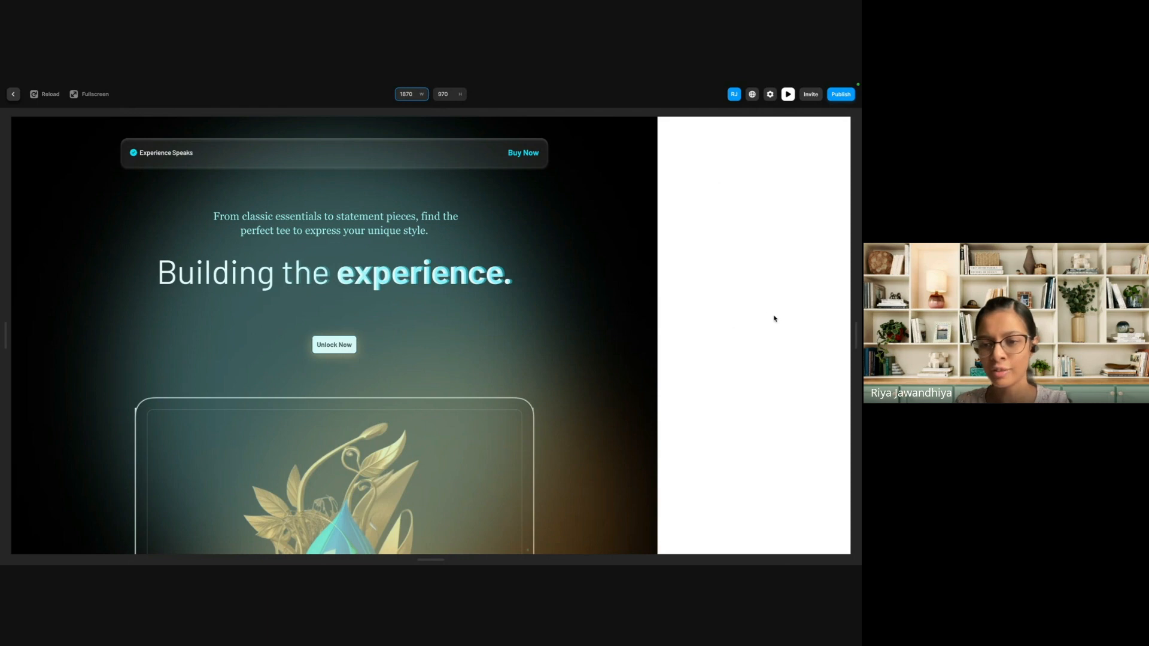
{"action": "left_click", "coordinate": [13, 94]}
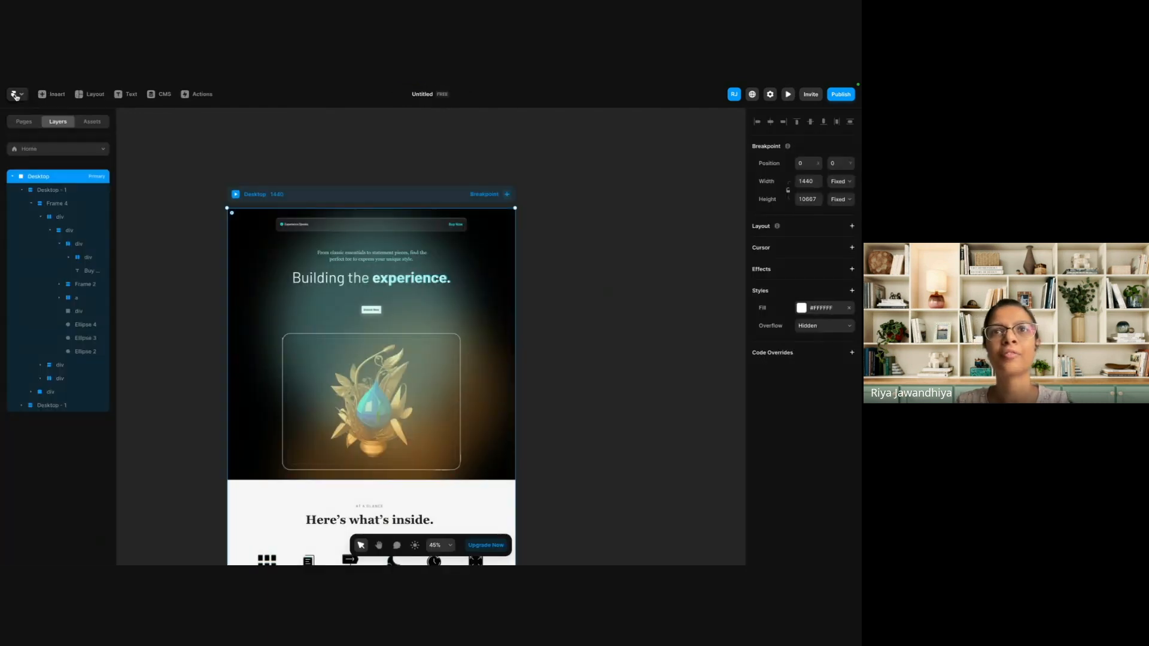
{"action": "left_click", "coordinate": [258, 348]}
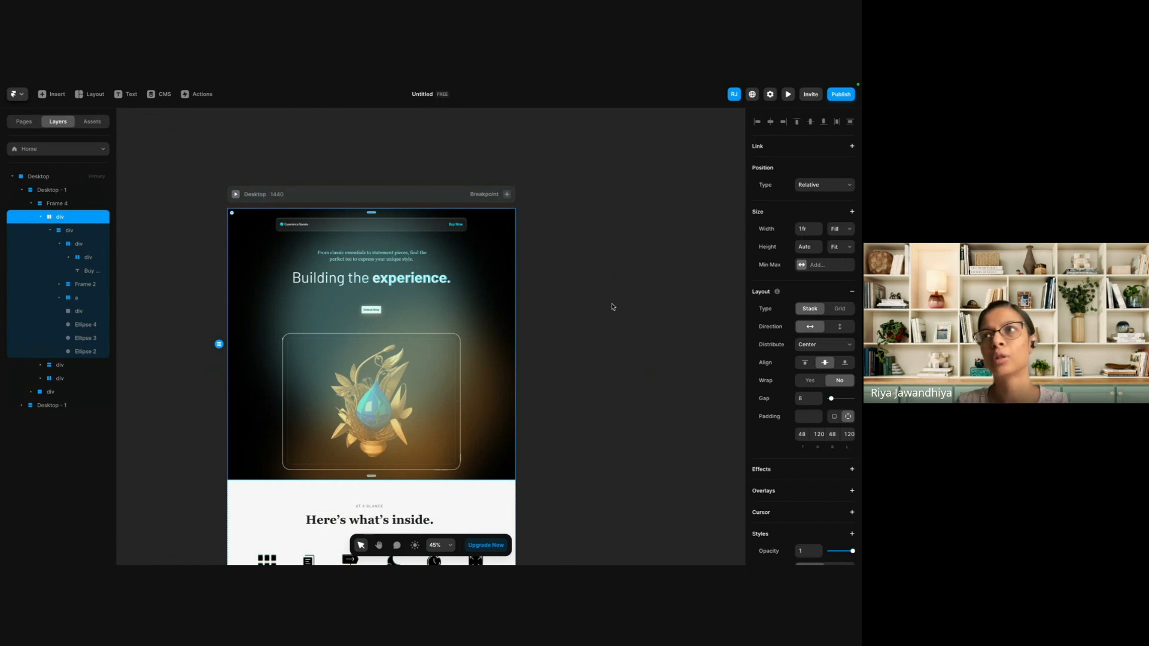
{"action": "left_click", "coordinate": [639, 307]}
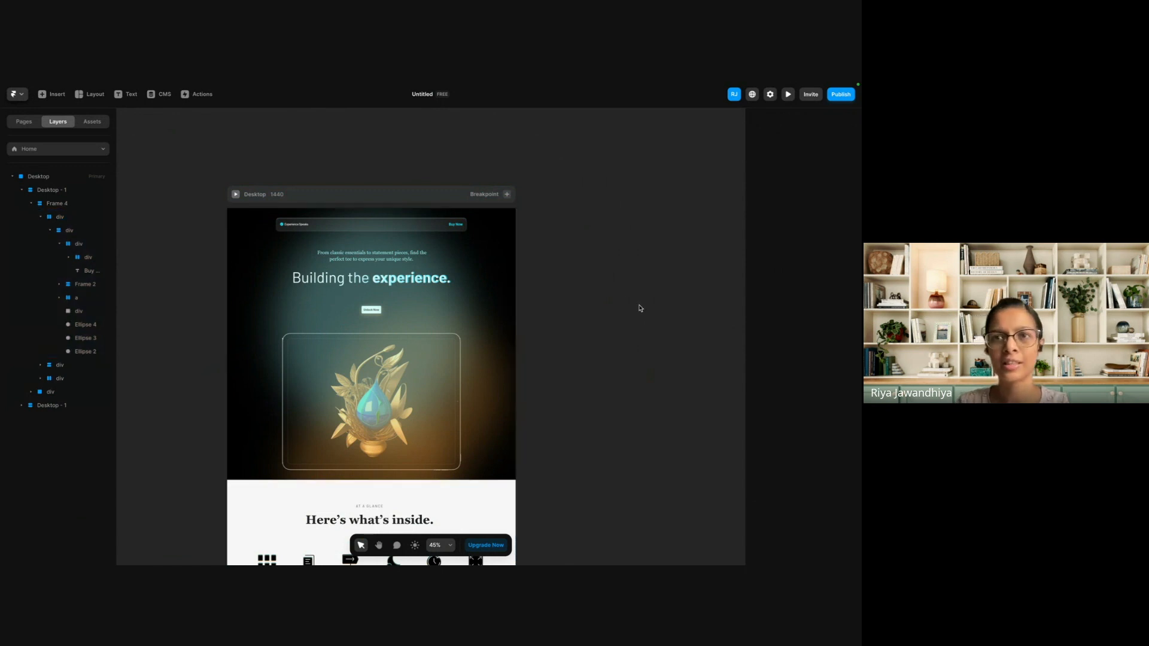
{"action": "left_click", "coordinate": [389, 200]}
{"action": "left_click", "coordinate": [387, 179]}
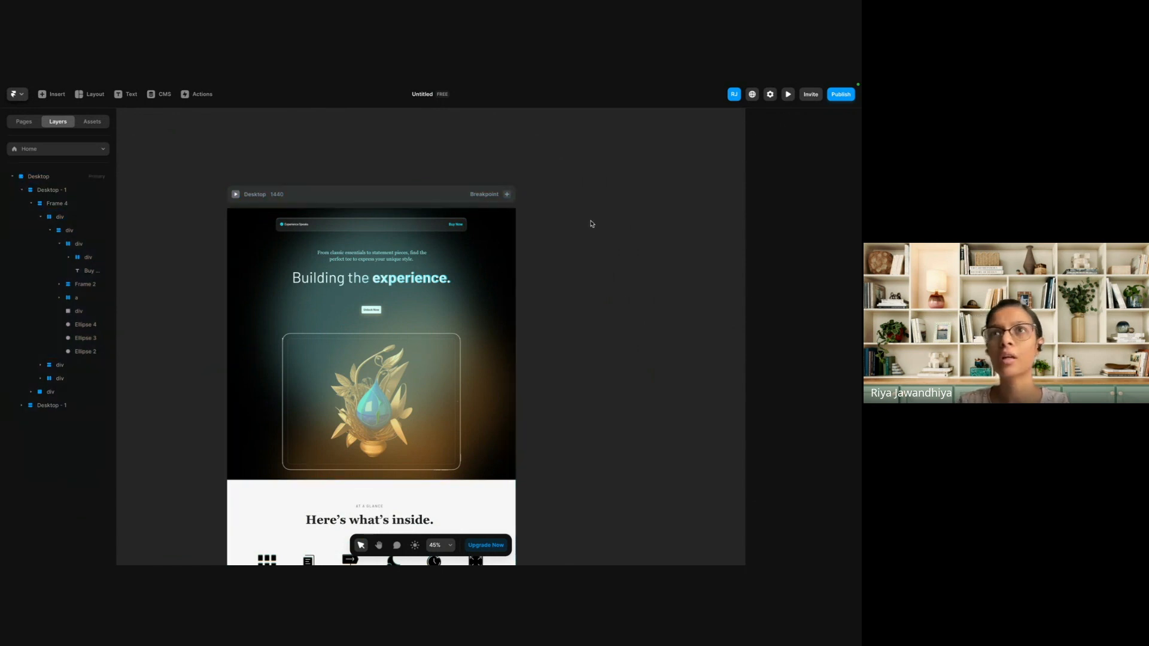
Delete Ellipse 2, Ellipse 3 and Ellipse 4 from the "Unlock & upgrade experience" section of the first Desktop - 1 copy.
{"action": "scroll", "coordinate": [377, 167], "scroll_direction": "down", "scroll_amount": 5}
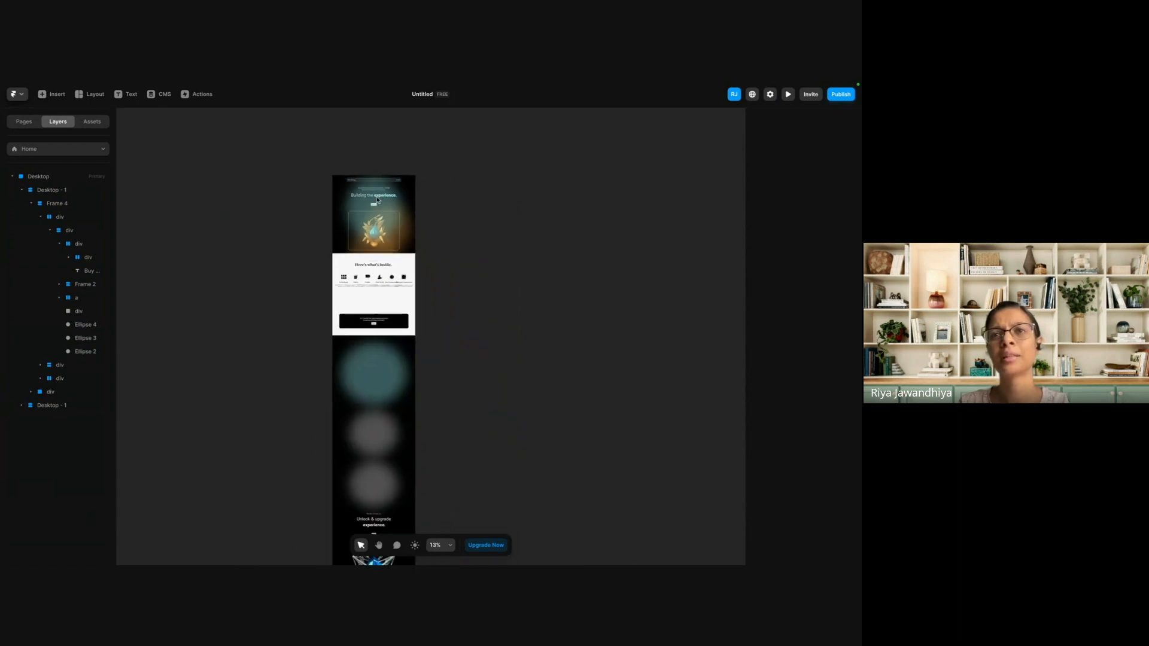
{"action": "scroll", "coordinate": [377, 200], "scroll_direction": "down", "scroll_amount": 1}
{"action": "left_click", "coordinate": [380, 364]}
{"action": "key", "text": "Delete"}
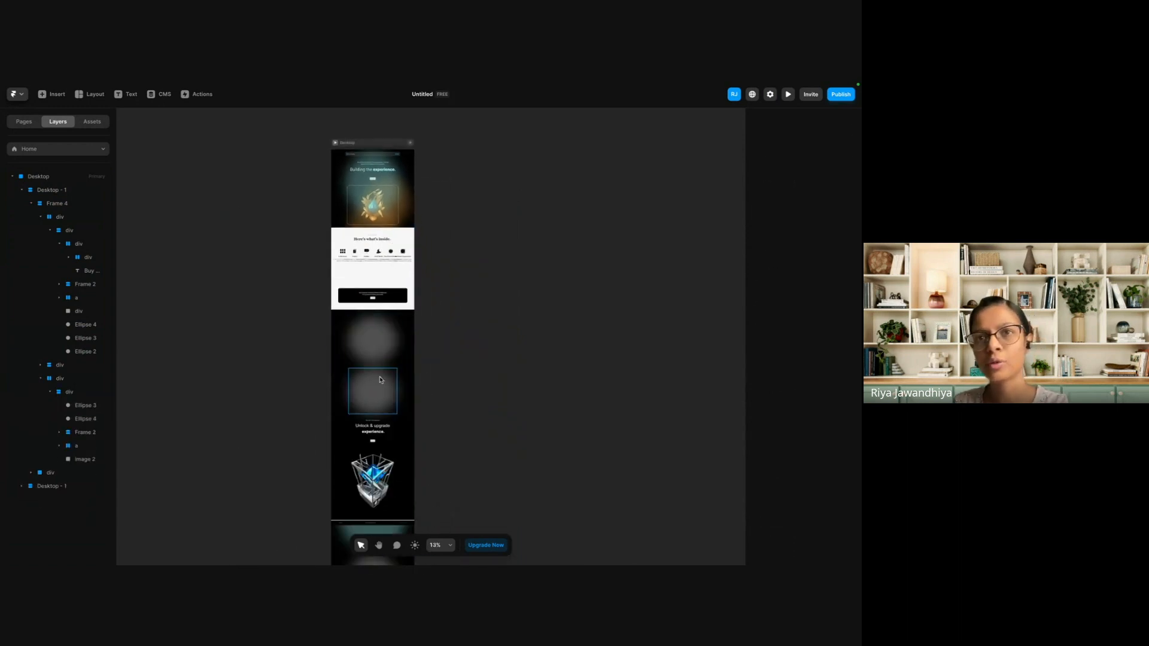
{"action": "left_click", "coordinate": [380, 386]}
{"action": "key", "text": "Delete"}
{"action": "left_click", "coordinate": [372, 344]}
{"action": "key", "text": "Delete"}
Delete the blurred glow ellipses above the "Unlock & upgrade experience" heading in the second Desktop - 1 copy.
{"action": "scroll", "coordinate": [370, 335], "scroll_direction": "down", "scroll_amount": 7}
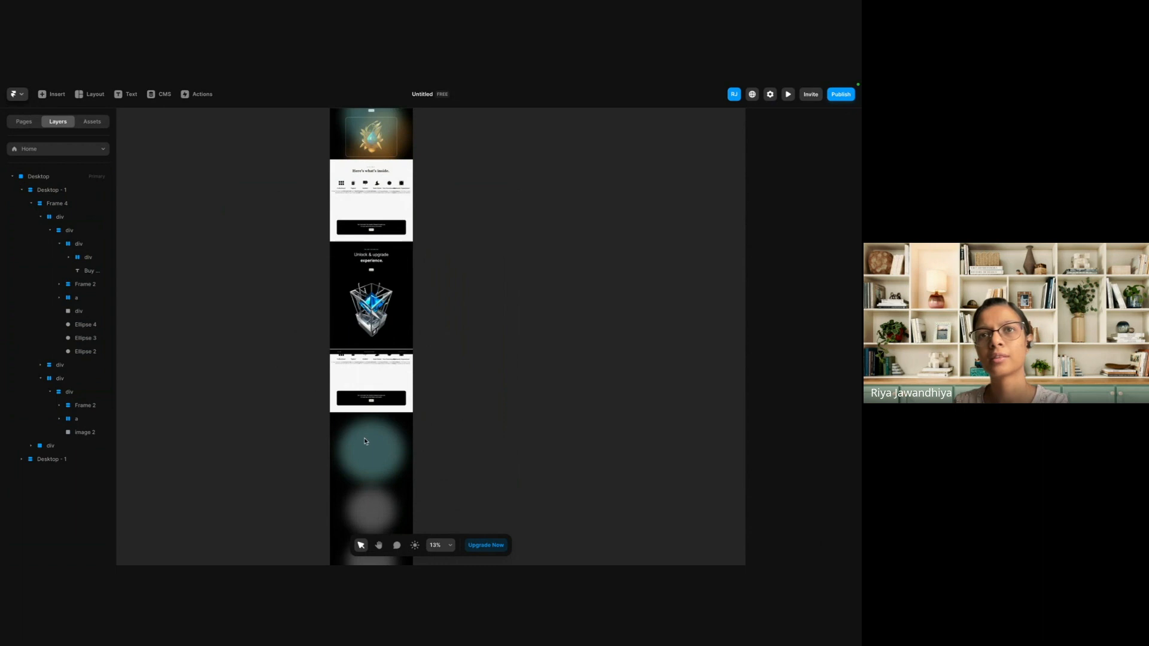
{"action": "left_click", "coordinate": [370, 337]}
{"action": "key", "text": "Delete"}
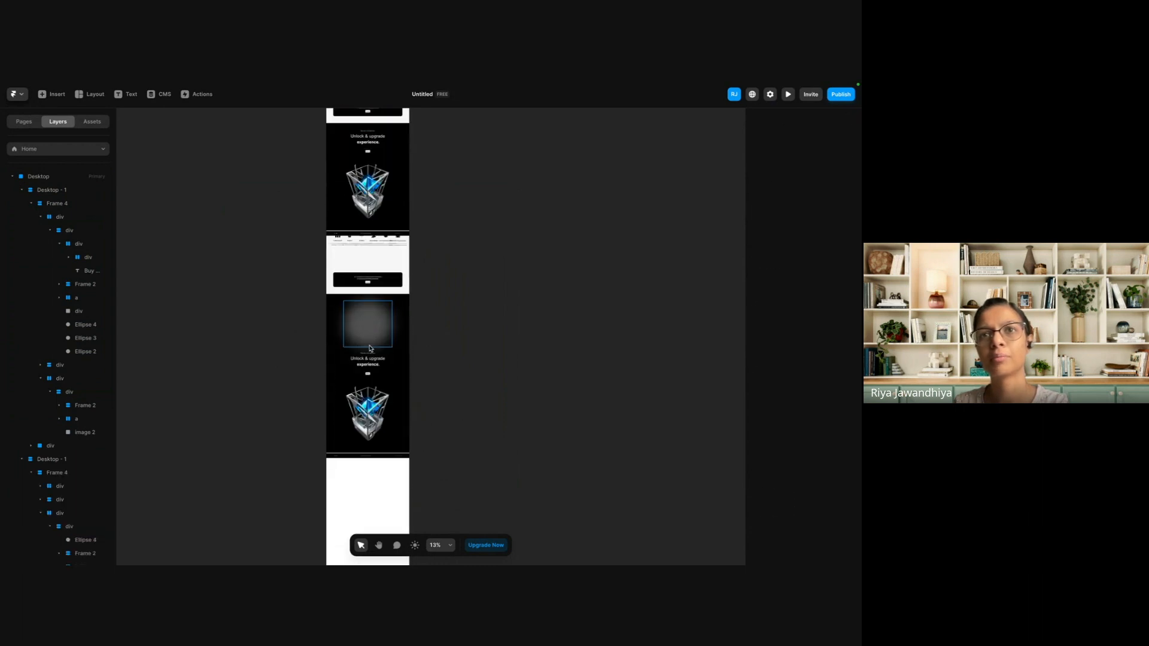
{"action": "left_click", "coordinate": [370, 337]}
{"action": "key", "text": "Delete"}
Set the height of the Desktop breakpoint to Fit Content.
{"action": "scroll", "coordinate": [372, 464], "scroll_direction": "down", "scroll_amount": 3}
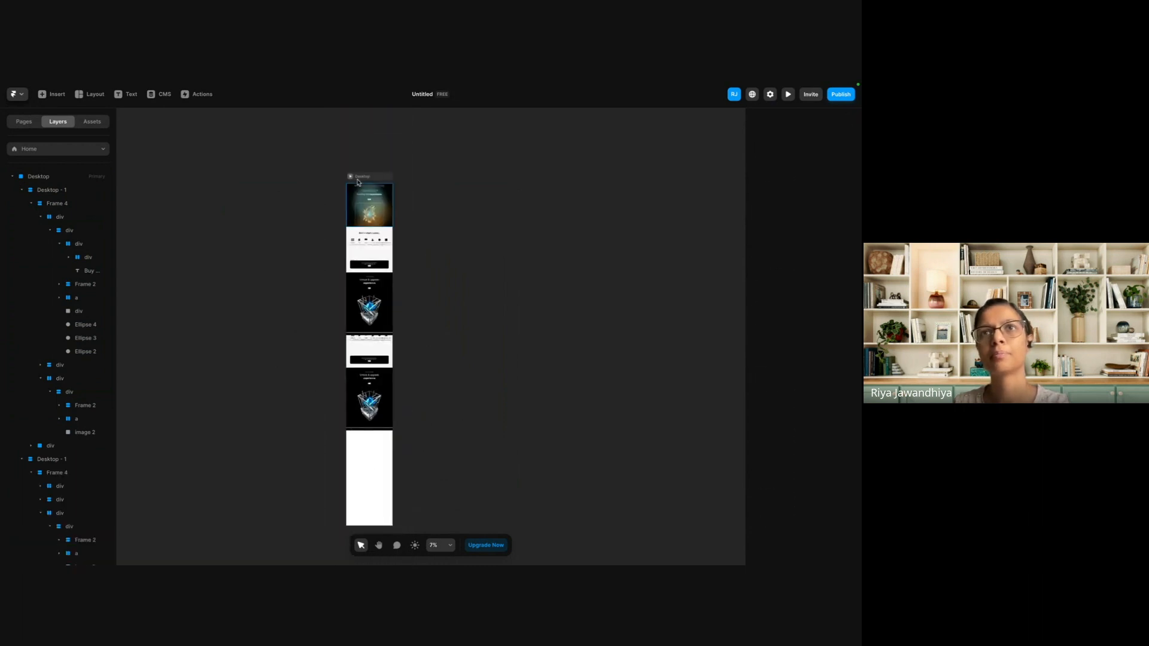
{"action": "left_click", "coordinate": [363, 178]}
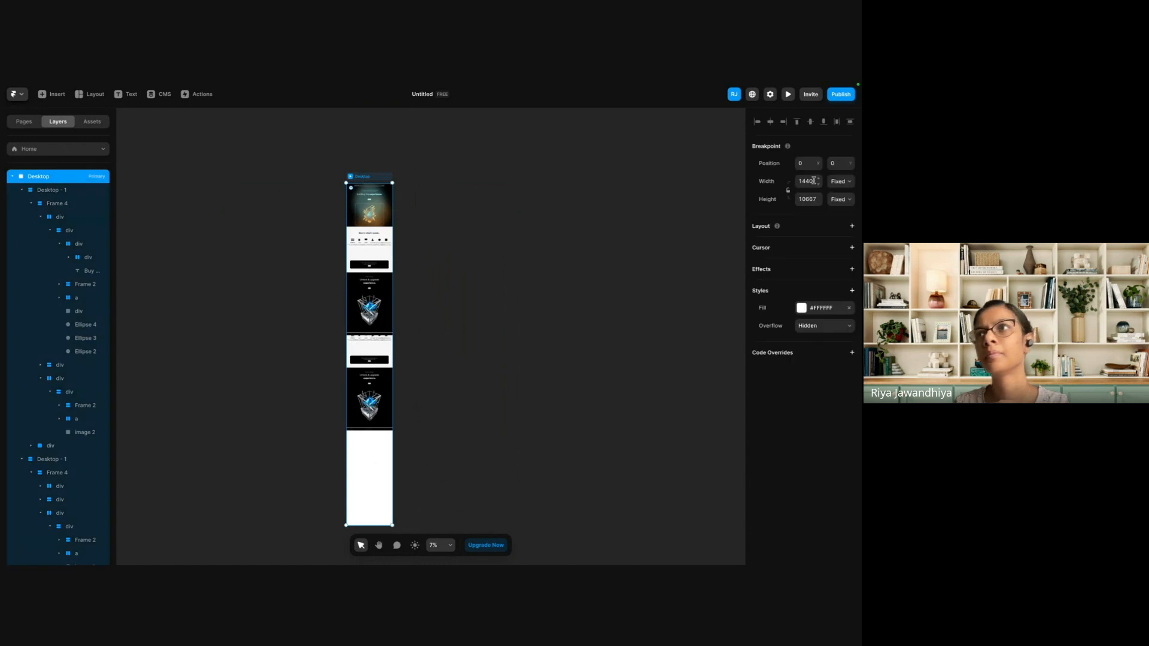
{"action": "left_click", "coordinate": [847, 199]}
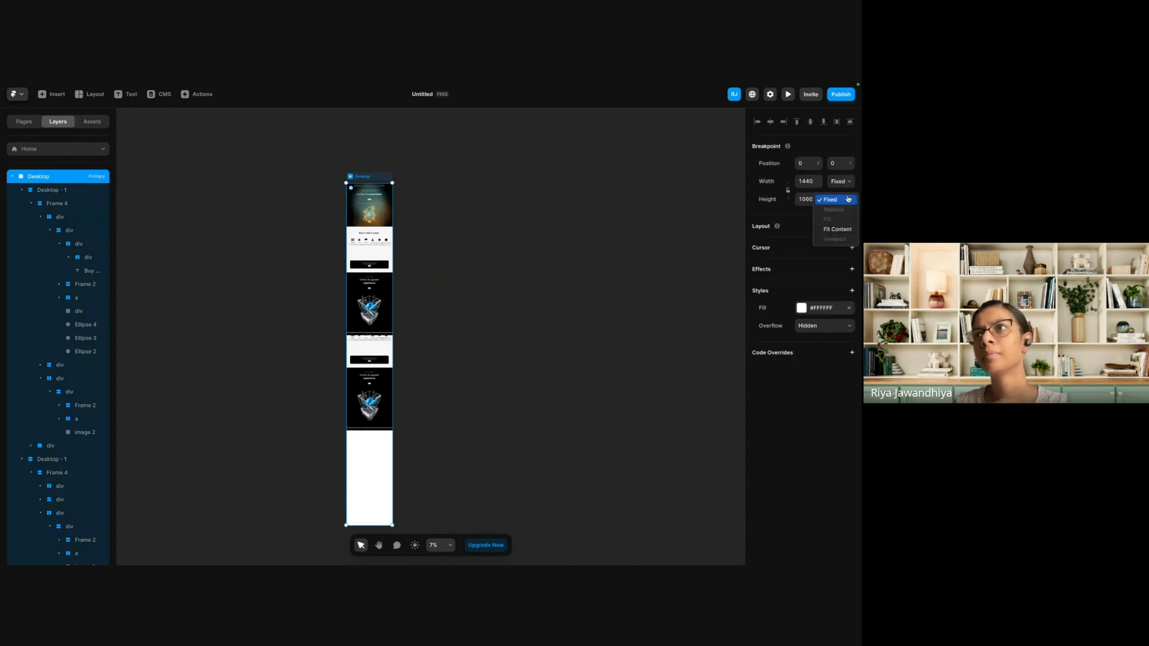
{"action": "left_click", "coordinate": [837, 229]}
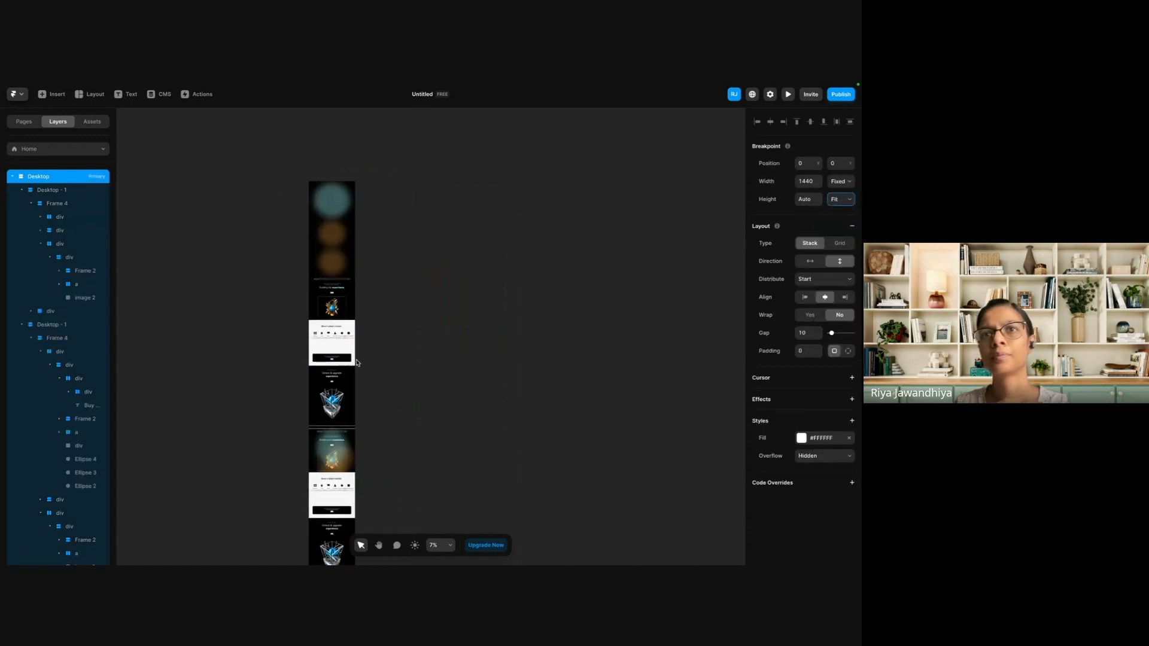
Delete the lower Desktop - 1 copy from the Desktop breakpoint, its hero section first and then the whole layer.
{"action": "left_click", "coordinate": [310, 395]}
{"action": "left_click", "coordinate": [310, 395]}
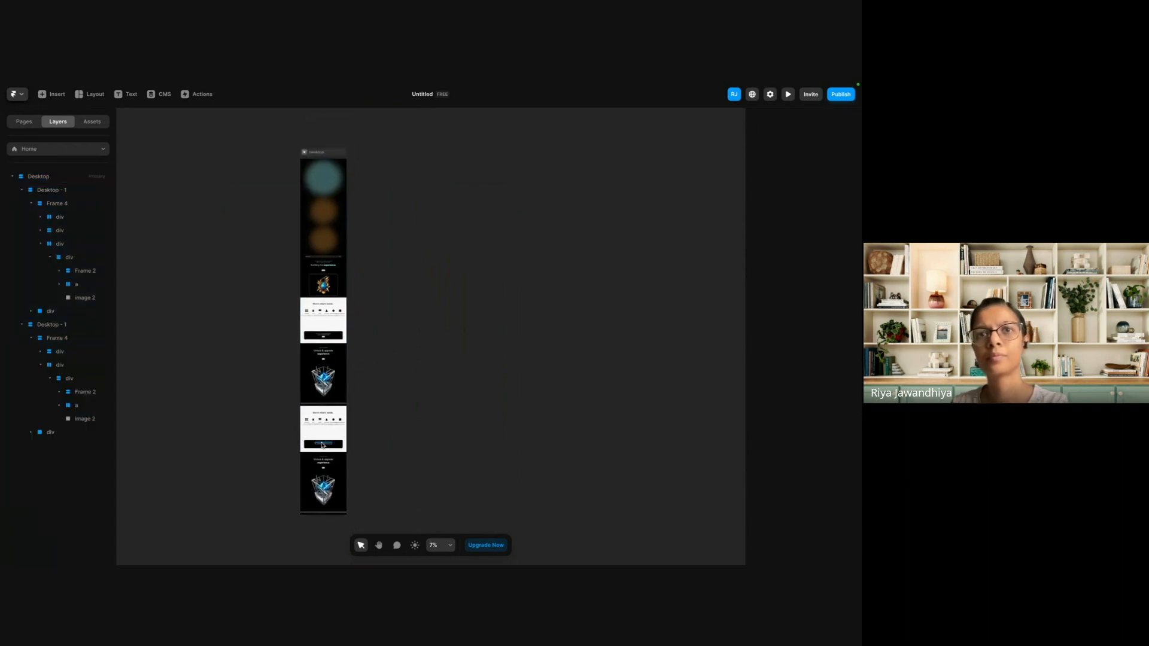
{"action": "left_click", "coordinate": [322, 444]}
{"action": "scroll", "coordinate": [321, 445], "scroll_direction": "up", "scroll_amount": 5}
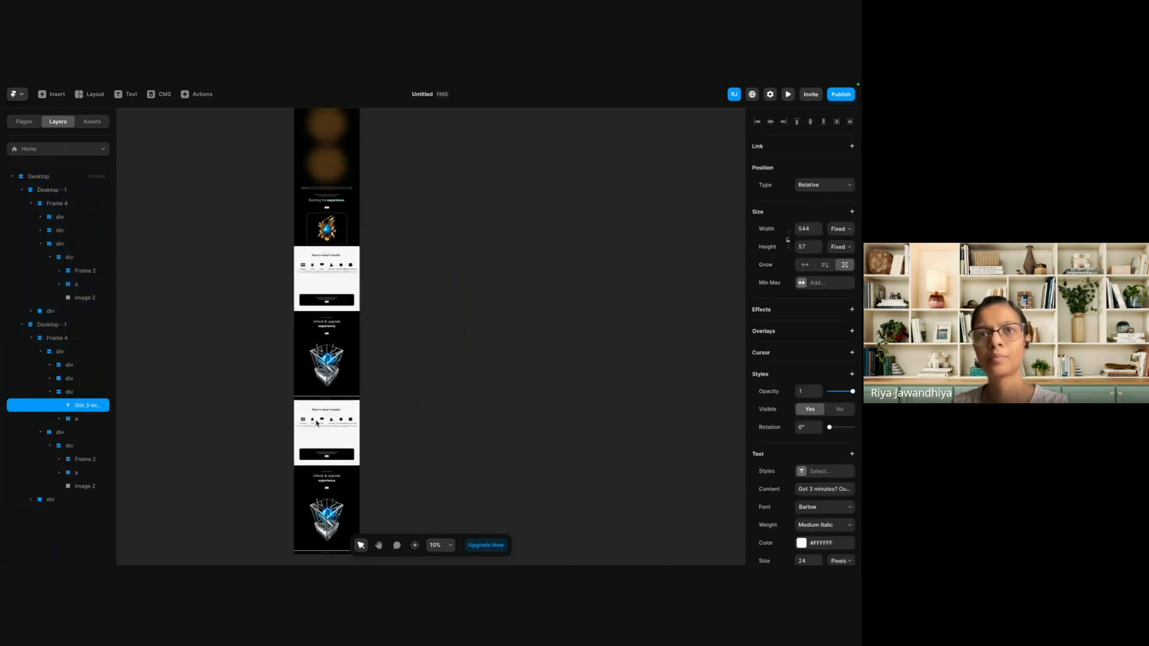
{"action": "left_click", "coordinate": [65, 355]}
{"action": "left_click", "coordinate": [58, 327]}
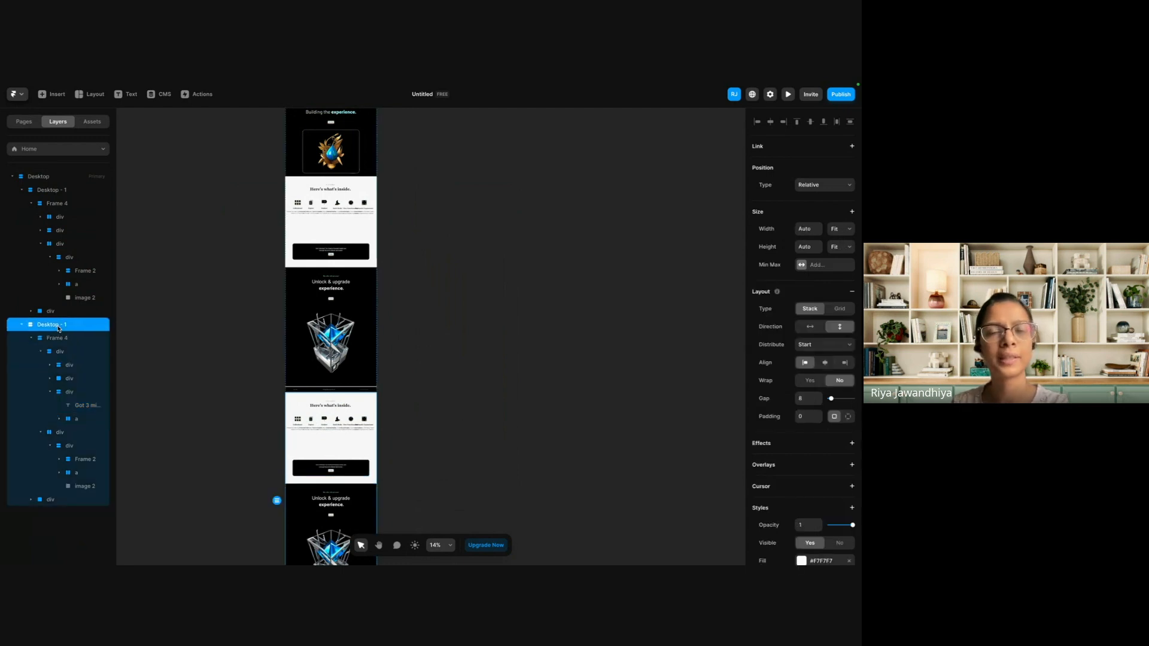
{"action": "key", "text": "Delete"}
{"action": "scroll", "coordinate": [385, 276], "scroll_direction": "up", "scroll_amount": 5}
{"action": "scroll", "coordinate": [384, 277], "scroll_direction": "down", "scroll_amount": 2}
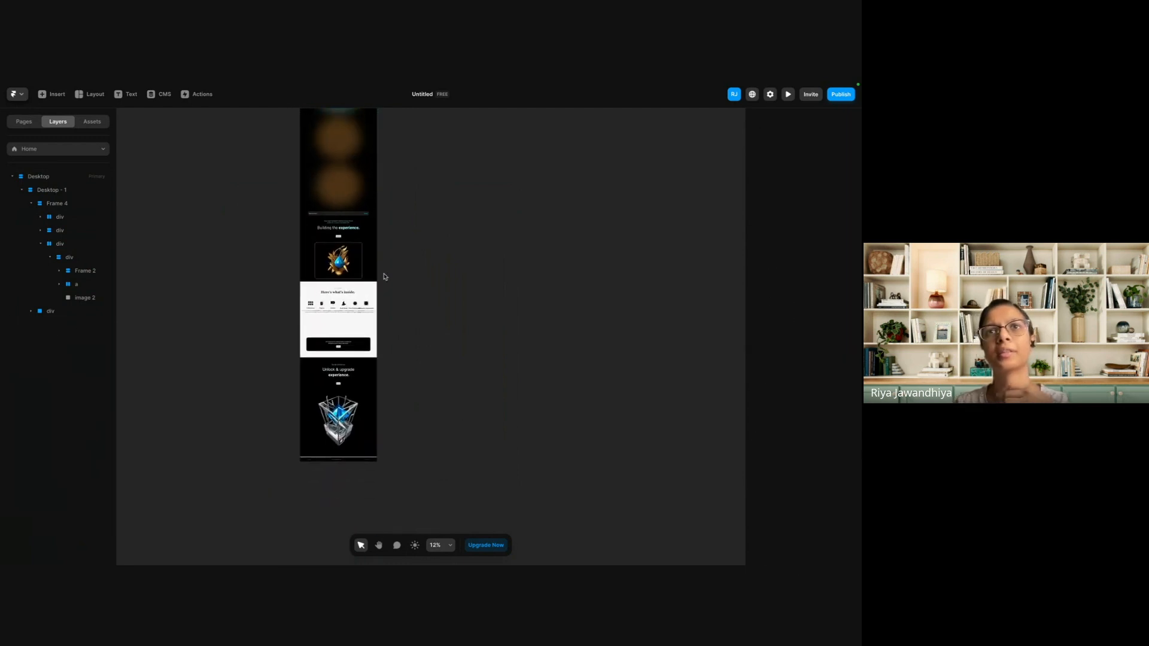
Delete Ellipse 4, Ellipse 3 and Ellipse 2 from the hero section of the remaining Desktop - 1.
{"action": "scroll", "coordinate": [383, 275], "scroll_direction": "up", "scroll_amount": 1}
{"action": "left_click", "coordinate": [332, 354]}
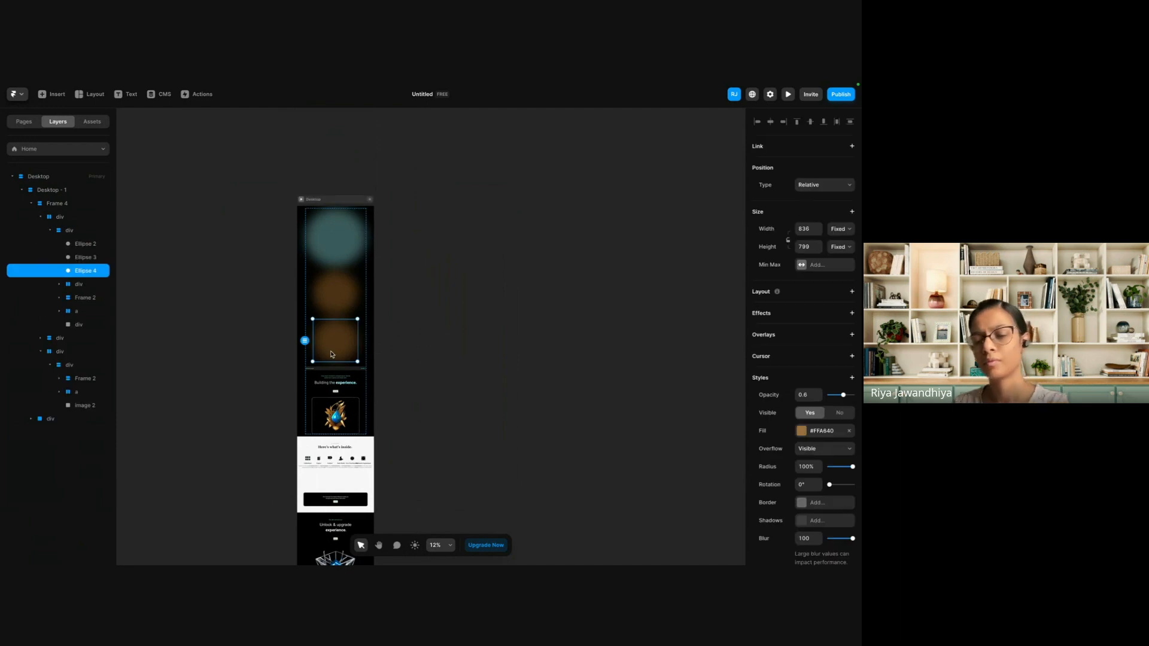
{"action": "key", "text": "Delete"}
{"action": "left_click", "coordinate": [327, 297]}
{"action": "key", "text": "Delete"}
{"action": "left_click", "coordinate": [337, 255]}
{"action": "key", "text": "Delete"}
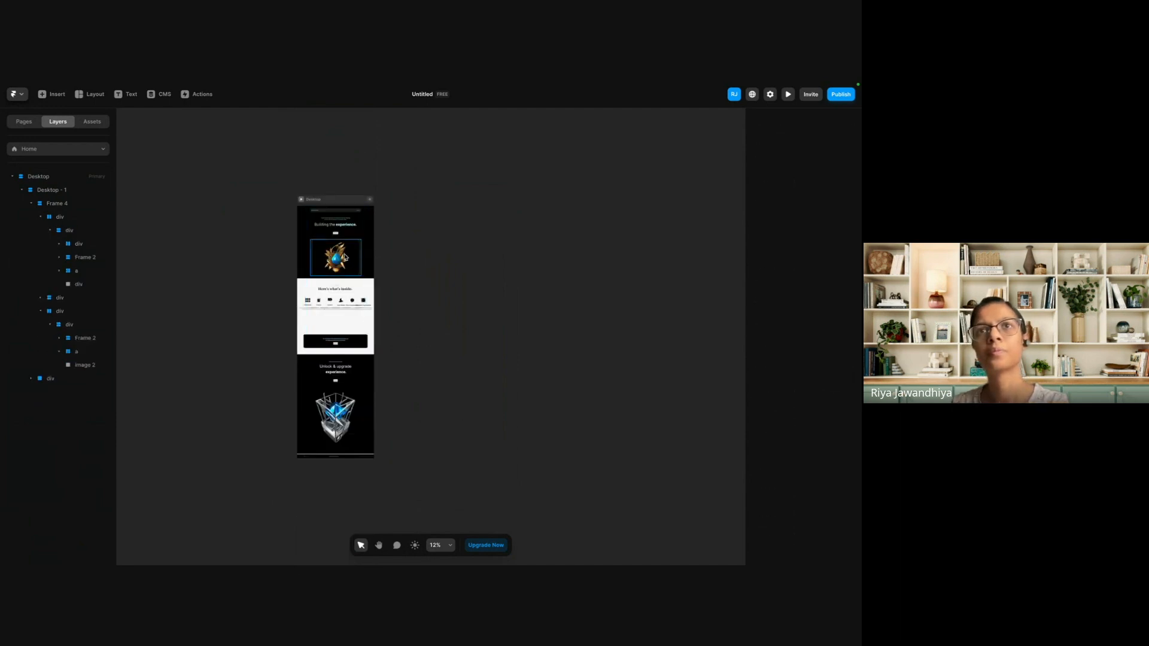
Add a Phone breakpoint with a width of 390 to the page.
{"action": "scroll", "coordinate": [353, 251], "scroll_direction": "up", "scroll_amount": 4}
{"action": "scroll", "coordinate": [353, 251], "scroll_direction": "up", "scroll_amount": 2}
{"action": "left_click", "coordinate": [352, 255]}
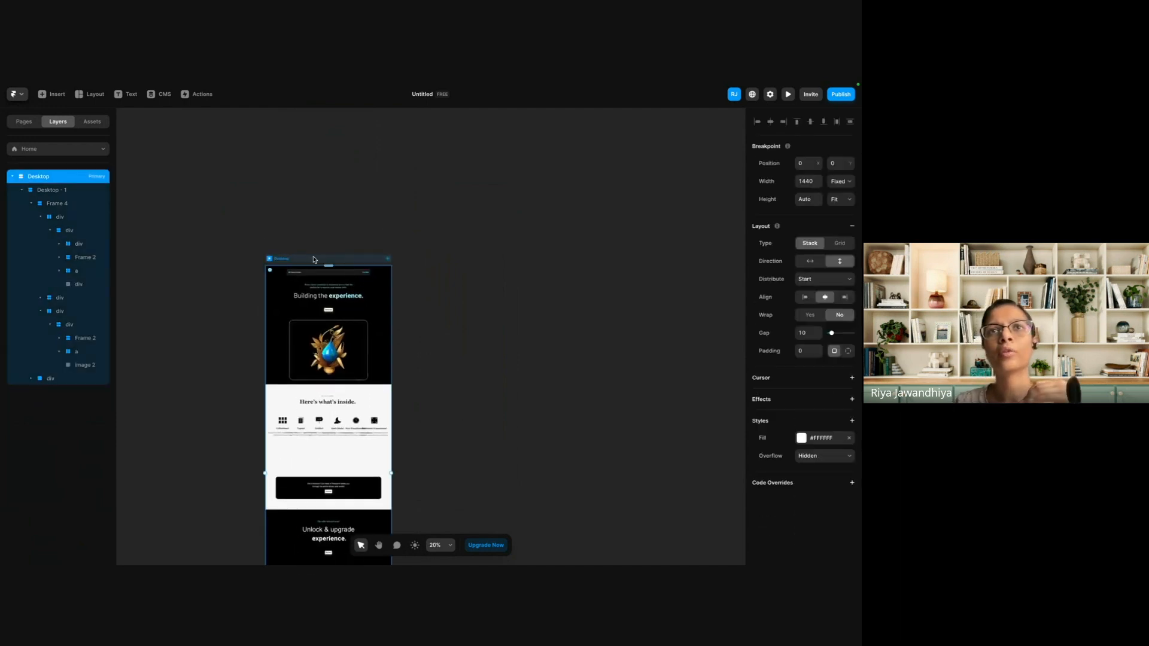
{"action": "scroll", "coordinate": [314, 255], "scroll_direction": "up", "scroll_amount": 5}
{"action": "scroll", "coordinate": [359, 275], "scroll_direction": "up", "scroll_amount": 3}
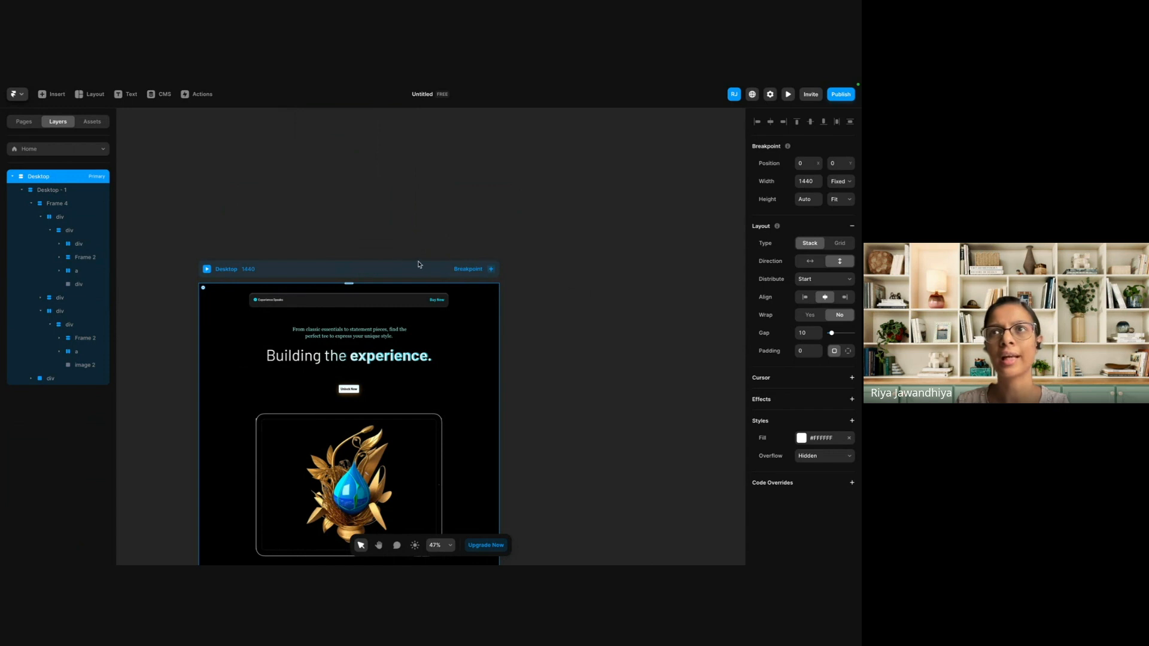
{"action": "left_click", "coordinate": [494, 271]}
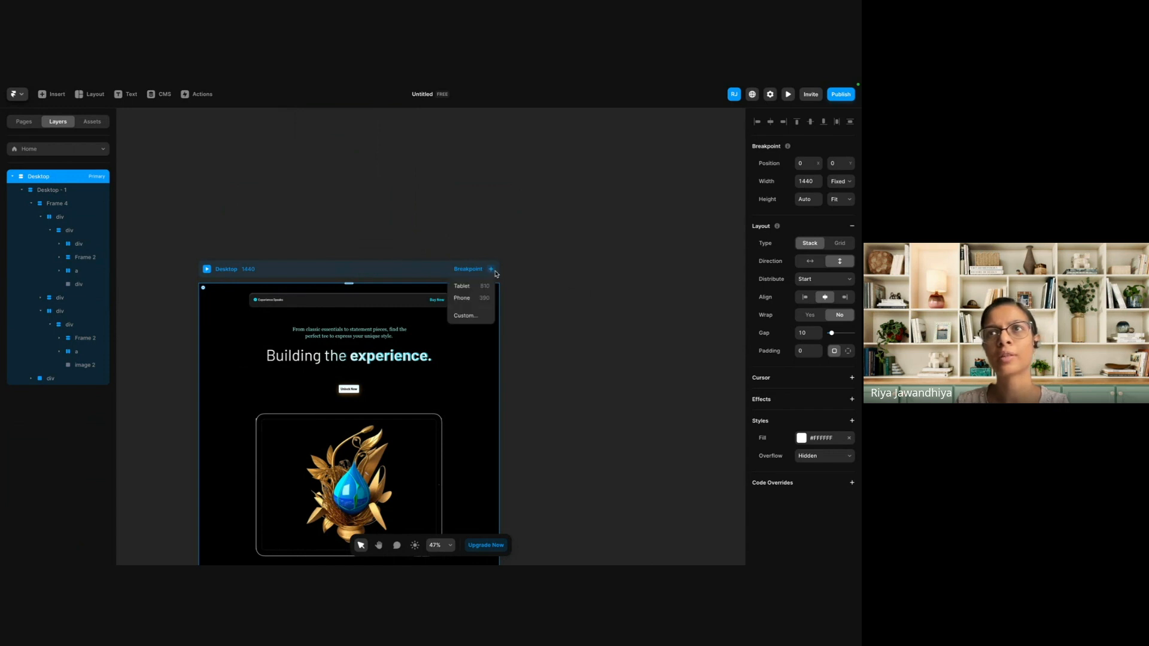
{"action": "left_click", "coordinate": [477, 299]}
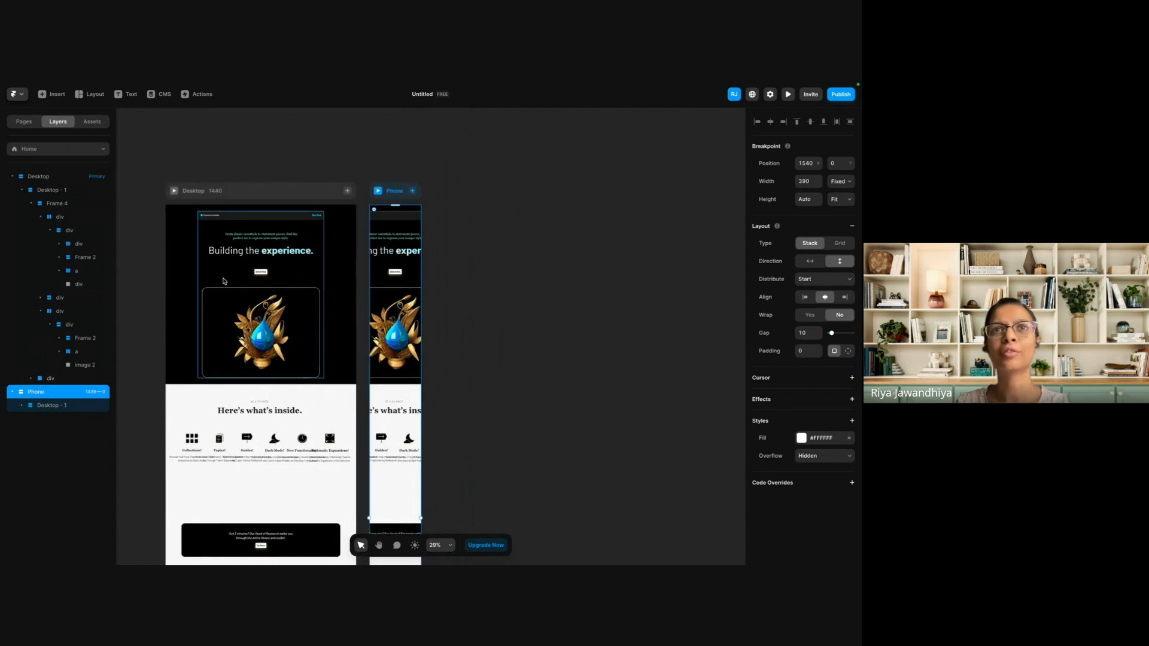
Set the height of Frame 2, the hero's heading and intro text group on the Desktop breakpoint, to Fill.
{"action": "left_click", "coordinate": [250, 256]}
{"action": "left_click", "coordinate": [312, 237]}
{"action": "scroll", "coordinate": [312, 232], "scroll_direction": "up", "scroll_amount": 2}
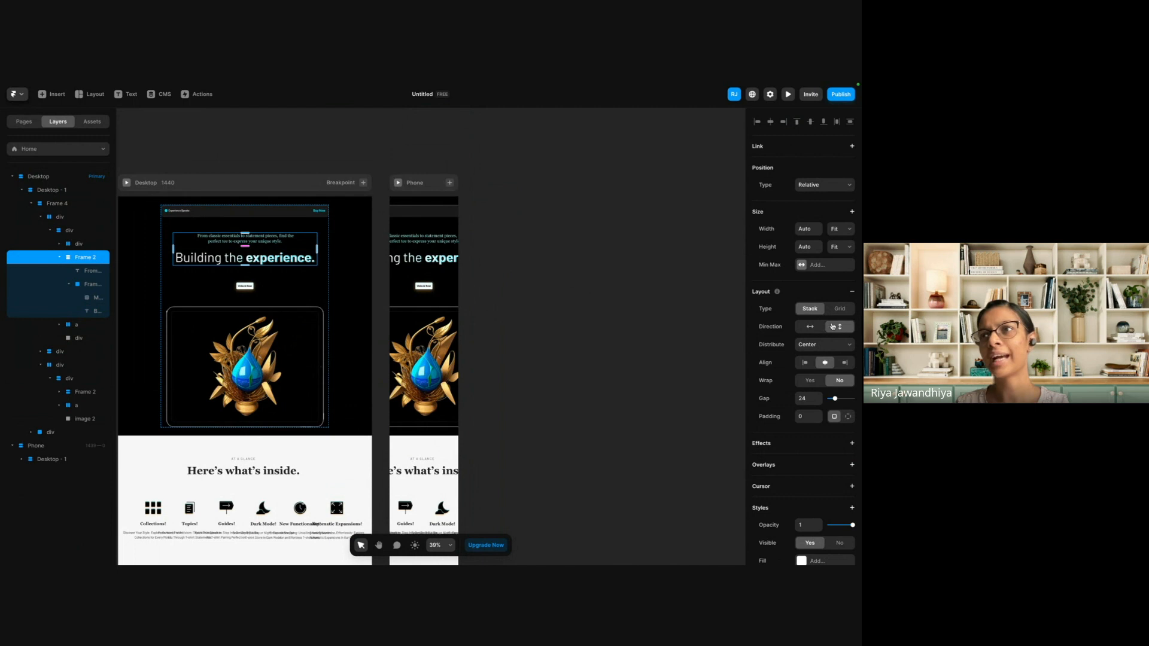
{"action": "left_click", "coordinate": [845, 247]}
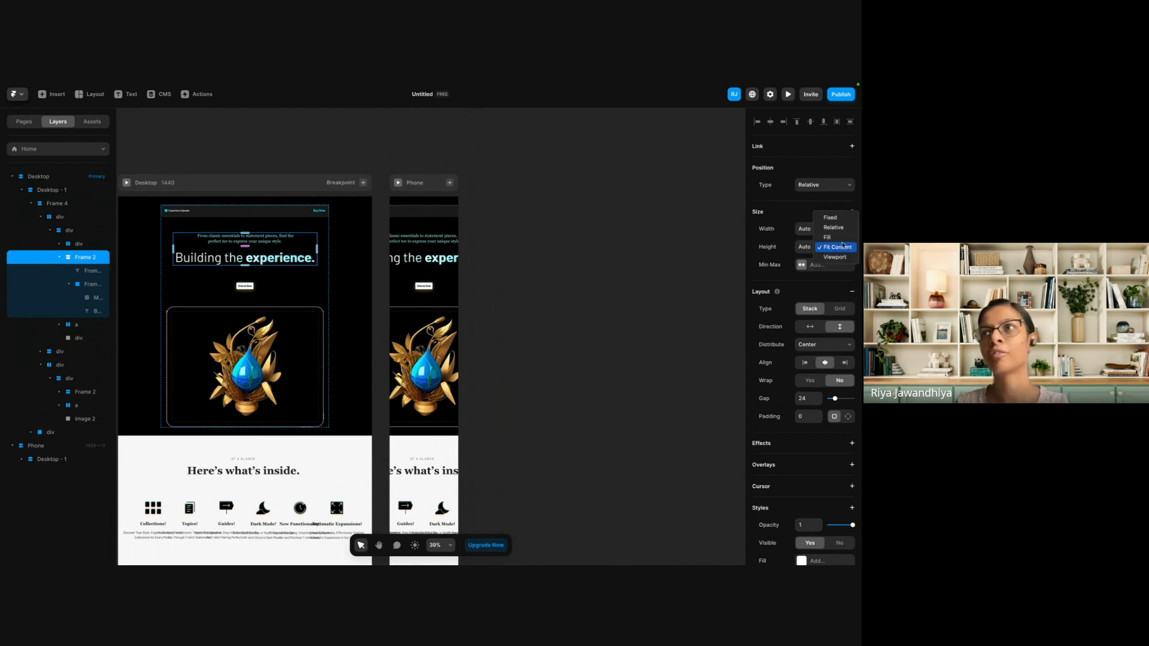
{"action": "left_click", "coordinate": [841, 236]}
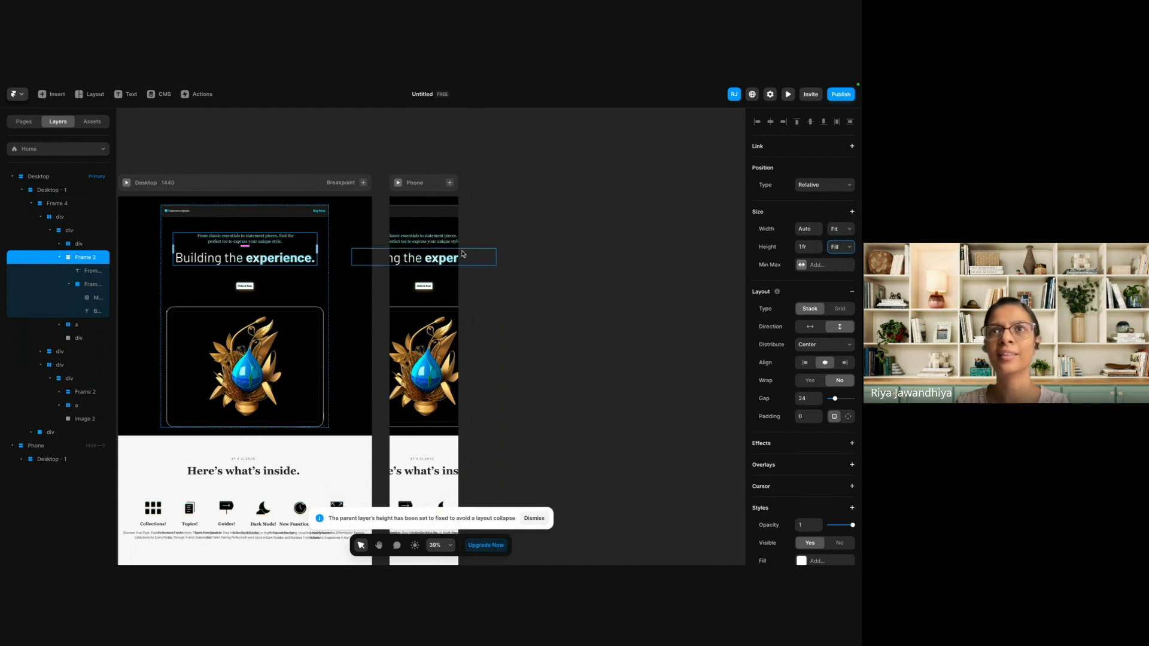
Narrow the hero's "From classic essentials" intro text on the Phone breakpoint so it fits inside the screen width.
{"action": "left_click", "coordinate": [404, 237]}
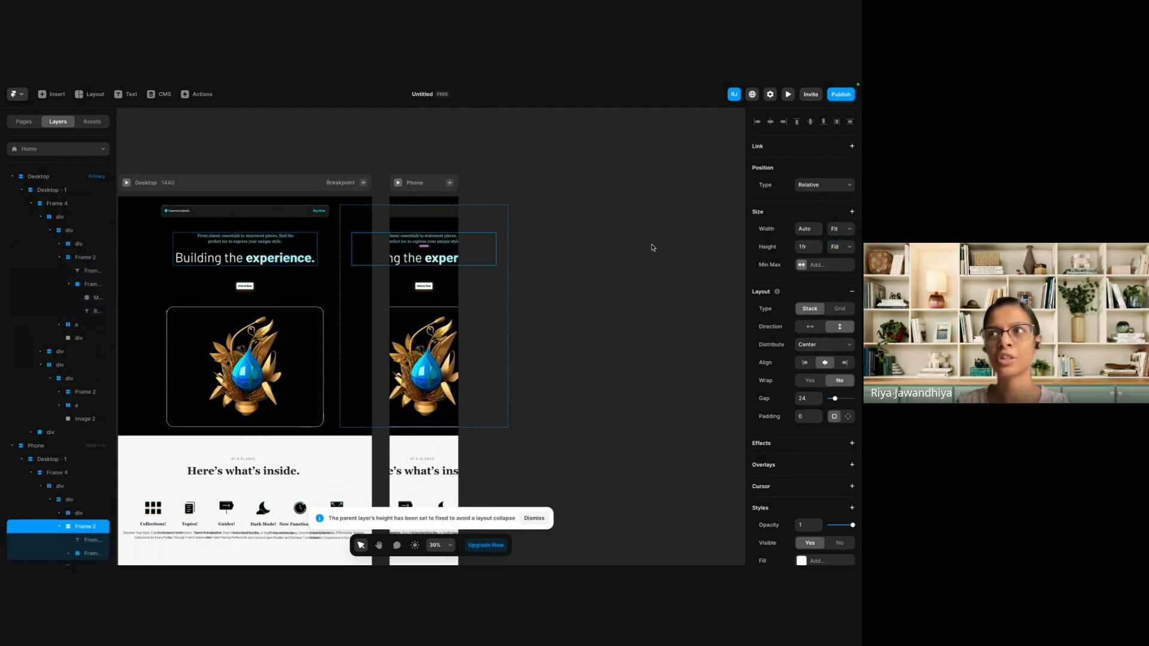
{"action": "left_click", "coordinate": [424, 240]}
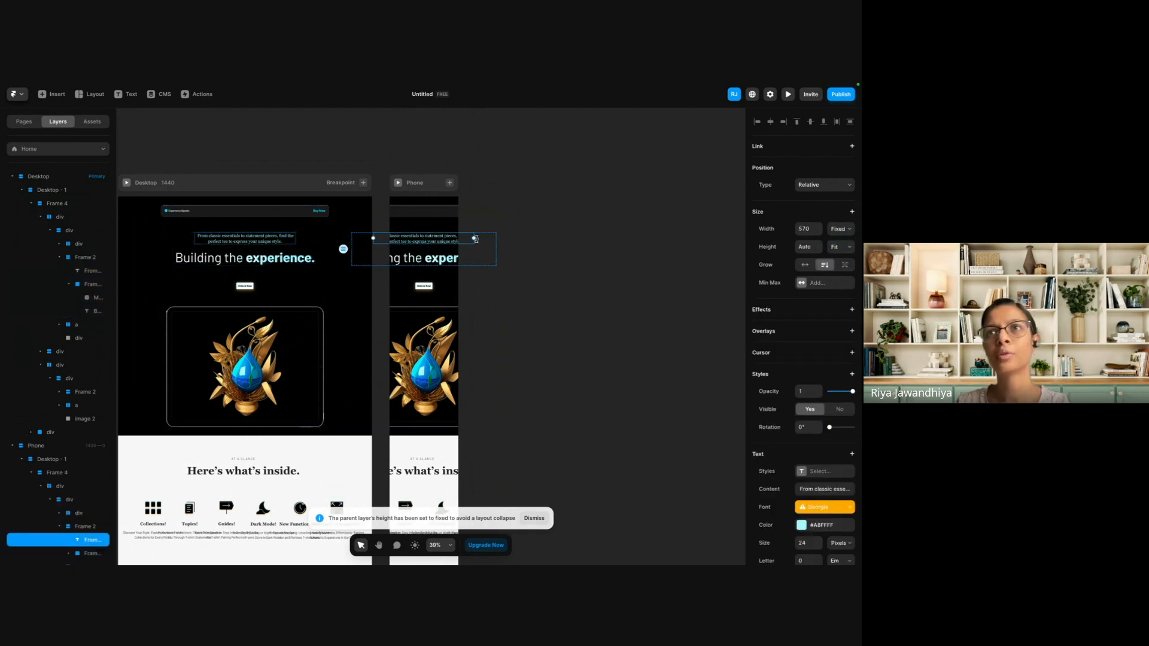
{"action": "left_click_drag", "start_coordinate": [473, 239], "coordinate": [452, 239]}
Try to narrow the "Building the experience." heading on the Phone breakpoint by resizing its black-filled mask layer.
{"action": "left_click", "coordinate": [433, 262]}
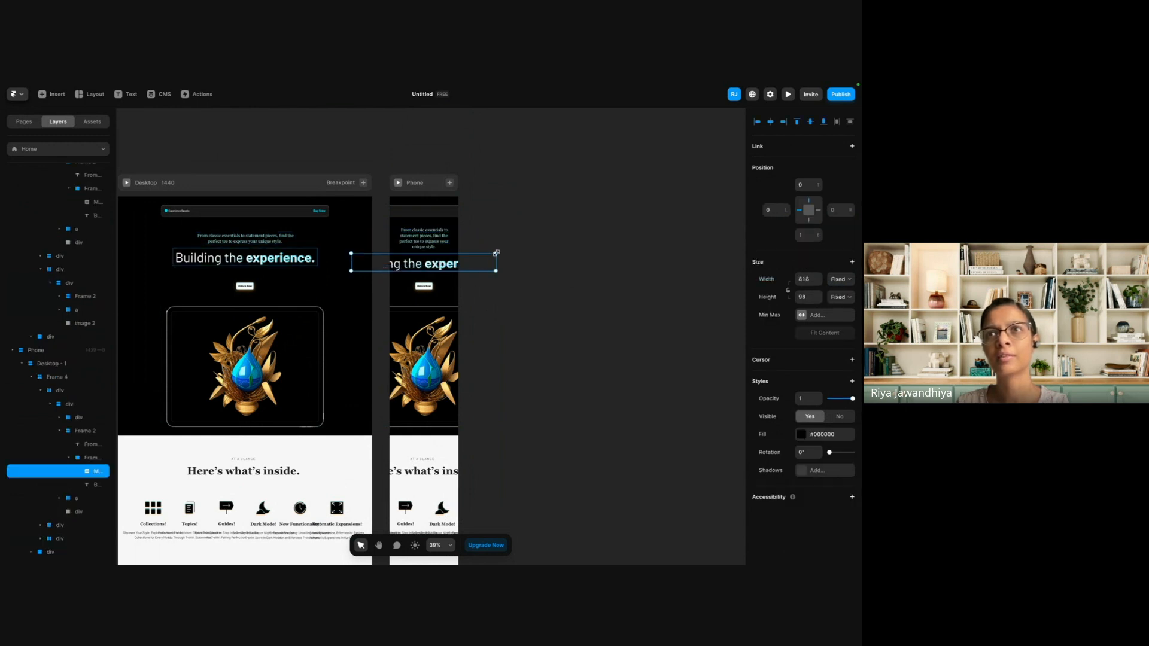
{"action": "left_click_drag", "start_coordinate": [497, 253], "coordinate": [494, 253]}
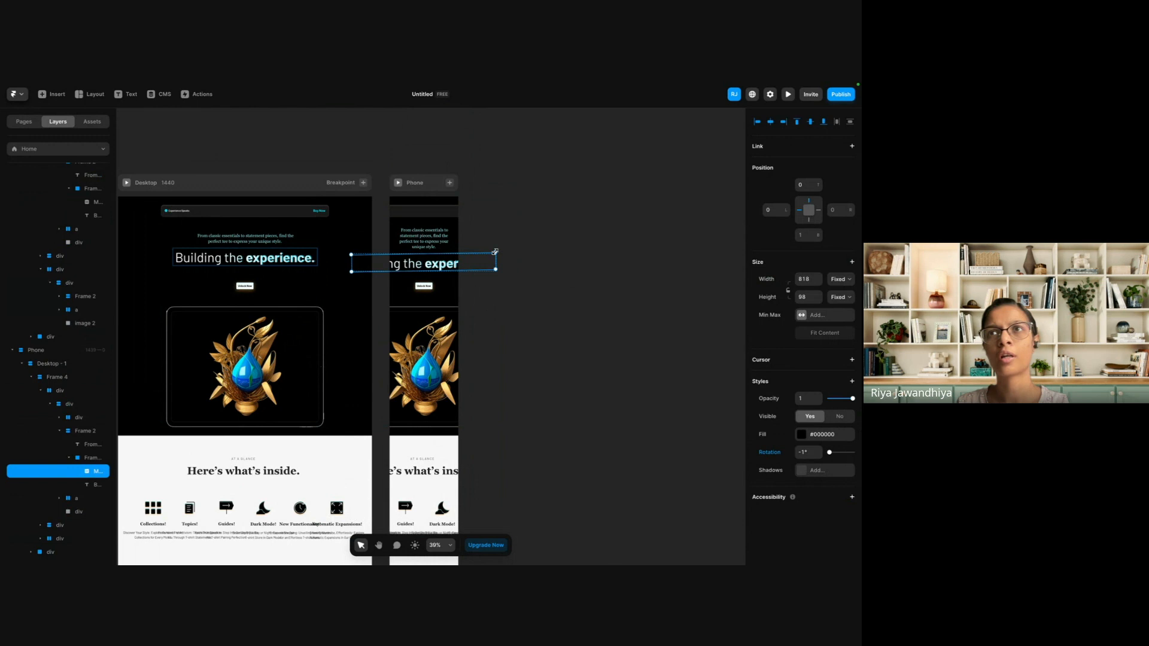
{"action": "left_click", "coordinate": [193, 261]}
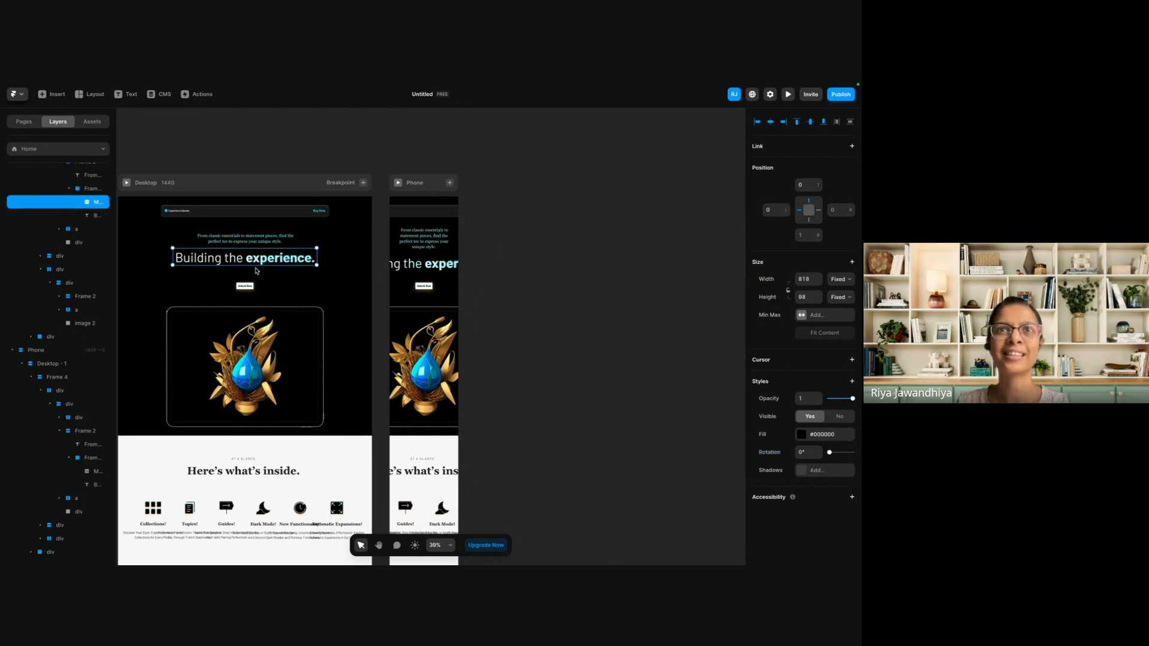
{"action": "left_click", "coordinate": [190, 271]}
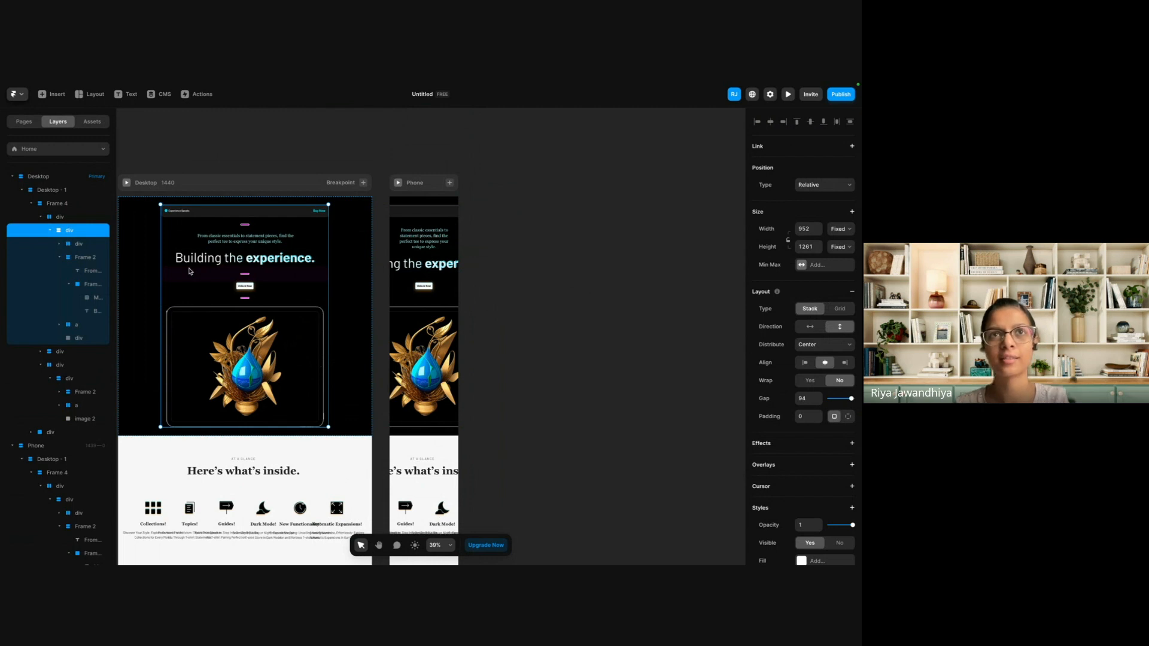
{"action": "left_click", "coordinate": [536, 326]}
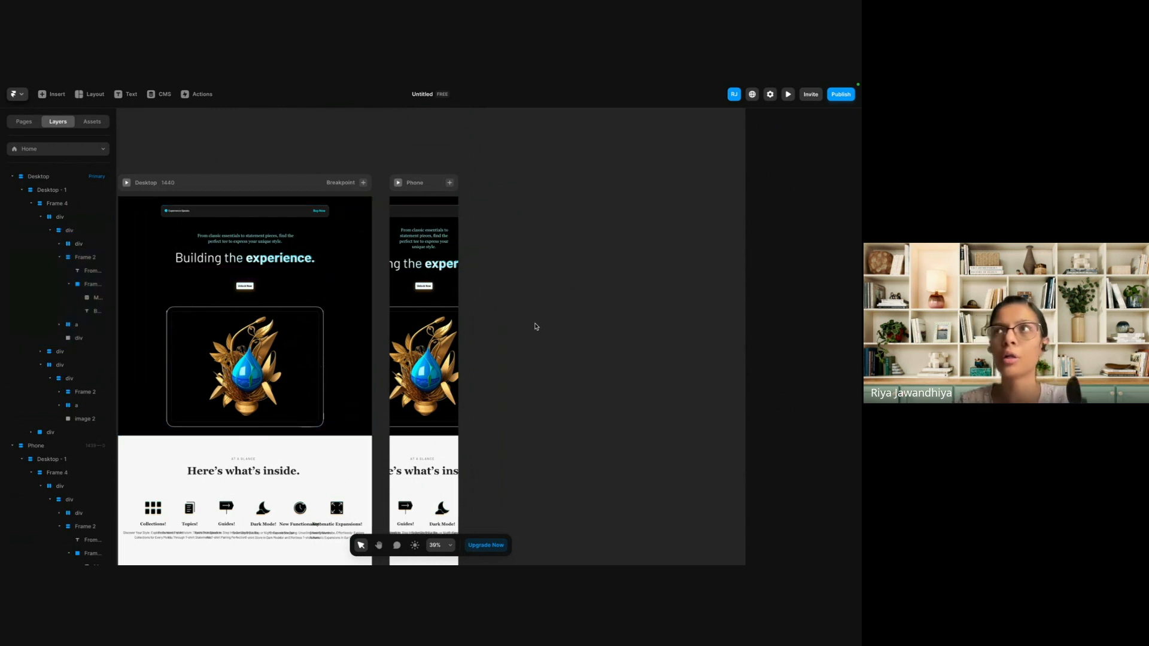
Go back to the project dashboard and open the 3d-experience project.
{"action": "scroll", "coordinate": [251, 258], "scroll_direction": "left", "scroll_amount": 3}
{"action": "left_click", "coordinate": [306, 188]}
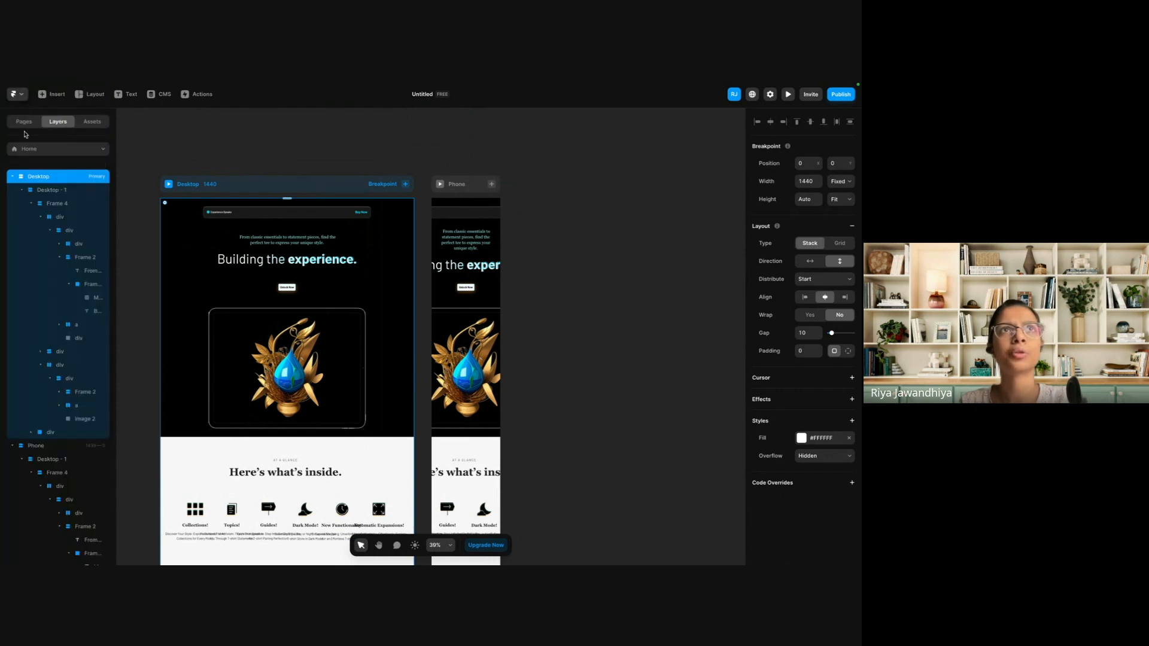
{"action": "left_click", "coordinate": [16, 94]}
{"action": "left_click", "coordinate": [220, 186]}
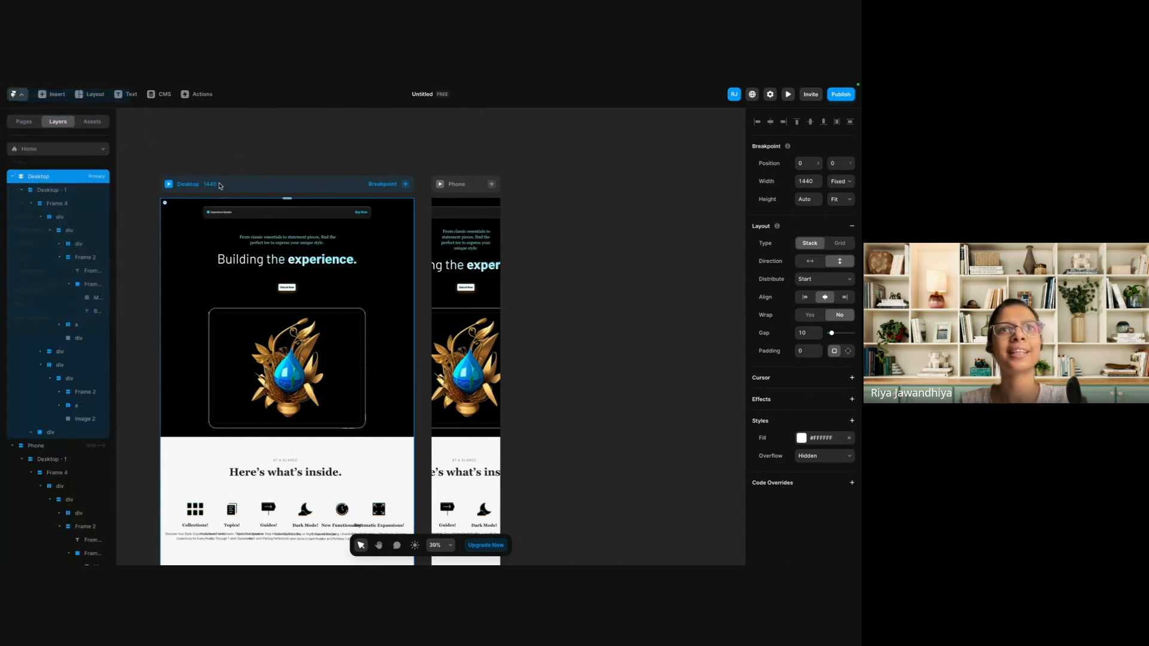
{"action": "left_click", "coordinate": [455, 358]}
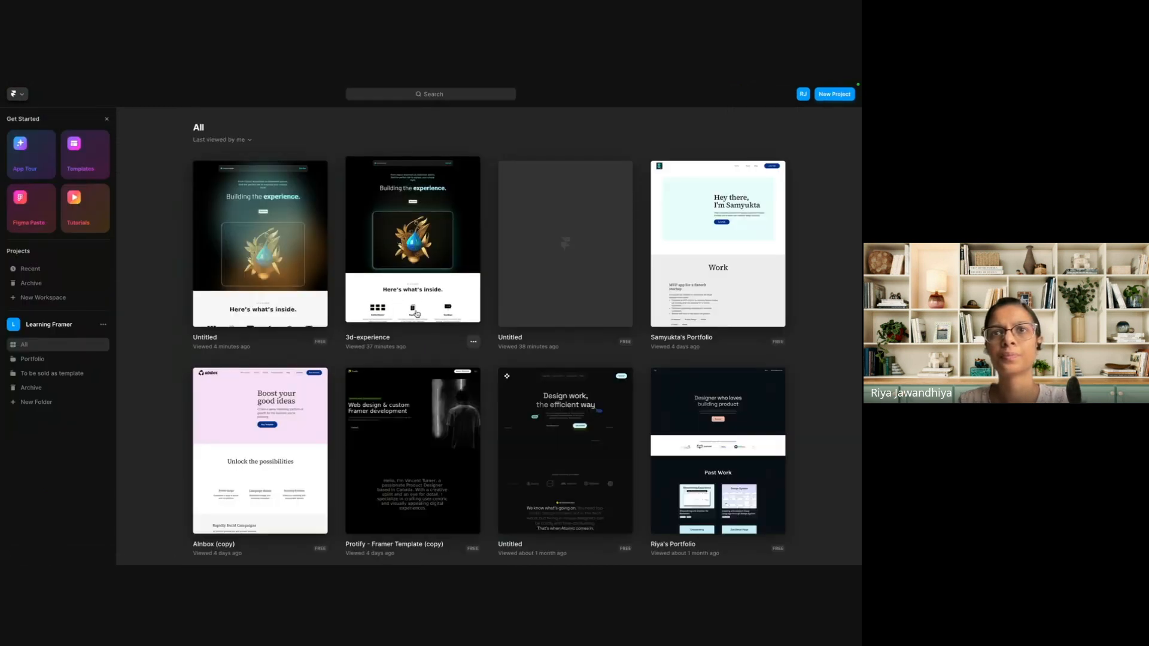
{"action": "left_click", "coordinate": [417, 301]}
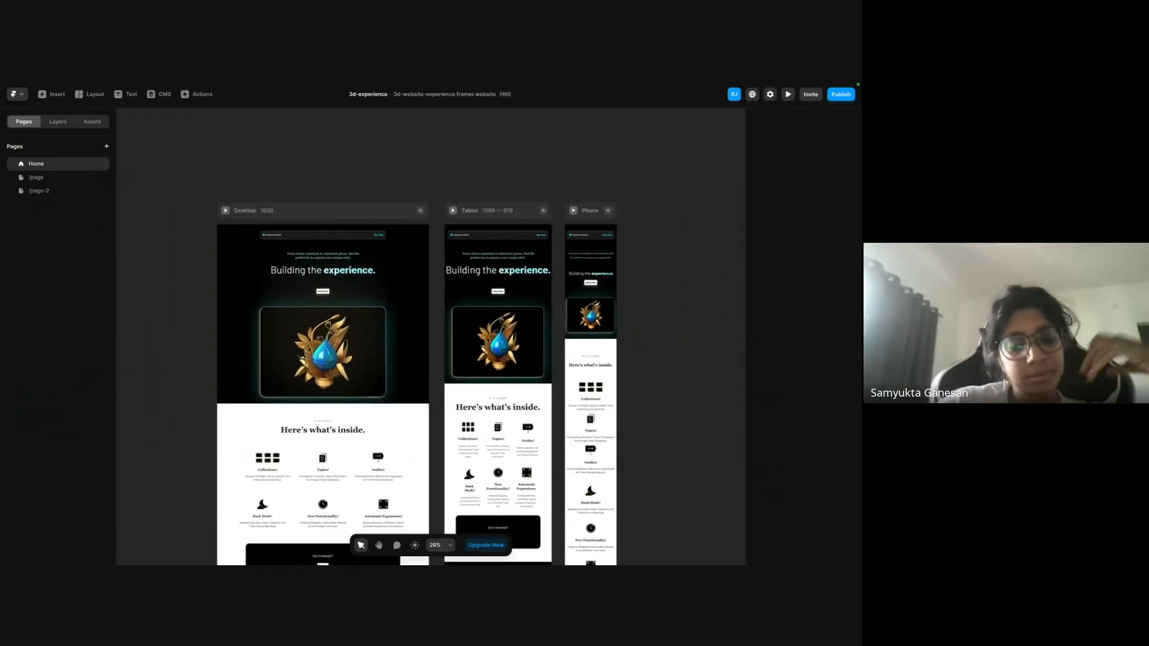
Look over how the 3d-experience home page is laid out on its Desktop, Tablet and Phone breakpoints.
{"action": "scroll", "coordinate": [616, 365], "scroll_direction": "right", "scroll_amount": 1}
{"action": "scroll", "coordinate": [617, 366], "scroll_direction": "up", "scroll_amount": 1}
{"action": "scroll", "coordinate": [615, 365], "scroll_direction": "right", "scroll_amount": 2}
{"action": "scroll", "coordinate": [615, 366], "scroll_direction": "down", "scroll_amount": 1}
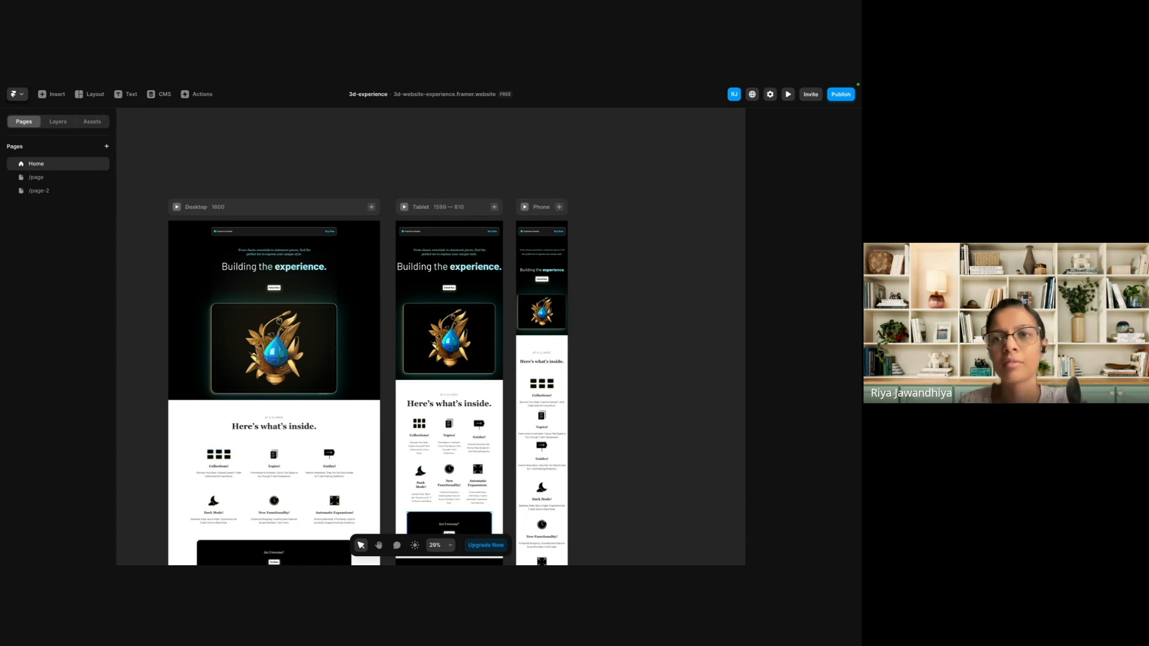
{"action": "scroll", "coordinate": [591, 464], "scroll_direction": "down", "scroll_amount": 2}
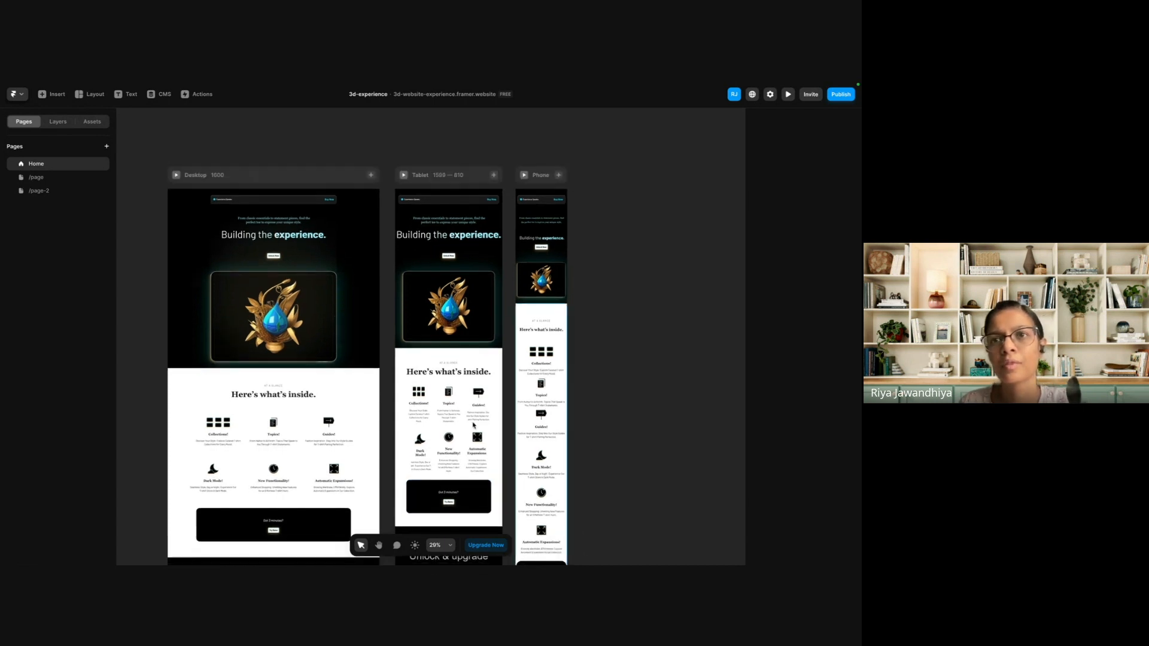
{"action": "scroll", "coordinate": [449, 412], "scroll_direction": "down", "scroll_amount": 3}
{"action": "scroll", "coordinate": [455, 413], "scroll_direction": "down", "scroll_amount": 3}
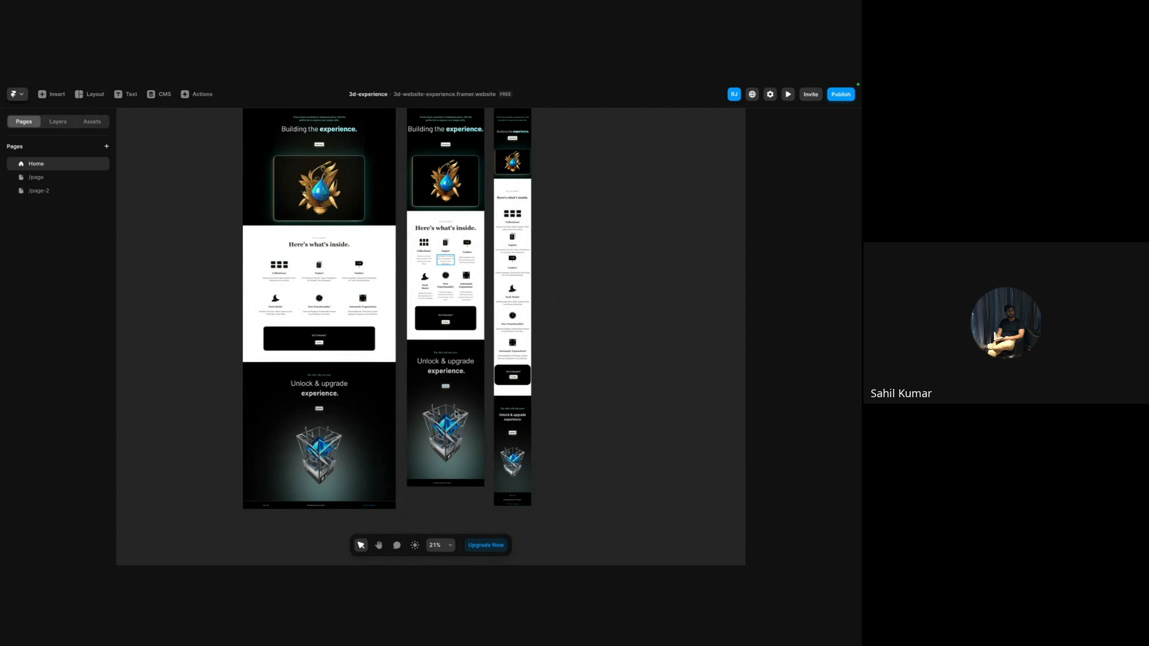
{"action": "scroll", "coordinate": [454, 413], "scroll_direction": "up", "scroll_amount": 2}
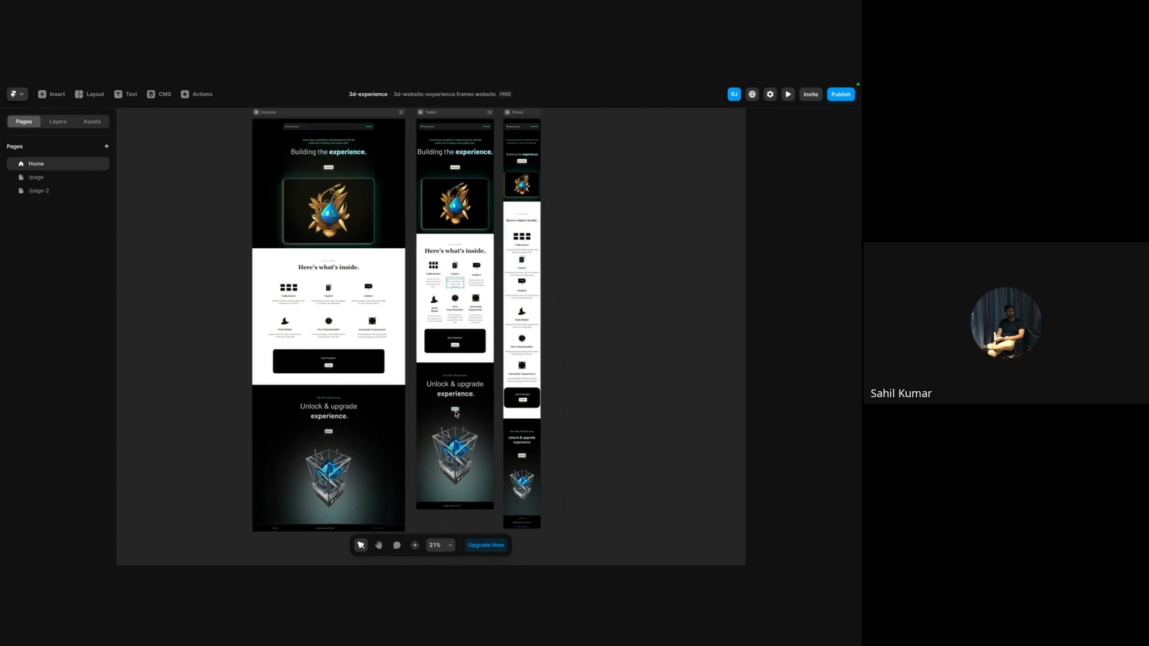
{"action": "scroll", "coordinate": [455, 413], "scroll_direction": "up", "scroll_amount": 2}
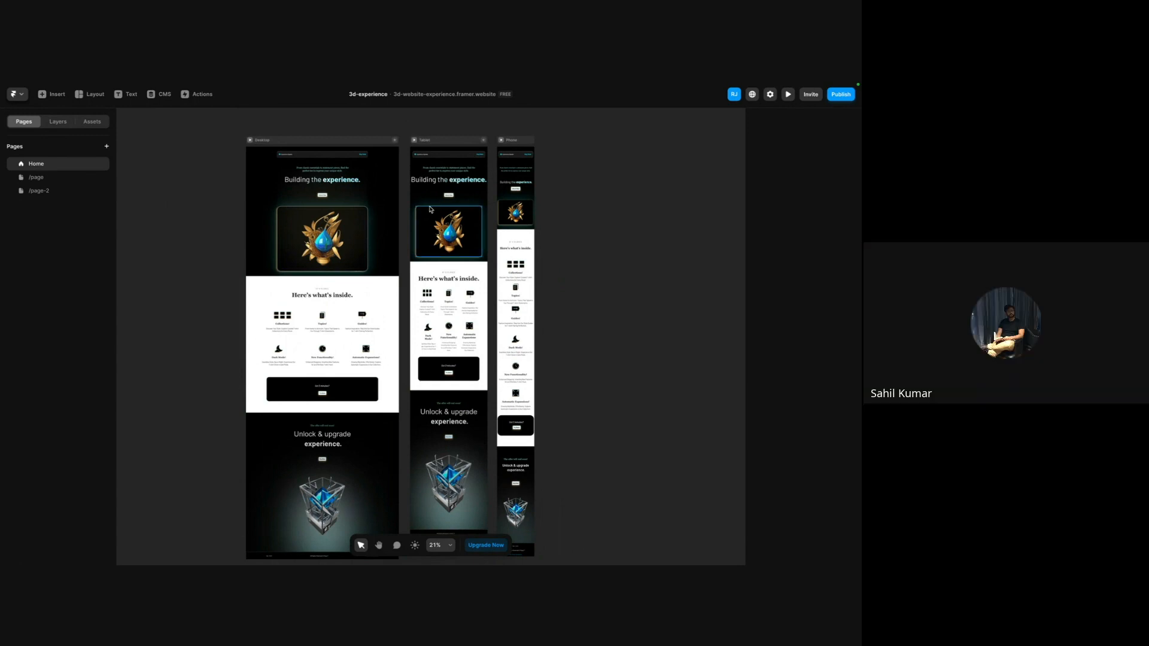
Copy the finished Phone breakpoint of the 3d-experience home page.
{"action": "left_click", "coordinate": [511, 141]}
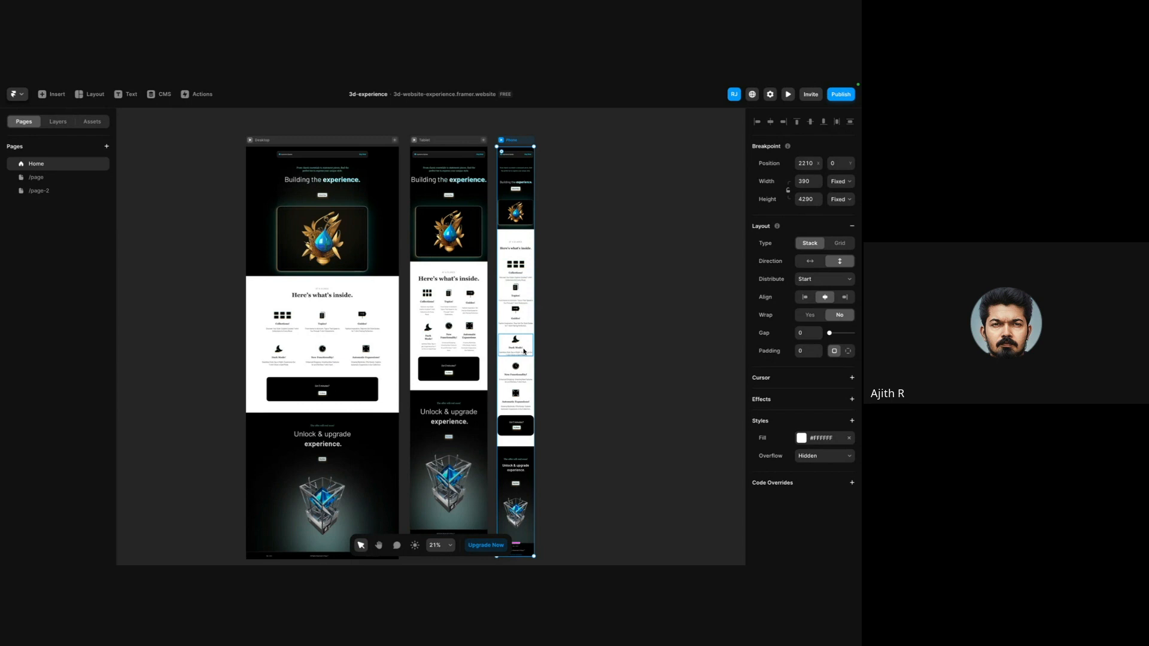
{"action": "scroll", "coordinate": [386, 228], "scroll_direction": "up", "scroll_amount": 3}
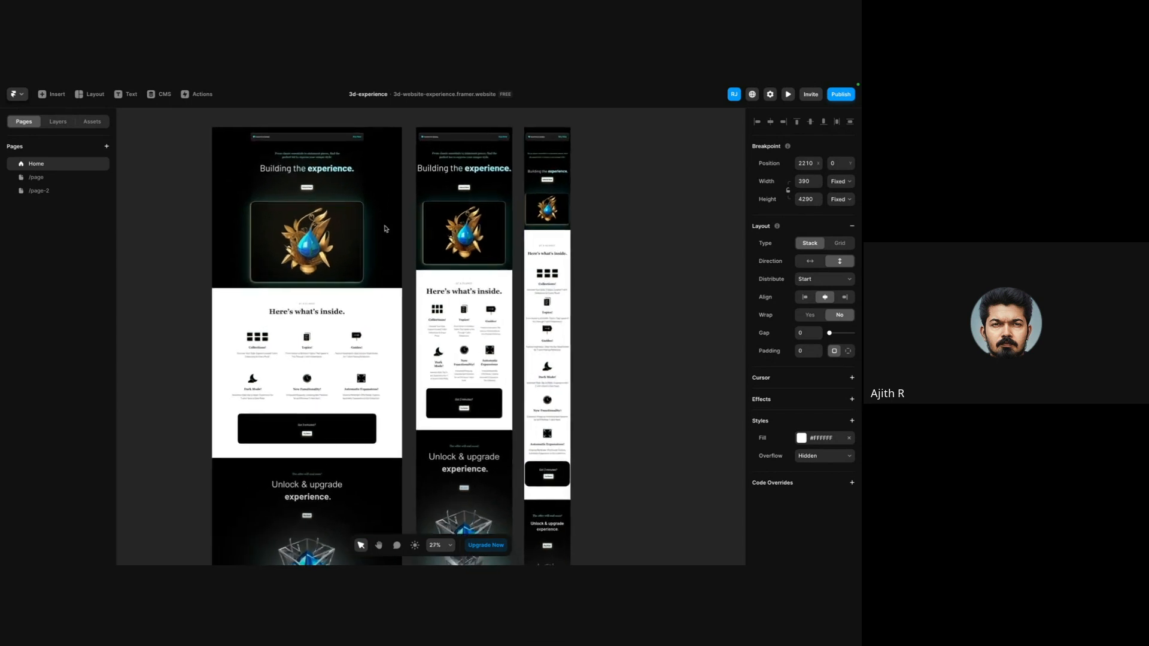
{"action": "scroll", "coordinate": [386, 228], "scroll_direction": "up", "scroll_amount": 5}
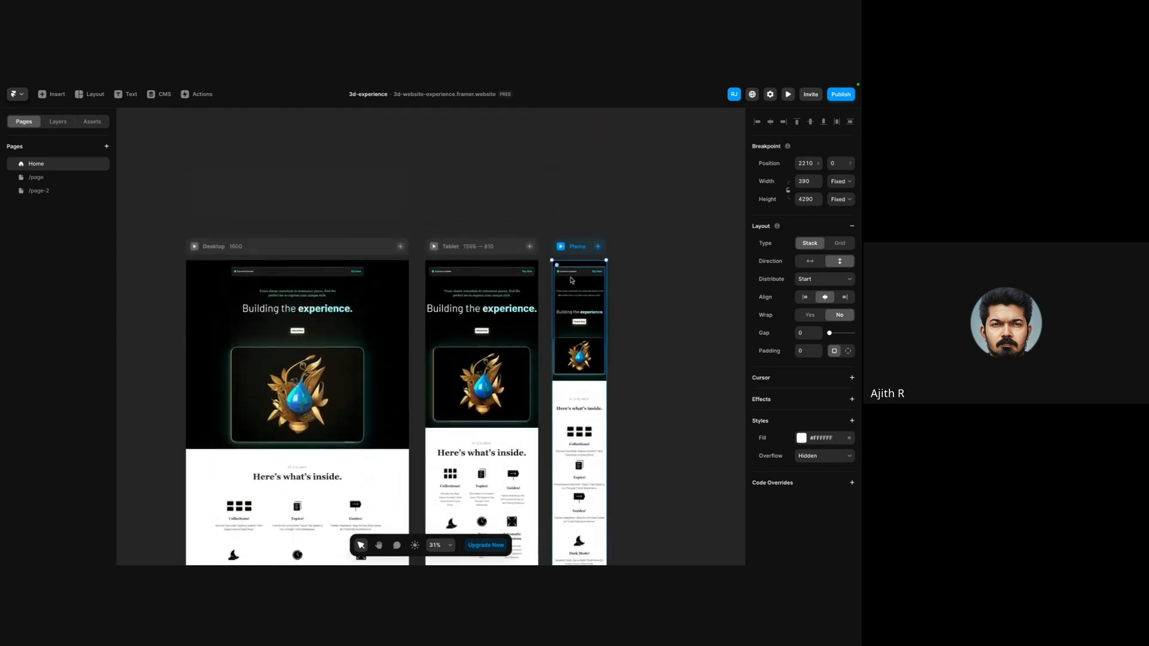
Go back to the project dashboard and open the Untitled project that holds the imported design.
{"action": "mouse_move", "coordinate": [2, 198]}
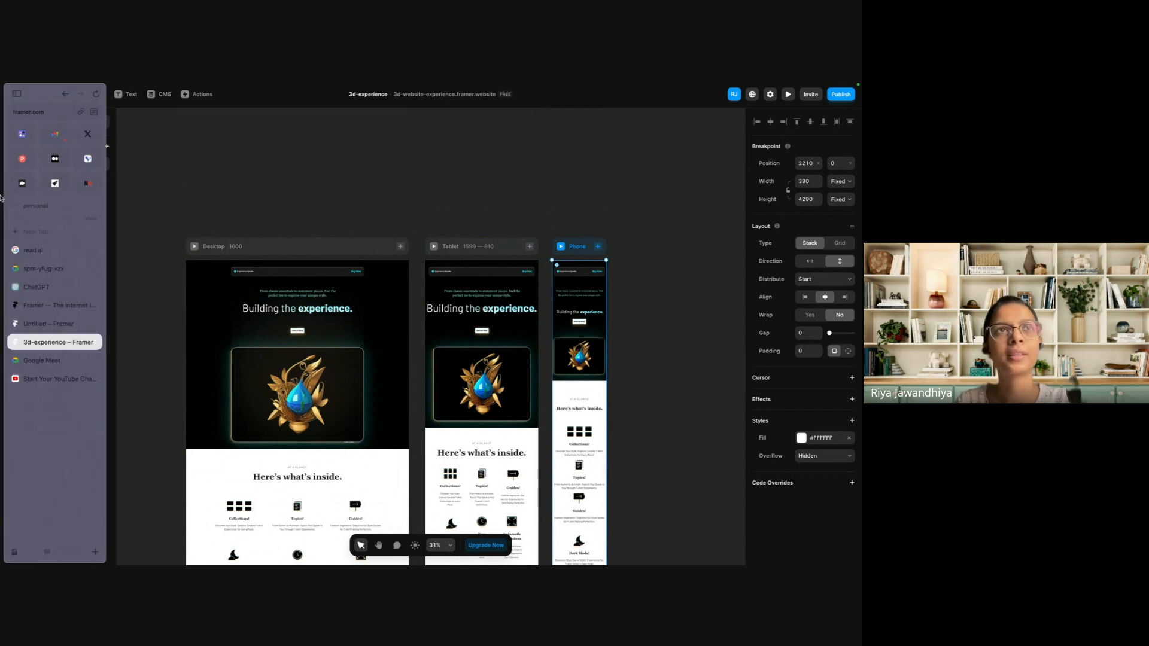
{"action": "left_click", "coordinate": [46, 324]}
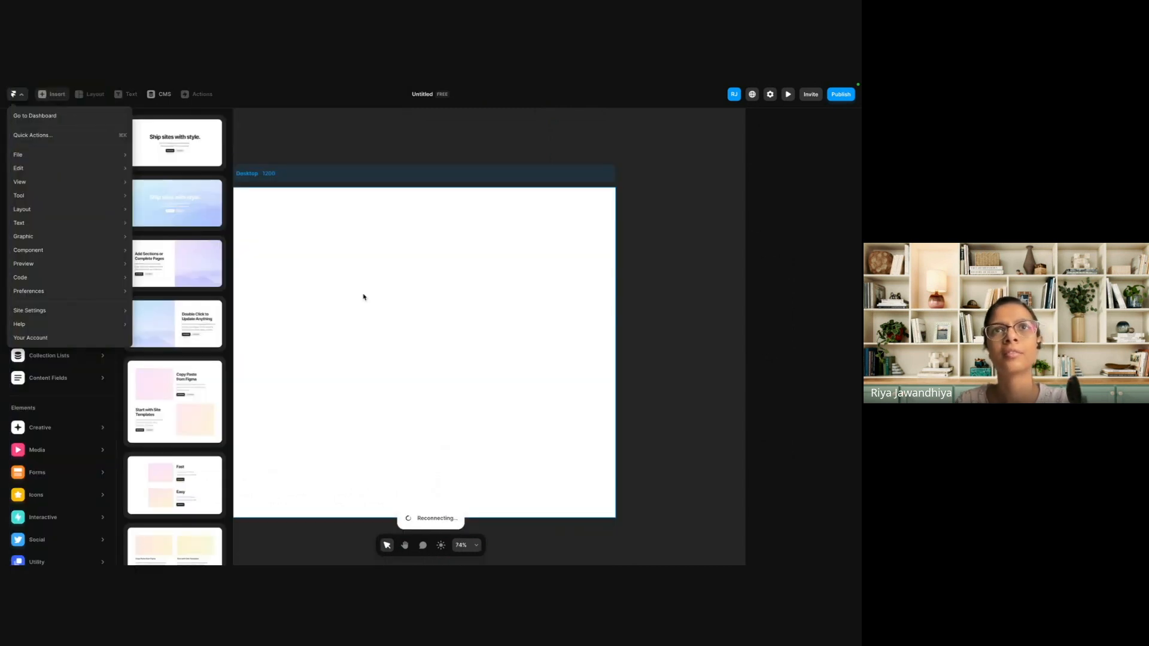
{"action": "mouse_move", "coordinate": [2, 309]}
{"action": "left_click", "coordinate": [47, 315]}
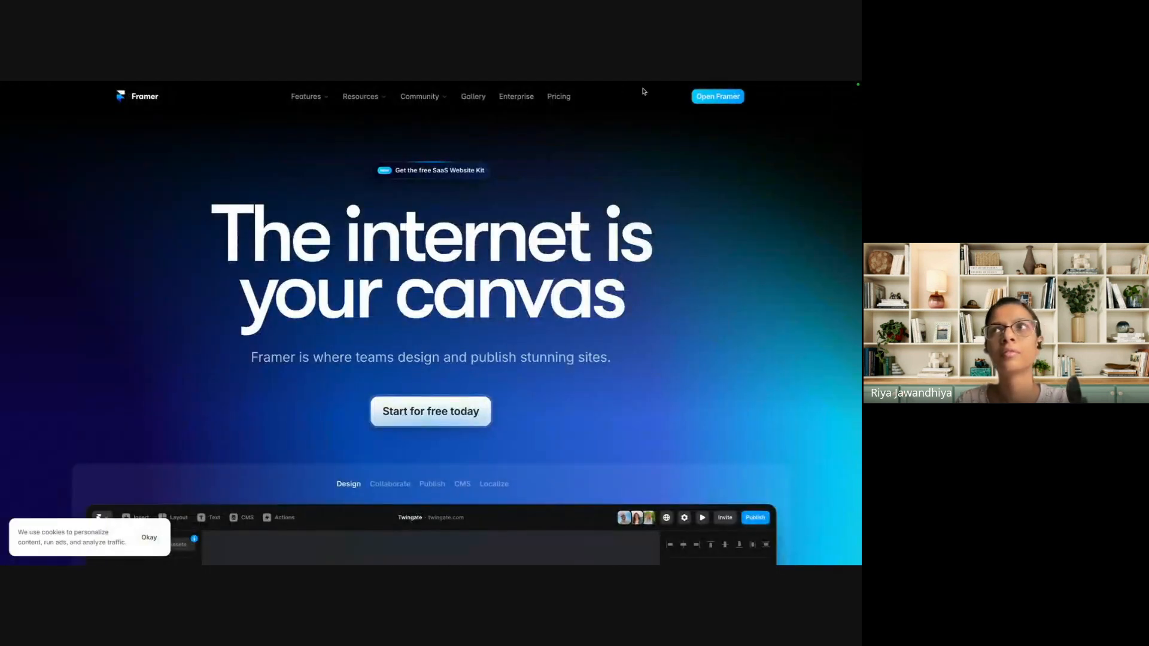
{"action": "left_click", "coordinate": [737, 99]}
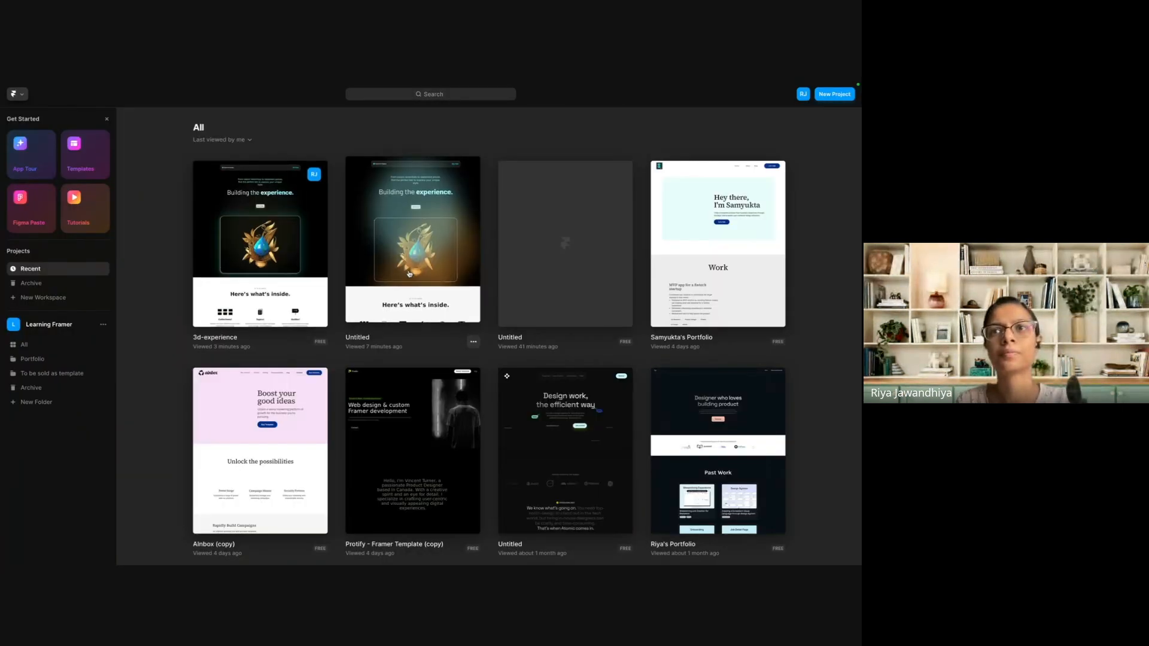
{"action": "left_click", "coordinate": [409, 273]}
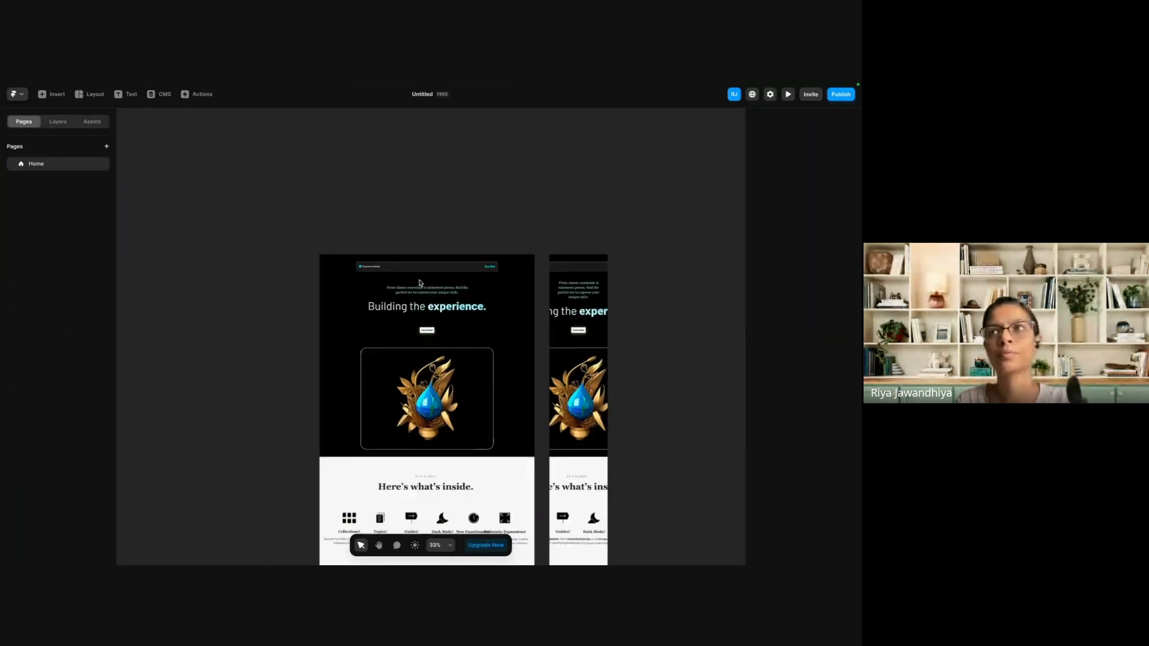
Delete the Phone breakpoint from the Untitled project's home page.
{"action": "left_click", "coordinate": [459, 240]}
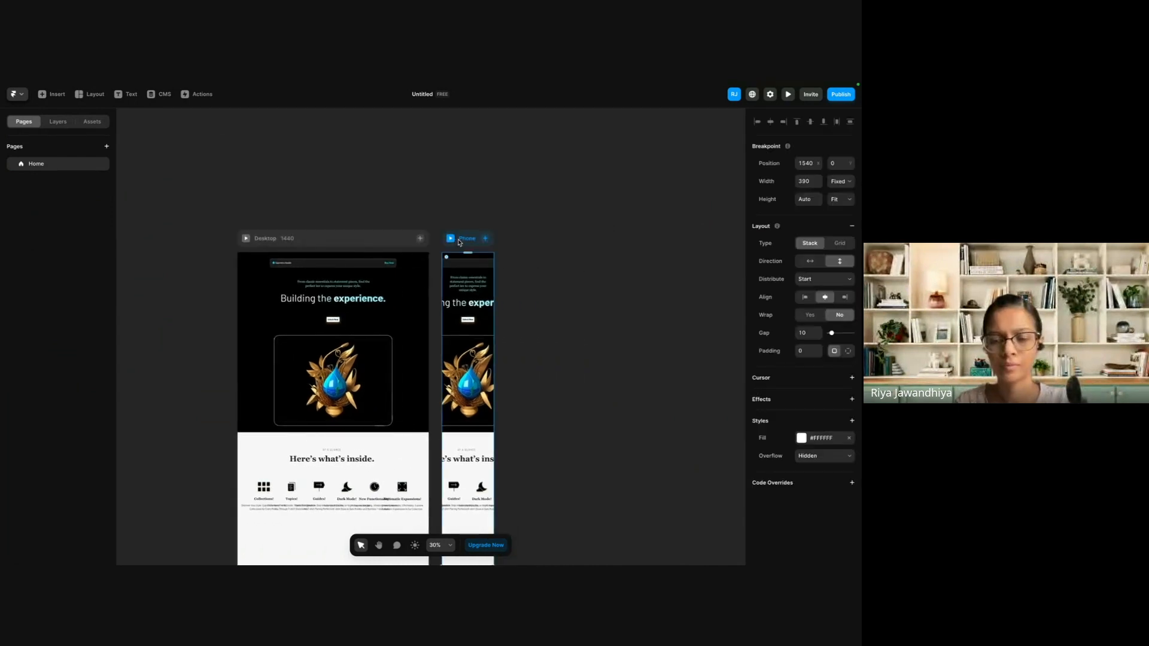
{"action": "key", "text": "Delete"}
{"action": "left_click", "coordinate": [466, 338]}
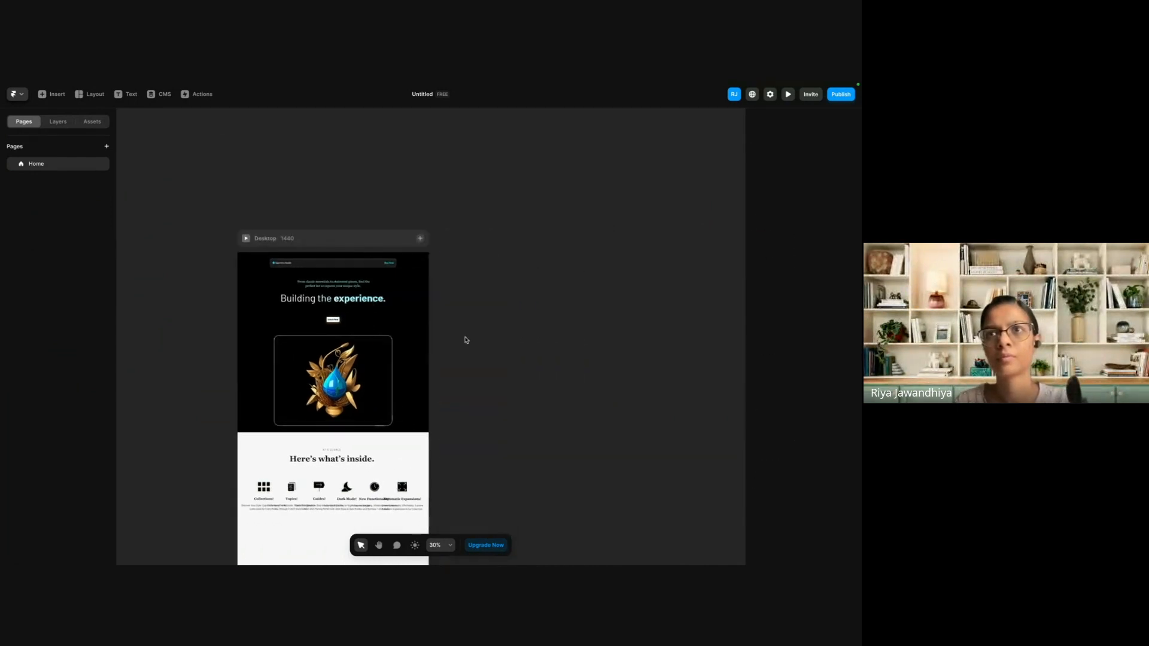
Paste the copied Phone frame onto the canvas and place it beside the Desktop breakpoint, aligned with its top edge.
{"action": "key", "text": "ctrl+z"}
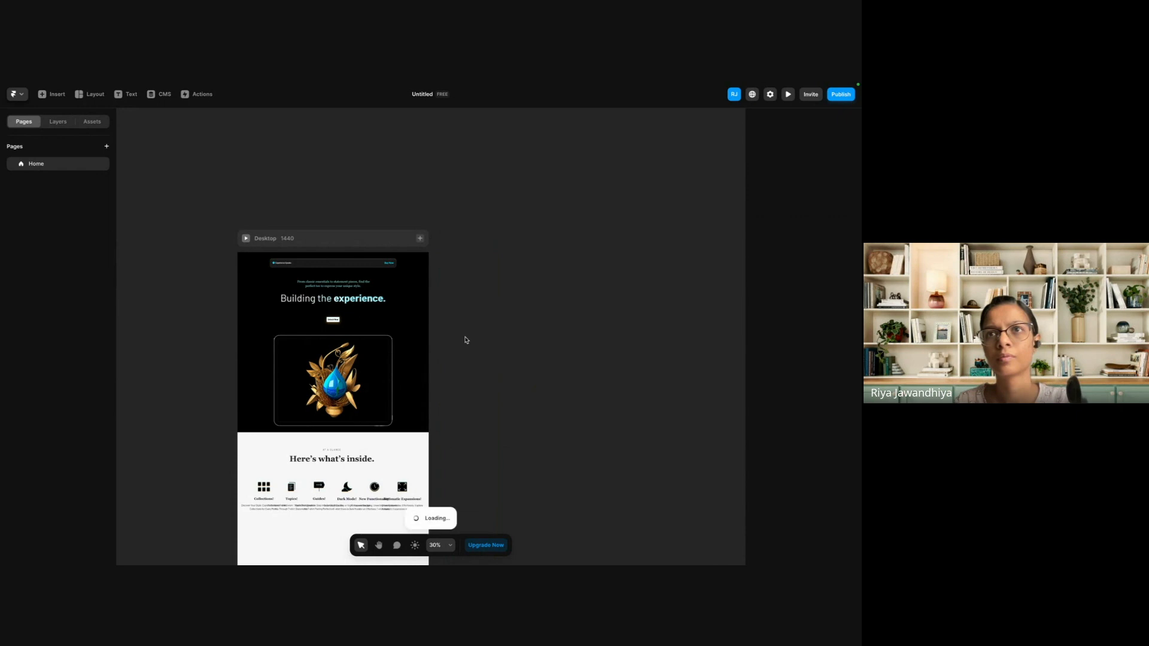
{"action": "scroll", "coordinate": [447, 305], "scroll_direction": "down", "scroll_amount": 3}
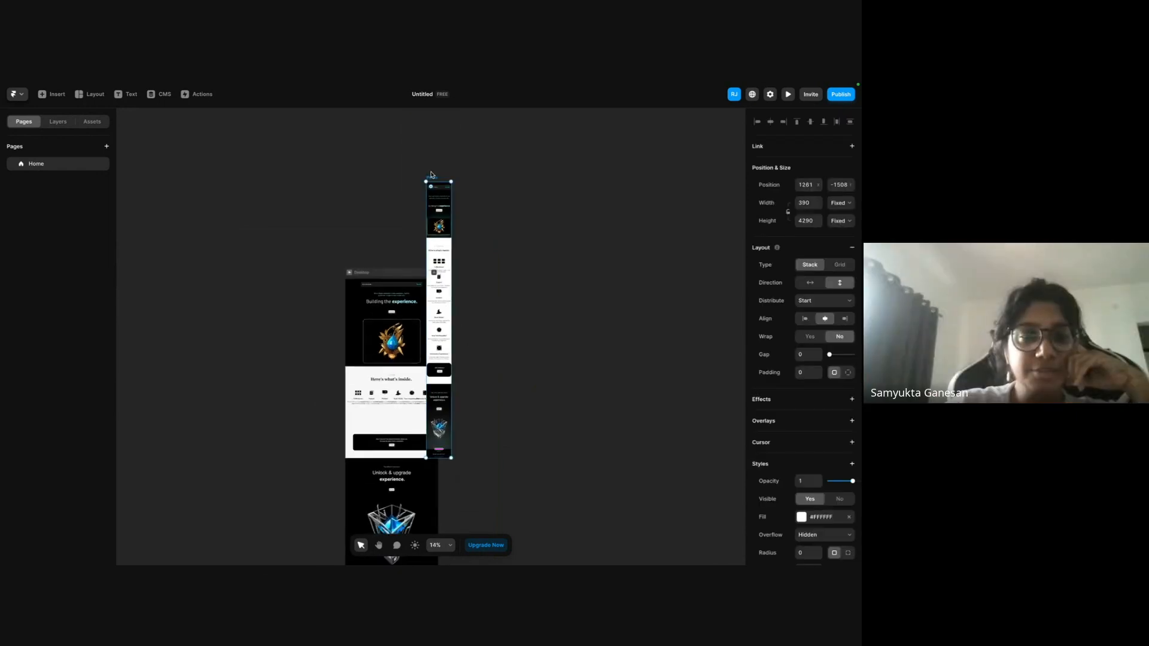
{"action": "left_click_drag", "start_coordinate": [436, 178], "coordinate": [436, 296]}
{"action": "scroll", "coordinate": [450, 272], "scroll_direction": "up", "scroll_amount": 5}
{"action": "left_click", "coordinate": [401, 257]}
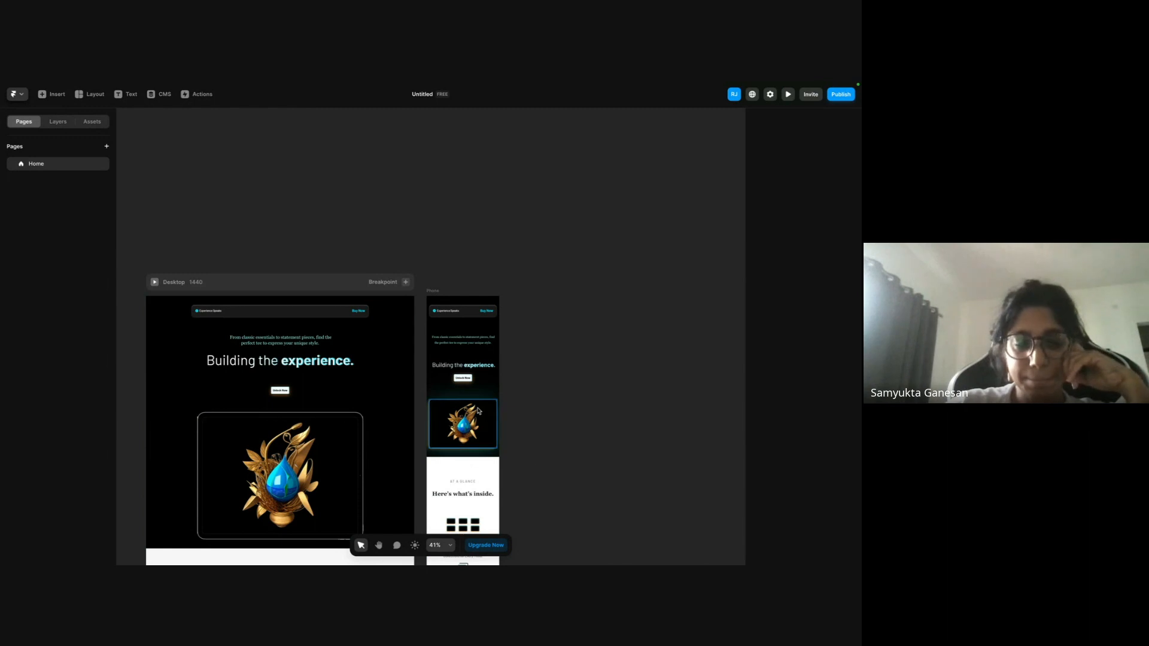
{"action": "left_click", "coordinate": [479, 410]}
{"action": "left_click", "coordinate": [541, 335]}
{"action": "scroll", "coordinate": [454, 305], "scroll_direction": "up", "scroll_amount": 4}
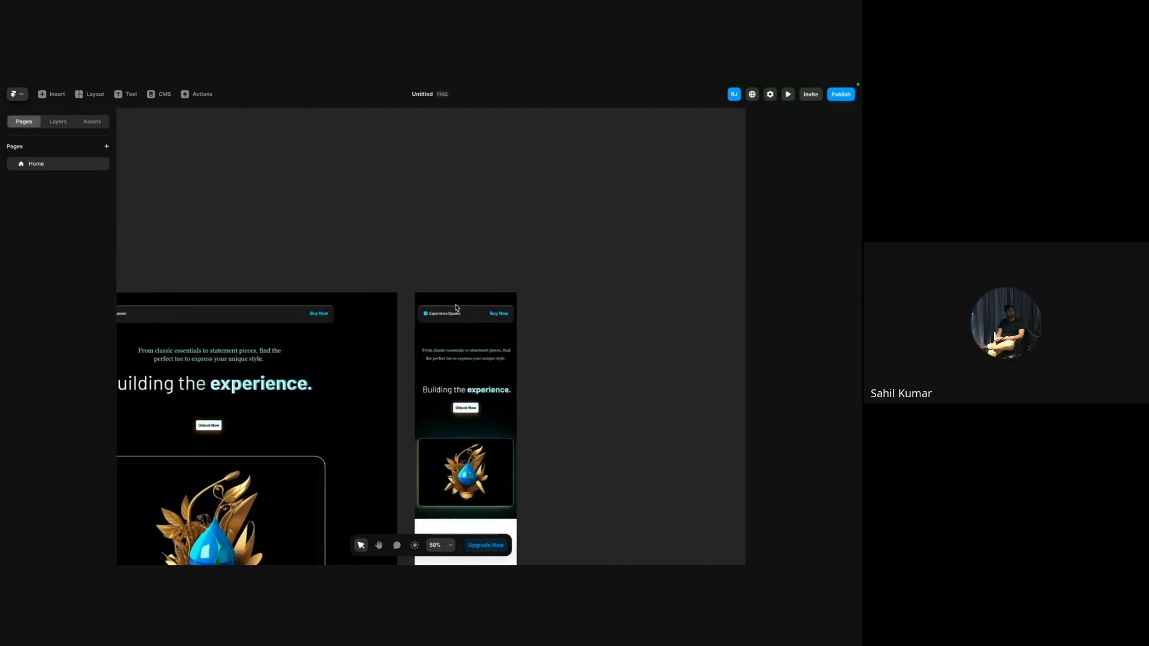
Add a Phone breakpoint, 390 wide, to the Desktop page.
{"action": "left_click", "coordinate": [418, 293]}
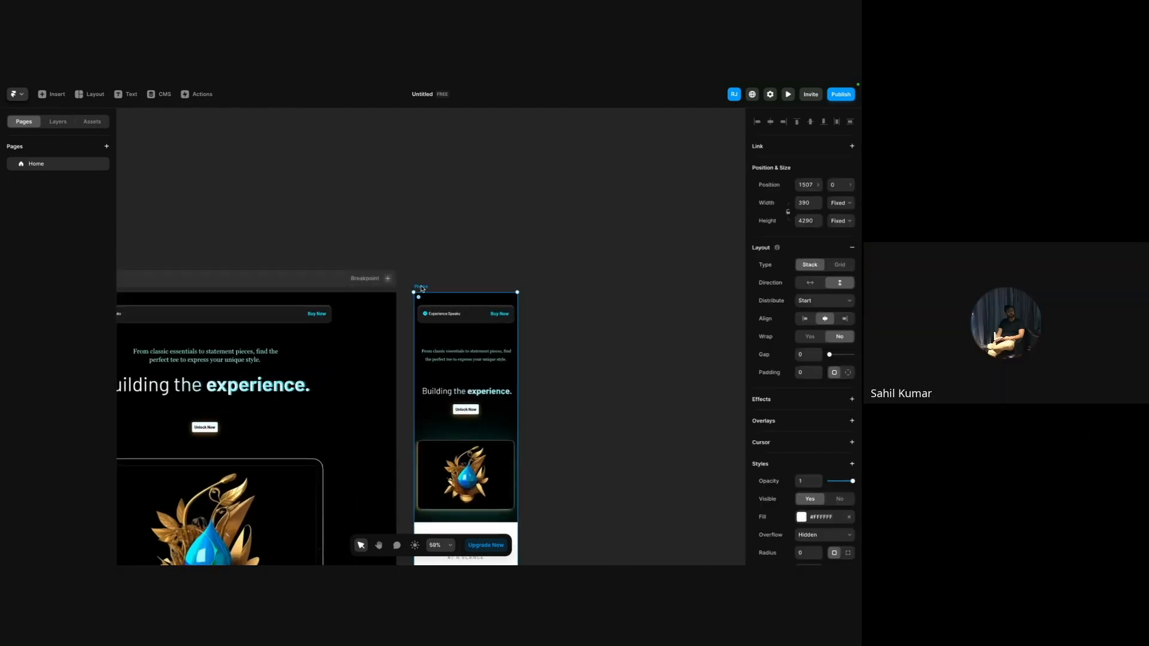
{"action": "scroll", "coordinate": [421, 290], "scroll_direction": "down", "scroll_amount": 1}
{"action": "left_click", "coordinate": [389, 277]}
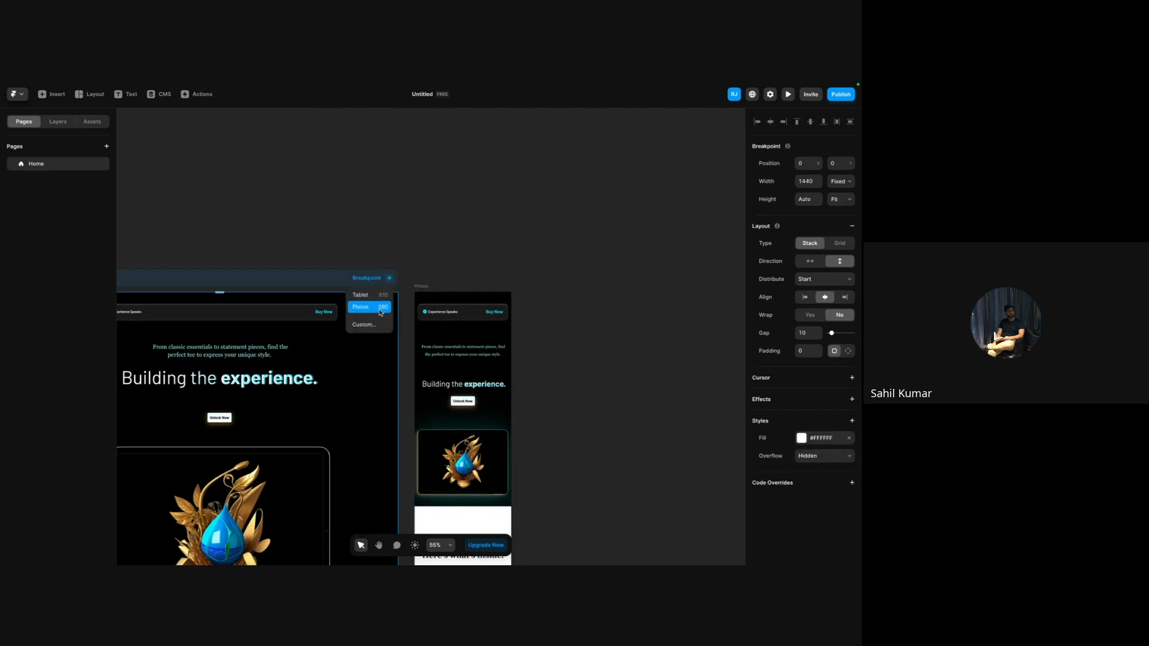
{"action": "left_click", "coordinate": [381, 311]}
{"action": "scroll", "coordinate": [378, 311], "scroll_direction": "down", "scroll_amount": 10}
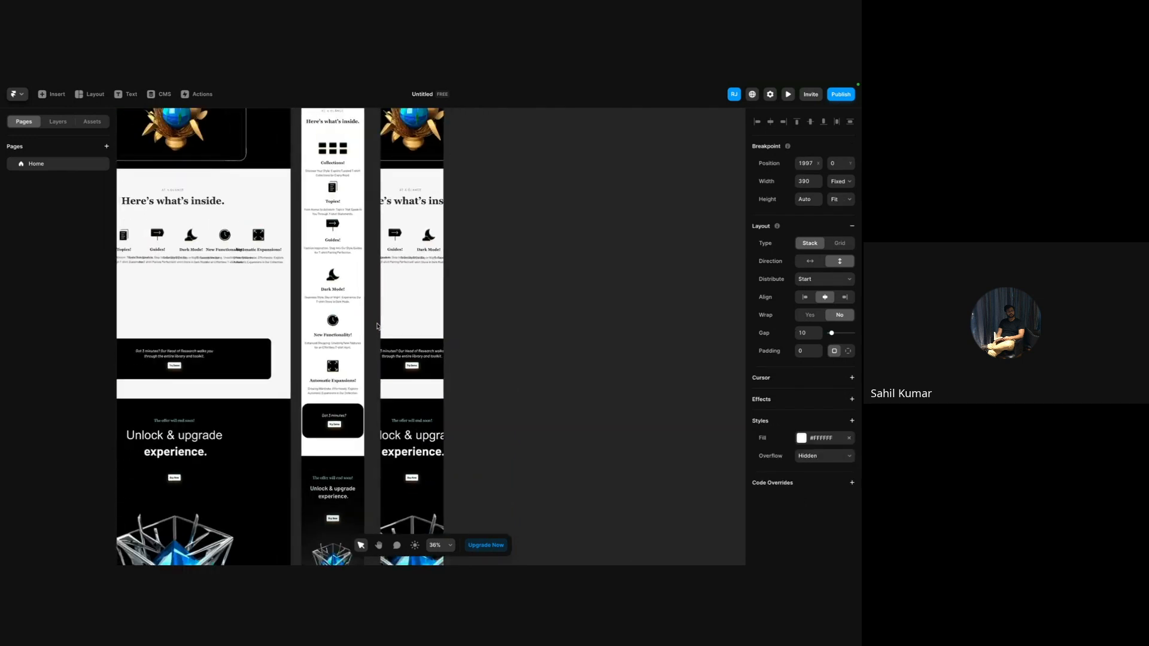
{"action": "scroll", "coordinate": [384, 286], "scroll_direction": "up", "scroll_amount": 1}
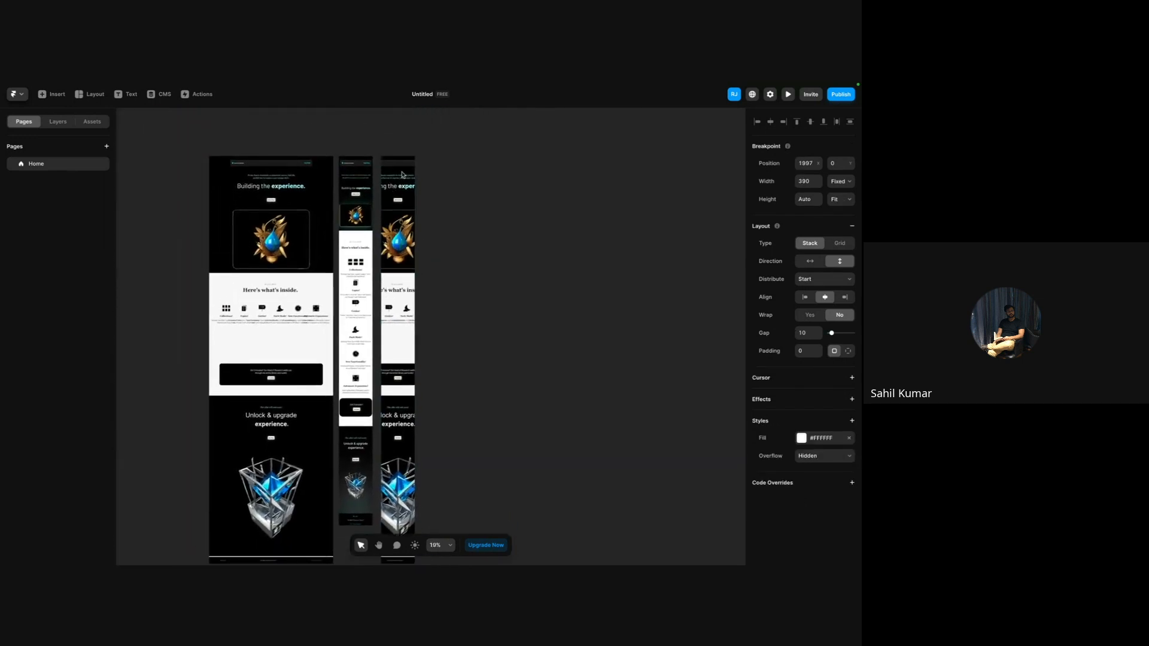
Move the pasted Phone frame to the far side of the new Phone breakpoint, at position 2512, 0.
{"action": "scroll", "coordinate": [387, 153], "scroll_direction": "up", "scroll_amount": 1}
{"action": "left_click_drag", "start_coordinate": [337, 156], "coordinate": [434, 156]}
{"action": "scroll", "coordinate": [434, 156], "scroll_direction": "up", "scroll_amount": 4}
{"action": "scroll", "coordinate": [434, 156], "scroll_direction": "up", "scroll_amount": 1}
{"action": "scroll", "coordinate": [434, 156], "scroll_direction": "up", "scroll_amount": 1}
{"action": "scroll", "coordinate": [434, 156], "scroll_direction": "right", "scroll_amount": 1}
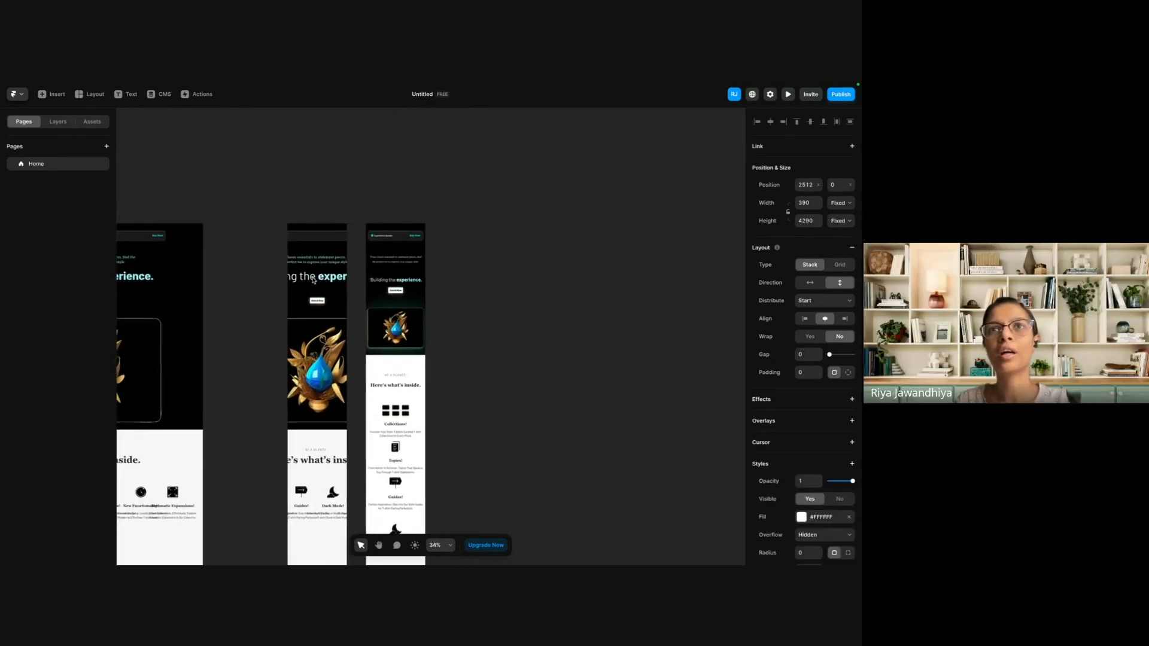
Compare the pasted Phone frame with the Desktop and Phone breakpoints, checking the hero content and each frame's properties.
{"action": "left_click", "coordinate": [326, 347]}
{"action": "left_click", "coordinate": [382, 134]}
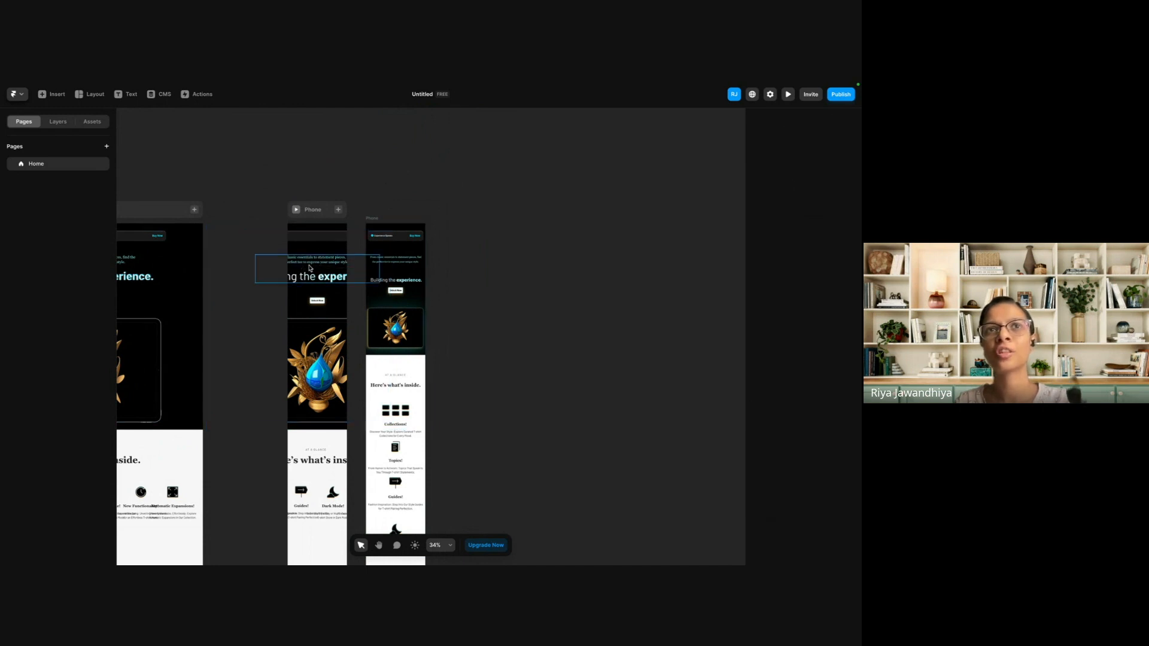
{"action": "scroll", "coordinate": [309, 261], "scroll_direction": "left", "scroll_amount": 3}
{"action": "left_click", "coordinate": [274, 263]}
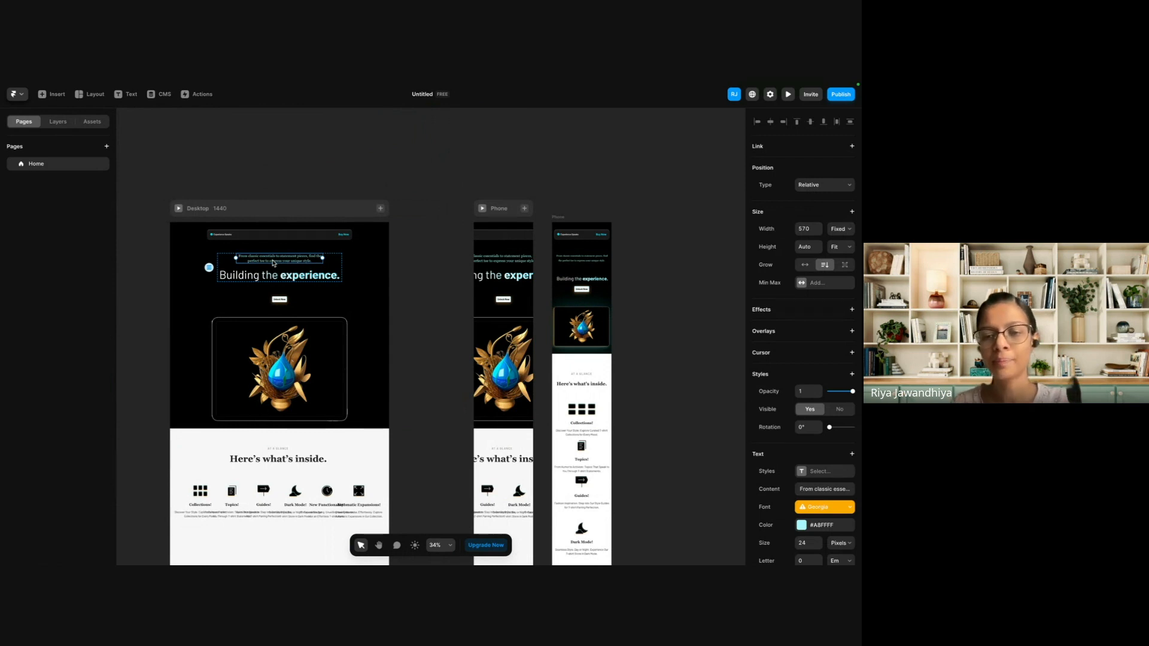
{"action": "left_click", "coordinate": [417, 264]}
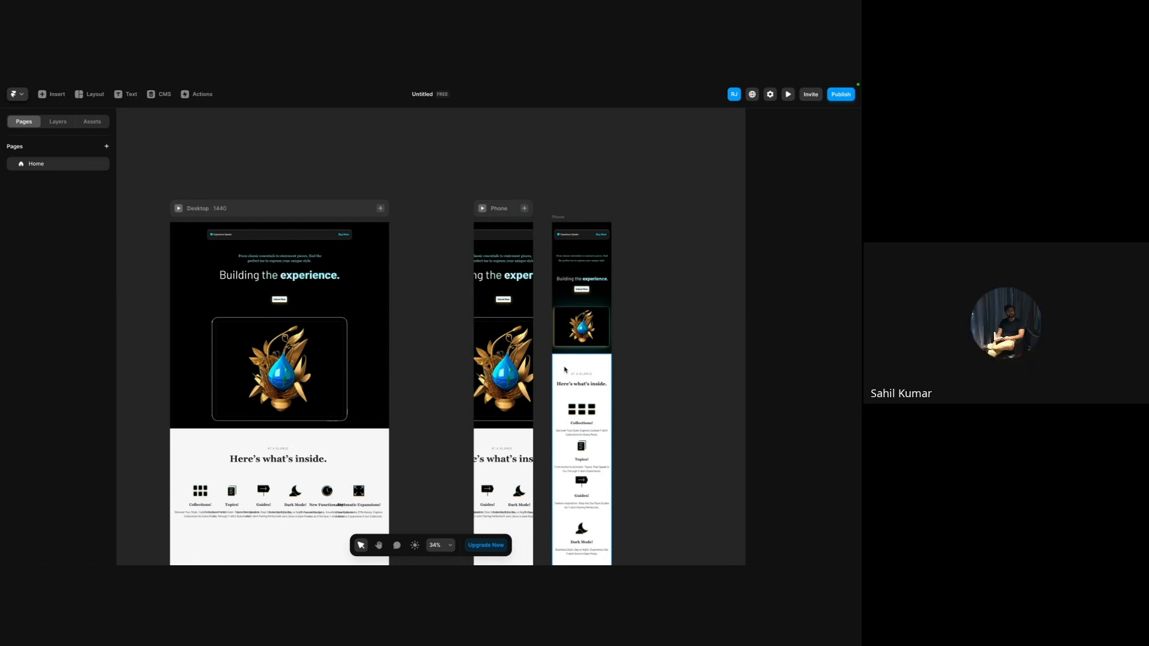
{"action": "scroll", "coordinate": [565, 370], "scroll_direction": "right", "scroll_amount": 3}
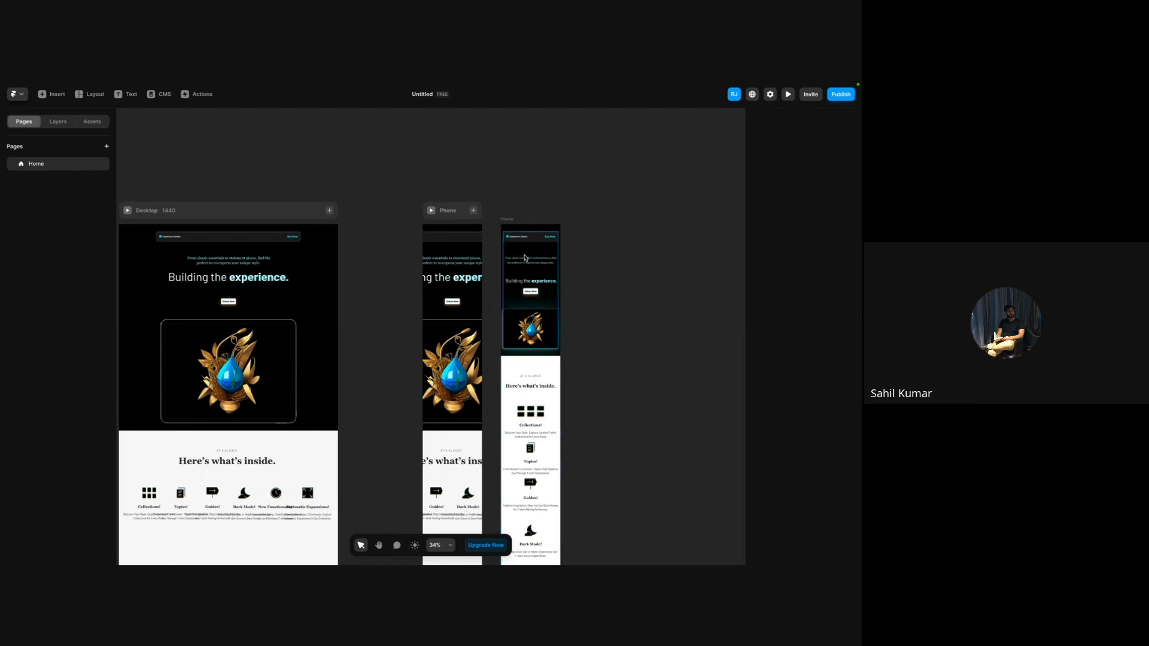
{"action": "left_click", "coordinate": [507, 220]}
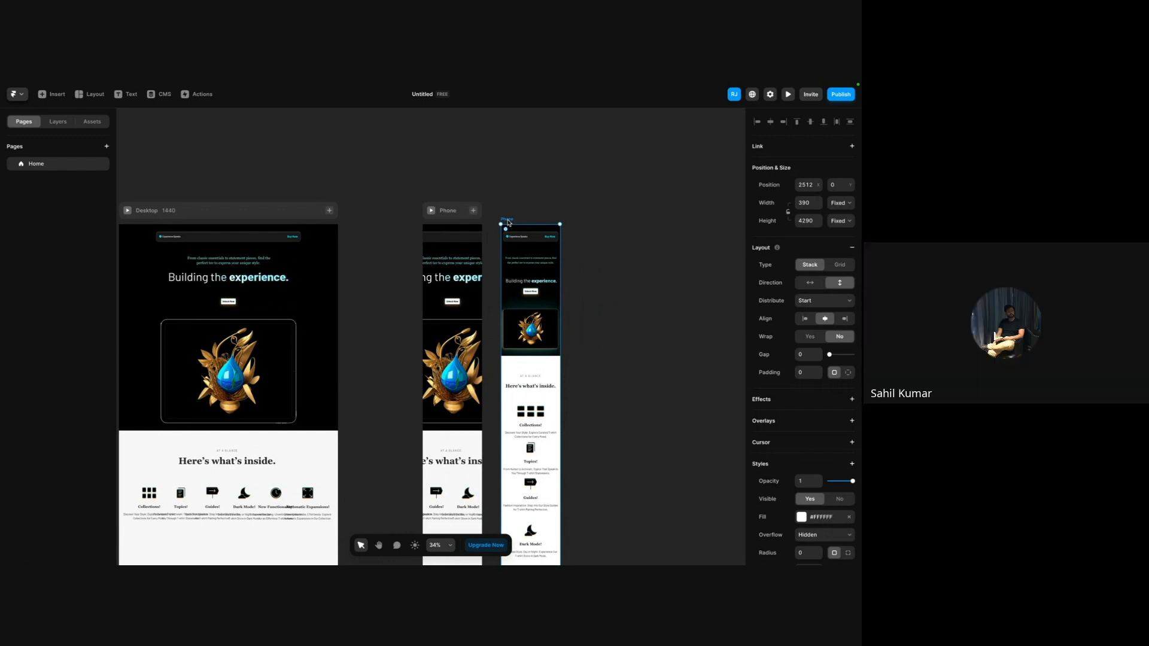
{"action": "scroll", "coordinate": [502, 232], "scroll_direction": "right", "scroll_amount": 3}
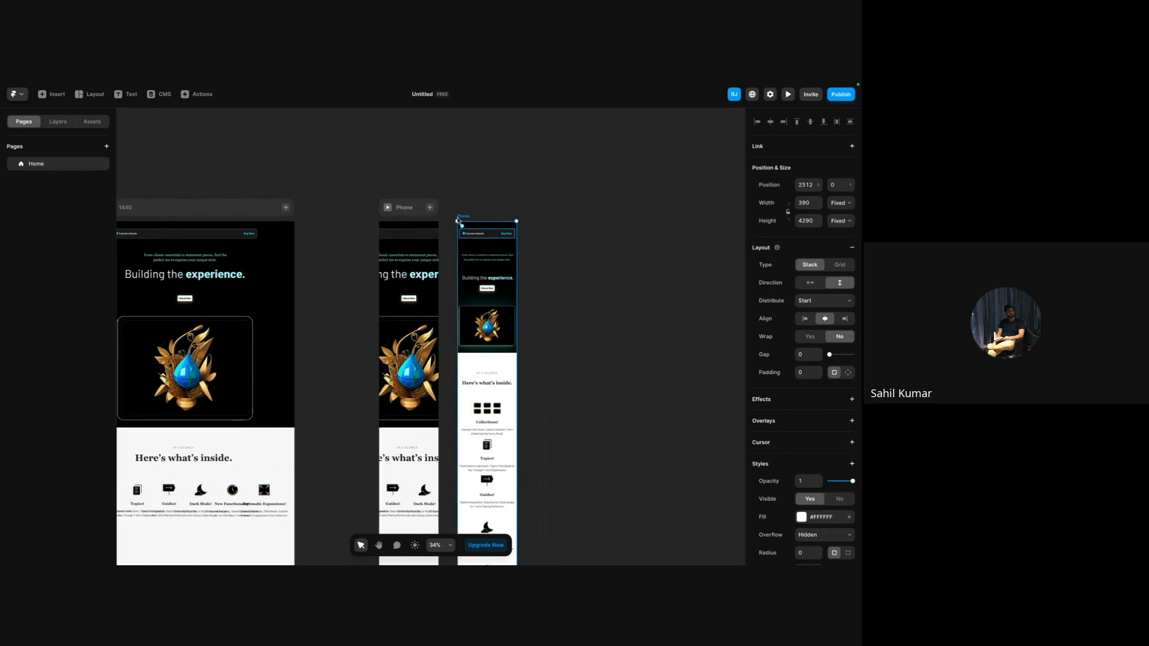
{"action": "left_click", "coordinate": [338, 171]}
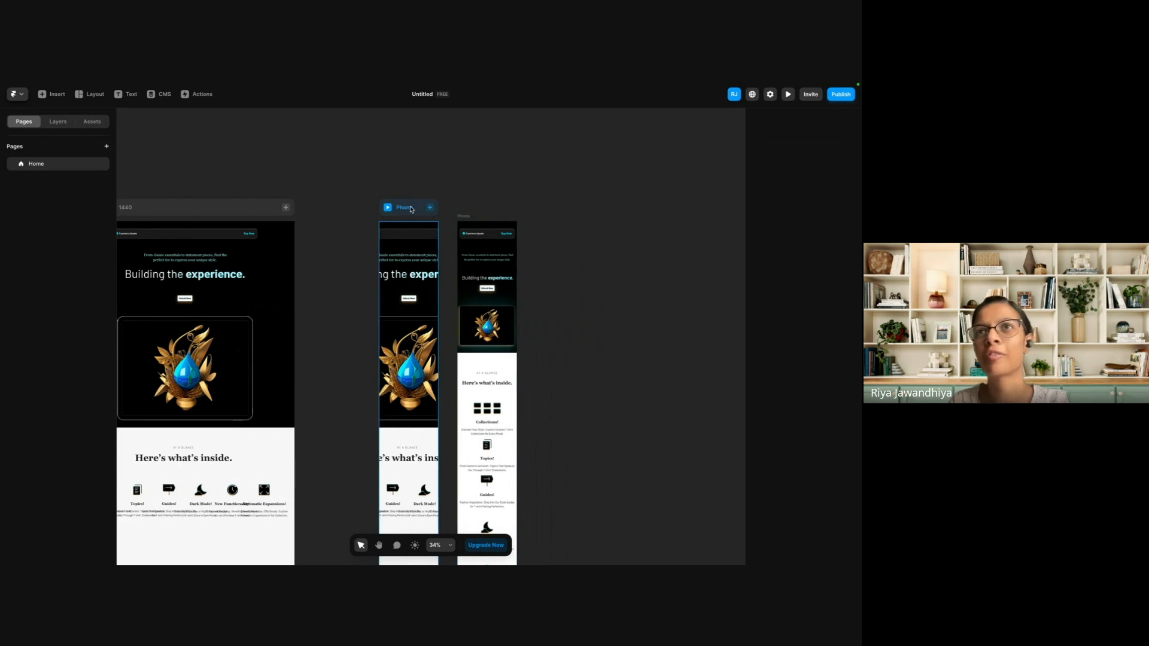
{"action": "scroll", "coordinate": [449, 197], "scroll_direction": "up", "scroll_amount": 5}
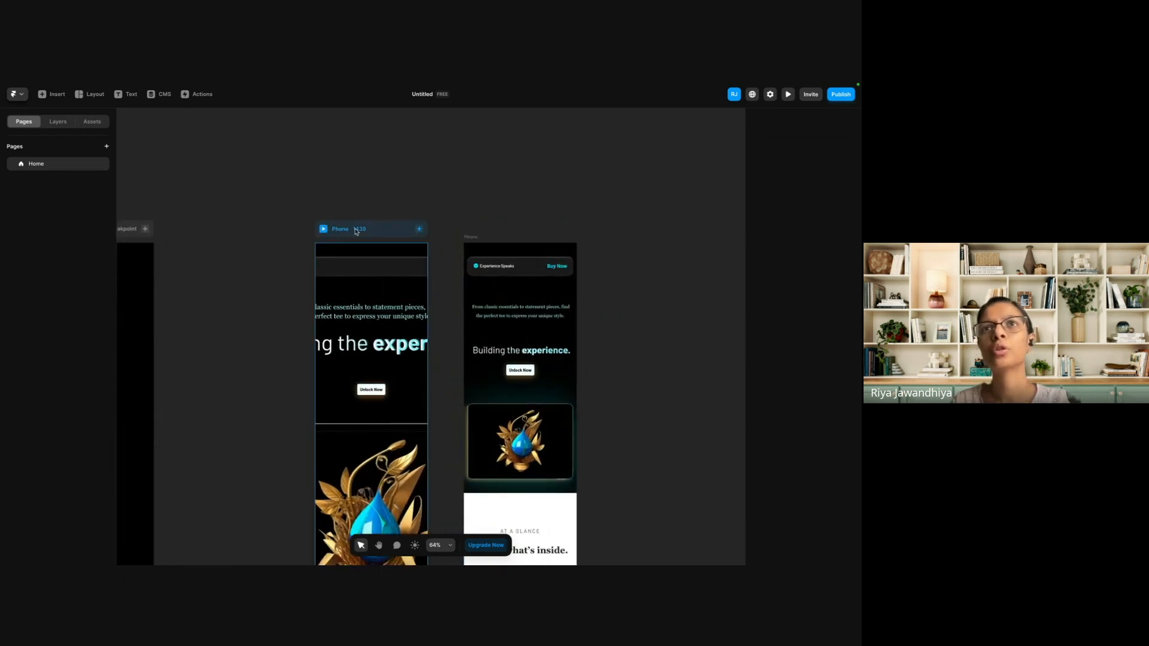
{"action": "left_click", "coordinate": [377, 232]}
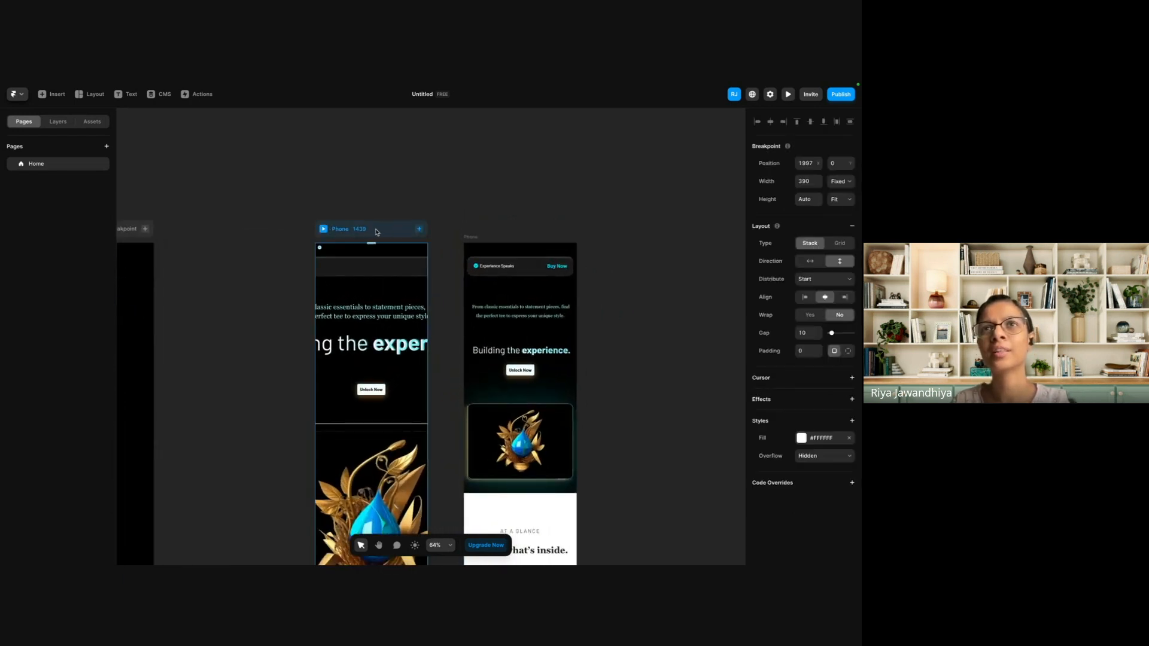
Delete the pasted Phone frame next to the Phone breakpoint.
{"action": "left_click", "coordinate": [469, 240]}
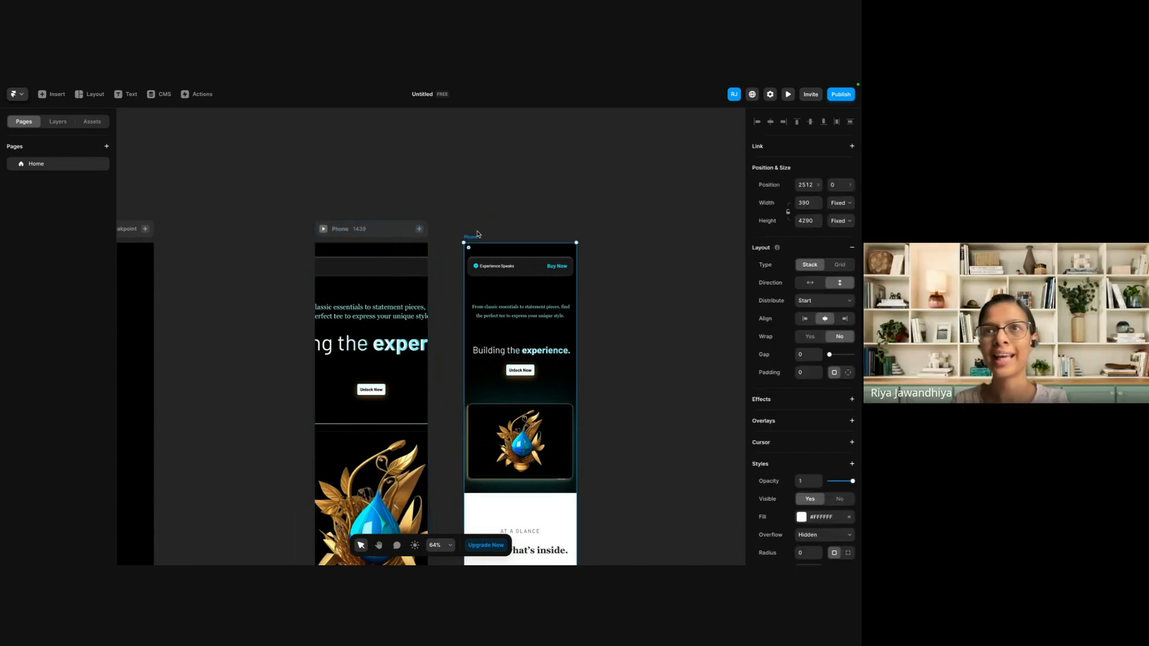
{"action": "key", "text": "Delete"}
{"action": "scroll", "coordinate": [380, 232], "scroll_direction": "down", "scroll_amount": 5}
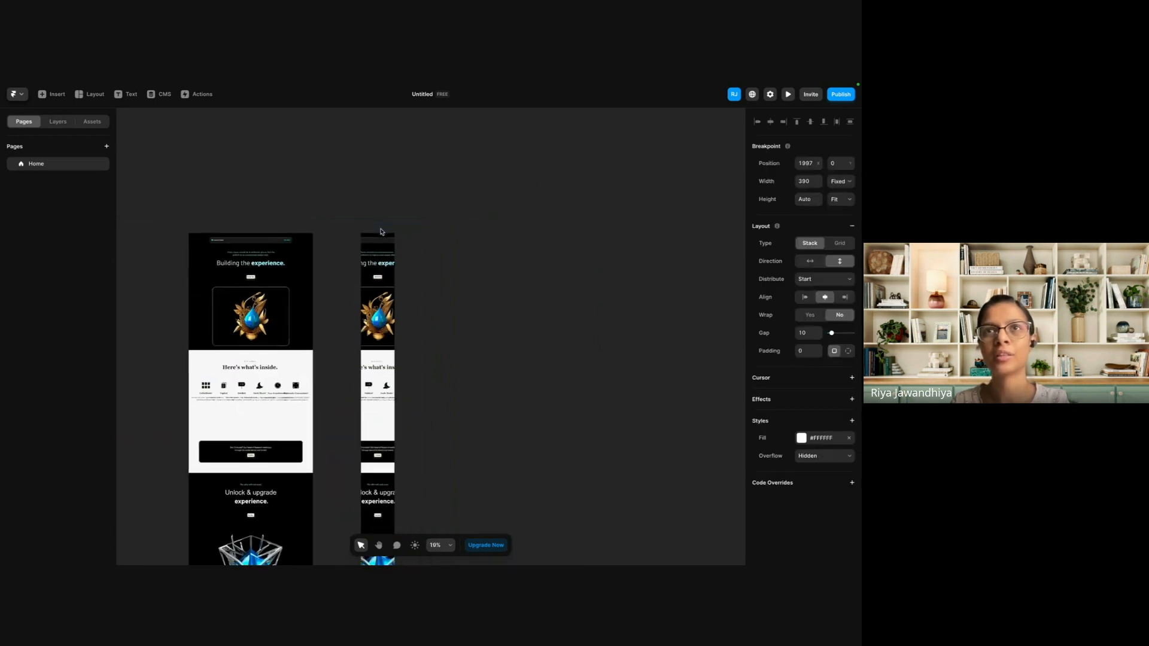
Try to paste the copied Phone frame inside the Desktop - 1 layer of the Phone breakpoint.
{"action": "left_click", "coordinate": [60, 126]}
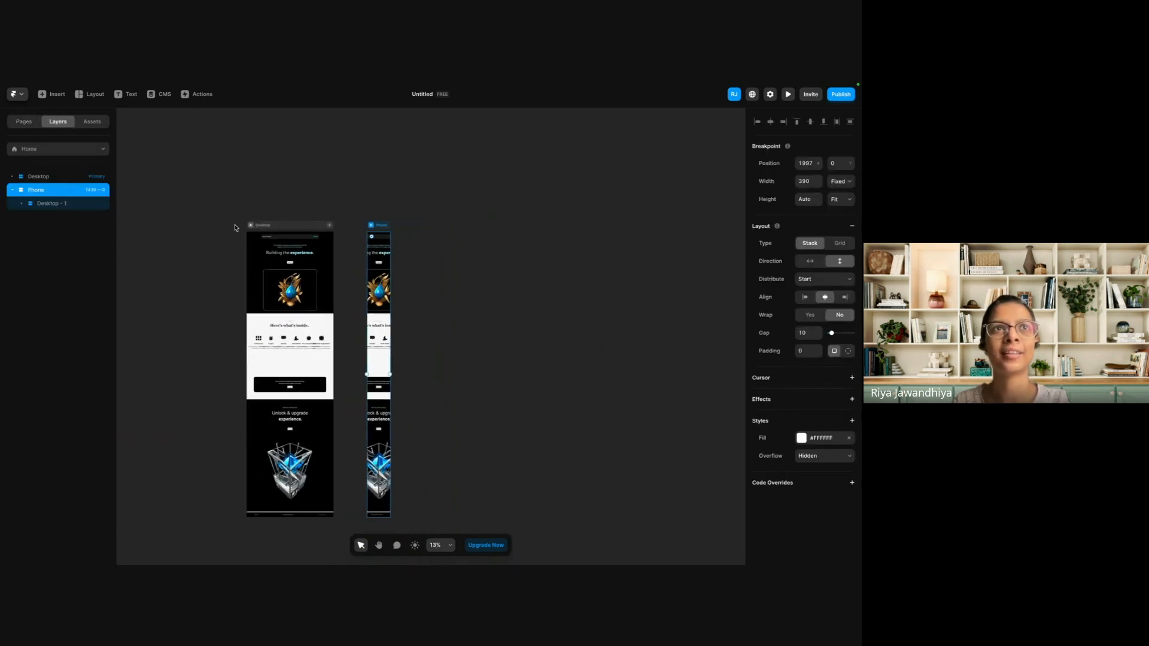
{"action": "left_click", "coordinate": [78, 205]}
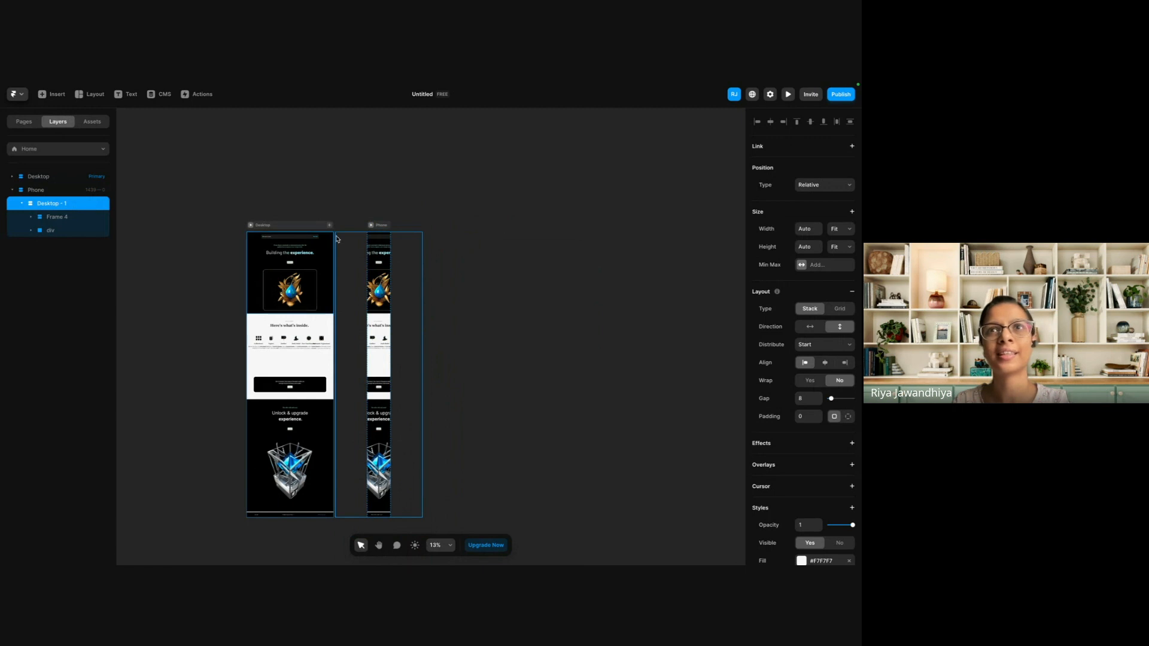
{"action": "key", "text": "super+v"}
{"action": "left_click", "coordinate": [385, 340]}
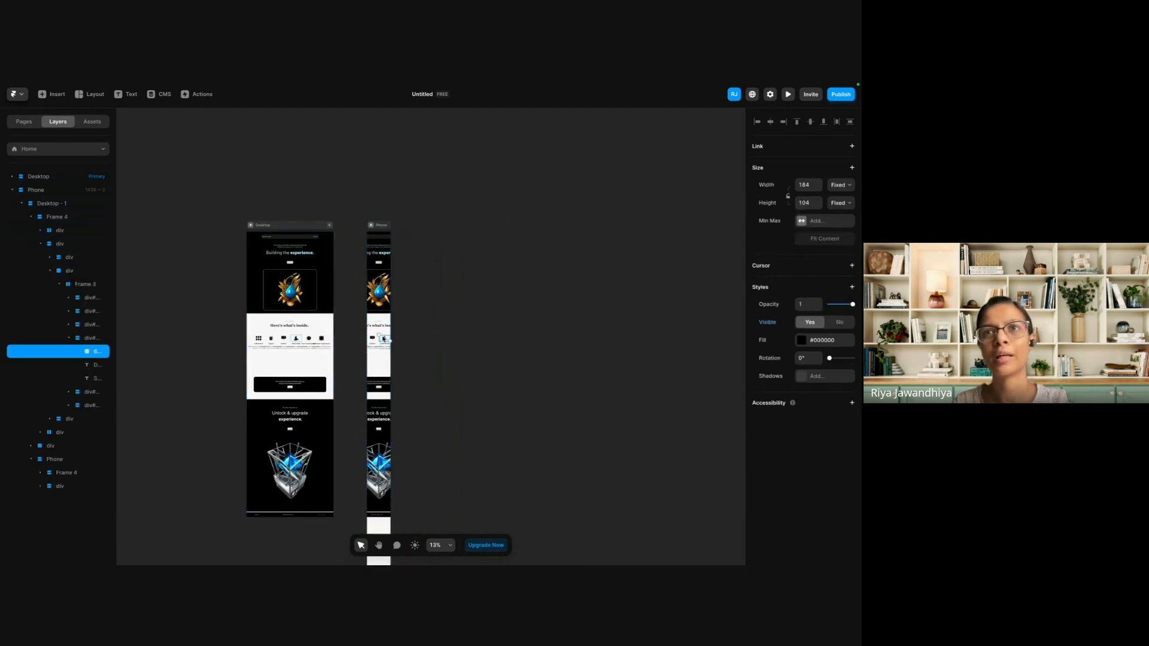
Undo the paste and the earlier deletion of the standalone Phone frame.
{"action": "key", "text": "super+z"}
{"action": "key", "text": "super+z"}
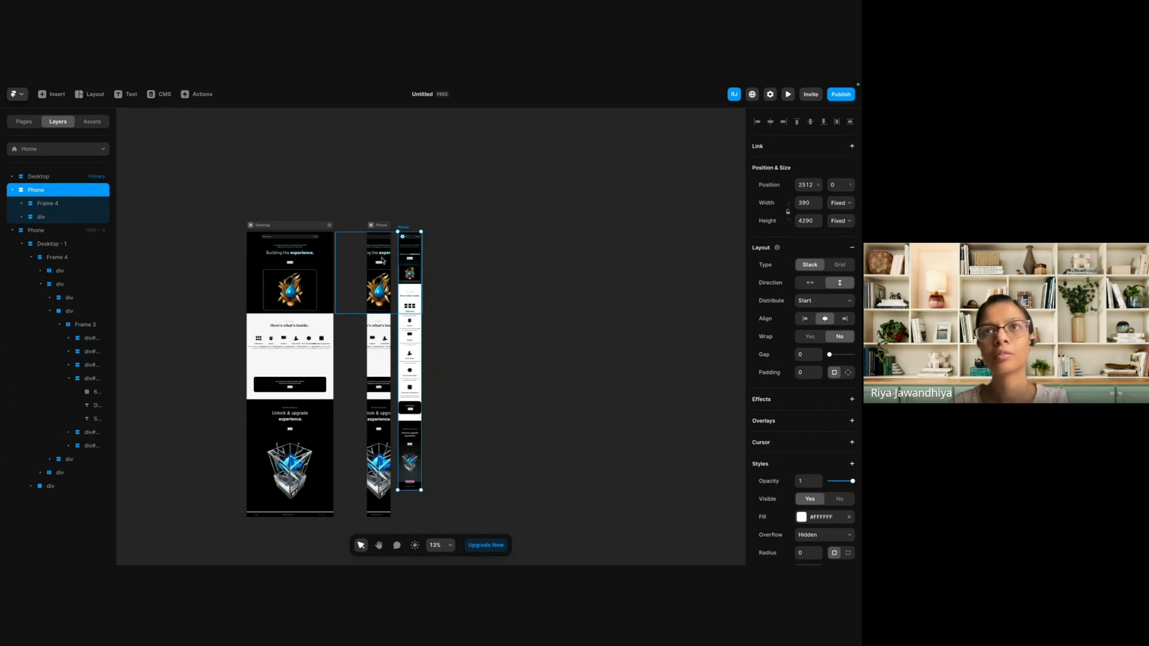
Delete the Desktop - 1 layer from the Phone breakpoint and confirm the deletion.
{"action": "left_click", "coordinate": [377, 225]}
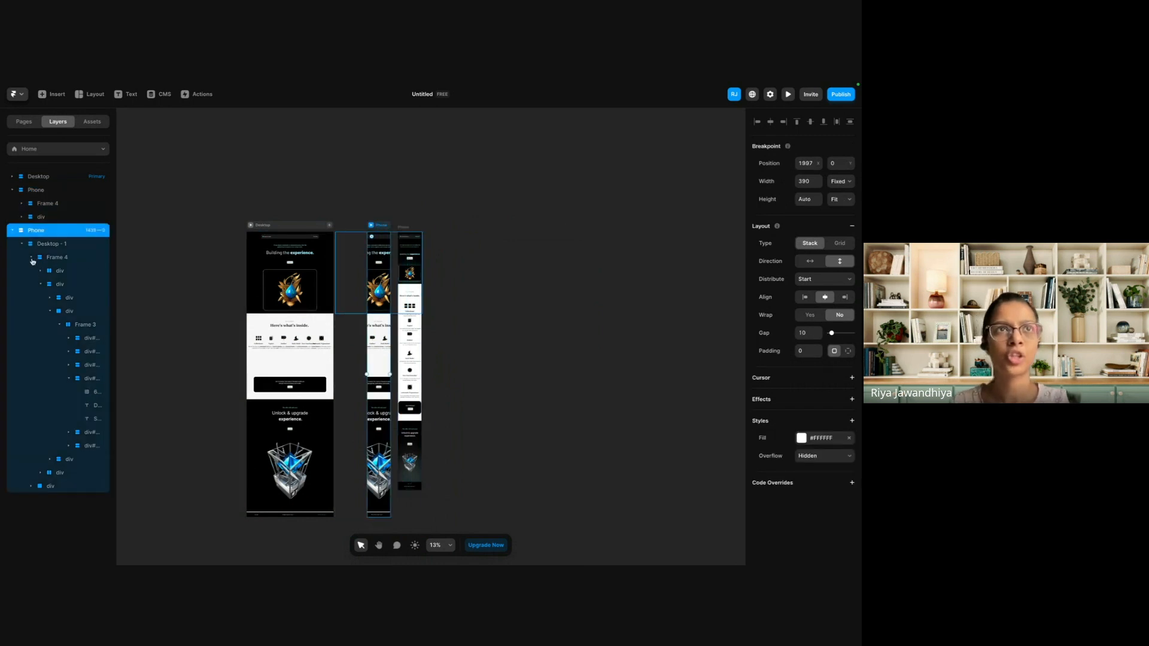
{"action": "left_click", "coordinate": [49, 244]}
{"action": "key", "text": "Delete"}
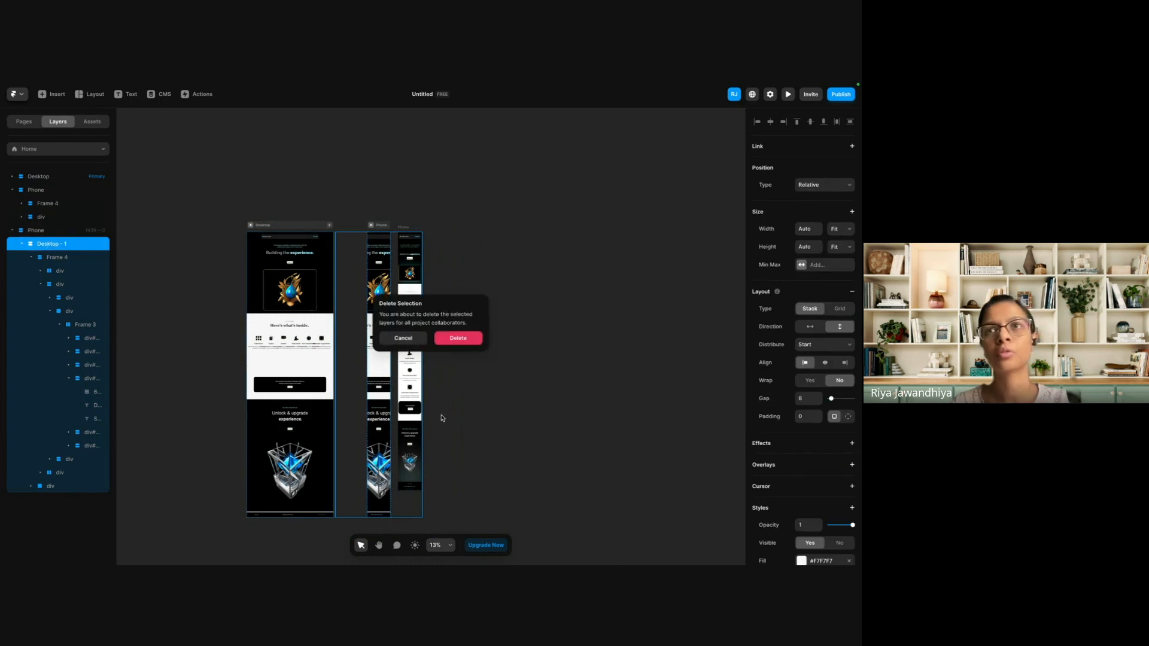
{"action": "left_click", "coordinate": [472, 339]}
Paste the copied Phone frame into the emptied Phone breakpoint.
{"action": "left_click", "coordinate": [371, 225]}
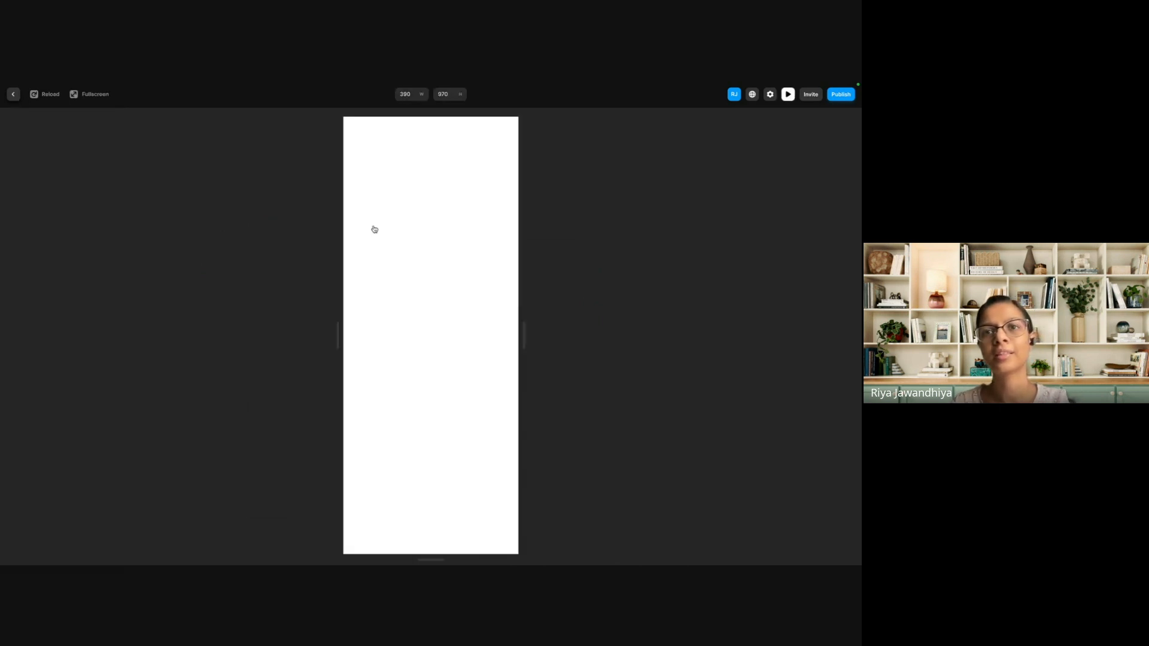
{"action": "left_click", "coordinate": [13, 94]}
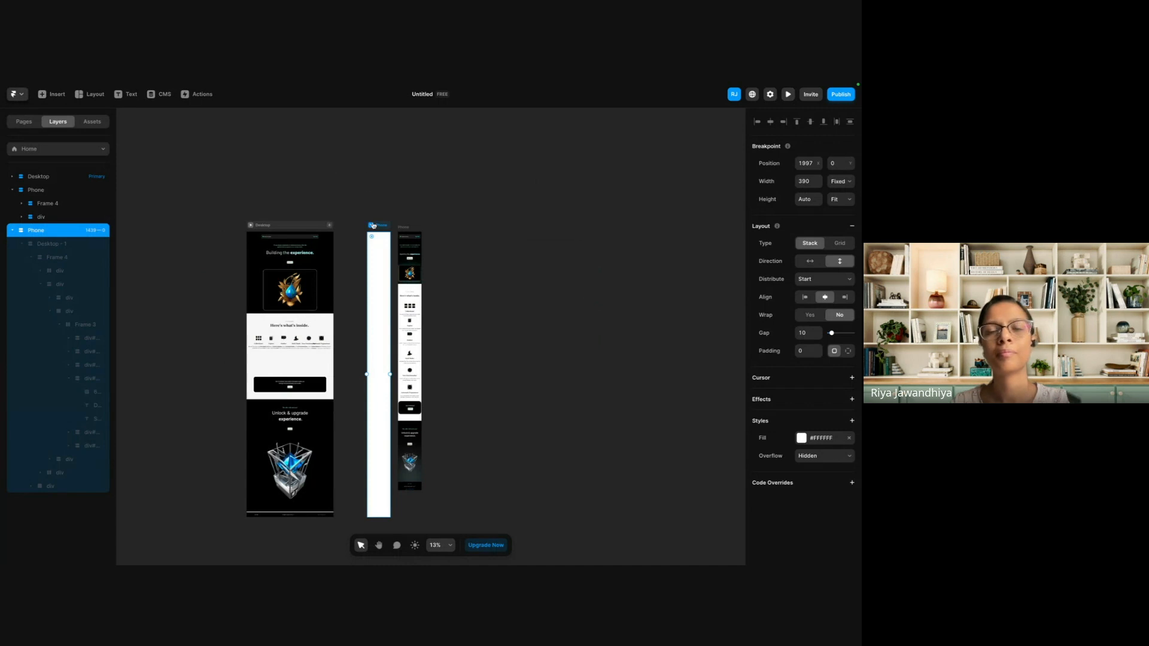
{"action": "key", "text": "super+v"}
{"action": "scroll", "coordinate": [392, 243], "scroll_direction": "up", "scroll_amount": 4}
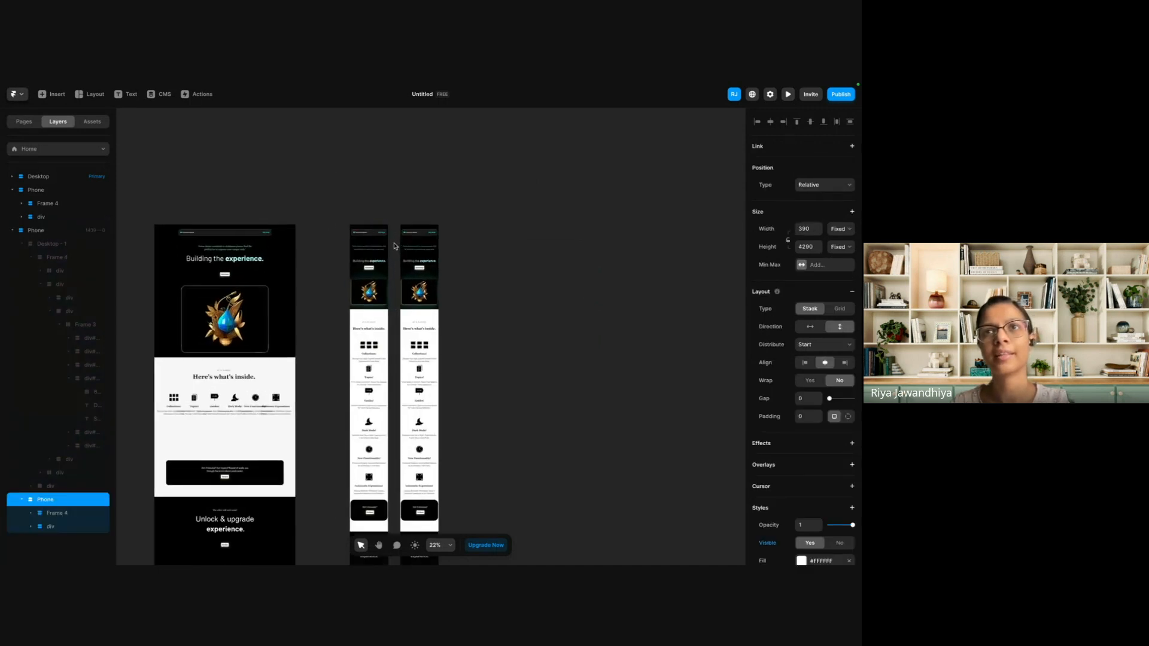
Delete the standalone Phone frame beside the Phone breakpoint and confirm the deletion.
{"action": "left_click", "coordinate": [409, 224]}
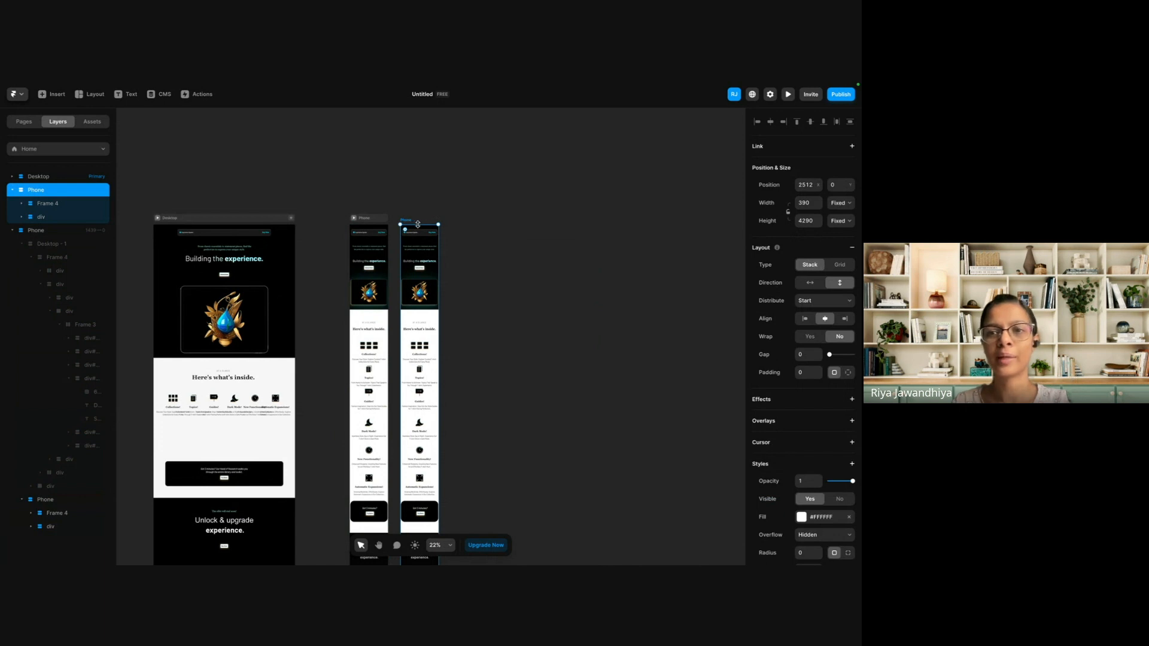
{"action": "scroll", "coordinate": [364, 224], "scroll_direction": "up", "scroll_amount": 3}
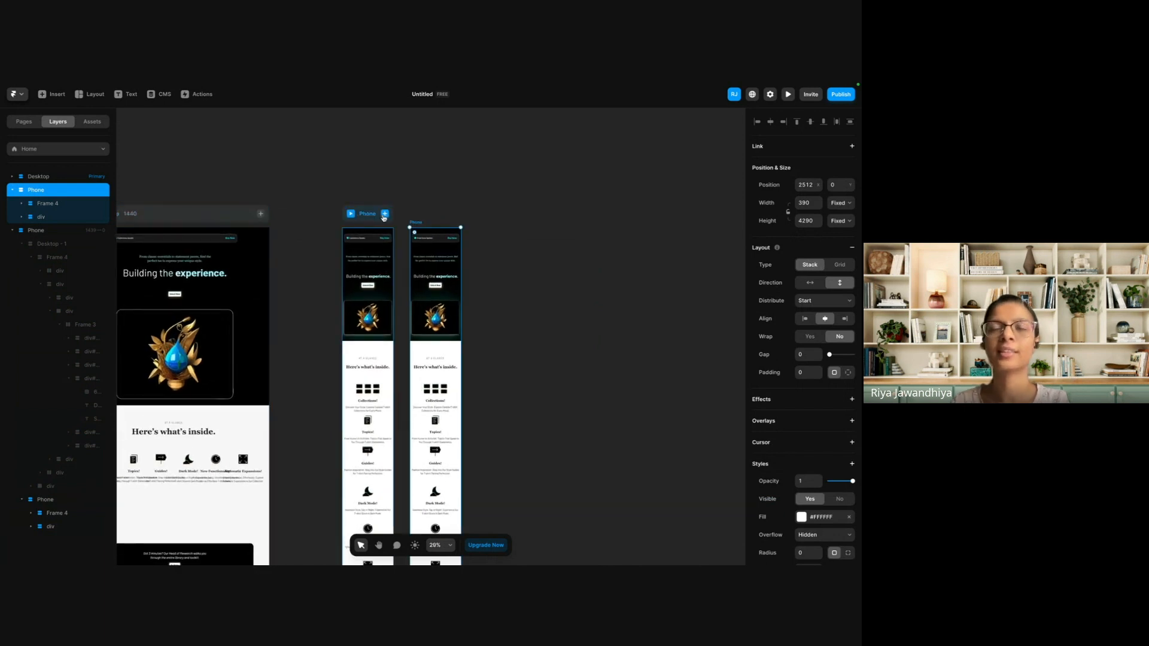
{"action": "left_click", "coordinate": [432, 213]}
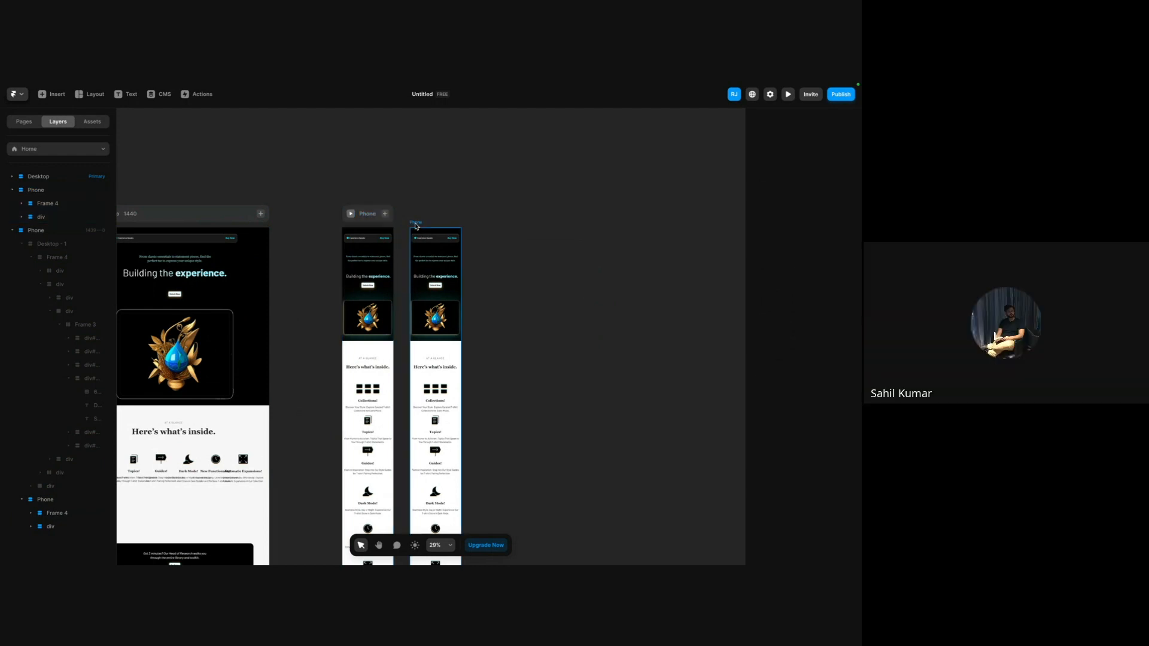
{"action": "left_click", "coordinate": [417, 223]}
{"action": "key", "text": "Delete"}
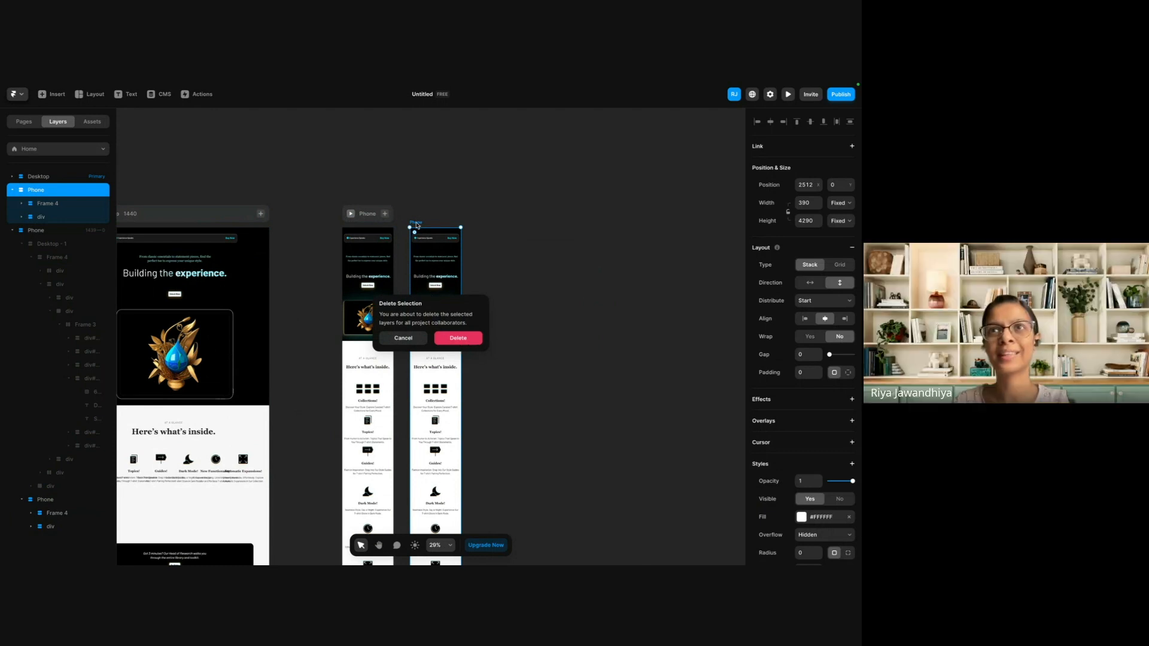
{"action": "left_click", "coordinate": [455, 338]}
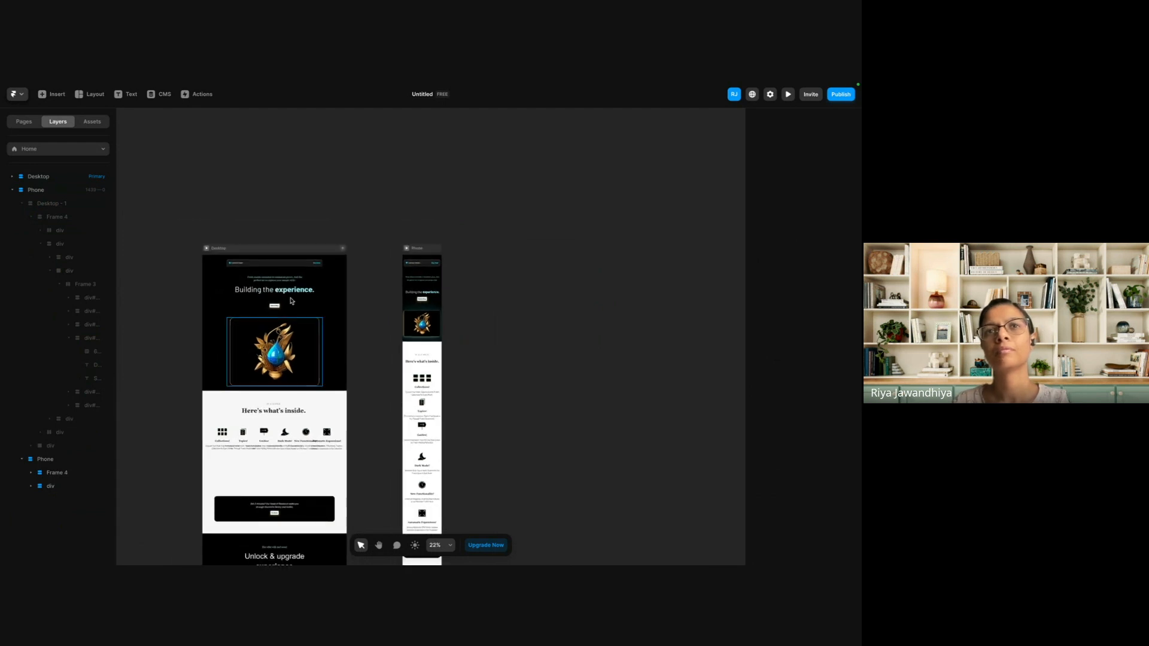
Publish the site with its Desktop and Phone breakpoints to a free Framer address.
{"action": "scroll", "coordinate": [291, 292], "scroll_direction": "up", "scroll_amount": 5}
{"action": "scroll", "coordinate": [290, 292], "scroll_direction": "down", "scroll_amount": 3}
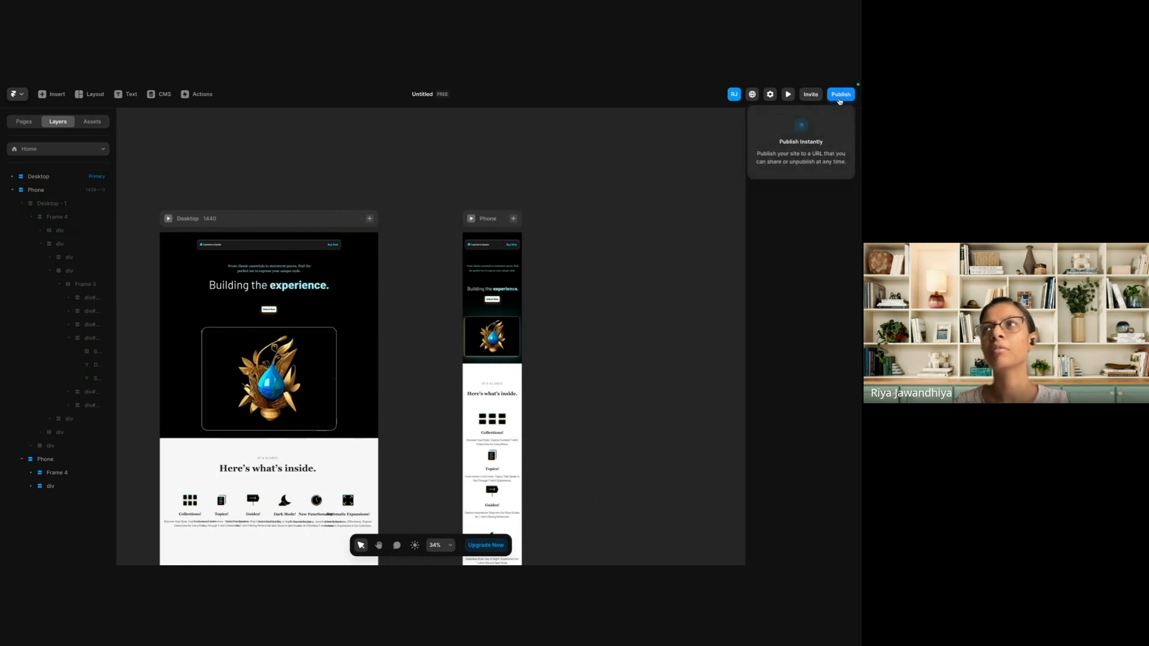
{"action": "left_click", "coordinate": [840, 96]}
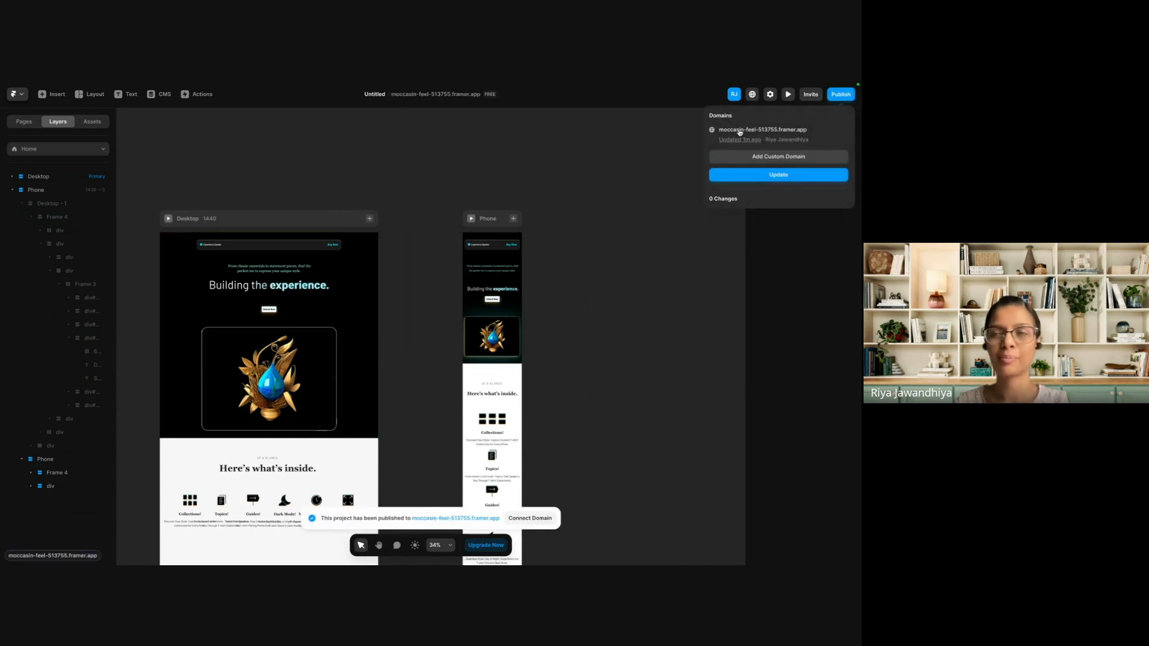
Open the published site and review the whole page from the hero to the lower crystal image and back.
{"action": "left_click", "coordinate": [740, 131]}
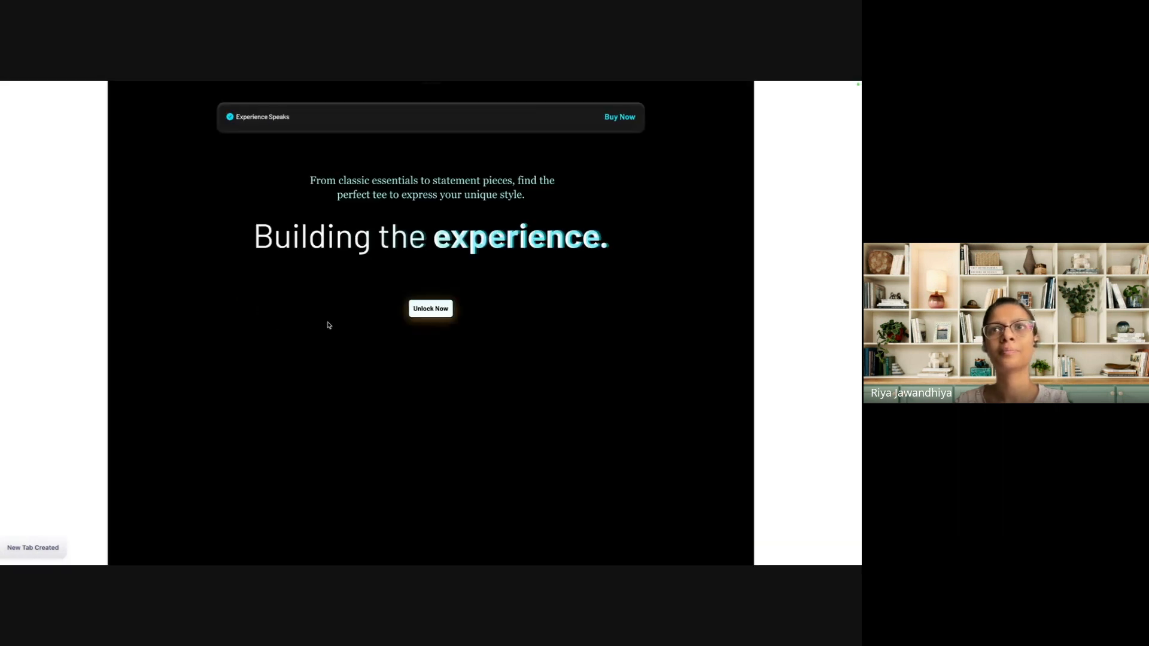
{"action": "scroll", "coordinate": [422, 345], "scroll_direction": "down", "scroll_amount": 5}
{"action": "scroll", "coordinate": [423, 345], "scroll_direction": "down", "scroll_amount": 15}
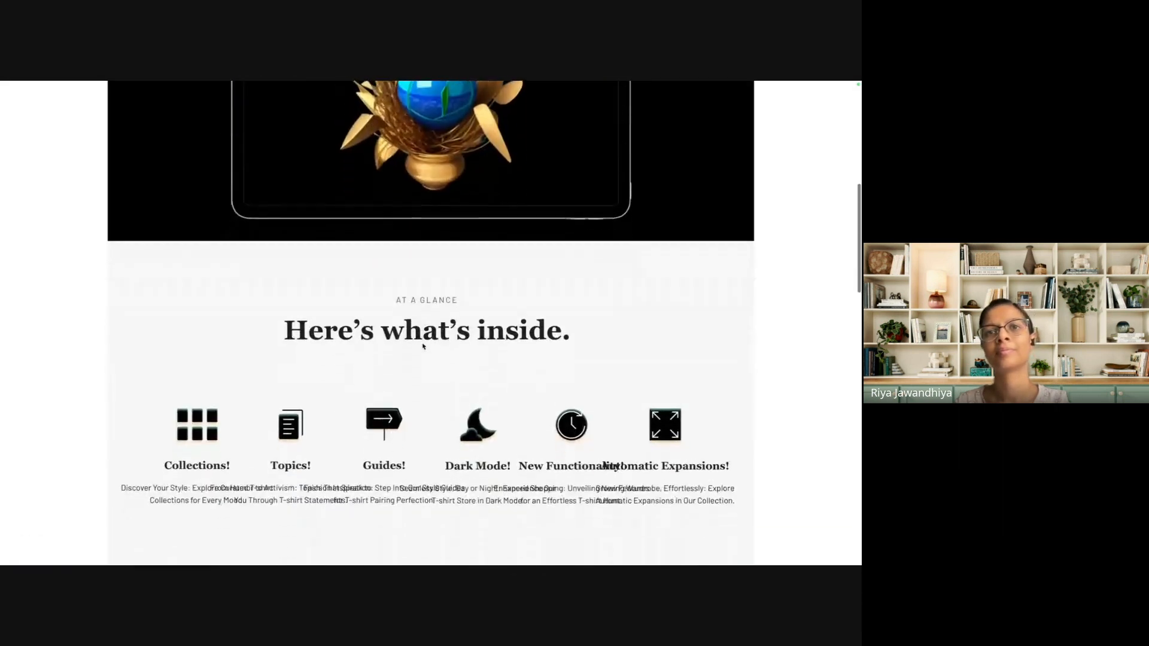
{"action": "scroll", "coordinate": [423, 346], "scroll_direction": "down", "scroll_amount": 8}
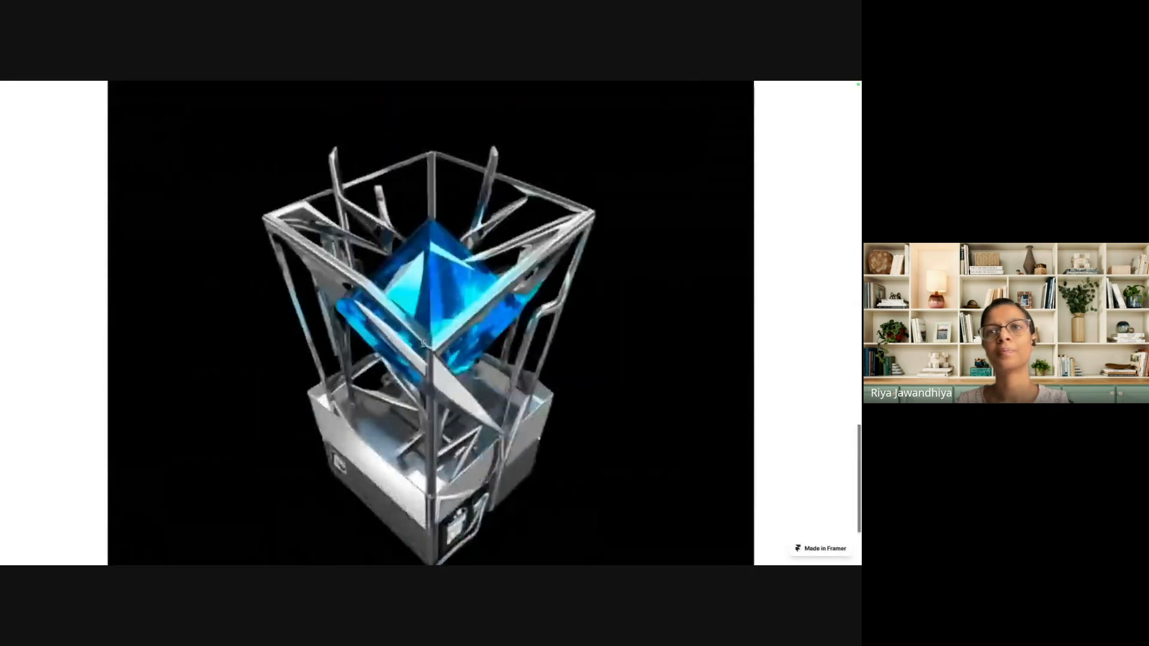
{"action": "scroll", "coordinate": [423, 346], "scroll_direction": "up", "scroll_amount": 20}
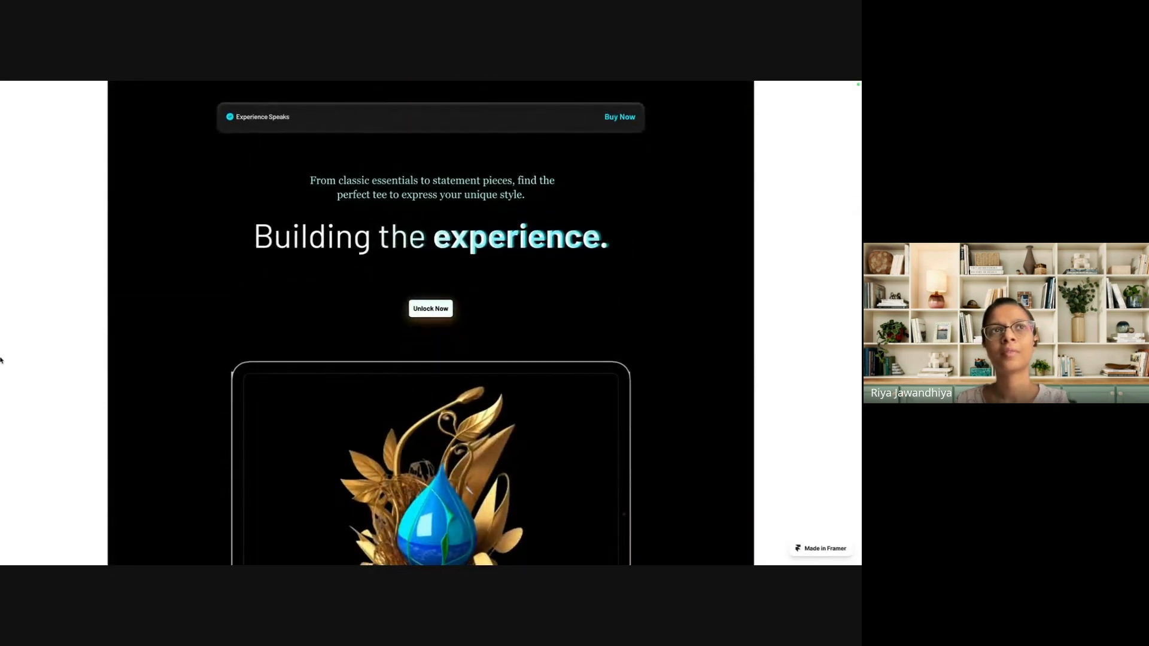
Switch back to the Framer project and open its custom domain settings.
{"action": "left_click", "coordinate": [36, 365]}
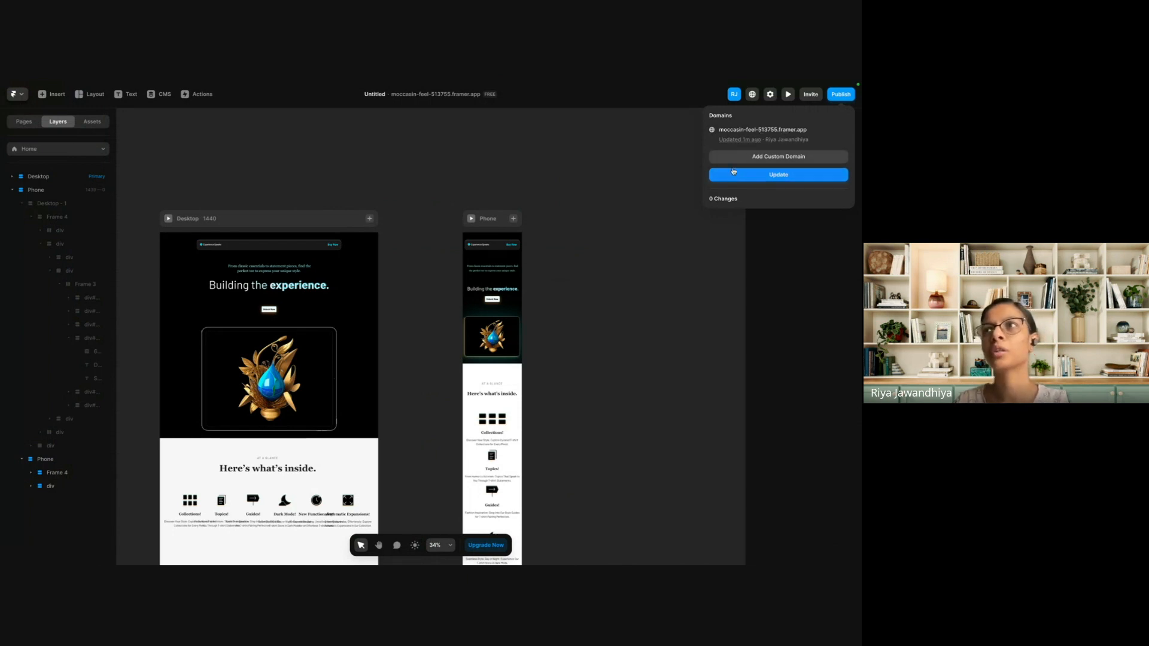
{"action": "left_click", "coordinate": [764, 157]}
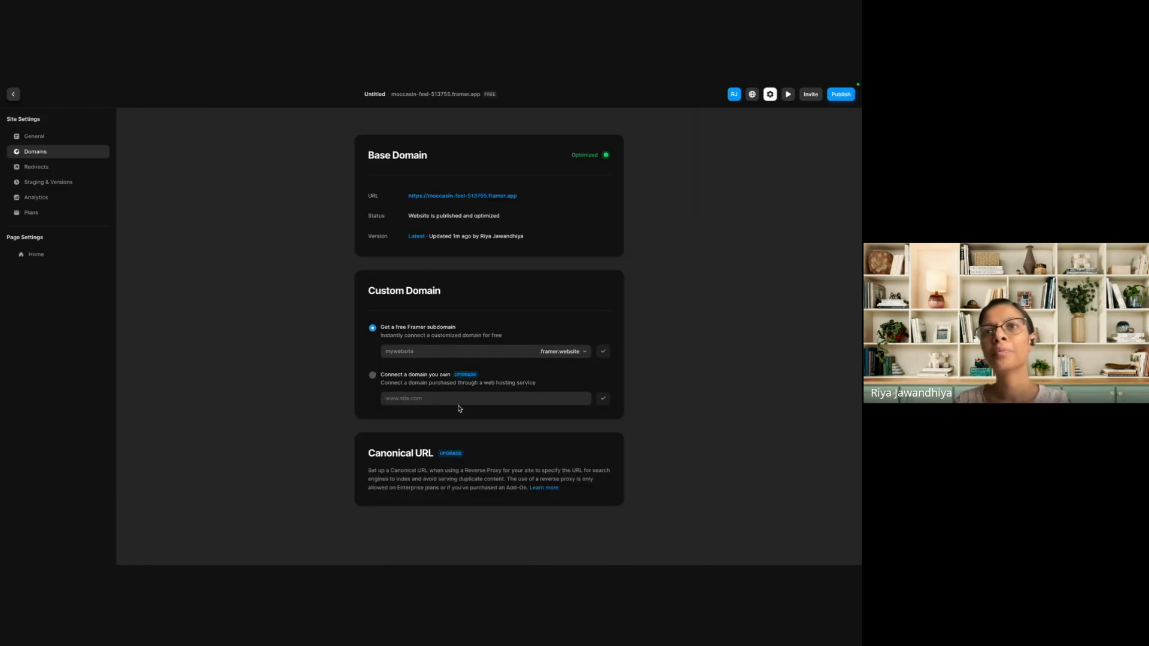
Try the free Framer subdomain demosite, and connect demosite34.framer.website as the custom domain instead.
{"action": "left_click", "coordinate": [406, 350]}
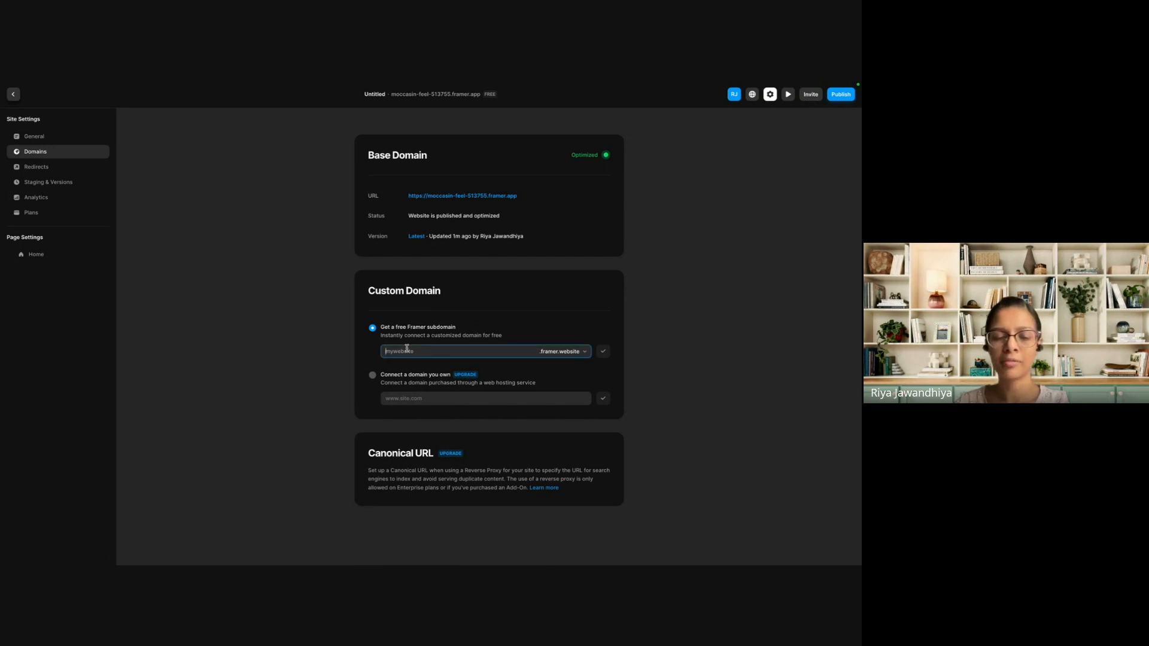
{"action": "type", "text": "demosite"}
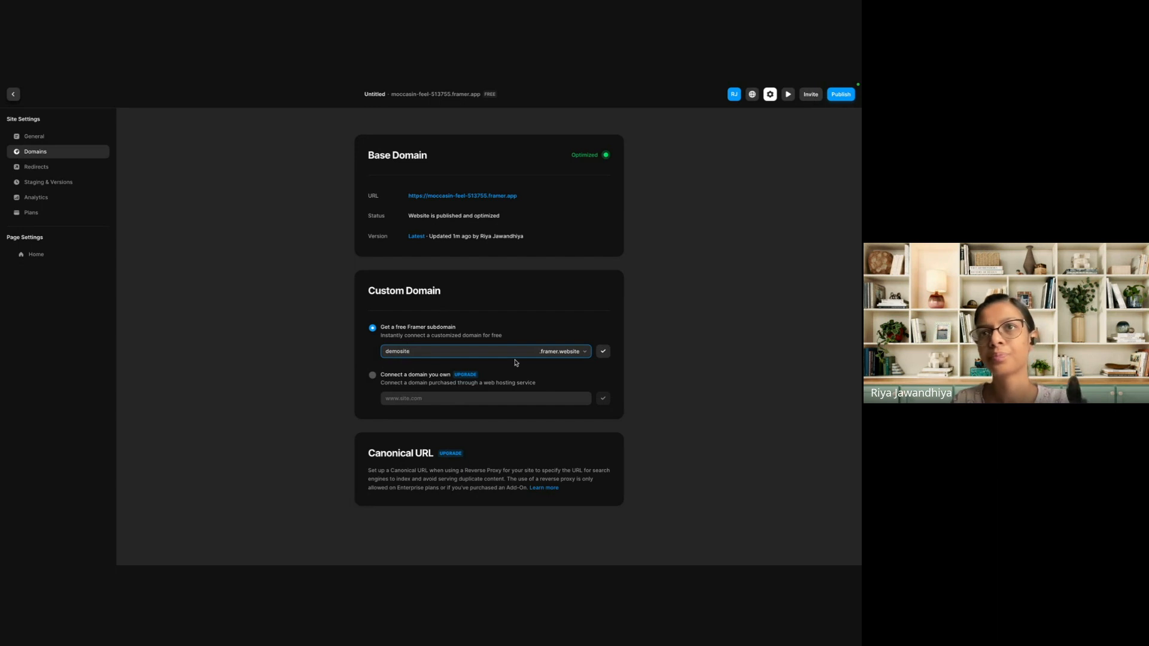
{"action": "left_click", "coordinate": [603, 350]}
{"action": "double_click", "coordinate": [417, 349]}
{"action": "left_click", "coordinate": [417, 349]}
{"action": "type", "text": "34"}
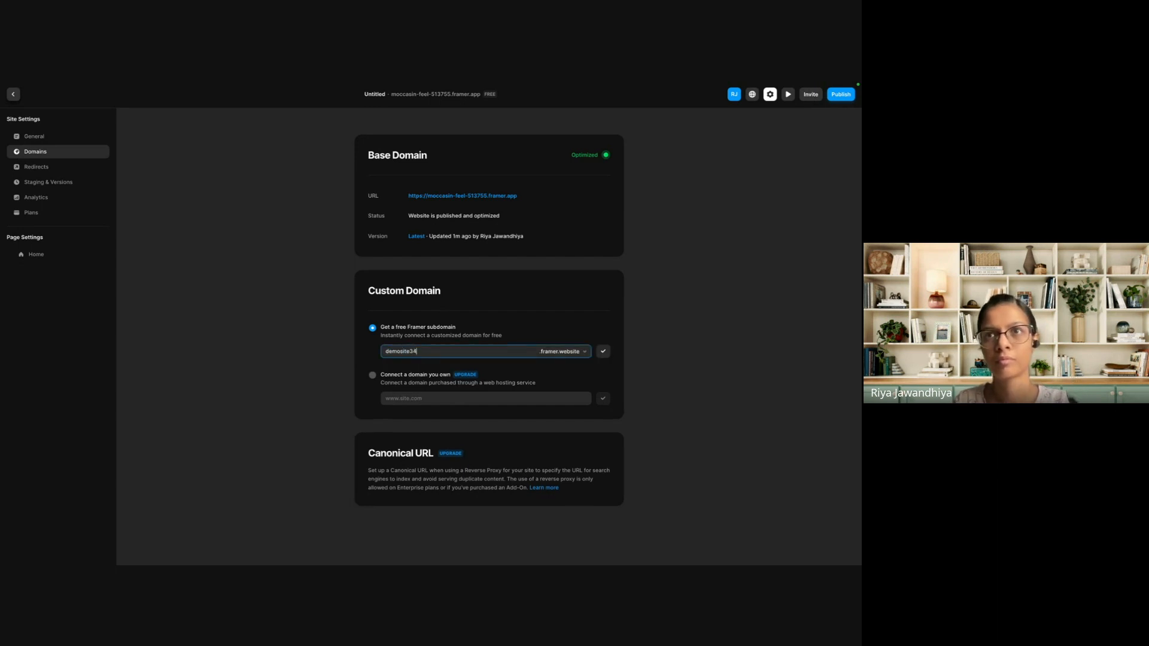
{"action": "left_click", "coordinate": [603, 351]}
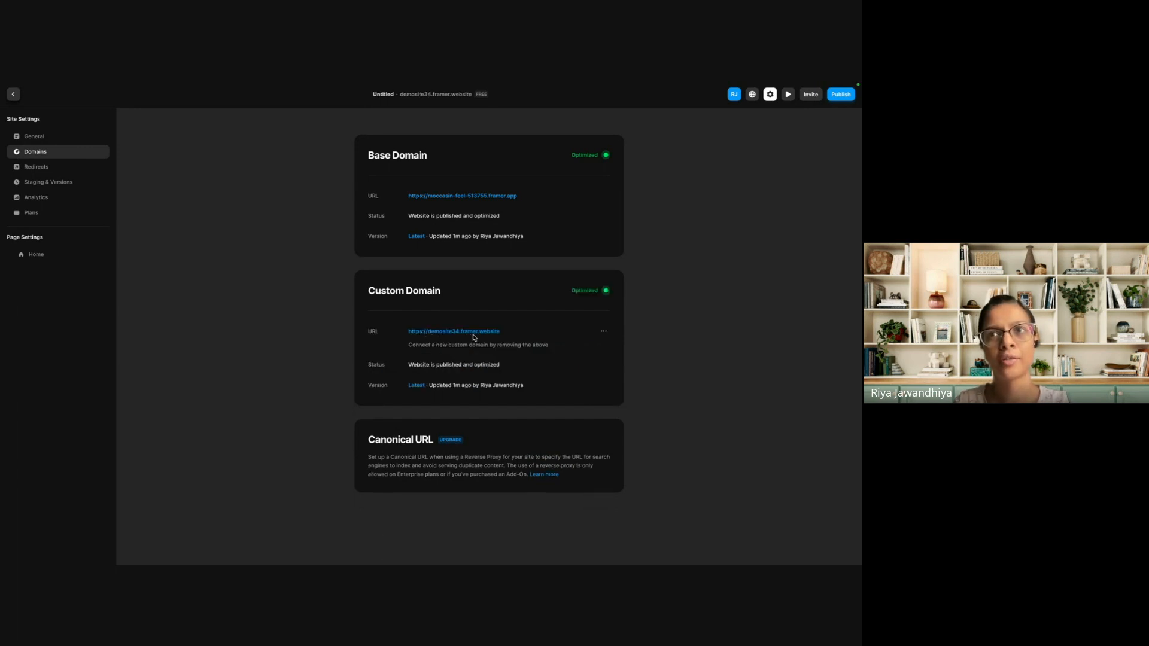
Remove the demosite34.framer.website custom domain and confirm the removal.
{"action": "left_click", "coordinate": [603, 330]}
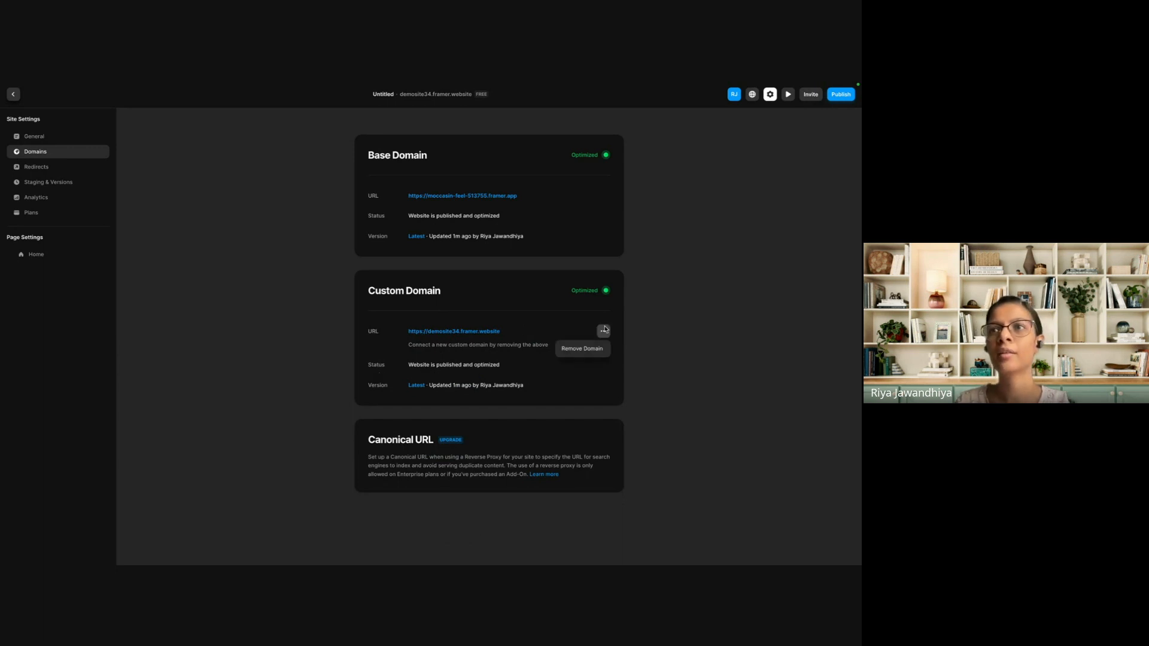
{"action": "left_click", "coordinate": [590, 352]}
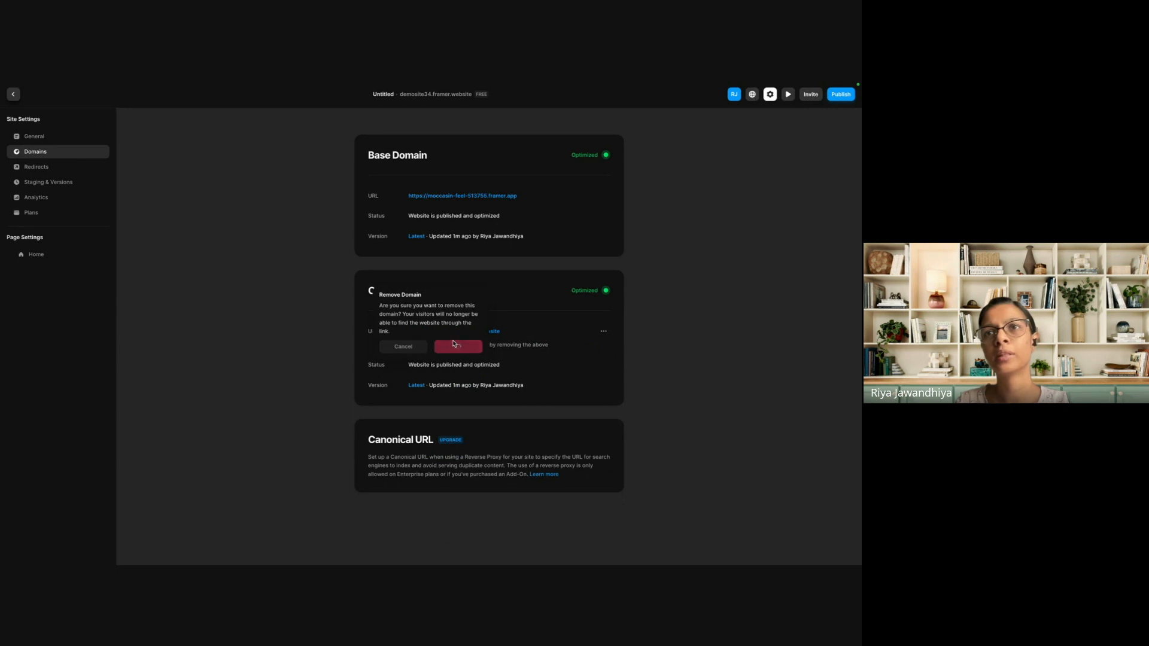
{"action": "left_click", "coordinate": [454, 344]}
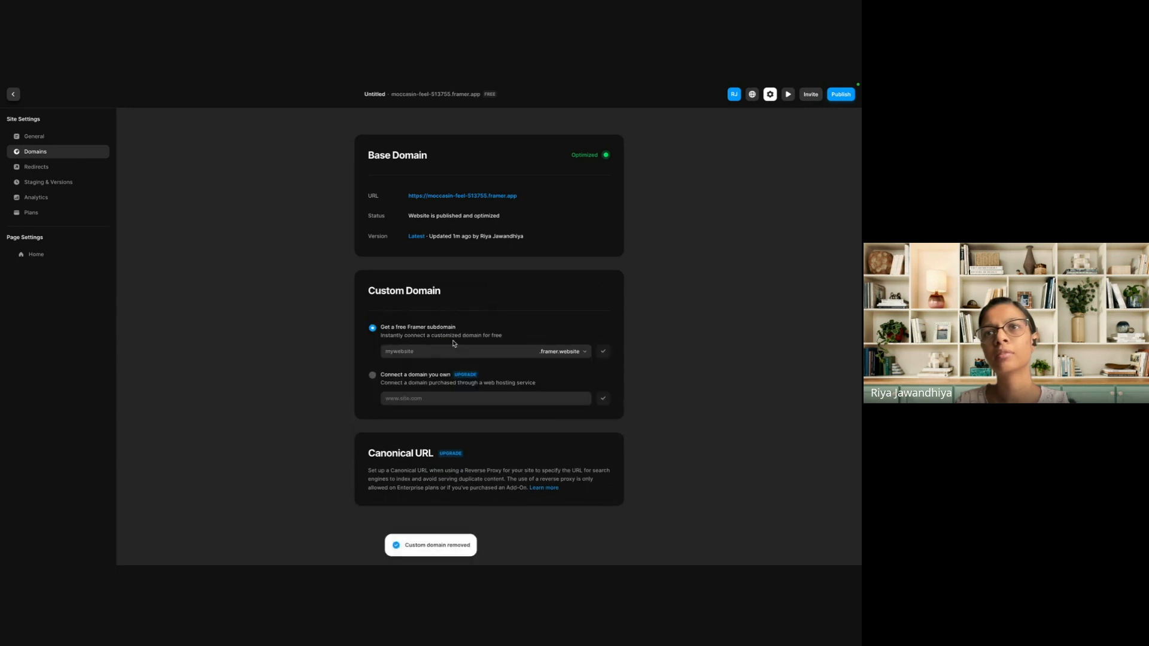
Try to select connecting an owned domain and decline the plan upgrade offer.
{"action": "left_click", "coordinate": [372, 375]}
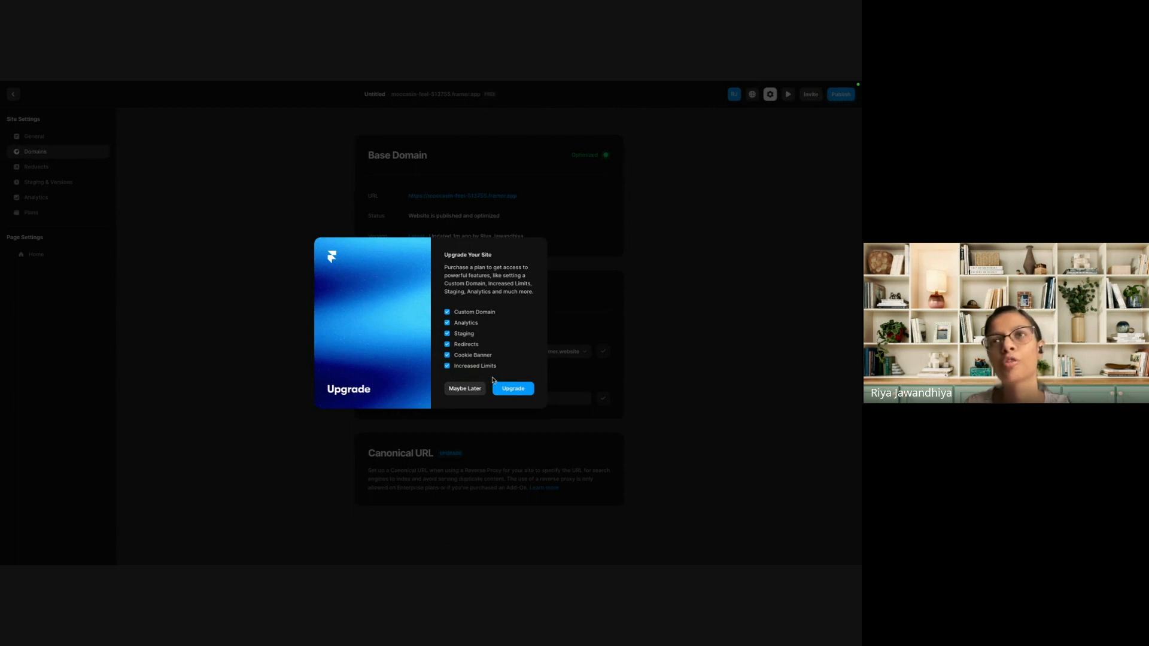
{"action": "left_click", "coordinate": [475, 389]}
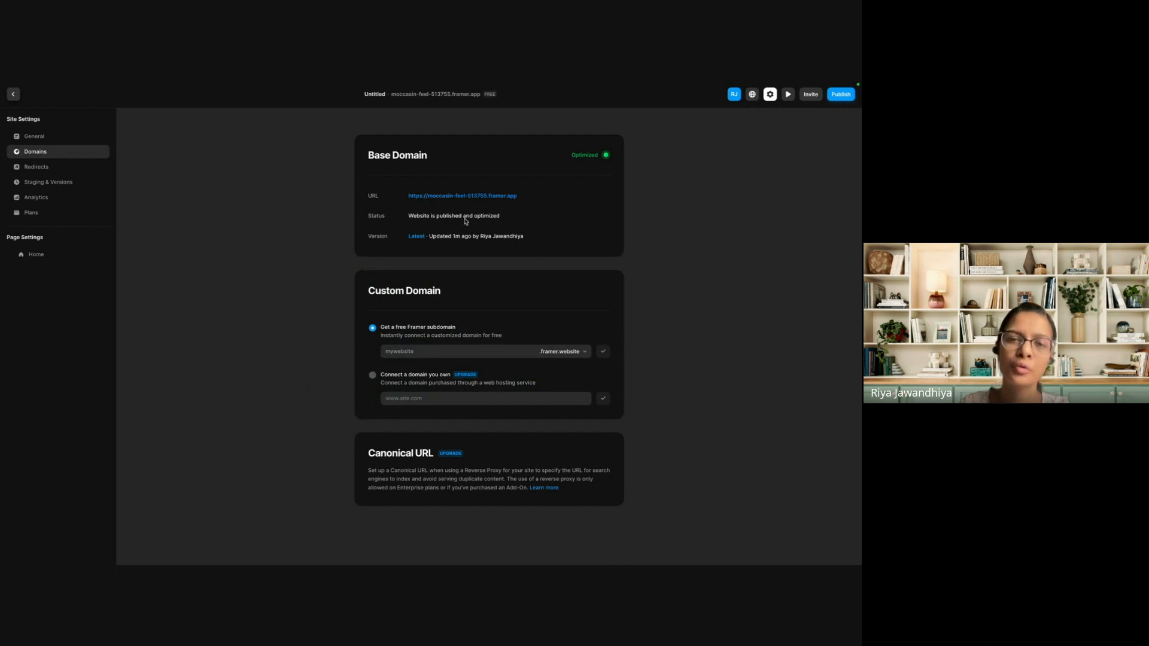
Connect the free subdomain demosite23.framer.website as the custom domain and return to the page canvas.
{"action": "left_click", "coordinate": [415, 352]}
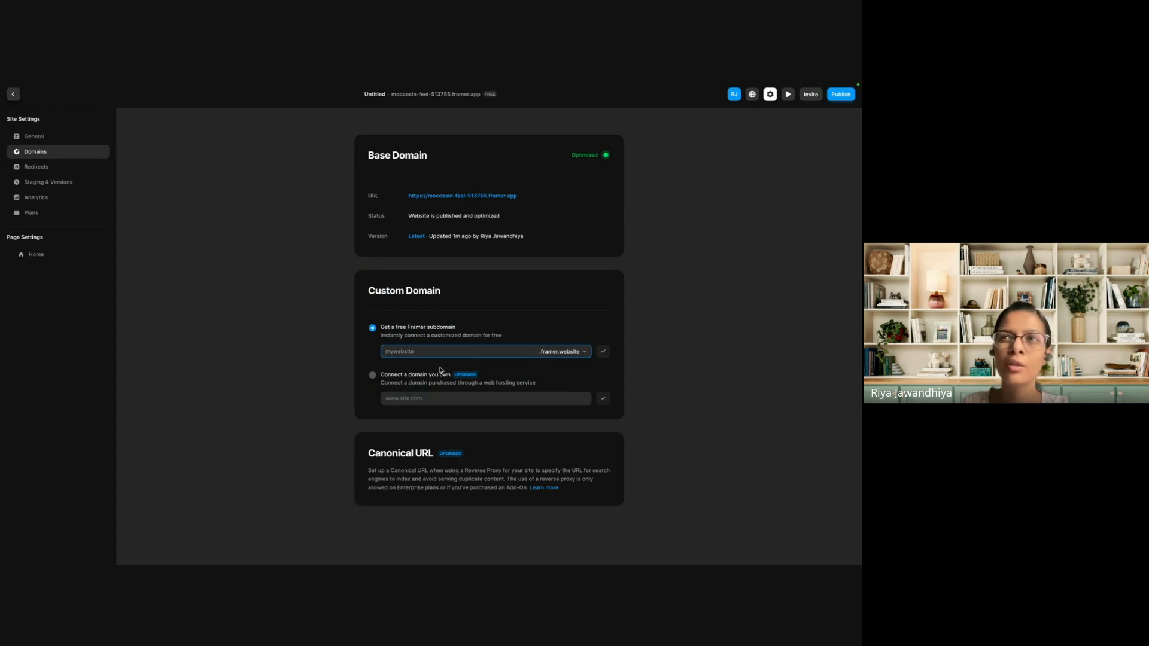
{"action": "type", "text": "demosite23"}
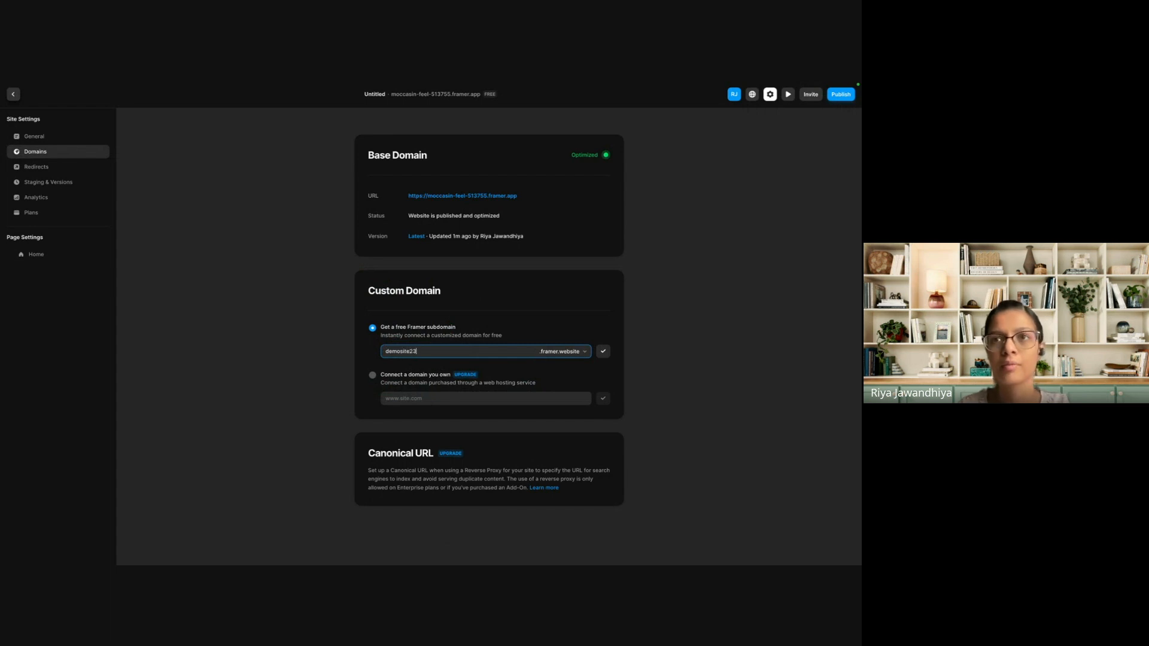
{"action": "left_click", "coordinate": [603, 352]}
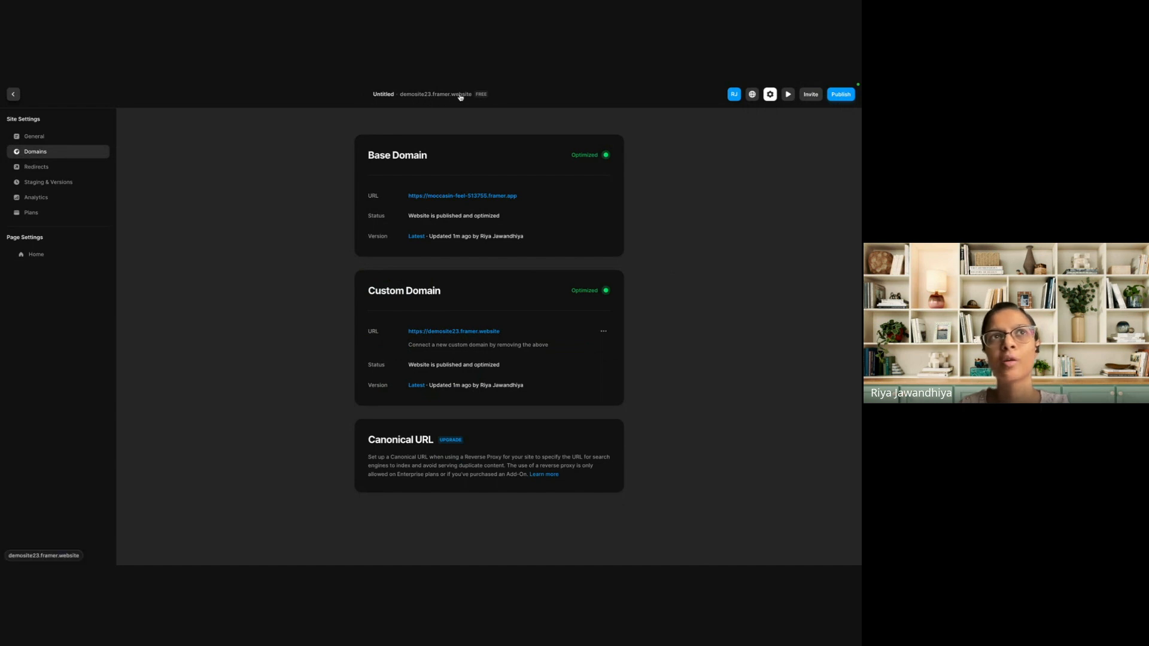
{"action": "left_click", "coordinate": [13, 95]}
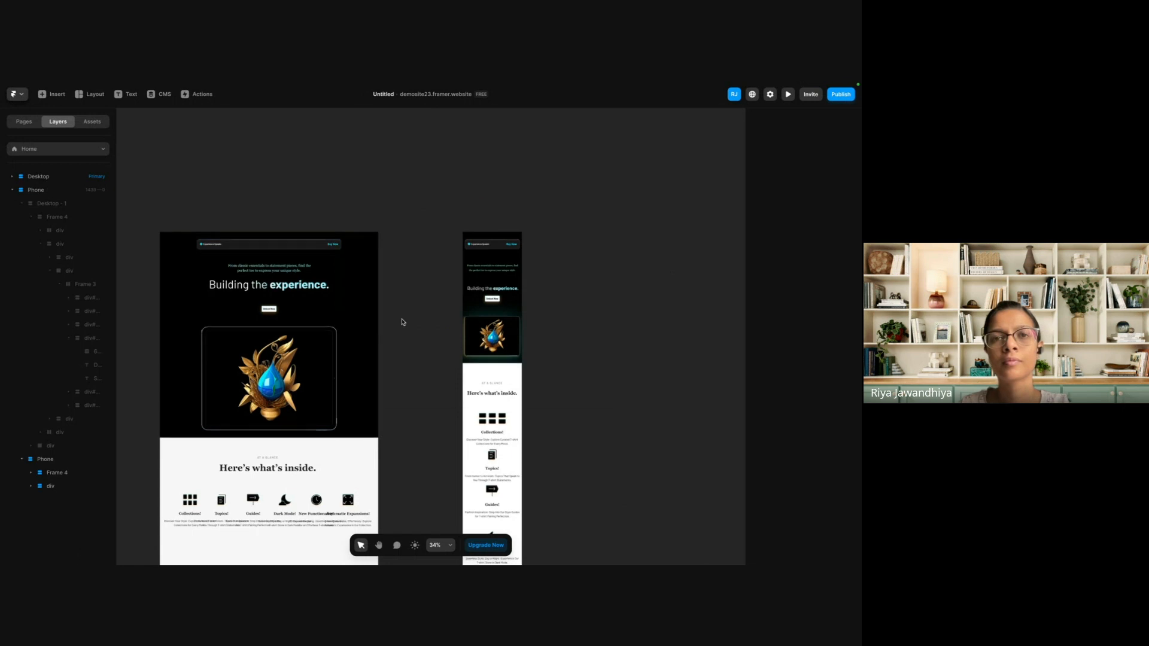
Set the width of the Desktop - 1 frame inside the Desktop breakpoint to Fill.
{"action": "scroll", "coordinate": [402, 321], "scroll_direction": "down", "scroll_amount": 3}
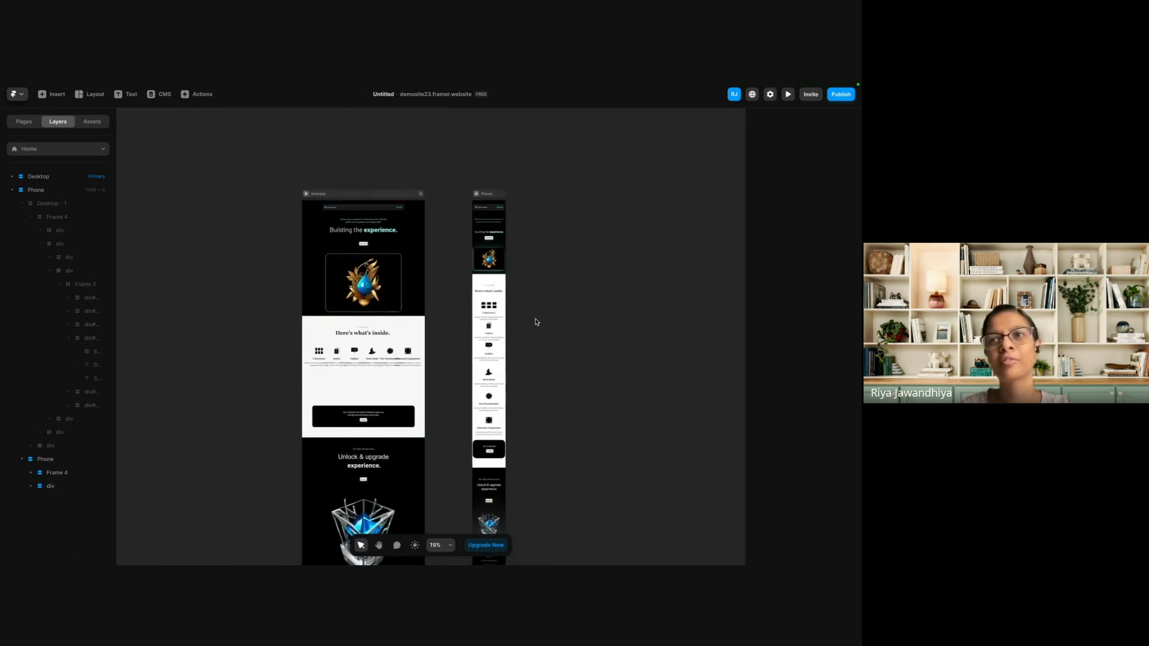
{"action": "scroll", "coordinate": [353, 230], "scroll_direction": "up", "scroll_amount": 5}
{"action": "scroll", "coordinate": [355, 231], "scroll_direction": "up", "scroll_amount": 2}
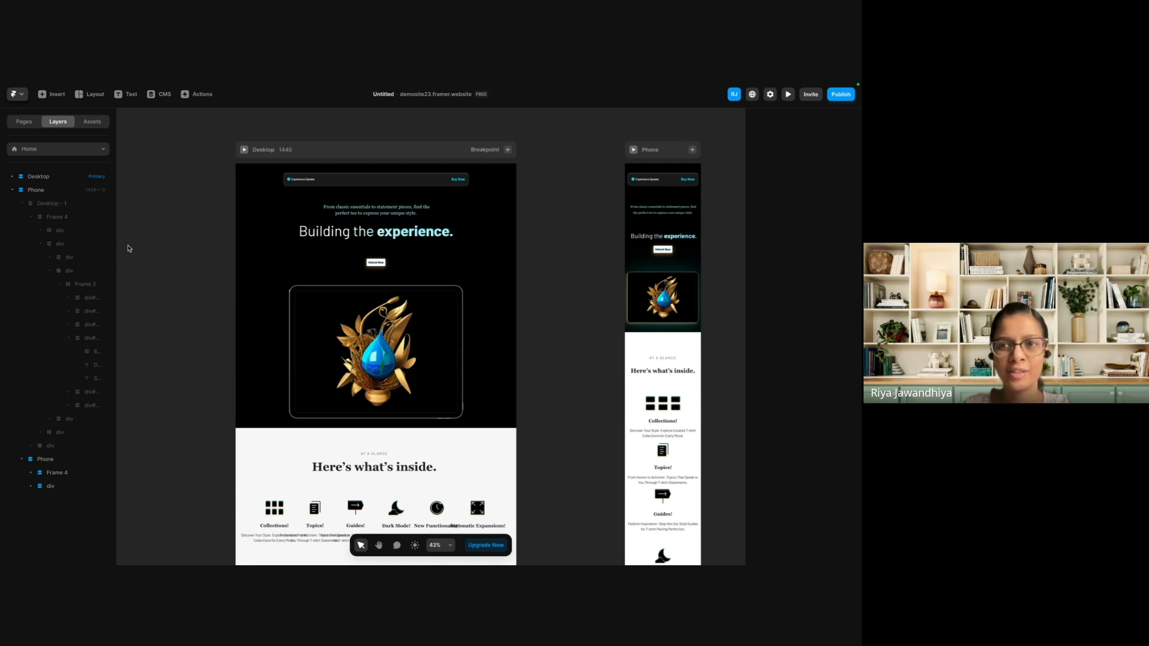
{"action": "left_click", "coordinate": [271, 261]}
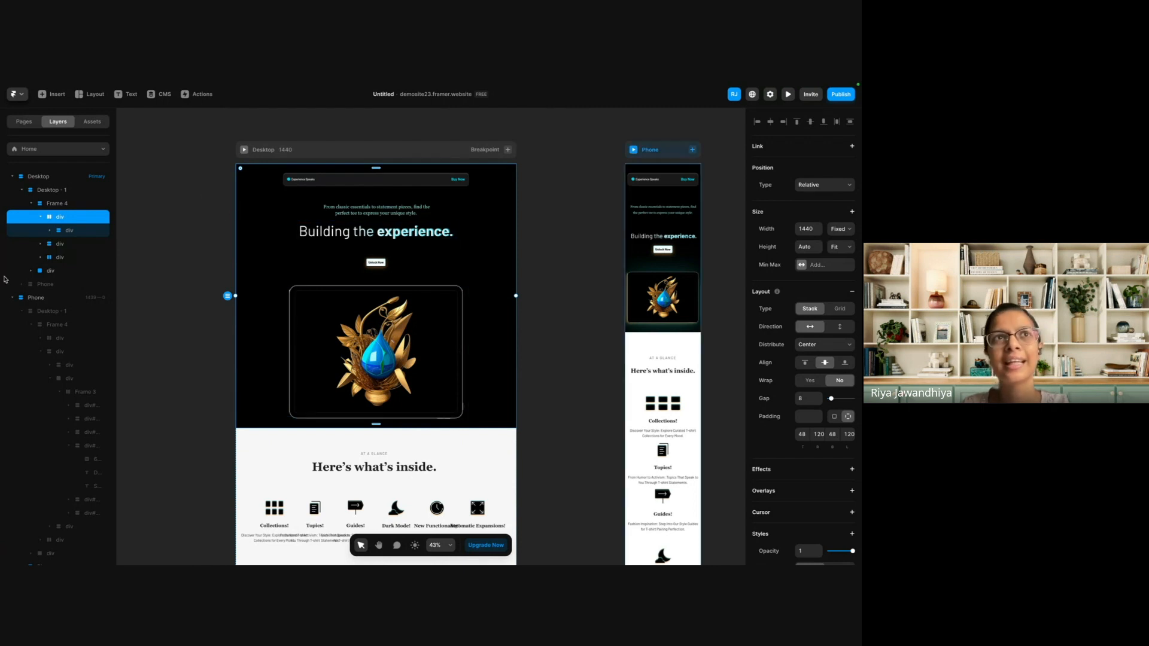
{"action": "left_click", "coordinate": [56, 190]}
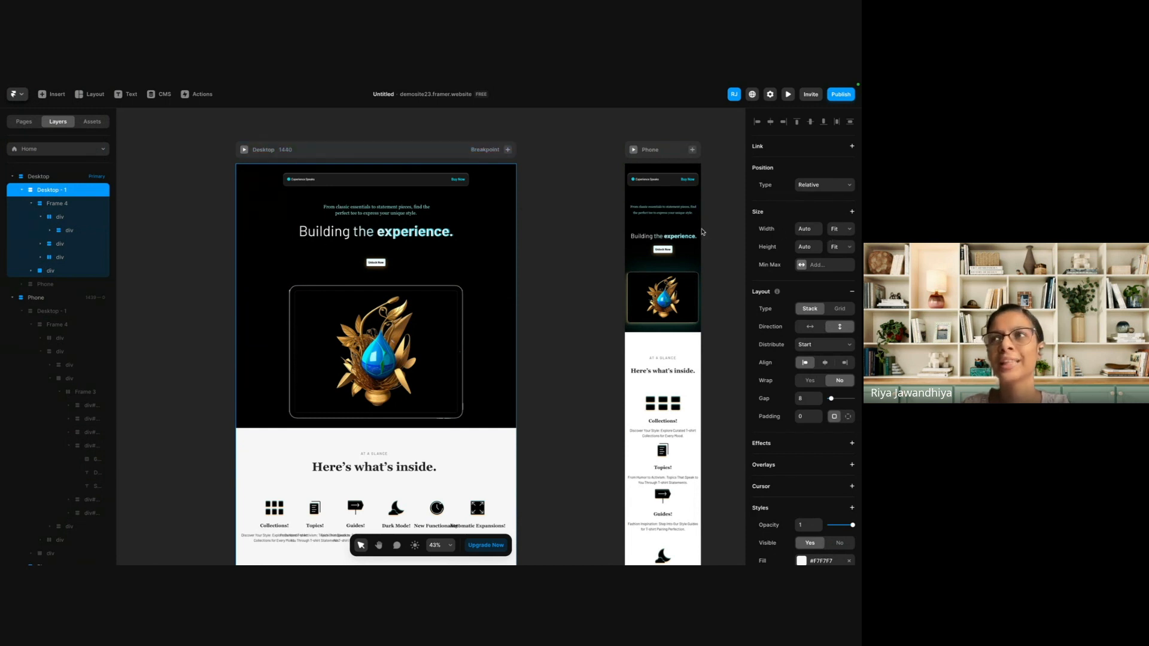
{"action": "left_click", "coordinate": [844, 231]}
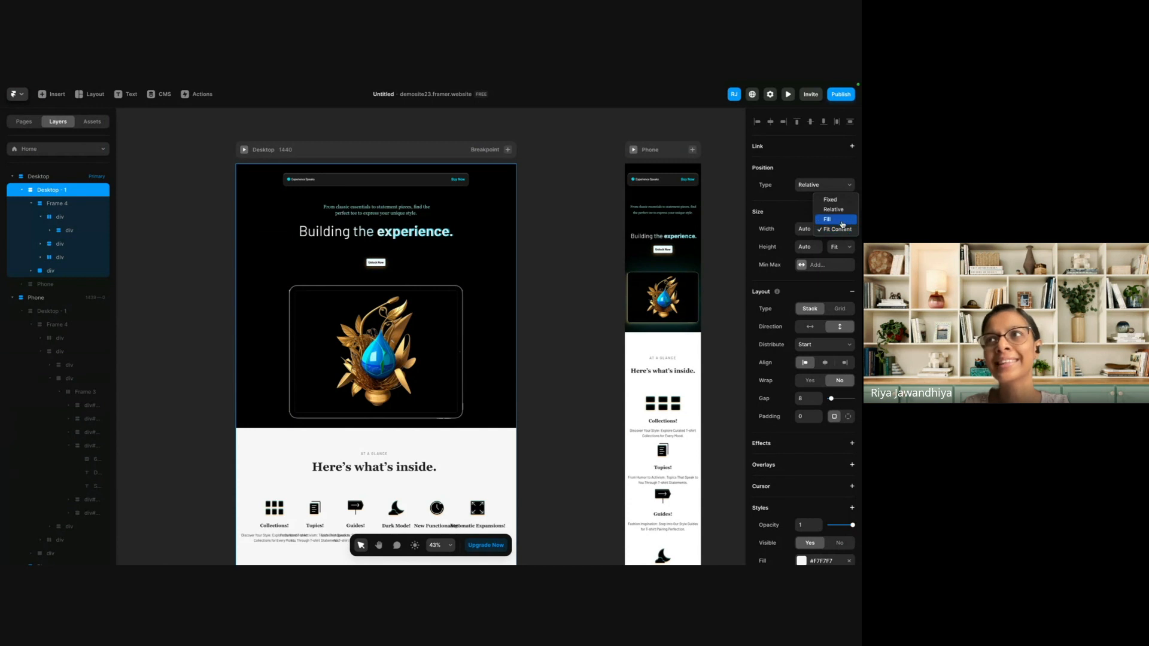
{"action": "left_click", "coordinate": [841, 221]}
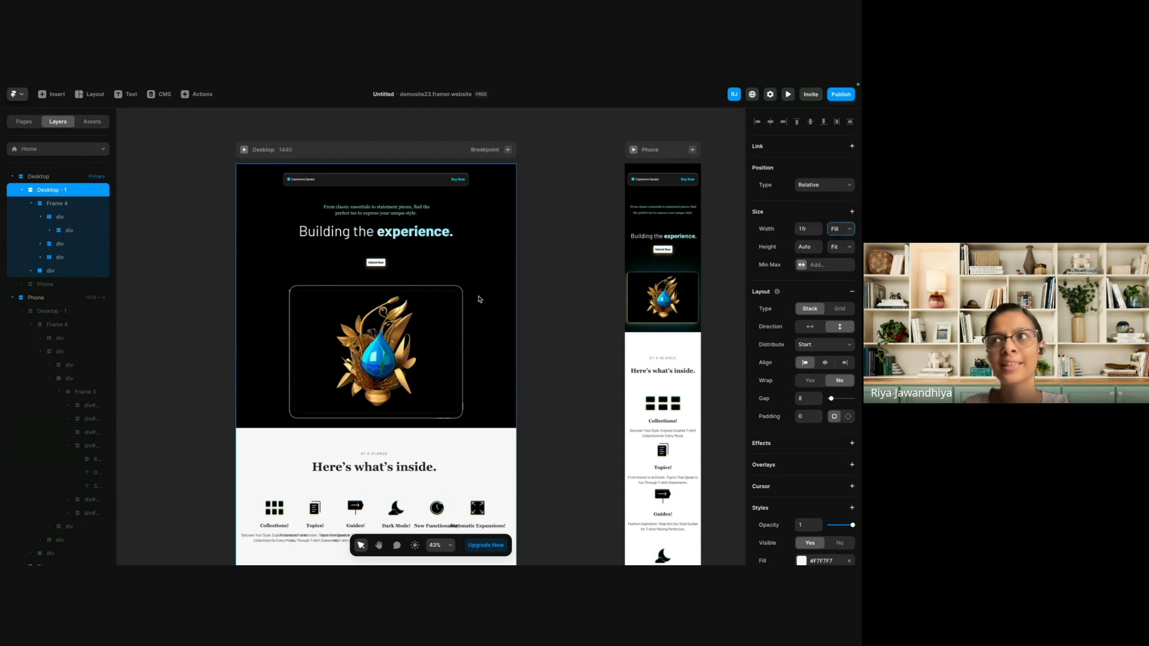
Set the width of the inner content div in the Desktop hero section to Fit Content.
{"action": "left_click", "coordinate": [278, 219]}
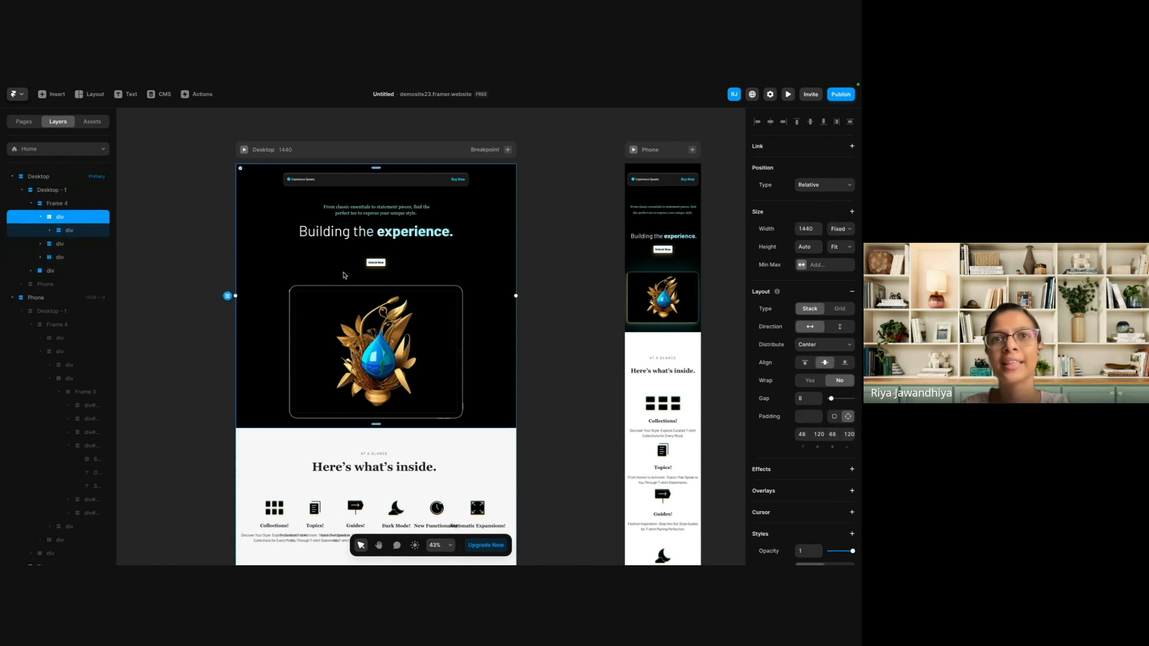
{"action": "left_click", "coordinate": [305, 328]}
{"action": "left_click", "coordinate": [227, 304]}
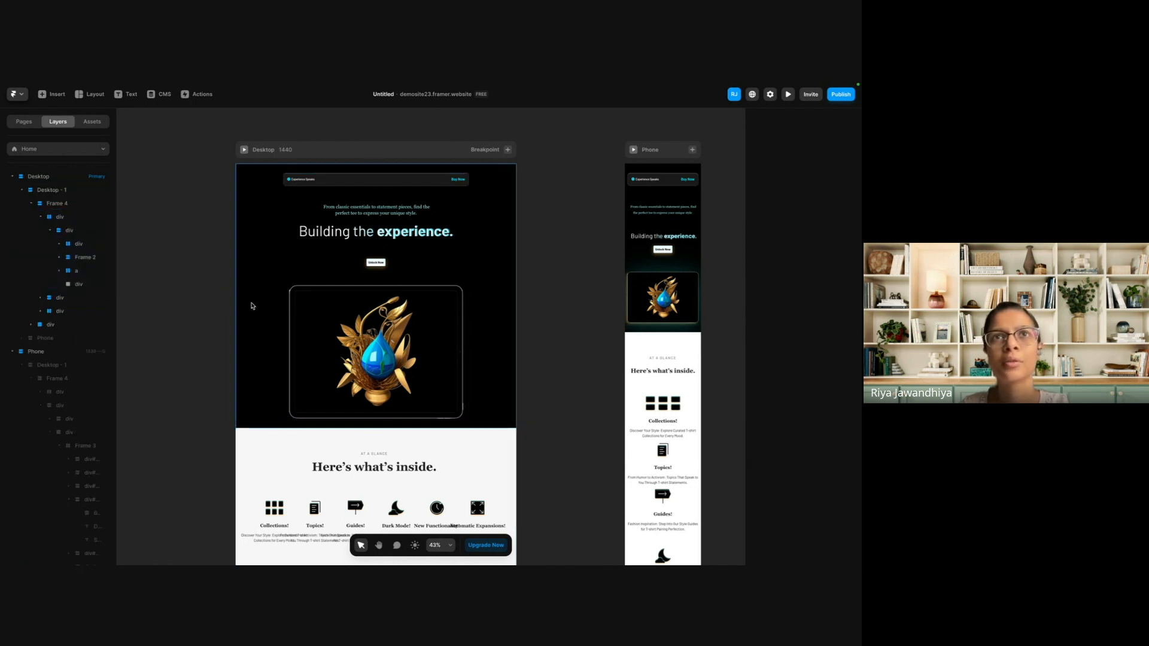
{"action": "left_click", "coordinate": [252, 305]}
{"action": "left_click", "coordinate": [79, 234]}
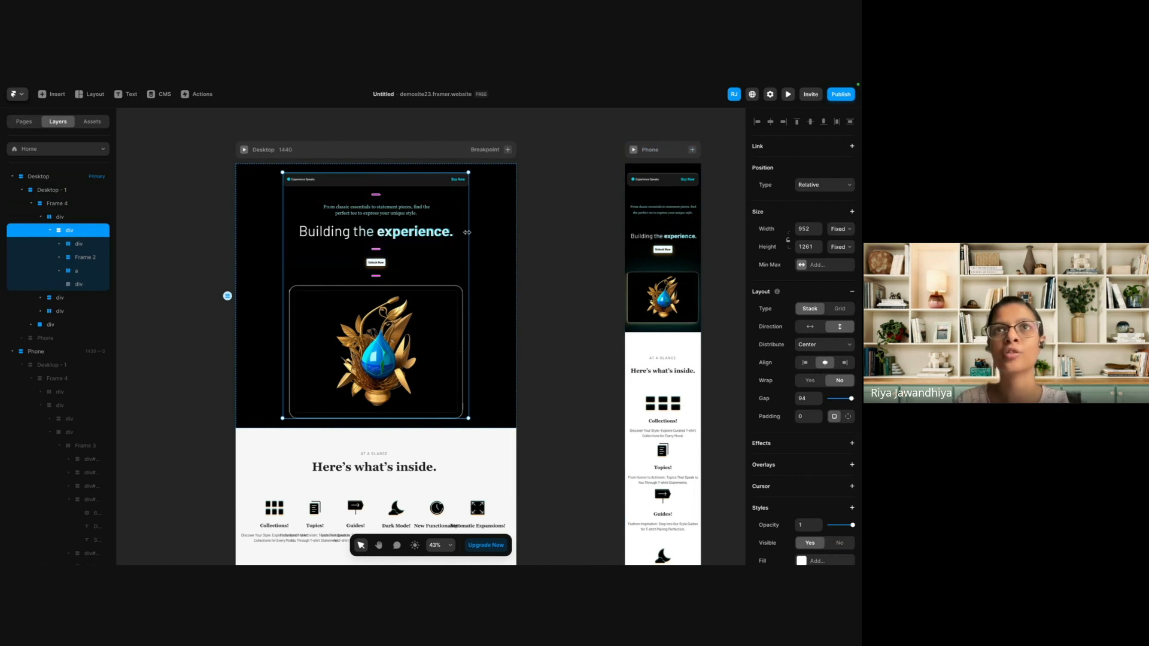
{"action": "scroll", "coordinate": [466, 232], "scroll_direction": "up", "scroll_amount": 5}
{"action": "scroll", "coordinate": [467, 232], "scroll_direction": "down", "scroll_amount": 1}
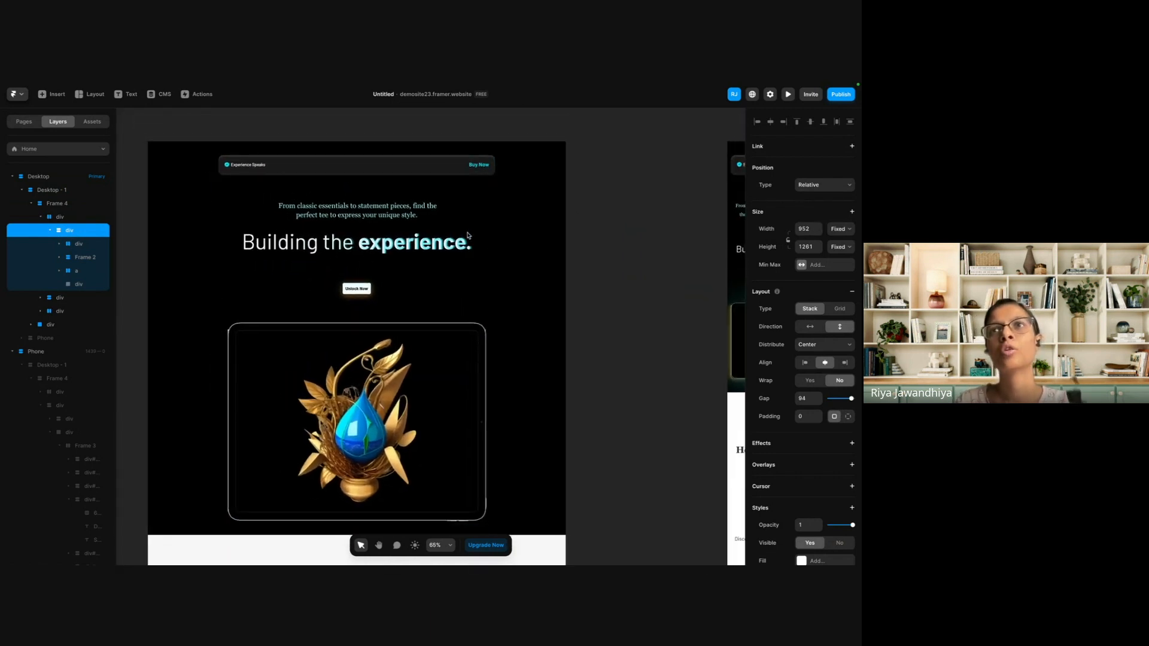
{"action": "left_click", "coordinate": [840, 230]}
{"action": "left_click", "coordinate": [840, 258]}
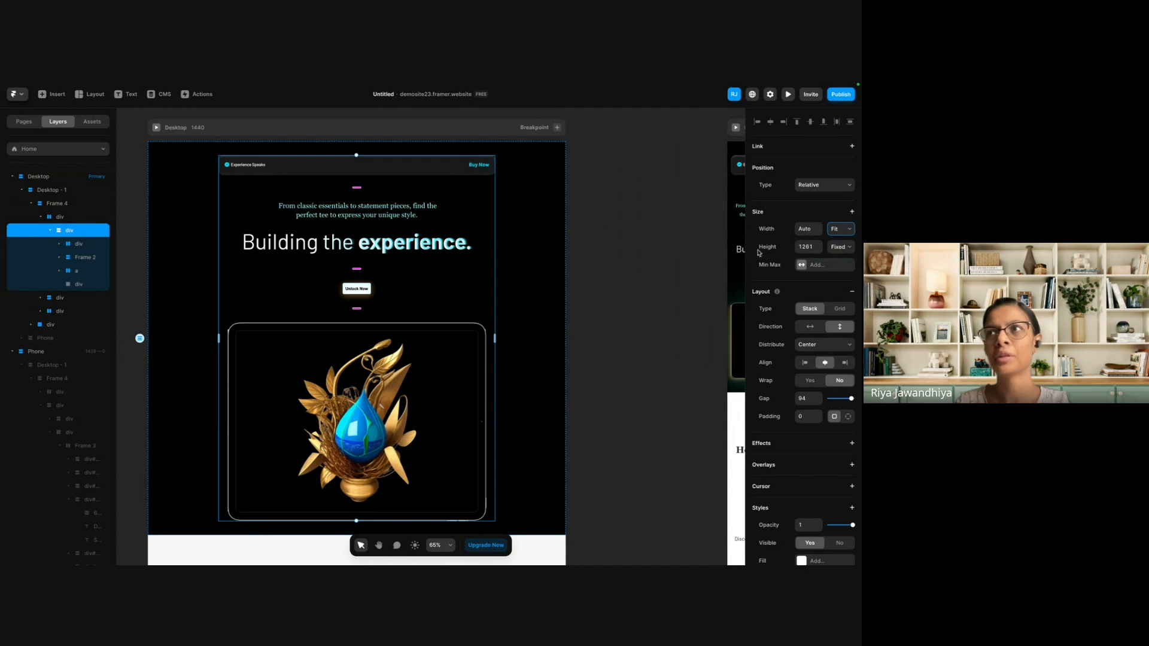
Create a new Paragraph text style from the hero tagline "From classic essentials to statement pieces".
{"action": "left_click", "coordinate": [352, 207]}
{"action": "left_click", "coordinate": [362, 213]}
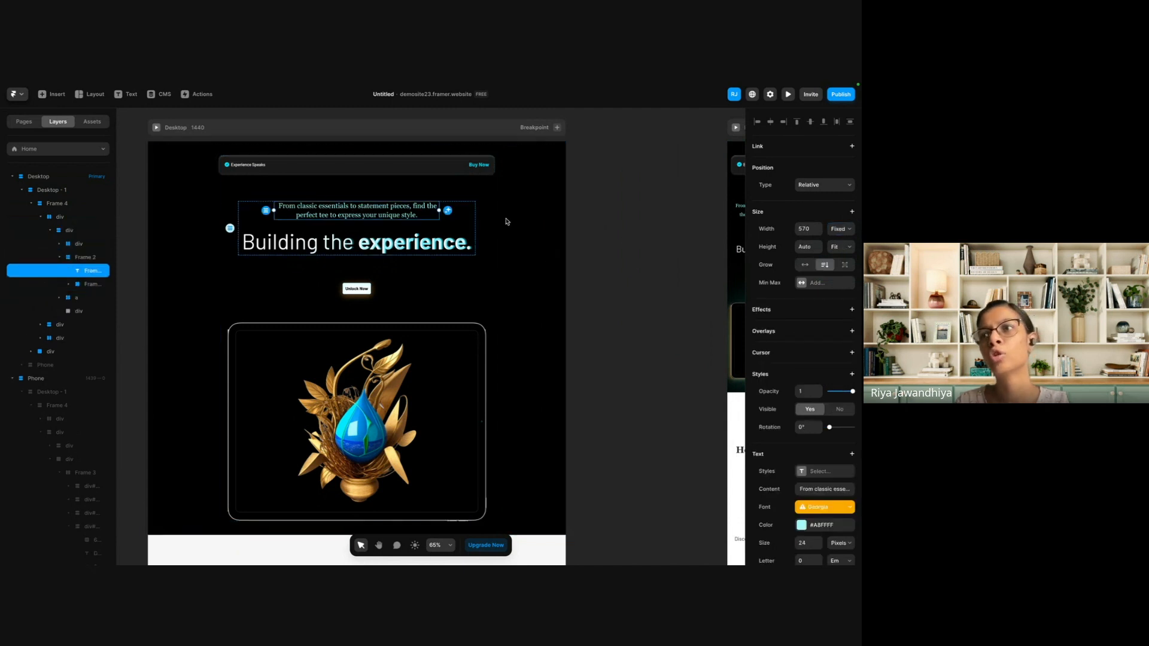
{"action": "scroll", "coordinate": [827, 407], "scroll_direction": "down", "scroll_amount": 3}
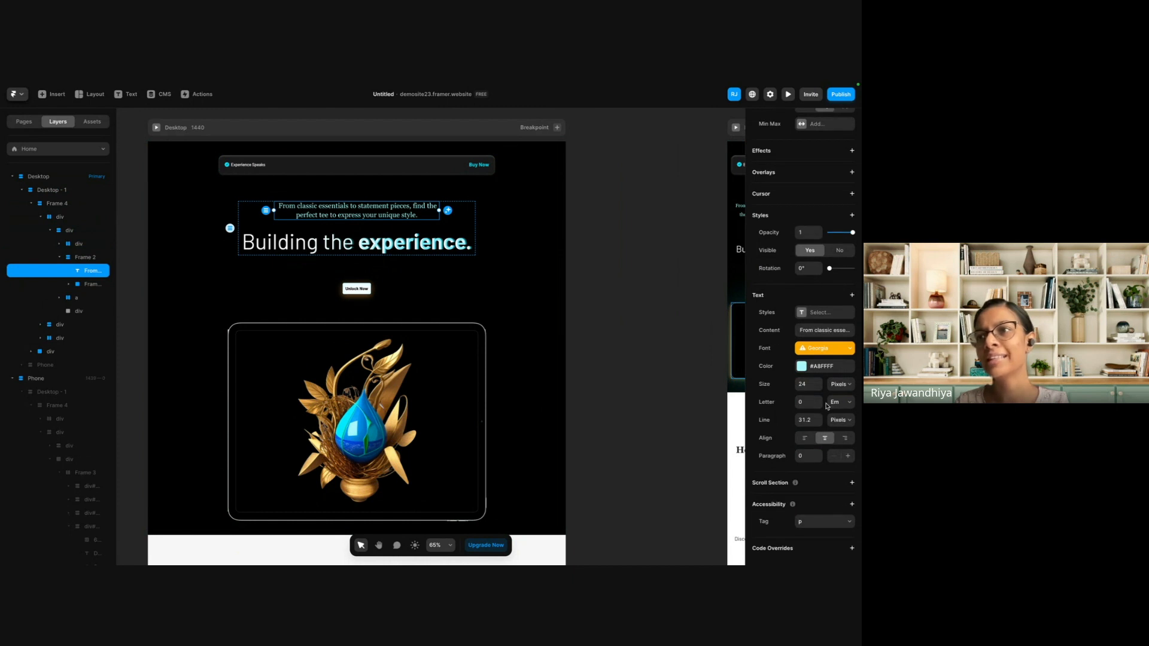
{"action": "left_click", "coordinate": [852, 296]}
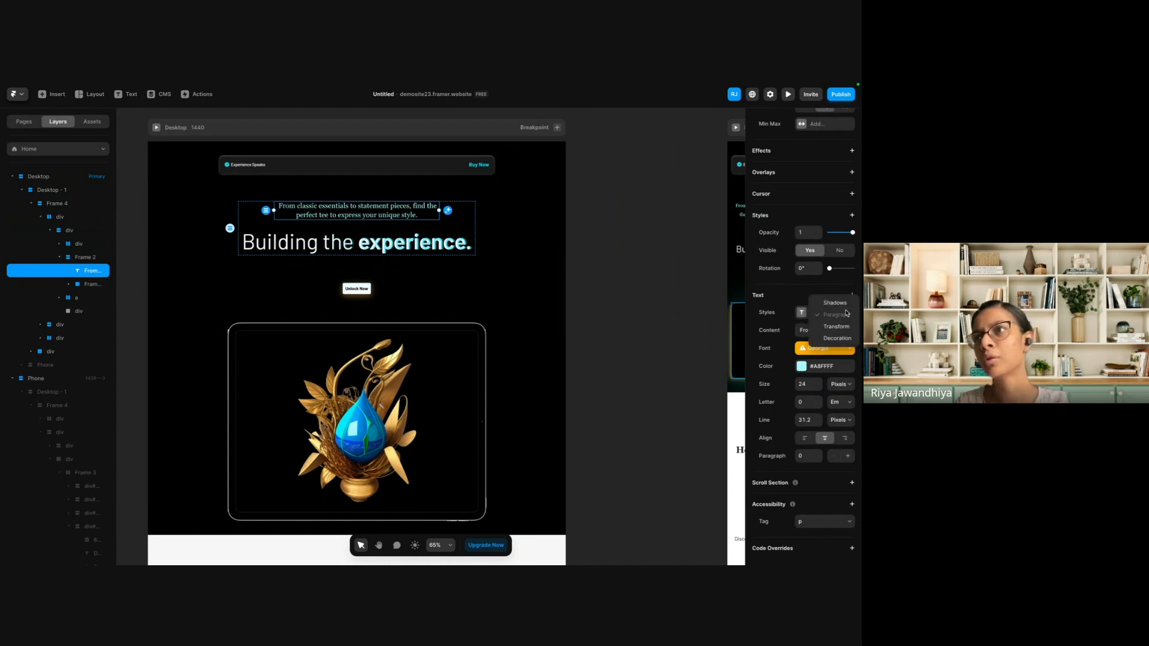
{"action": "left_click", "coordinate": [766, 333]}
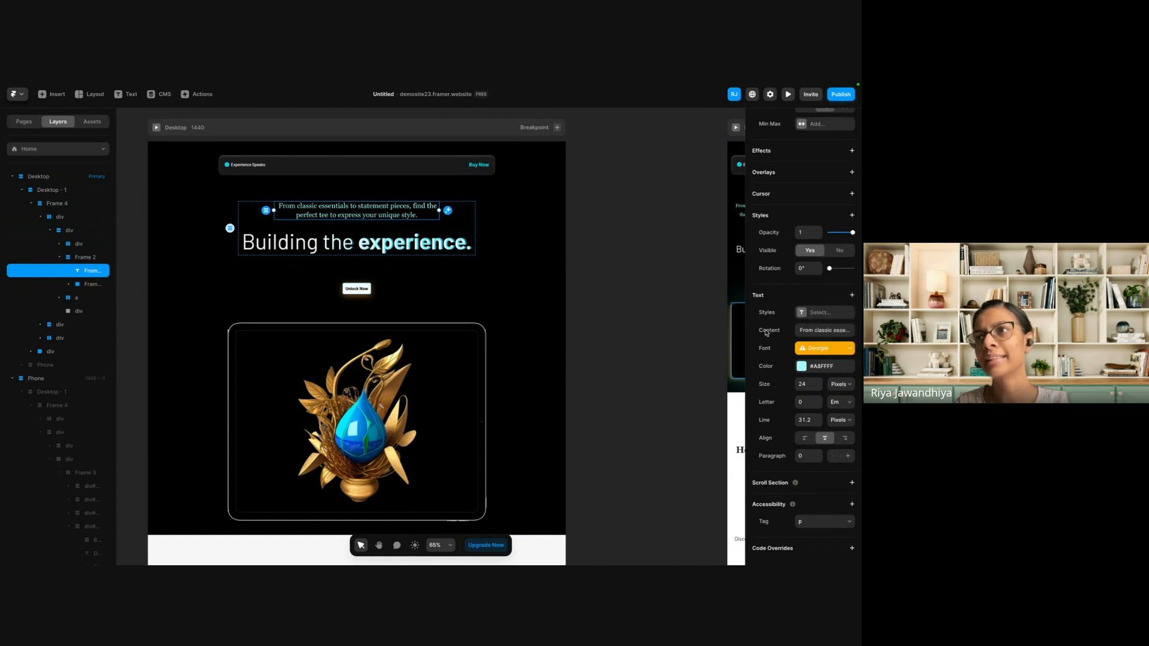
{"action": "left_click", "coordinate": [803, 312]}
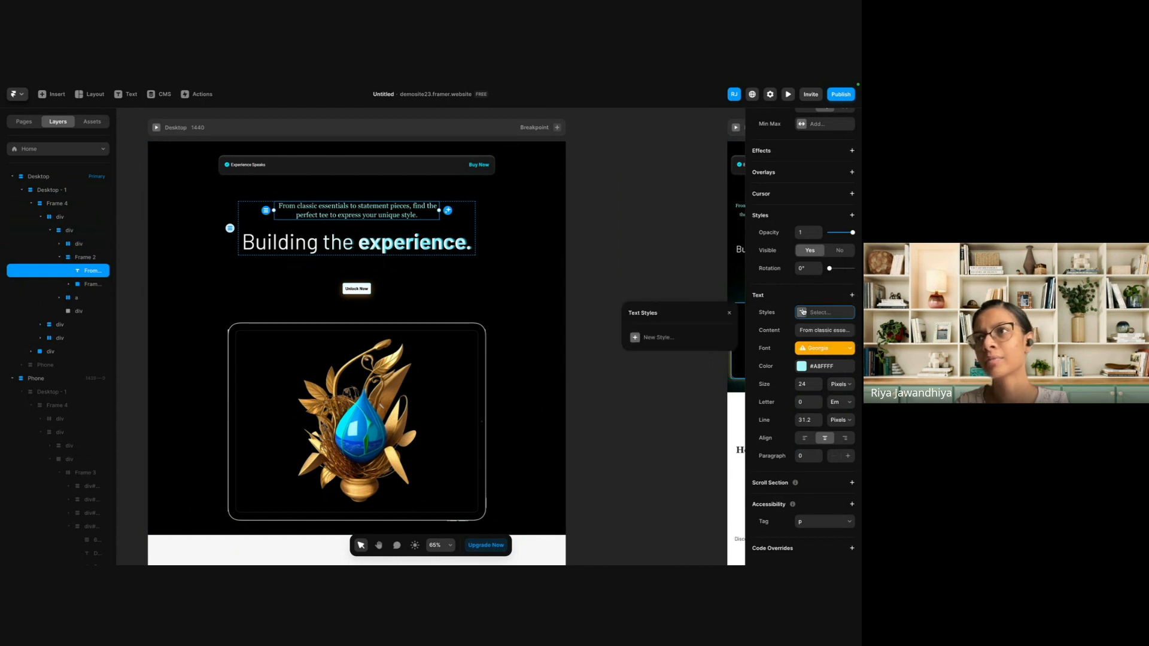
{"action": "left_click", "coordinate": [659, 338]}
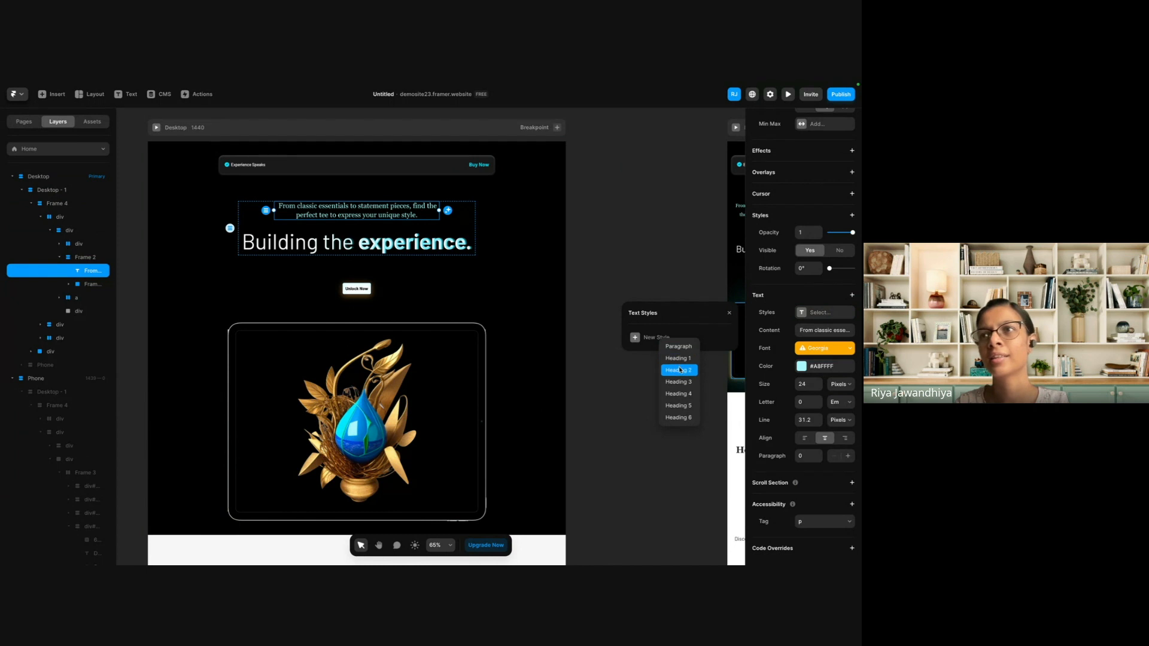
{"action": "left_click", "coordinate": [678, 346]}
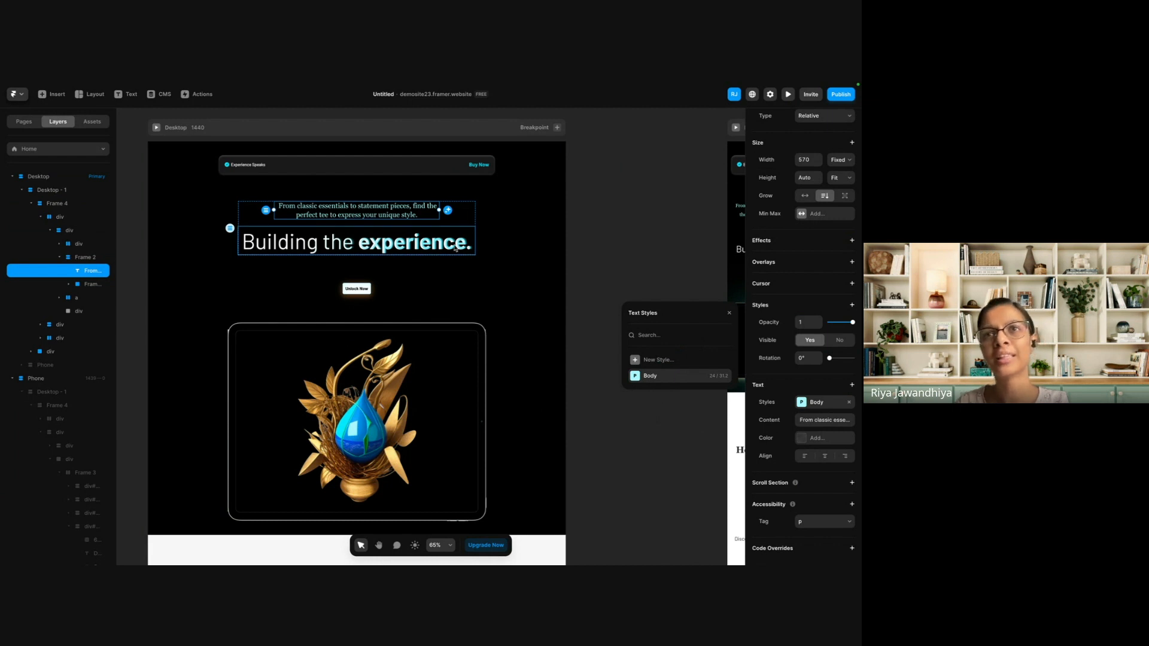
{"action": "left_click", "coordinate": [609, 250]}
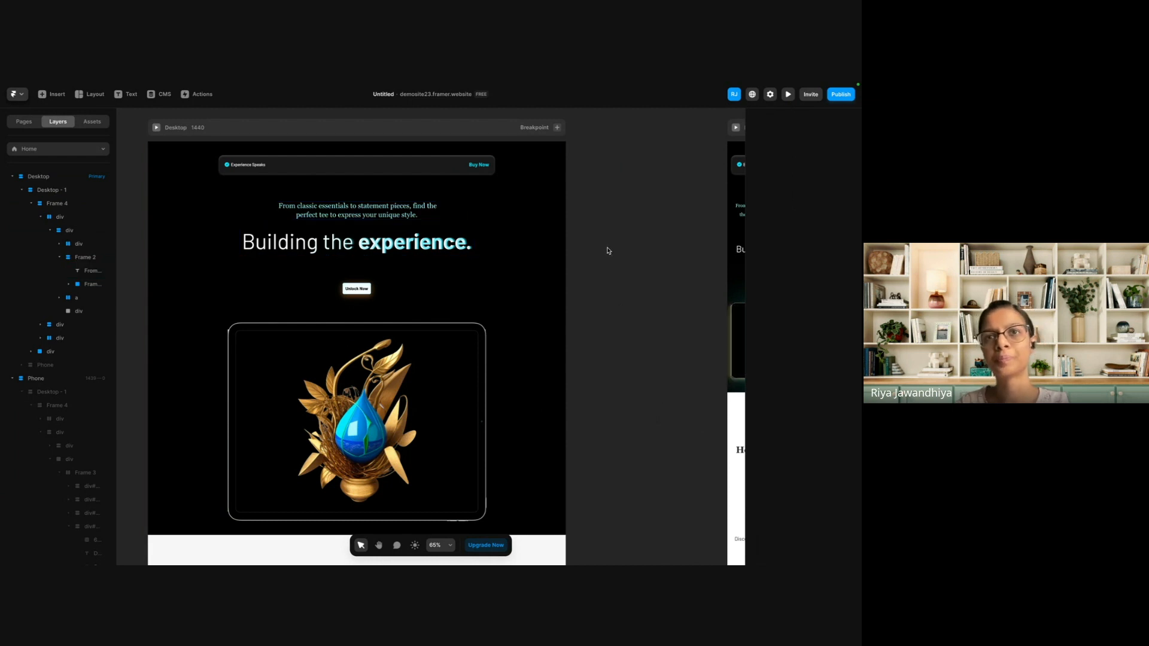
Check the position type options of the outer div of the Desktop hero section.
{"action": "scroll", "coordinate": [608, 250], "scroll_direction": "down", "scroll_amount": 1}
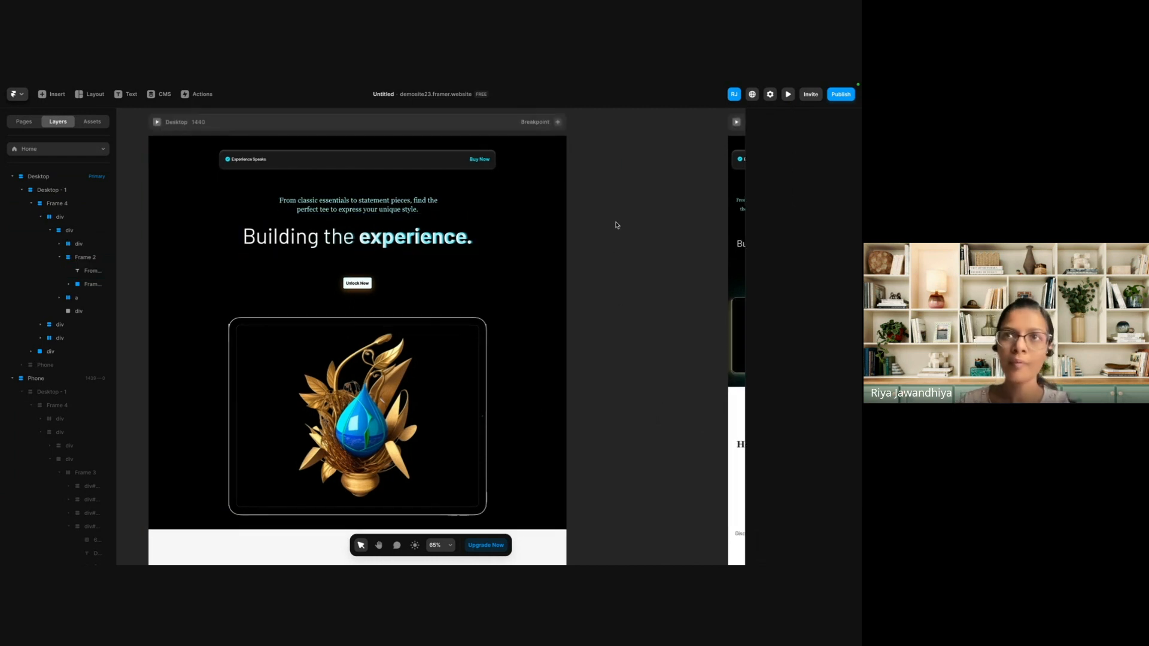
{"action": "scroll", "coordinate": [617, 225], "scroll_direction": "down", "scroll_amount": 3}
{"action": "left_click", "coordinate": [244, 213]}
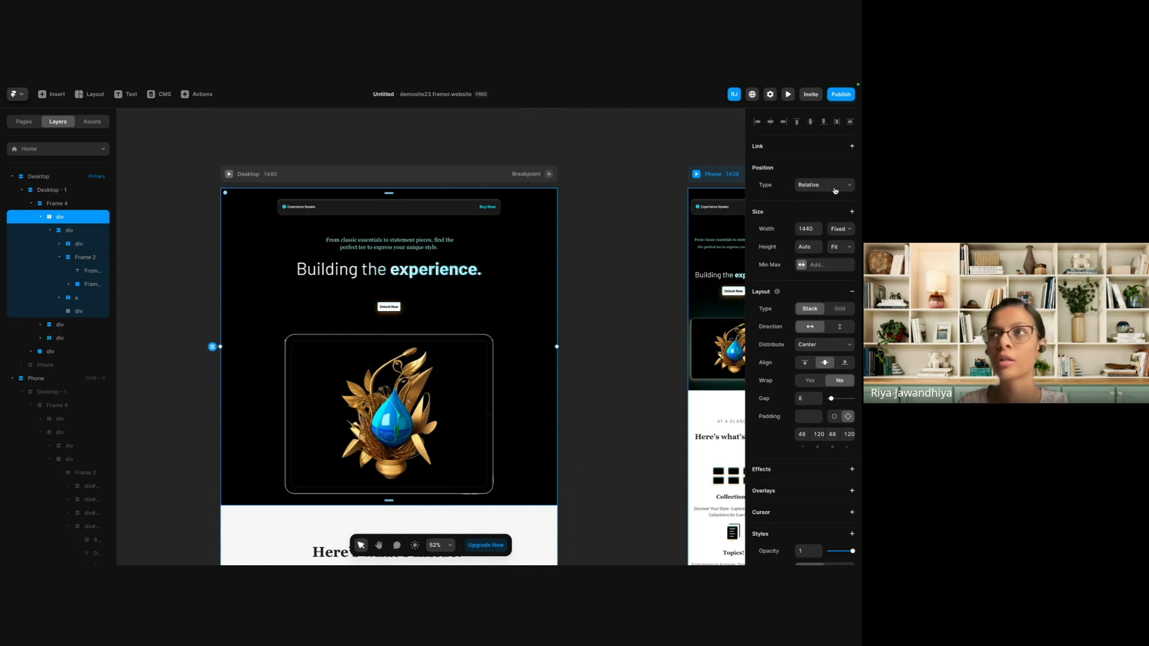
{"action": "left_click", "coordinate": [835, 189]}
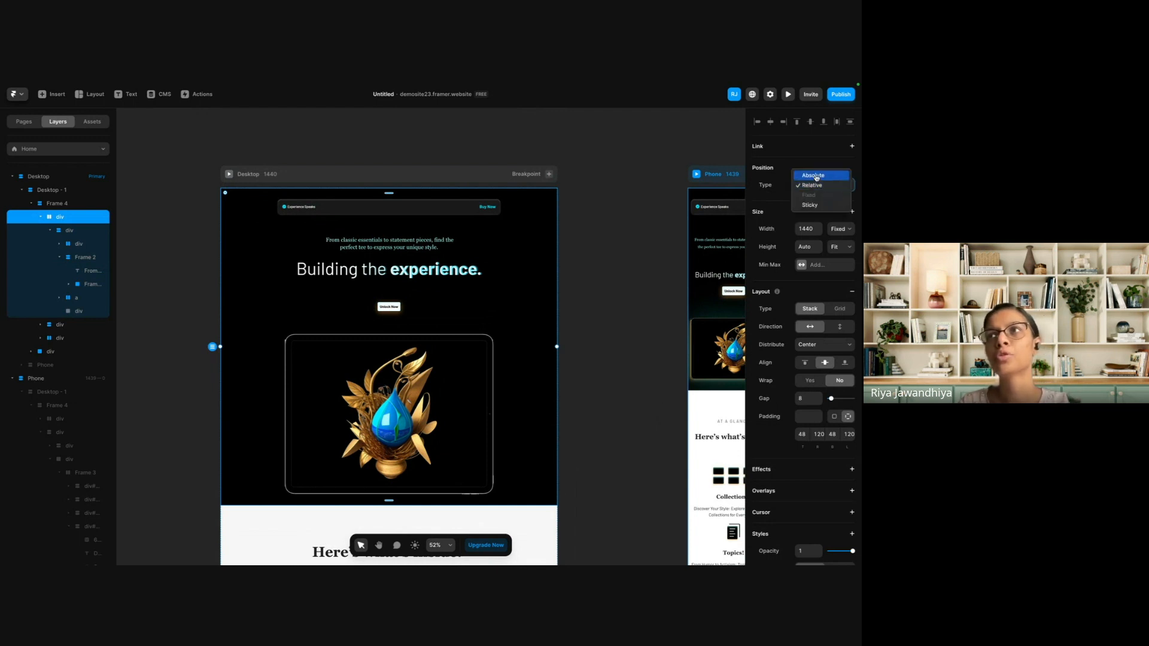
{"action": "left_click", "coordinate": [612, 257]}
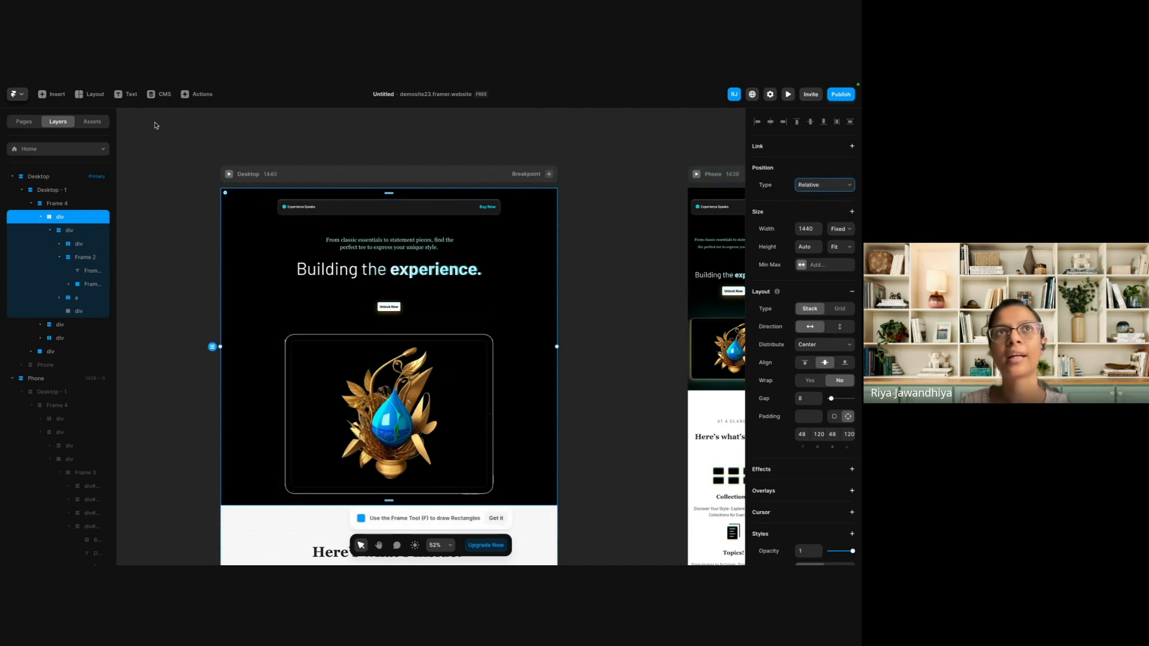
Look through the light and dark Navigation elements available for insertion.
{"action": "left_click", "coordinate": [51, 94]}
{"action": "mouse_move", "coordinate": [90, 283]}
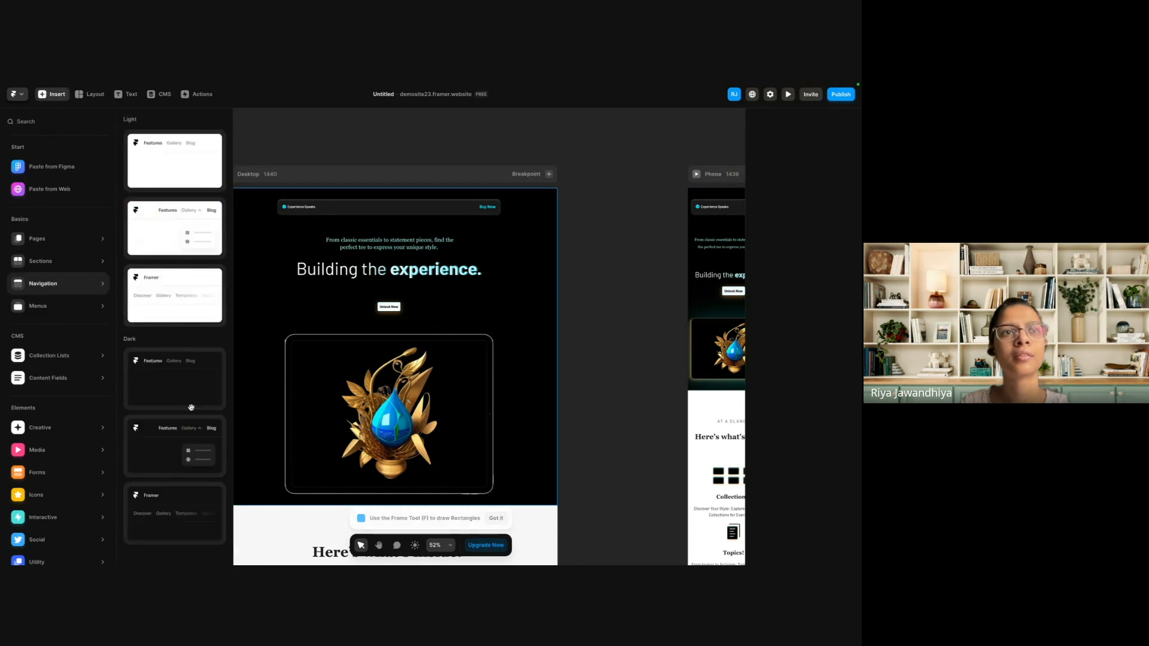
{"action": "left_click", "coordinate": [421, 149]}
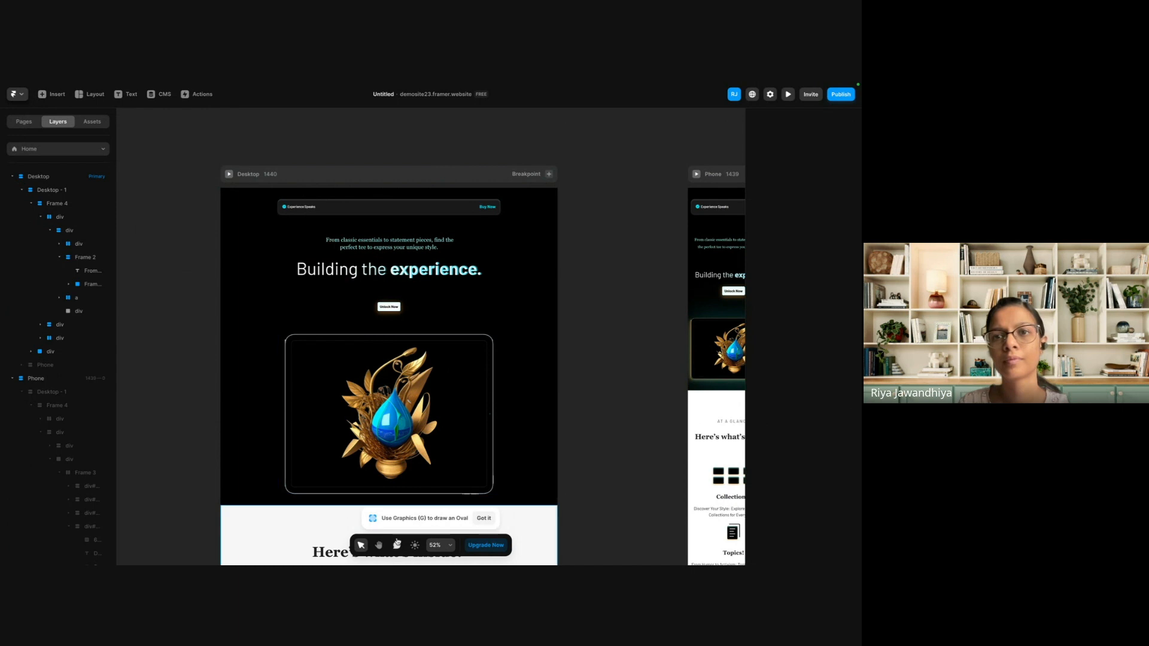
Try a graphic frame about 520 × 346 between the hero button and image, and delete it.
{"action": "left_click", "coordinate": [357, 303]}
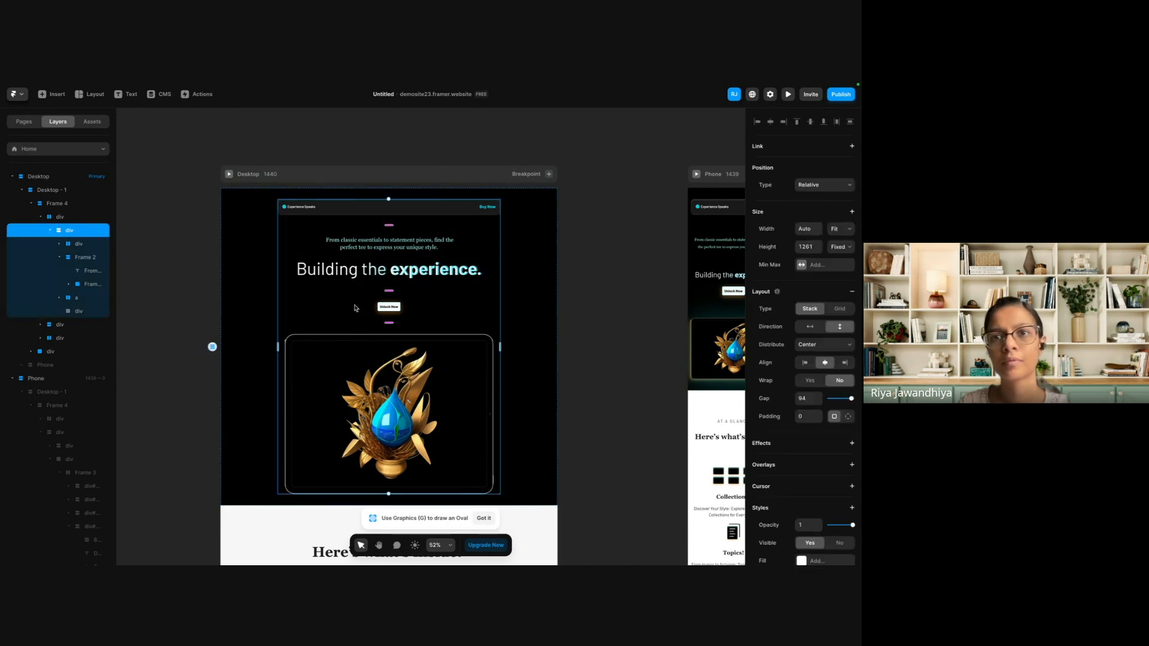
{"action": "left_click", "coordinate": [160, 329]}
{"action": "key", "text": "g"}
{"action": "left_click_drag", "start_coordinate": [353, 311], "coordinate": [475, 391]}
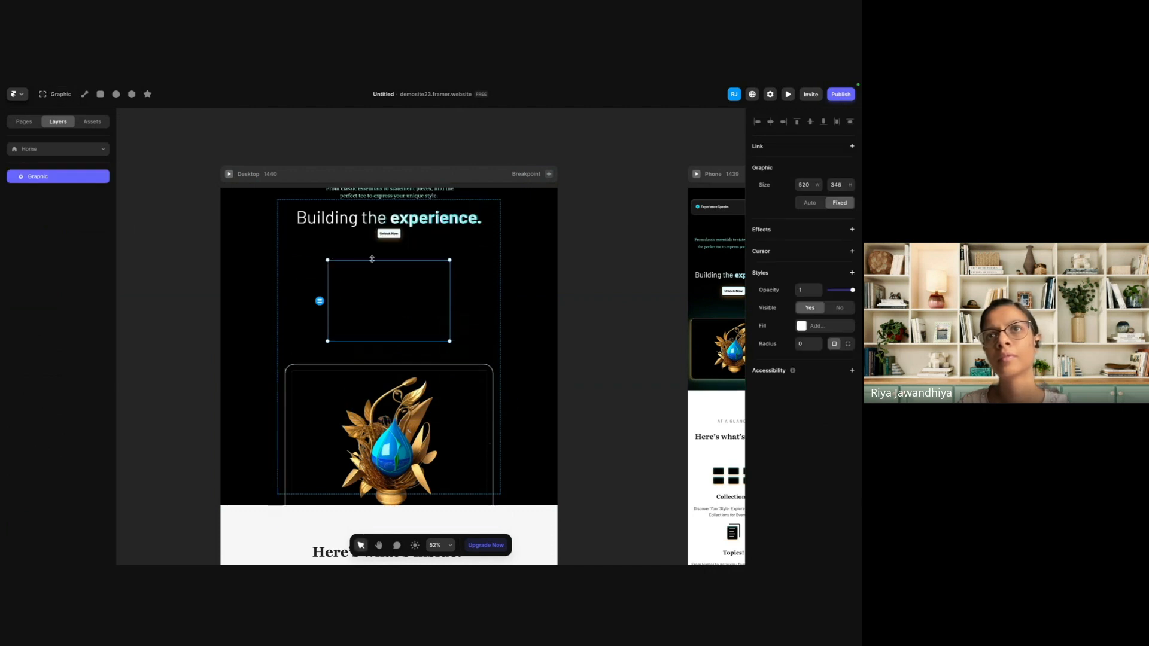
{"action": "left_click", "coordinate": [597, 329]}
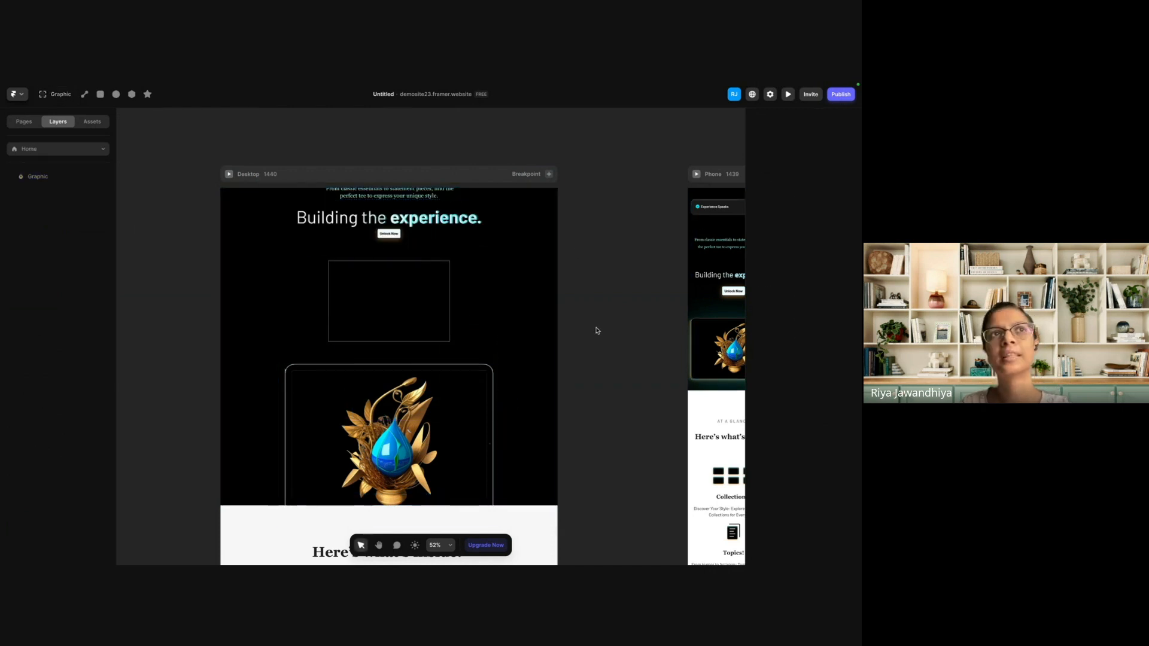
{"action": "left_click", "coordinate": [343, 300]}
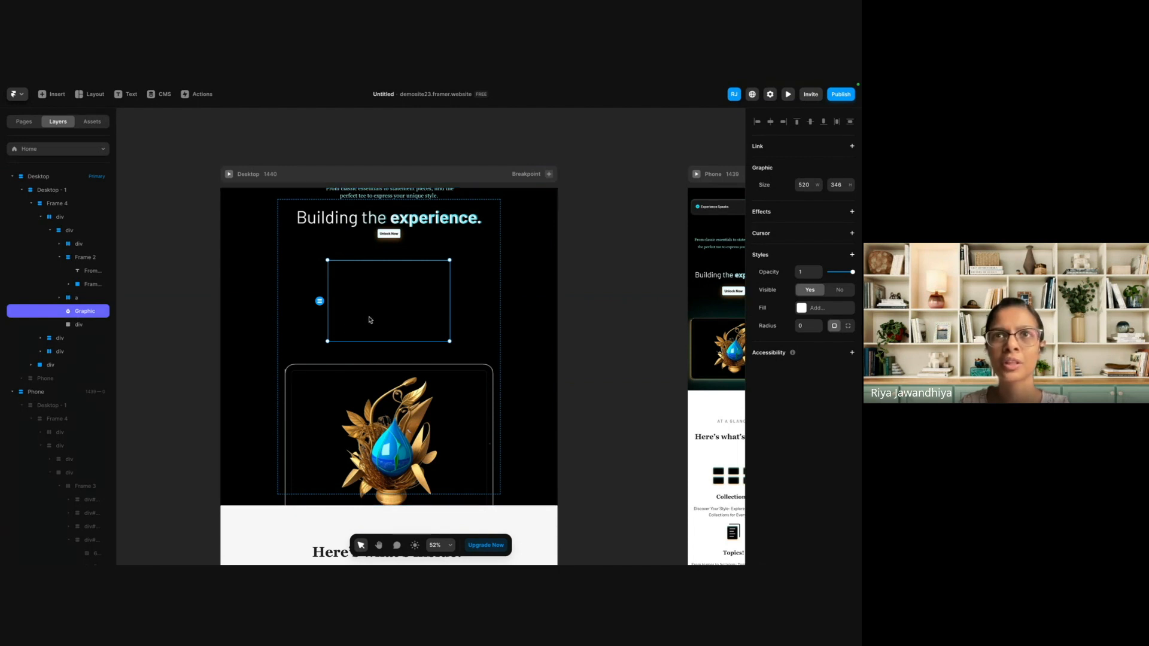
{"action": "key", "text": "Delete"}
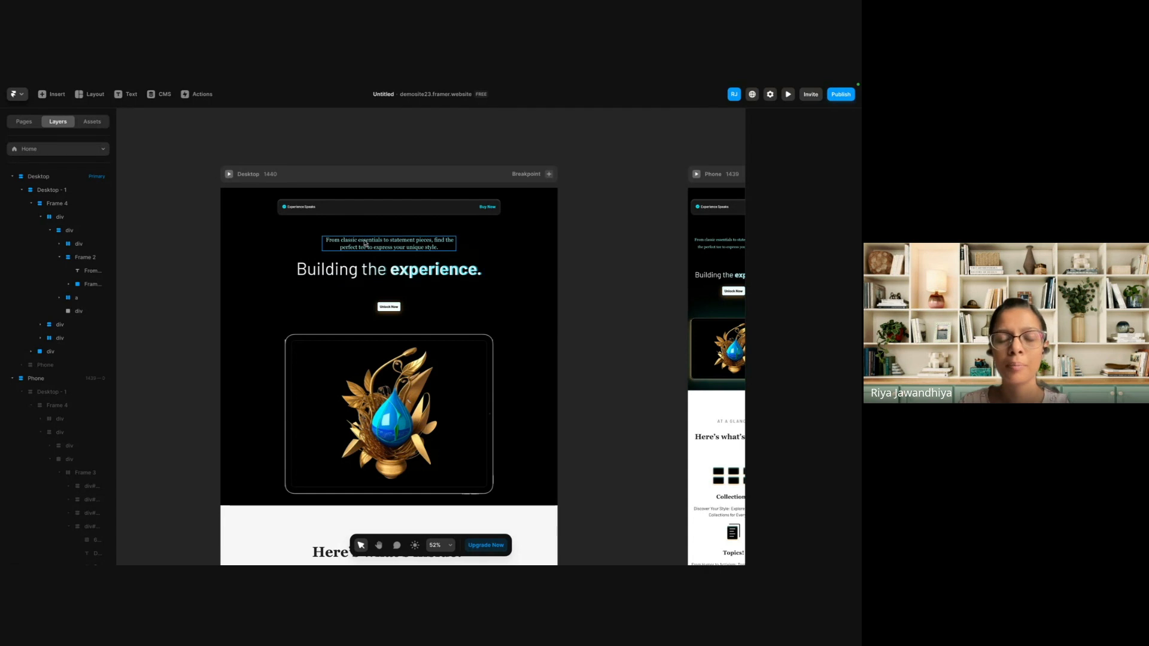
Check the position type options of the hero image div and compare it with its parent div.
{"action": "left_click", "coordinate": [379, 412]}
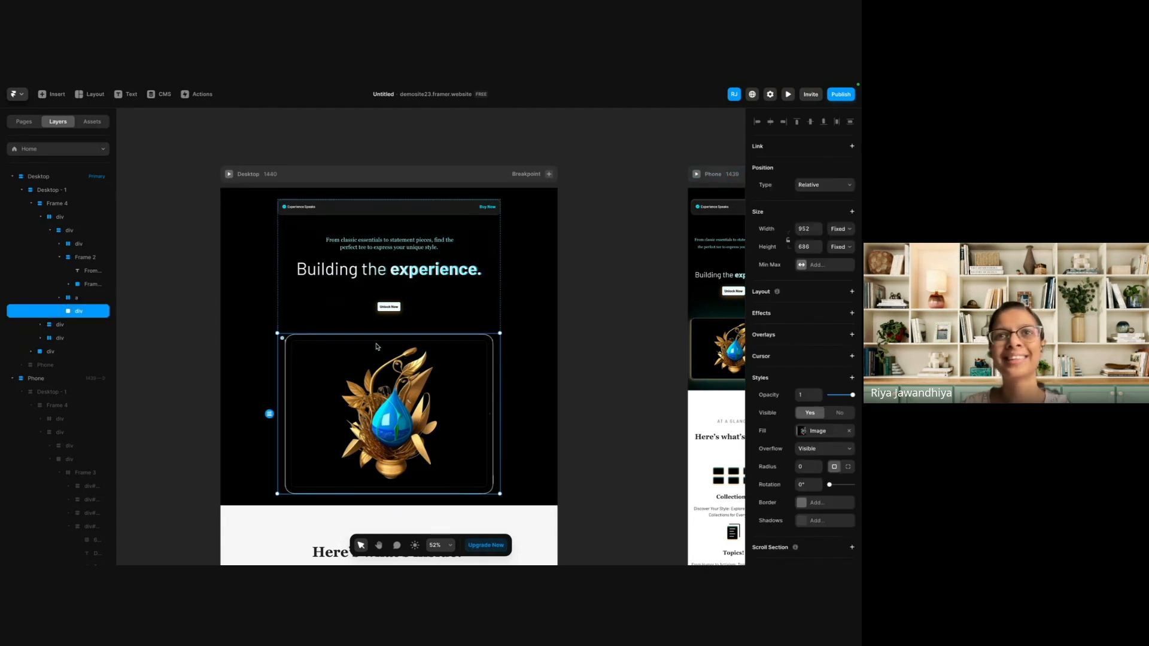
{"action": "left_click", "coordinate": [828, 186]}
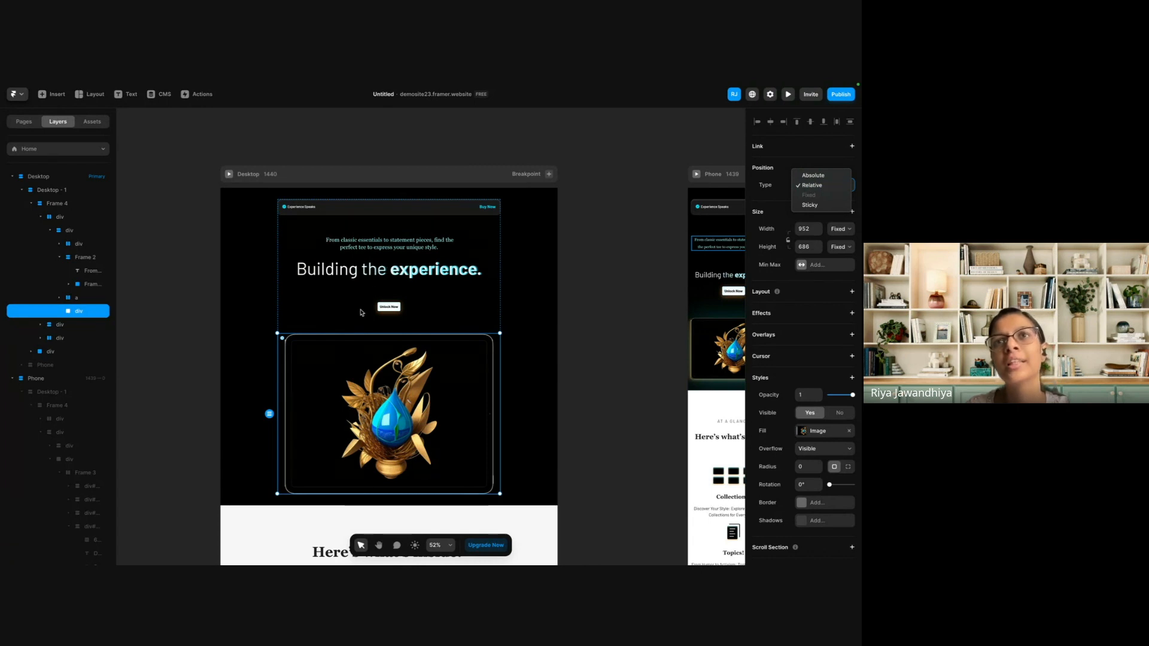
{"action": "left_click", "coordinate": [333, 300]}
{"action": "left_click", "coordinate": [318, 295]}
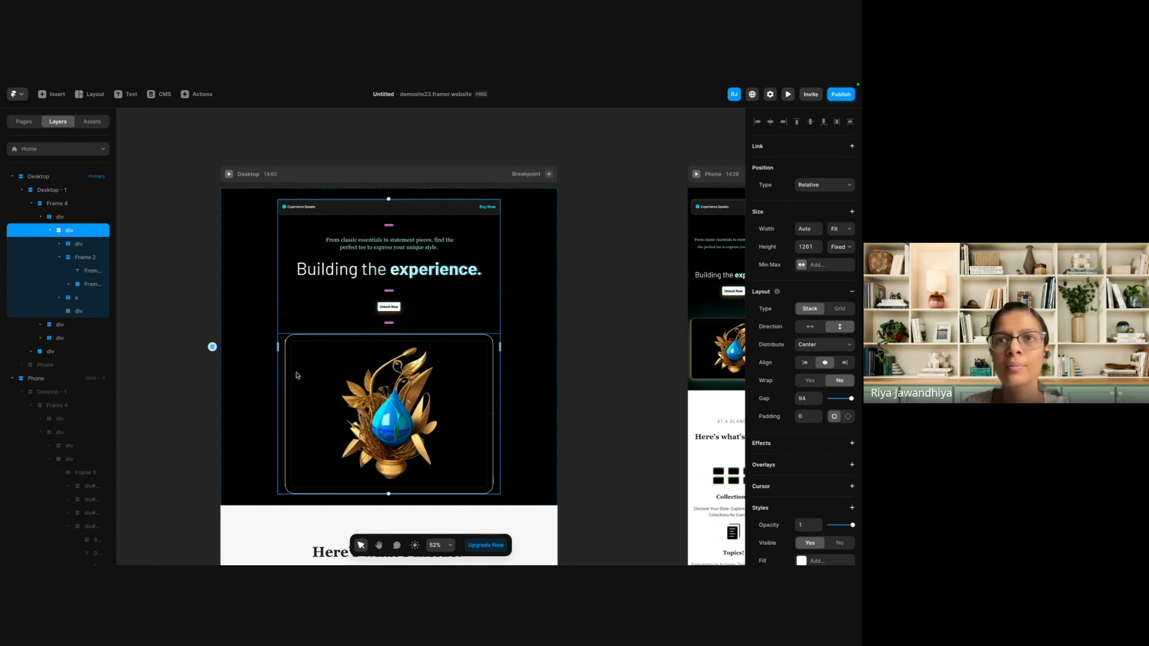
{"action": "left_click", "coordinate": [420, 372]}
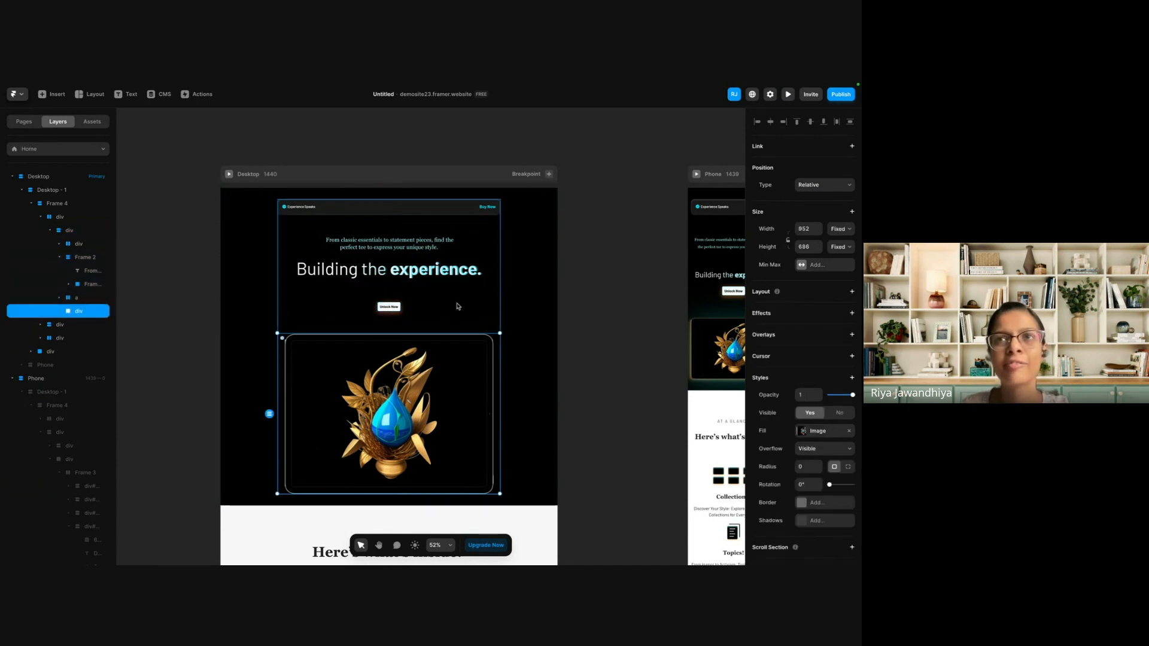
Try adding several blank lines at the end of the Desktop hero tagline, and undo them.
{"action": "left_click", "coordinate": [458, 301]}
{"action": "left_click", "coordinate": [413, 262]}
{"action": "double_click", "coordinate": [413, 247]}
{"action": "left_click", "coordinate": [442, 247]}
{"action": "key", "text": "Return"}
{"action": "key", "text": "Return"}
{"action": "key", "text": "Return"}
{"action": "key", "text": "Return"}
{"action": "key", "text": "Return"}
{"action": "key", "text": "Return"}
{"action": "key", "text": "Return"}
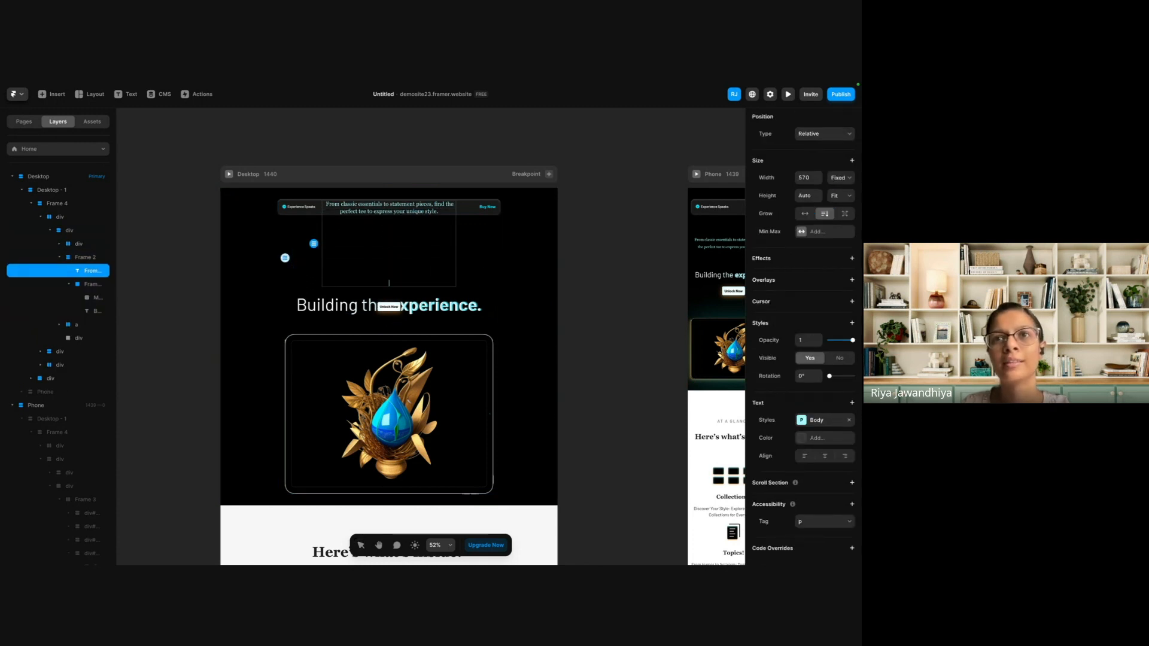
{"action": "key", "text": "Escape"}
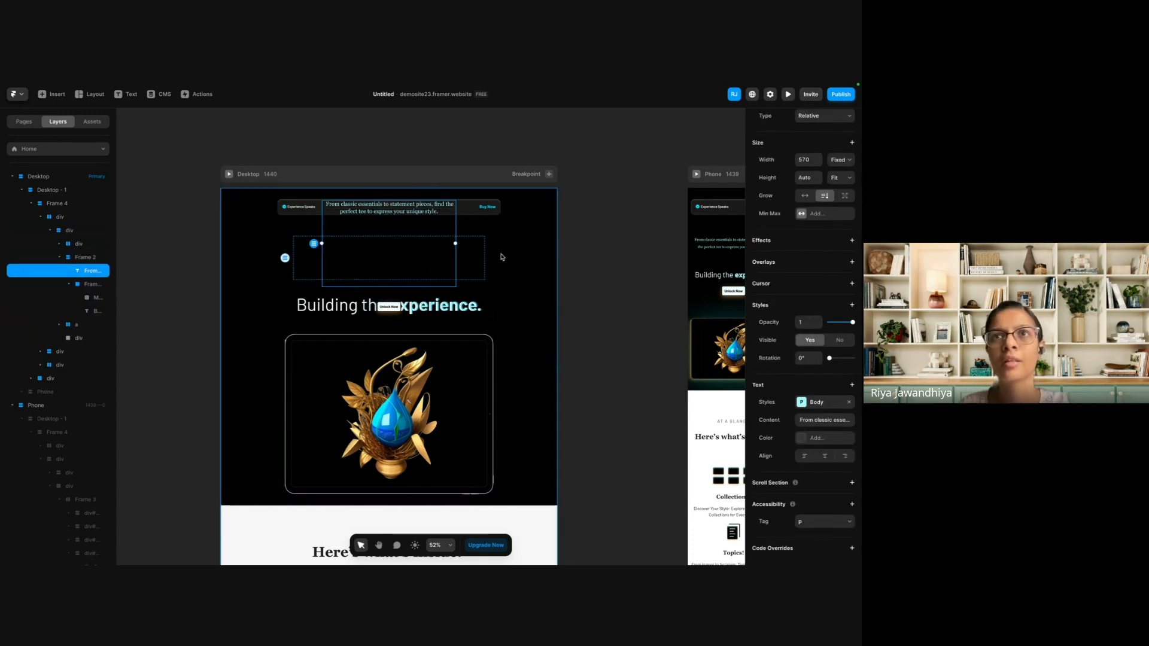
{"action": "key", "text": "ctrl+z"}
{"action": "key", "text": "Escape"}
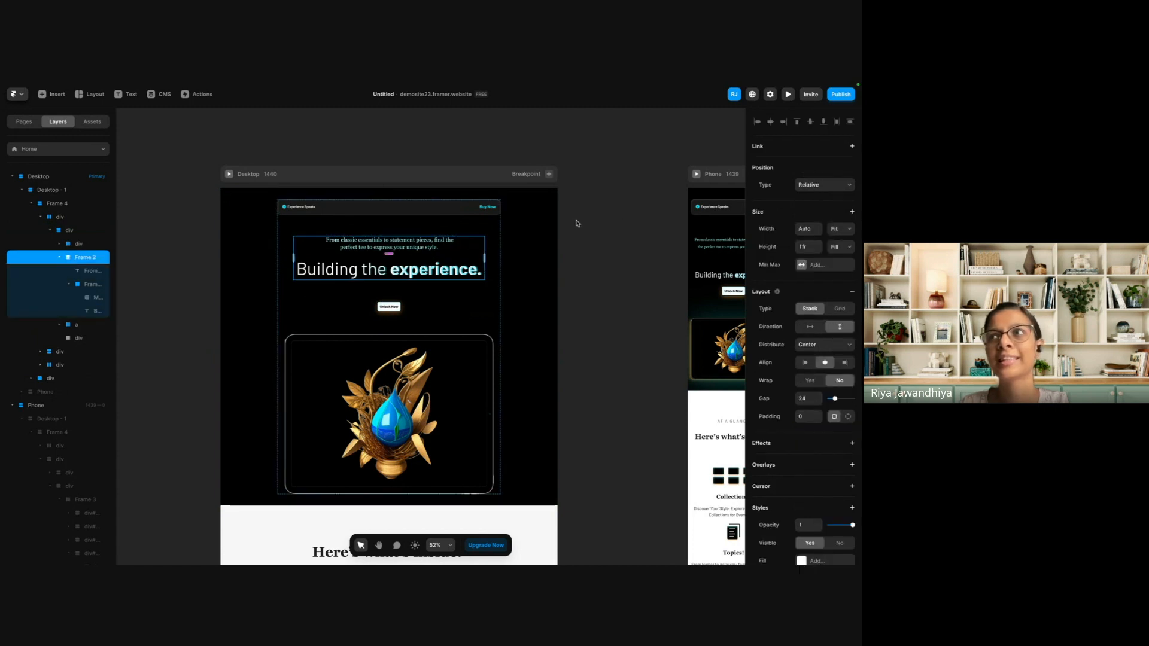
Try a Fit Content height on the hero's text frame, append test lines "erg" and "rfe" to the tagline, and undo it.
{"action": "left_click", "coordinate": [837, 250]}
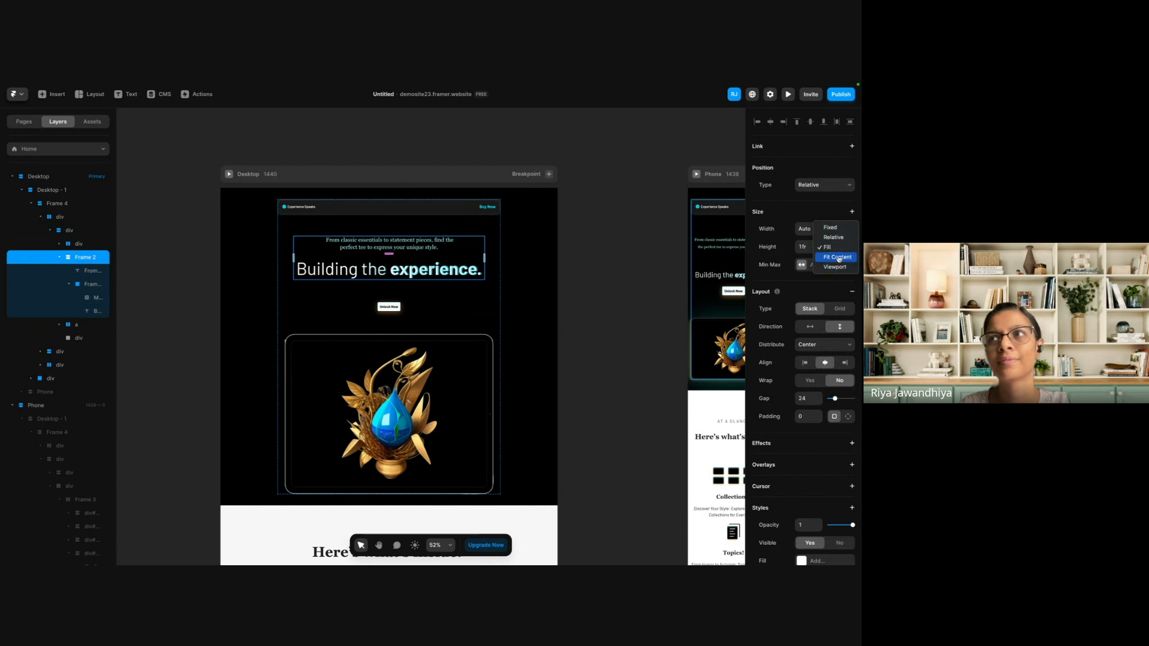
{"action": "left_click", "coordinate": [838, 264]}
{"action": "left_click", "coordinate": [449, 247]}
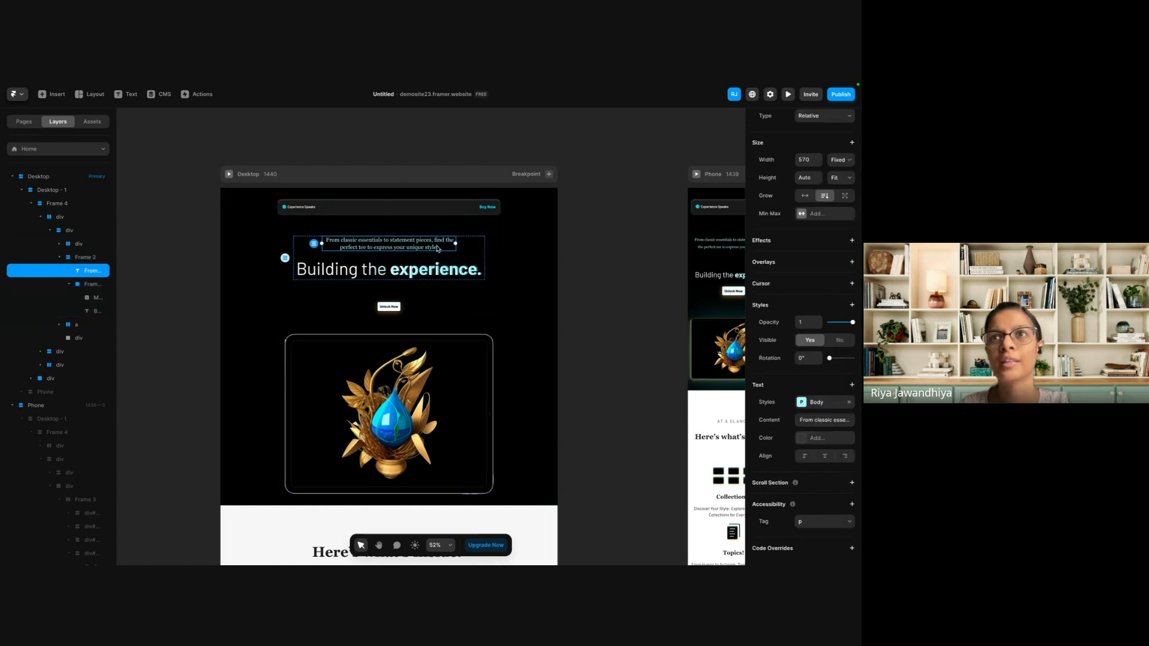
{"action": "type", "text": "erg"}
{"action": "key", "text": "Return"}
{"action": "type", "text": "rfe"}
{"action": "key", "text": "Return"}
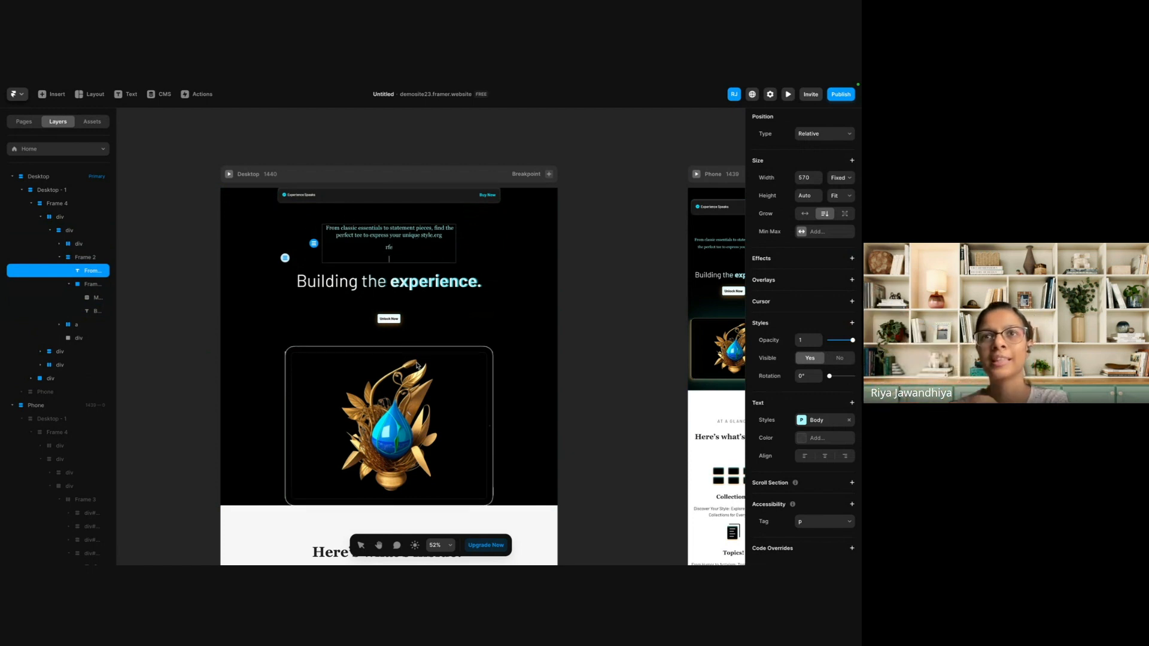
{"action": "left_click", "coordinate": [213, 375]}
{"action": "left_click", "coordinate": [250, 367]}
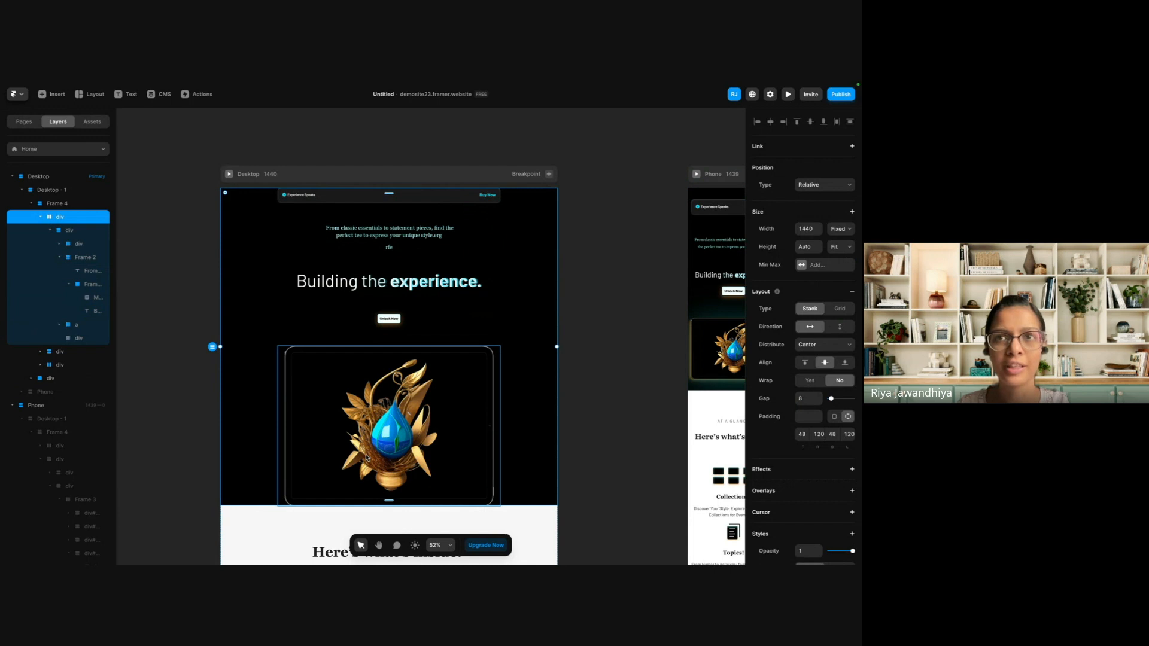
{"action": "left_click", "coordinate": [428, 230]}
{"action": "key", "text": "super+z"}
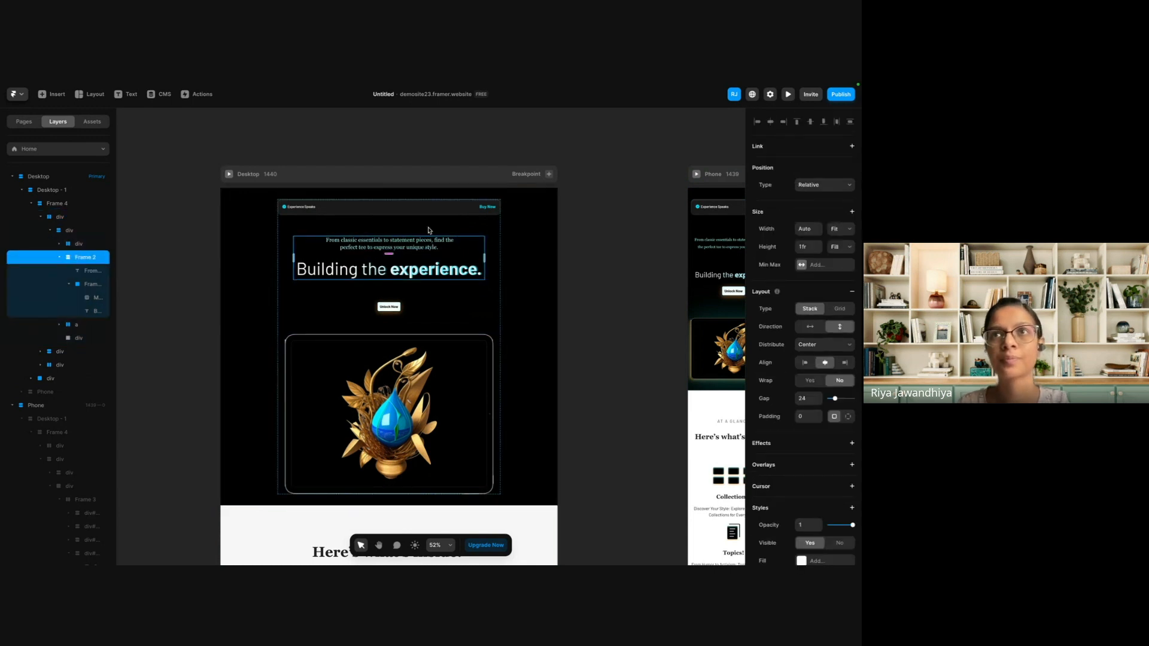
Check the position type options of the Desktop navigation bar.
{"action": "left_click", "coordinate": [619, 270]}
{"action": "left_click", "coordinate": [459, 214]}
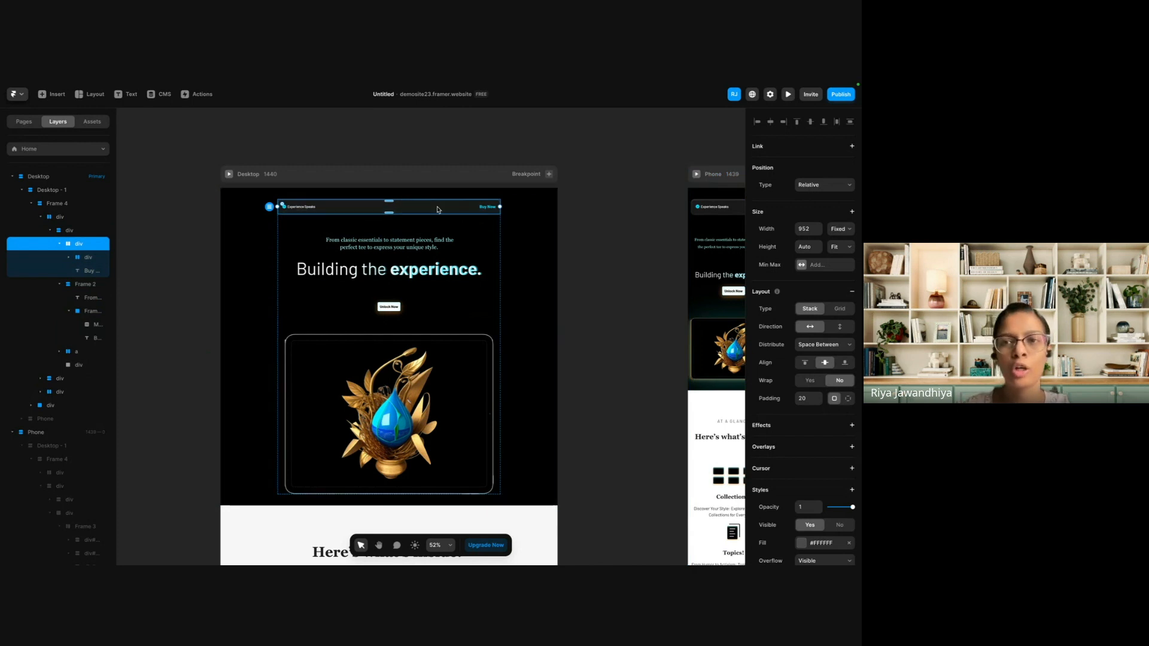
{"action": "left_click", "coordinate": [837, 188]}
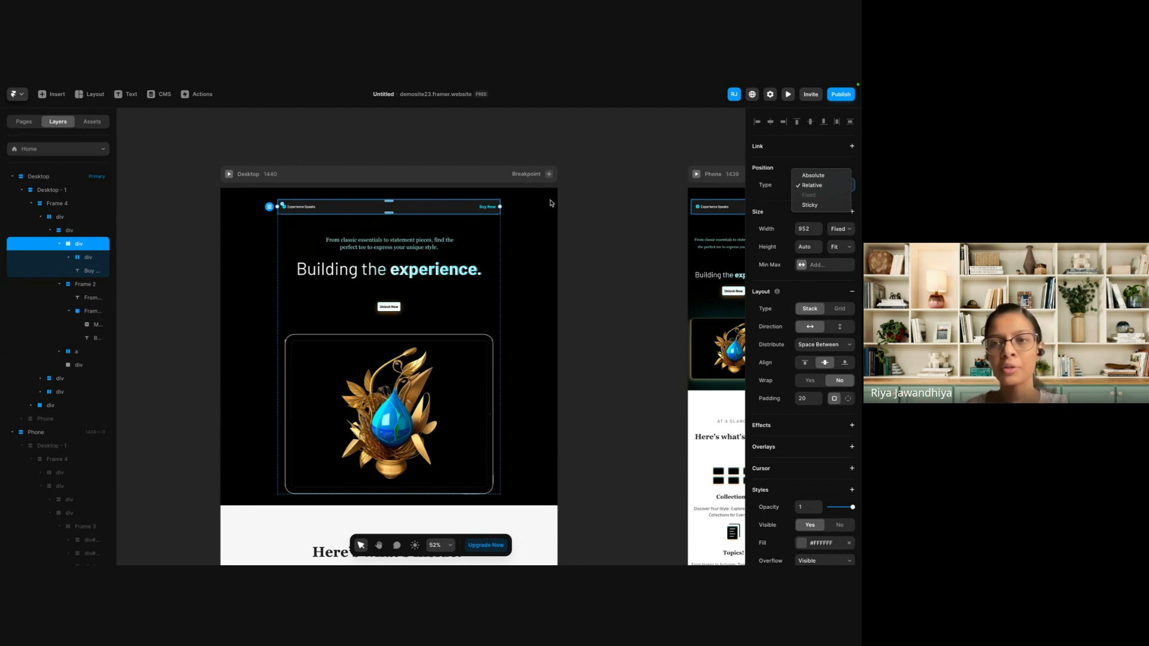
{"action": "left_click", "coordinate": [619, 349]}
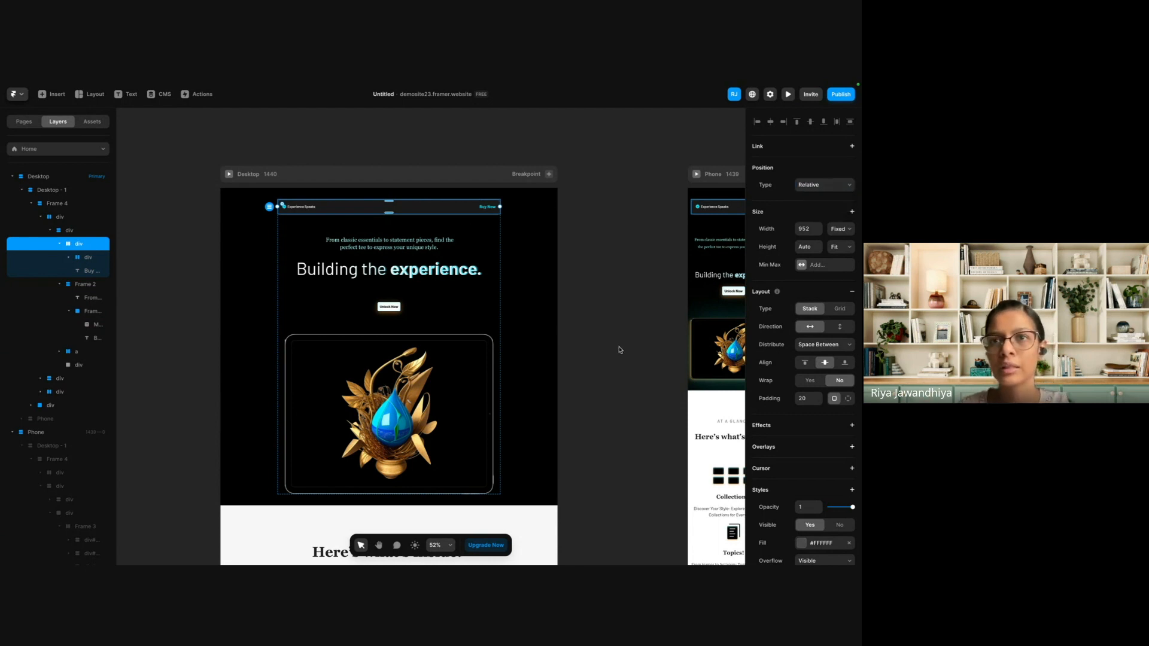
{"action": "left_click", "coordinate": [619, 349]}
Look over the Desktop and Phone layouts from the hero to the "Here's what's inside." section.
{"action": "scroll", "coordinate": [620, 350], "scroll_direction": "down", "scroll_amount": 3}
{"action": "scroll", "coordinate": [619, 350], "scroll_direction": "down", "scroll_amount": 2}
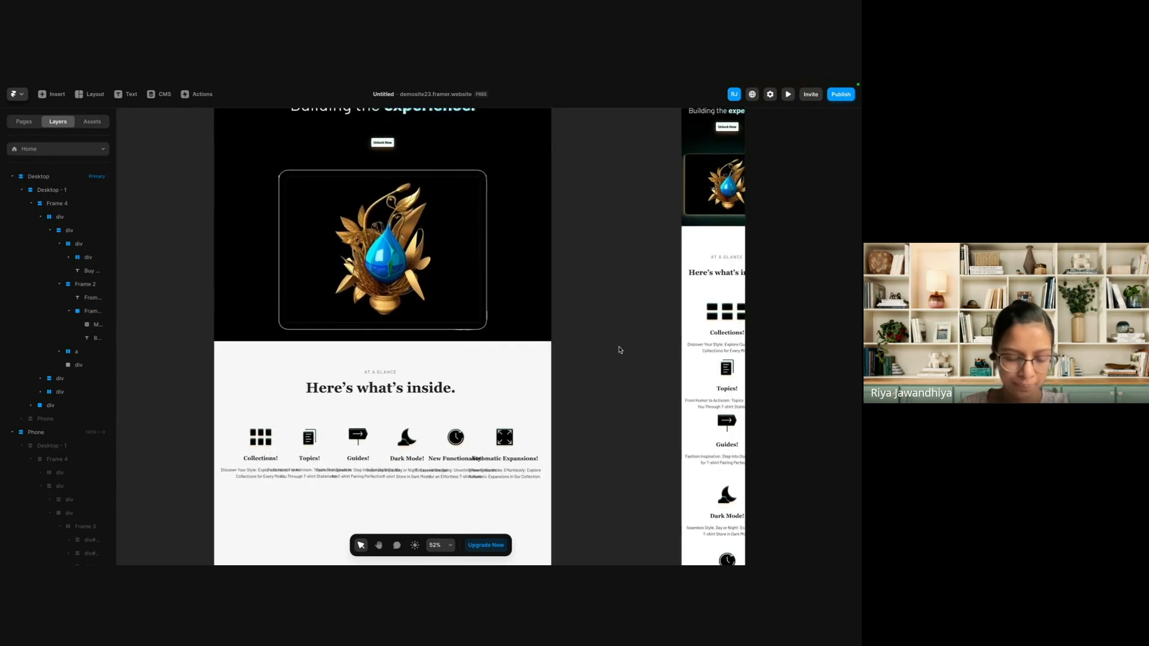
{"action": "scroll", "coordinate": [448, 321], "scroll_direction": "down", "scroll_amount": 1}
{"action": "scroll", "coordinate": [448, 320], "scroll_direction": "down", "scroll_amount": 2, "text": "ctrl"}
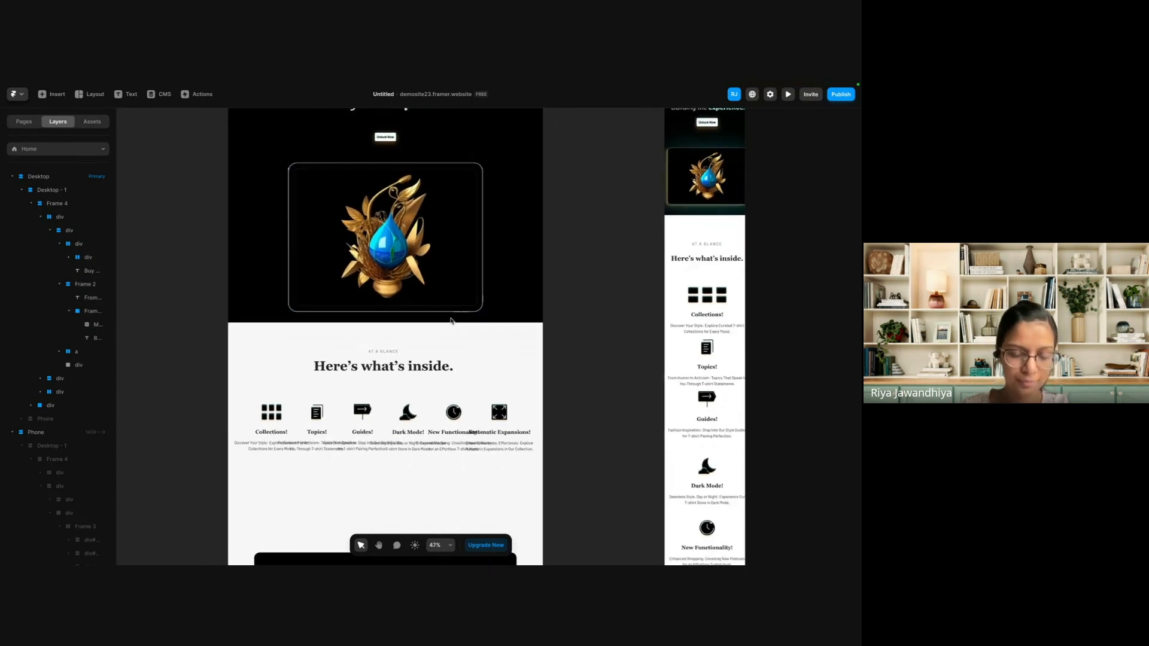
{"action": "scroll", "coordinate": [448, 321], "scroll_direction": "up", "scroll_amount": 5}
{"action": "scroll", "coordinate": [418, 287], "scroll_direction": "down", "scroll_amount": 1}
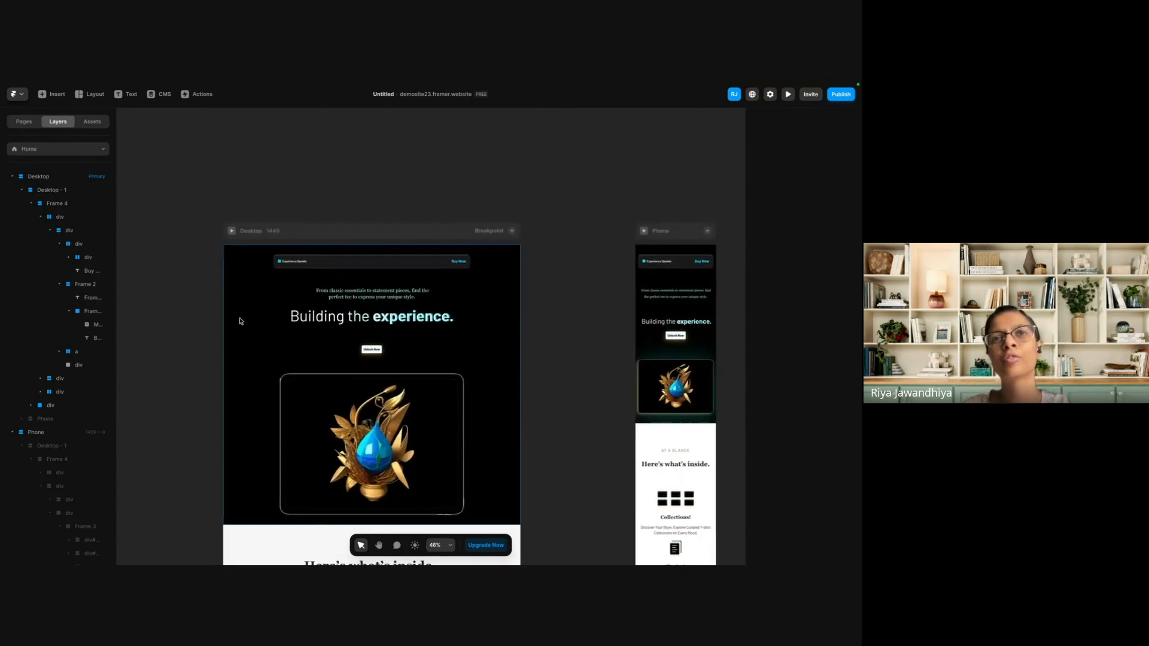
{"action": "left_click", "coordinate": [240, 322]}
{"action": "left_click", "coordinate": [141, 259]}
{"action": "scroll", "coordinate": [142, 259], "scroll_direction": "down", "scroll_amount": 3}
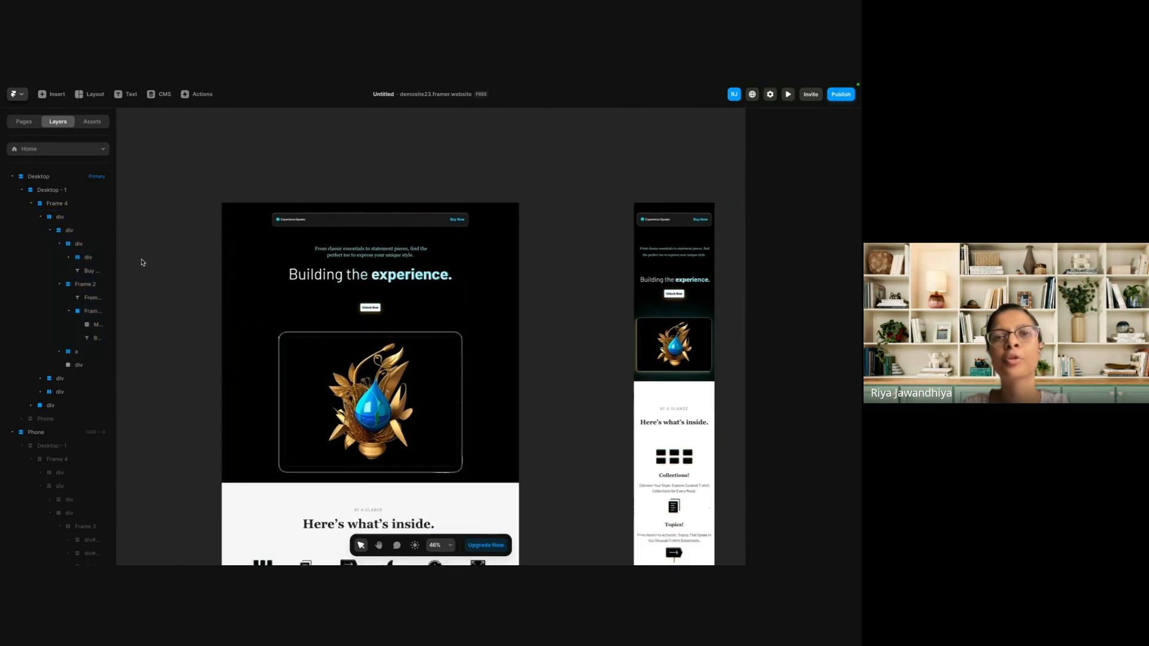
Add a stack layout with horizontal direction to the div around the feature cards in the Desktop "Here's what's inside." section.
{"action": "left_click", "coordinate": [239, 429]}
{"action": "scroll", "coordinate": [239, 426], "scroll_direction": "down", "scroll_amount": 4}
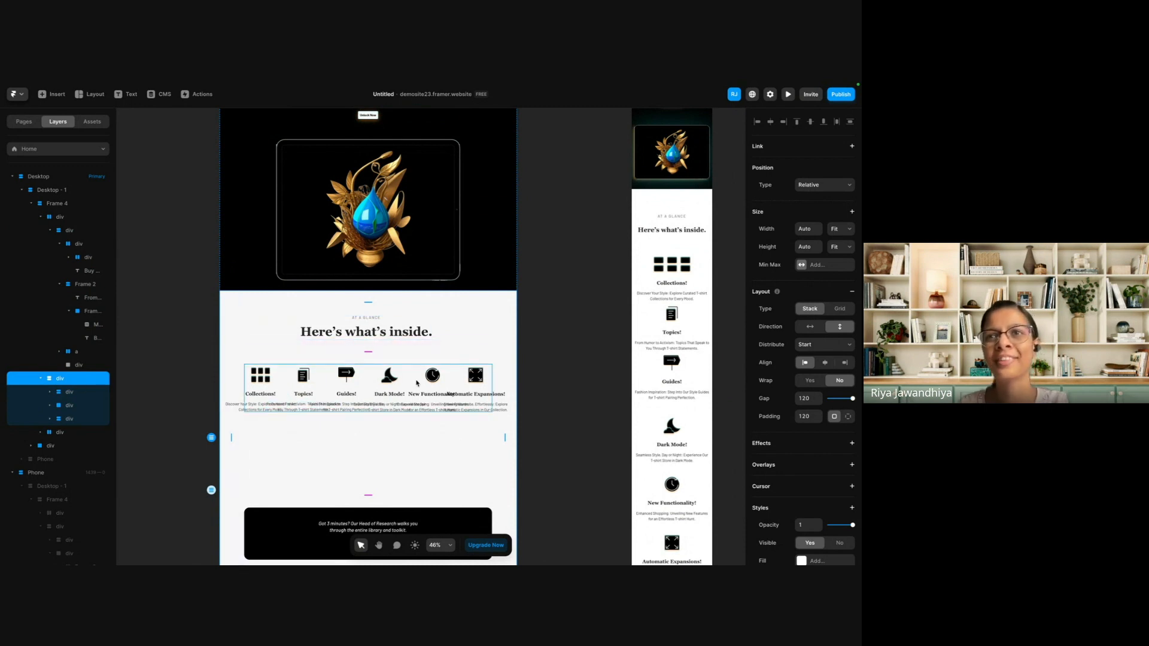
{"action": "left_click", "coordinate": [454, 444]}
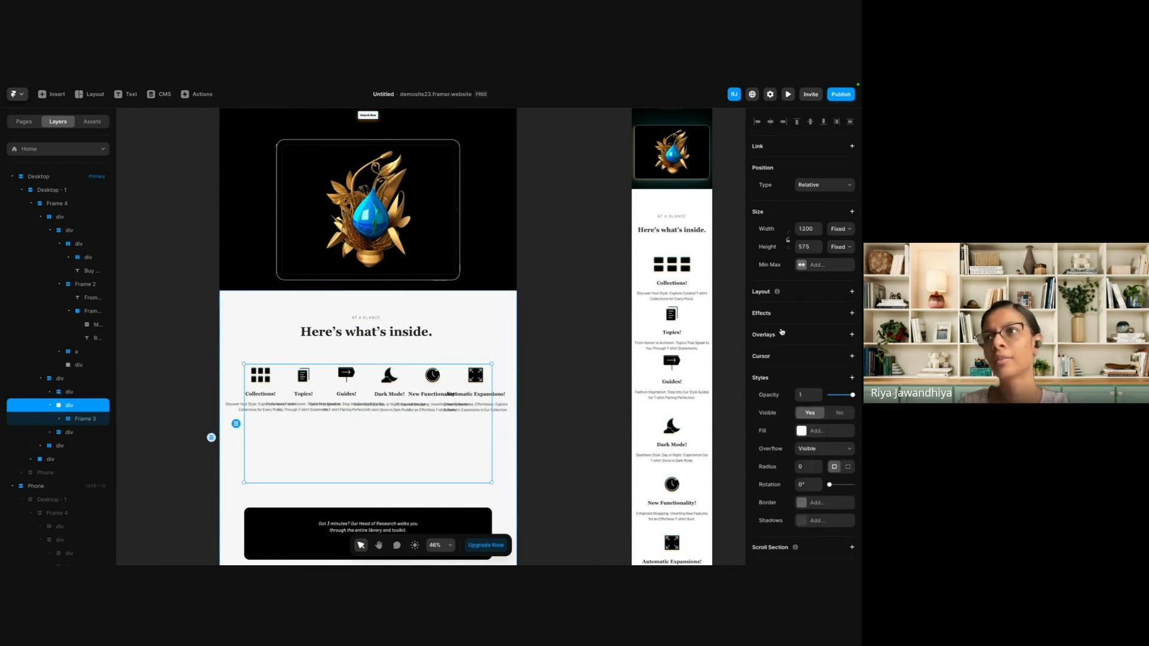
{"action": "left_click", "coordinate": [803, 295]}
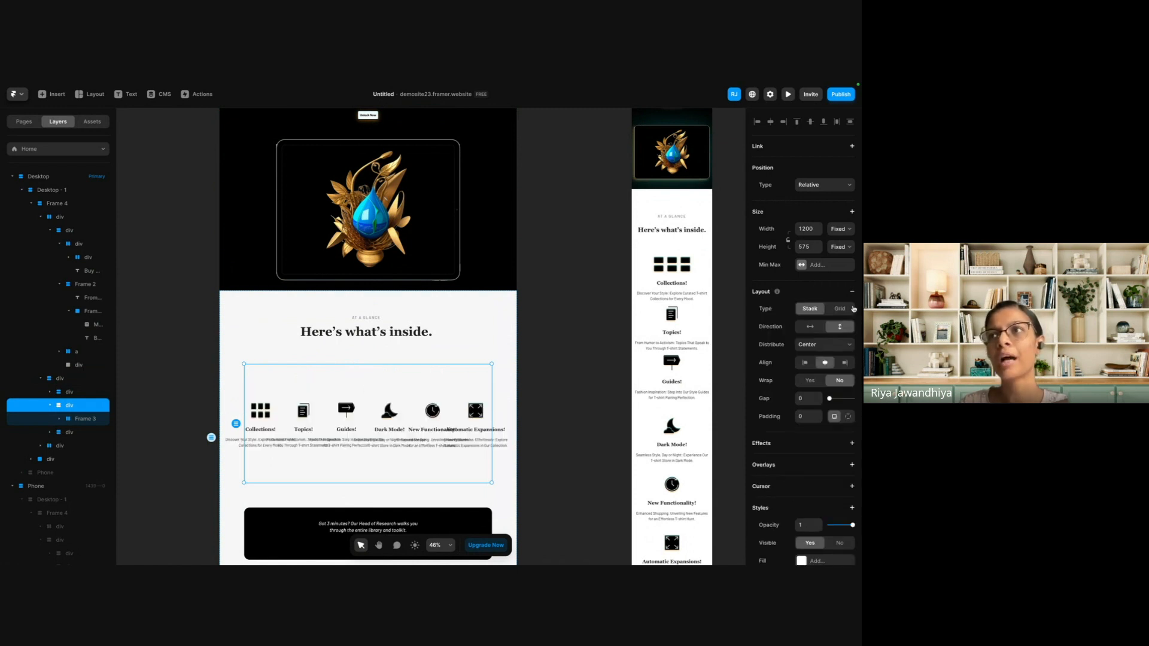
{"action": "left_click", "coordinate": [810, 327]}
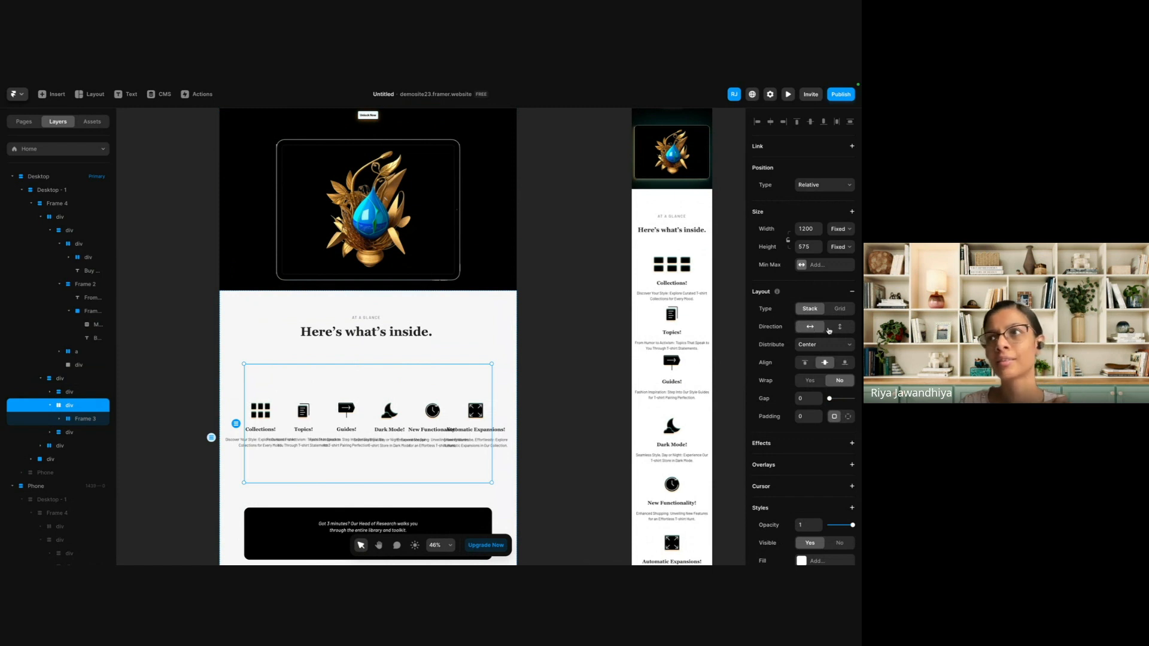
Remove the inner stack wrapper, Frame 3, so the feature cards sit directly in the outer div.
{"action": "left_click", "coordinate": [405, 420]}
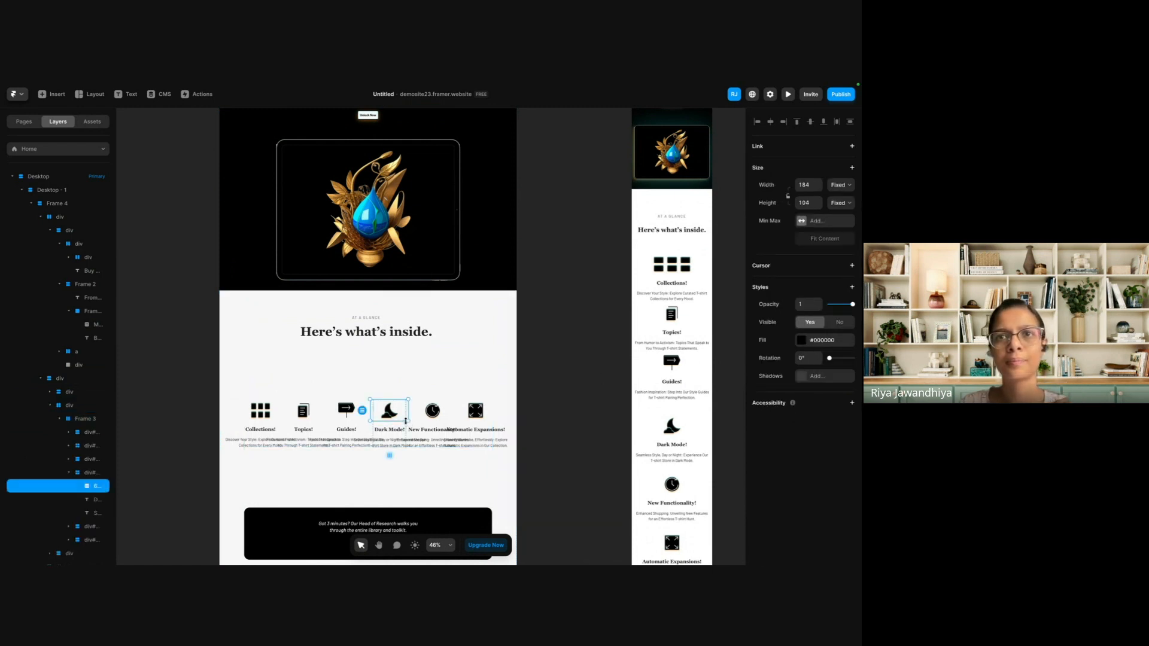
{"action": "left_click", "coordinate": [83, 419]}
{"action": "right_click", "coordinate": [85, 421]}
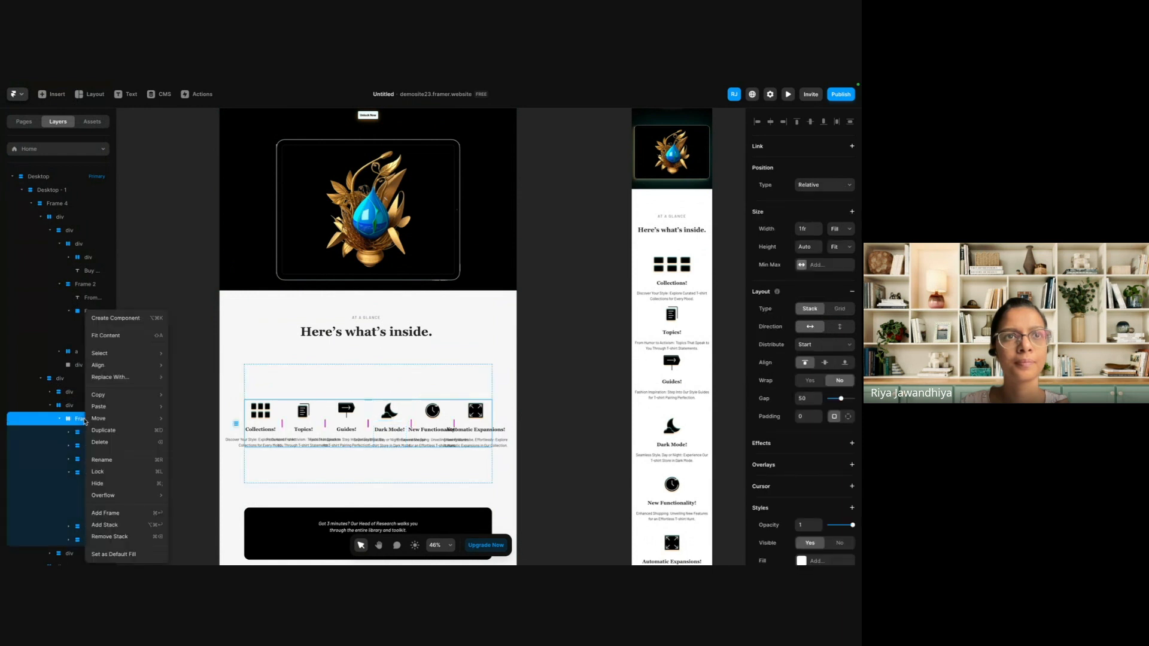
{"action": "left_click", "coordinate": [132, 538]}
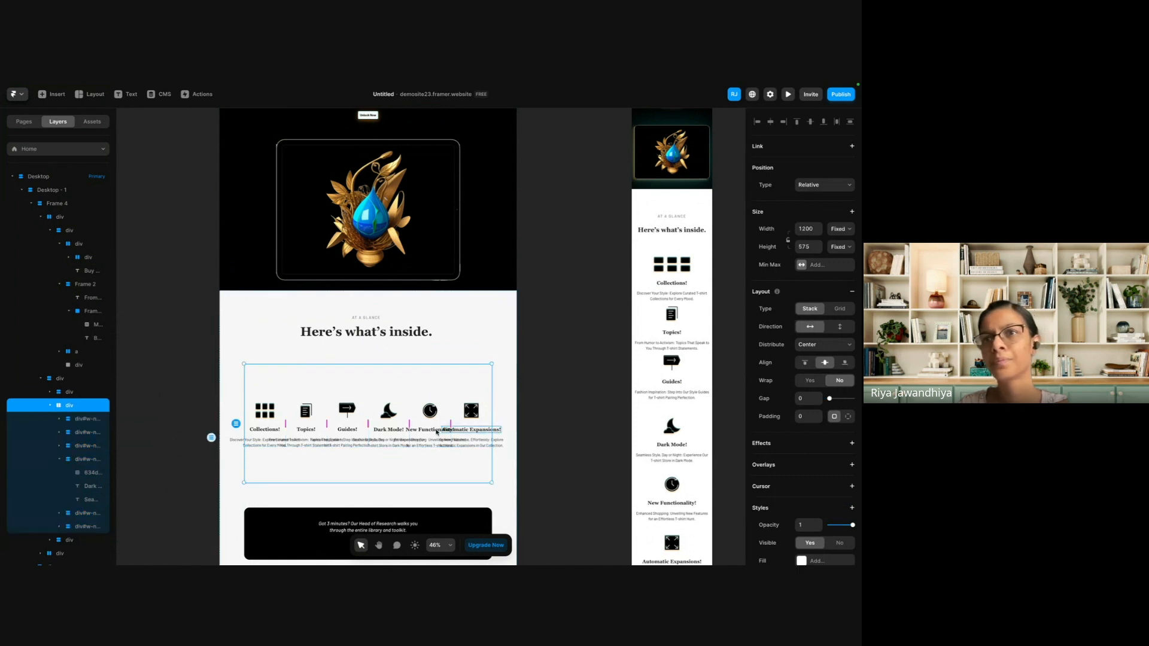
Widen the gap between the feature cards to about 146 and set their container's width to Fill.
{"action": "left_click_drag", "start_coordinate": [408, 424], "coordinate": [439, 430]}
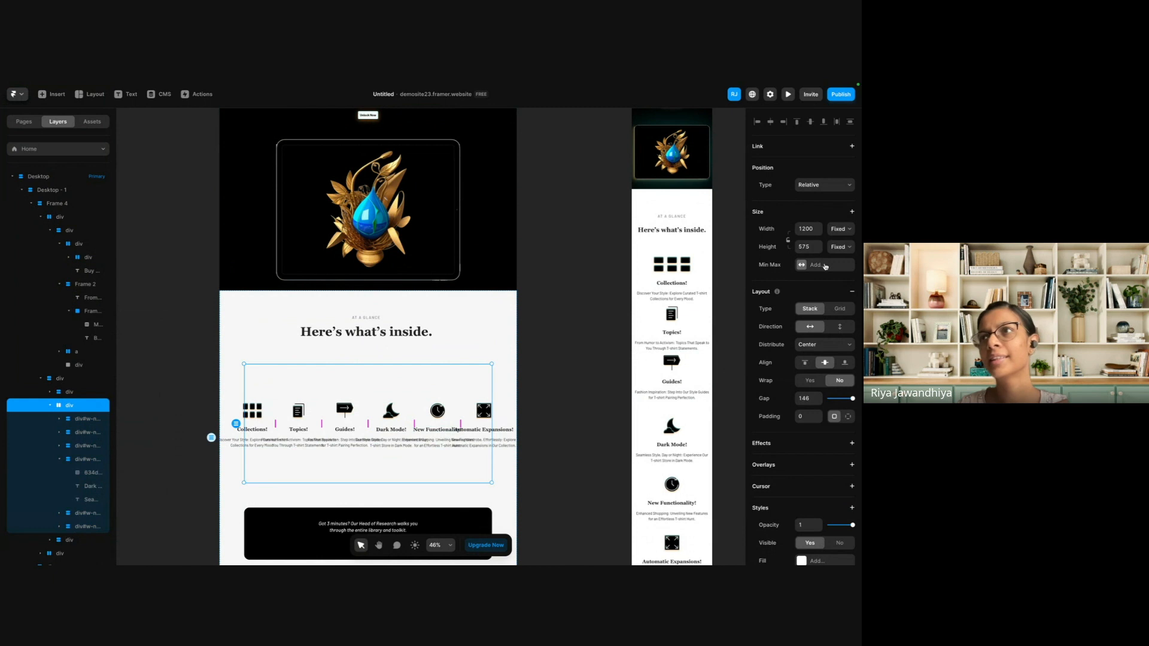
{"action": "left_click", "coordinate": [839, 228]}
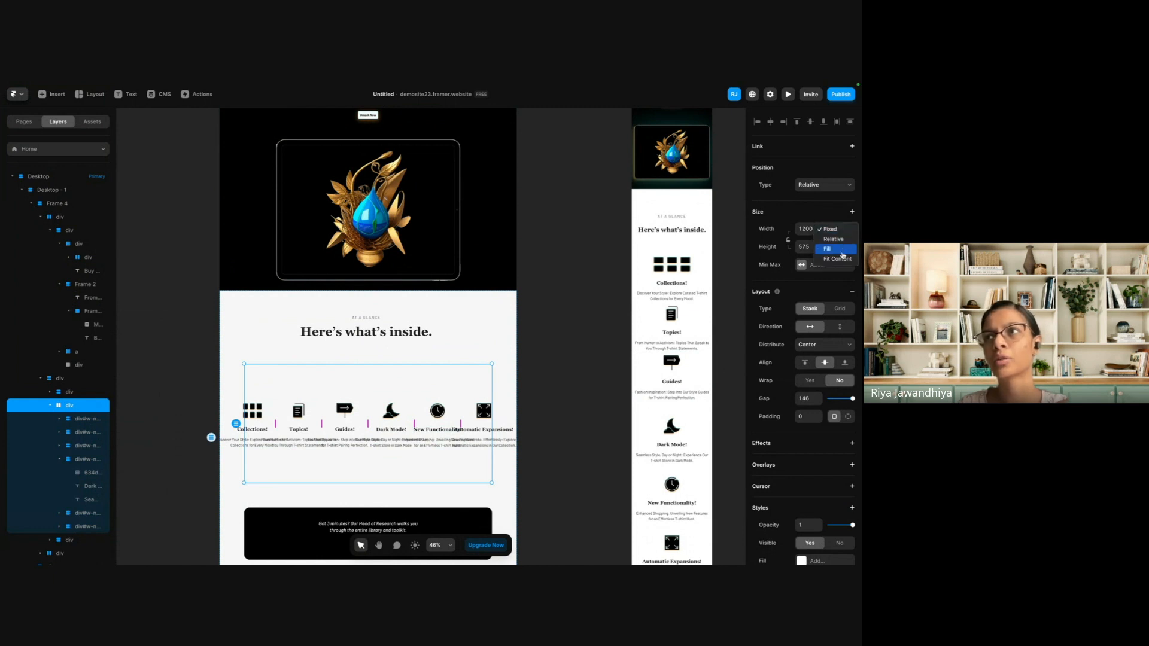
{"action": "left_click", "coordinate": [840, 249]}
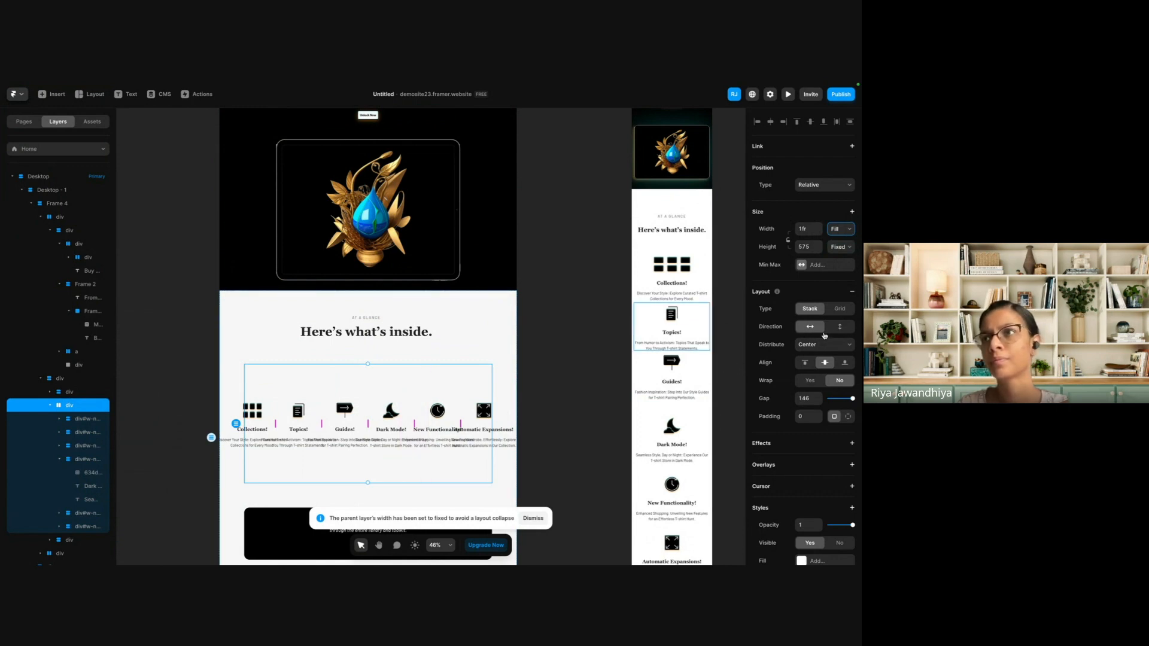
Change the feature cards' layout to a grid with a gap of about 34 and 3 columns.
{"action": "left_click", "coordinate": [840, 309]}
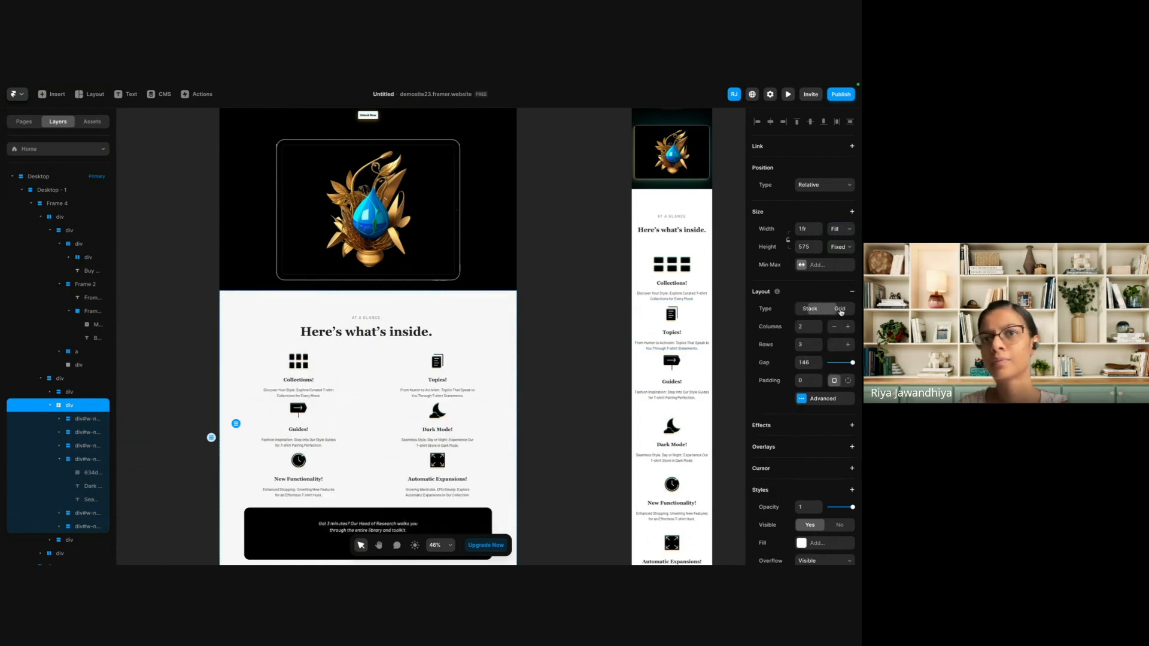
{"action": "scroll", "coordinate": [738, 376], "scroll_direction": "down", "scroll_amount": 1}
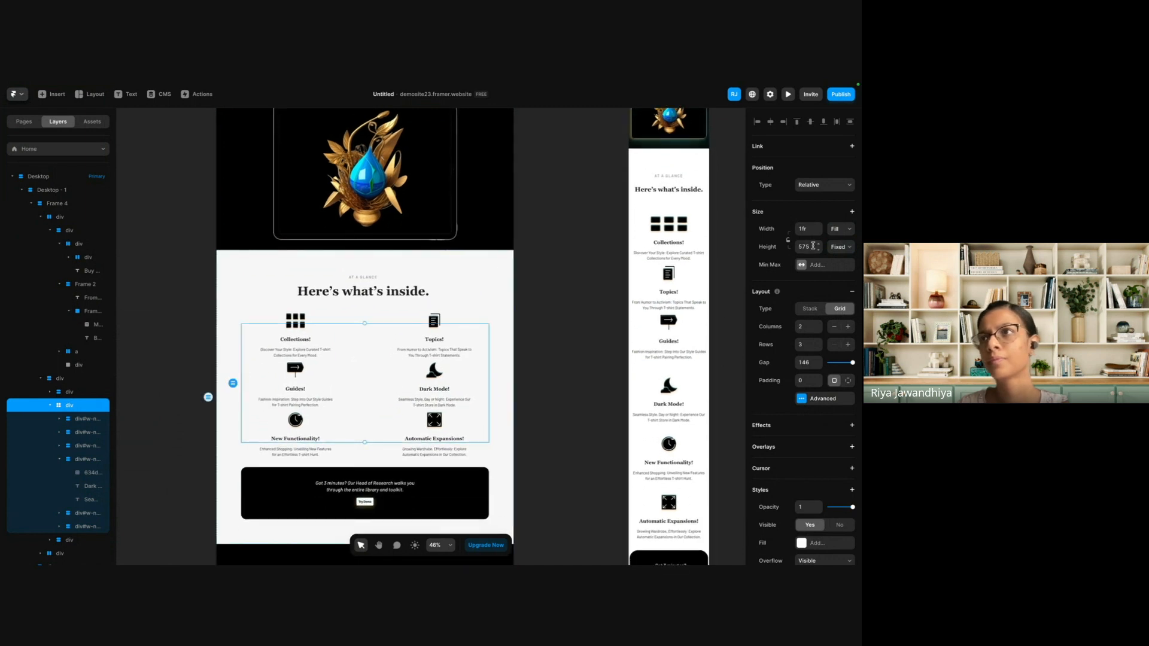
{"action": "left_click", "coordinate": [834, 364]}
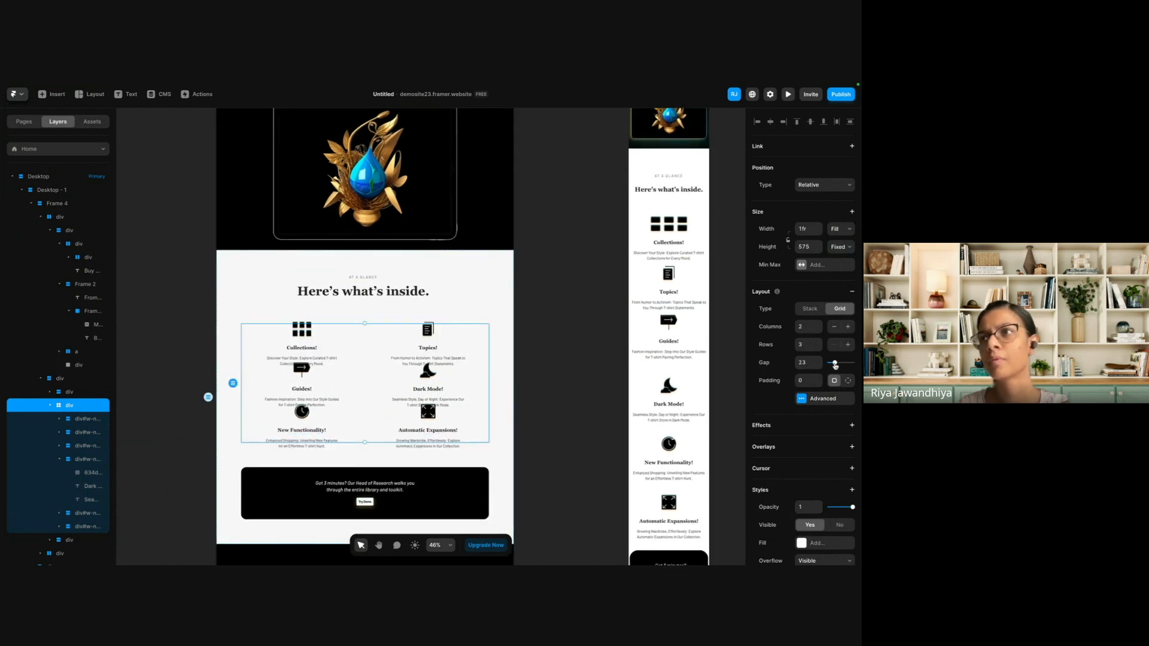
{"action": "left_click_drag", "start_coordinate": [835, 365], "coordinate": [794, 366]}
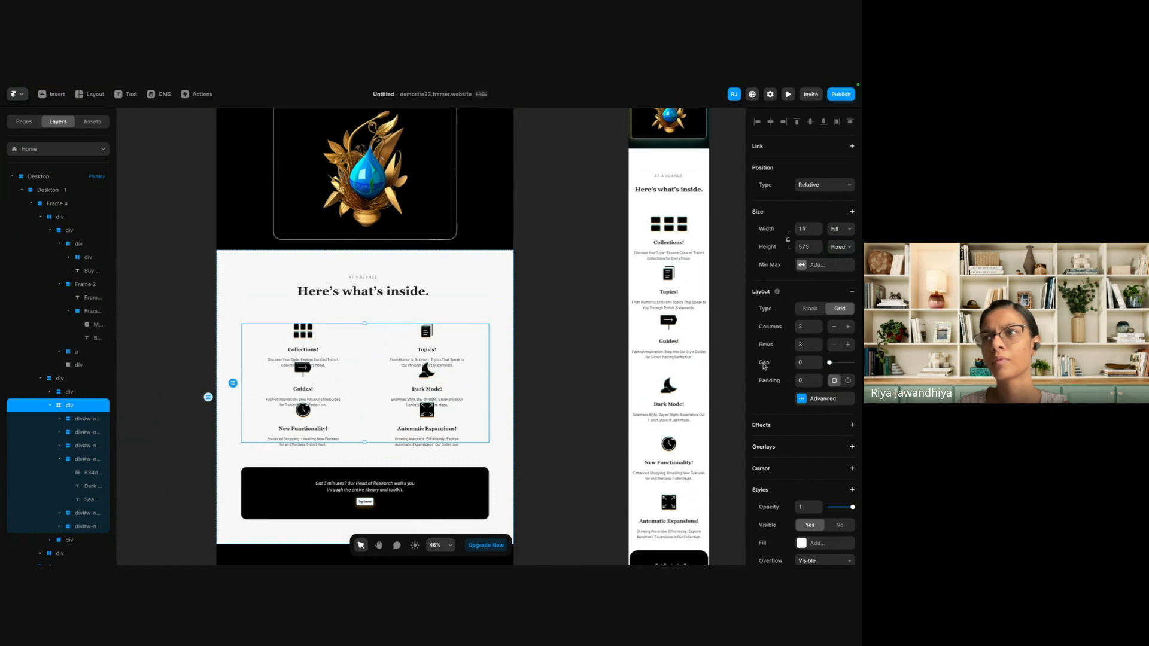
{"action": "left_click_drag", "start_coordinate": [830, 364], "coordinate": [838, 365]}
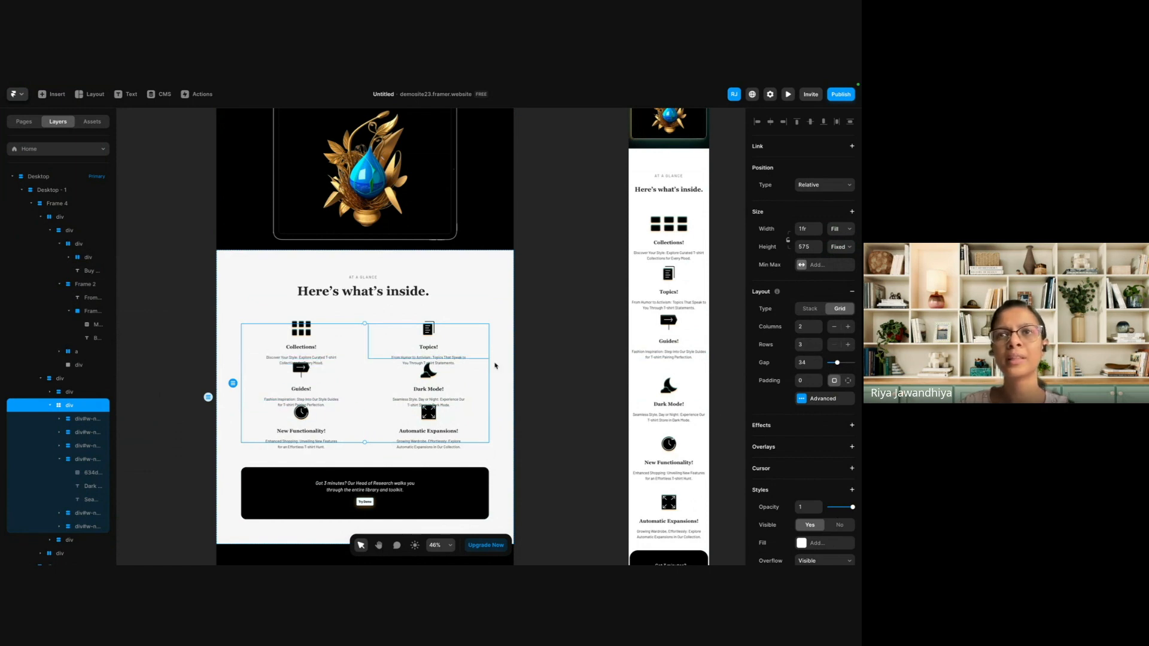
{"action": "left_click", "coordinate": [848, 327]}
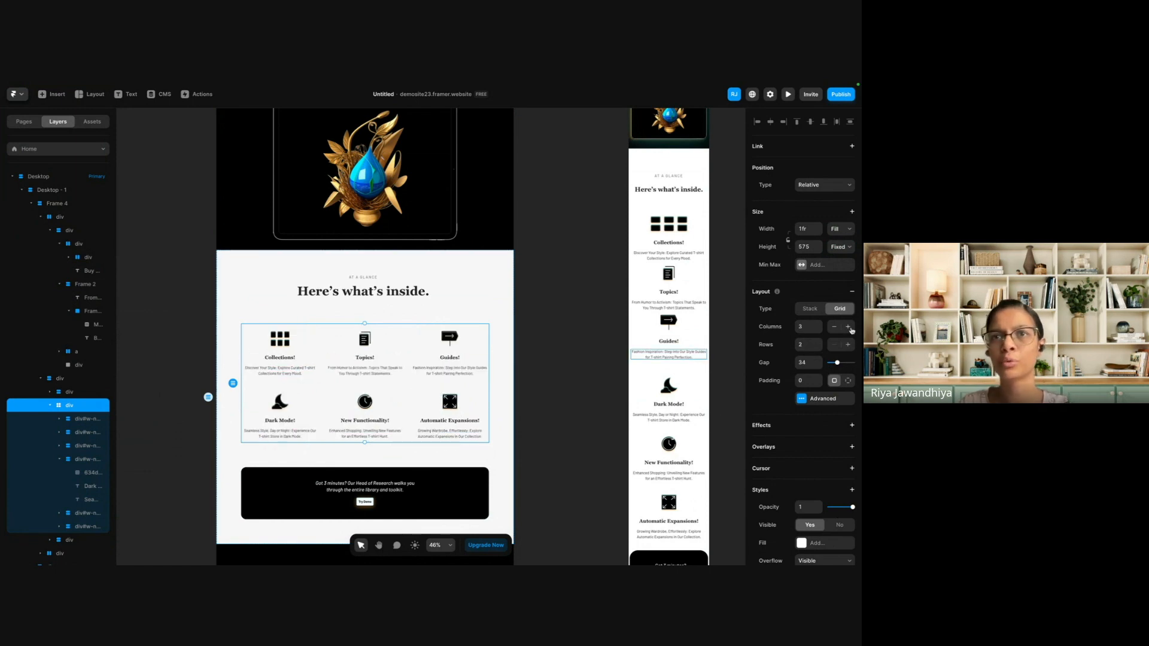
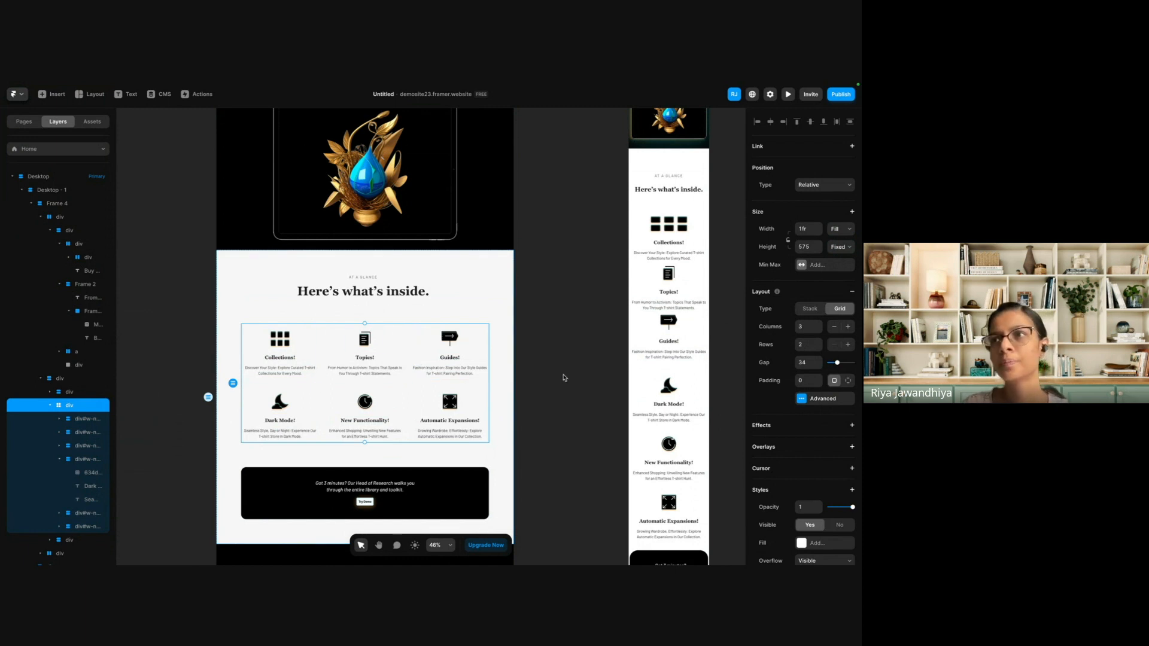
Set the padding of the feature cards' grid in the Desktop "Here's what's inside." section to 50.
{"action": "left_click", "coordinate": [543, 371]}
{"action": "left_click", "coordinate": [365, 339]}
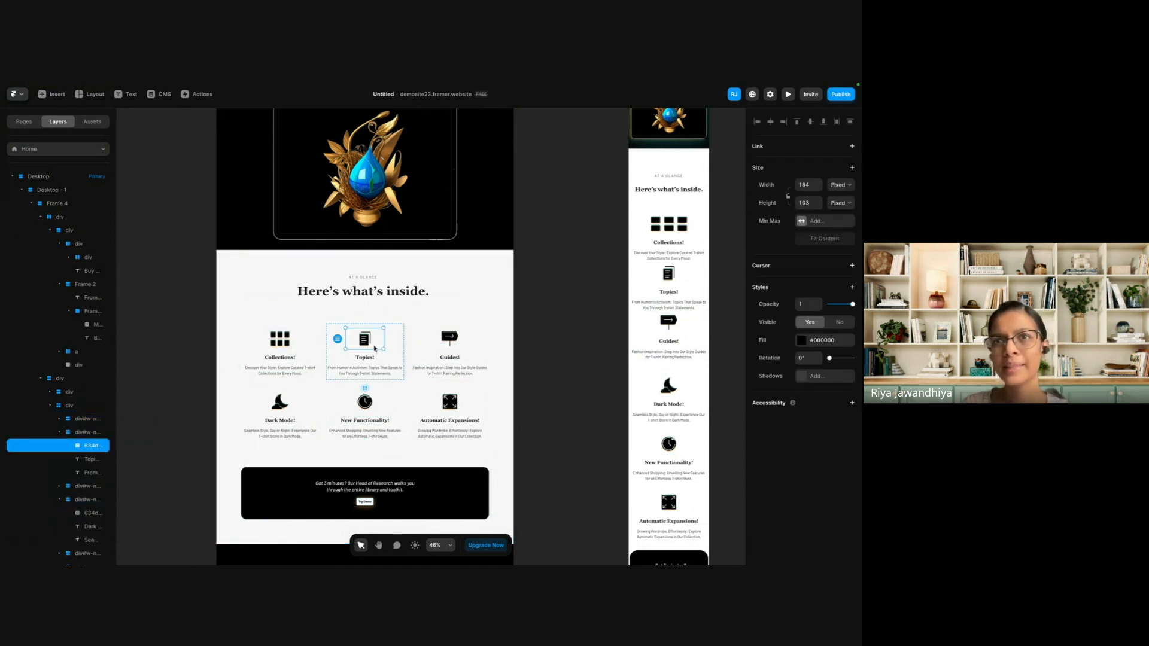
{"action": "left_click", "coordinate": [407, 351]}
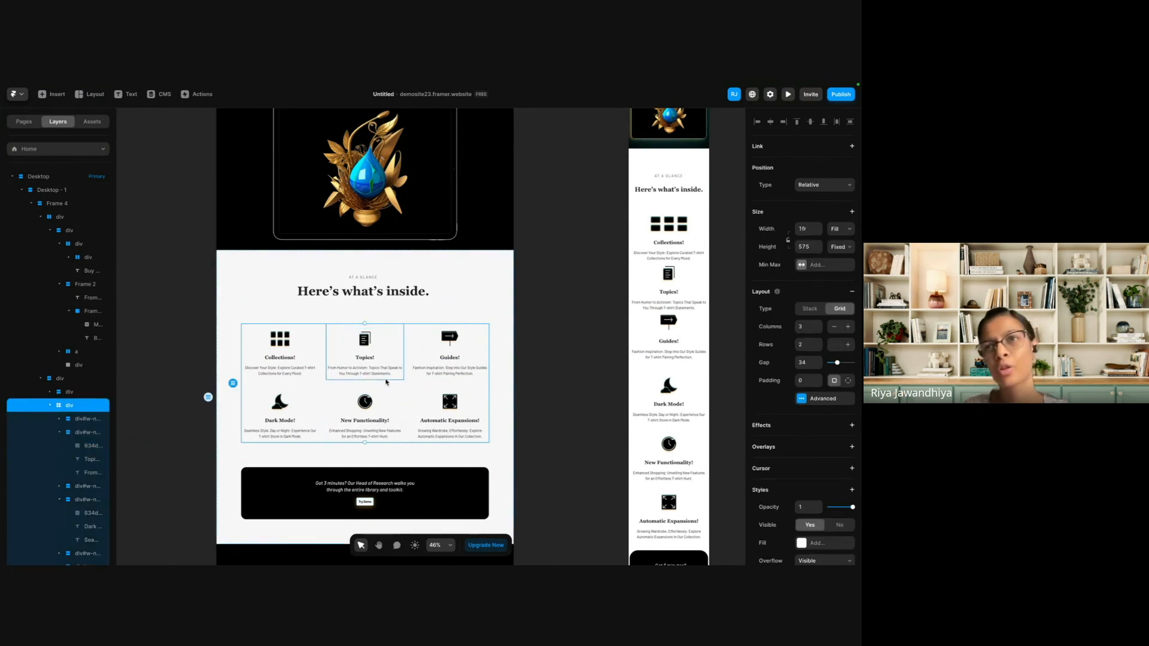
{"action": "left_click", "coordinate": [805, 381]}
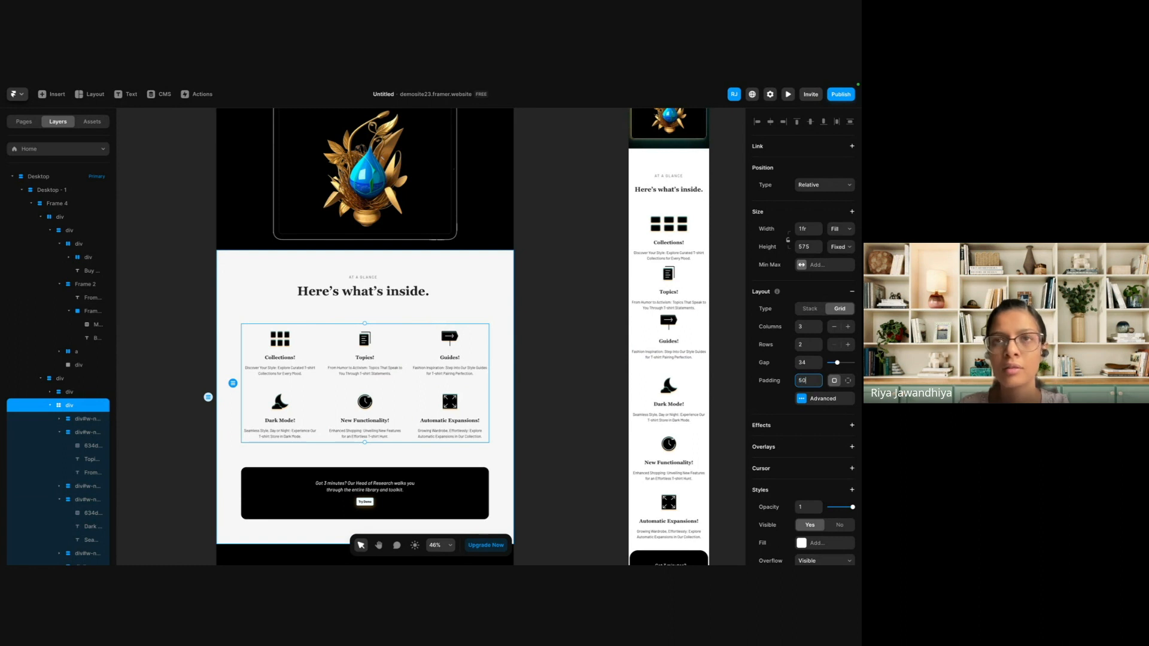
Set the height of the Desktop feature cards' grid to Fit Content.
{"action": "left_click", "coordinate": [260, 348]}
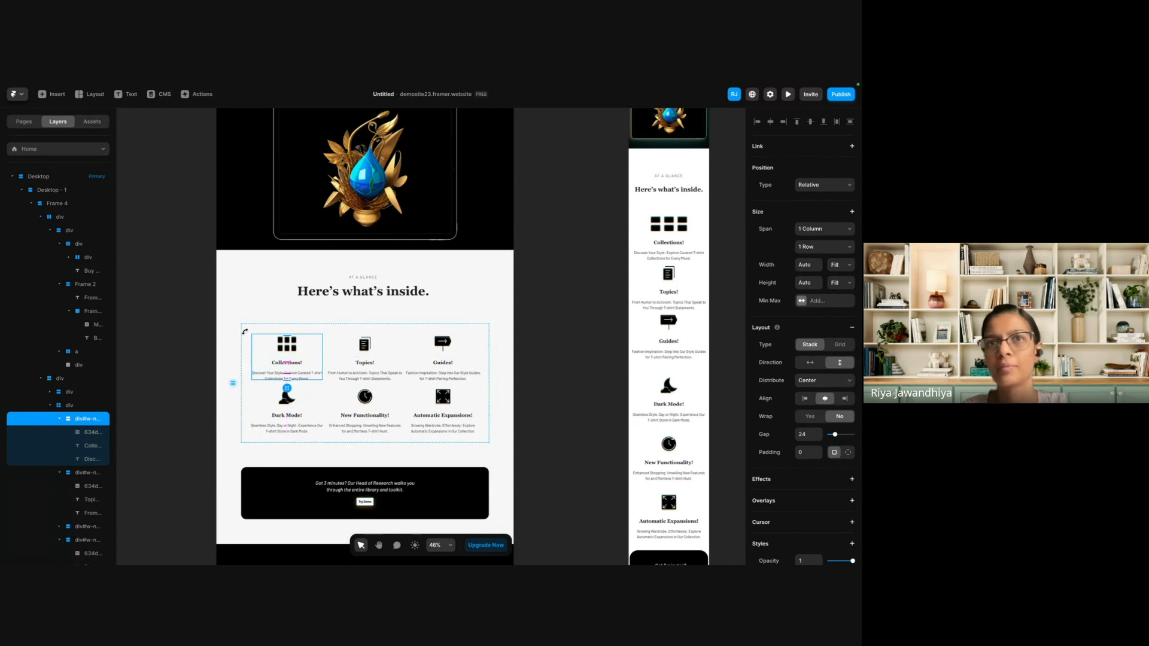
{"action": "left_click", "coordinate": [249, 327]}
{"action": "left_click", "coordinate": [330, 292]}
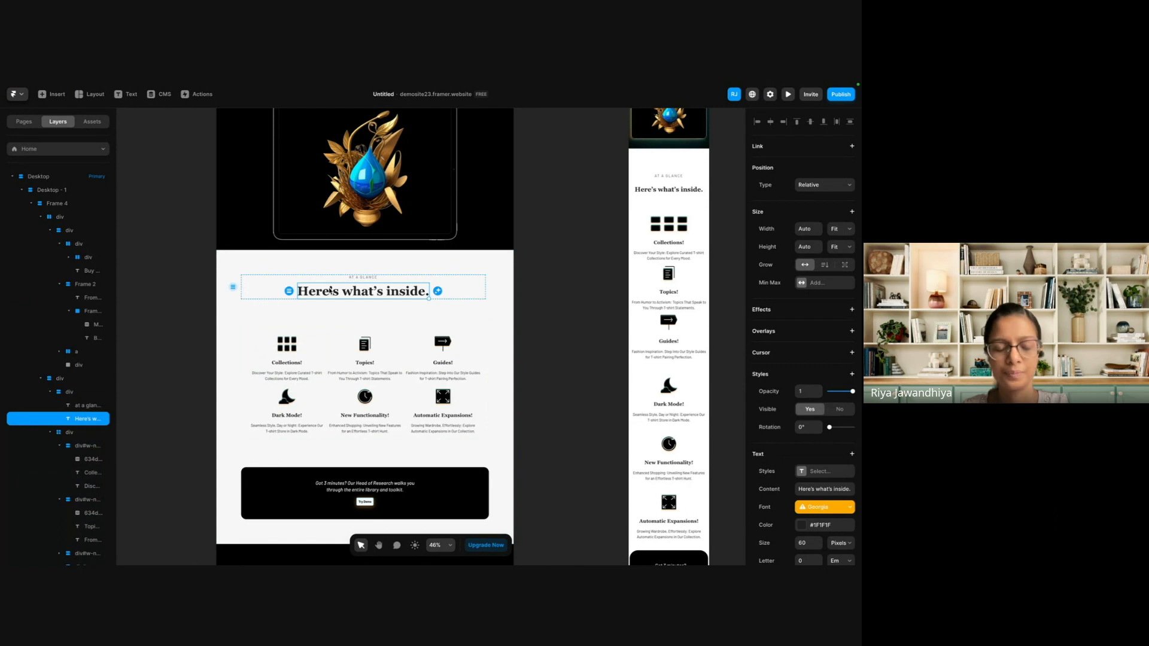
{"action": "left_click", "coordinate": [376, 328]}
{"action": "scroll", "coordinate": [376, 327], "scroll_direction": "down", "scroll_amount": 3}
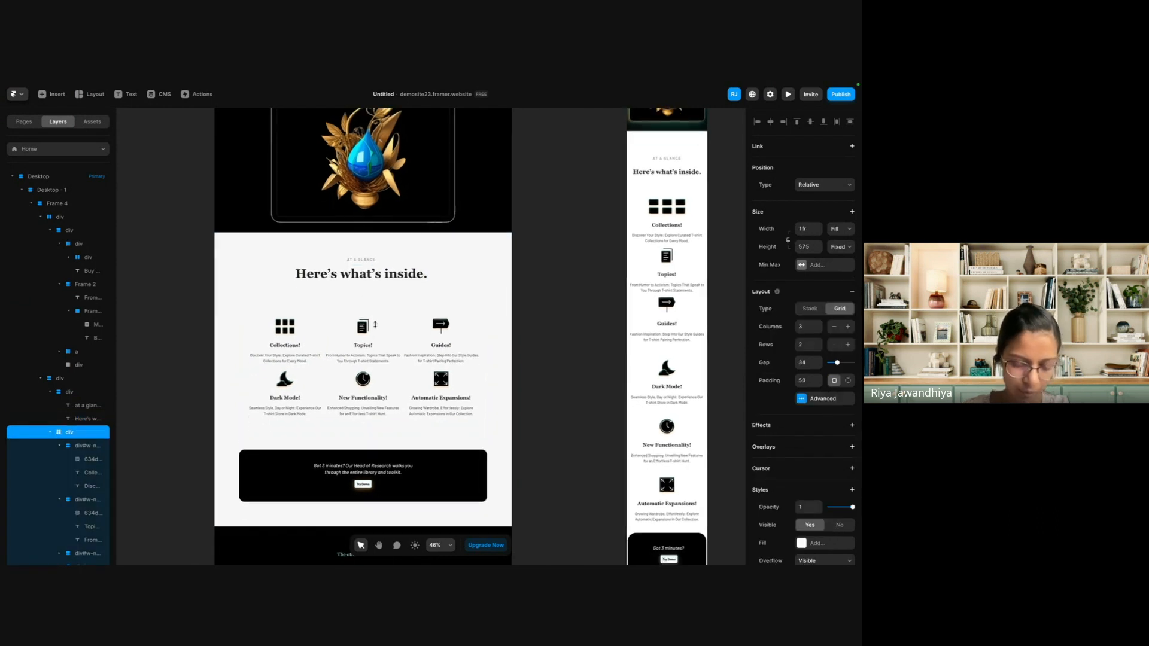
{"action": "scroll", "coordinate": [419, 317], "scroll_direction": "up", "scroll_amount": 4}
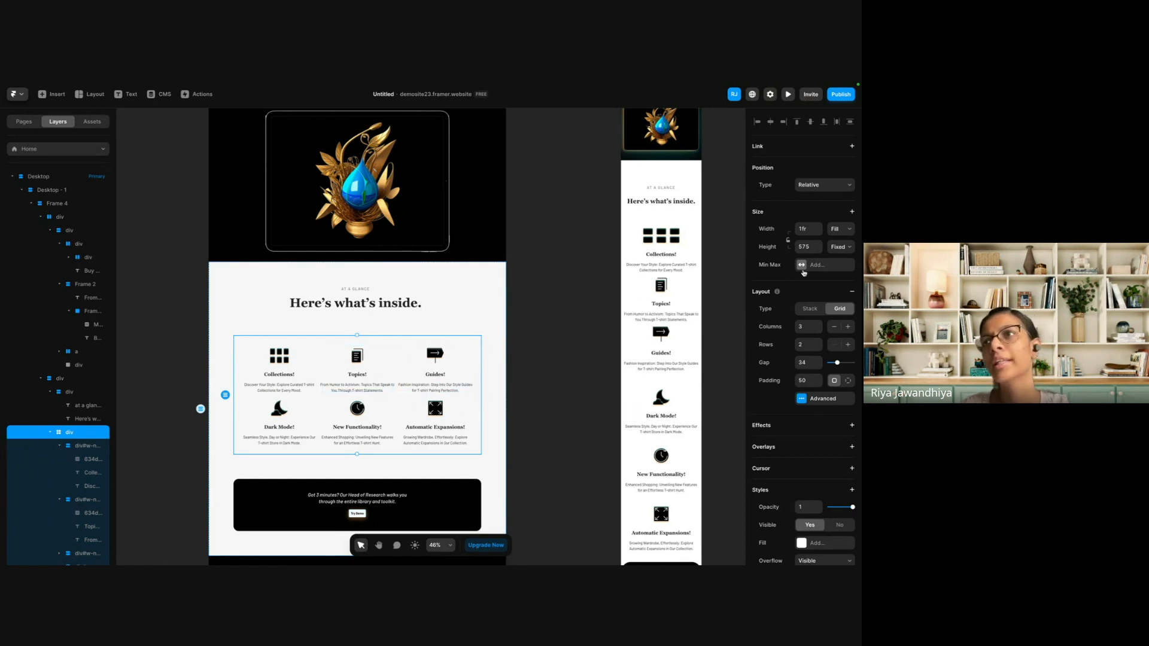
{"action": "left_click", "coordinate": [839, 246]}
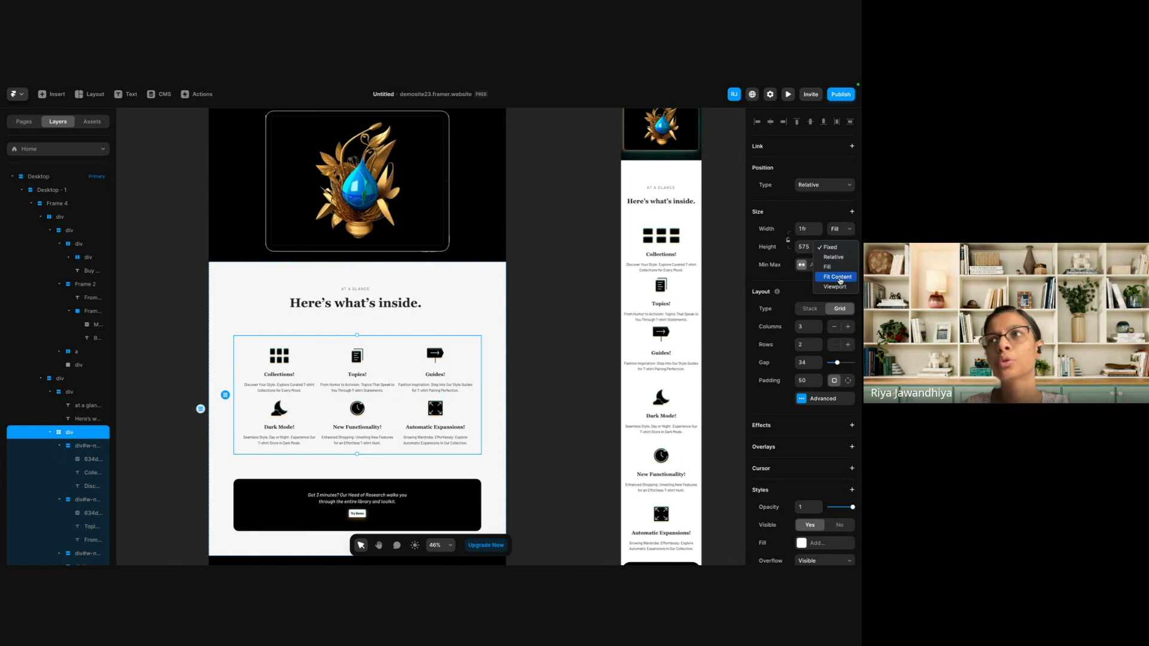
{"action": "left_click", "coordinate": [840, 277]}
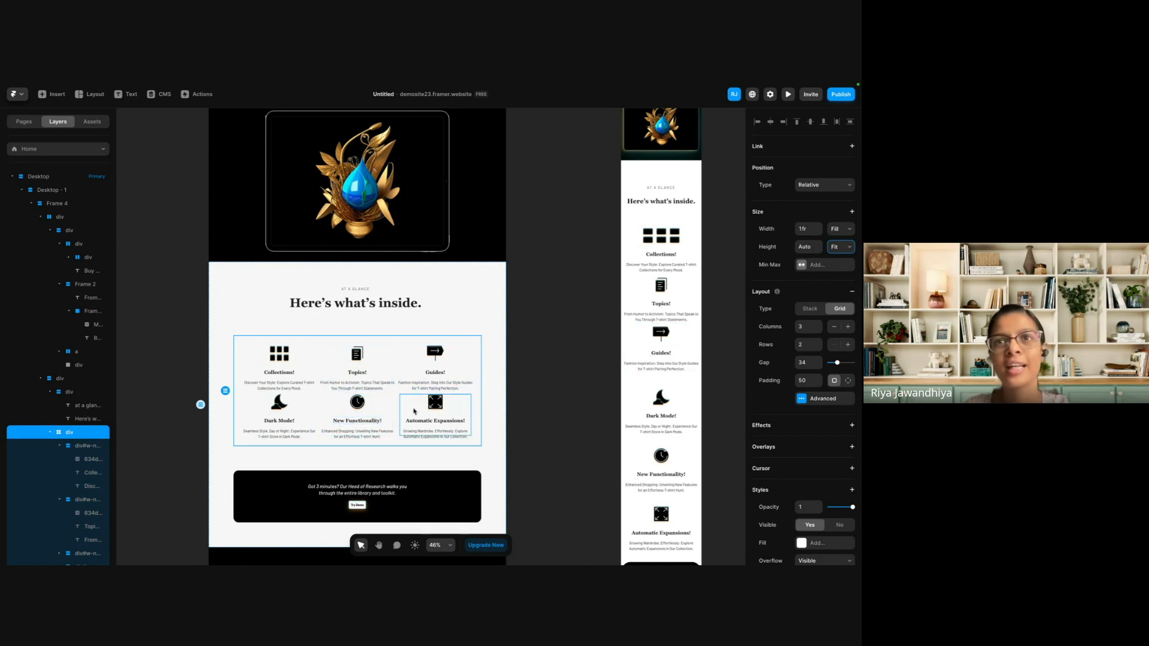
Set the height of all six Desktop feature cards to Fit Content and give them a top padding of 24.
{"action": "left_click", "coordinate": [466, 352]}
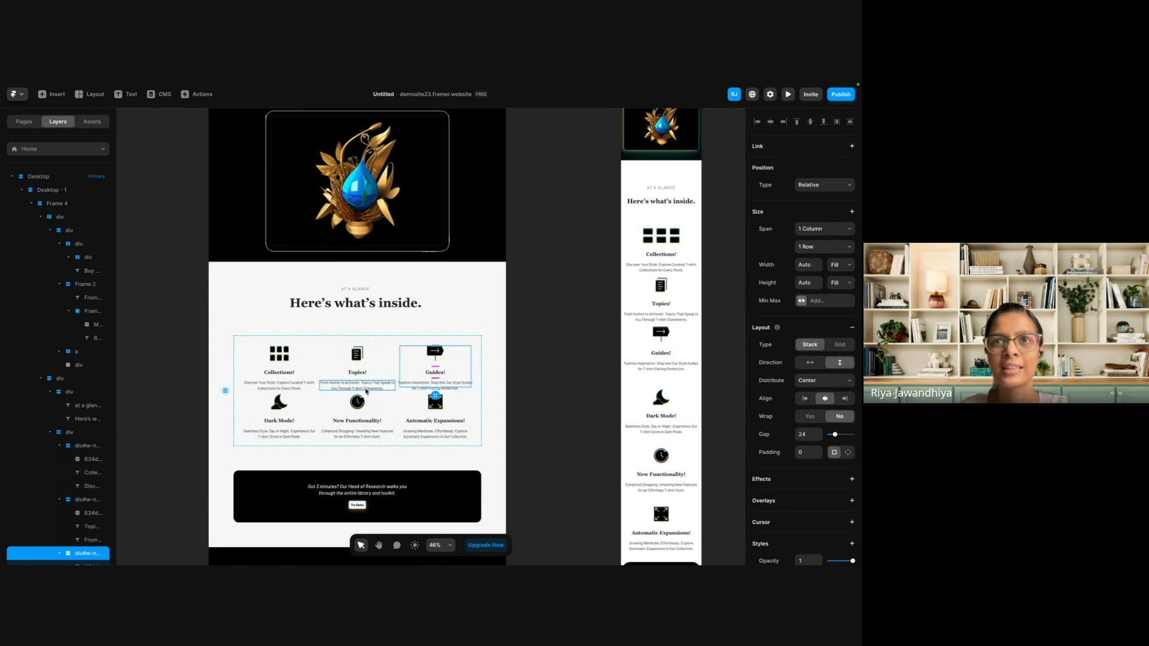
{"action": "left_click", "coordinate": [372, 340]}
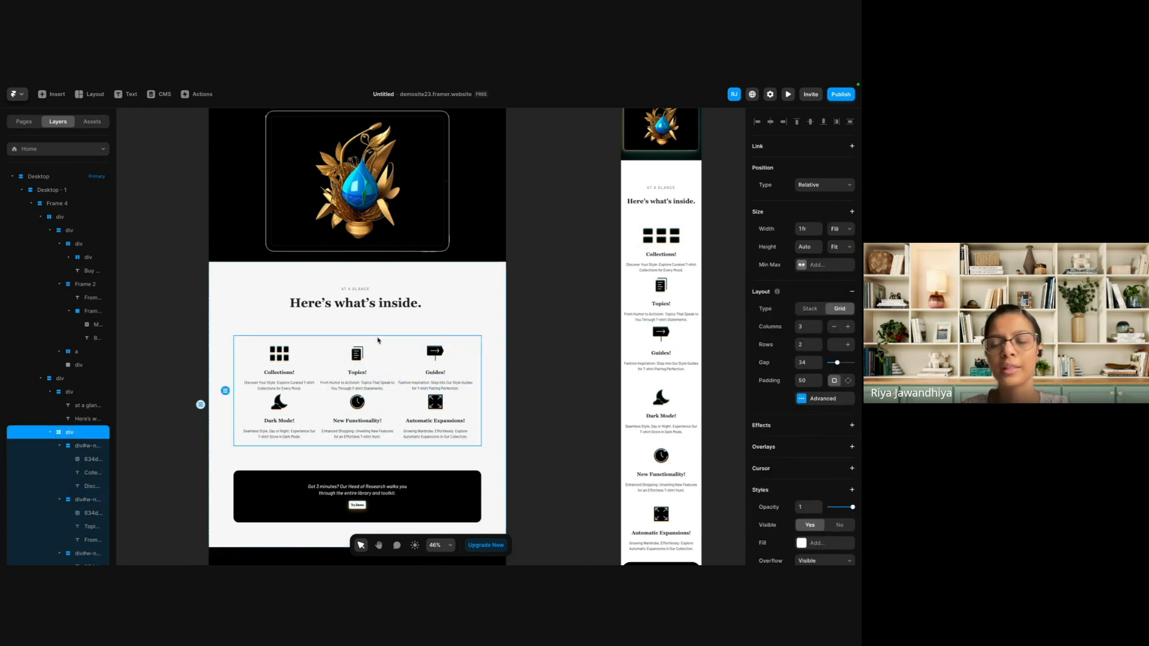
{"action": "key", "text": "Return"}
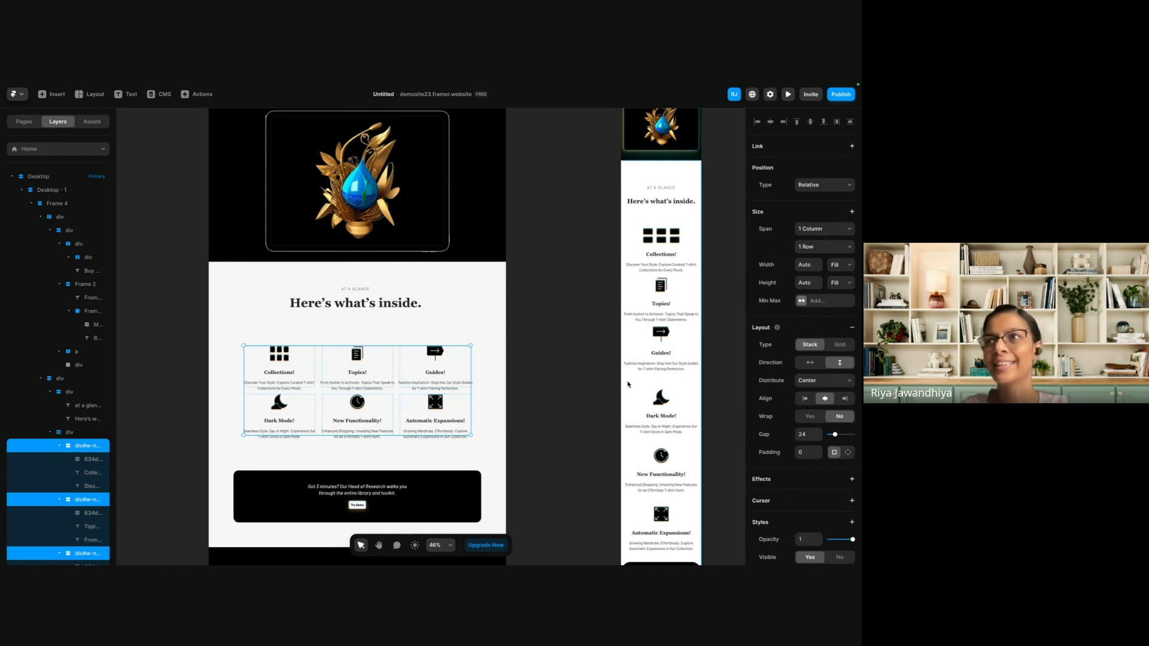
{"action": "left_click", "coordinate": [839, 284]}
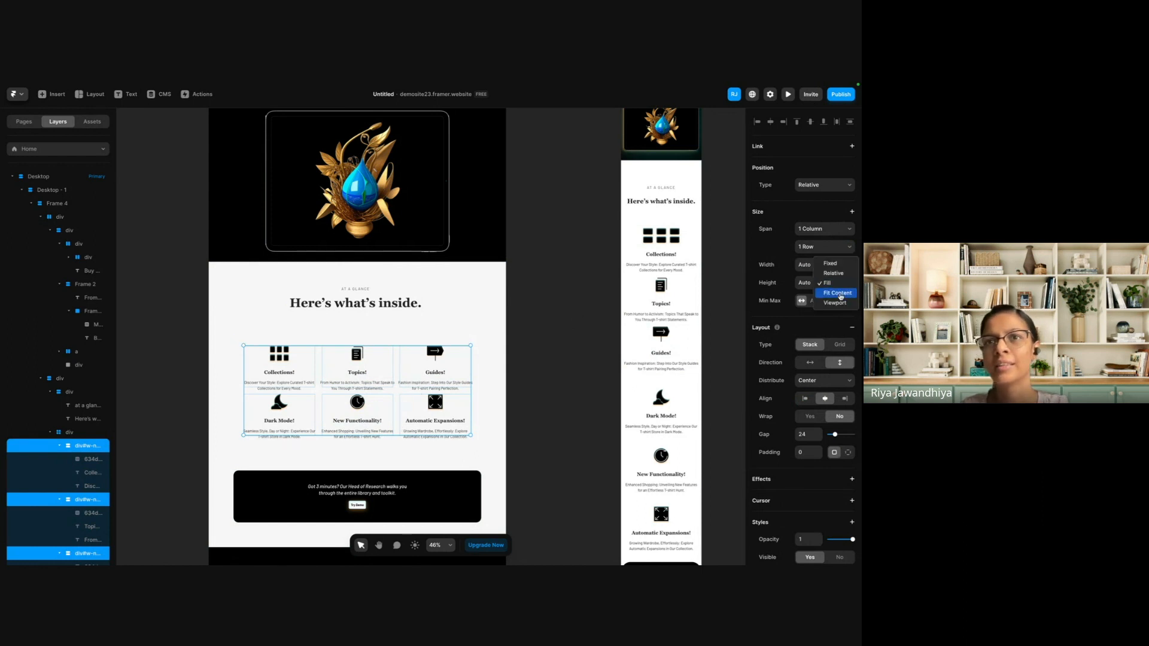
{"action": "left_click", "coordinate": [840, 296]}
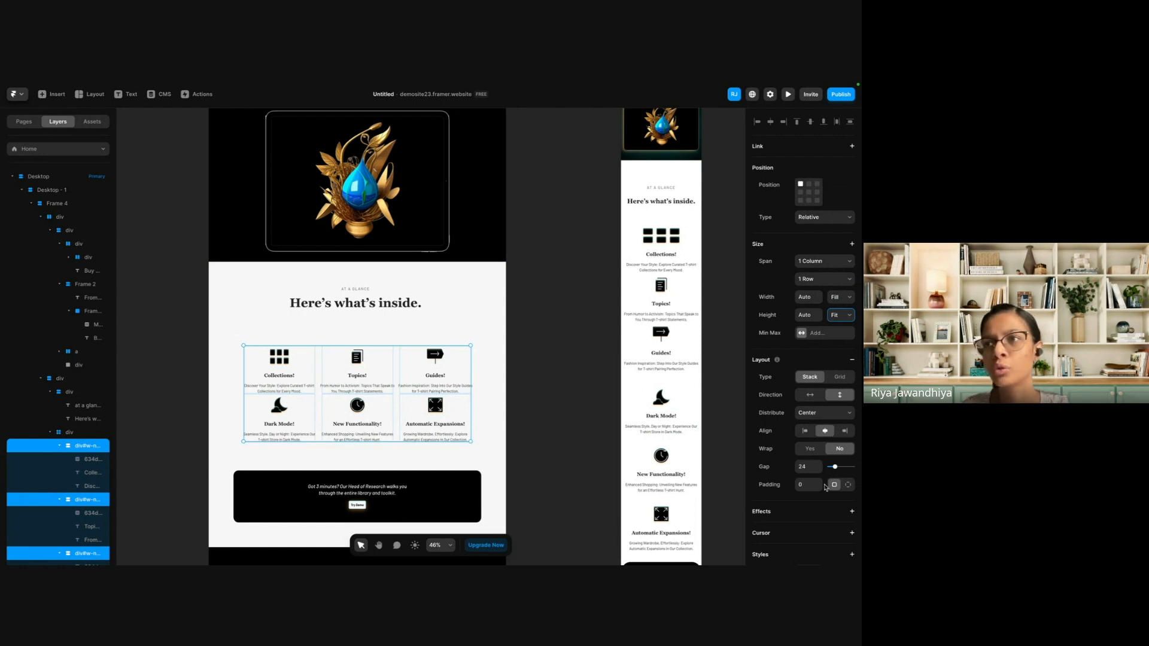
{"action": "left_click", "coordinate": [847, 485]}
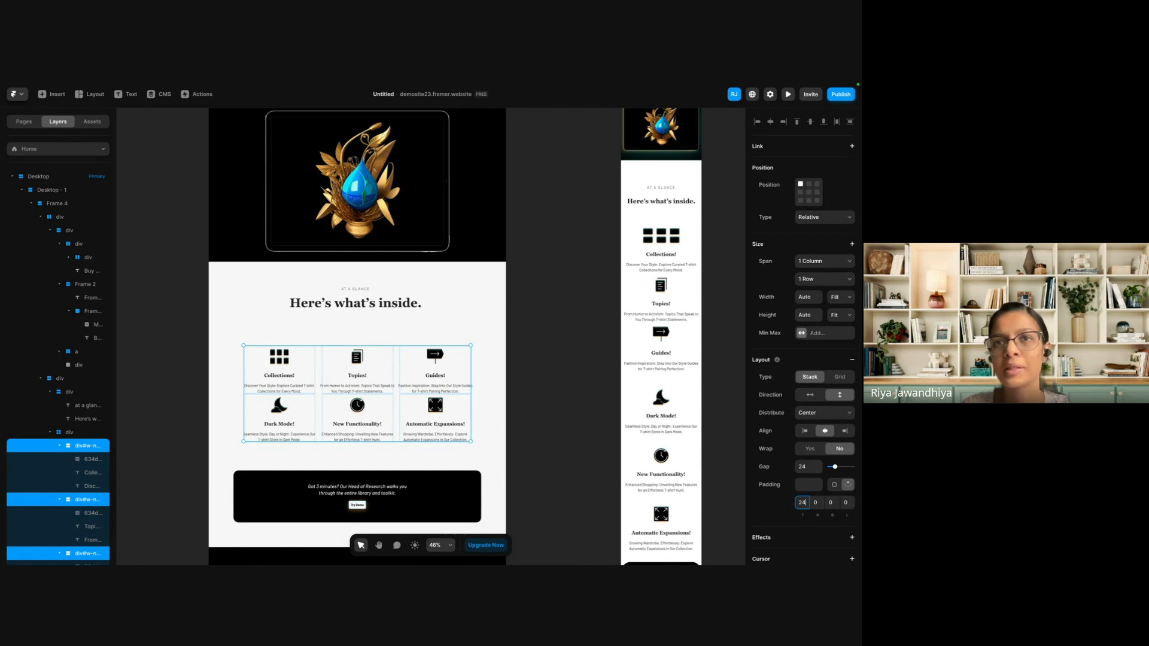
{"action": "key", "text": "Return"}
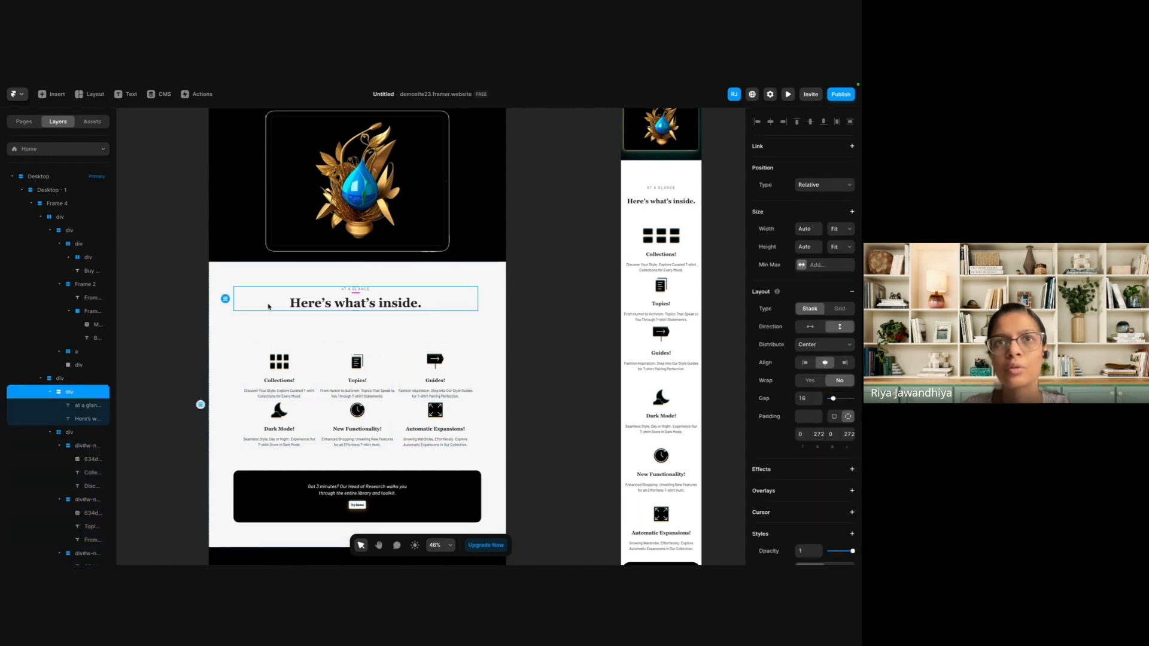
Set the Collections card's description text to Fill width and Fit Content height.
{"action": "left_click", "coordinate": [282, 393]}
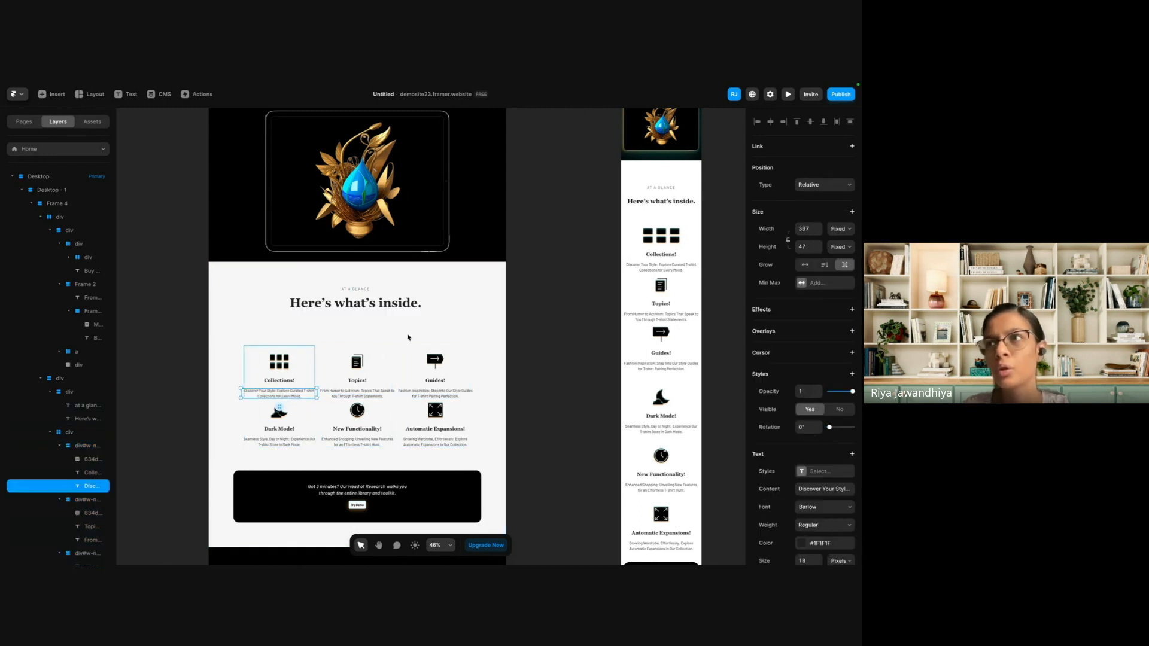
{"action": "left_click", "coordinate": [841, 229]}
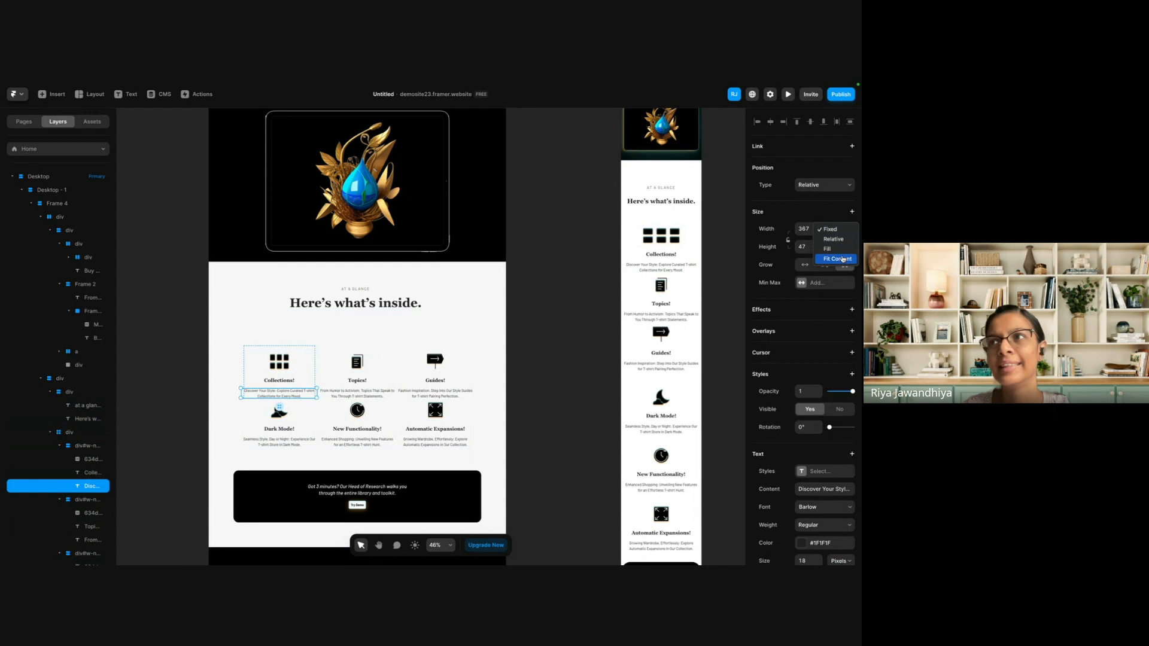
{"action": "left_click", "coordinate": [842, 249]}
{"action": "left_click", "coordinate": [843, 247]}
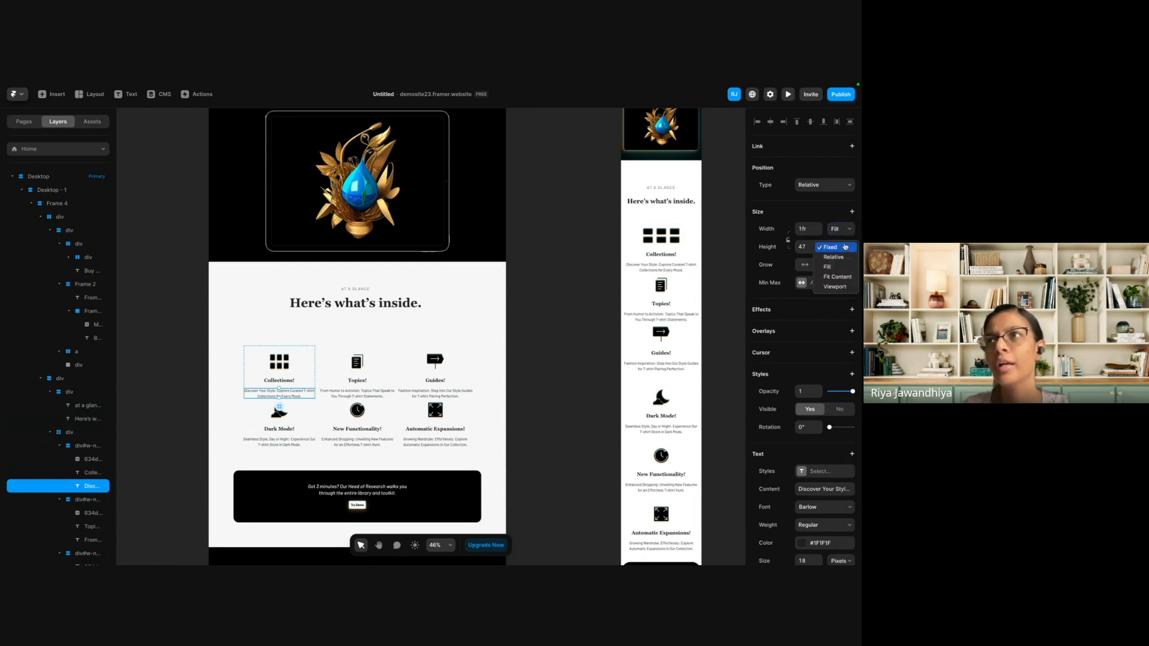
{"action": "left_click", "coordinate": [840, 277]}
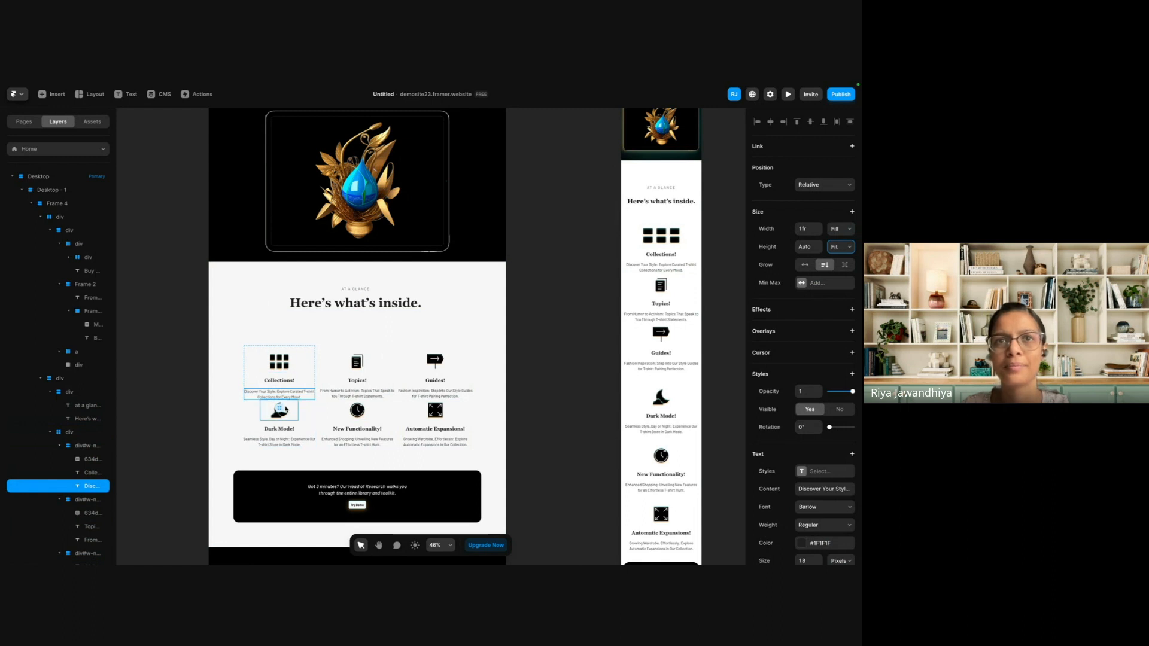
{"action": "left_click", "coordinate": [318, 382]}
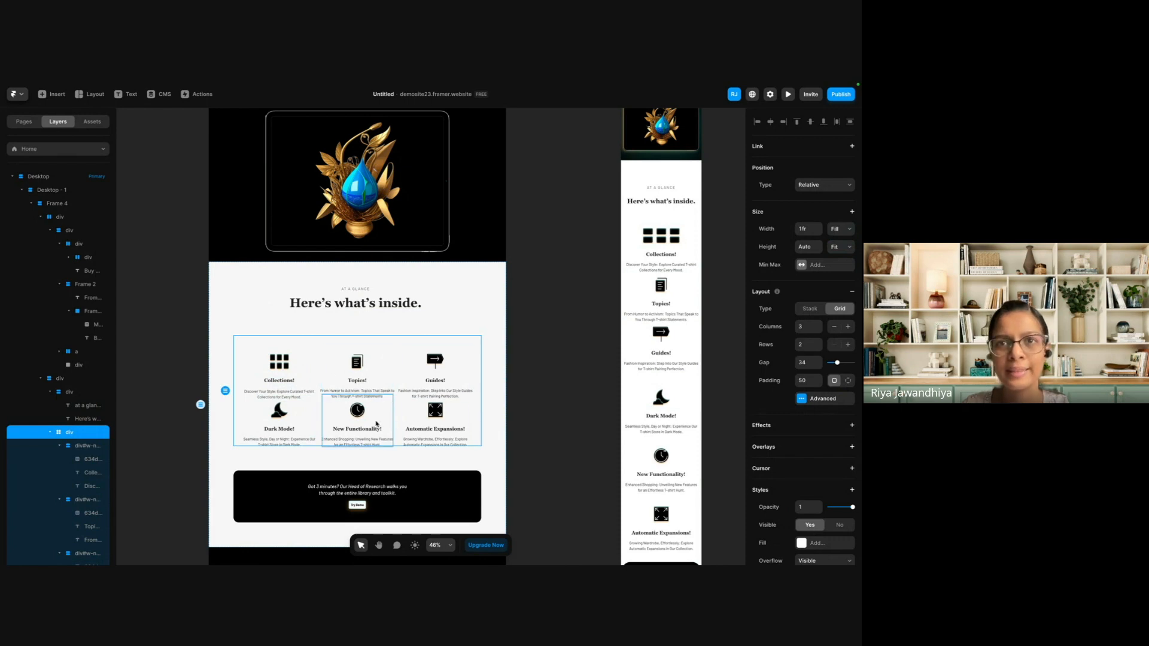
Review the Desktop and Phone layouts side by side, from the hero down to the feature cards.
{"action": "scroll", "coordinate": [376, 423], "scroll_direction": "down", "scroll_amount": 3}
{"action": "scroll", "coordinate": [376, 423], "scroll_direction": "down", "scroll_amount": 3}
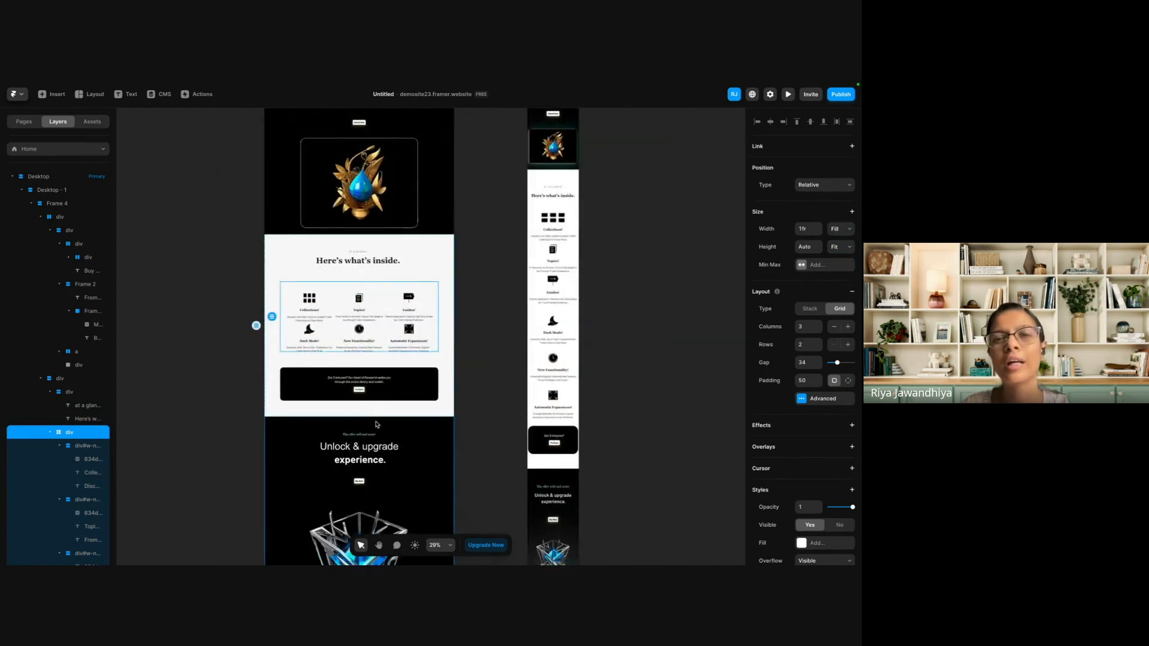
{"action": "scroll", "coordinate": [376, 424], "scroll_direction": "up", "scroll_amount": 5}
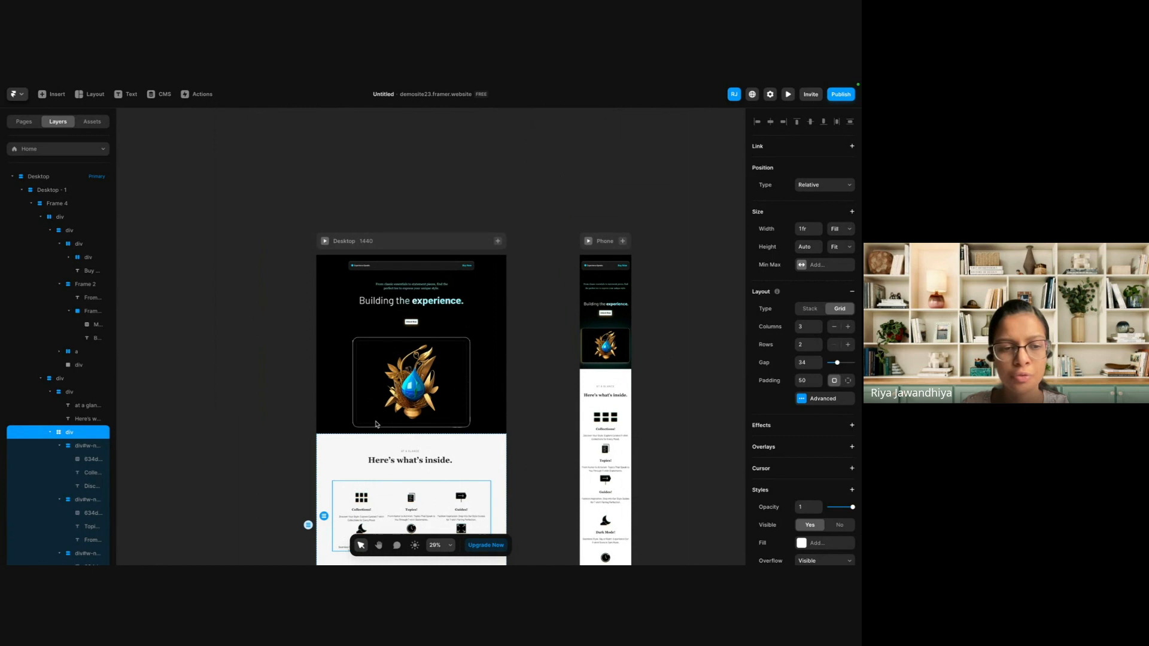
{"action": "scroll", "coordinate": [487, 277], "scroll_direction": "up", "scroll_amount": 3}
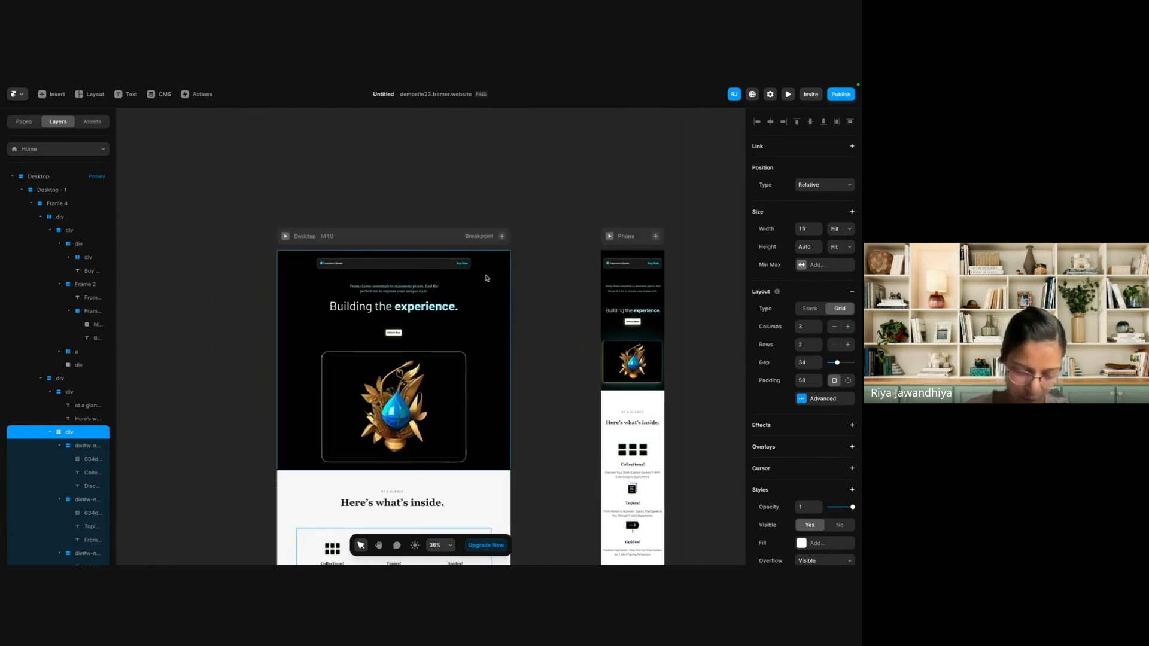
{"action": "scroll", "coordinate": [430, 281], "scroll_direction": "right", "scroll_amount": 4}
{"action": "scroll", "coordinate": [429, 281], "scroll_direction": "down", "scroll_amount": 3}
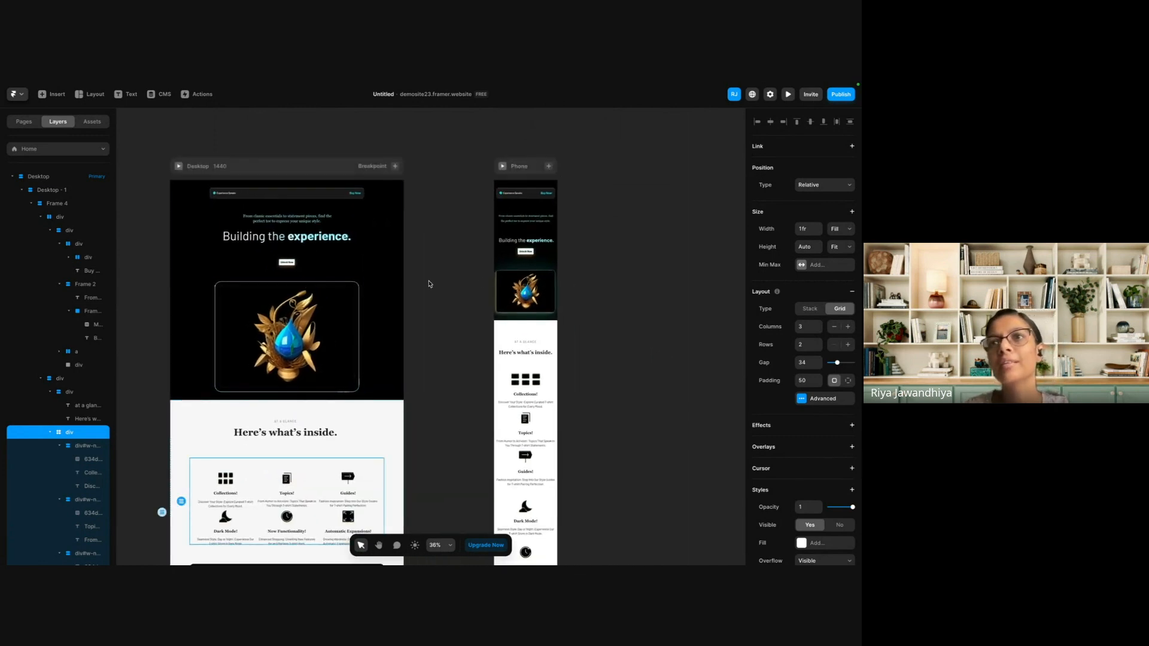
{"action": "scroll", "coordinate": [534, 264], "scroll_direction": "up", "scroll_amount": 3}
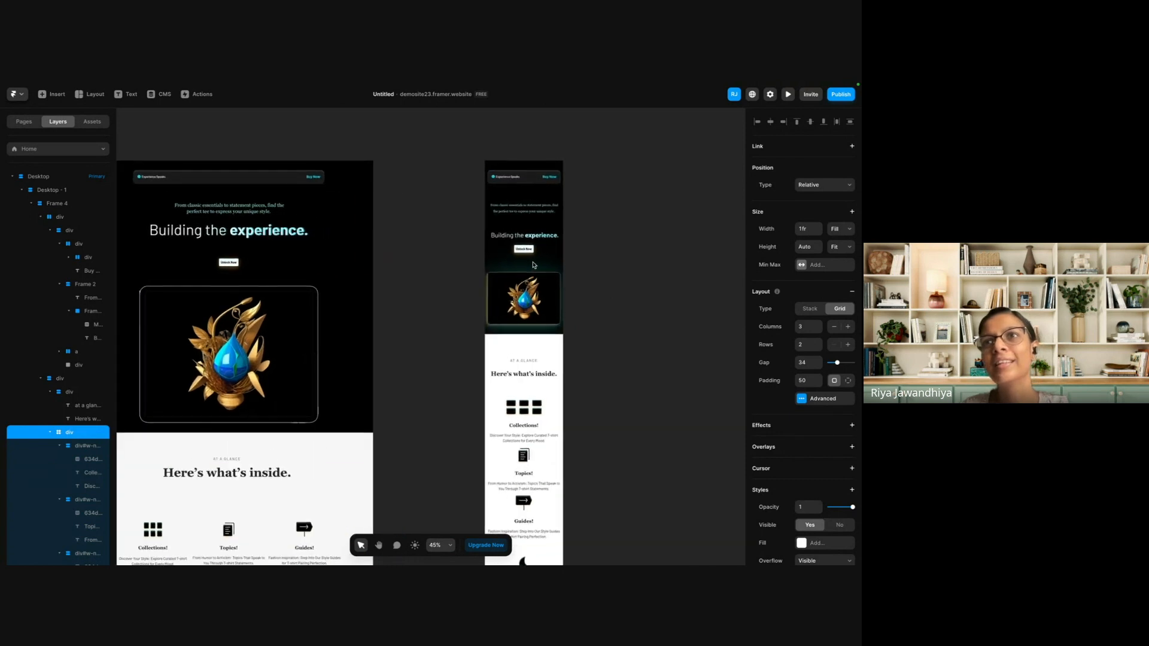
Resize the Phone hero's content stack, which holds the heading, button and image, to a width of about 362.
{"action": "scroll", "coordinate": [533, 264], "scroll_direction": "up", "scroll_amount": 10}
{"action": "left_click", "coordinate": [507, 312]}
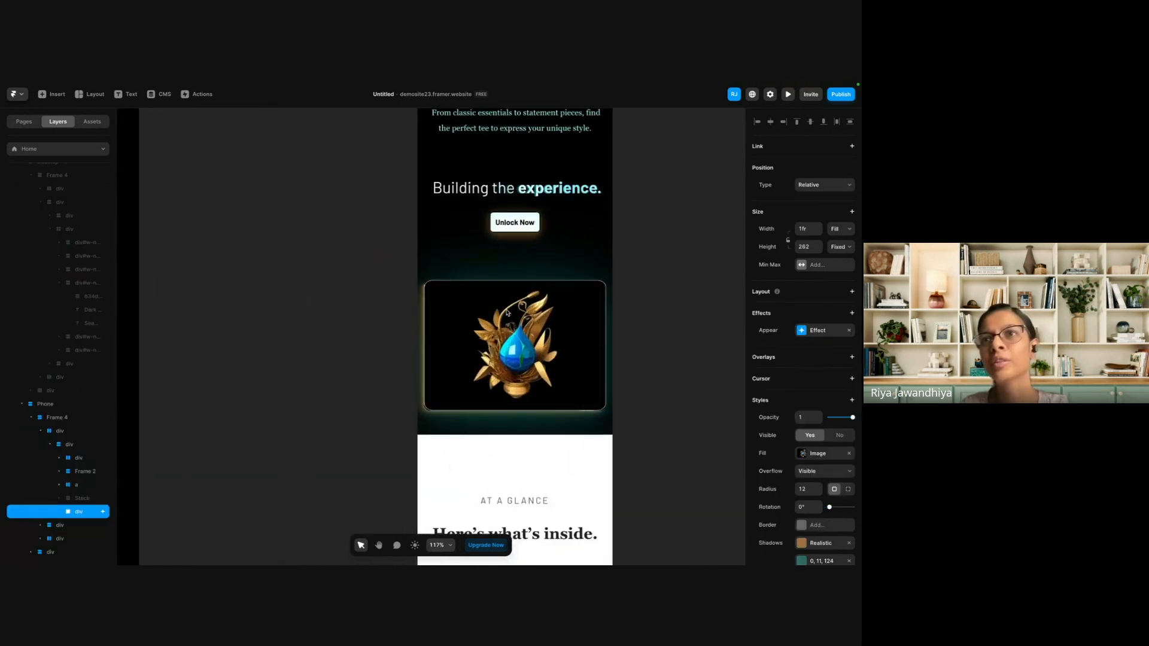
{"action": "scroll", "coordinate": [508, 312], "scroll_direction": "up", "scroll_amount": 5}
{"action": "left_click", "coordinate": [374, 223]}
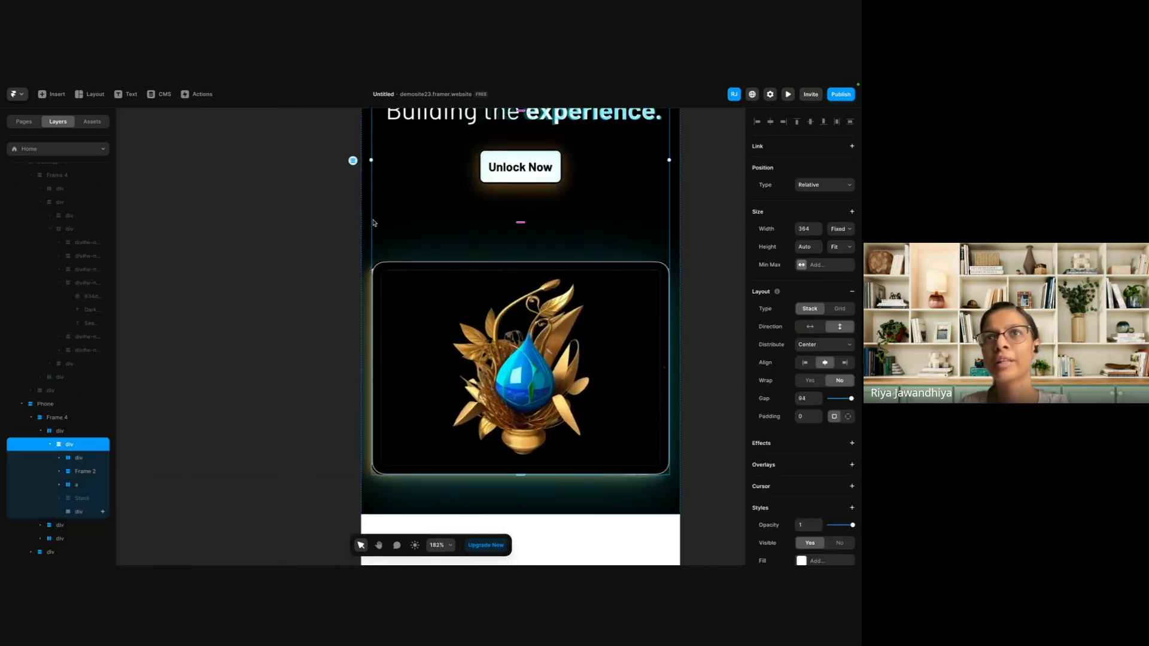
{"action": "scroll", "coordinate": [354, 159], "scroll_direction": "up", "scroll_amount": 2}
{"action": "left_click_drag", "start_coordinate": [345, 185], "coordinate": [327, 187]}
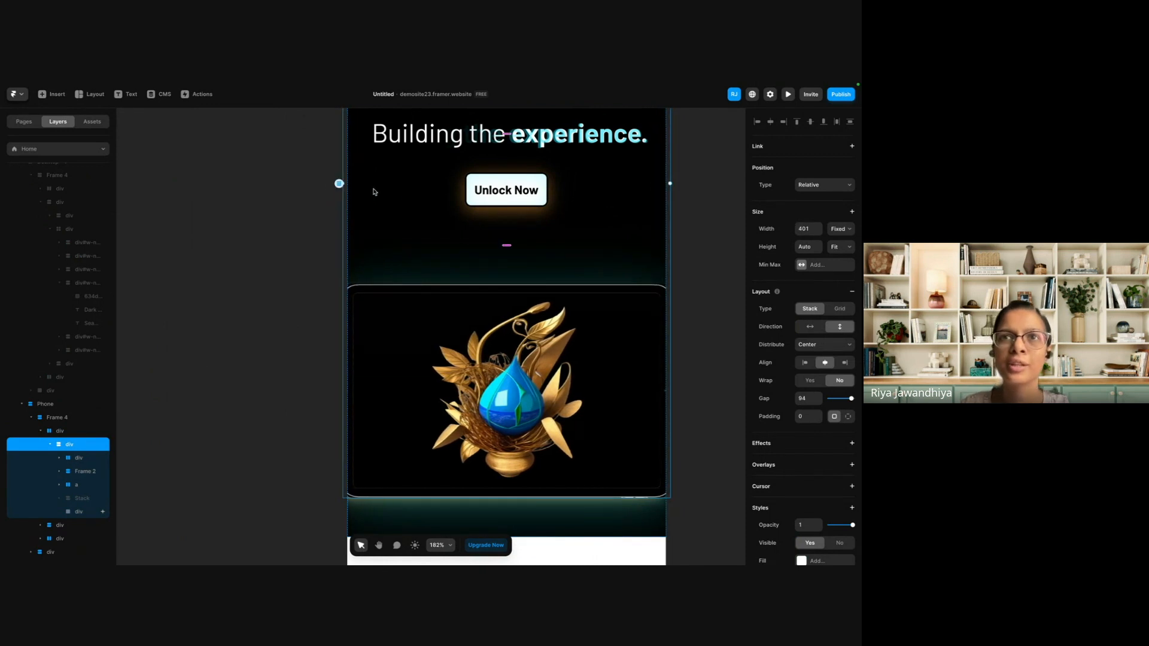
{"action": "scroll", "coordinate": [372, 187], "scroll_direction": "down", "scroll_amount": 5}
{"action": "scroll", "coordinate": [375, 190], "scroll_direction": "up", "scroll_amount": 3}
{"action": "scroll", "coordinate": [373, 191], "scroll_direction": "up", "scroll_amount": 3}
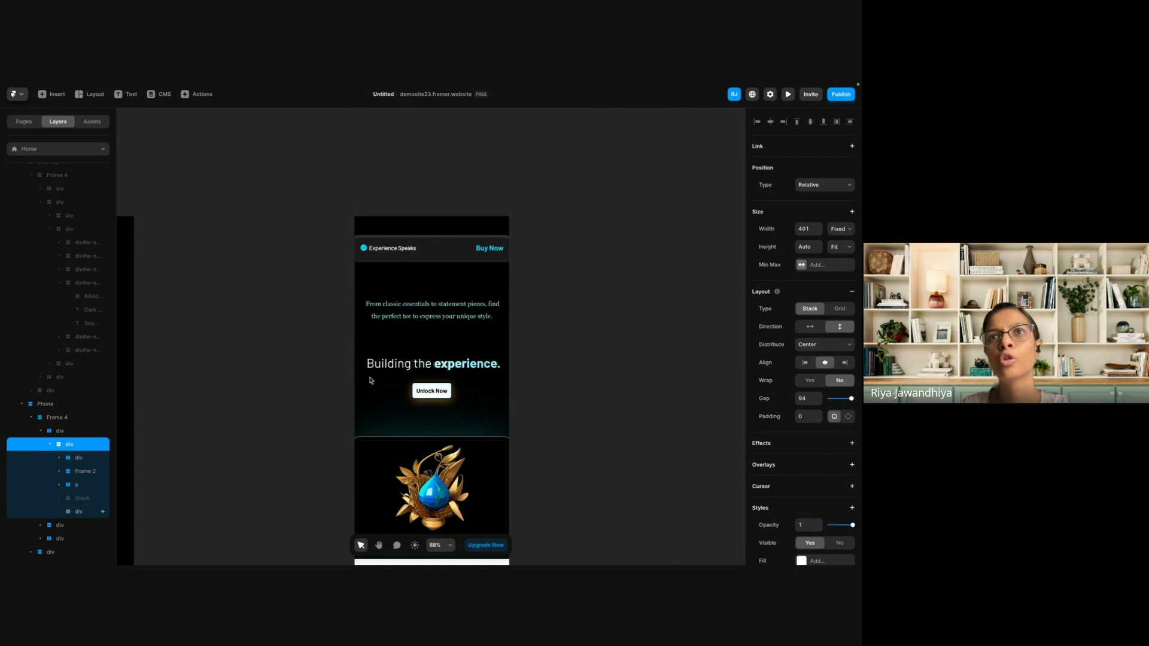
{"action": "left_click_drag", "start_coordinate": [351, 387], "coordinate": [362, 389]}
{"action": "scroll", "coordinate": [367, 389], "scroll_direction": "down", "scroll_amount": 5}
{"action": "scroll", "coordinate": [368, 390], "scroll_direction": "down", "scroll_amount": 3}
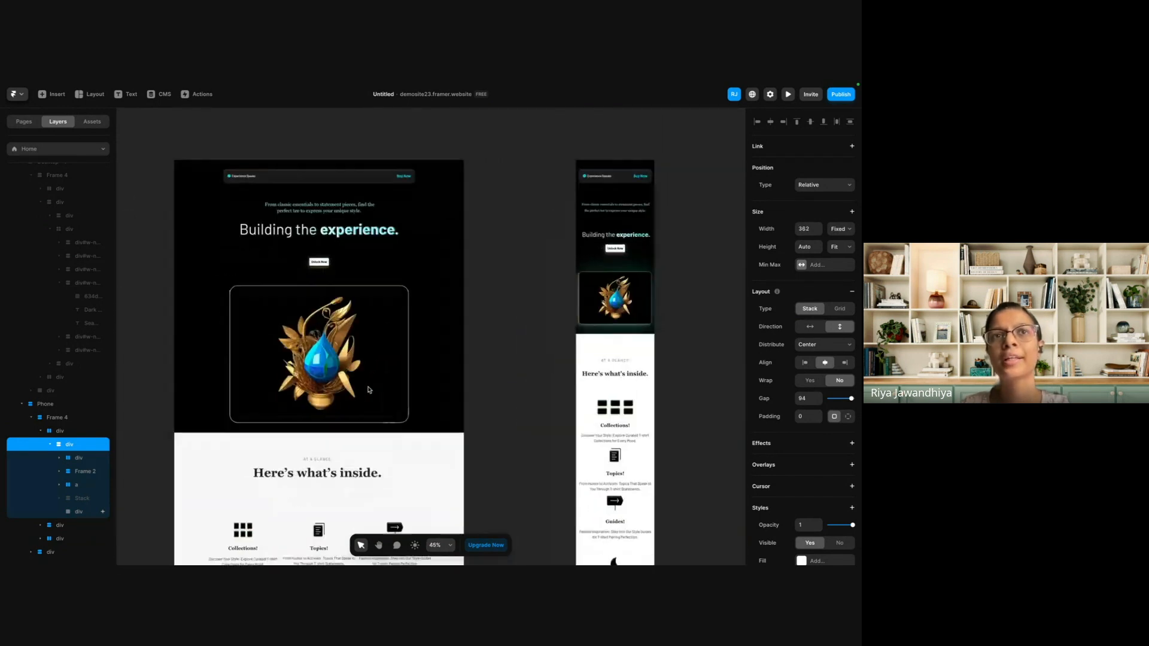
Set the padding of the whole Desktop breakpoint to 16.
{"action": "scroll", "coordinate": [359, 359], "scroll_direction": "down", "scroll_amount": 3}
{"action": "left_click", "coordinate": [268, 222]}
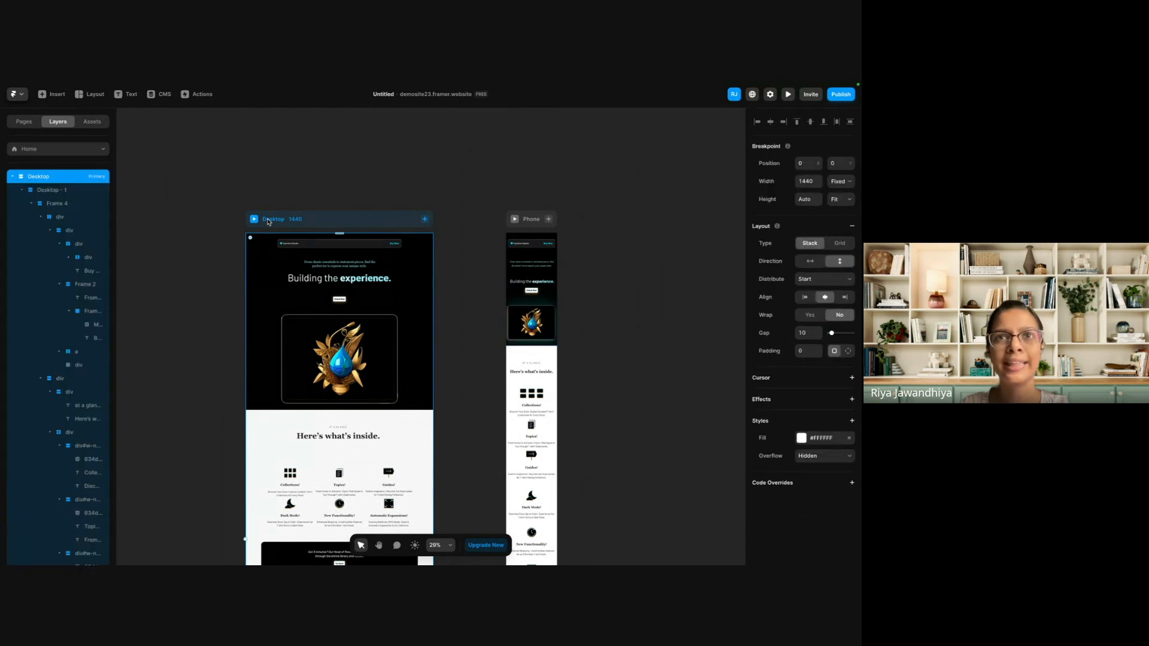
{"action": "left_click", "coordinate": [806, 348]}
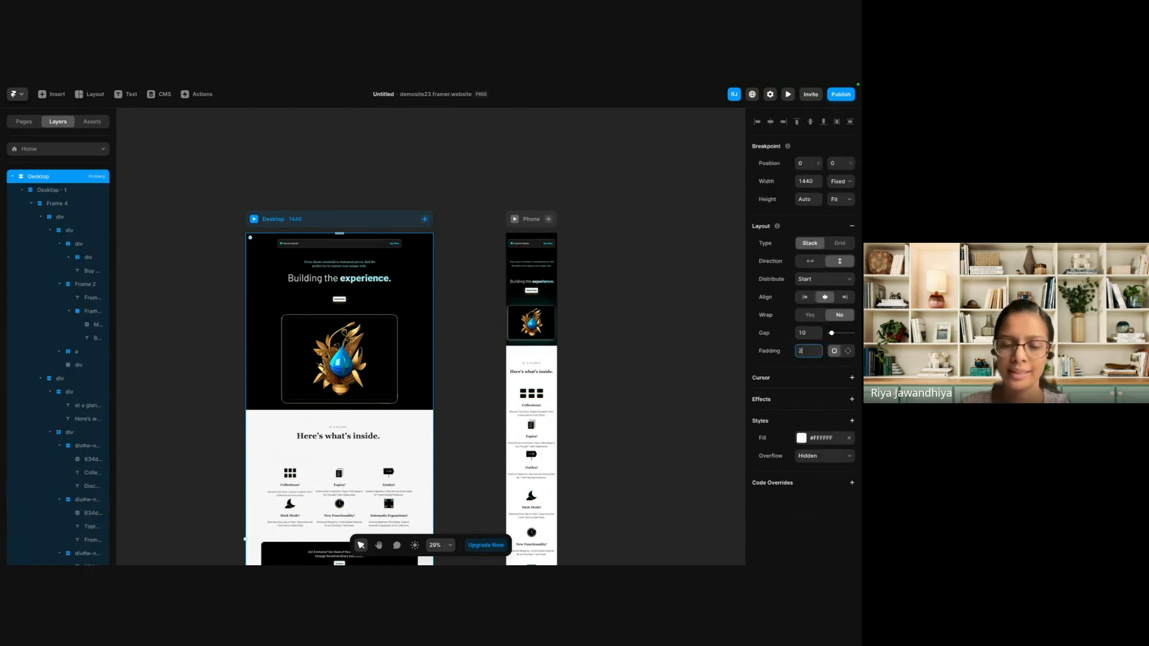
{"action": "key", "text": "Return"}
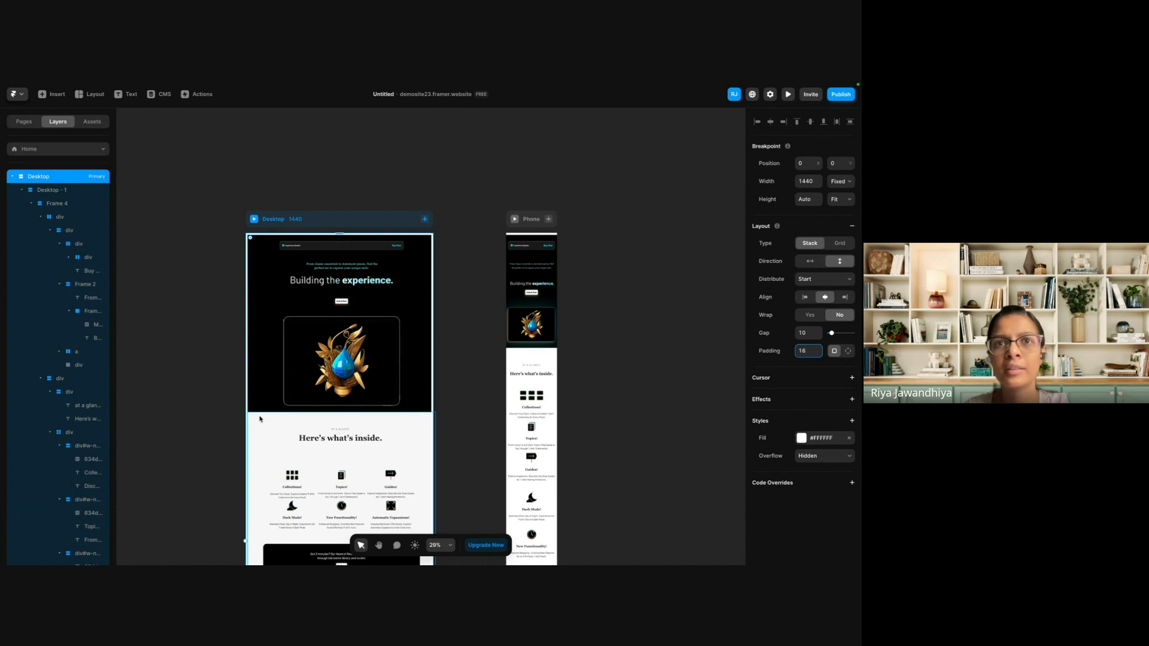
{"action": "scroll", "coordinate": [266, 415], "scroll_direction": "down", "scroll_amount": 5}
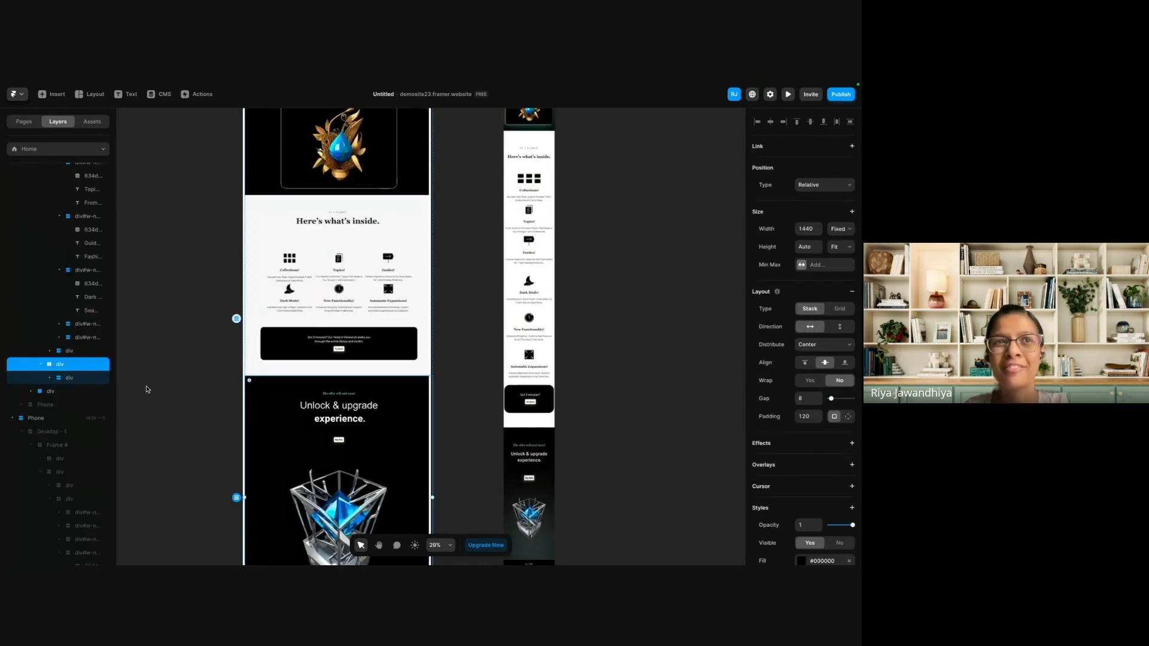
Remove the Frame 4 stack wrapper inside Desktop - 1, leaving its page sections directly in the parent.
{"action": "scroll", "coordinate": [333, 261], "scroll_direction": "up", "scroll_amount": 6}
{"action": "scroll", "coordinate": [308, 220], "scroll_direction": "down", "scroll_amount": 2}
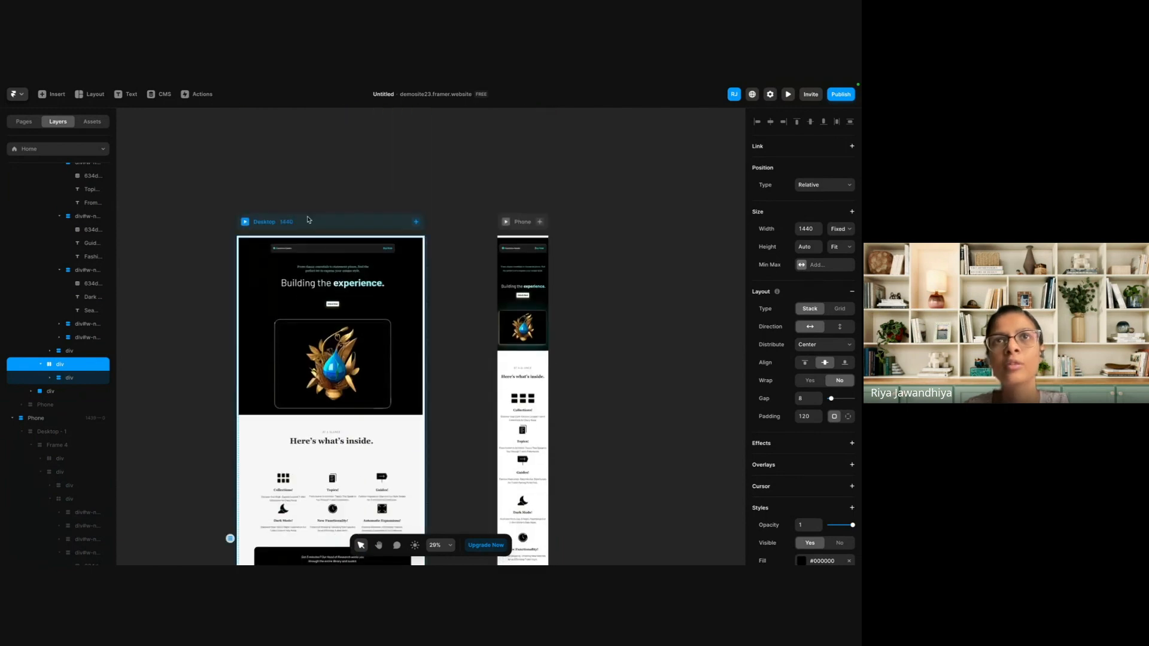
{"action": "left_click", "coordinate": [268, 231]}
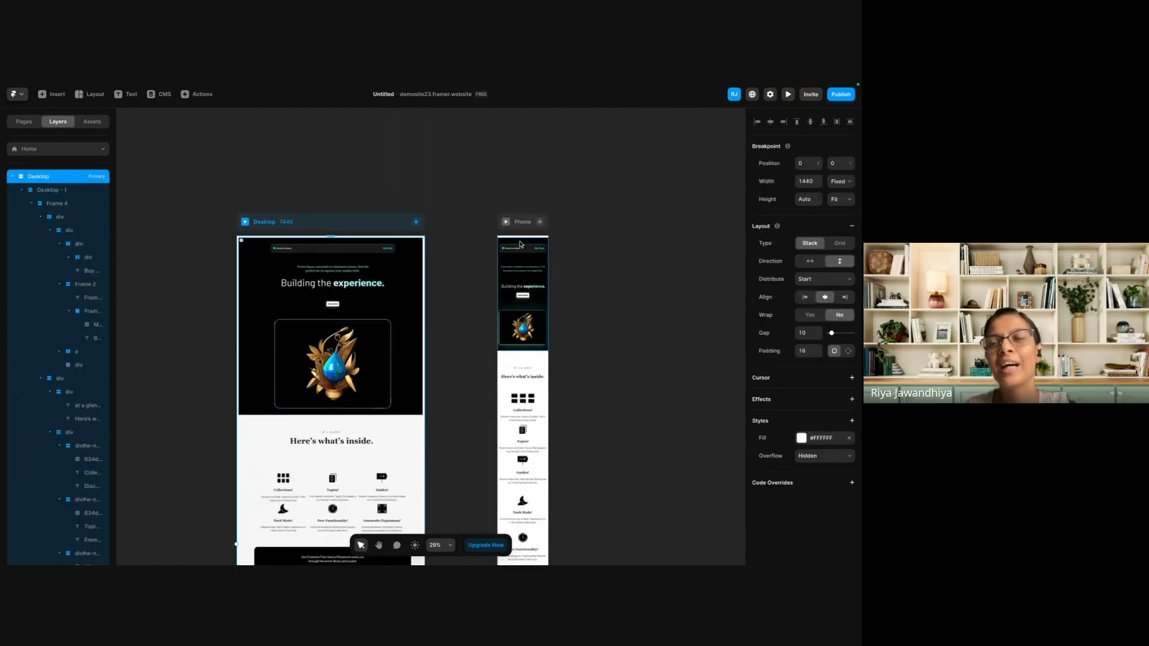
{"action": "scroll", "coordinate": [512, 335], "scroll_direction": "up", "scroll_amount": 3}
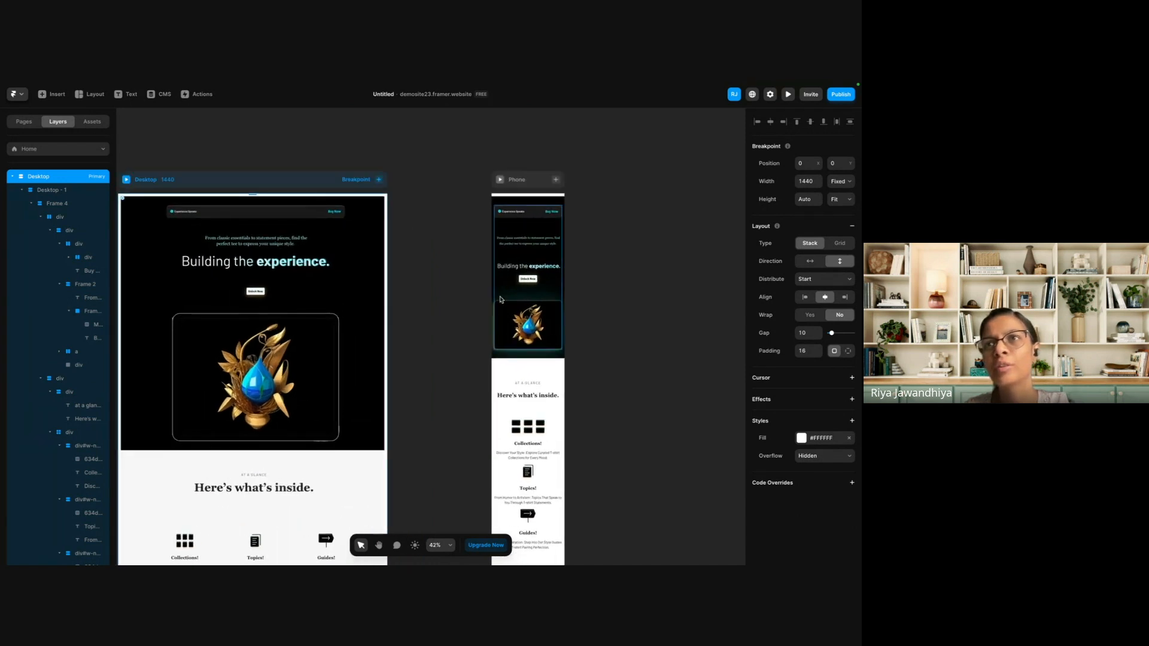
{"action": "left_click", "coordinate": [497, 227]}
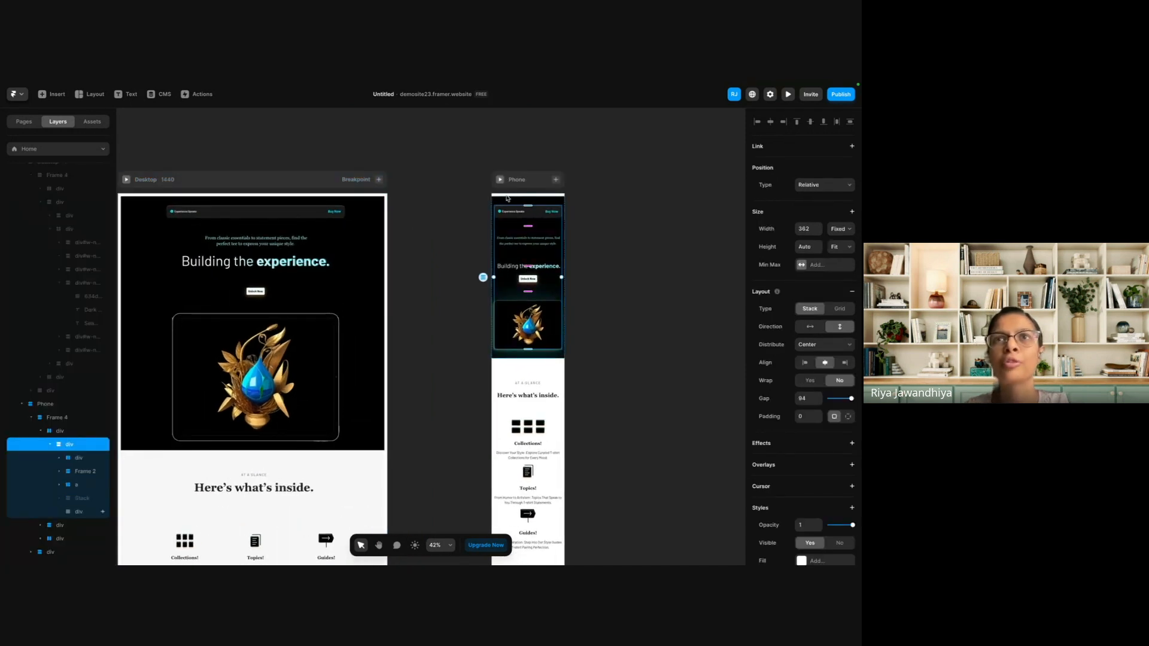
{"action": "left_click", "coordinate": [369, 207]}
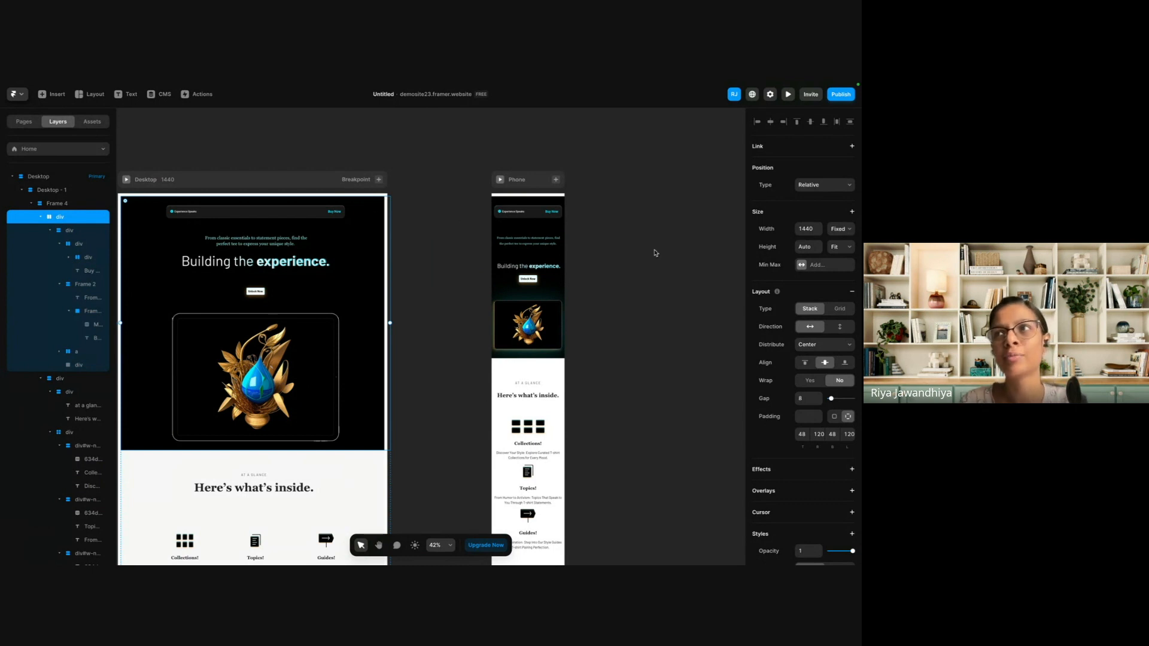
{"action": "left_click", "coordinate": [54, 189]}
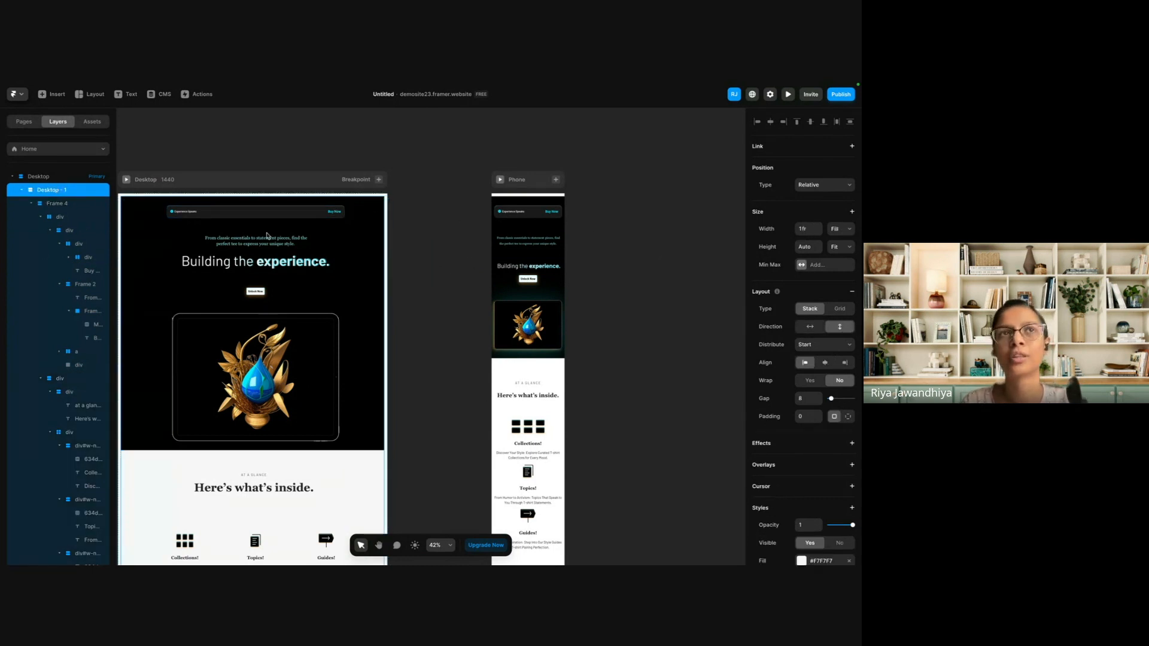
{"action": "left_click", "coordinate": [54, 203]}
{"action": "right_click", "coordinate": [55, 204]}
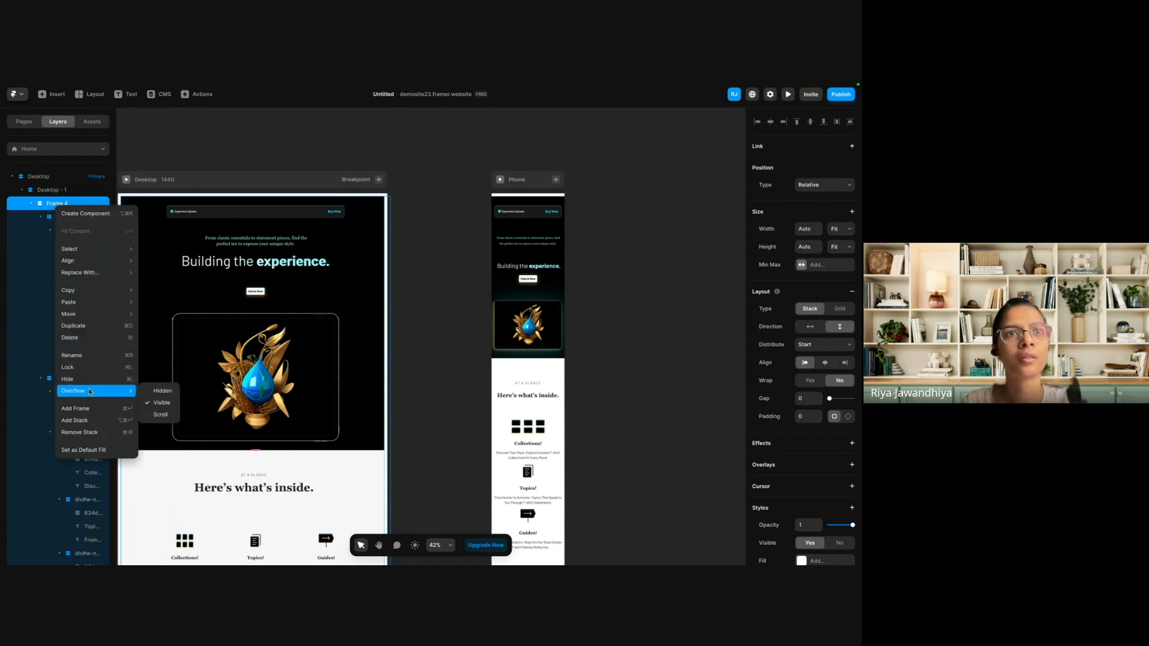
{"action": "left_click", "coordinate": [101, 430]}
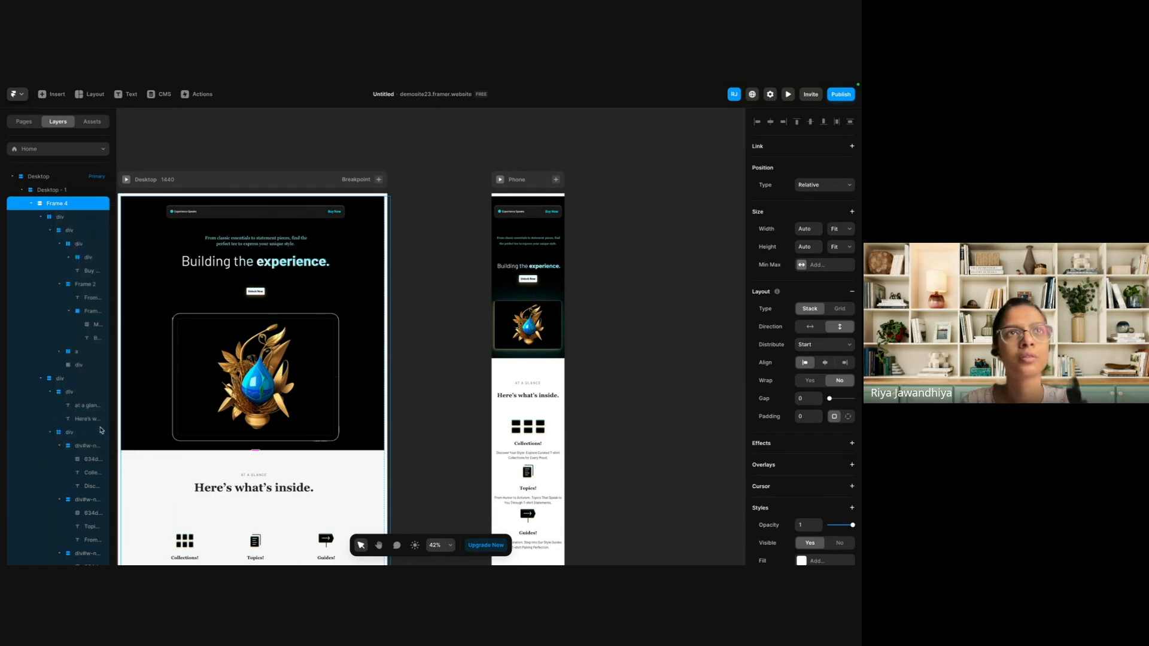
Set the width of the unwrapped Desktop page sections to Fill.
{"action": "left_click", "coordinate": [841, 229]}
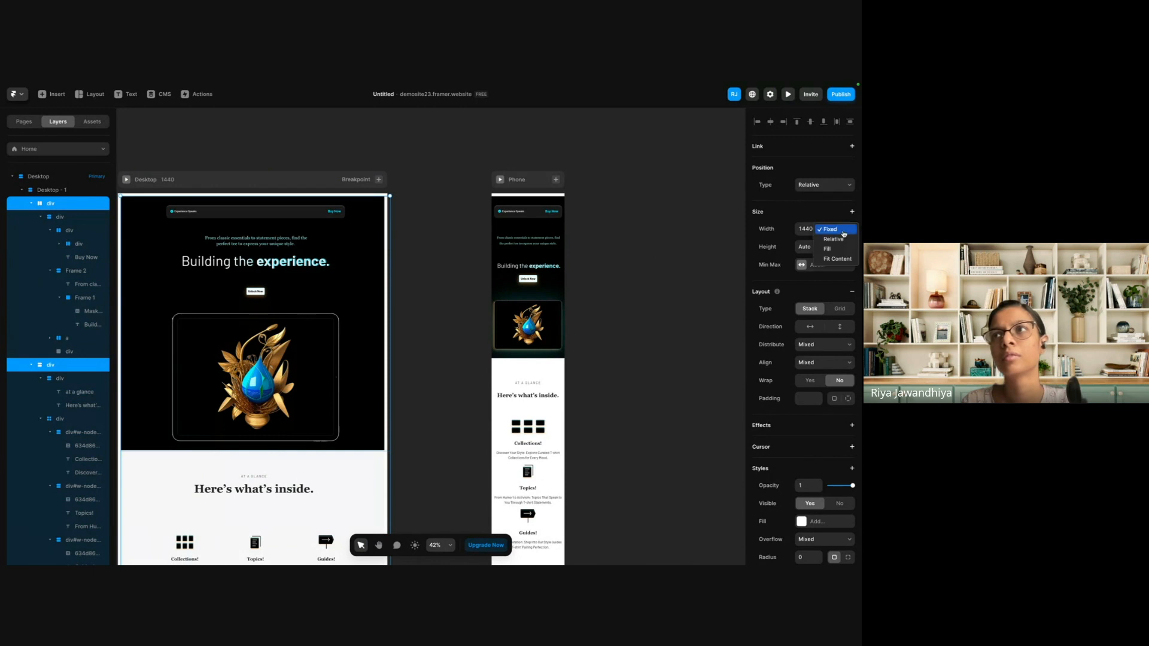
{"action": "left_click", "coordinate": [827, 248]}
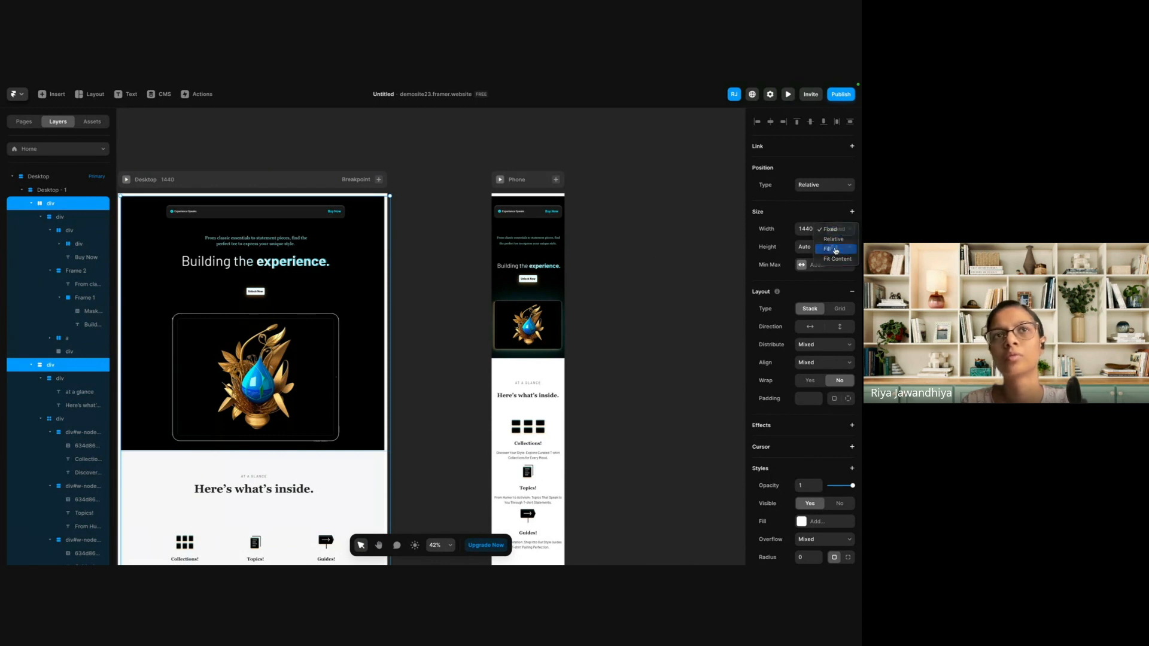
{"action": "left_click", "coordinate": [332, 190]}
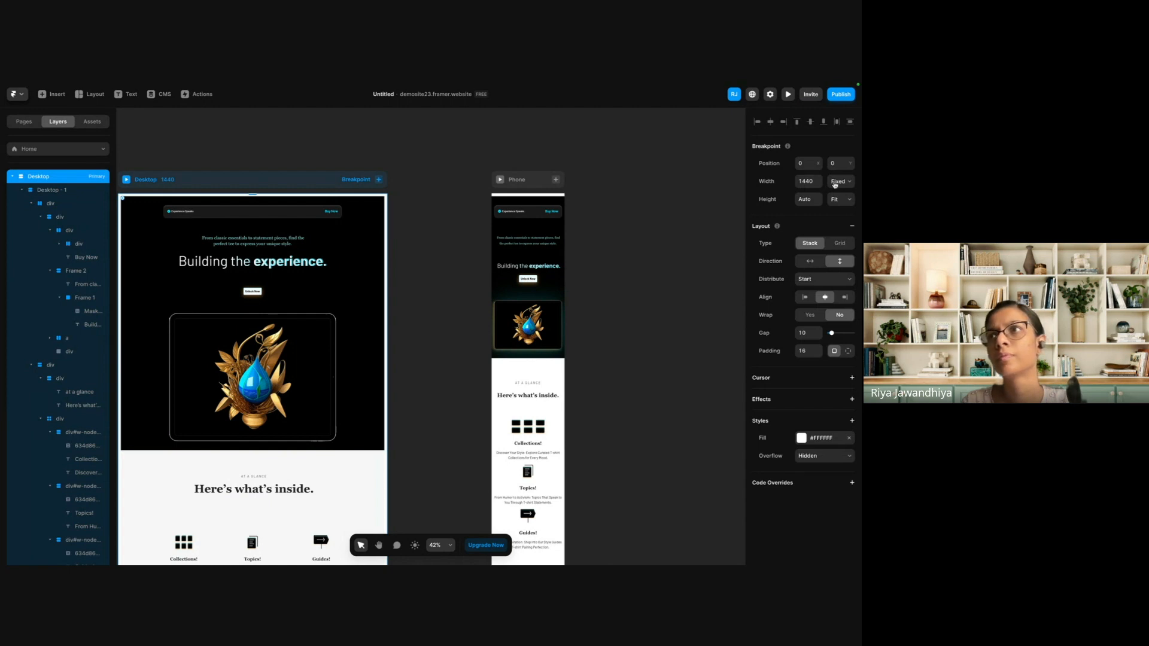
{"action": "left_click", "coordinate": [840, 186]}
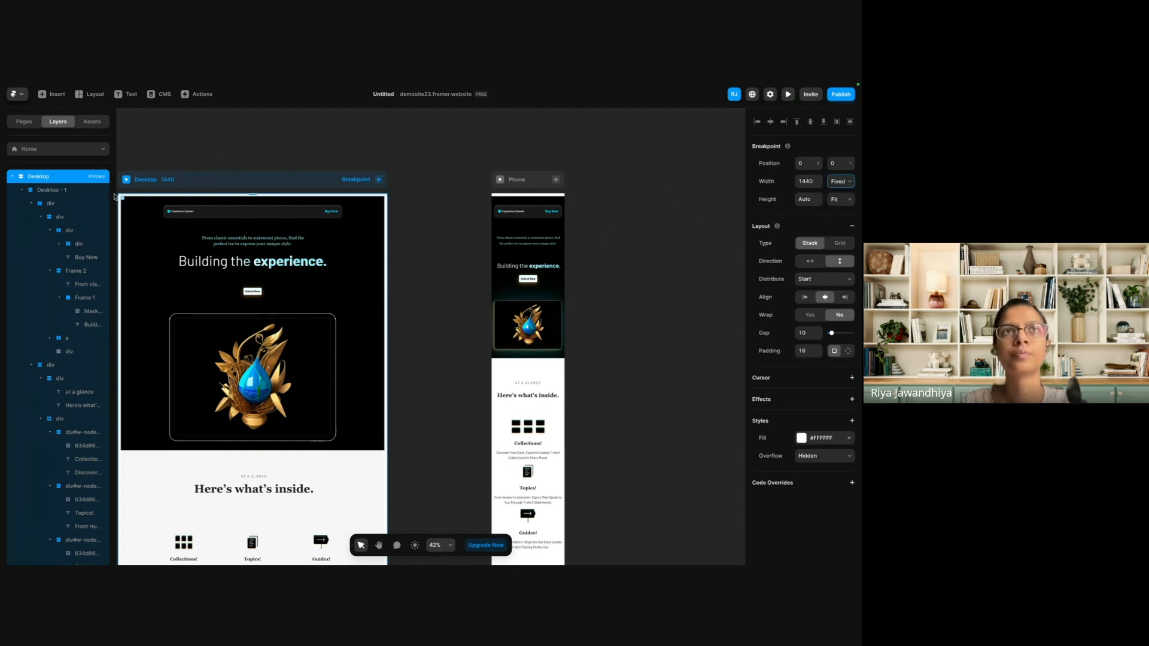
Set the width of the Desktop hero's inner content stack, holding the navigation, heading and image, to Fill.
{"action": "left_click", "coordinate": [63, 191]}
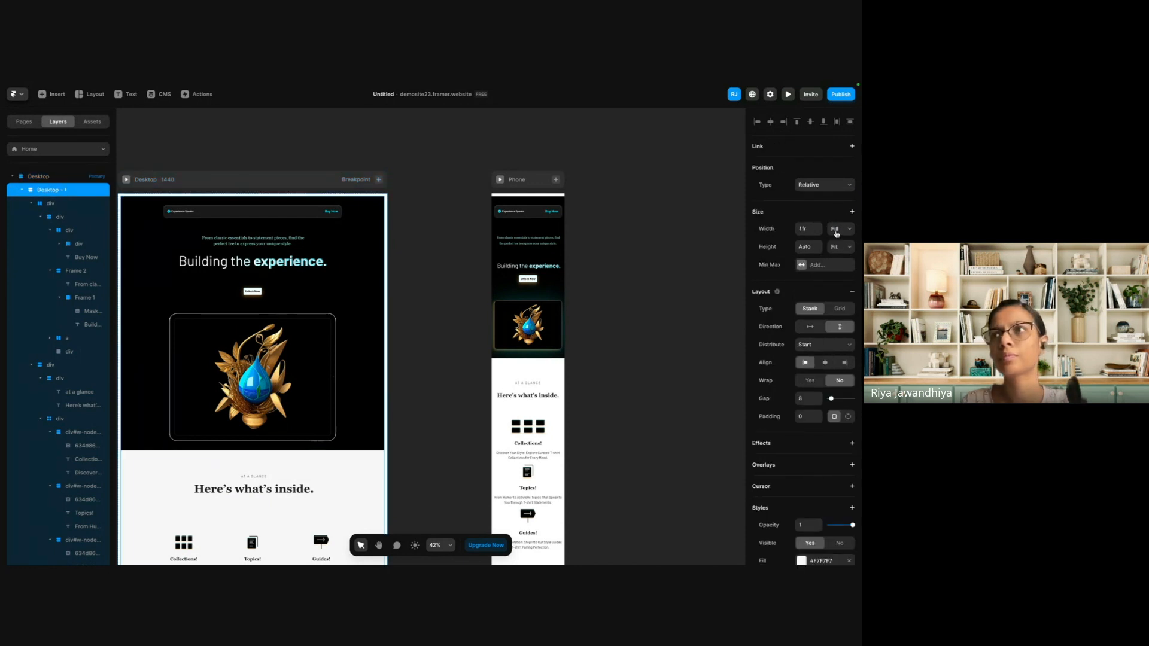
{"action": "left_click", "coordinate": [83, 208]}
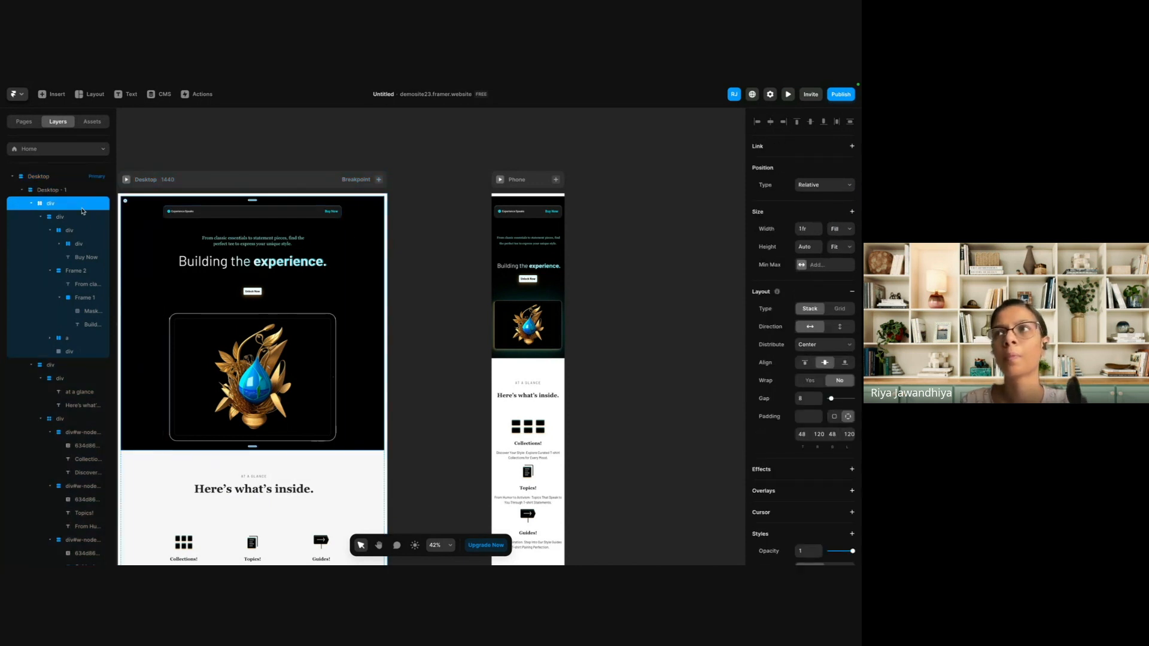
{"action": "left_click", "coordinate": [85, 217]}
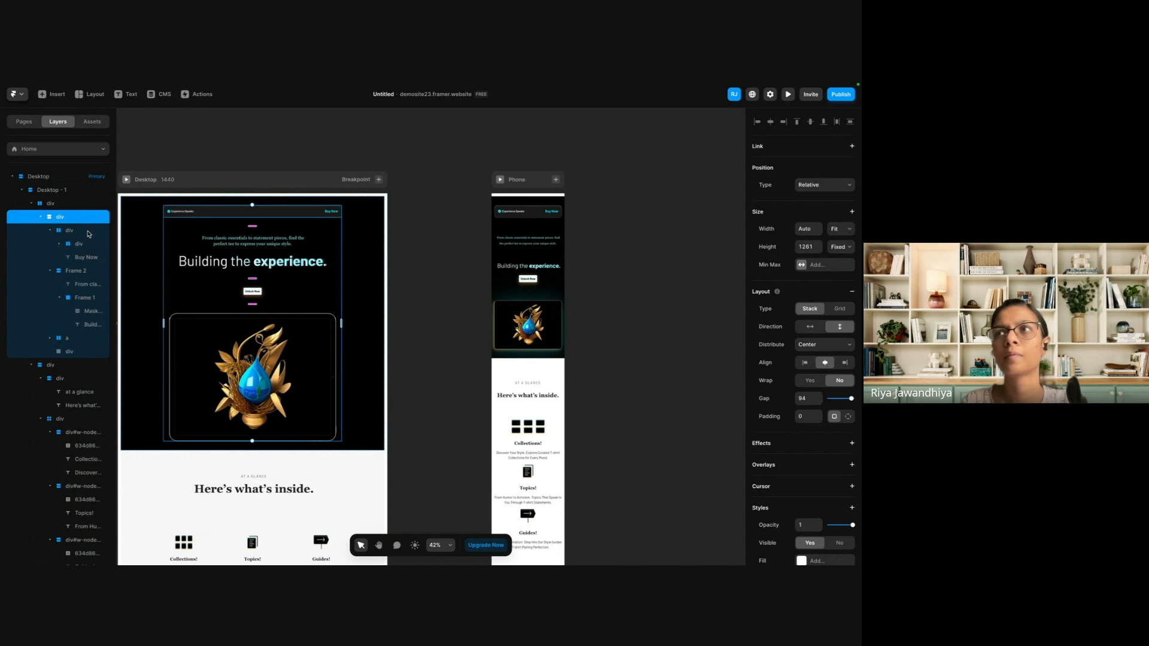
{"action": "left_click", "coordinate": [852, 230]}
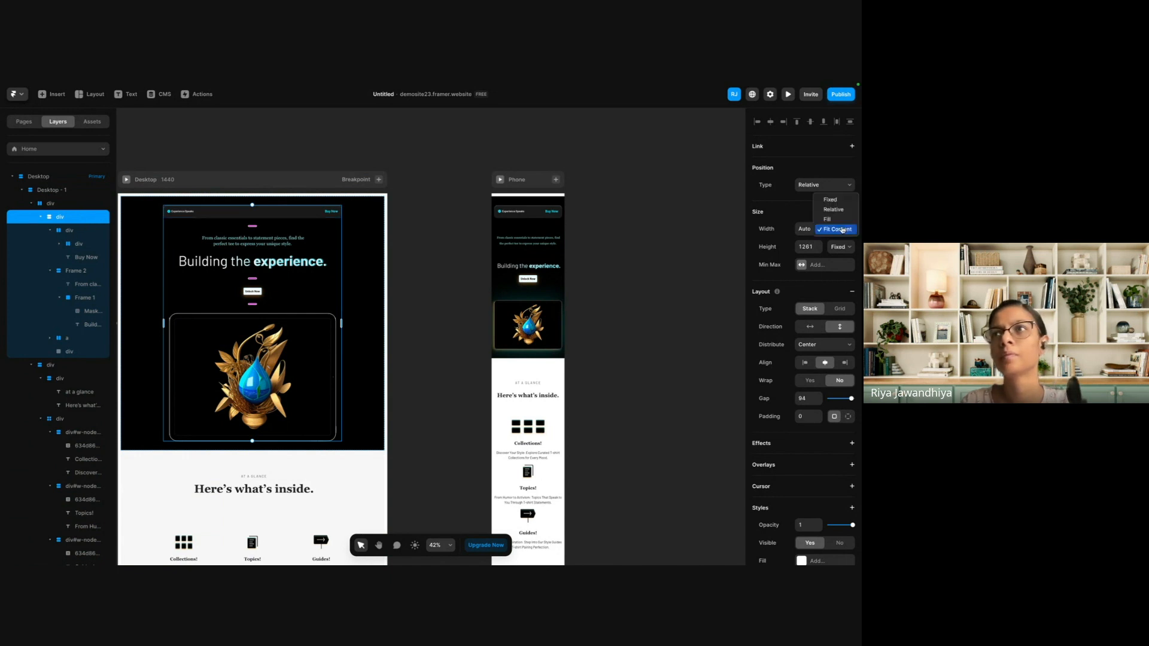
{"action": "left_click", "coordinate": [838, 220]}
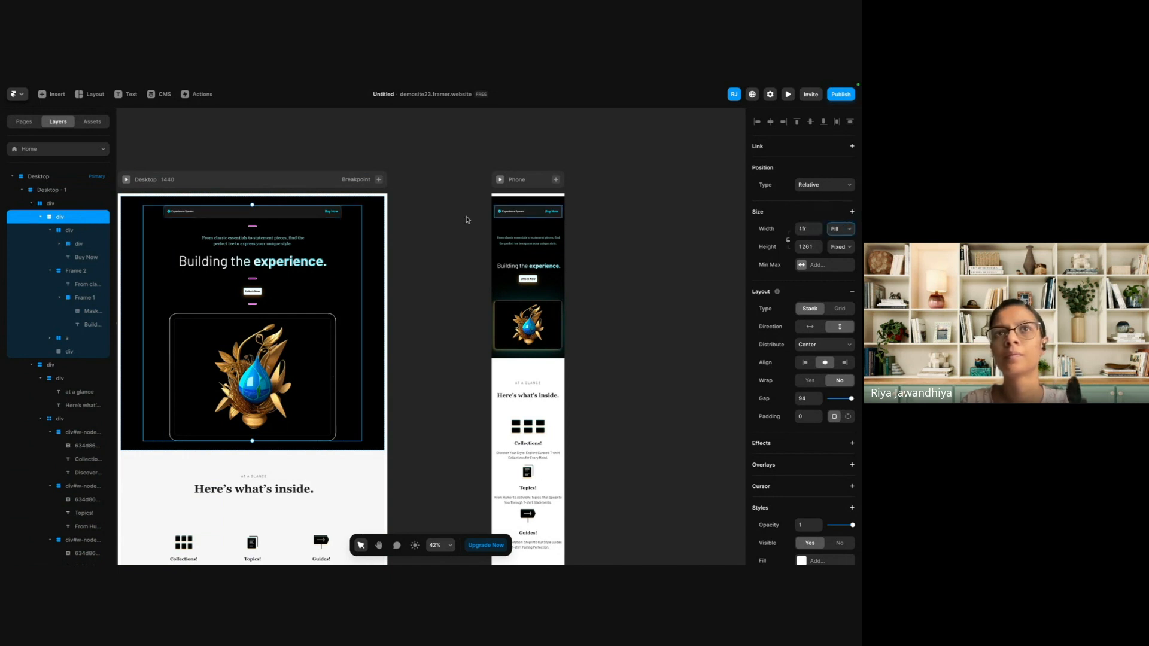
Review the Desktop and Phone layouts side by side, from the hero to the demo banner below the feature cards.
{"action": "left_click", "coordinate": [372, 254]}
{"action": "scroll", "coordinate": [385, 291], "scroll_direction": "left", "scroll_amount": 1}
{"action": "scroll", "coordinate": [385, 290], "scroll_direction": "down", "scroll_amount": 2}
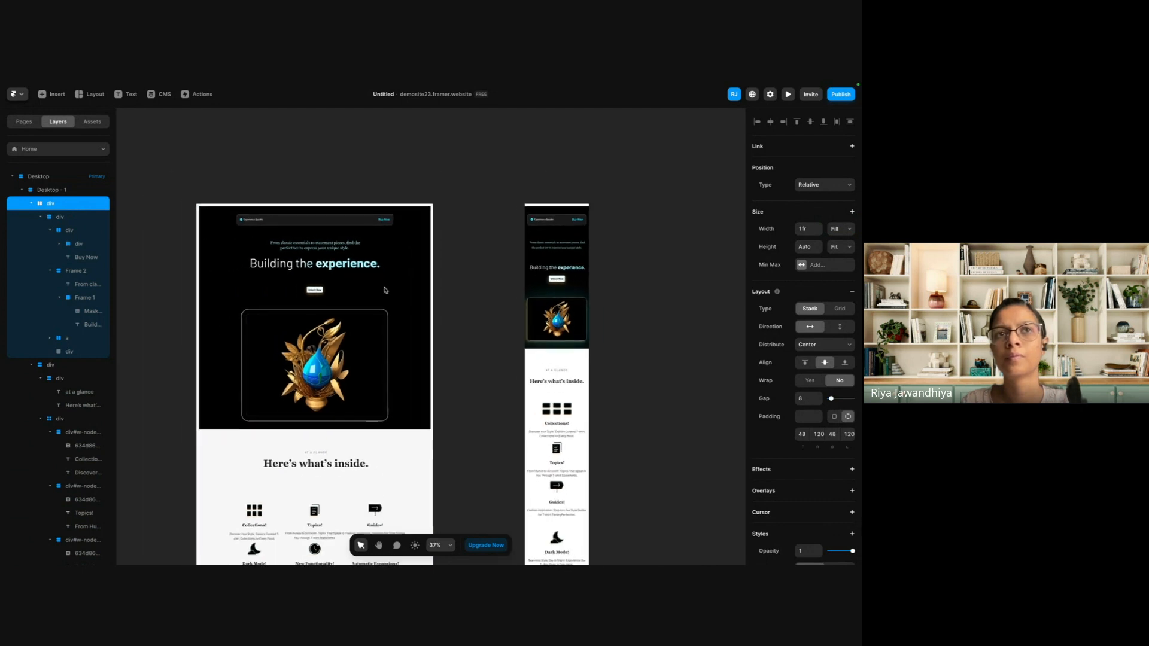
{"action": "left_click", "coordinate": [450, 324]}
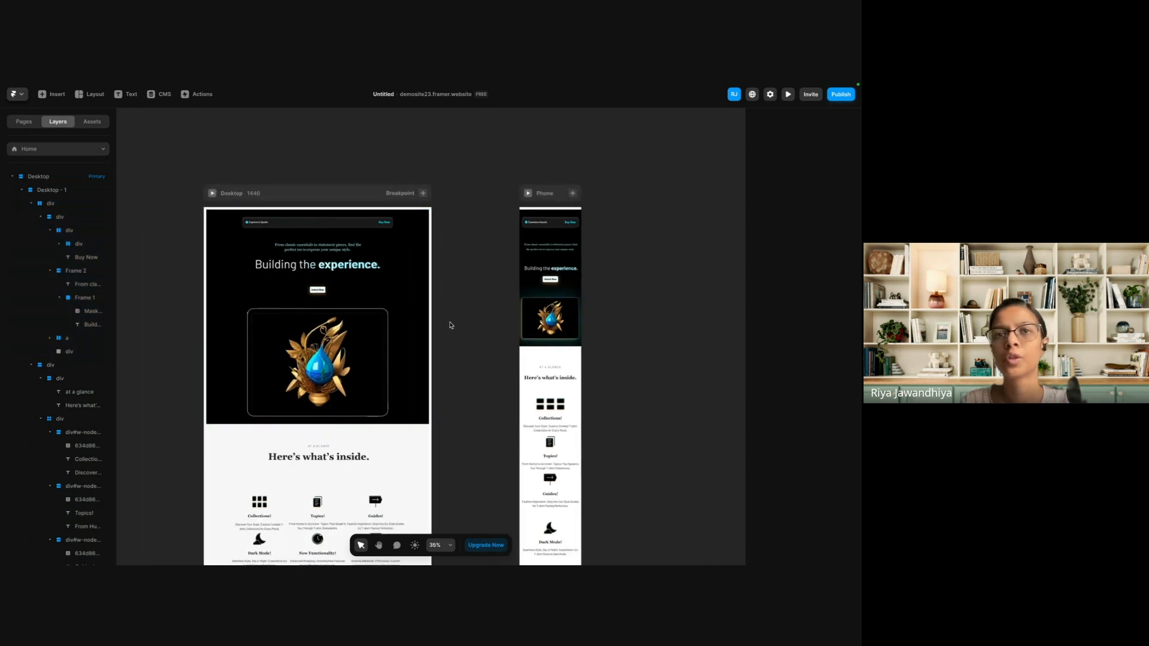
{"action": "scroll", "coordinate": [450, 325], "scroll_direction": "down", "scroll_amount": 4}
{"action": "scroll", "coordinate": [321, 354], "scroll_direction": "up", "scroll_amount": 2}
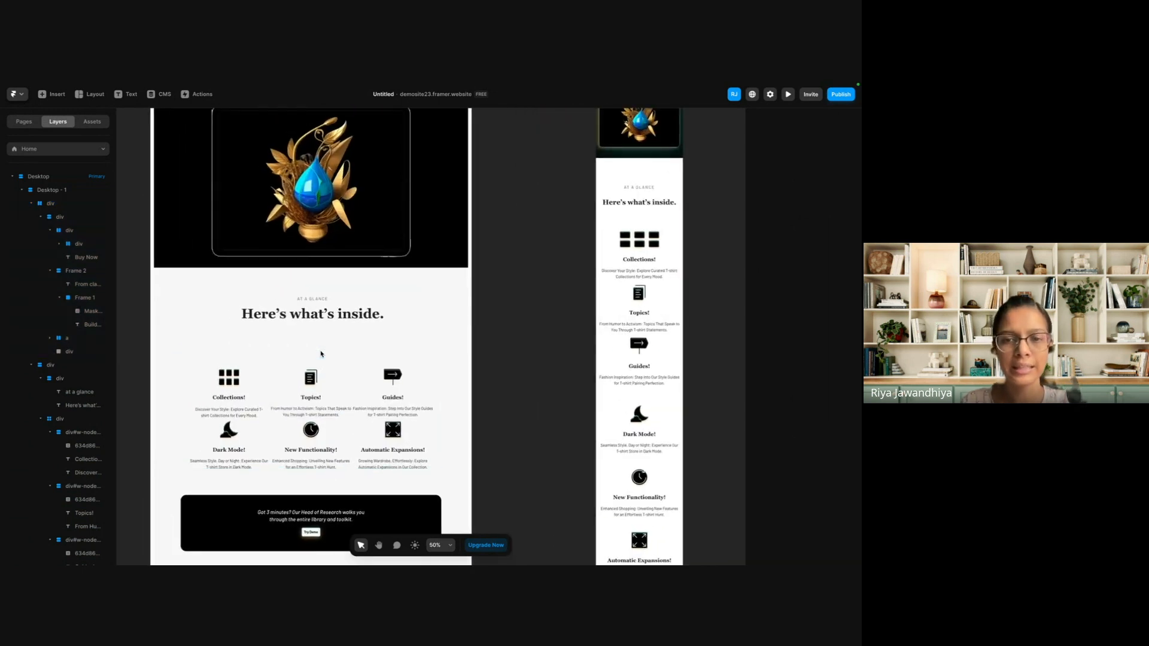
{"action": "scroll", "coordinate": [321, 353], "scroll_direction": "down", "scroll_amount": 3}
{"action": "scroll", "coordinate": [321, 353], "scroll_direction": "up", "scroll_amount": 5}
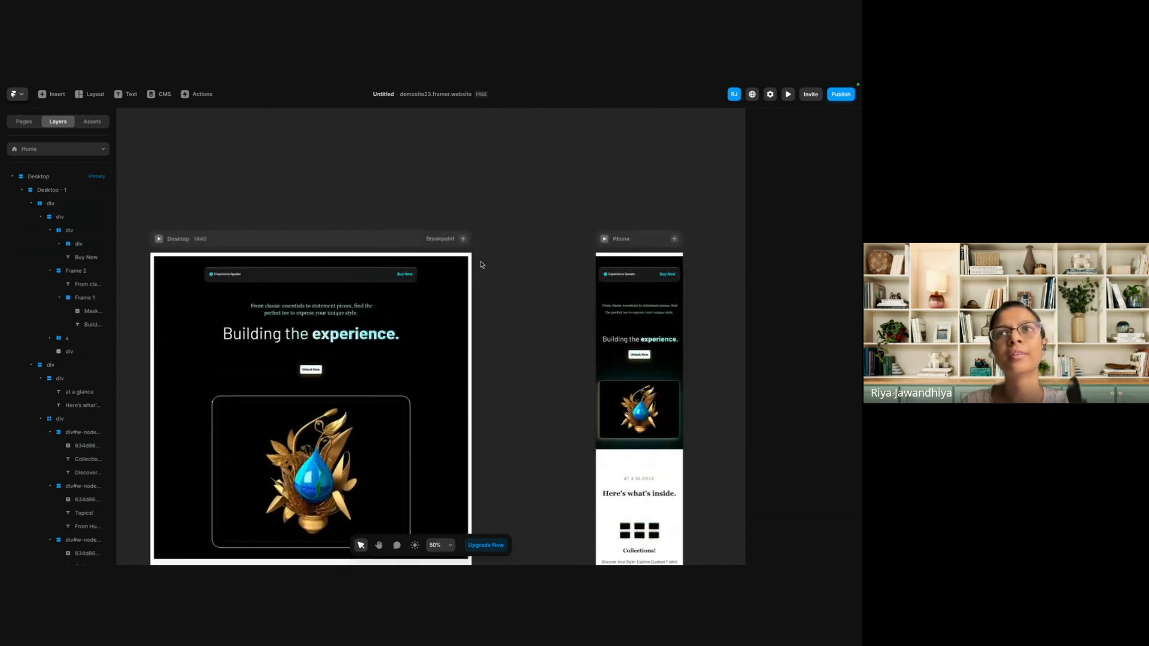
{"action": "scroll", "coordinate": [233, 249], "scroll_direction": "right", "scroll_amount": 1}
{"action": "scroll", "coordinate": [233, 246], "scroll_direction": "left", "scroll_amount": 1}
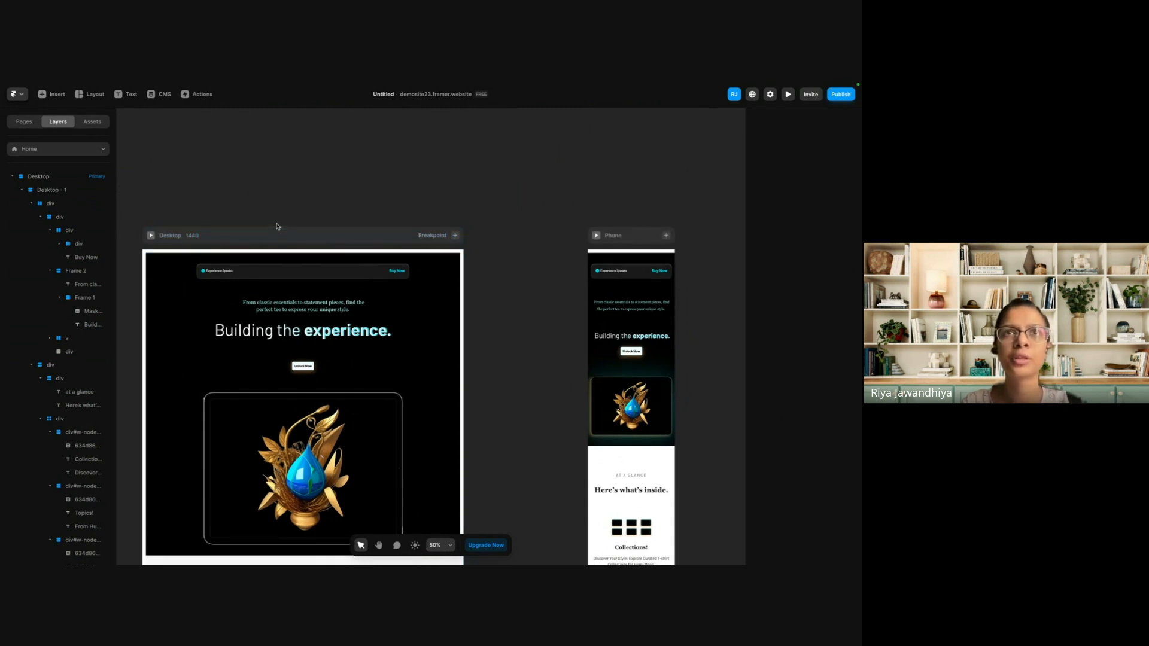
Add a Tablet breakpoint with a width of 810 from the Desktop breakpoint.
{"action": "scroll", "coordinate": [277, 226], "scroll_direction": "up", "scroll_amount": 3}
{"action": "left_click", "coordinate": [485, 244]}
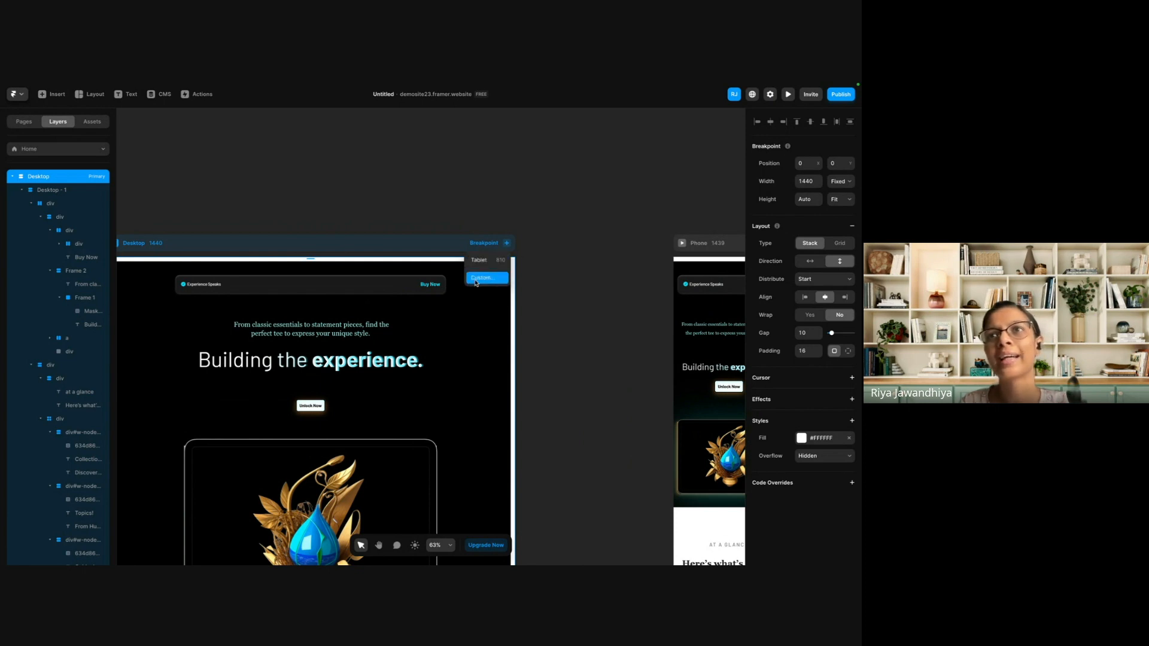
{"action": "left_click", "coordinate": [475, 263]}
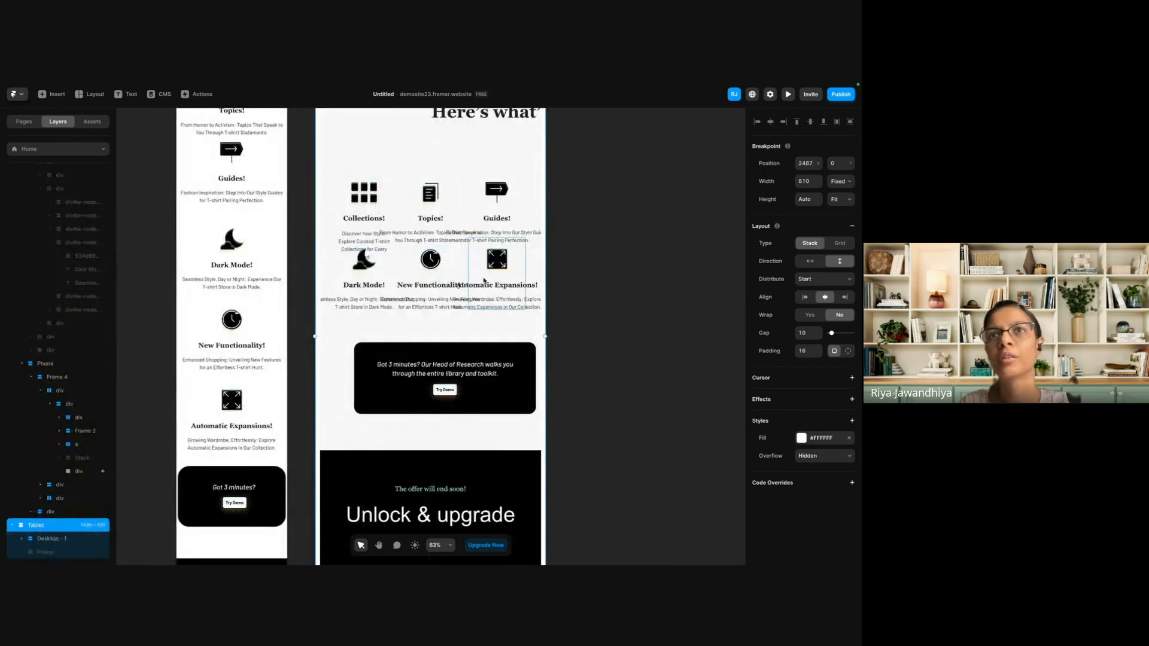
Examine the Tablet layout alongside Desktop and Phone, and inspect the layers of the Desktop "Unlock & upgrade experience" section.
{"action": "scroll", "coordinate": [473, 265], "scroll_direction": "down", "scroll_amount": 10}
{"action": "scroll", "coordinate": [484, 280], "scroll_direction": "down", "scroll_amount": 5}
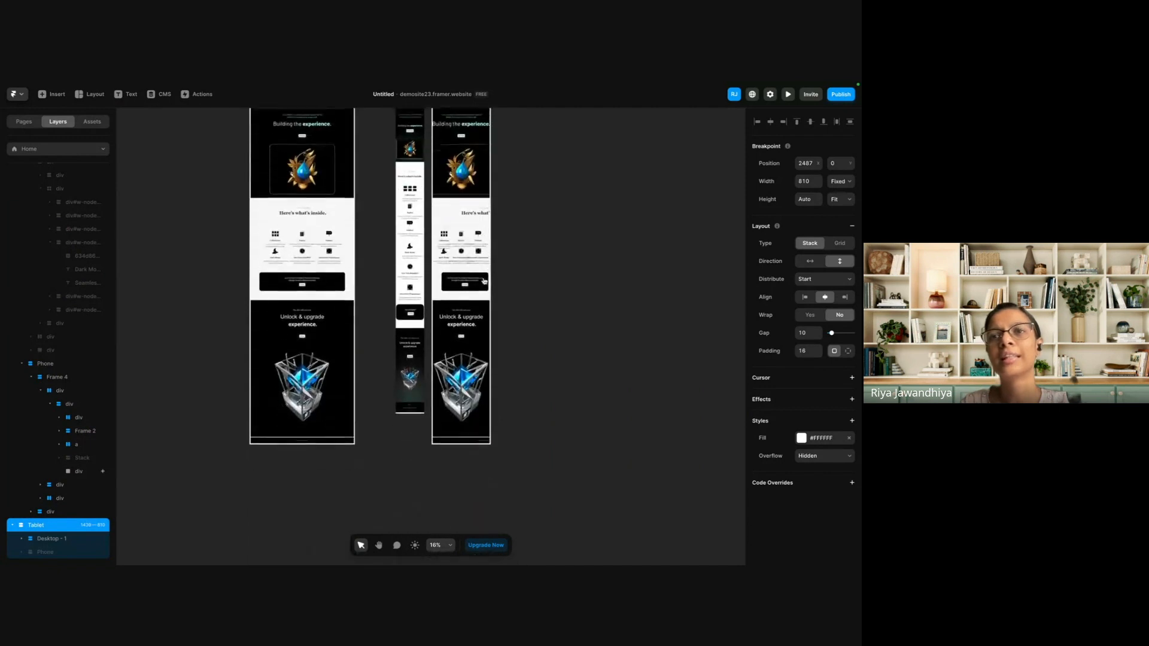
{"action": "scroll", "coordinate": [443, 210], "scroll_direction": "up", "scroll_amount": 5}
{"action": "scroll", "coordinate": [293, 432], "scroll_direction": "down", "scroll_amount": 4}
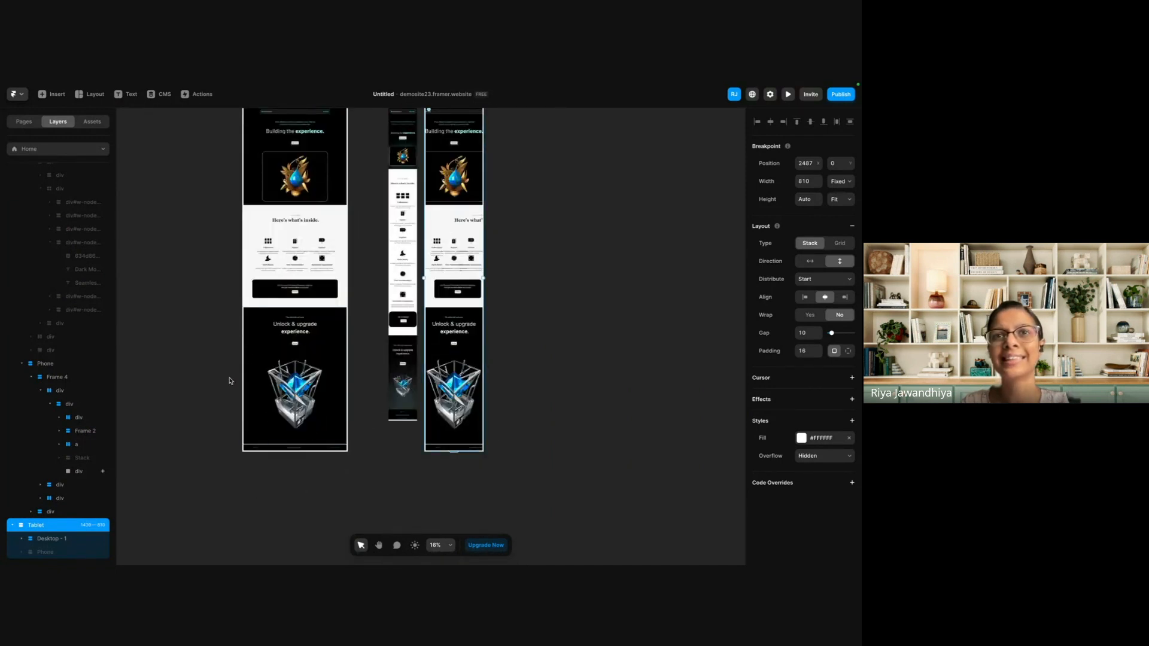
{"action": "left_click", "coordinate": [249, 383]}
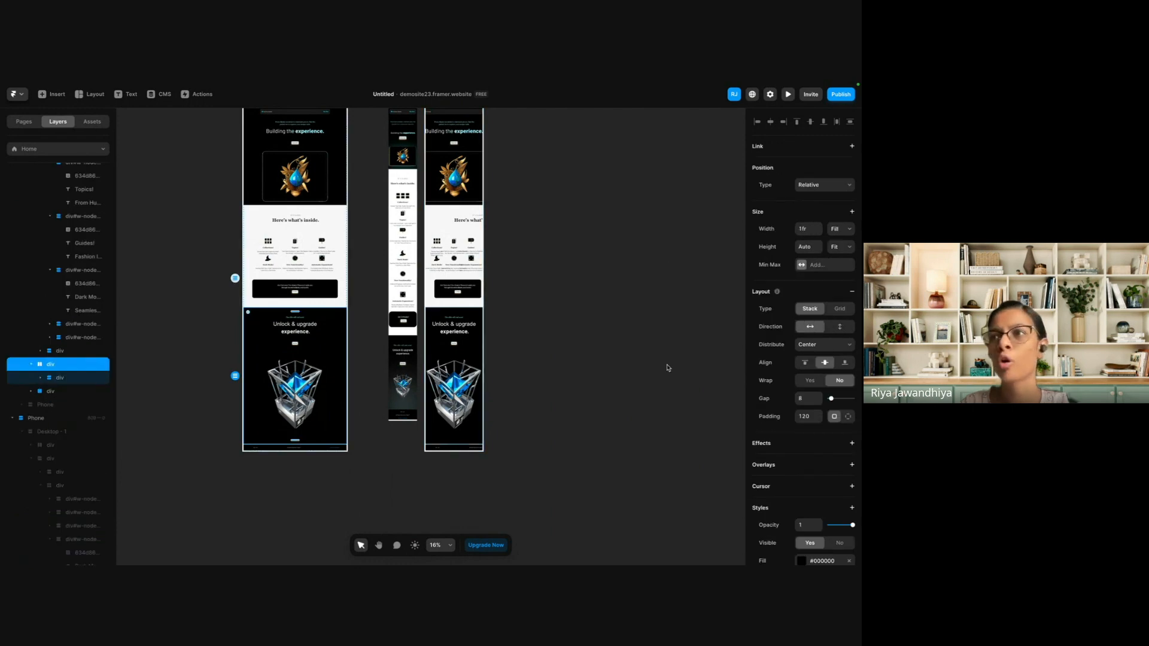
{"action": "left_click", "coordinate": [95, 381]}
{"action": "scroll", "coordinate": [451, 262], "scroll_direction": "up", "scroll_amount": 3}
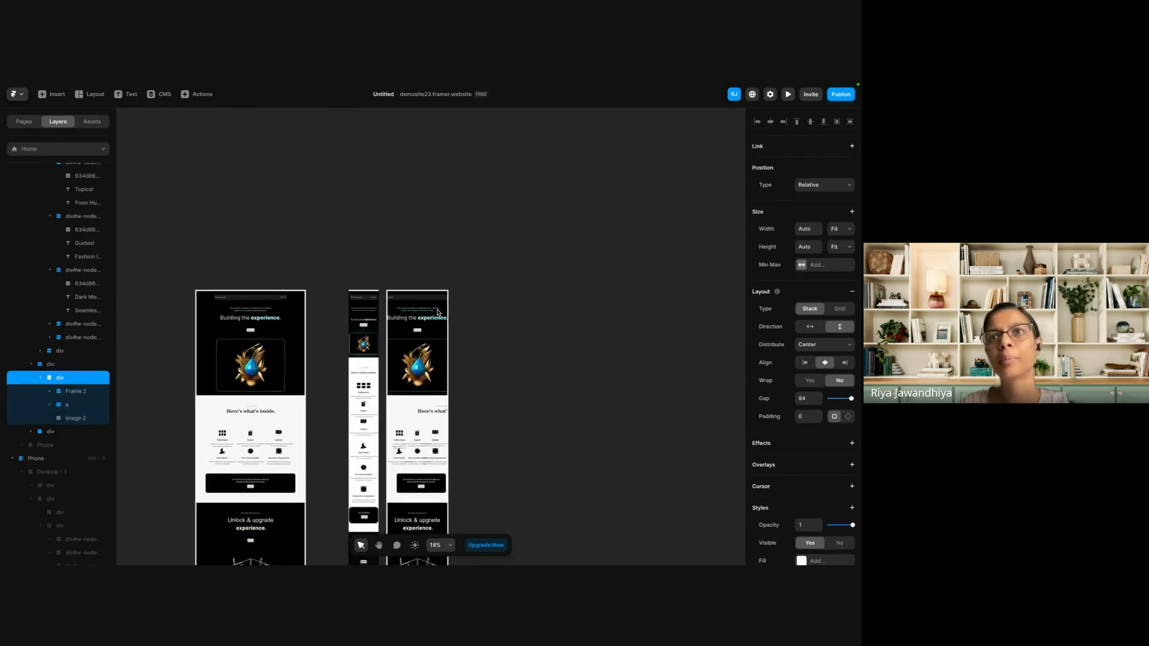
{"action": "scroll", "coordinate": [451, 261], "scroll_direction": "up", "scroll_amount": 5}
Shrink Frame 1, the container of the Tablet hero heading, from its upper-left corner.
{"action": "left_click", "coordinate": [417, 331]}
{"action": "scroll", "coordinate": [417, 331], "scroll_direction": "up", "scroll_amount": 3}
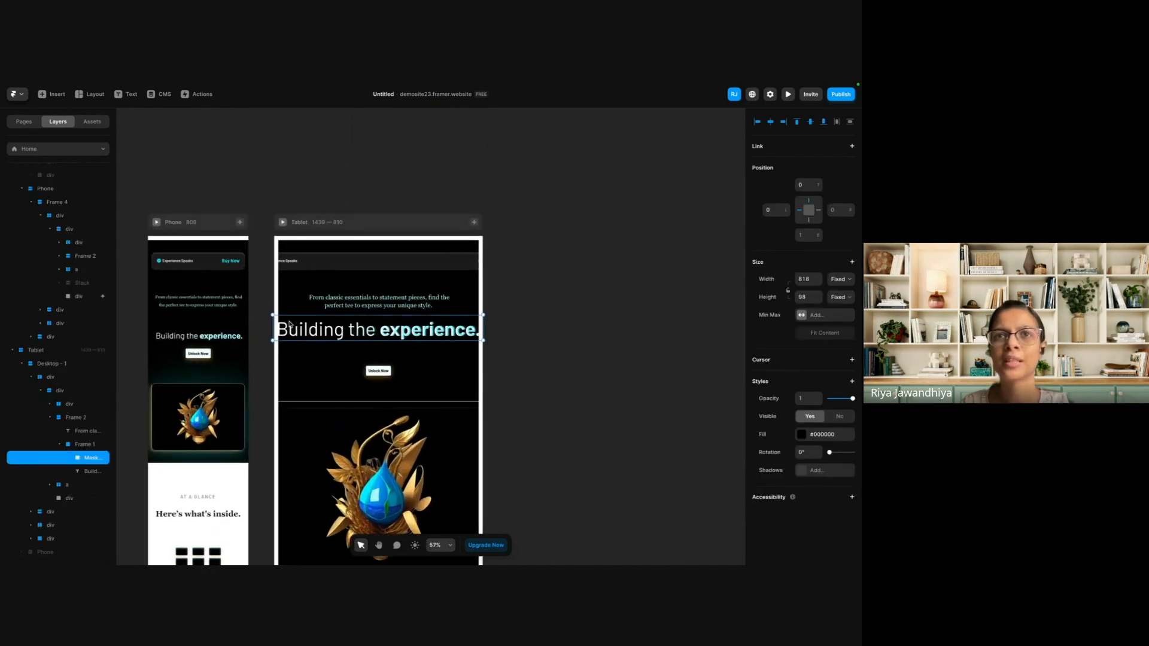
{"action": "left_click_drag", "start_coordinate": [271, 314], "coordinate": [305, 323]}
{"action": "key", "text": "ctrl+z"}
{"action": "left_click", "coordinate": [84, 444]}
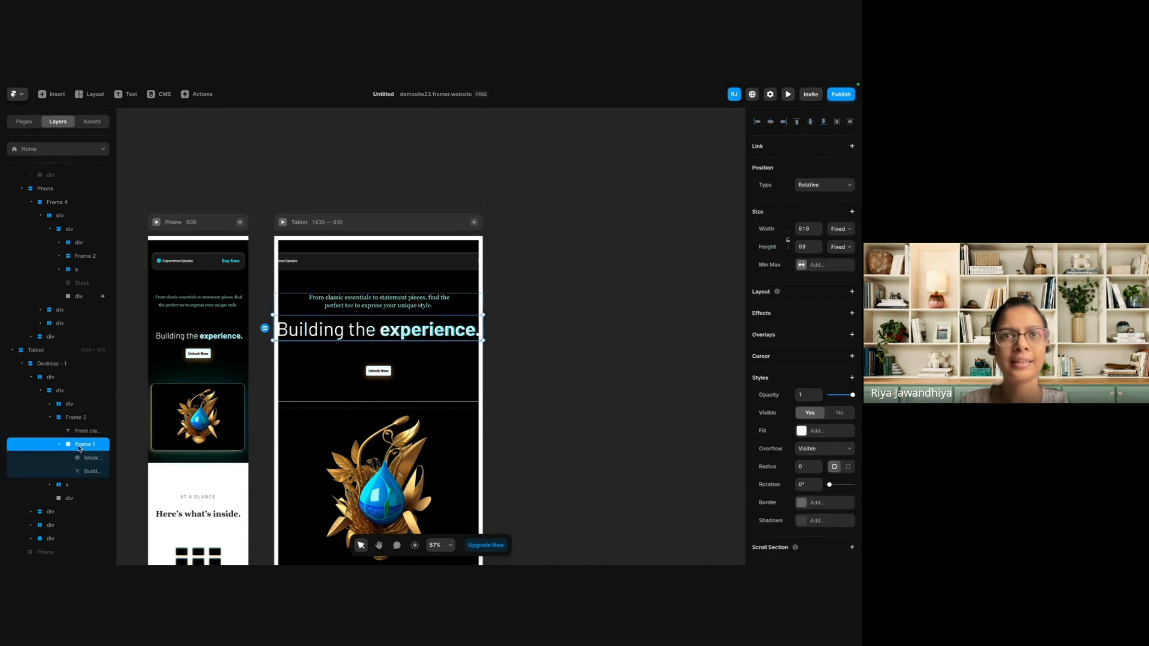
{"action": "left_click_drag", "start_coordinate": [271, 314], "coordinate": [295, 320]}
Resize the Tablet hero heading's mask and text together, bringing the text to a width of about 643.5.
{"action": "left_click", "coordinate": [325, 330]}
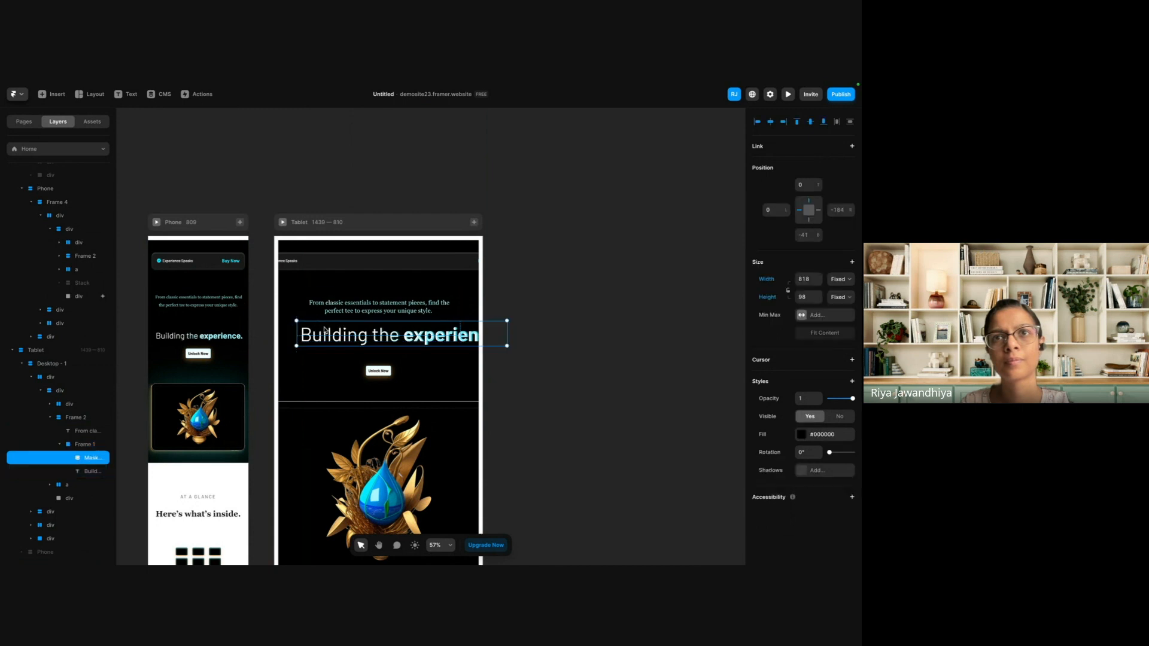
{"action": "left_click_drag", "start_coordinate": [507, 346], "coordinate": [458, 340]}
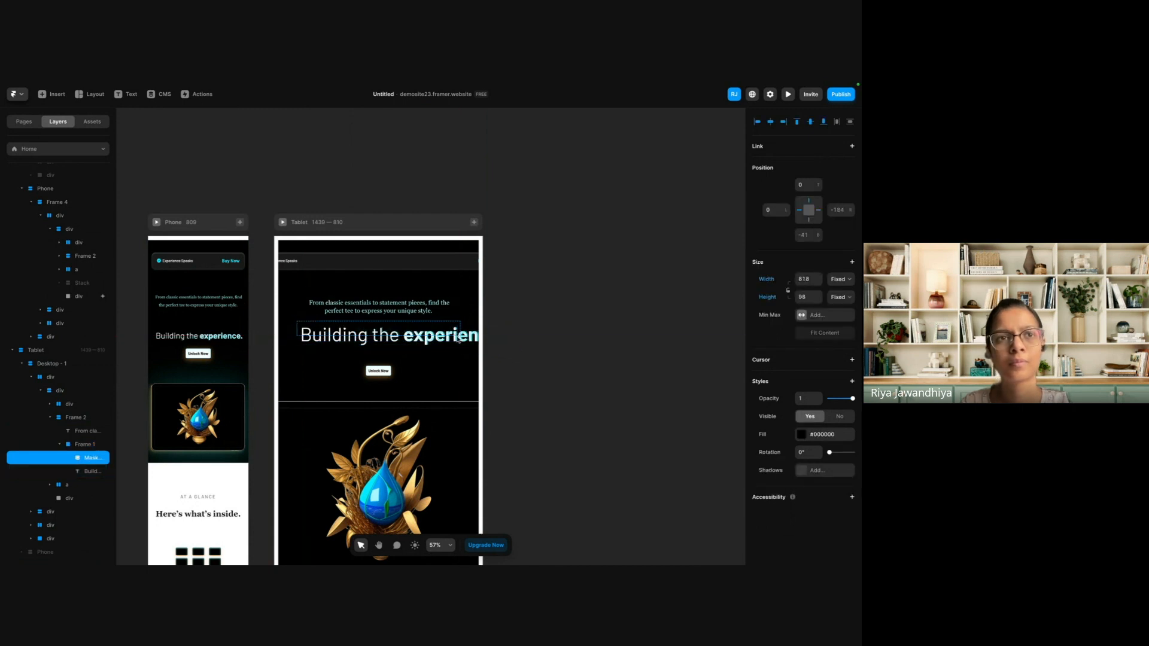
{"action": "left_click", "coordinate": [90, 471], "text": "shift"}
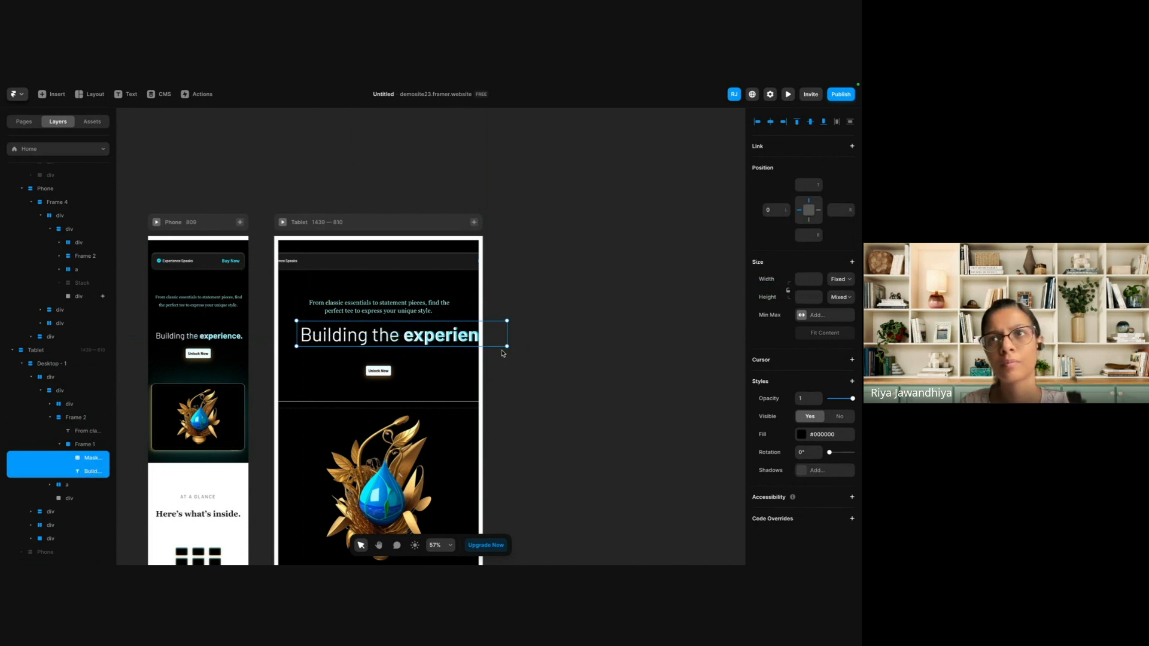
{"action": "left_click_drag", "start_coordinate": [507, 346], "coordinate": [459, 340]}
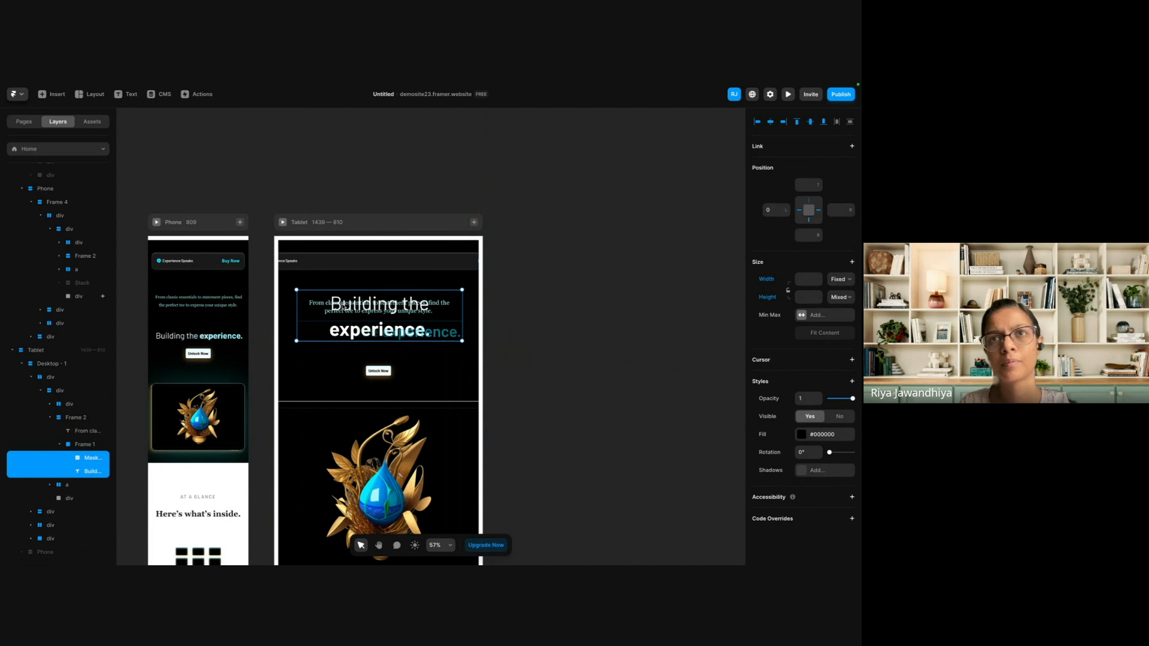
{"action": "left_click", "coordinate": [89, 471]}
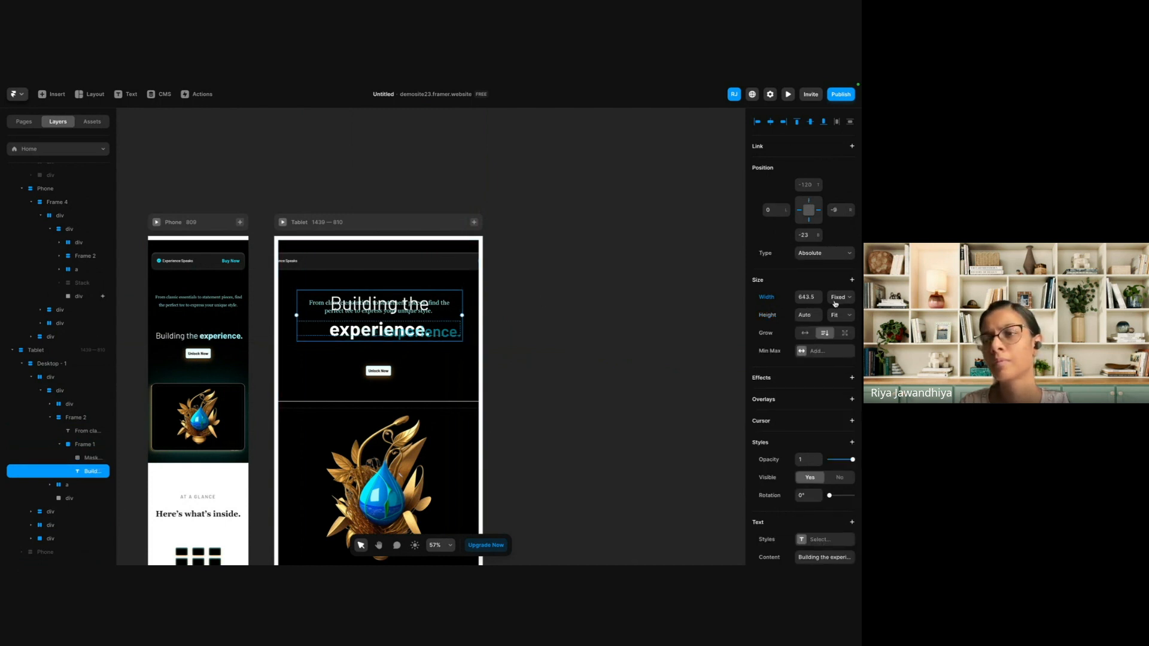
Set the font size of the Tablet hero heading to 64 pixels and select the mask over it.
{"action": "scroll", "coordinate": [807, 473], "scroll_direction": "down", "scroll_amount": 3}
{"action": "left_click", "coordinate": [812, 514]}
{"action": "type", "text": "64"}
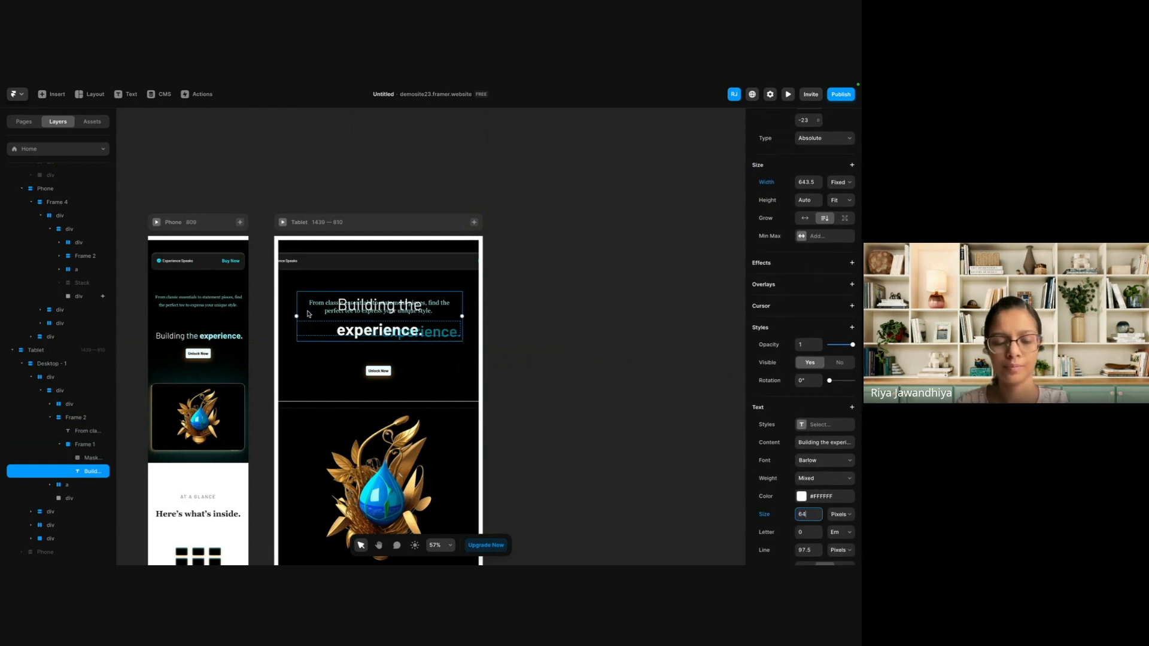
{"action": "left_click", "coordinate": [543, 346]}
{"action": "scroll", "coordinate": [543, 347], "scroll_direction": "down", "scroll_amount": 2}
{"action": "left_click", "coordinate": [404, 281]}
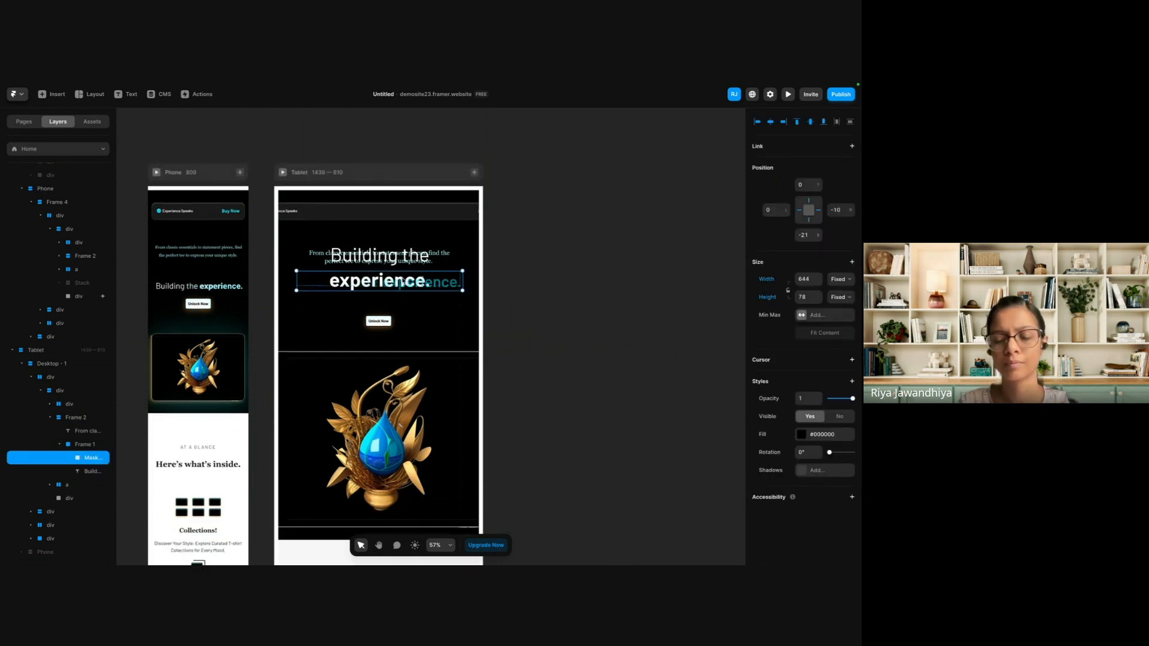
Undo the Tablet hero heading edits and the addition of the Tablet breakpoint.
{"action": "key", "text": "super+z"}
{"action": "key", "text": "super+z"}
{"action": "key", "text": "super+z"}
{"action": "key", "text": "super+z"}
{"action": "key", "text": "super+z"}
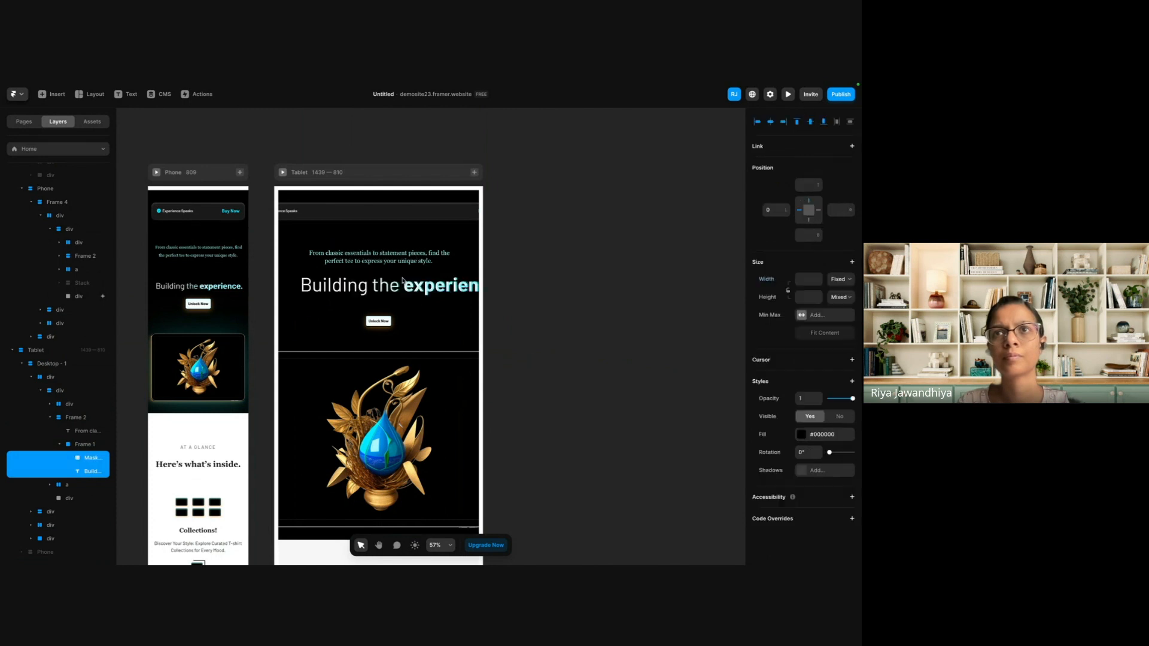
{"action": "key", "text": "super+z"}
{"action": "key", "text": "super+z"}
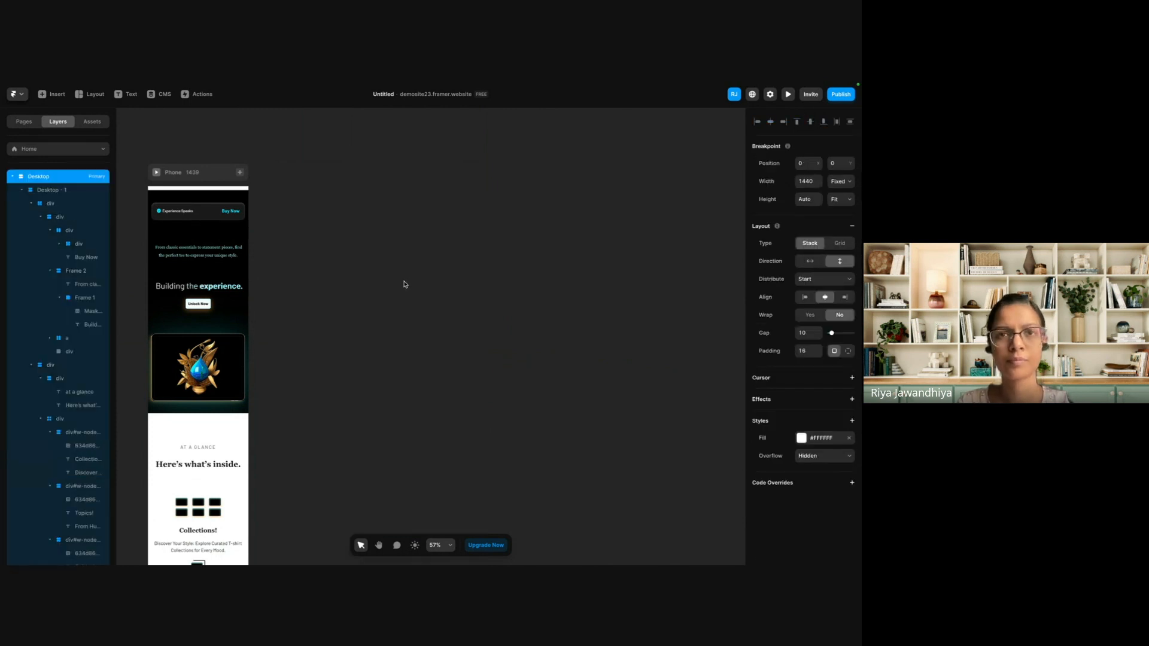
Examine the Desktop and Phone layouts side by side, from the hero to the "Here's what's inside" section.
{"action": "scroll", "coordinate": [319, 321], "scroll_direction": "left", "scroll_amount": 3}
{"action": "scroll", "coordinate": [319, 321], "scroll_direction": "down", "scroll_amount": 3}
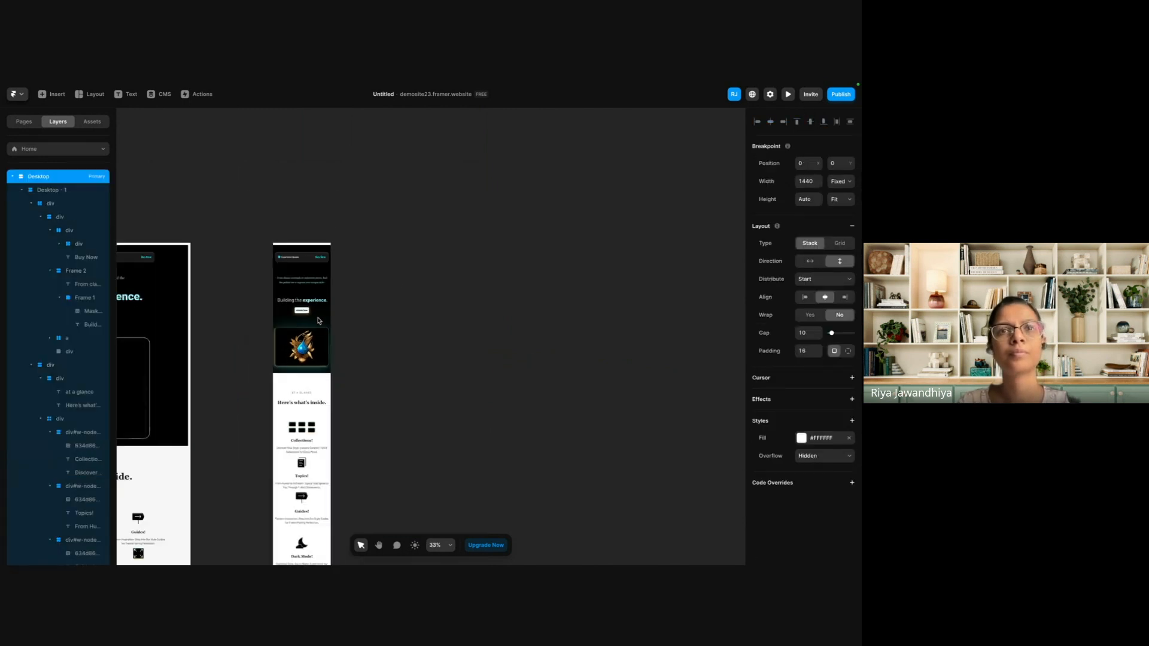
{"action": "scroll", "coordinate": [319, 321], "scroll_direction": "left", "scroll_amount": 5}
{"action": "scroll", "coordinate": [319, 321], "scroll_direction": "down", "scroll_amount": 1}
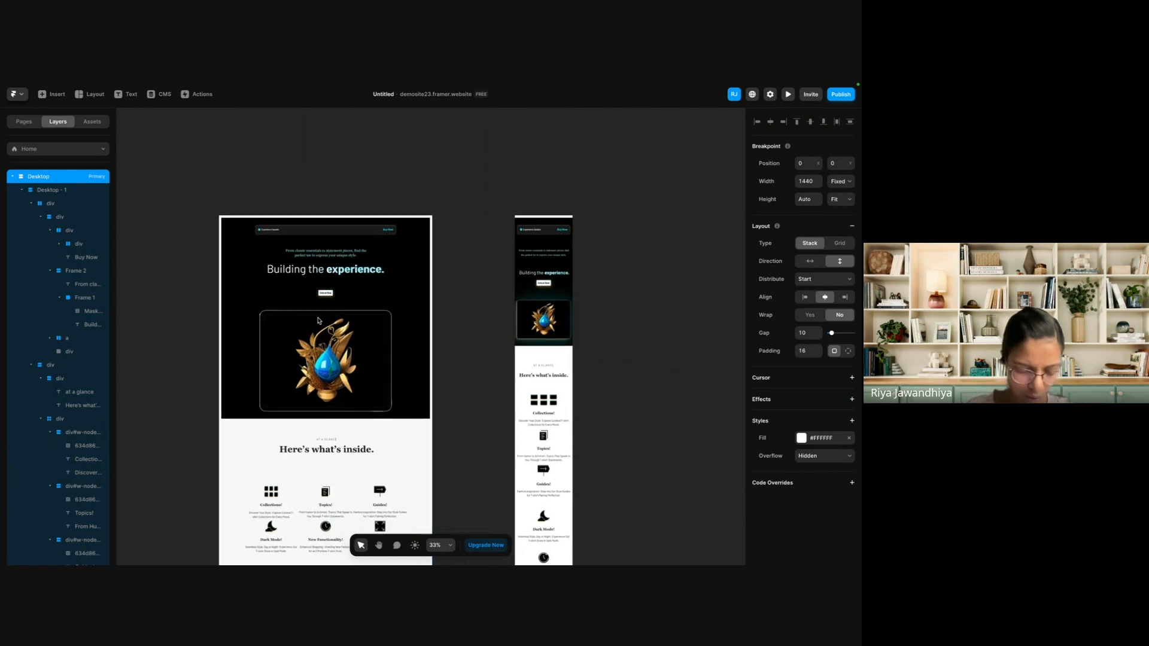
{"action": "scroll", "coordinate": [318, 321], "scroll_direction": "down", "scroll_amount": 1}
{"action": "scroll", "coordinate": [336, 415], "scroll_direction": "right", "scroll_amount": 2}
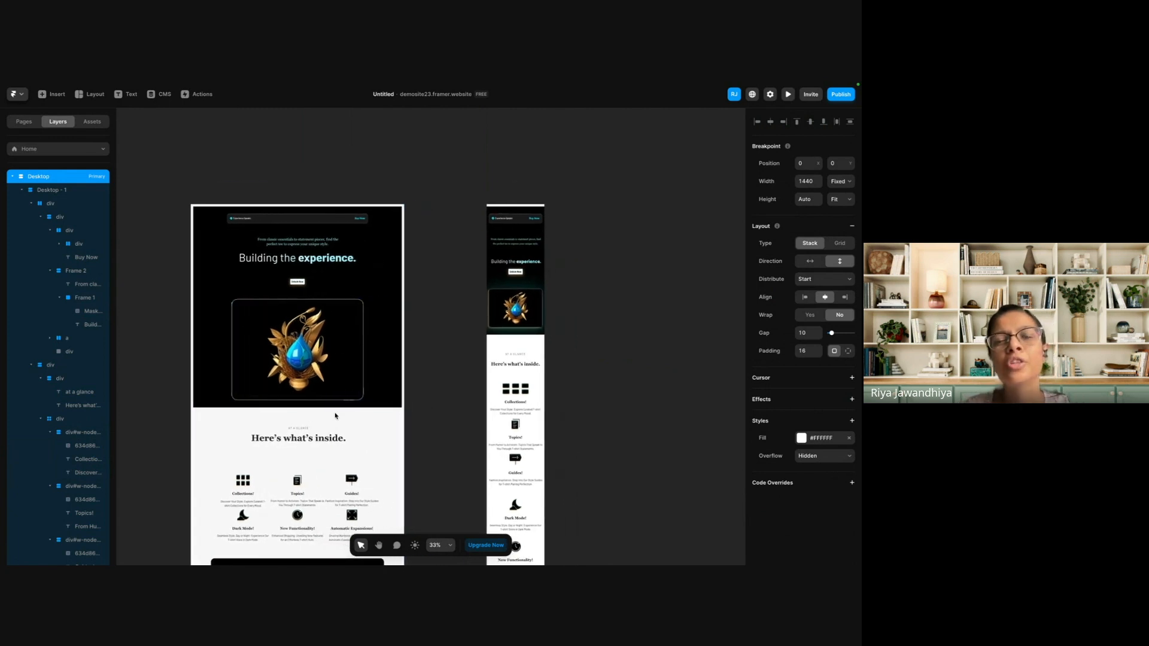
{"action": "scroll", "coordinate": [335, 416], "scroll_direction": "down", "scroll_amount": 5}
{"action": "scroll", "coordinate": [397, 277], "scroll_direction": "up", "scroll_amount": 4}
{"action": "scroll", "coordinate": [399, 277], "scroll_direction": "up", "scroll_amount": 1}
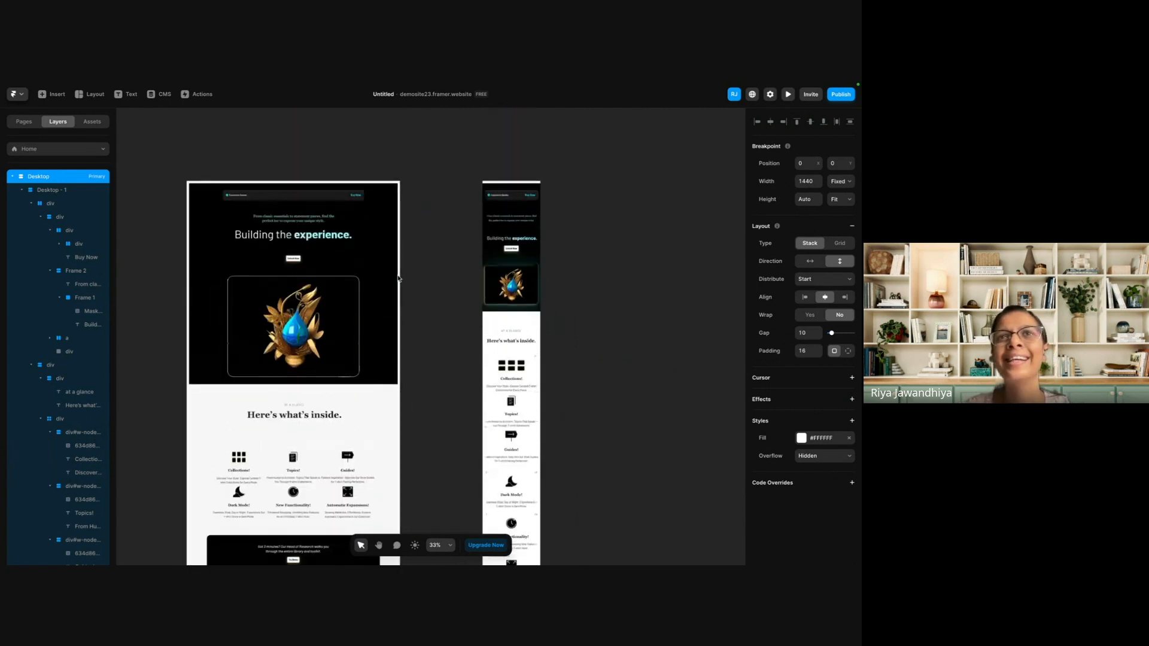
Add an Appear effect to the Desktop hero section, with its trigger set to On Scroll and its direction to Up.
{"action": "left_click", "coordinate": [196, 210]}
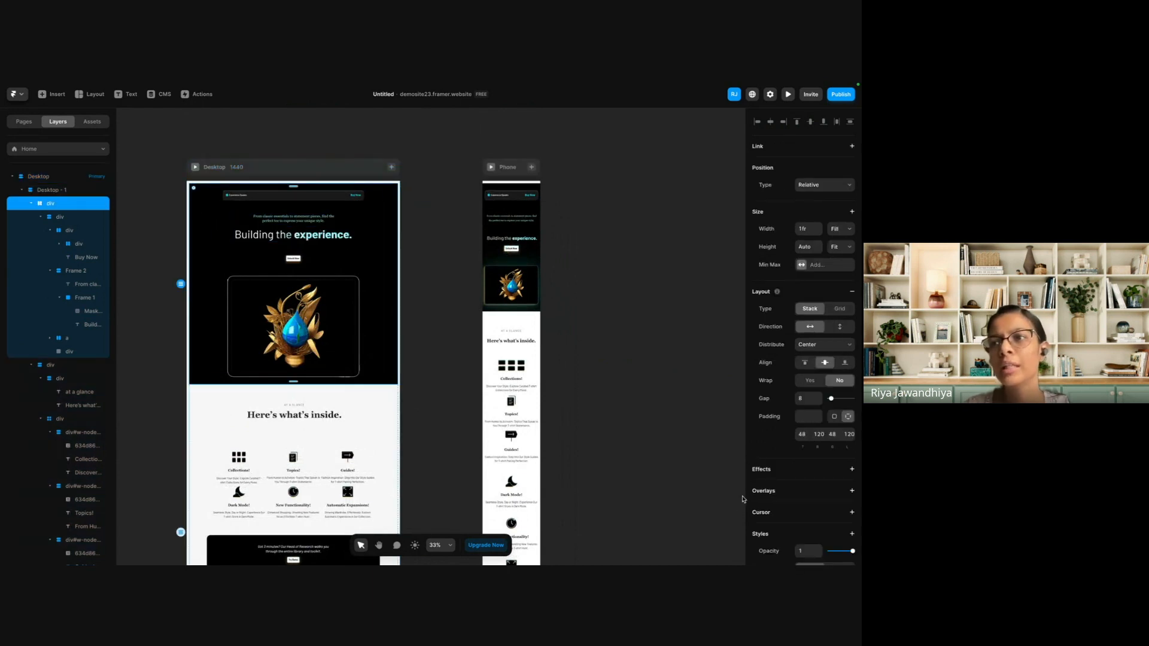
{"action": "scroll", "coordinate": [779, 494], "scroll_direction": "down", "scroll_amount": 3}
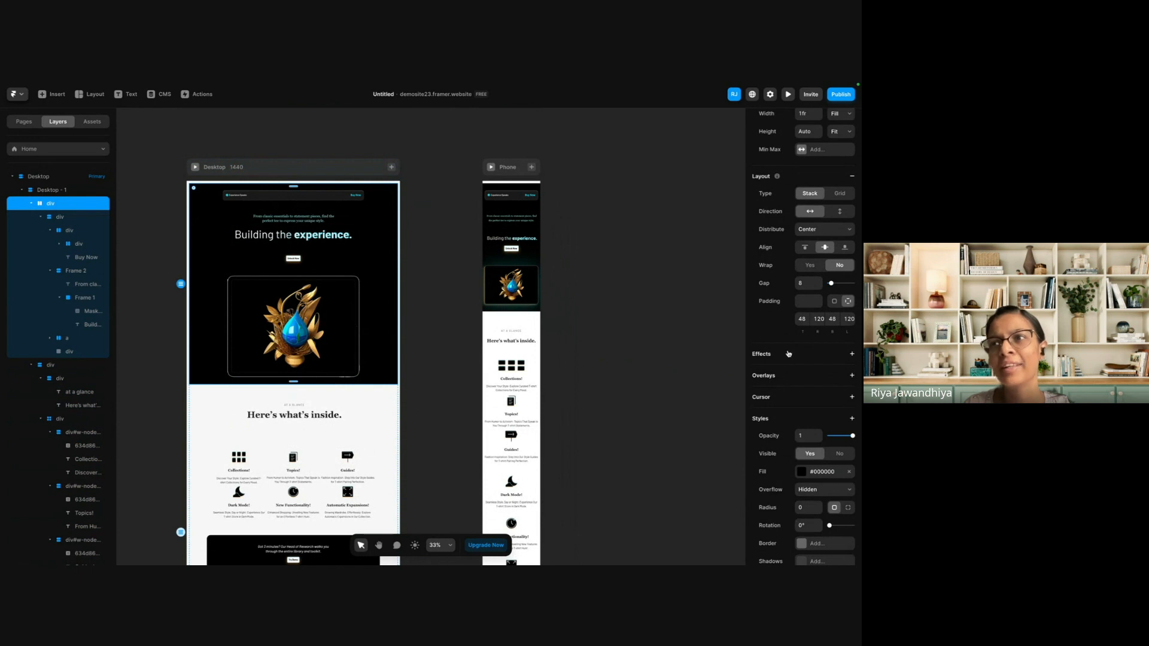
{"action": "left_click", "coordinate": [789, 353]}
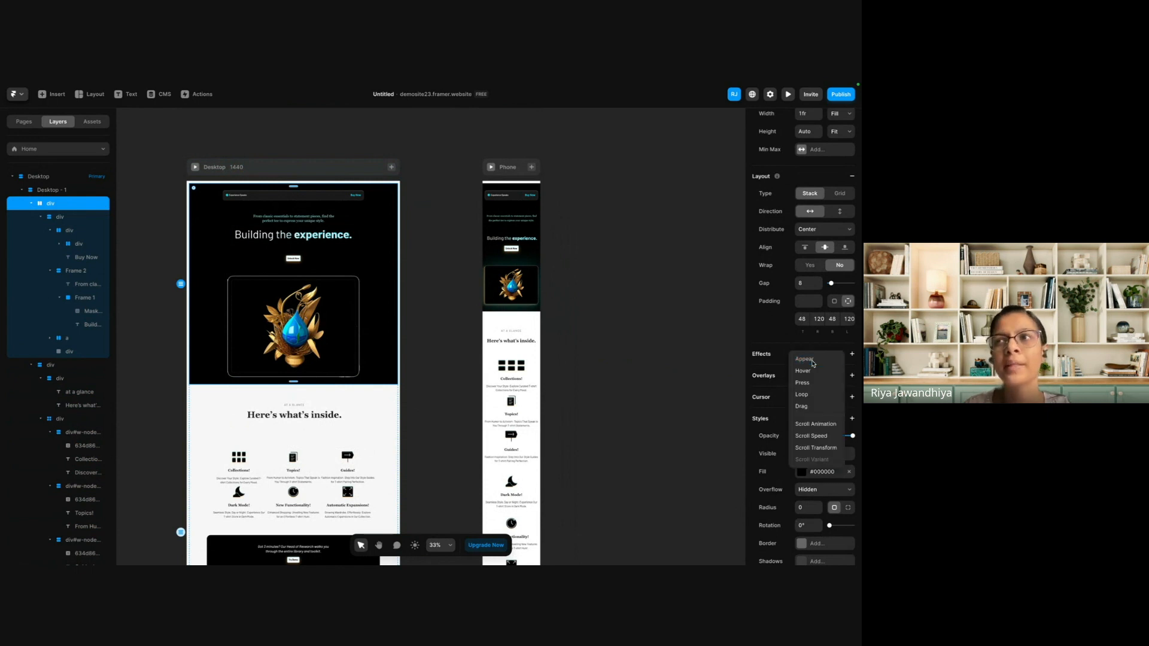
{"action": "left_click", "coordinate": [812, 359]}
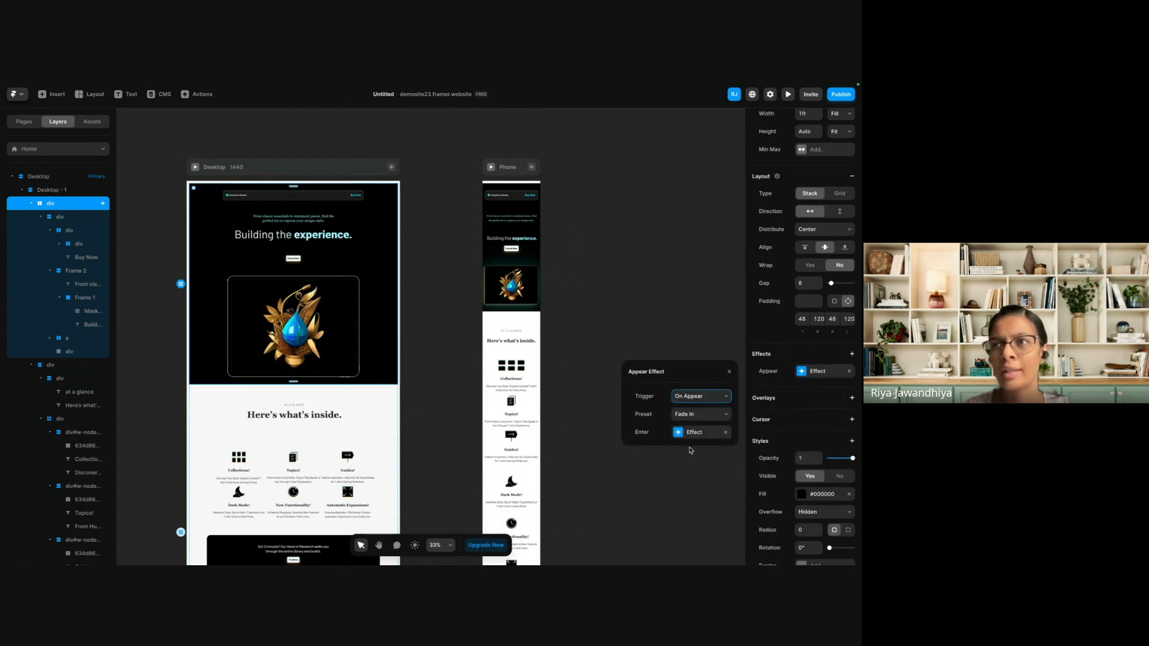
{"action": "left_click", "coordinate": [694, 399]}
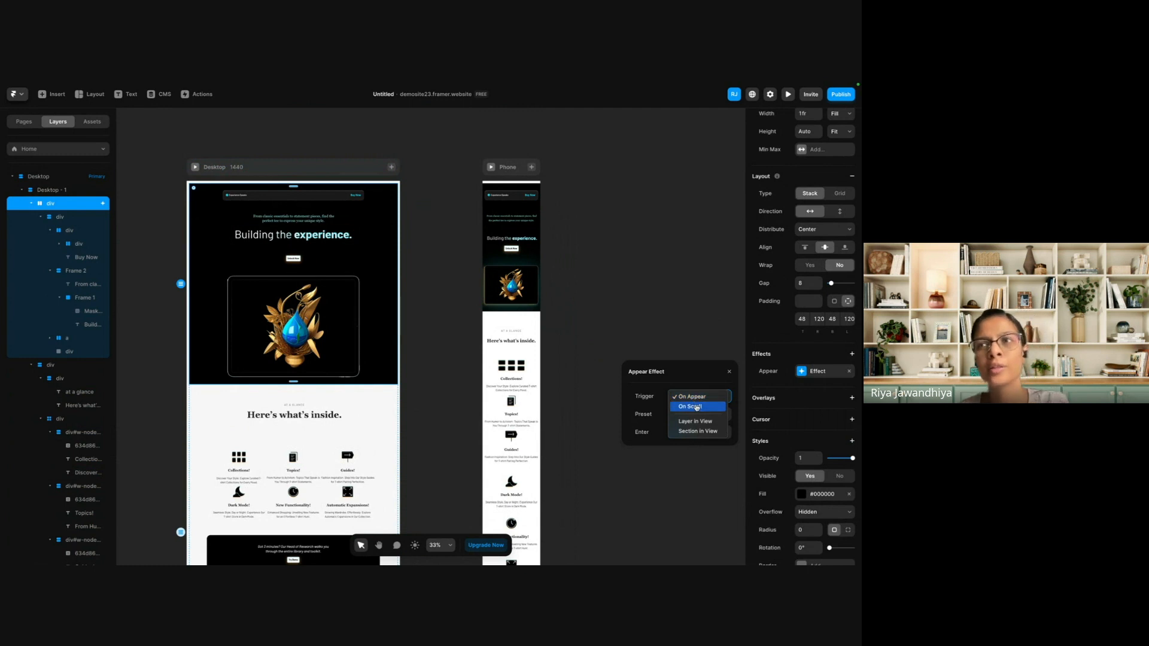
{"action": "left_click", "coordinate": [696, 407]}
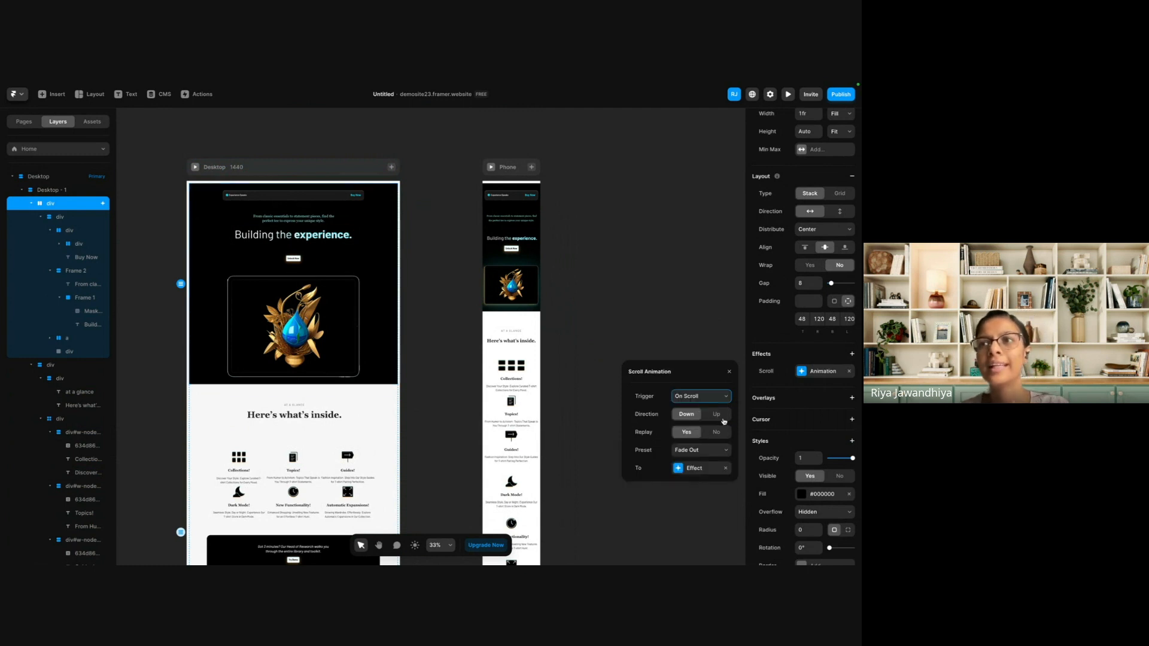
{"action": "left_click", "coordinate": [718, 415]}
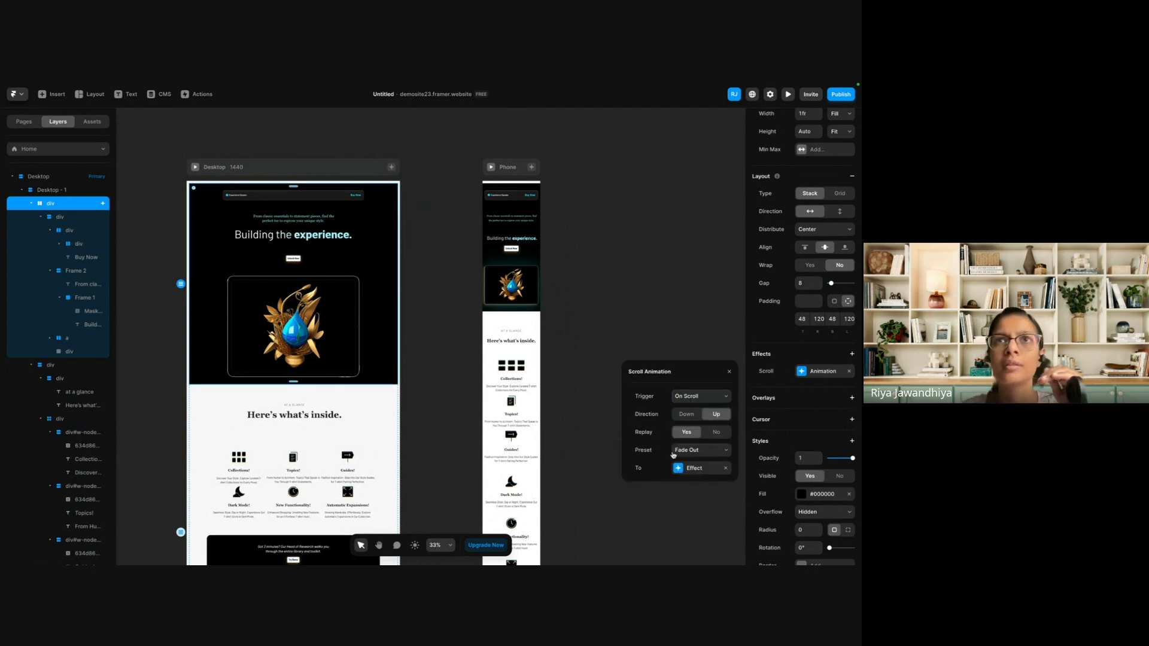
Give the hero's scroll effect an opacity of 0.8 and a 3D rotation of 4, 2 and 1 on X, Y and Z.
{"action": "left_click", "coordinate": [694, 468]}
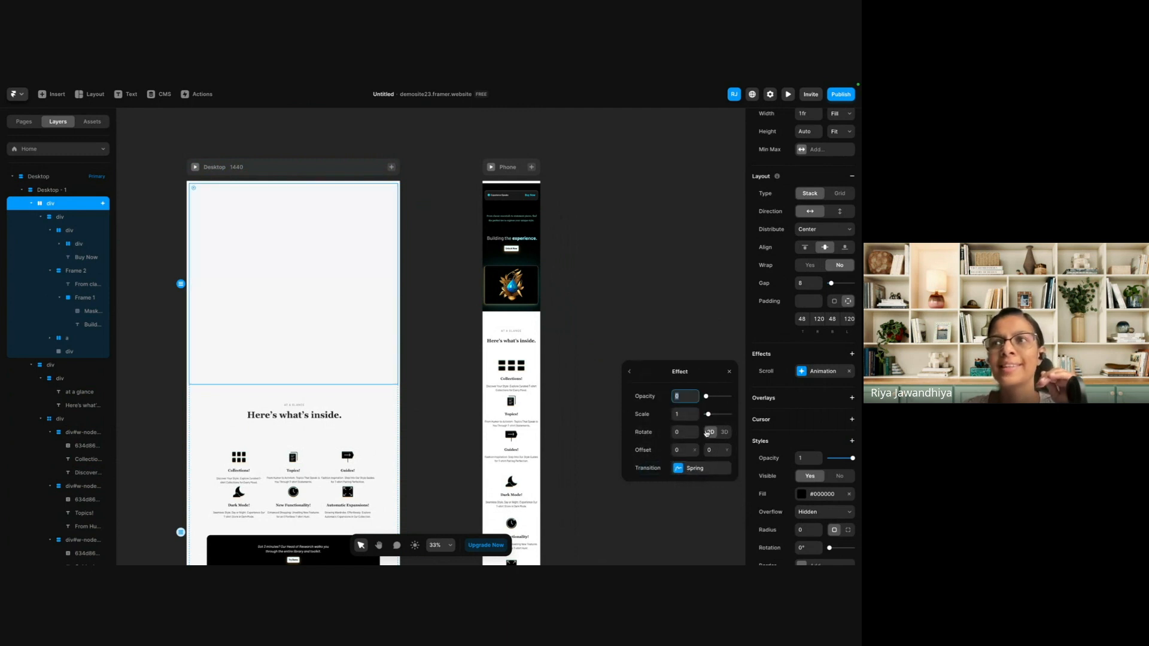
{"action": "left_click_drag", "start_coordinate": [707, 397], "coordinate": [724, 399]}
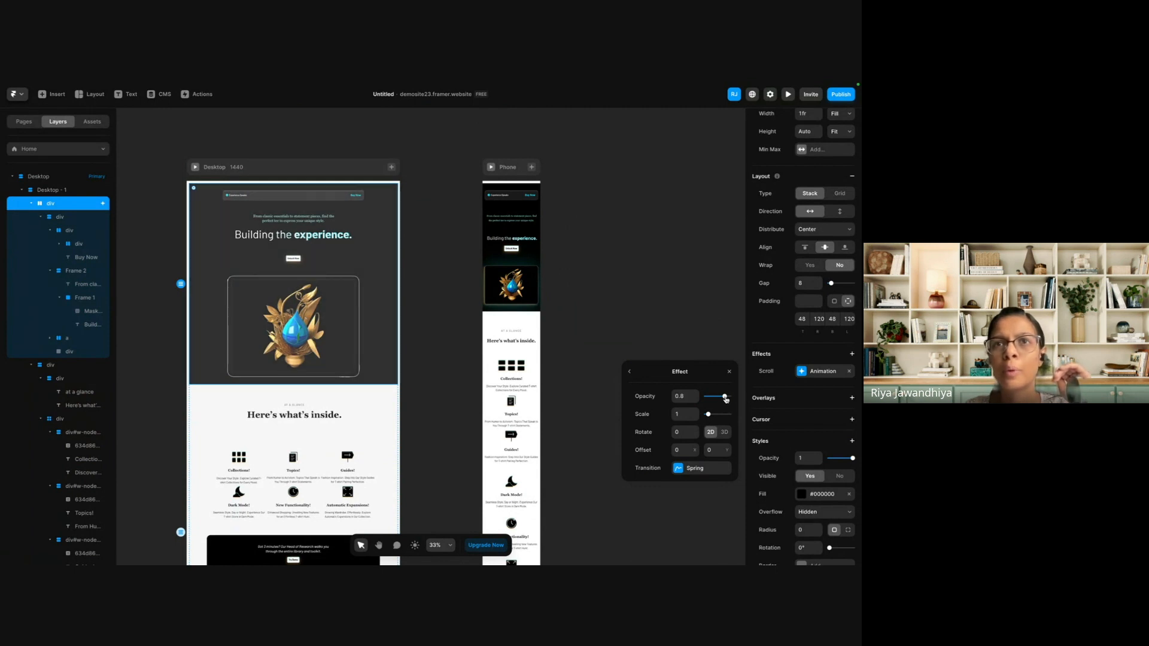
{"action": "left_click", "coordinate": [723, 432]}
{"action": "left_click", "coordinate": [683, 449]}
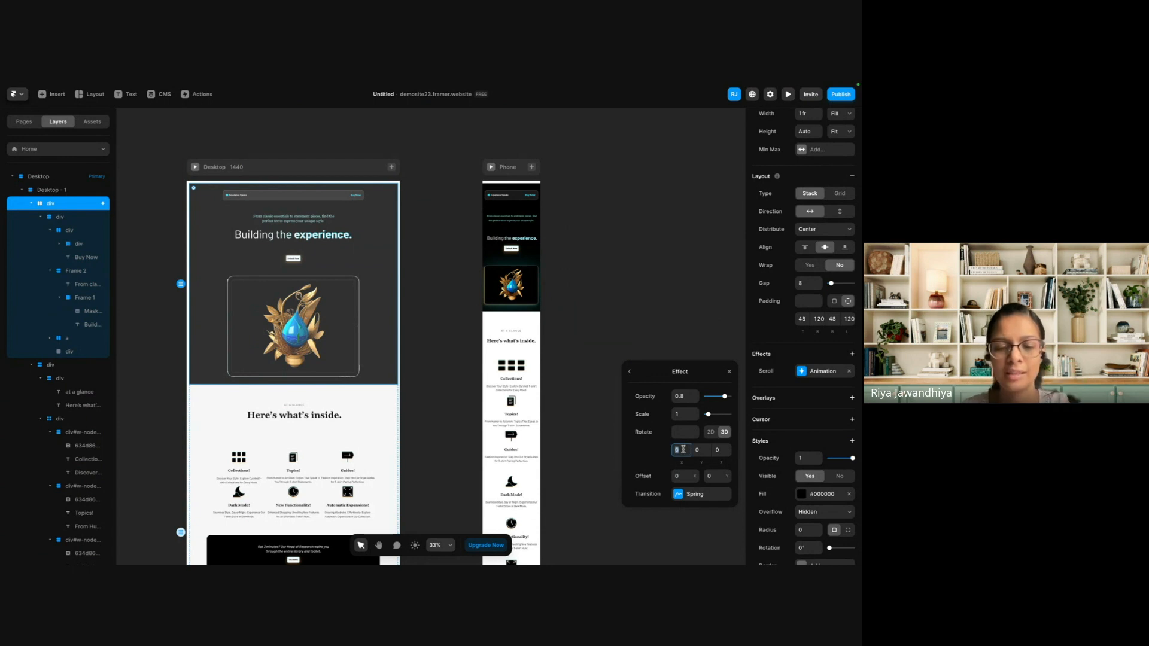
{"action": "type", "text": "4"}
{"action": "left_click", "coordinate": [706, 450]}
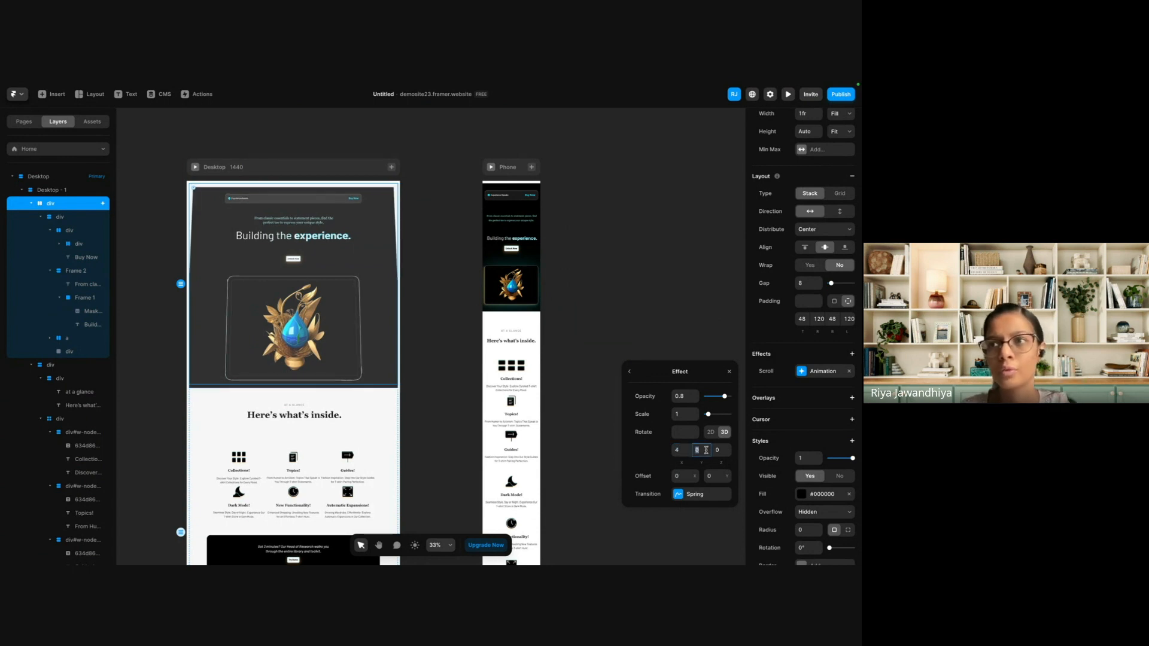
{"action": "type", "text": "2"}
{"action": "left_click", "coordinate": [727, 451]}
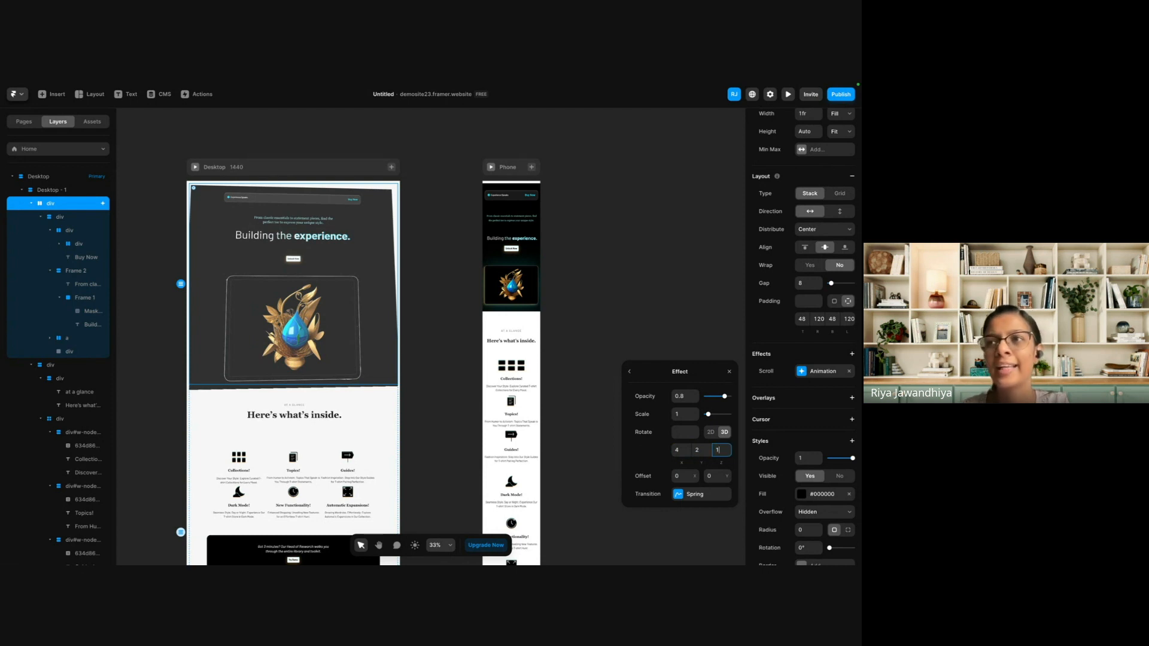
{"action": "key", "text": "Return"}
Preview the Desktop page, return to the canvas and select the hero image to inspect its properties.
{"action": "left_click", "coordinate": [194, 170]}
{"action": "left_click", "coordinate": [193, 167]}
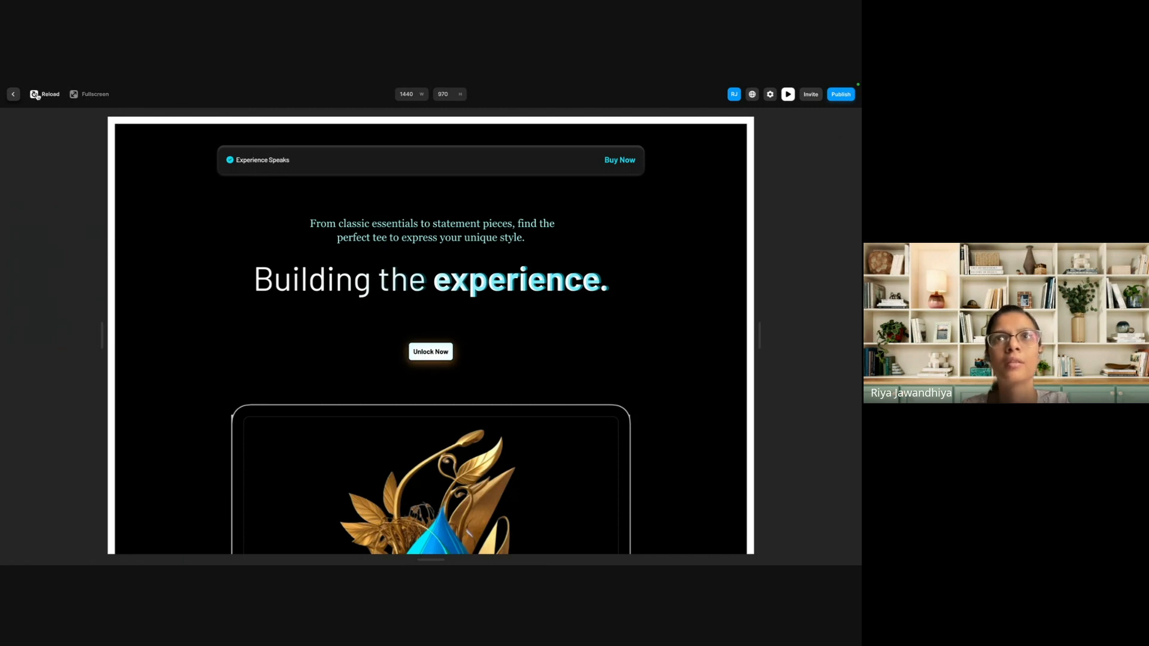
{"action": "mouse_move", "coordinate": [2, 96]}
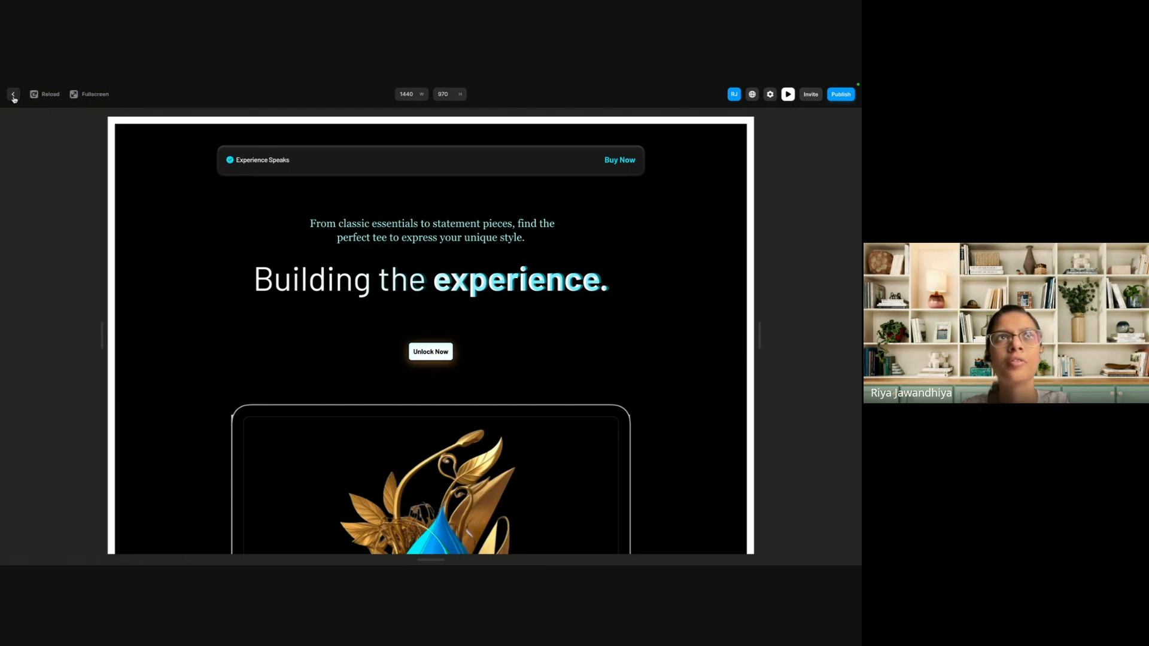
{"action": "left_click", "coordinate": [12, 94]}
{"action": "left_click", "coordinate": [306, 302]}
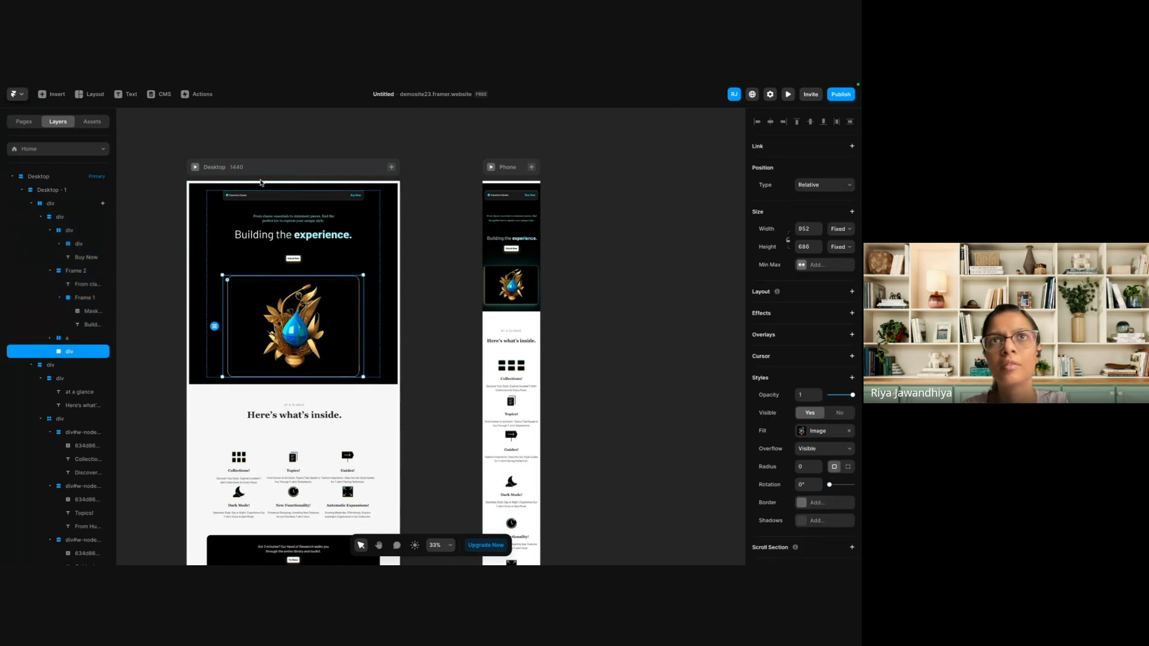
{"action": "scroll", "coordinate": [741, 476], "scroll_direction": "down", "scroll_amount": 1}
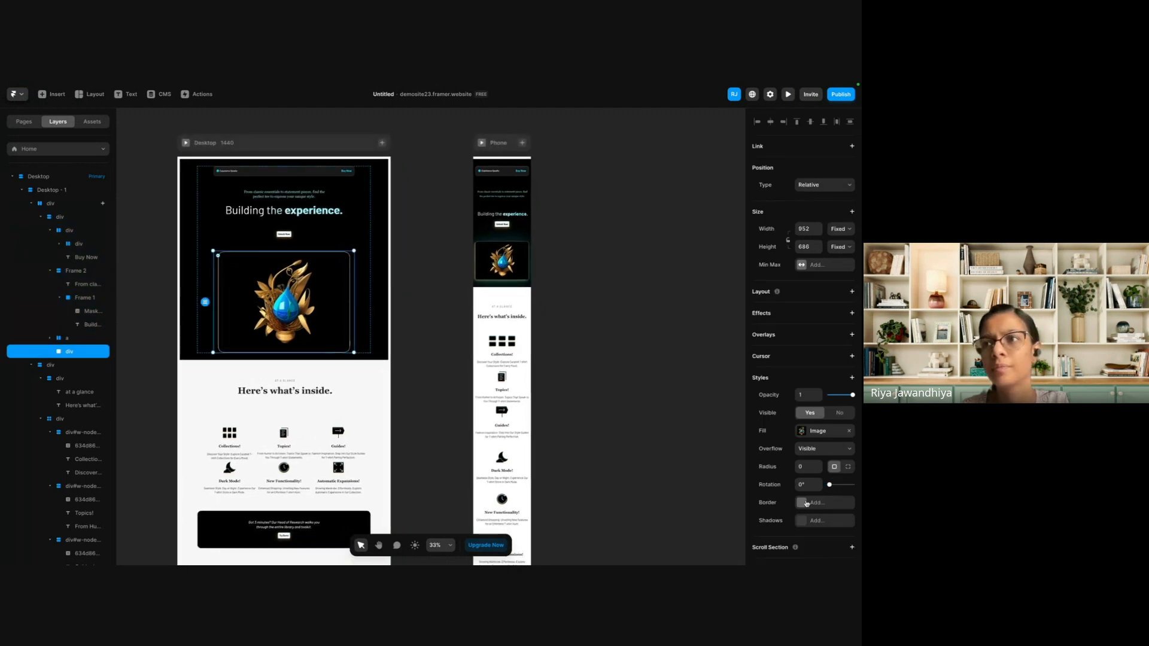
Switch to the 3d-experience project, preview its Phone layout and widen the preview to 1420.
{"action": "mouse_move", "coordinate": [4, 347]}
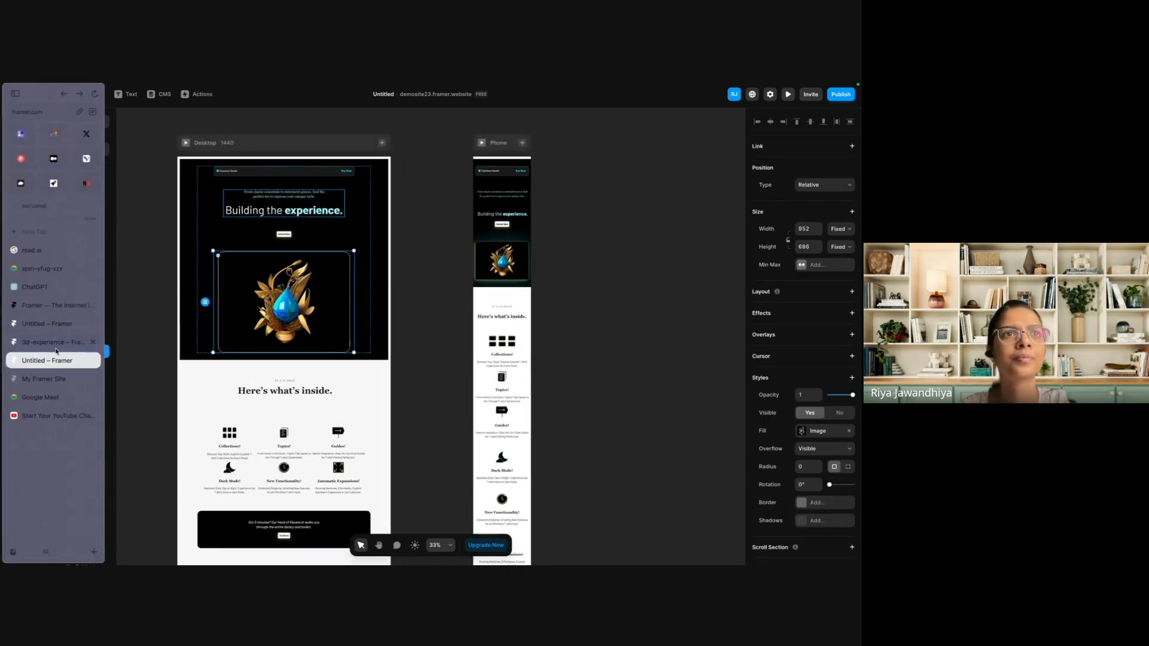
{"action": "left_click", "coordinate": [54, 342]}
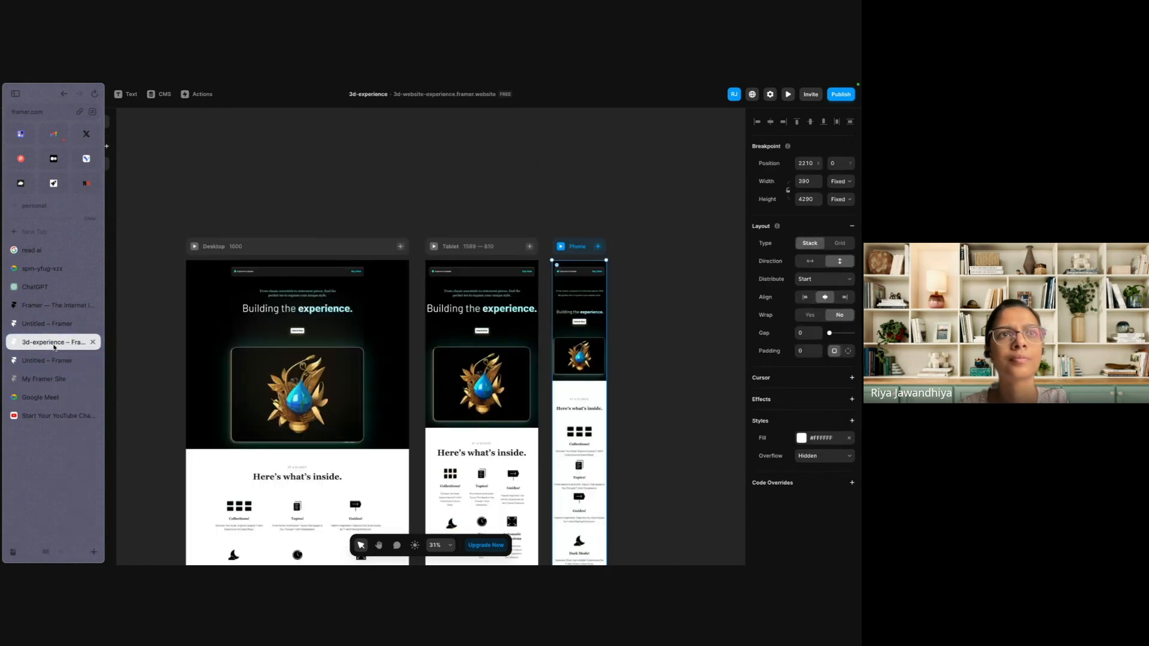
{"action": "left_click", "coordinate": [788, 94]}
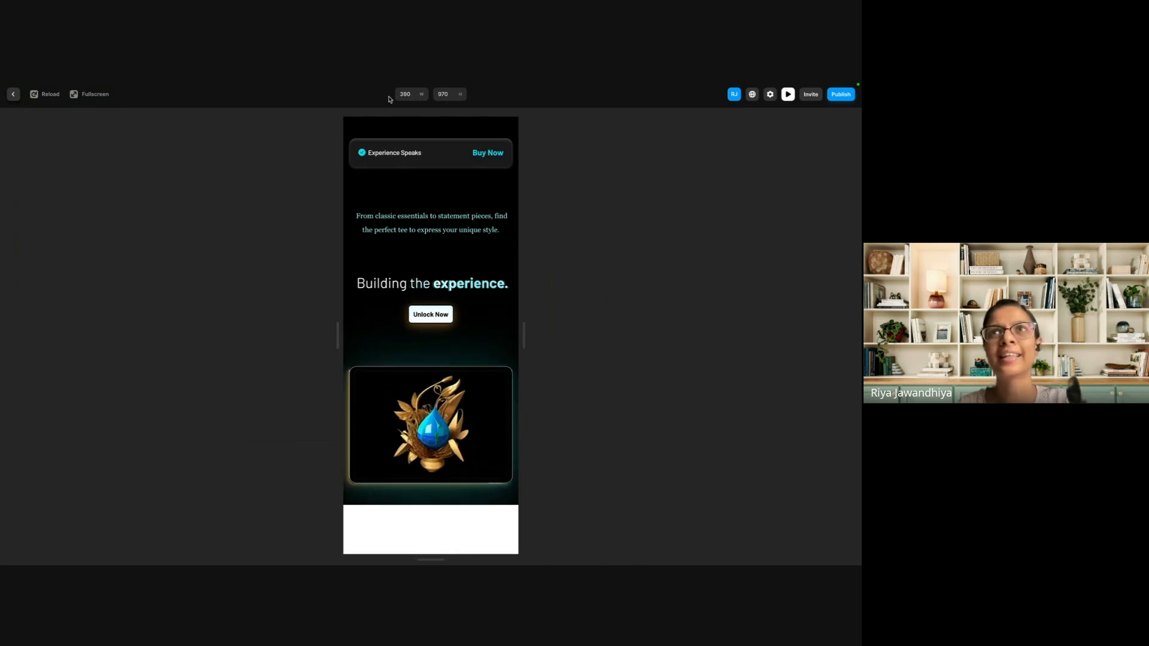
{"action": "left_click_drag", "start_coordinate": [339, 329], "coordinate": [271, 337]}
{"action": "left_click_drag", "start_coordinate": [334, 348], "coordinate": [335, 348]}
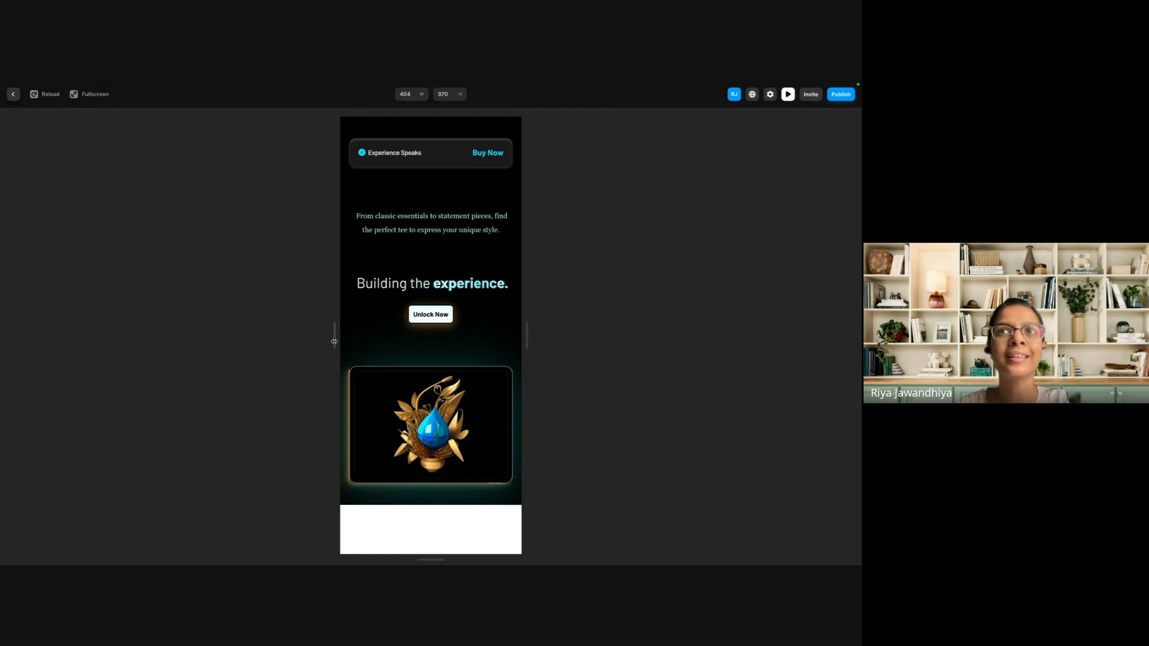
{"action": "left_click_drag", "start_coordinate": [334, 342], "coordinate": [106, 342]}
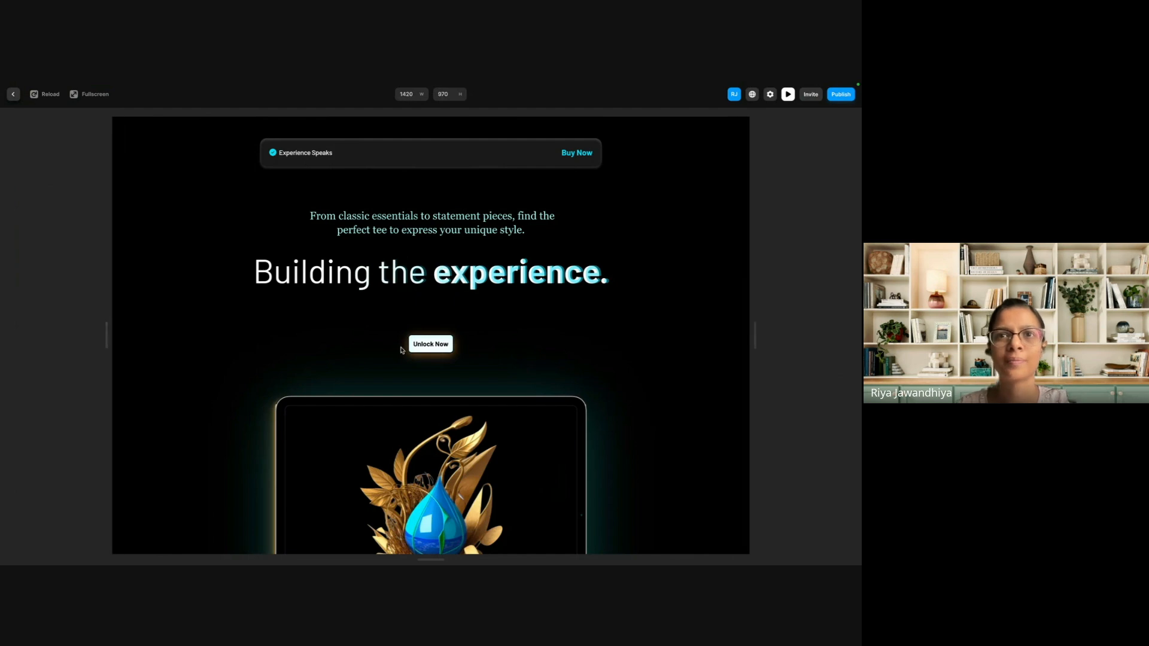
Examine the previewed desktop page from the hero through the features and "Unlock & upgrade experience" sections to the footer.
{"action": "scroll", "coordinate": [402, 350], "scroll_direction": "down", "scroll_amount": 4}
{"action": "scroll", "coordinate": [402, 350], "scroll_direction": "up", "scroll_amount": 4}
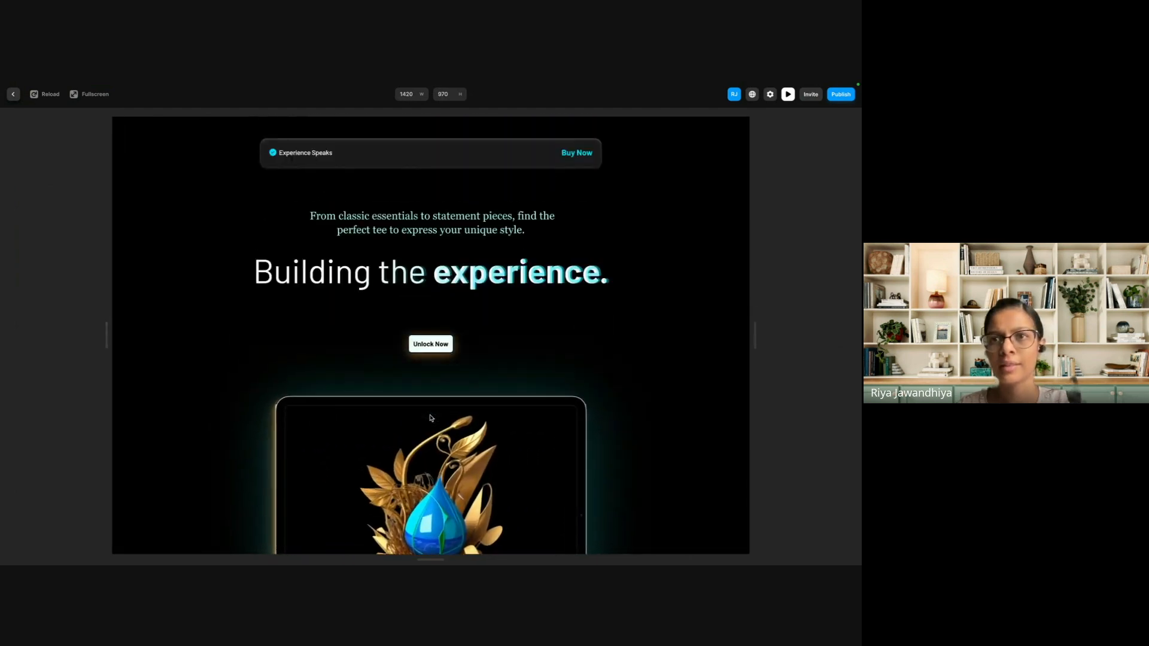
{"action": "scroll", "coordinate": [429, 444], "scroll_direction": "down", "scroll_amount": 4}
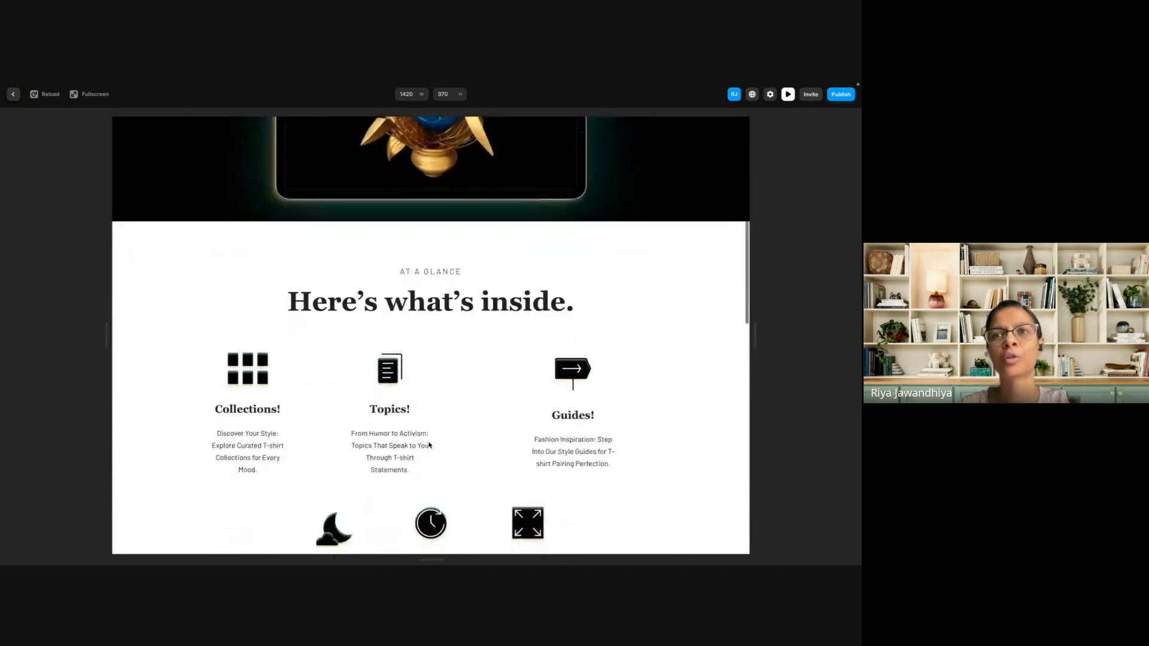
{"action": "scroll", "coordinate": [429, 445], "scroll_direction": "down", "scroll_amount": 8}
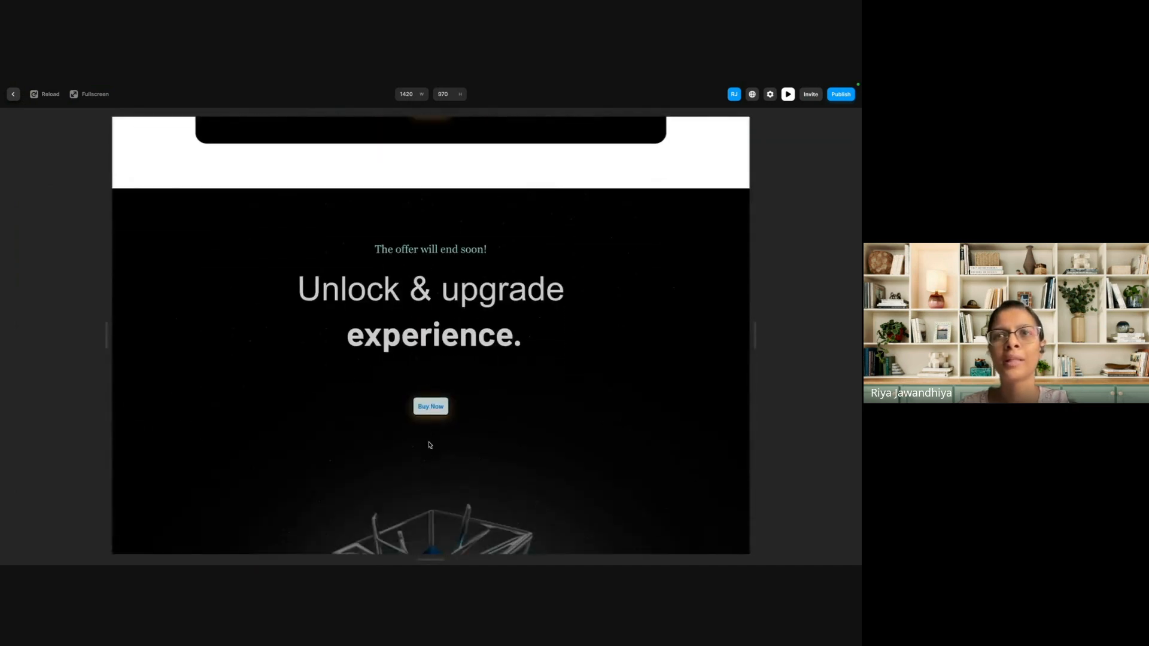
{"action": "scroll", "coordinate": [429, 444], "scroll_direction": "down", "scroll_amount": 5}
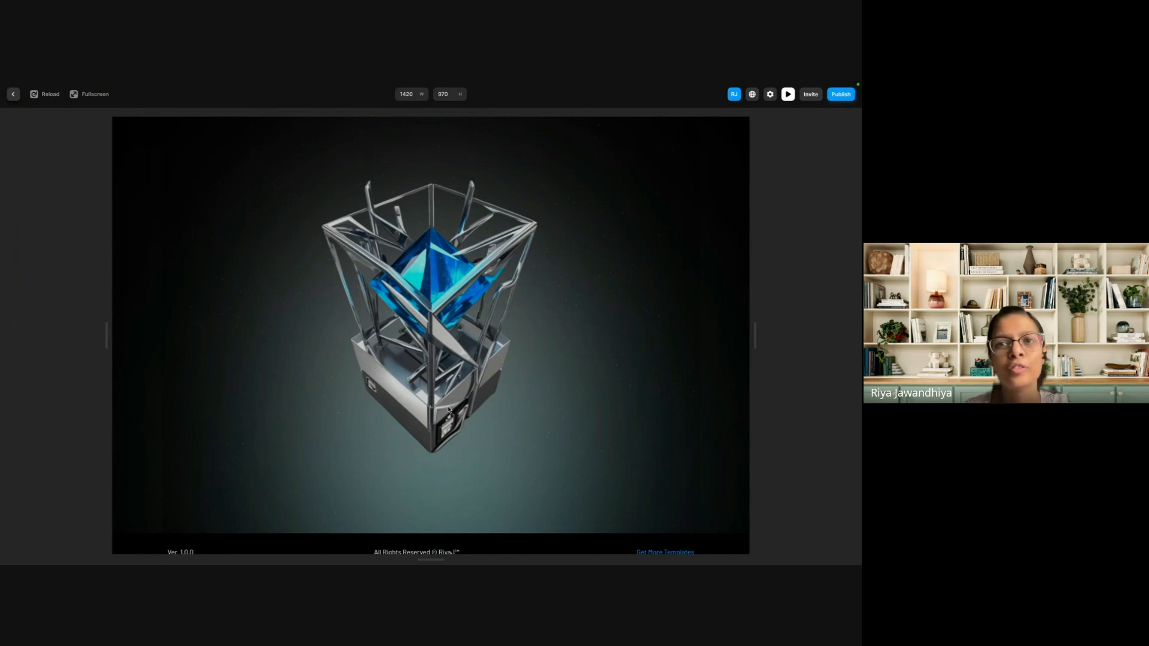
{"action": "scroll", "coordinate": [449, 410], "scroll_direction": "down", "scroll_amount": 1}
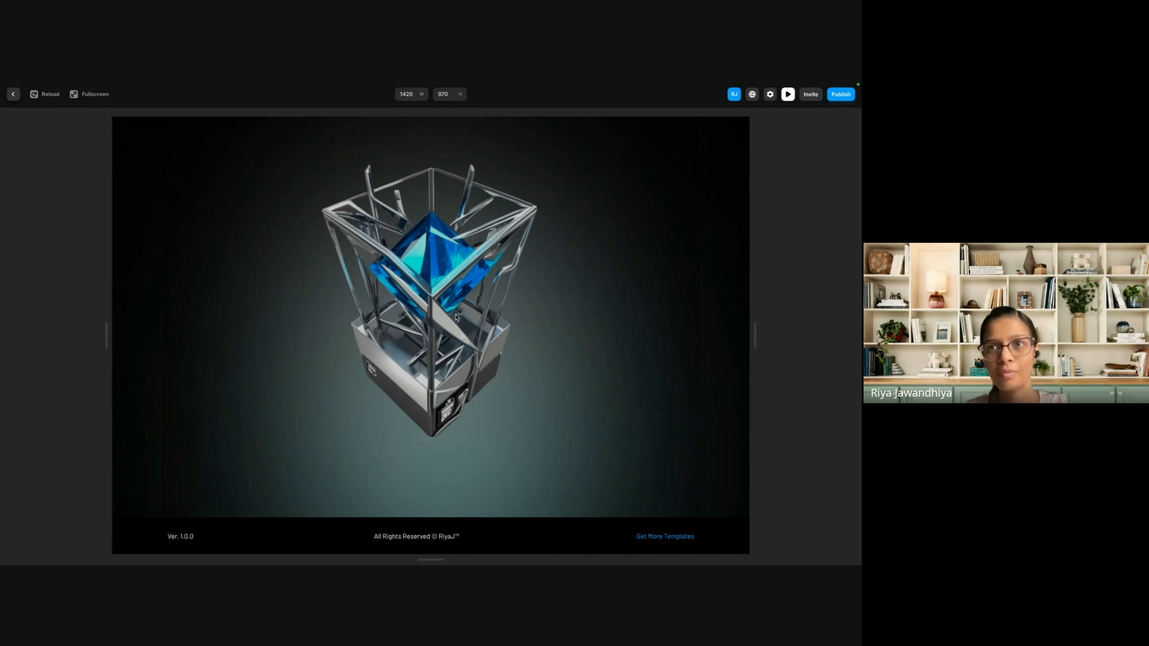
{"action": "scroll", "coordinate": [493, 306], "scroll_direction": "up", "scroll_amount": 20}
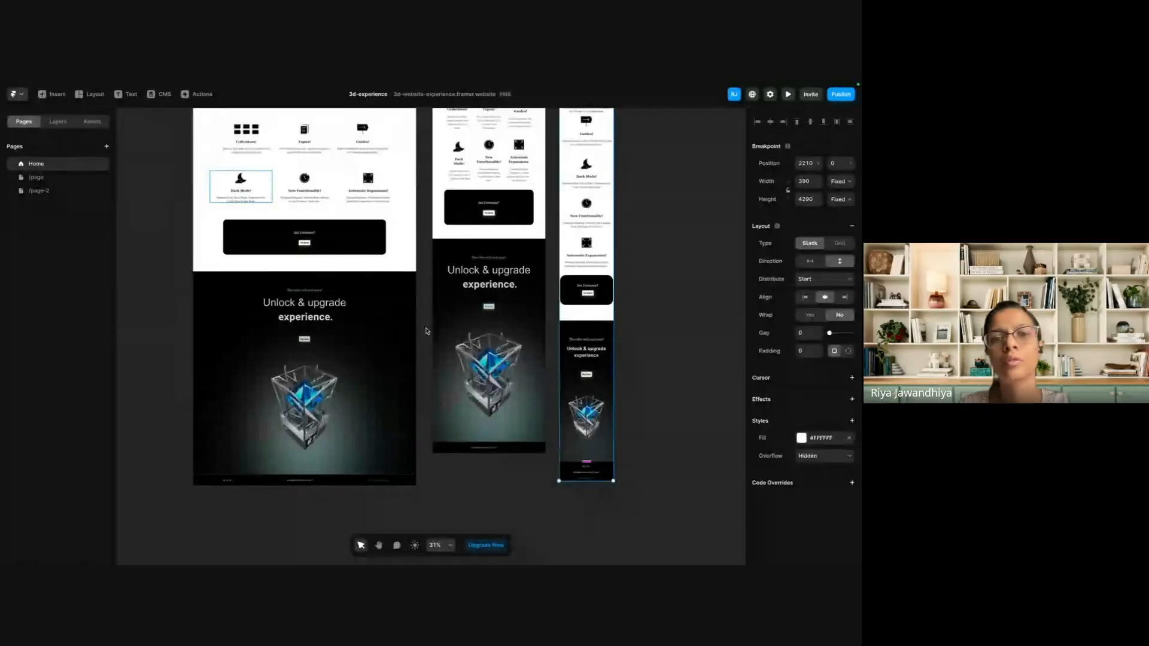
Draw a frame about 1600 wide and 772 high over the footer of the Desktop page.
{"action": "scroll", "coordinate": [426, 330], "scroll_direction": "down", "scroll_amount": 3}
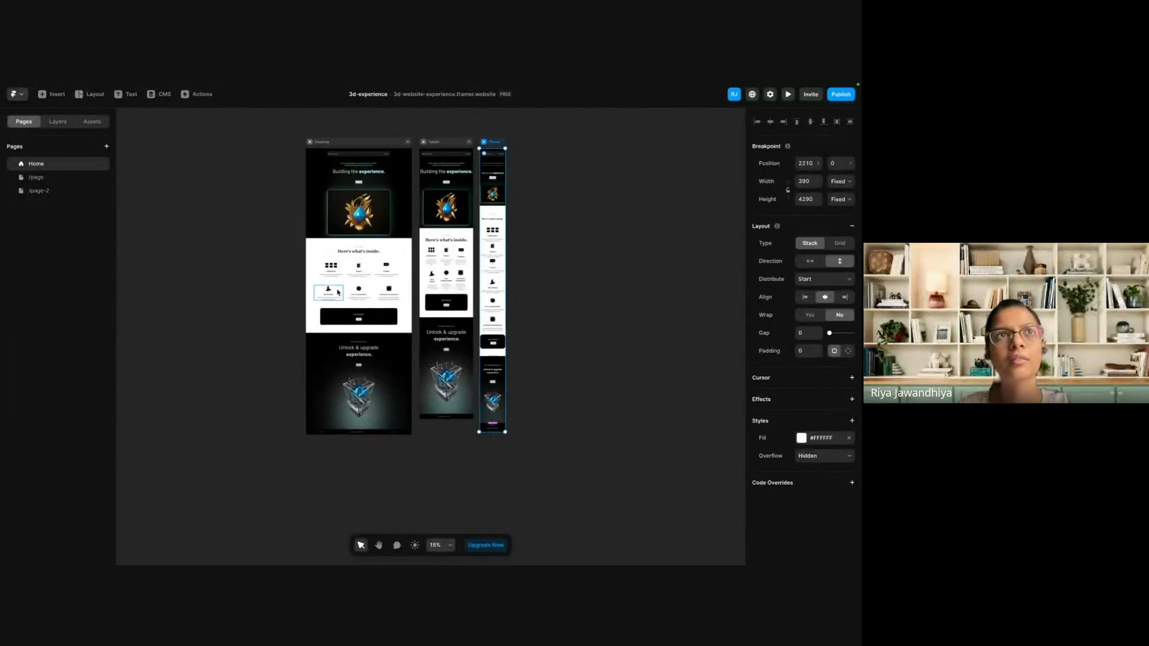
{"action": "scroll", "coordinate": [336, 291], "scroll_direction": "up", "scroll_amount": 1}
{"action": "scroll", "coordinate": [336, 292], "scroll_direction": "up", "scroll_amount": 2}
{"action": "scroll", "coordinate": [336, 290], "scroll_direction": "up", "scroll_amount": 1}
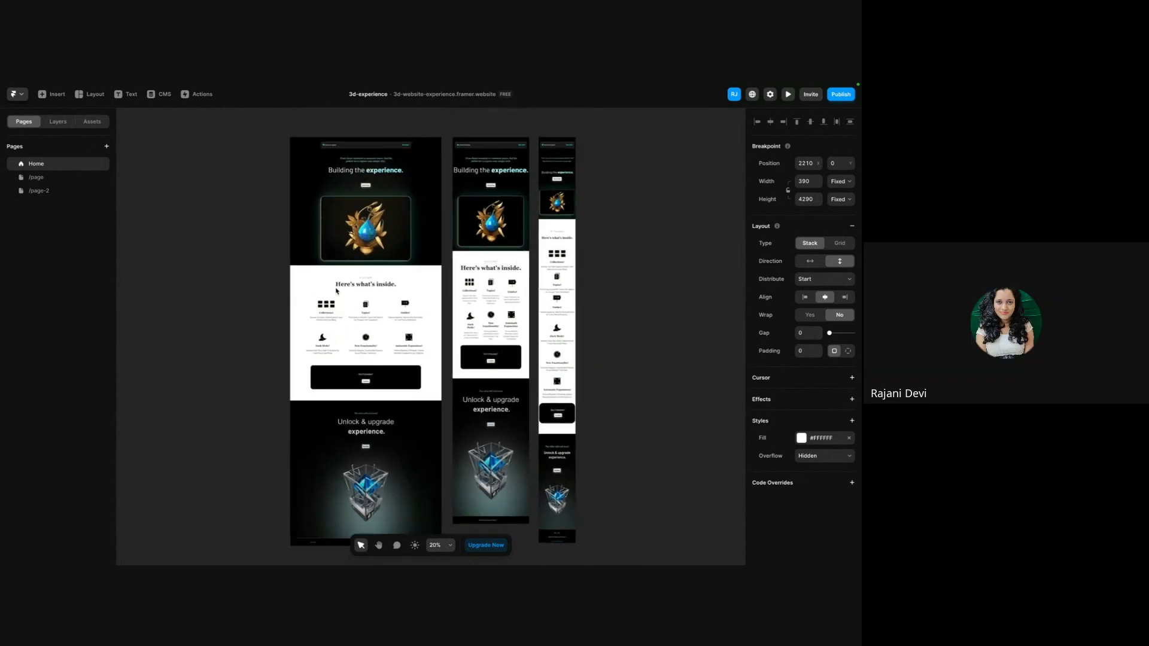
{"action": "scroll", "coordinate": [336, 291], "scroll_direction": "down", "scroll_amount": 2}
{"action": "left_click", "coordinate": [311, 458]}
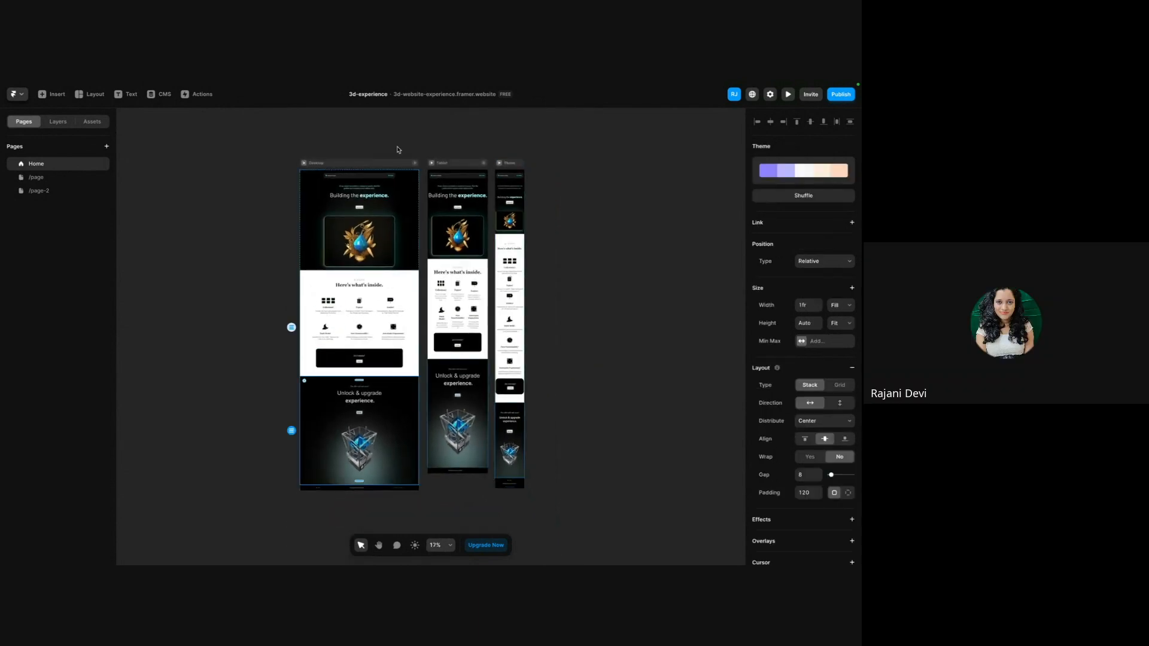
{"action": "left_click", "coordinate": [260, 330]}
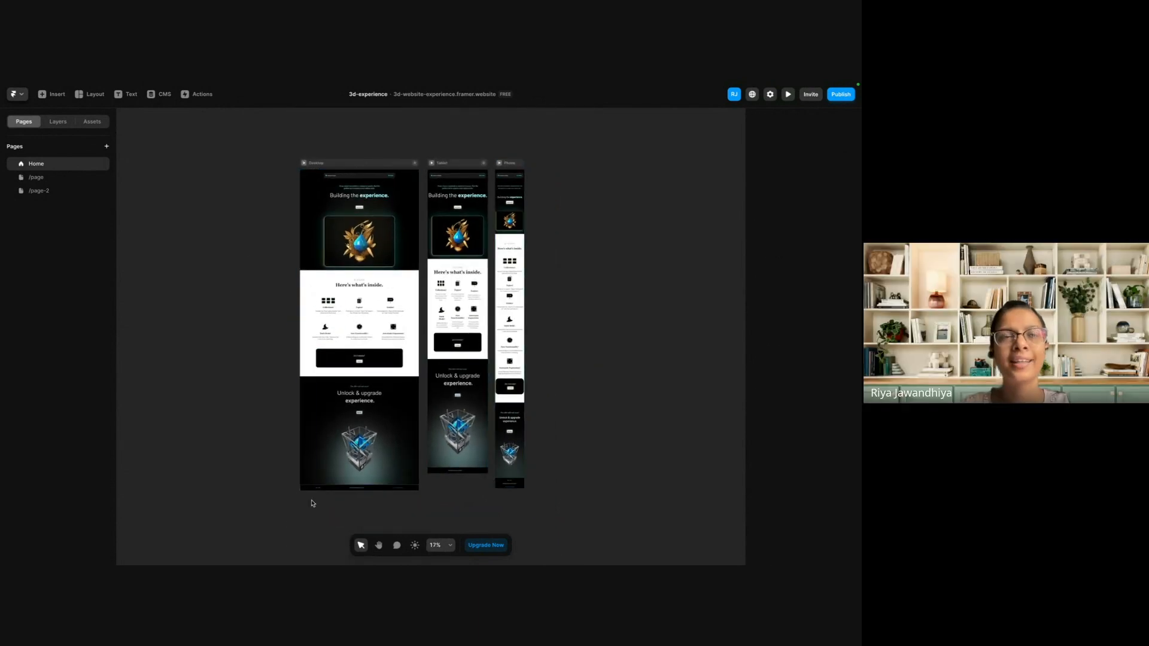
{"action": "key", "text": "f"}
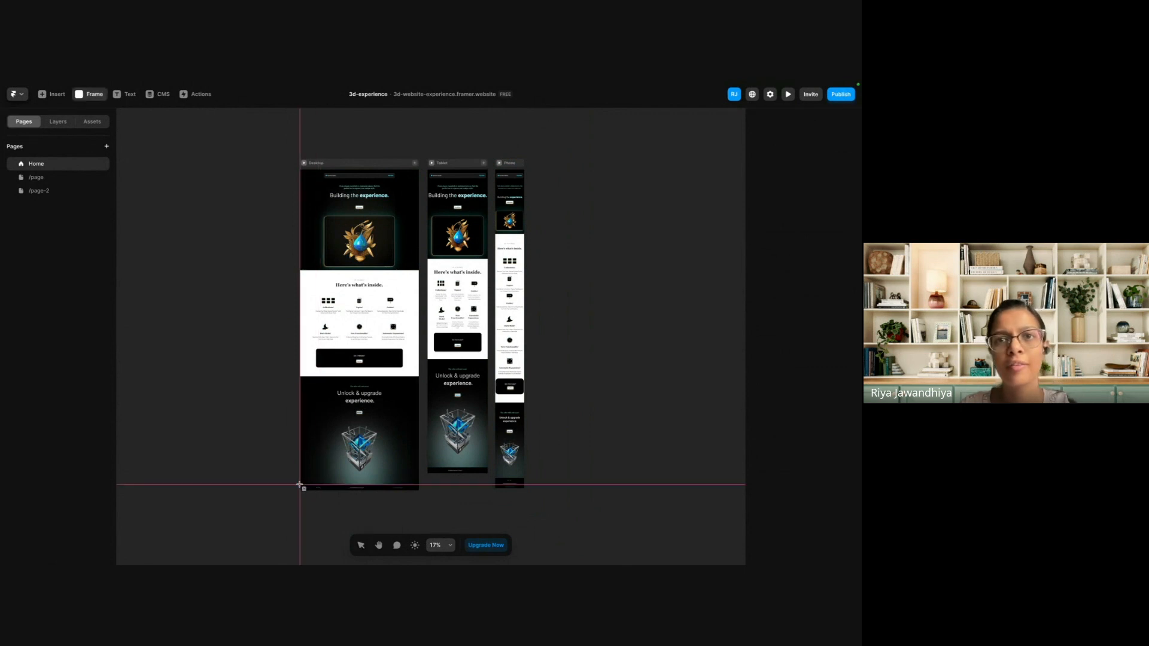
{"action": "mouse_move", "coordinate": [299, 484]}
{"action": "left_mouse_down"}
{"action": "mouse_move", "coordinate": [421, 532]}
{"action": "mouse_move", "coordinate": [418, 541]}
{"action": "left_mouse_up"}
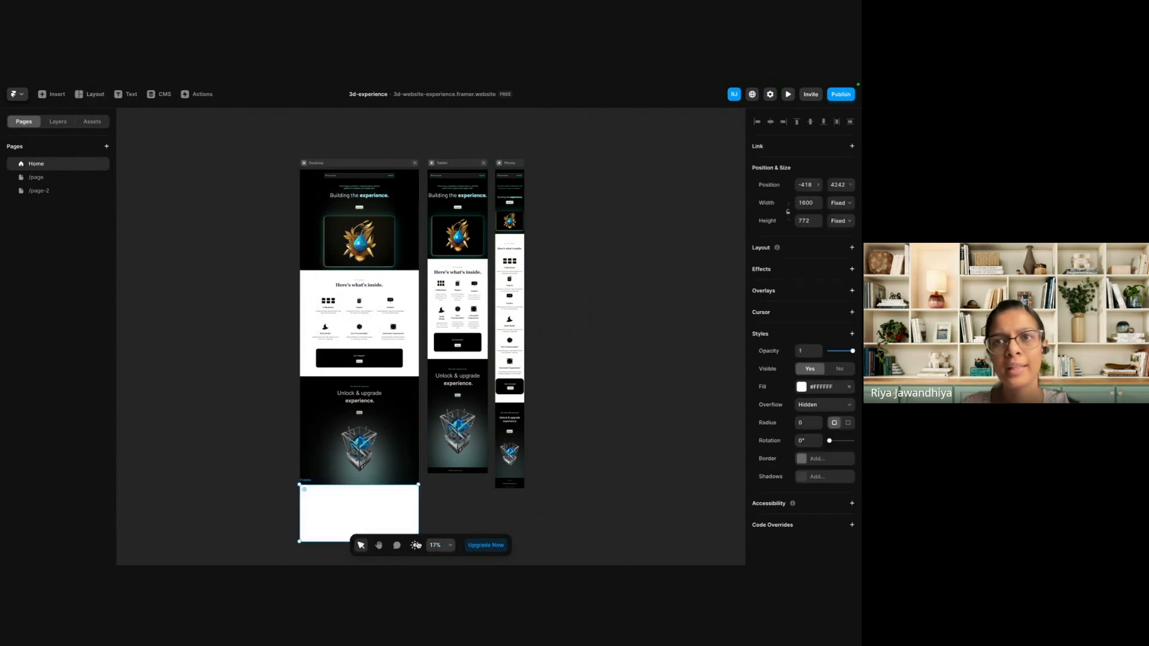
Select the white frame below the Desktop page and look over the available layout element types.
{"action": "scroll", "coordinate": [316, 469], "scroll_direction": "down", "scroll_amount": 3}
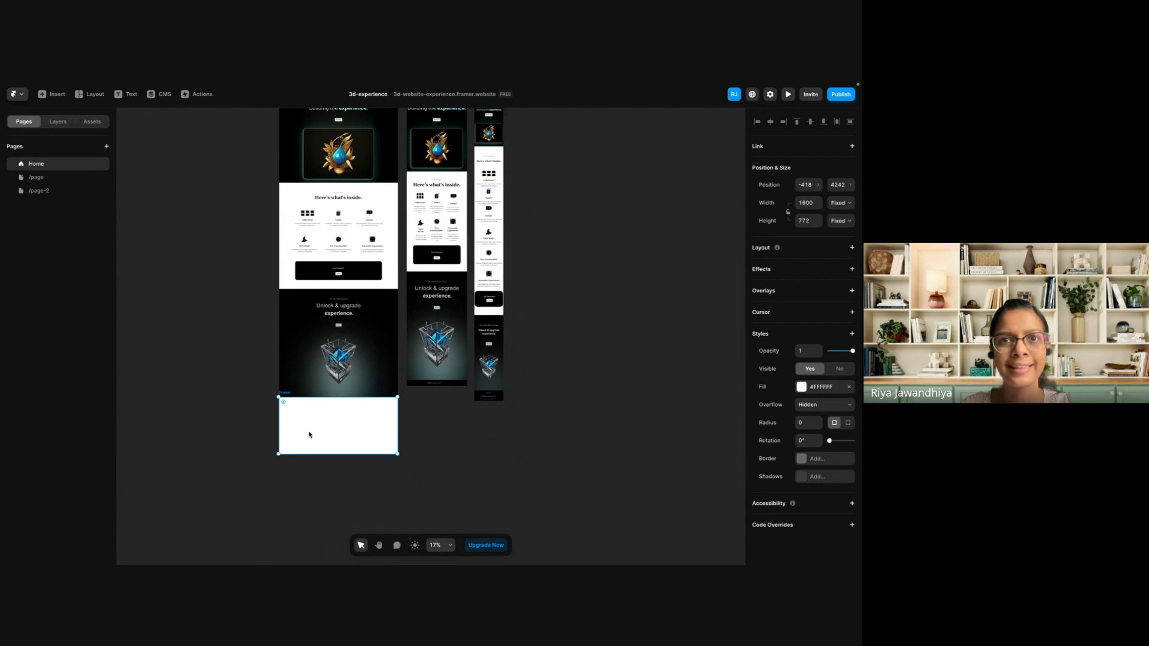
{"action": "left_click", "coordinate": [254, 404]}
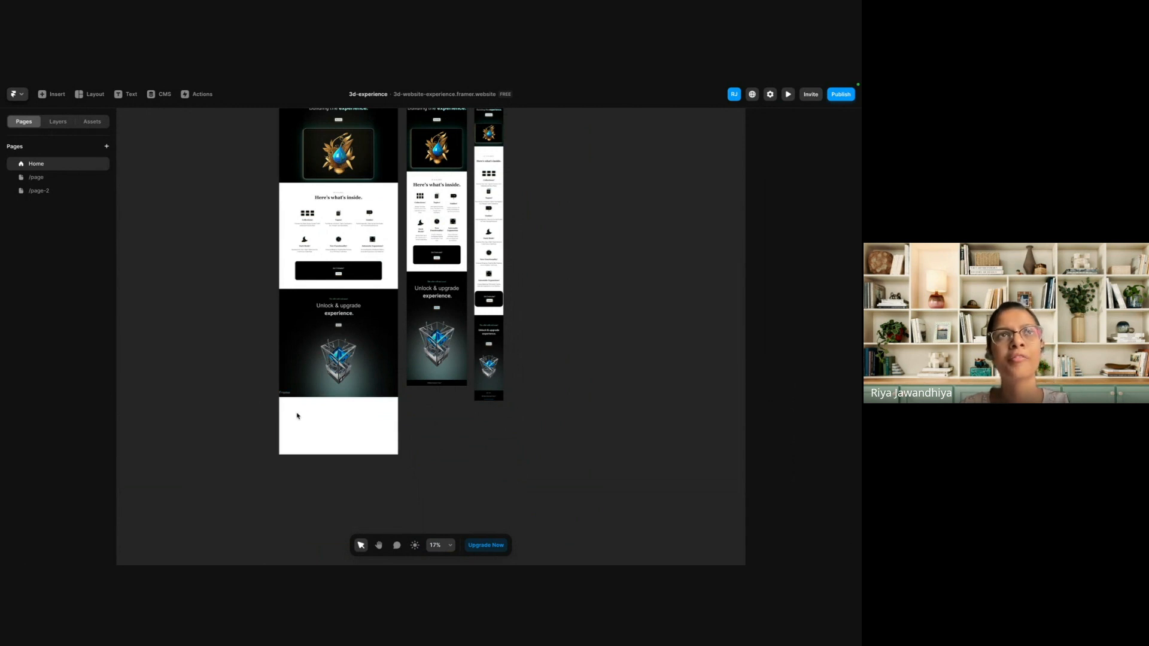
{"action": "left_click", "coordinate": [323, 427]}
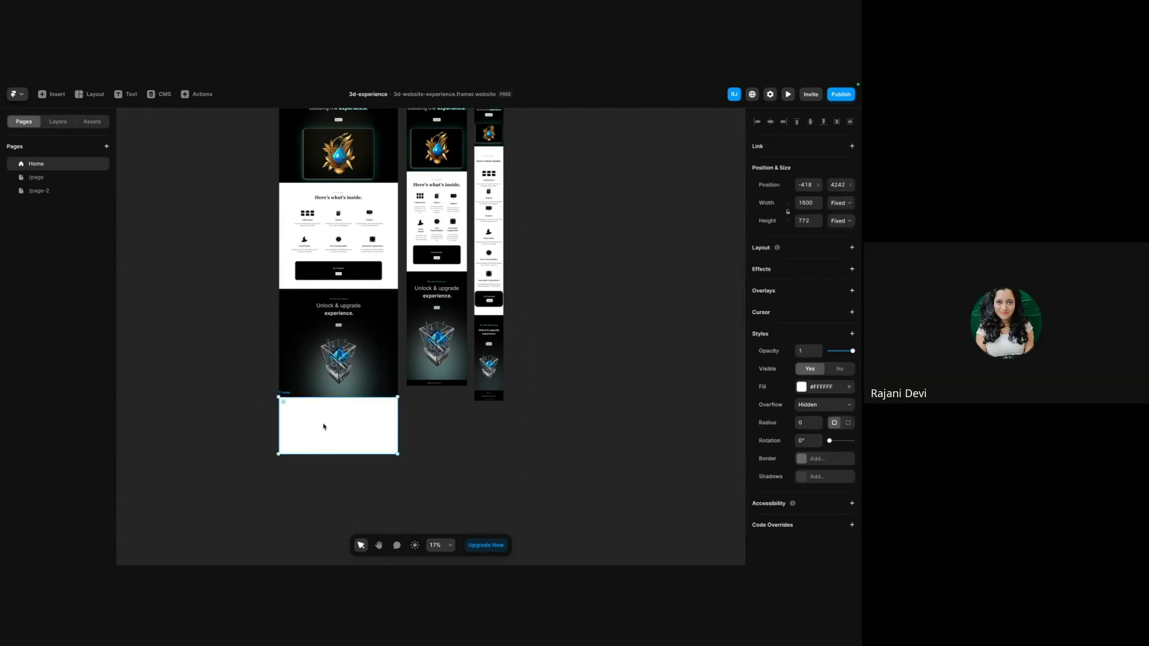
{"action": "left_click", "coordinate": [93, 94]}
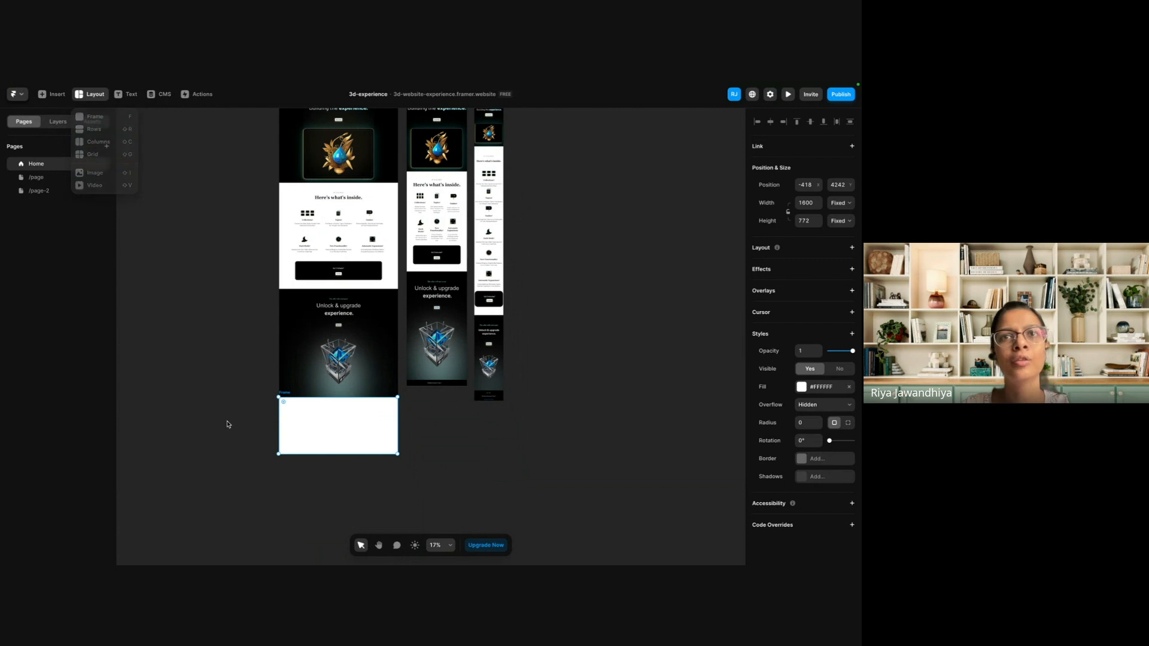
{"action": "left_click", "coordinate": [90, 94]}
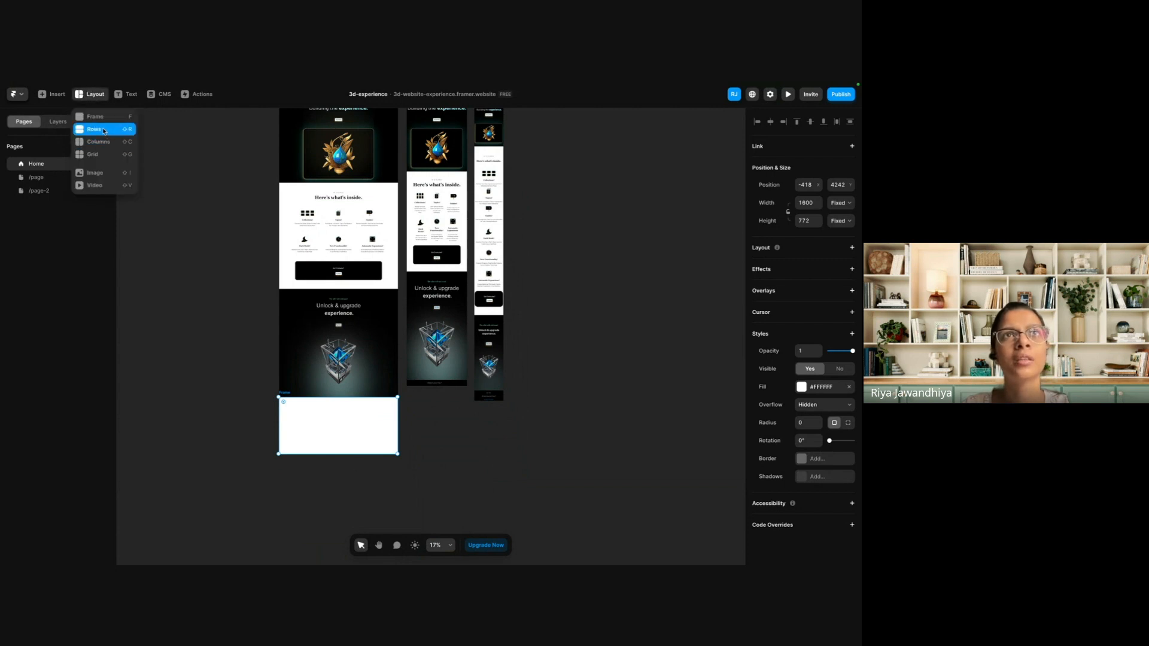
{"action": "left_click", "coordinate": [336, 403]}
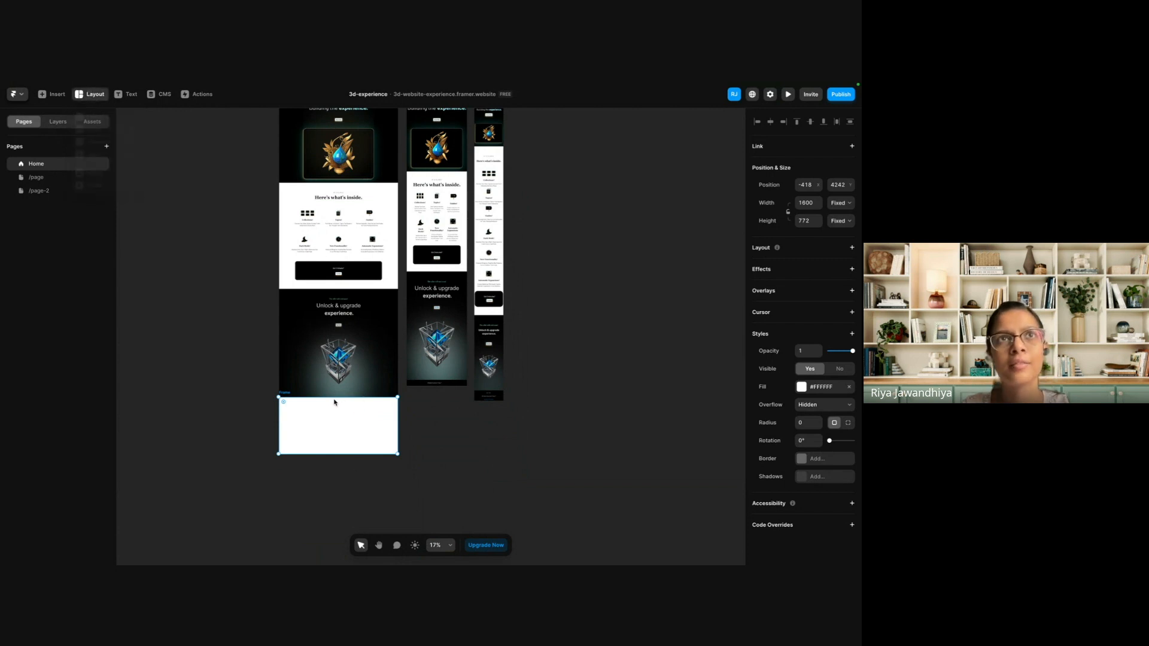
Try a graphic about 1229 by 894 above the "Unlock & upgrade experience" section, and delete it along with the white frame below.
{"action": "key", "text": "g"}
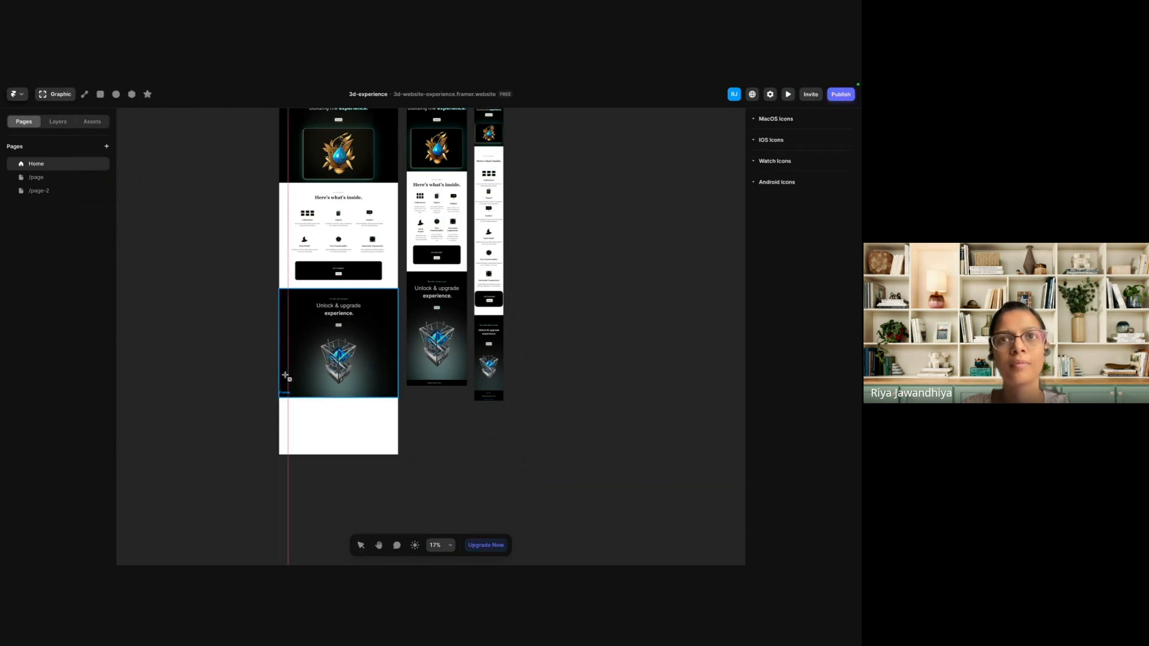
{"action": "key", "text": "Escape"}
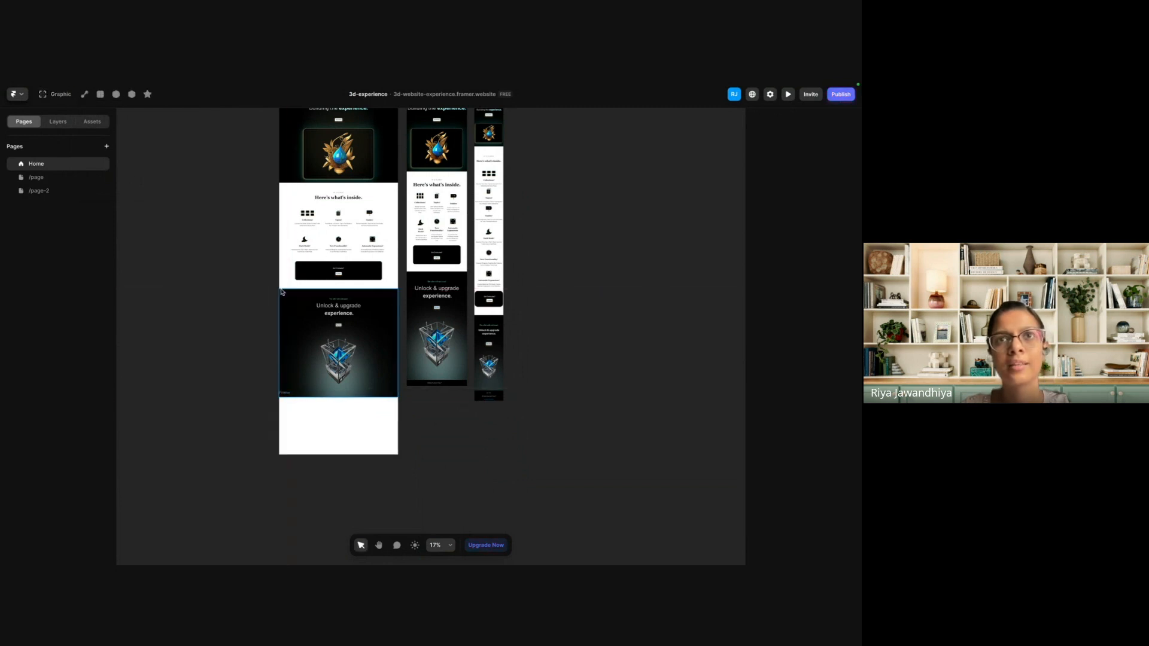
{"action": "key", "text": "g"}
{"action": "left_click_drag", "start_coordinate": [281, 288], "coordinate": [381, 355]}
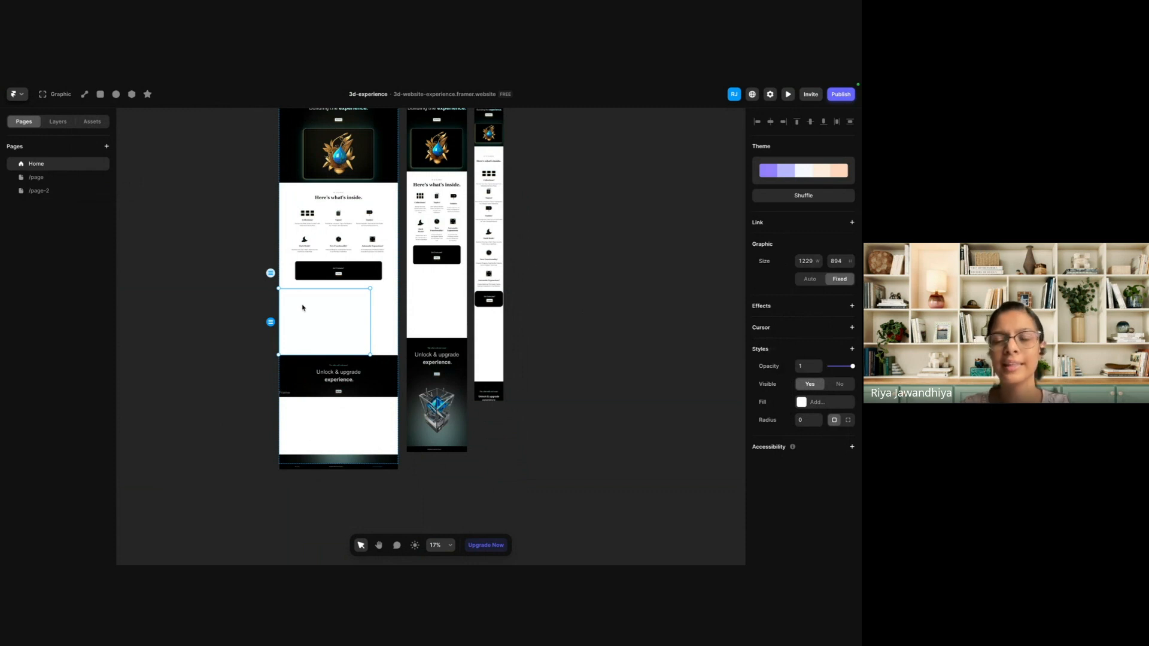
{"action": "key", "text": "Delete"}
{"action": "left_click", "coordinate": [333, 431]}
{"action": "key", "text": "Delete"}
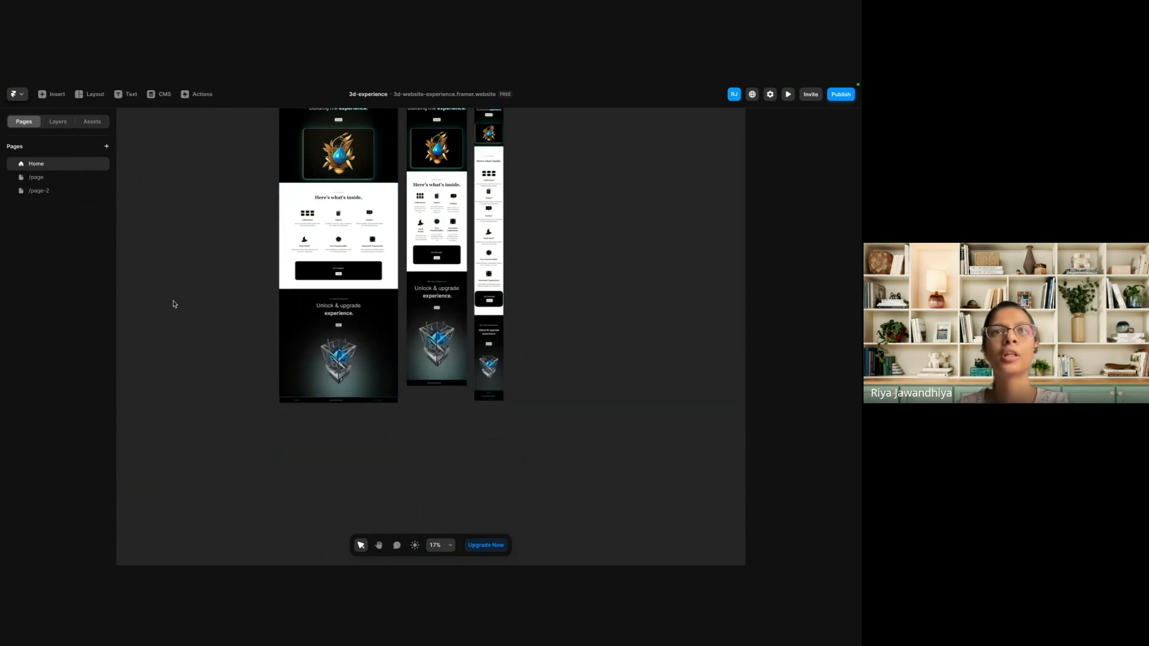
Show the project assets and inspect the stack properties of the "Here's what's inside." section and its first feature row.
{"action": "left_click", "coordinate": [89, 122]}
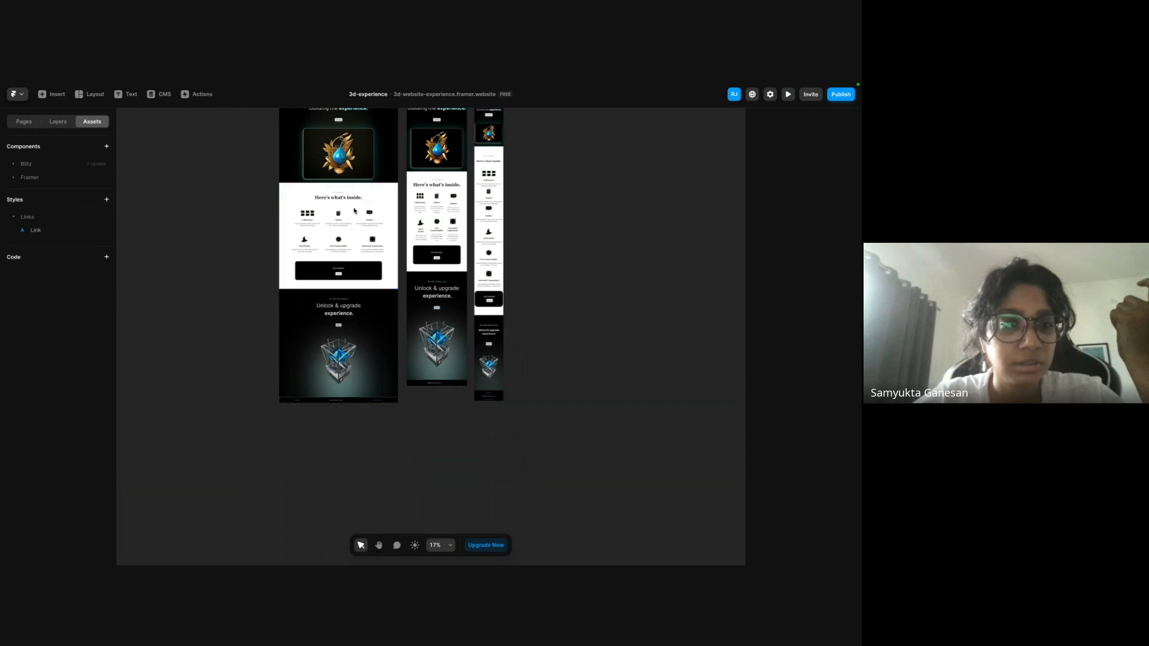
{"action": "scroll", "coordinate": [355, 211], "scroll_direction": "up", "scroll_amount": 5}
{"action": "scroll", "coordinate": [354, 210], "scroll_direction": "up", "scroll_amount": 5}
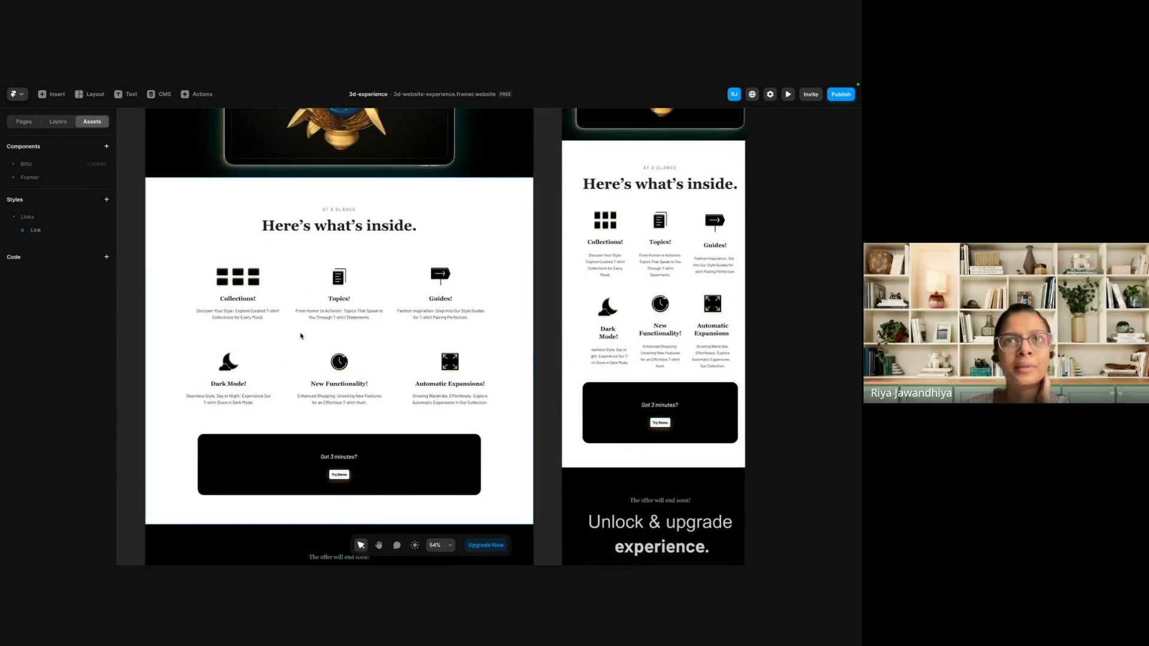
{"action": "left_click", "coordinate": [290, 307]}
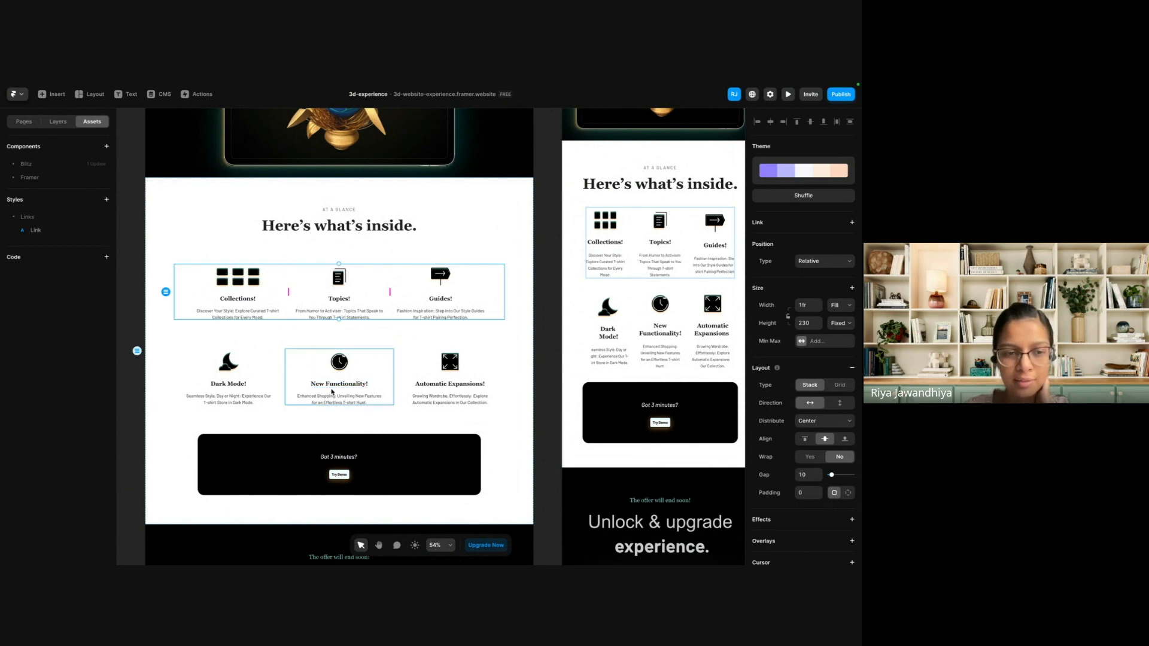
{"action": "left_click", "coordinate": [325, 342]}
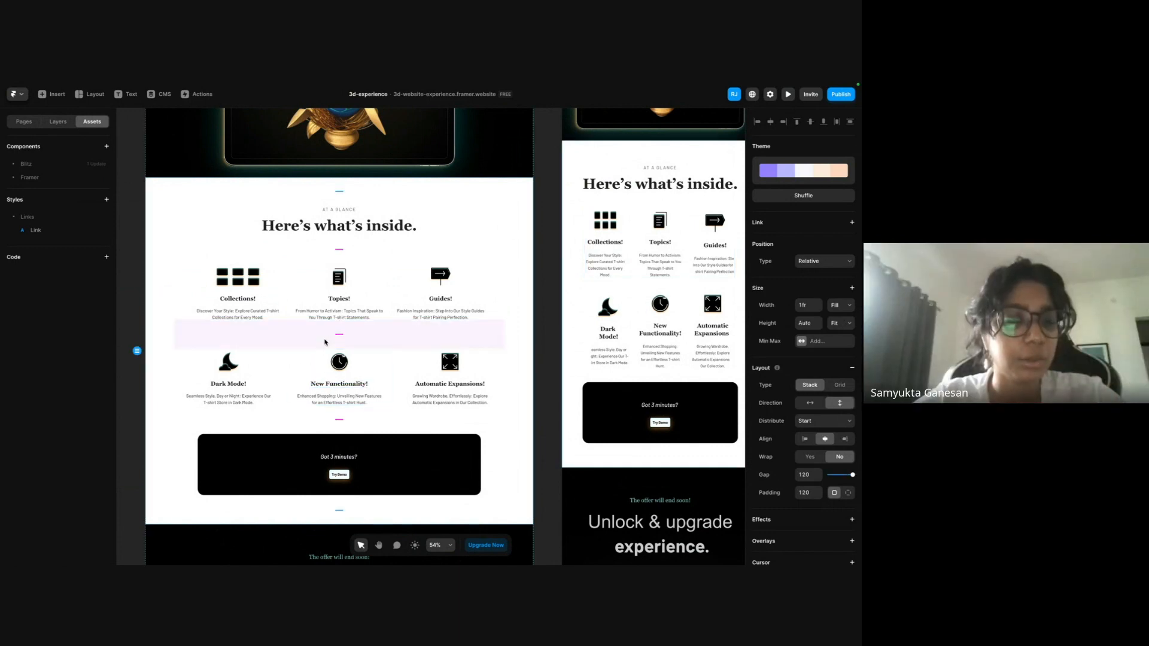
{"action": "scroll", "coordinate": [318, 359], "scroll_direction": "down", "scroll_amount": 2}
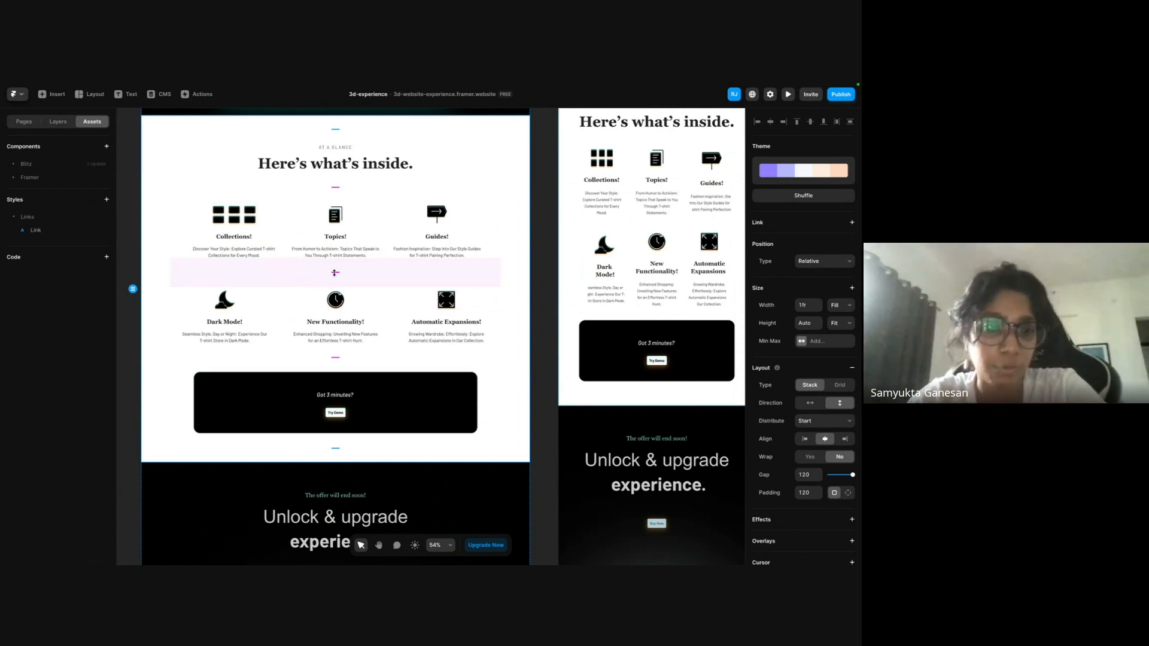
{"action": "scroll", "coordinate": [335, 273], "scroll_direction": "down", "scroll_amount": 3}
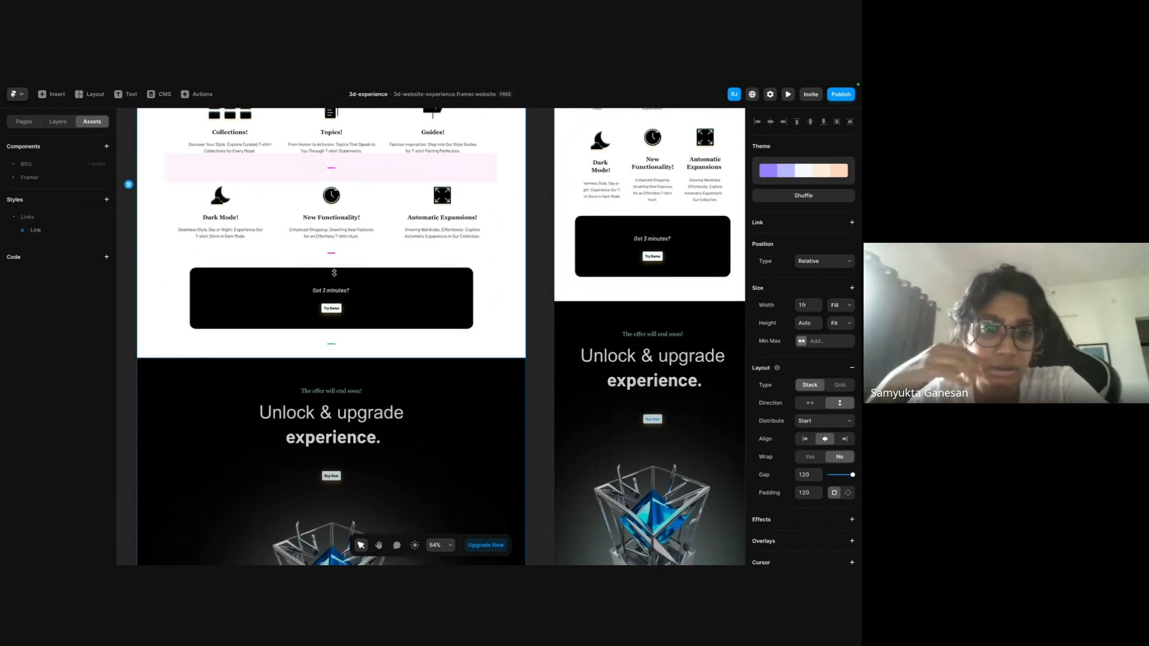
{"action": "scroll", "coordinate": [256, 255], "scroll_direction": "down", "scroll_amount": 1}
{"action": "scroll", "coordinate": [256, 255], "scroll_direction": "up", "scroll_amount": 5}
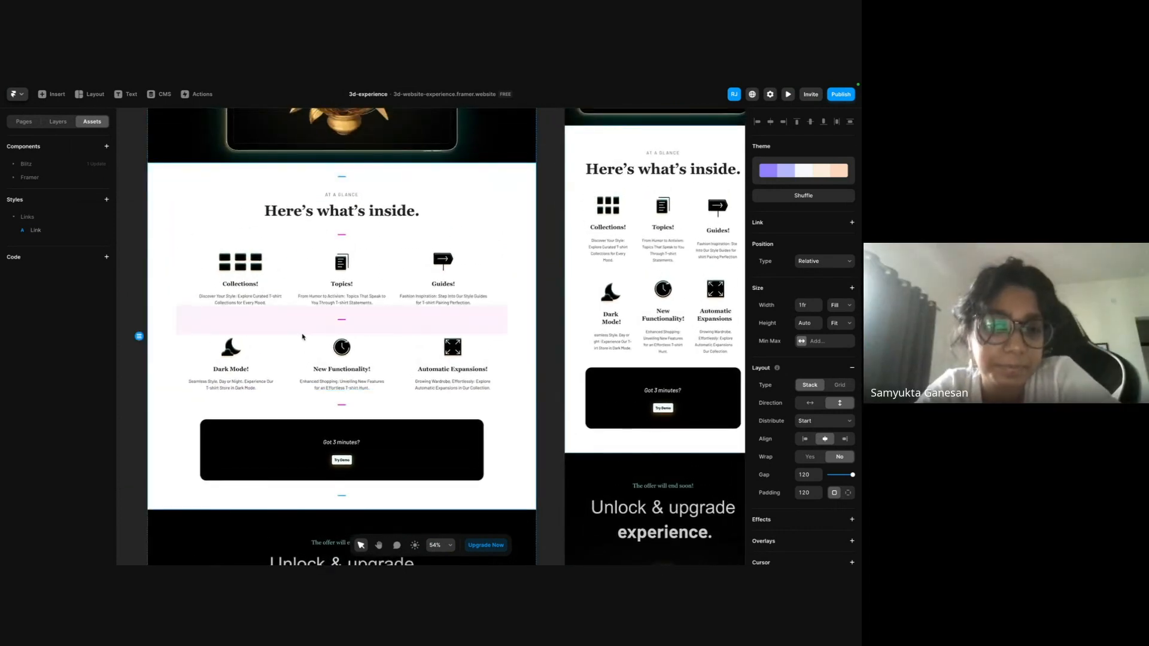
{"action": "scroll", "coordinate": [316, 524], "scroll_direction": "down", "scroll_amount": 2}
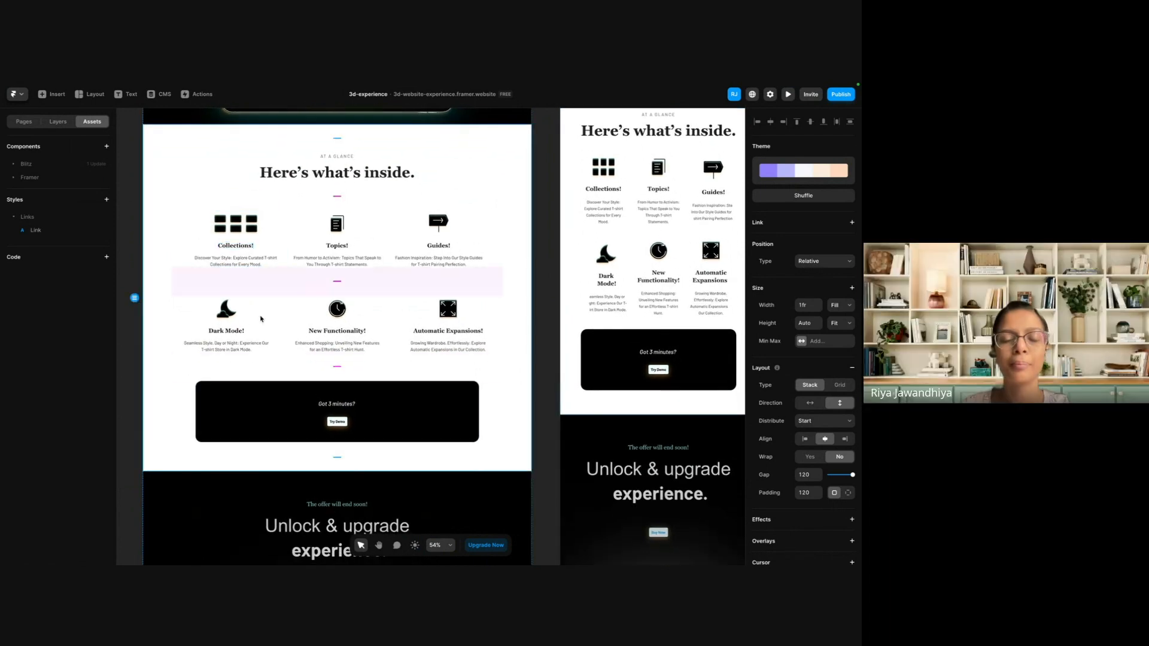
Draw a graphic about 1339 by 677 between the features section and the "Unlock & upgrade experience" section on Desktop.
{"action": "key", "text": "g"}
{"action": "left_click_drag", "start_coordinate": [172, 448], "coordinate": [497, 565]}
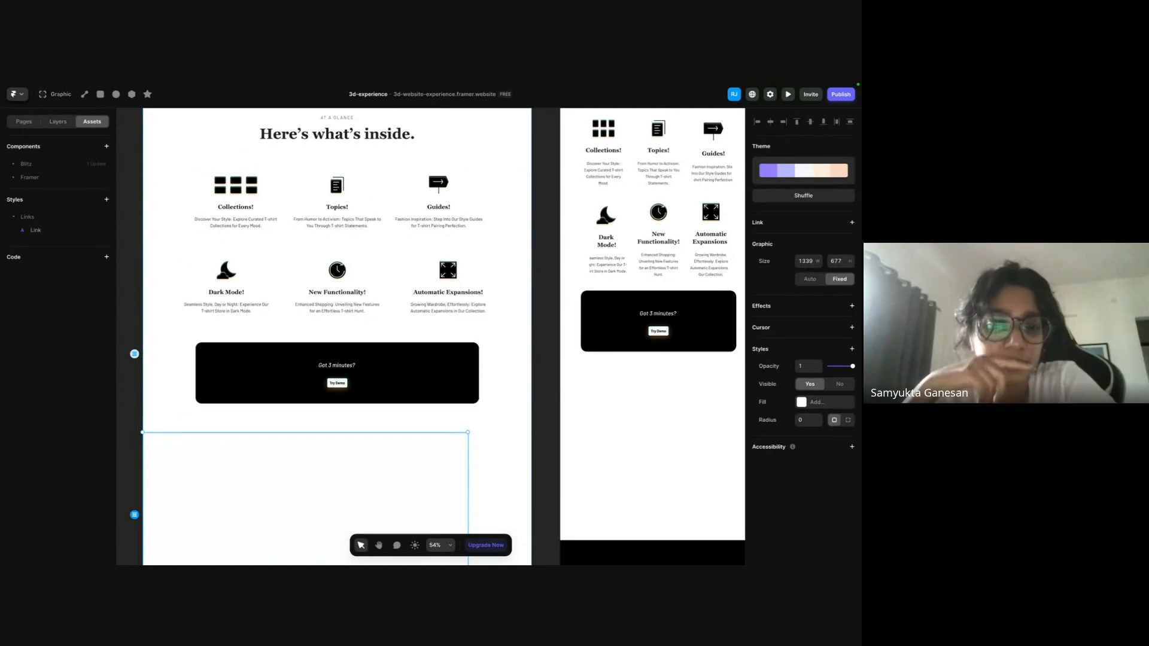
{"action": "scroll", "coordinate": [374, 472], "scroll_direction": "down", "scroll_amount": 5}
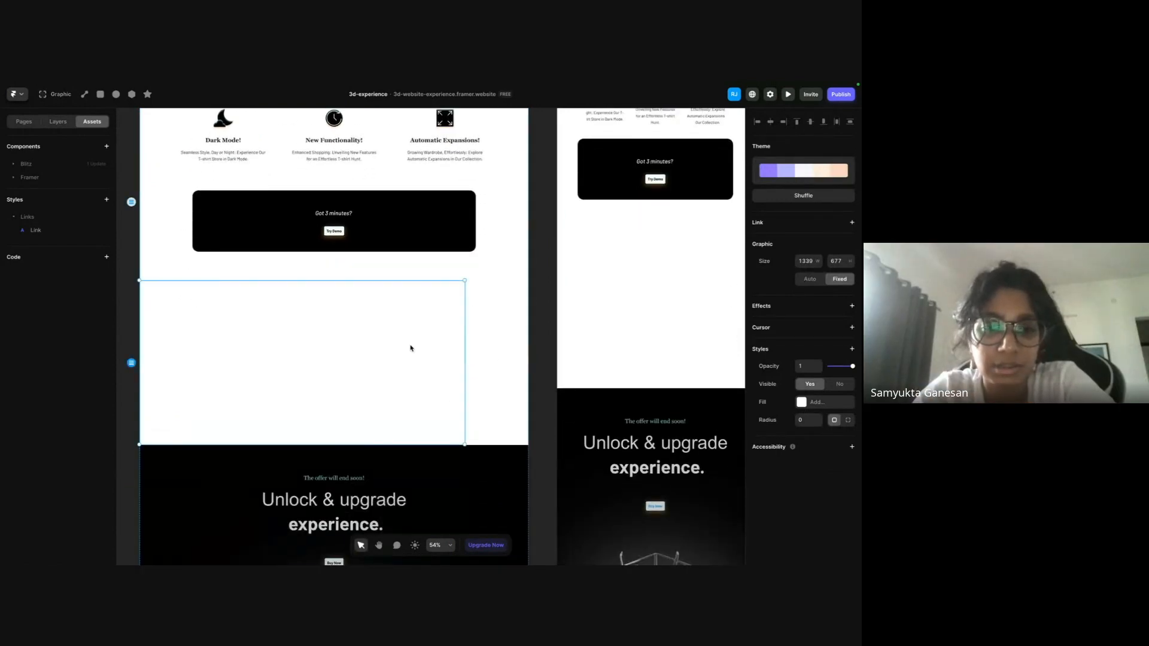
{"action": "scroll", "coordinate": [410, 347], "scroll_direction": "up", "scroll_amount": 1}
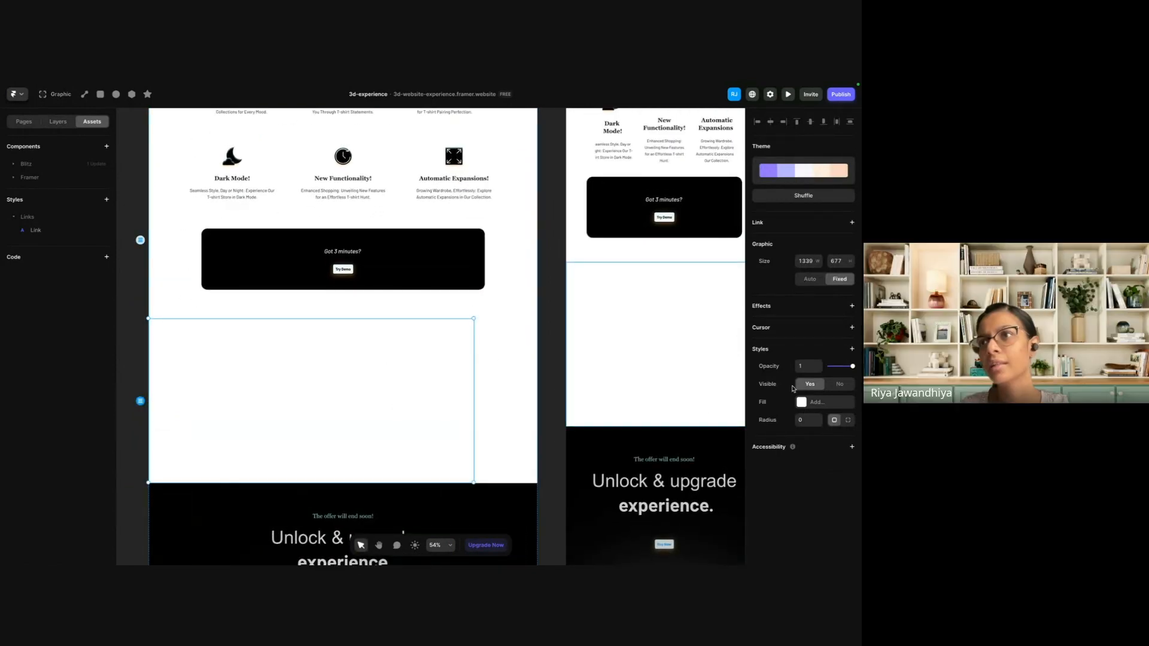
Fill the new graphic with red #AB2E2E and widen it to about 1598 so it spans the Desktop page.
{"action": "left_click", "coordinate": [801, 402]}
{"action": "left_click", "coordinate": [703, 429]}
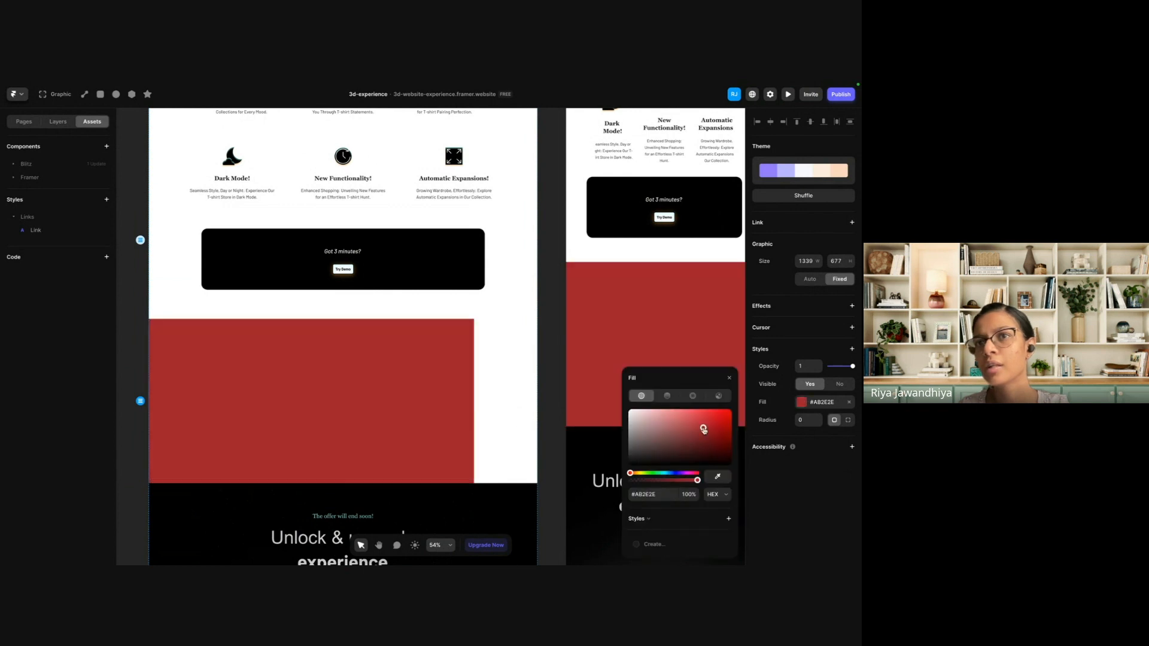
{"action": "left_click_drag", "start_coordinate": [474, 371], "coordinate": [537, 372]}
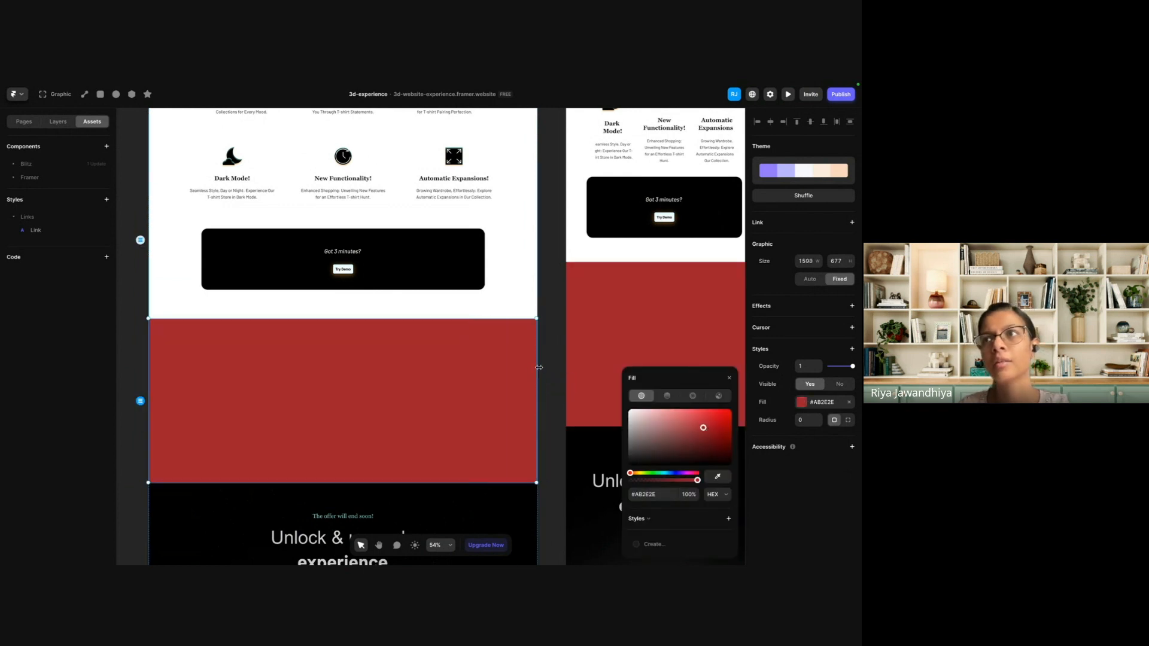
{"action": "left_click", "coordinate": [557, 339]}
{"action": "scroll", "coordinate": [418, 335], "scroll_direction": "up", "scroll_amount": 1}
{"action": "scroll", "coordinate": [410, 351], "scroll_direction": "down", "scroll_amount": 3}
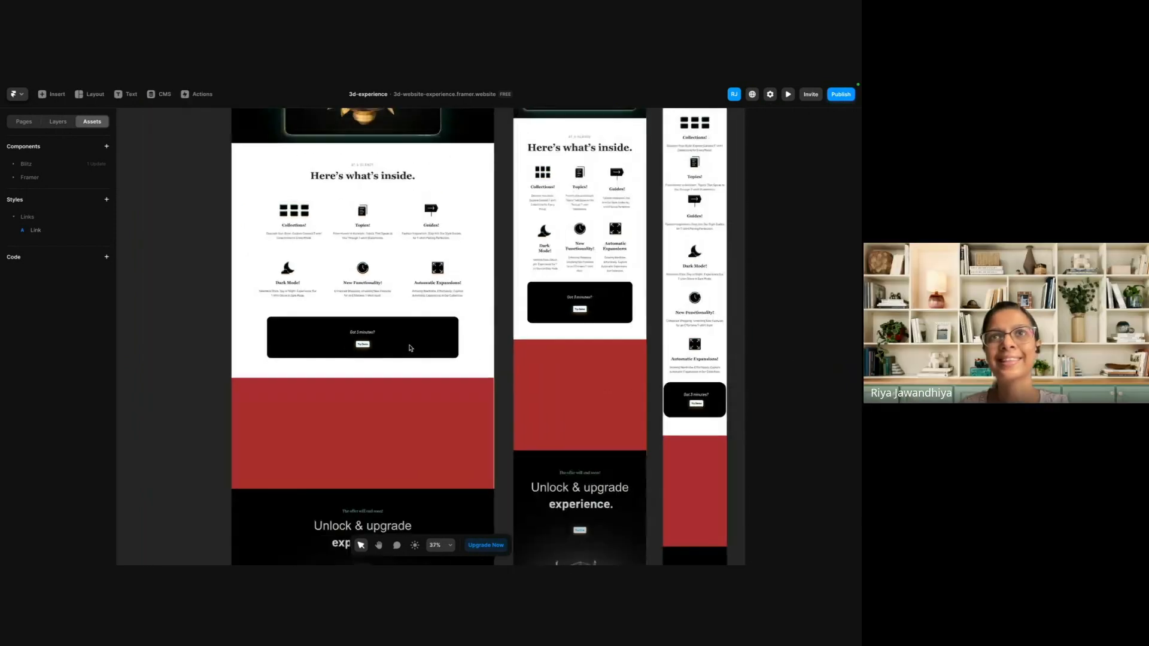
Copy the Collections! feature from the Desktop features section, try pasting it into the red graphic, and undo each paste.
{"action": "left_click", "coordinate": [304, 210]}
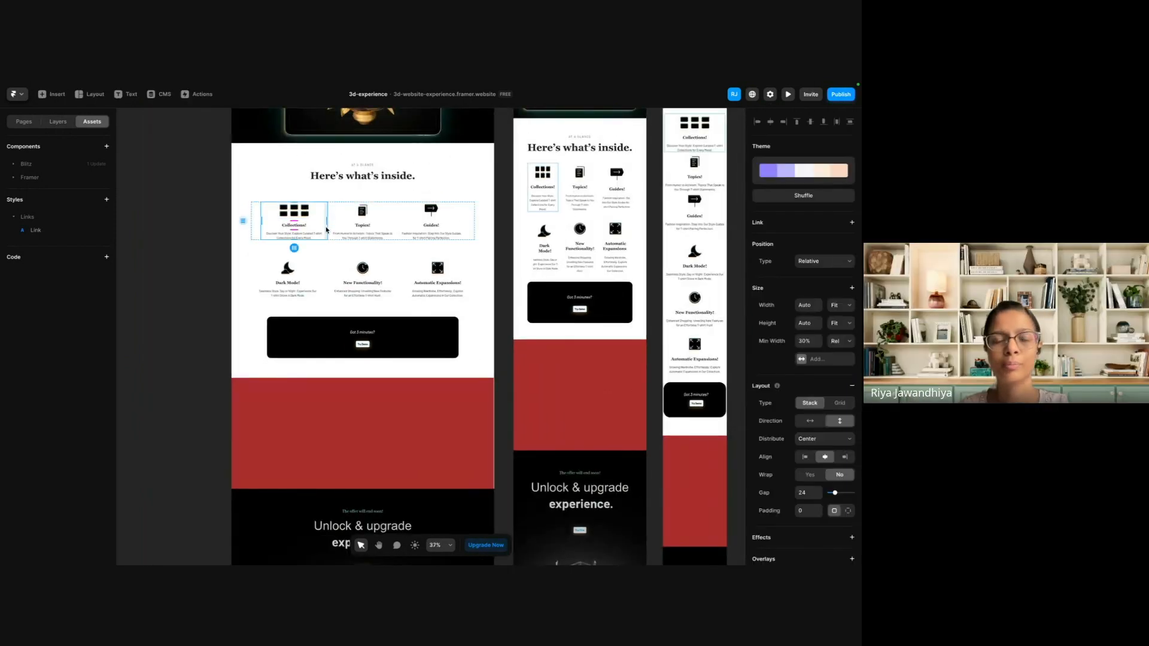
{"action": "left_click", "coordinate": [326, 452]}
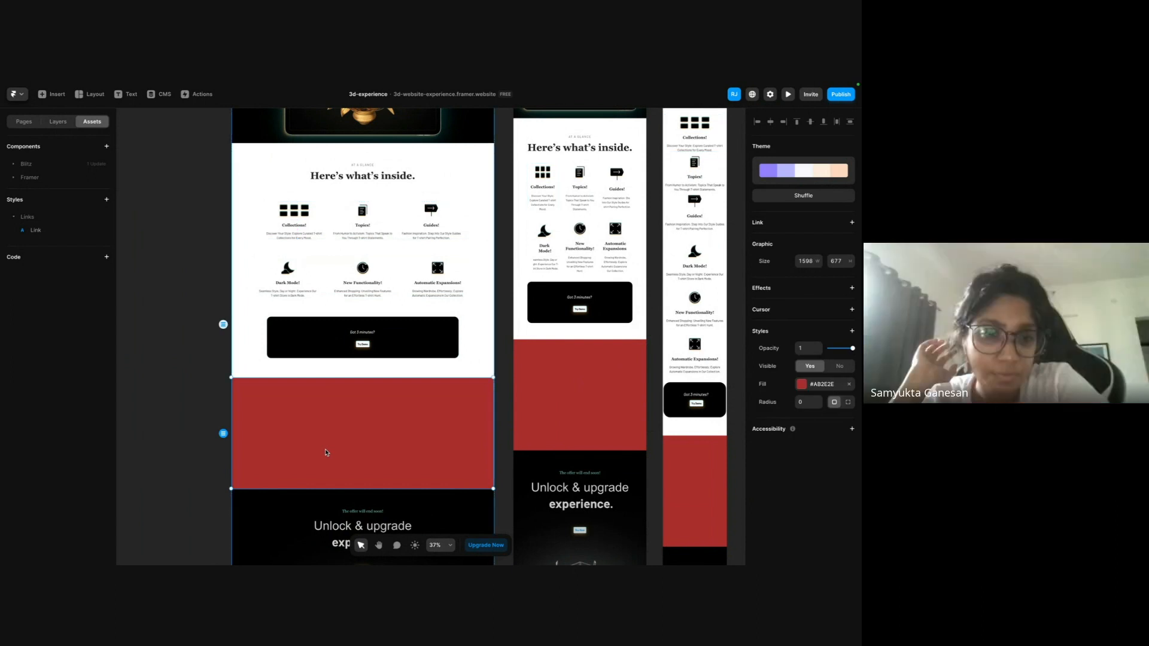
{"action": "key", "text": "super+v"}
{"action": "key", "text": "super+z"}
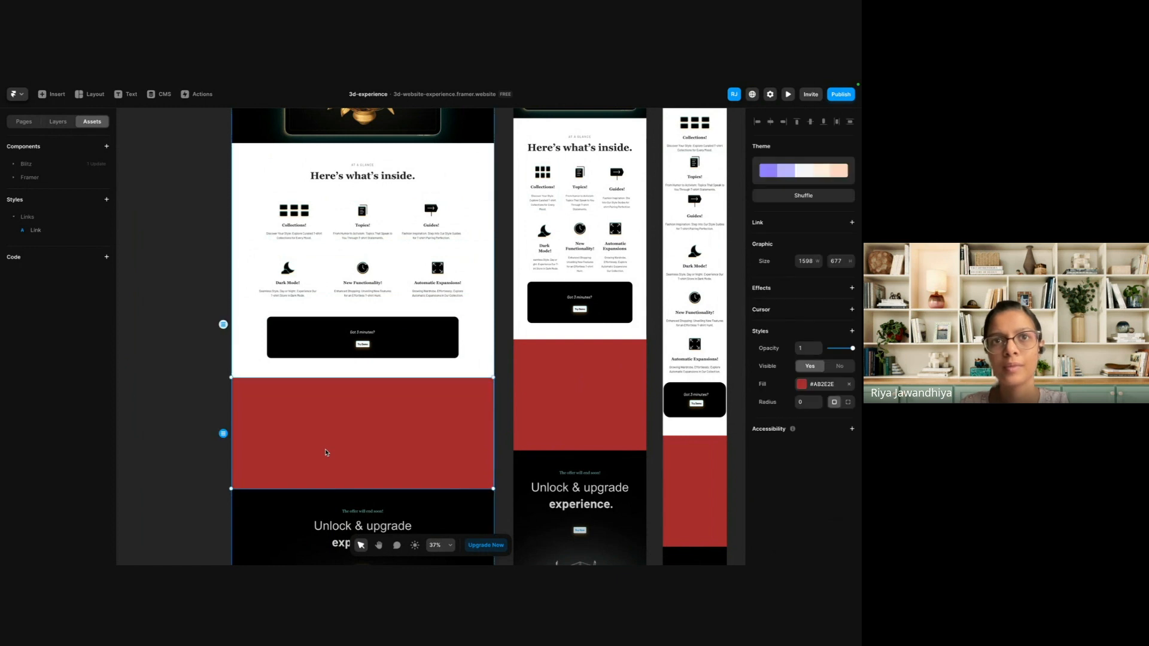
{"action": "key", "text": "super+v"}
{"action": "key", "text": "super+z"}
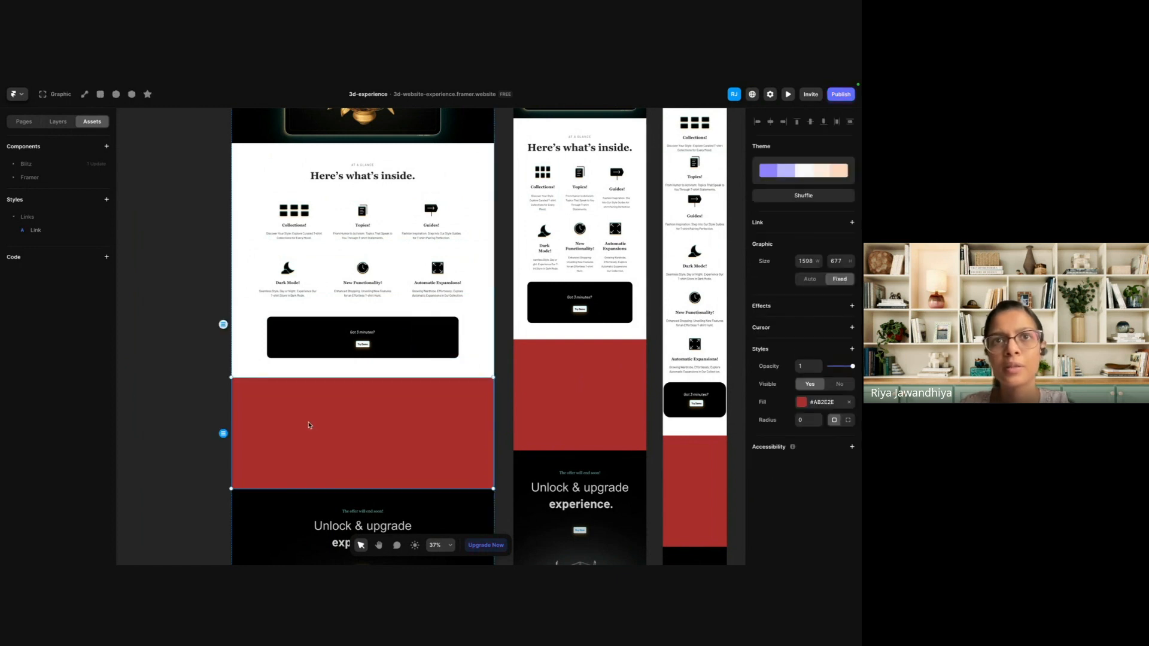
{"action": "key", "text": "super+v"}
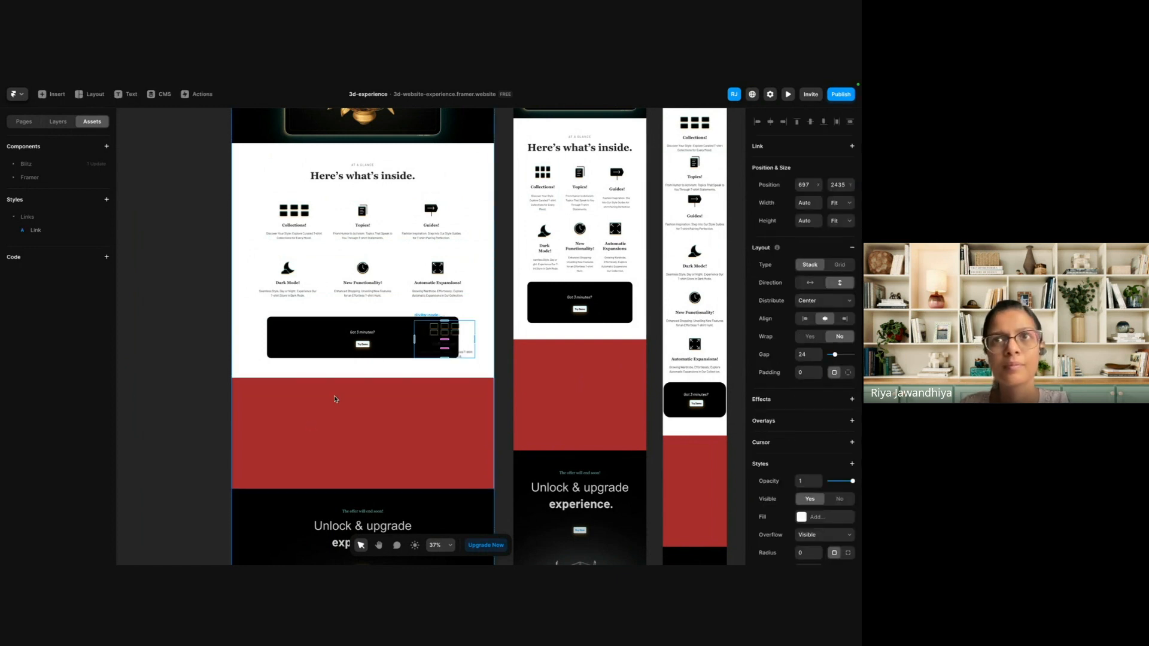
{"action": "left_click", "coordinate": [24, 122]}
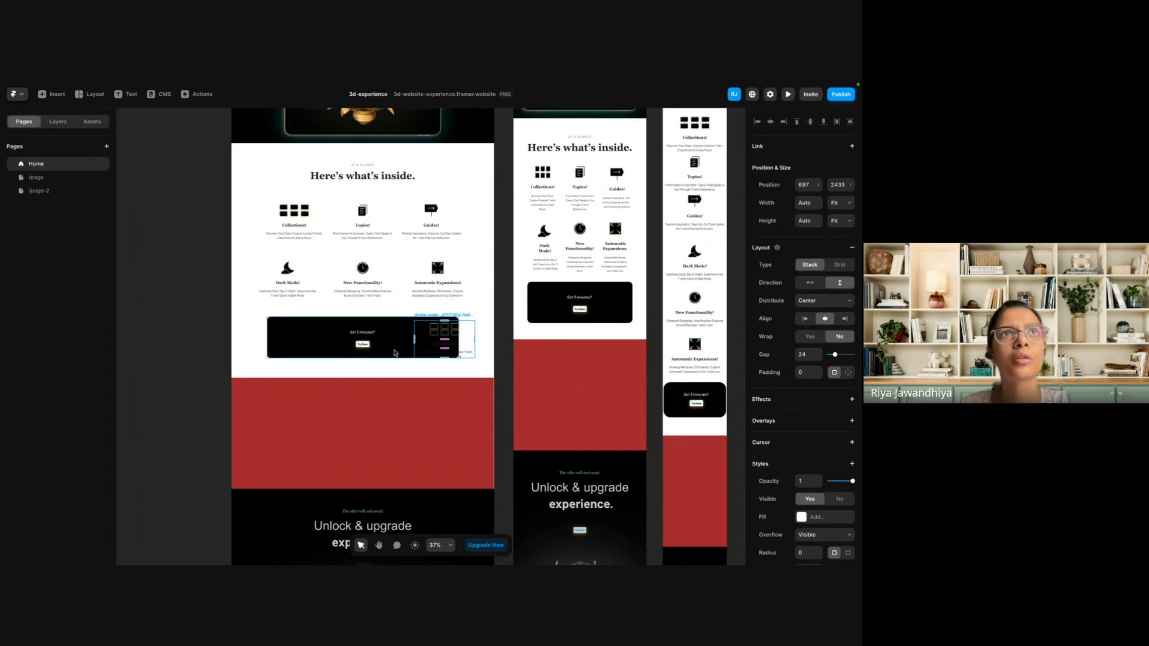
{"action": "key", "text": "super+z"}
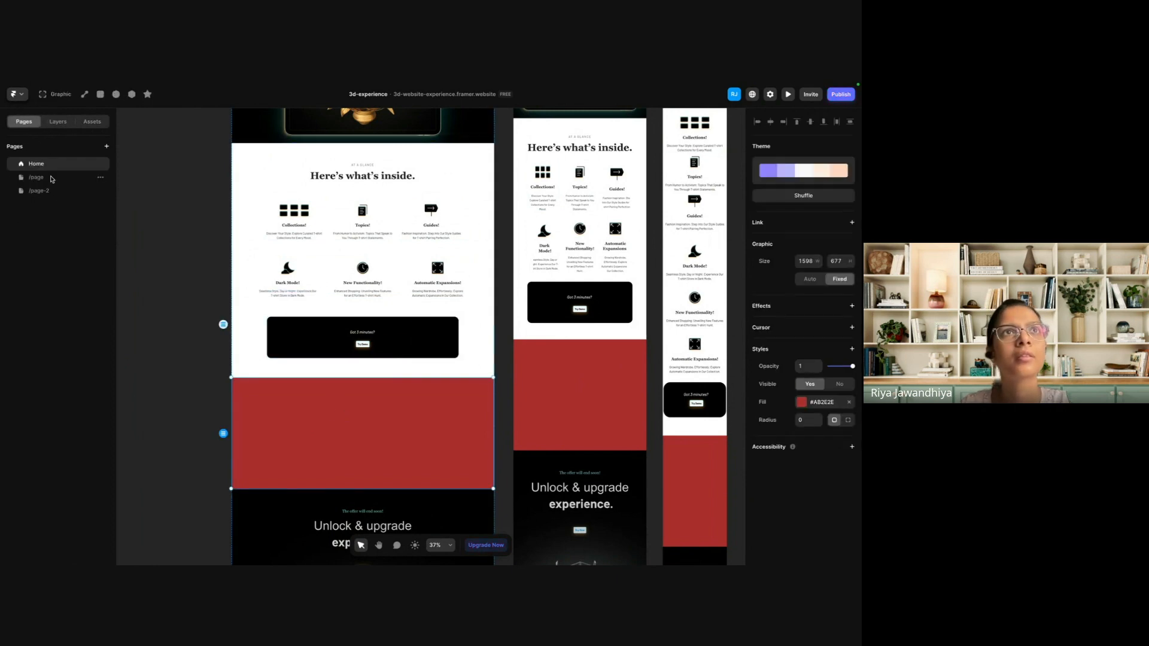
Show the page layers and draw a two-by-two grid about 1224 by 632 between the features section and the red graphic on Desktop.
{"action": "left_click", "coordinate": [54, 123]}
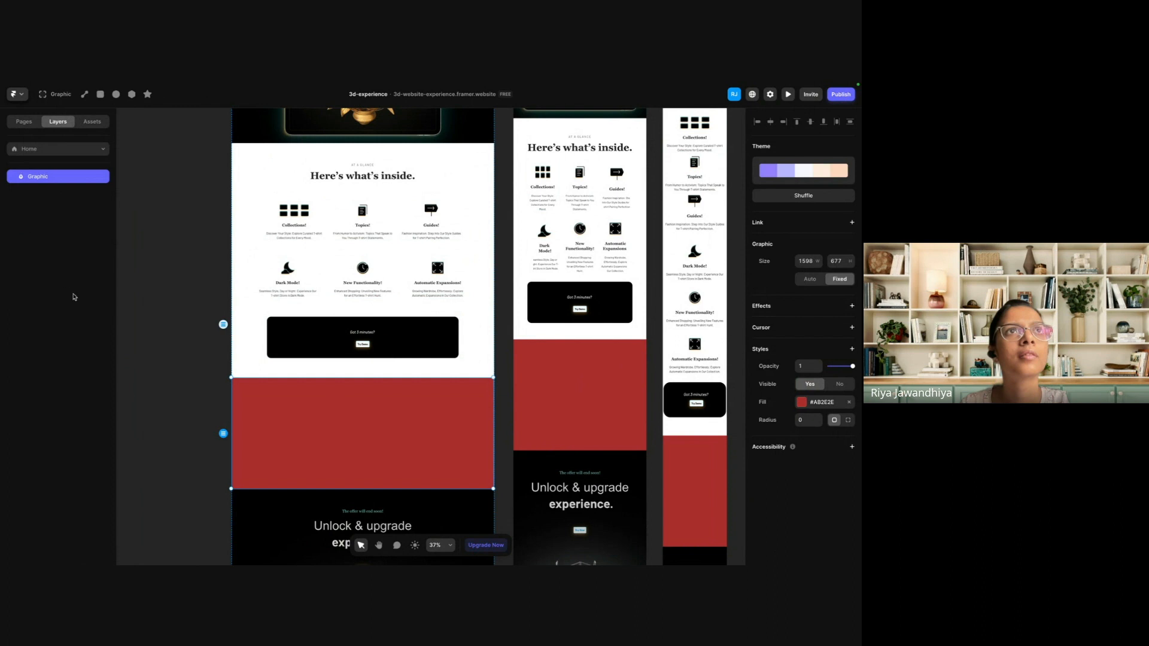
{"action": "left_click", "coordinate": [176, 349]}
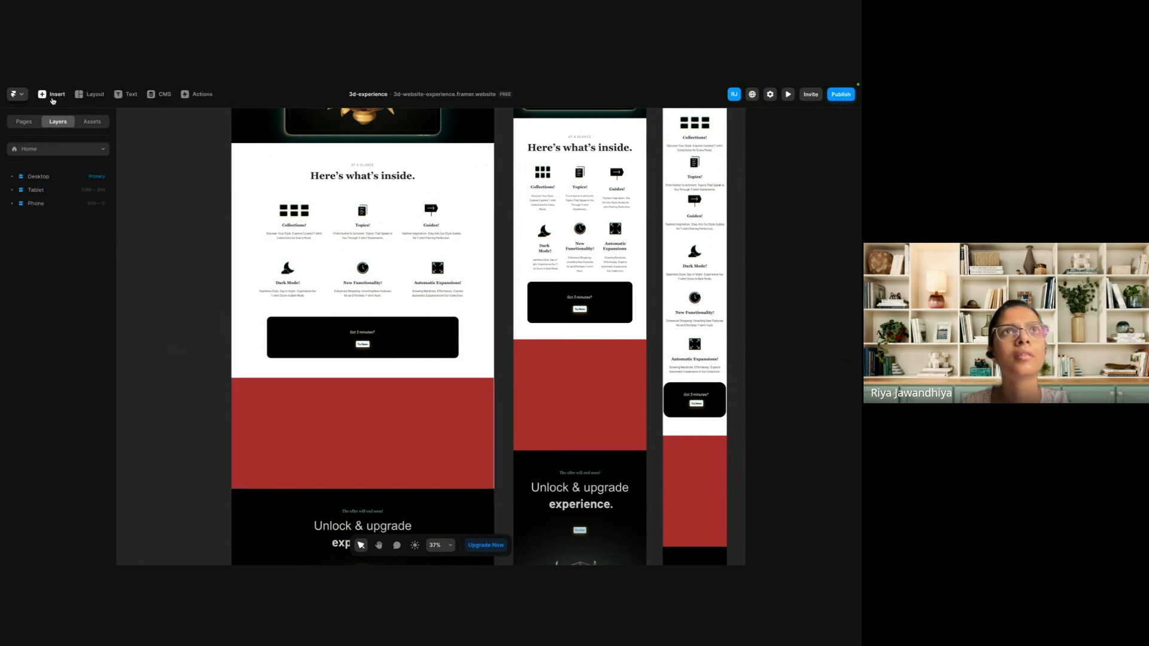
{"action": "left_click", "coordinate": [51, 96]}
{"action": "left_click", "coordinate": [91, 94]}
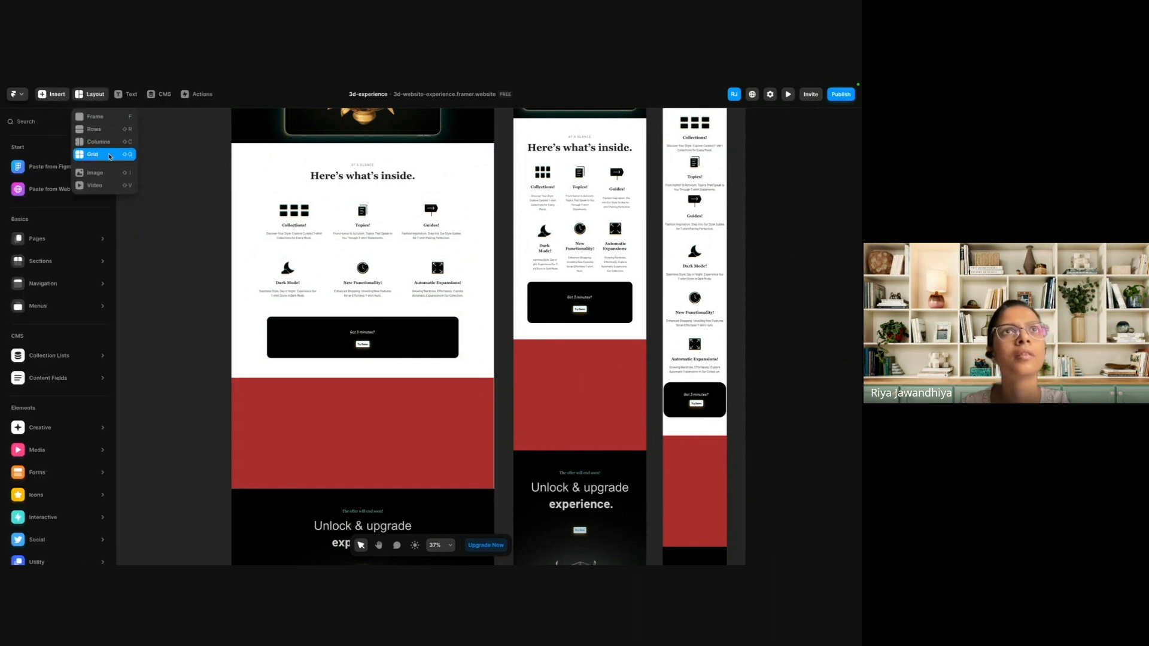
{"action": "left_click", "coordinate": [109, 156]}
{"action": "left_click_drag", "start_coordinate": [258, 369], "coordinate": [458, 474]}
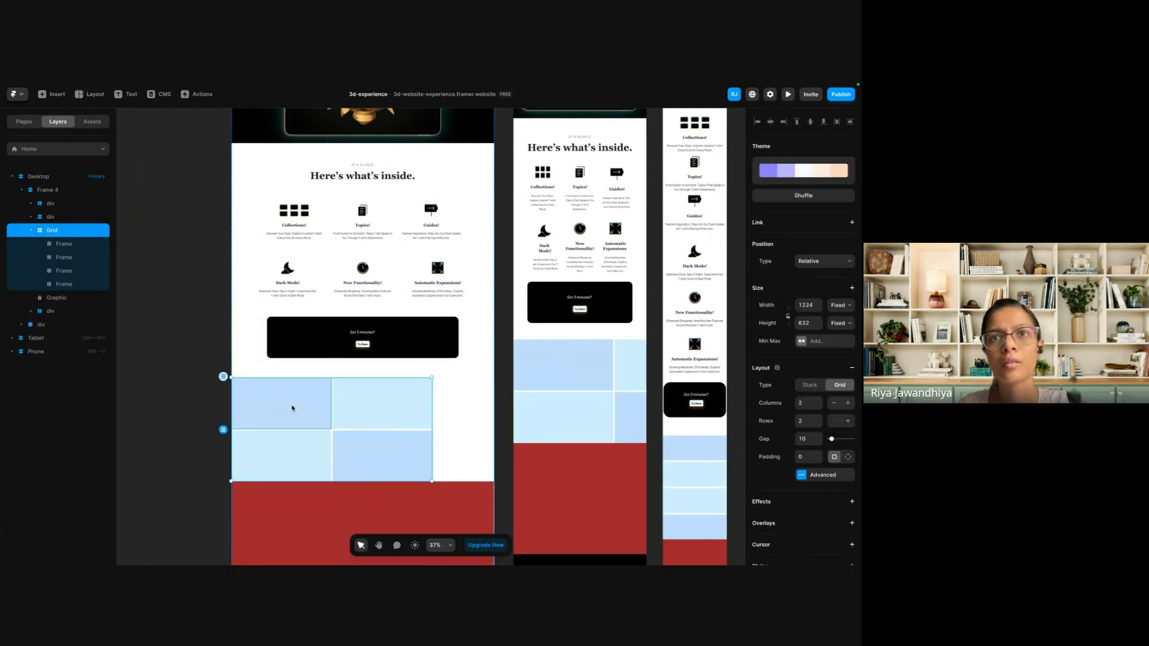
Paste the copied Collections! feature into the grid's first cell and position it inside the cell.
{"action": "left_click", "coordinate": [290, 416]}
{"action": "key", "text": "super+v"}
{"action": "left_click_drag", "start_coordinate": [270, 401], "coordinate": [291, 407]}
Delete the red graphic below the grid.
{"action": "left_click", "coordinate": [297, 530]}
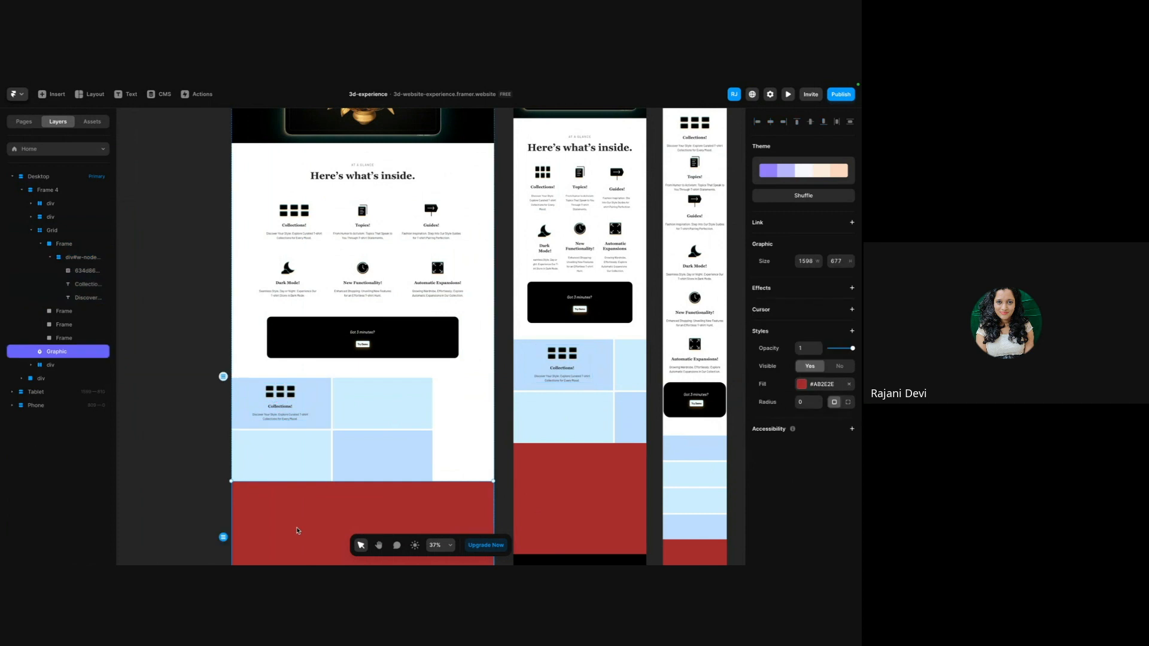
{"action": "scroll", "coordinate": [298, 530], "scroll_direction": "down", "scroll_amount": 1}
{"action": "scroll", "coordinate": [298, 530], "scroll_direction": "down", "scroll_amount": 3}
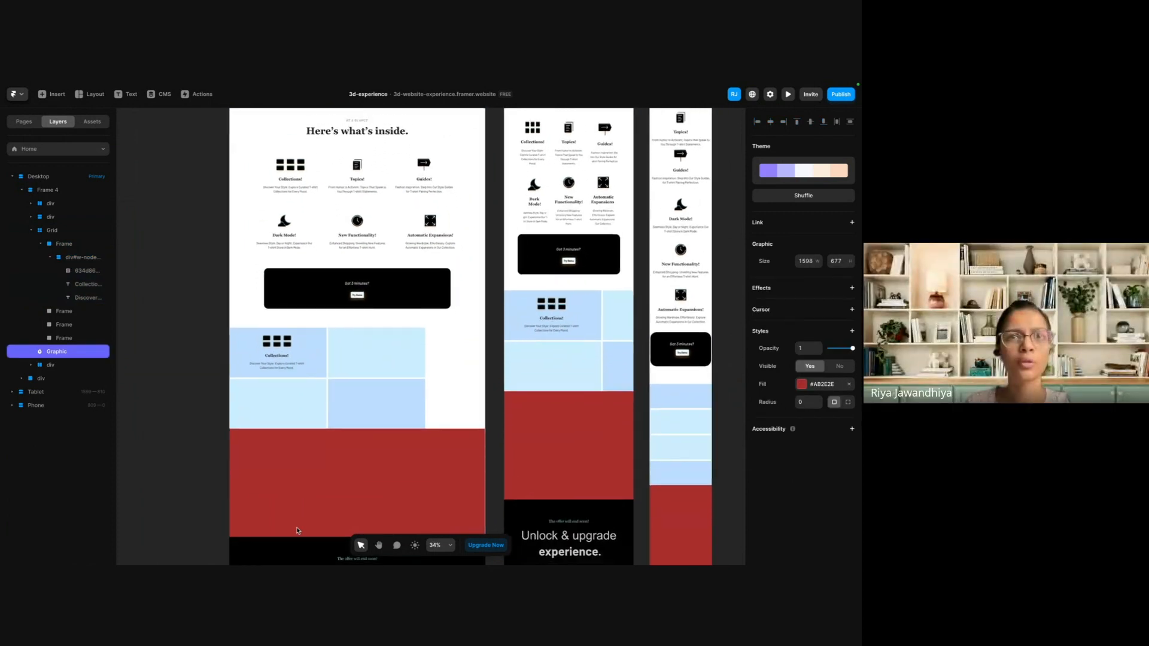
{"action": "key", "text": "Delete"}
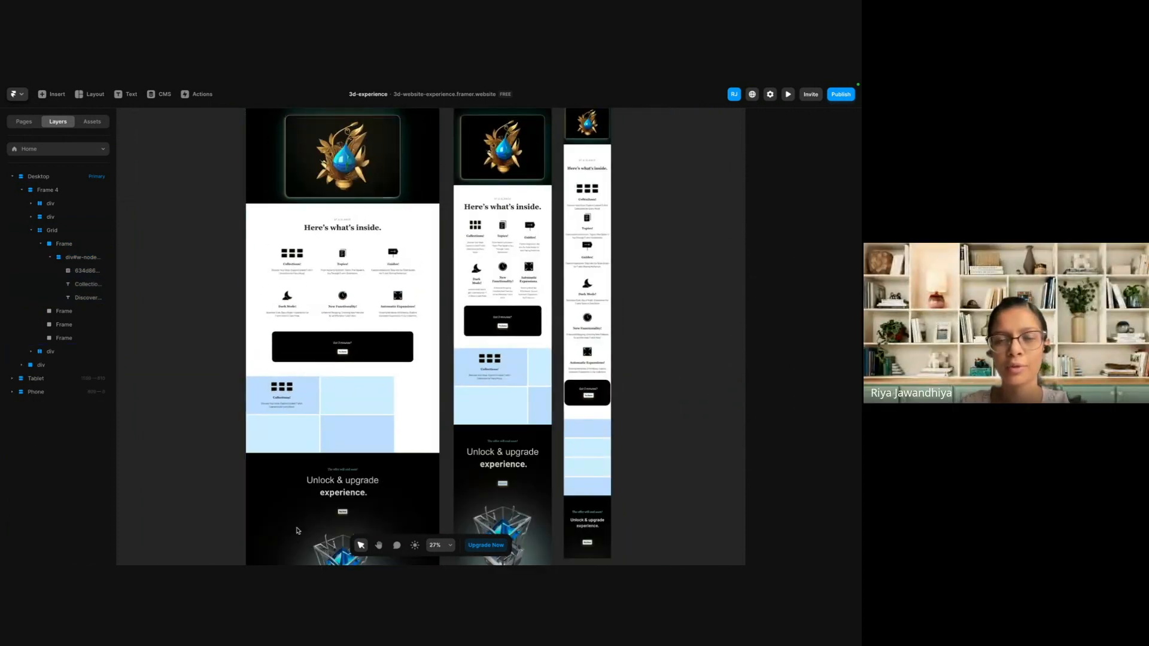
{"action": "scroll", "coordinate": [296, 345], "scroll_direction": "up", "scroll_amount": 2}
{"action": "scroll", "coordinate": [297, 346], "scroll_direction": "up", "scroll_amount": 1}
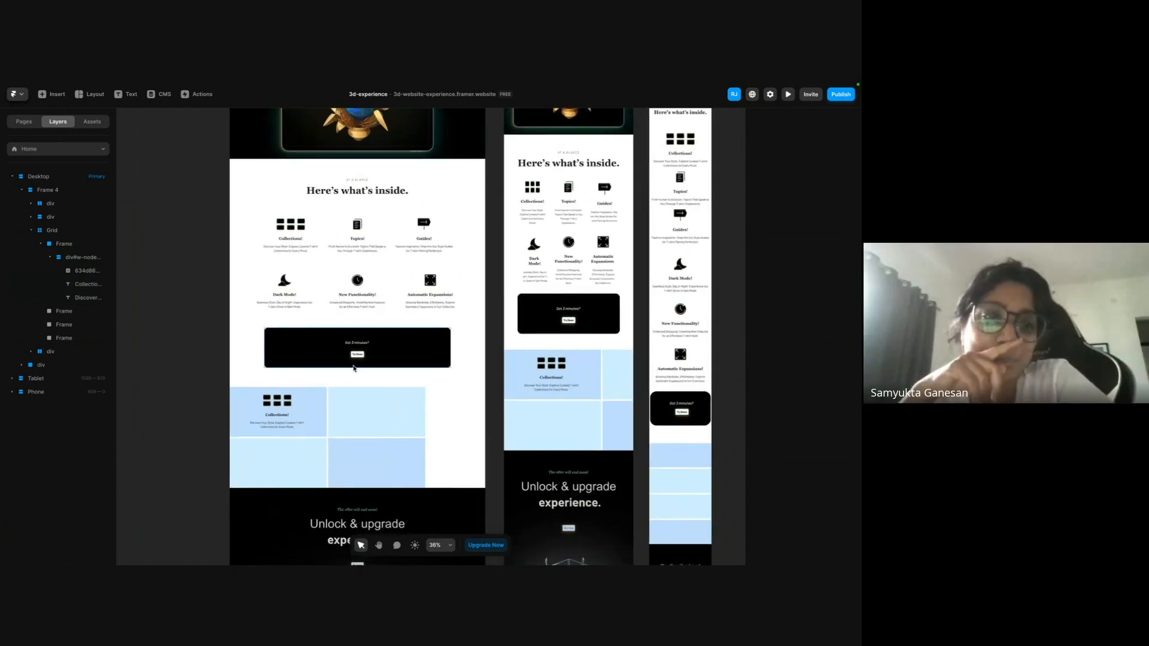
Examine the size and fill properties of the grid's cells on Desktop and of its first cell on Phone.
{"action": "left_click", "coordinate": [312, 459]}
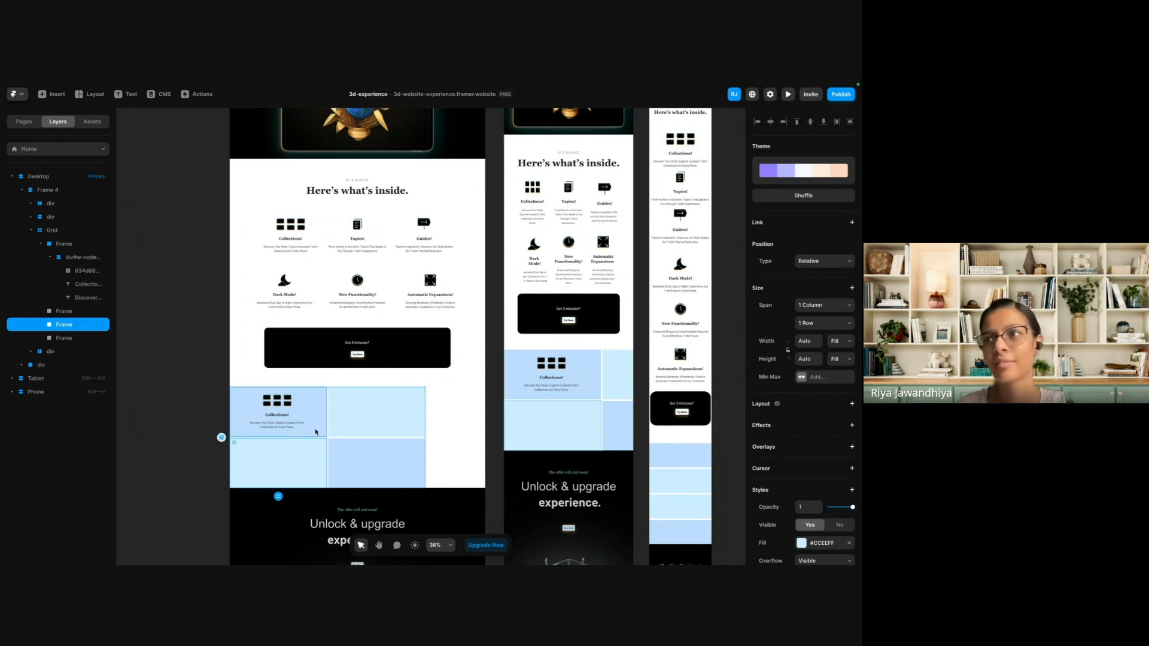
{"action": "left_click", "coordinate": [316, 431]}
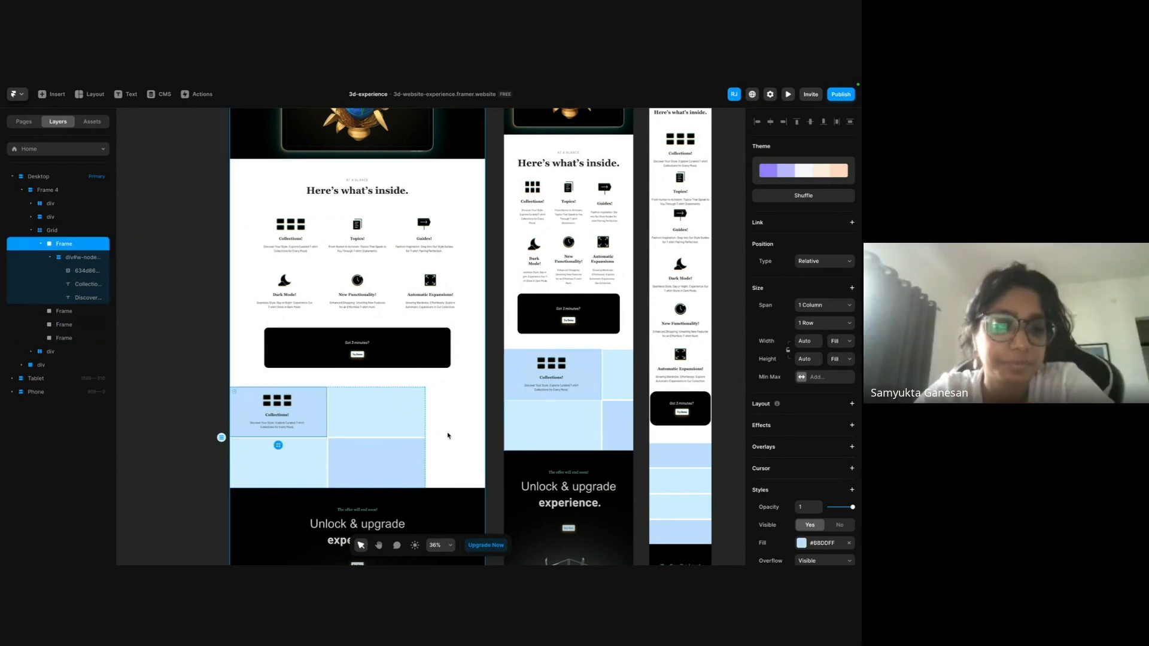
{"action": "mouse_move", "coordinate": [234, 391]}
{"action": "left_mouse_down"}
{"action": "mouse_move", "coordinate": [247, 400]}
{"action": "mouse_move", "coordinate": [216, 387]}
{"action": "left_mouse_up"}
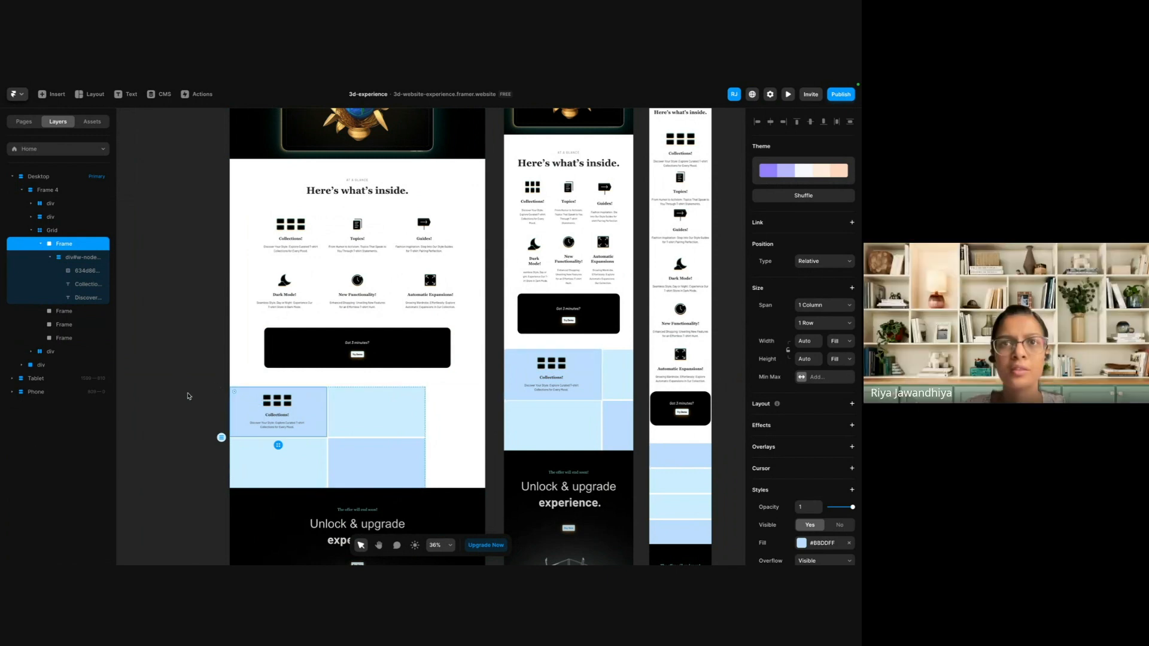
{"action": "left_click", "coordinate": [216, 387]}
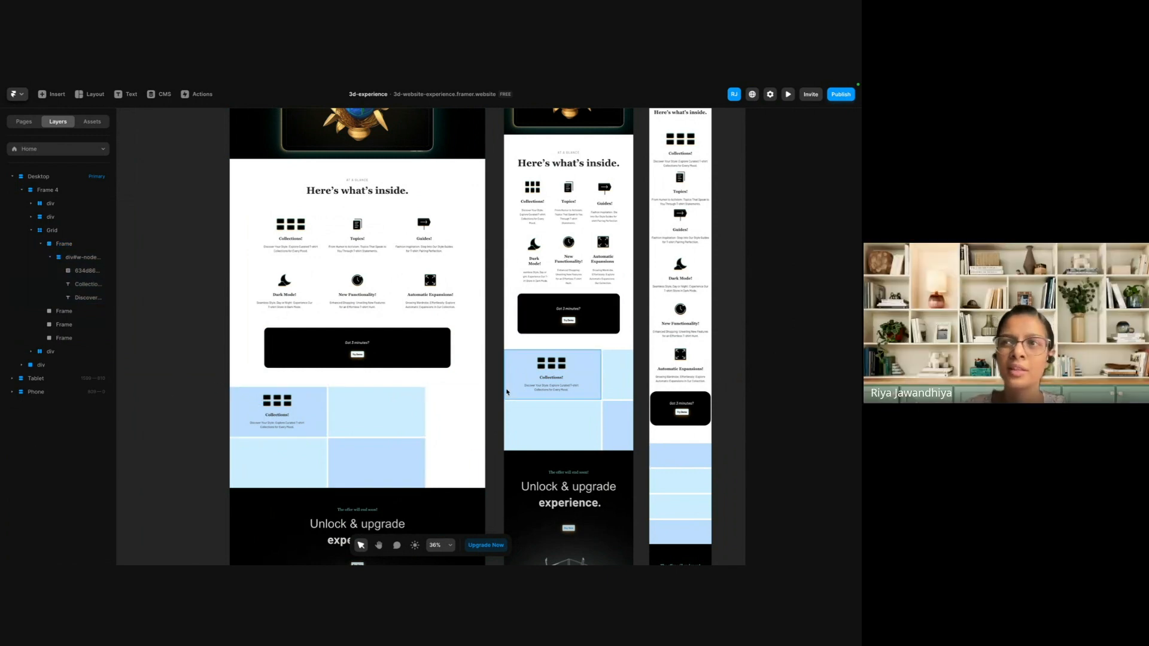
{"action": "scroll", "coordinate": [537, 330], "scroll_direction": "right", "scroll_amount": 8}
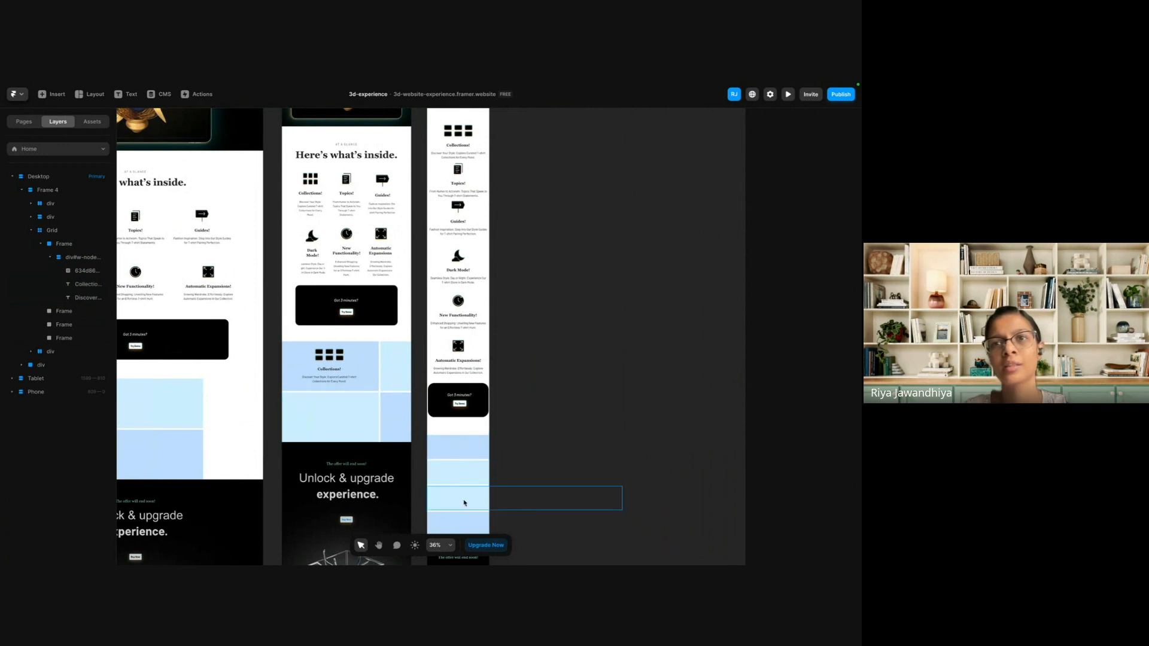
{"action": "left_click", "coordinate": [464, 456]}
{"action": "scroll", "coordinate": [359, 418], "scroll_direction": "left", "scroll_amount": 4}
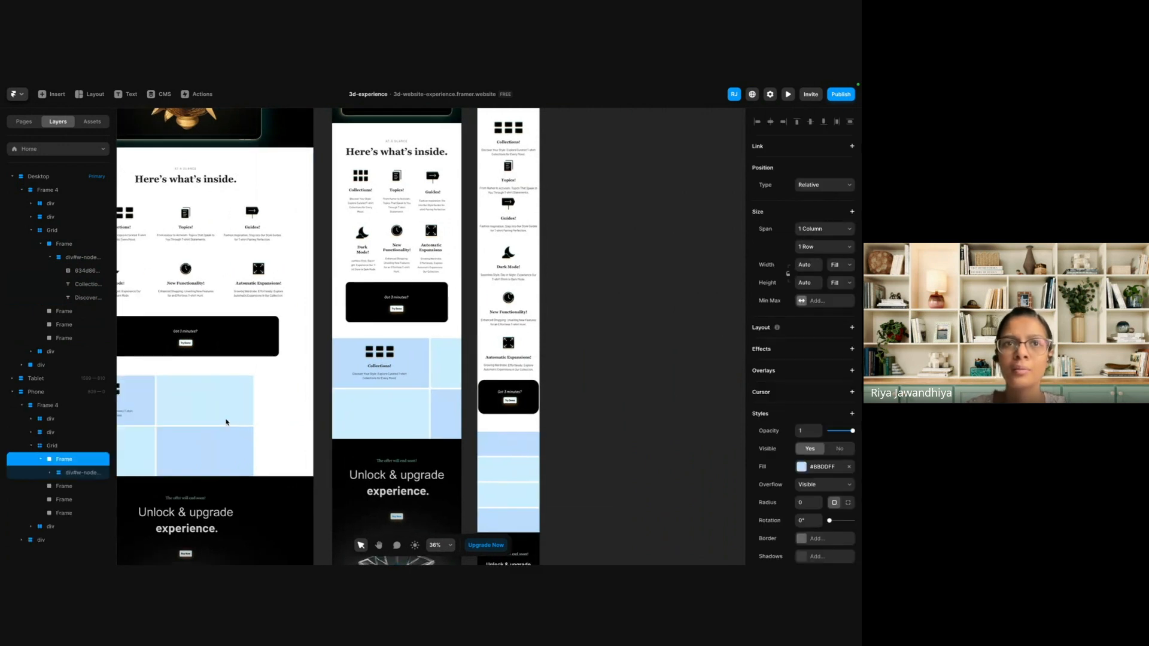
{"action": "left_click", "coordinate": [275, 400]}
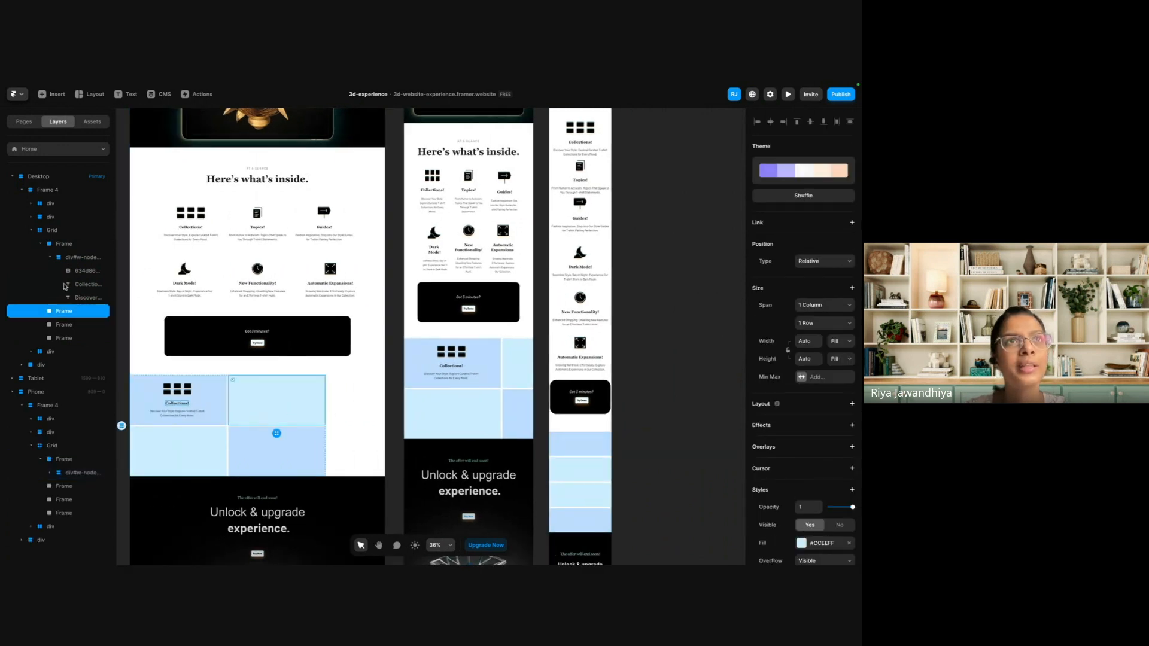
Set the Desktop grid's width to Fill and its height to Fit Content.
{"action": "left_click", "coordinate": [54, 233]}
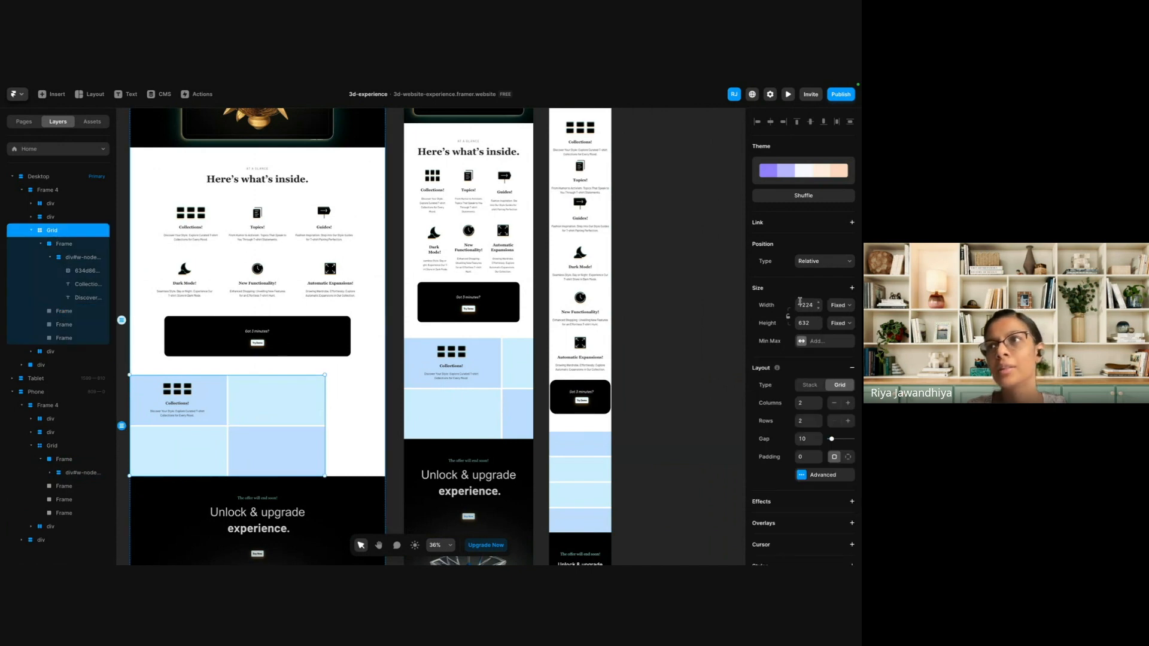
{"action": "left_click", "coordinate": [837, 306]}
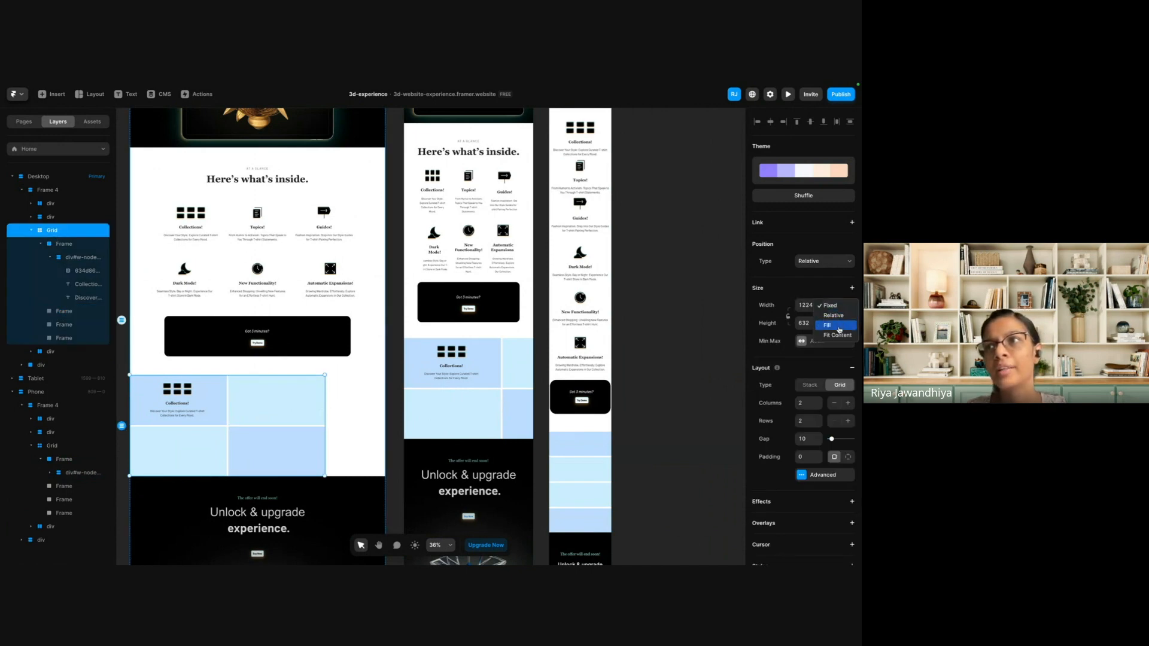
{"action": "left_click", "coordinate": [839, 326]}
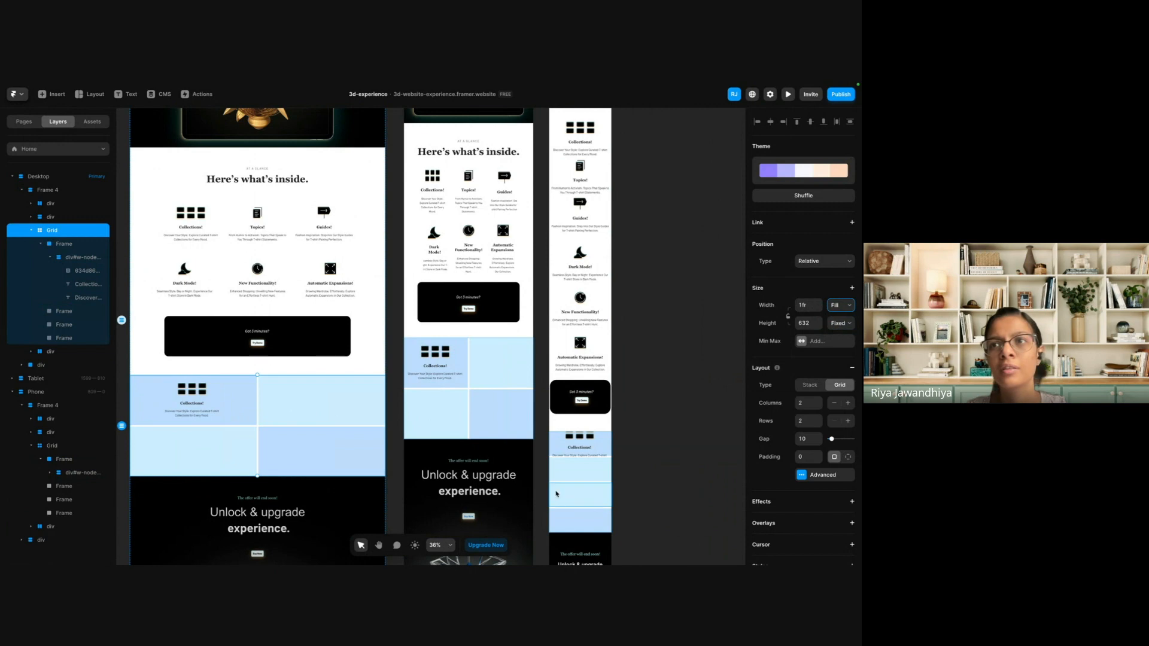
{"action": "left_click", "coordinate": [835, 325]}
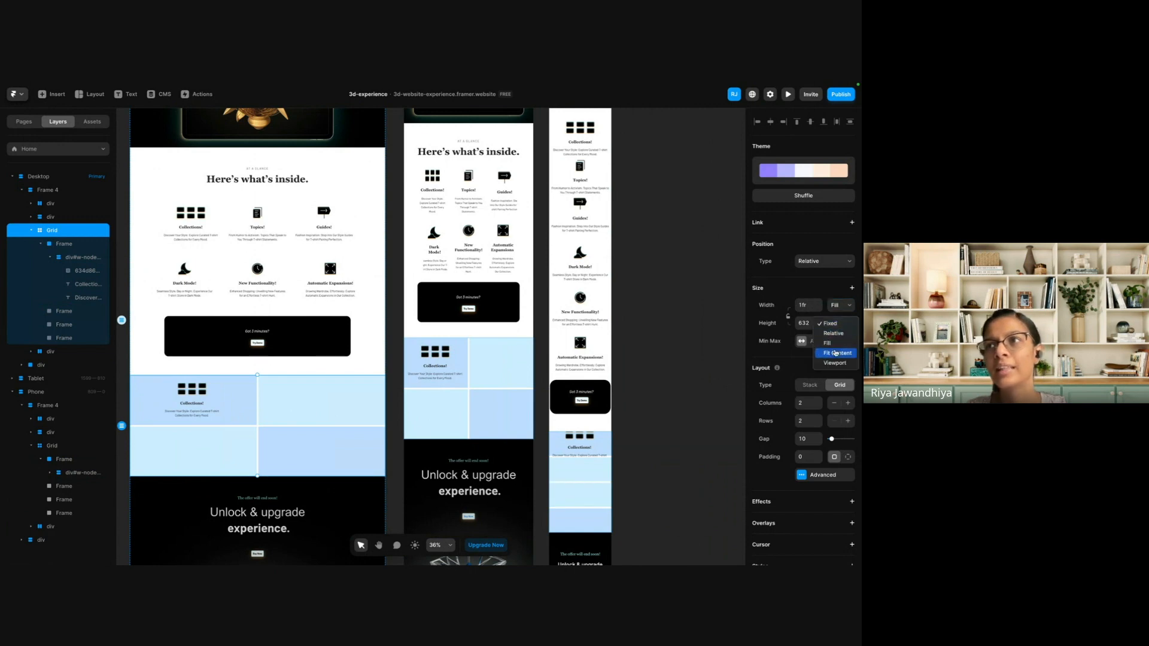
{"action": "left_click", "coordinate": [835, 353]}
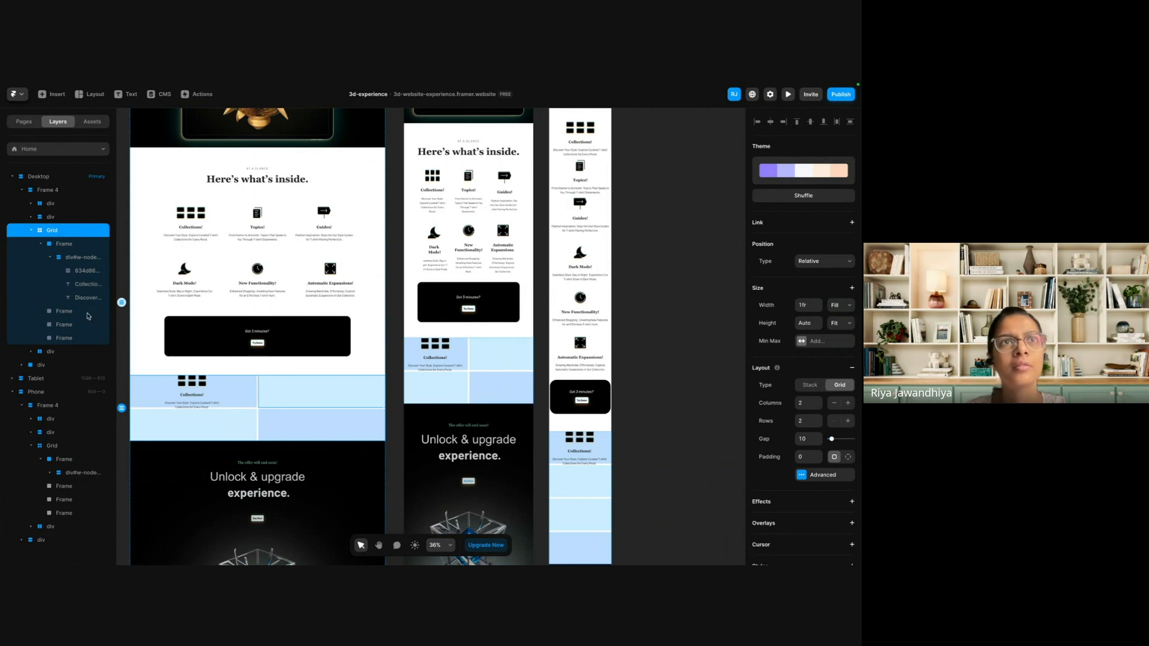
Set the height of the grid's first cell, which holds the Collections! feature, to Fit Content.
{"action": "left_click", "coordinate": [252, 407]}
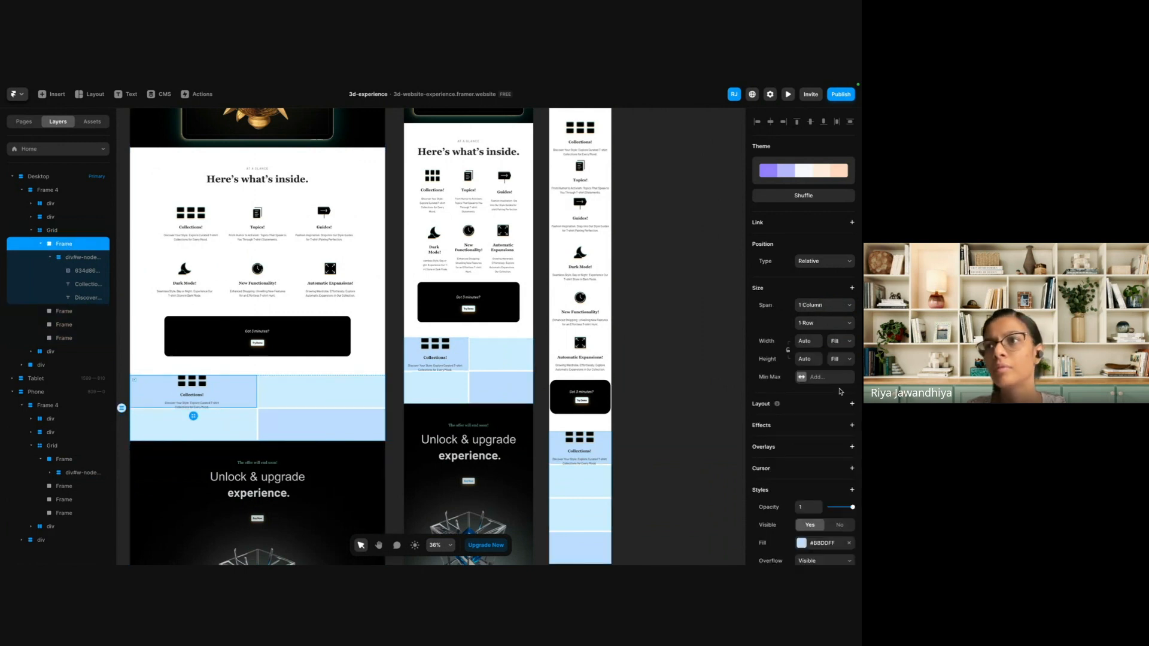
{"action": "left_click", "coordinate": [836, 360]}
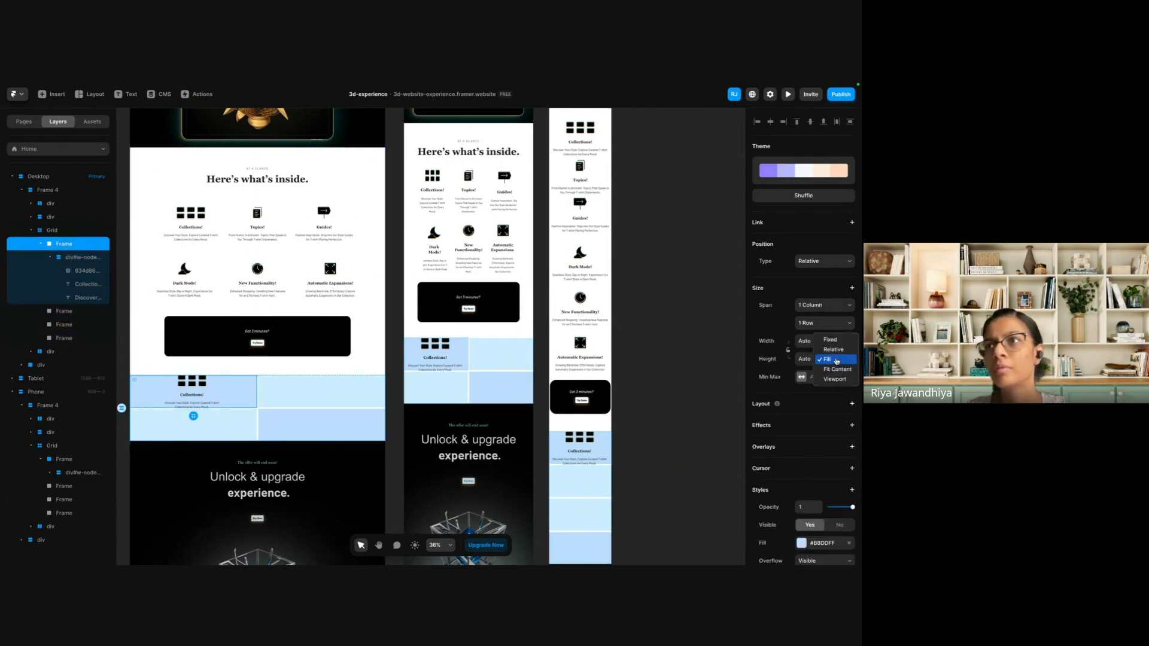
{"action": "left_click", "coordinate": [837, 369]}
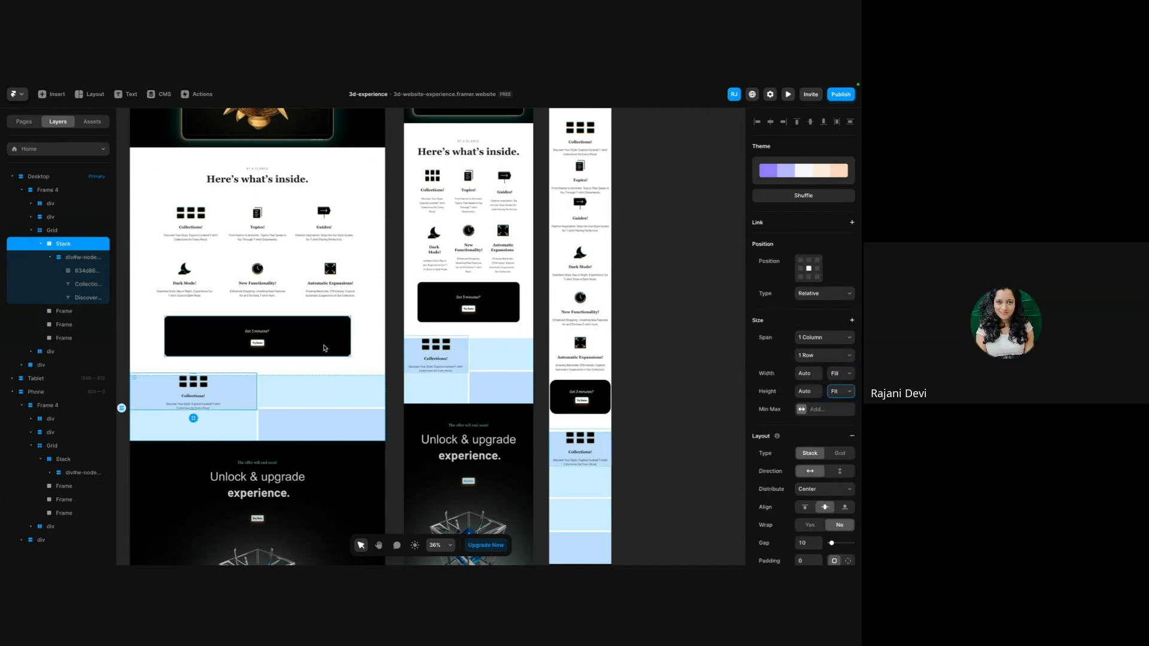
{"action": "scroll", "coordinate": [216, 396], "scroll_direction": "left", "scroll_amount": 1}
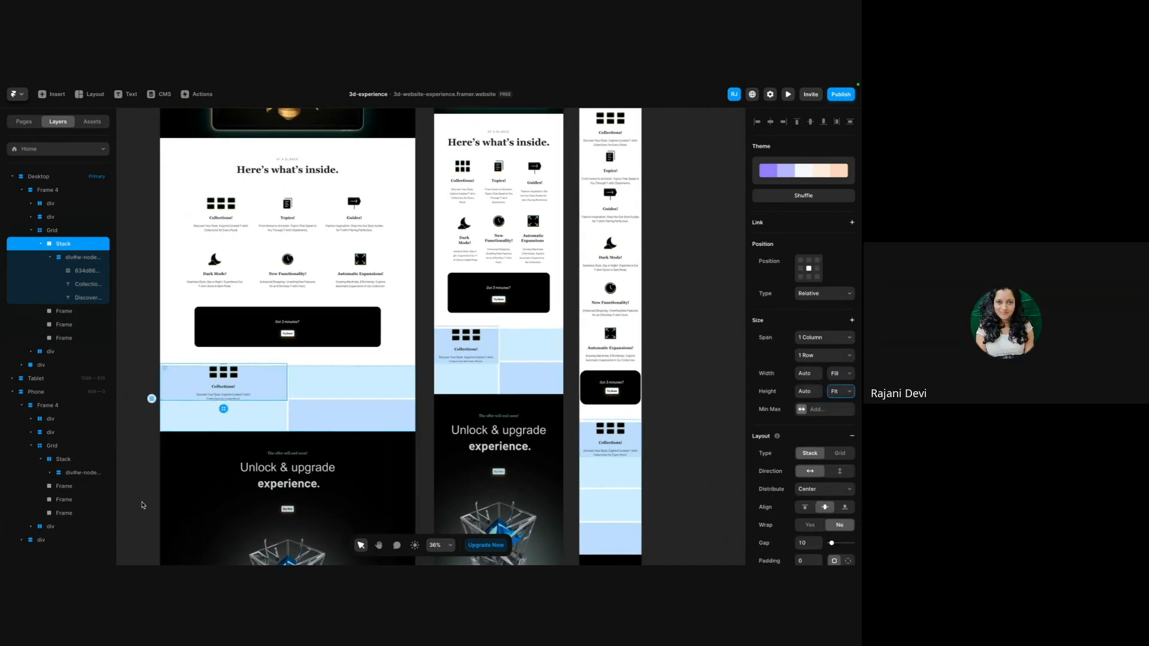
{"action": "key", "text": "Escape"}
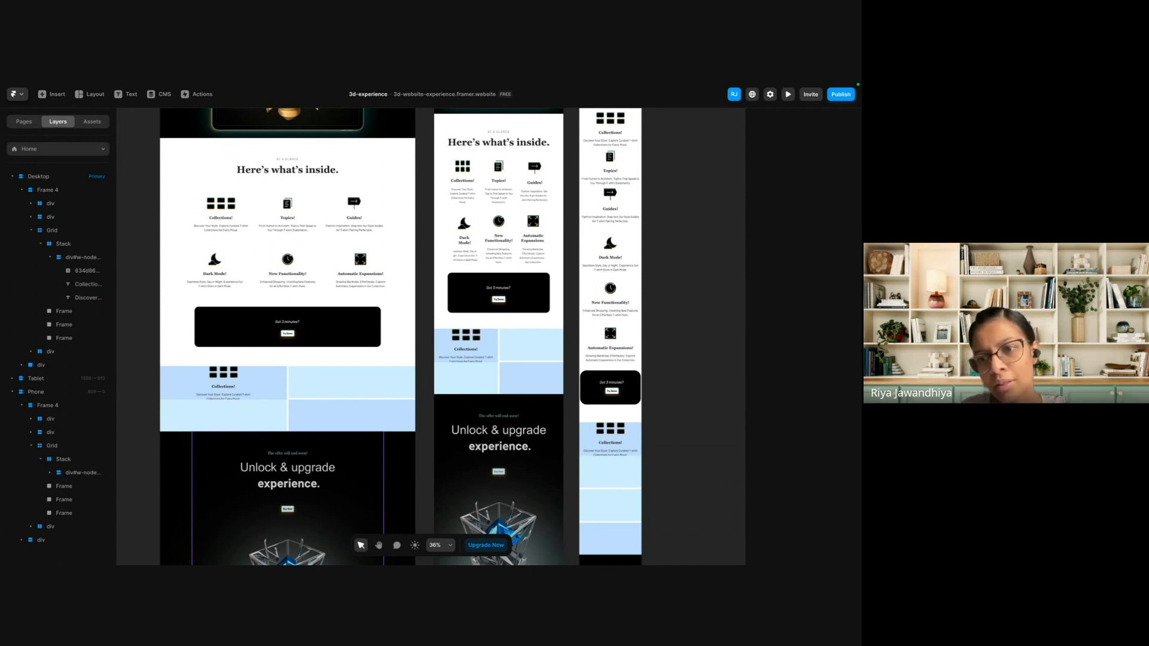
Switch to Figma to view the original Desktop - 1 design, and return to the Framer project.
{"action": "key", "text": "ctrl+Right"}
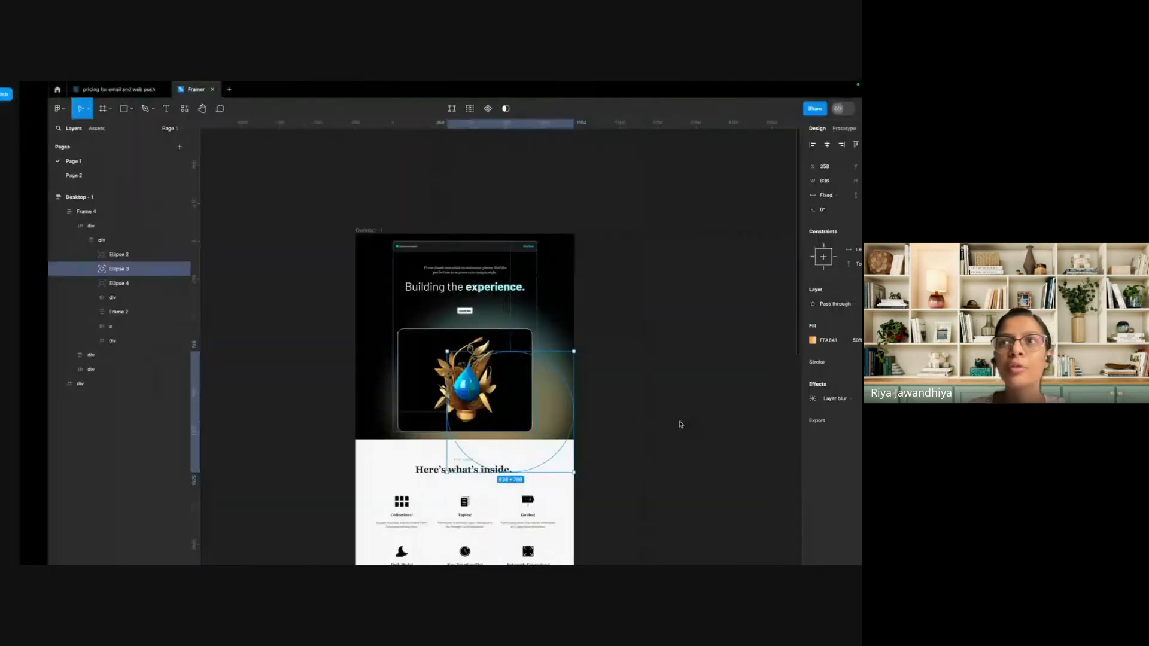
{"action": "left_click", "coordinate": [569, 314]}
{"action": "left_click", "coordinate": [514, 395]}
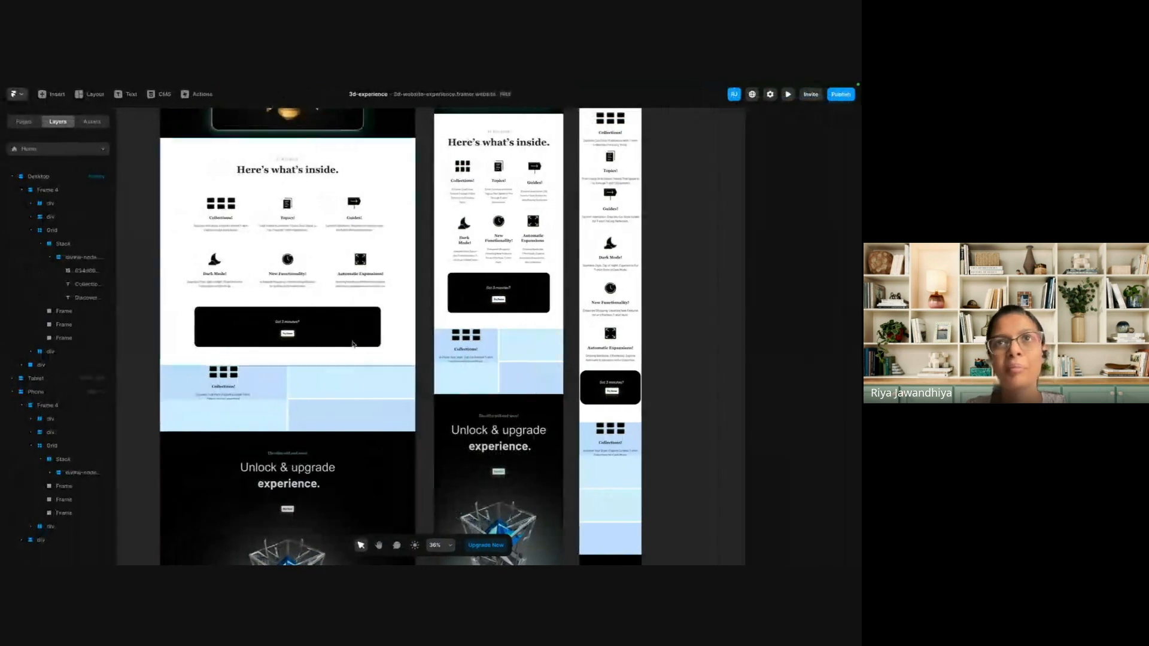
{"action": "scroll", "coordinate": [339, 241], "scroll_direction": "up", "scroll_amount": 5}
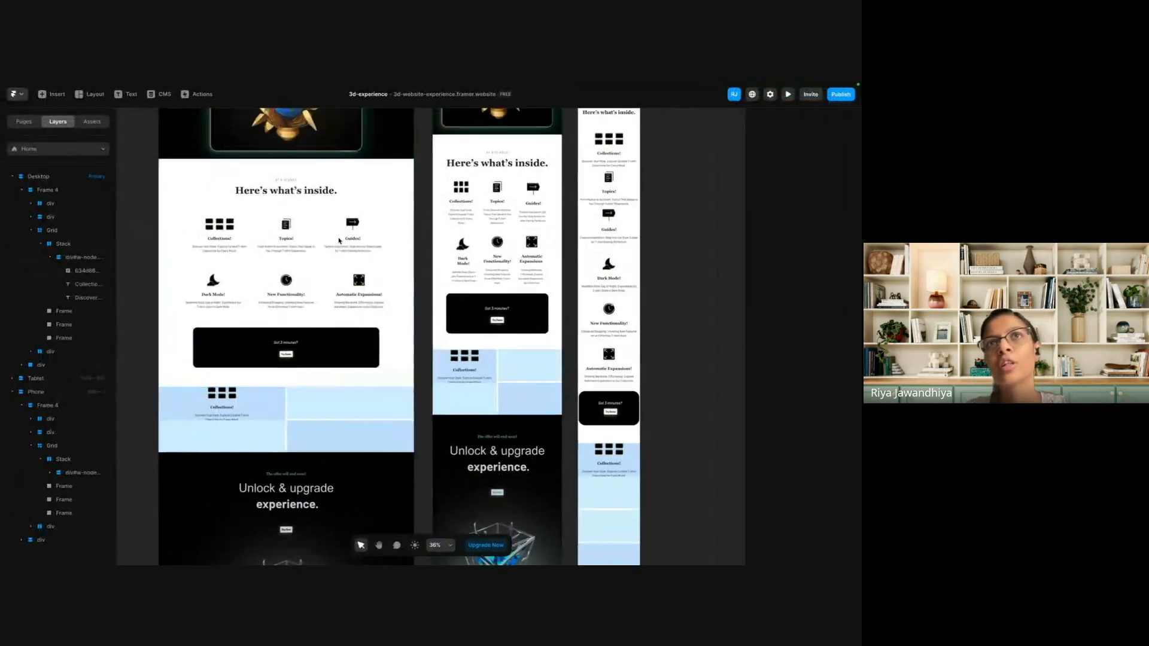
Switch to Figma, examine the auto layout of Desktop - 1's navigation bar and hero text frame, and return to the Framer project.
{"action": "scroll", "coordinate": [338, 241], "scroll_direction": "up", "scroll_amount": 1}
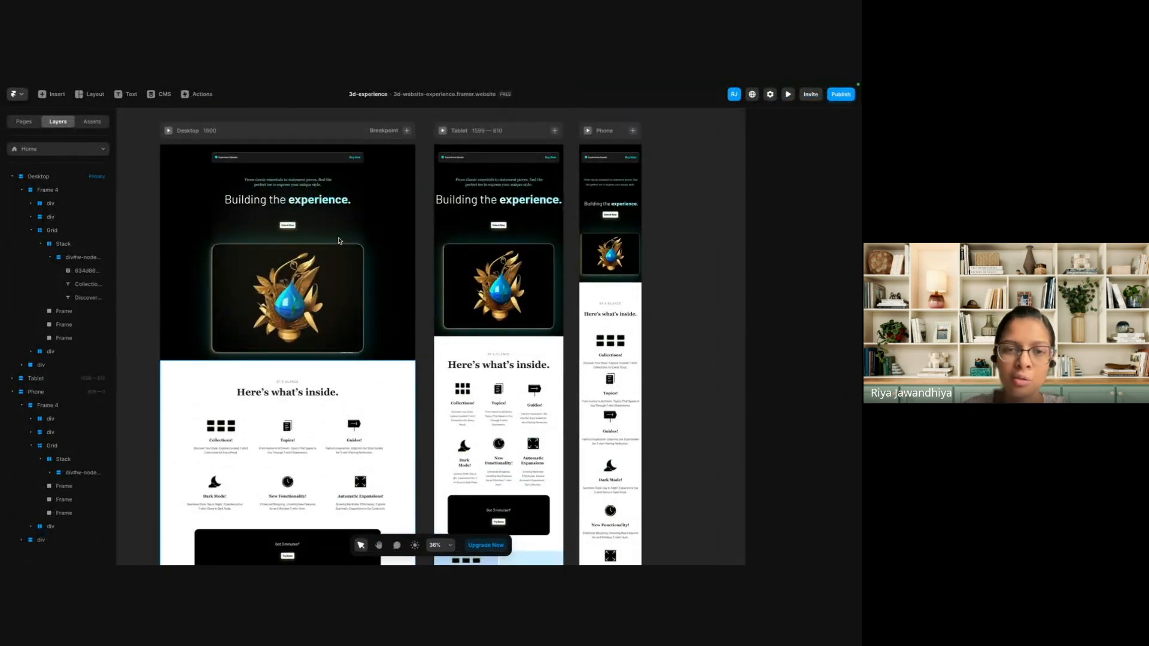
{"action": "key", "text": "ctrl+Right"}
{"action": "left_click", "coordinate": [217, 265]}
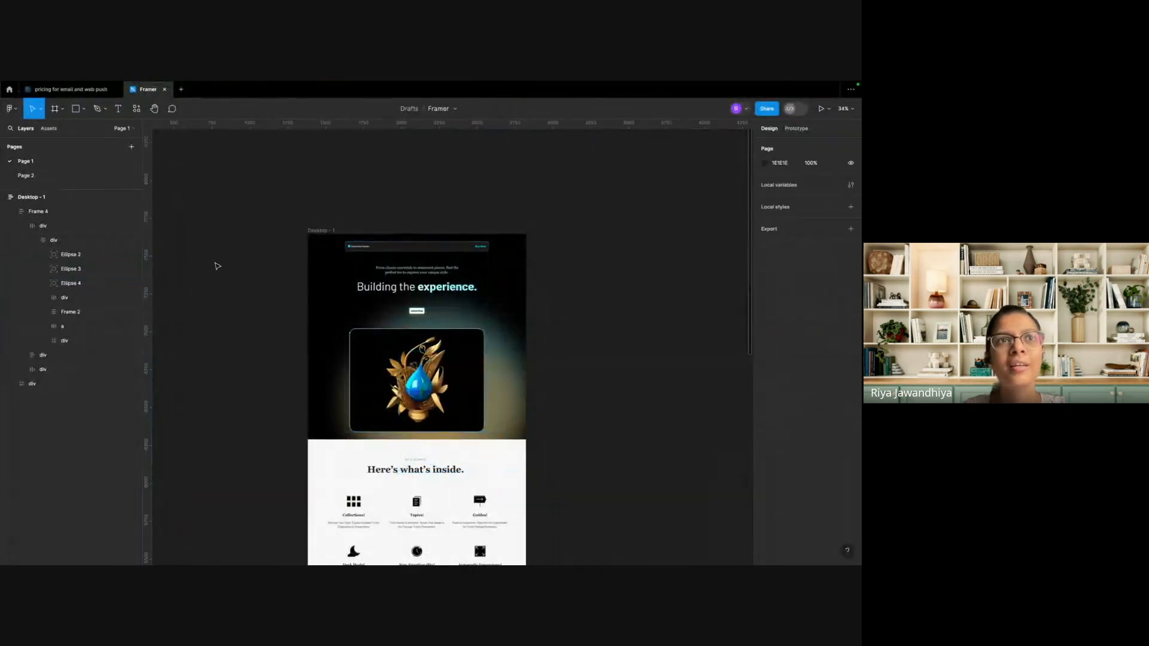
{"action": "left_click", "coordinate": [83, 300]}
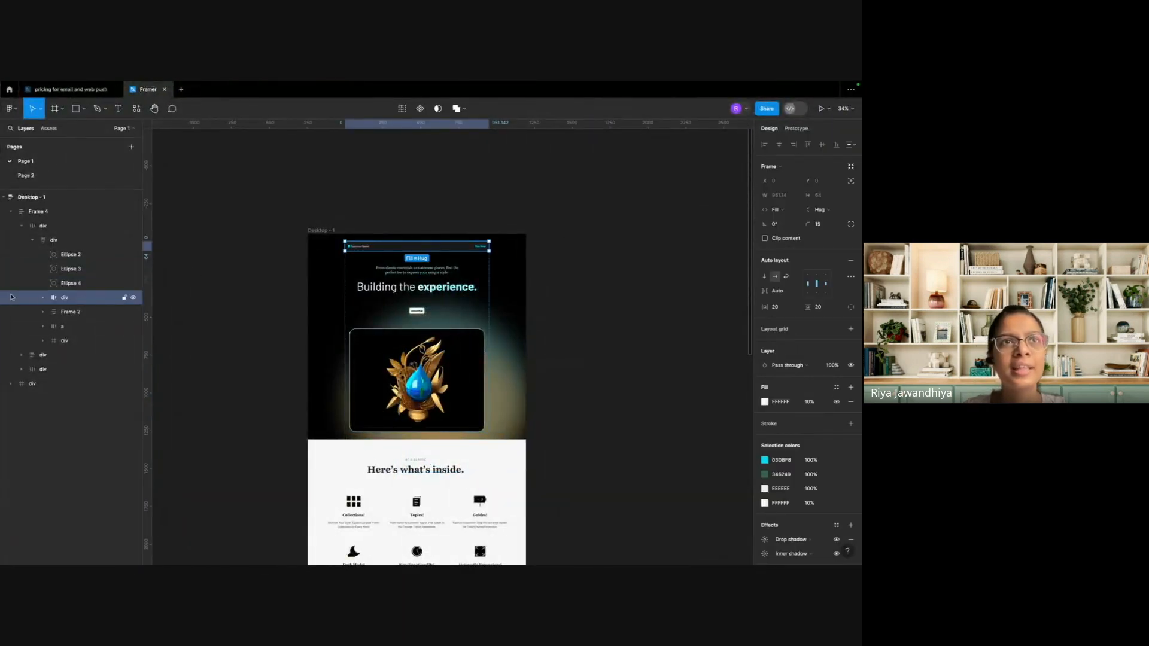
{"action": "left_click", "coordinate": [42, 297]}
{"action": "left_click", "coordinate": [89, 312]}
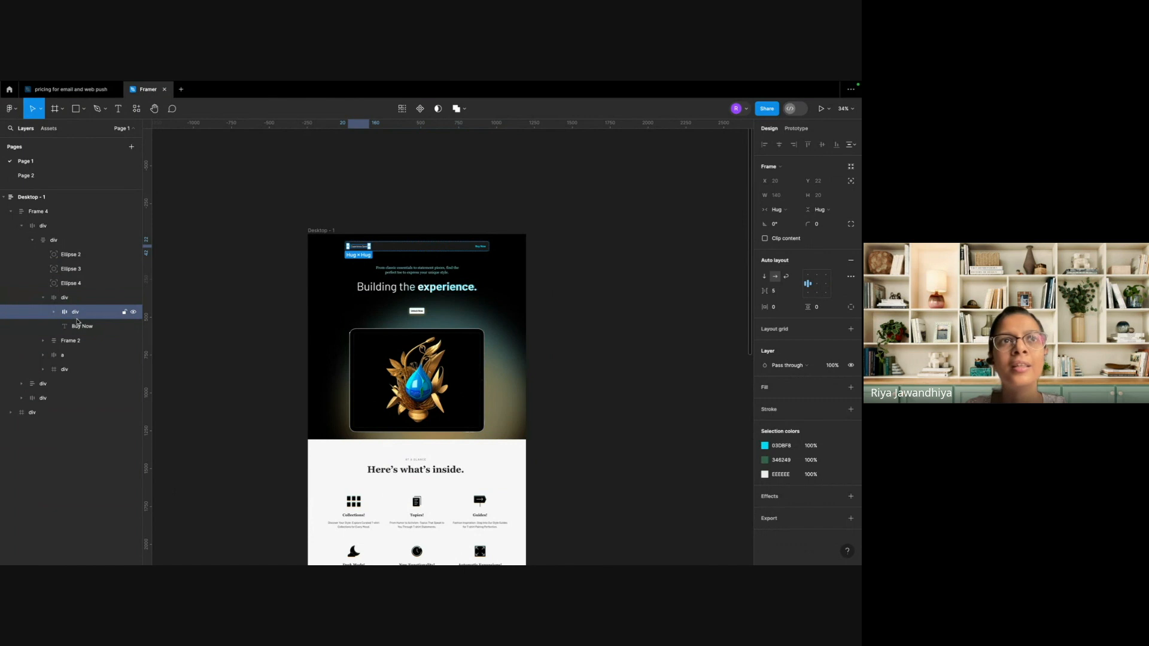
{"action": "left_click", "coordinate": [399, 283]}
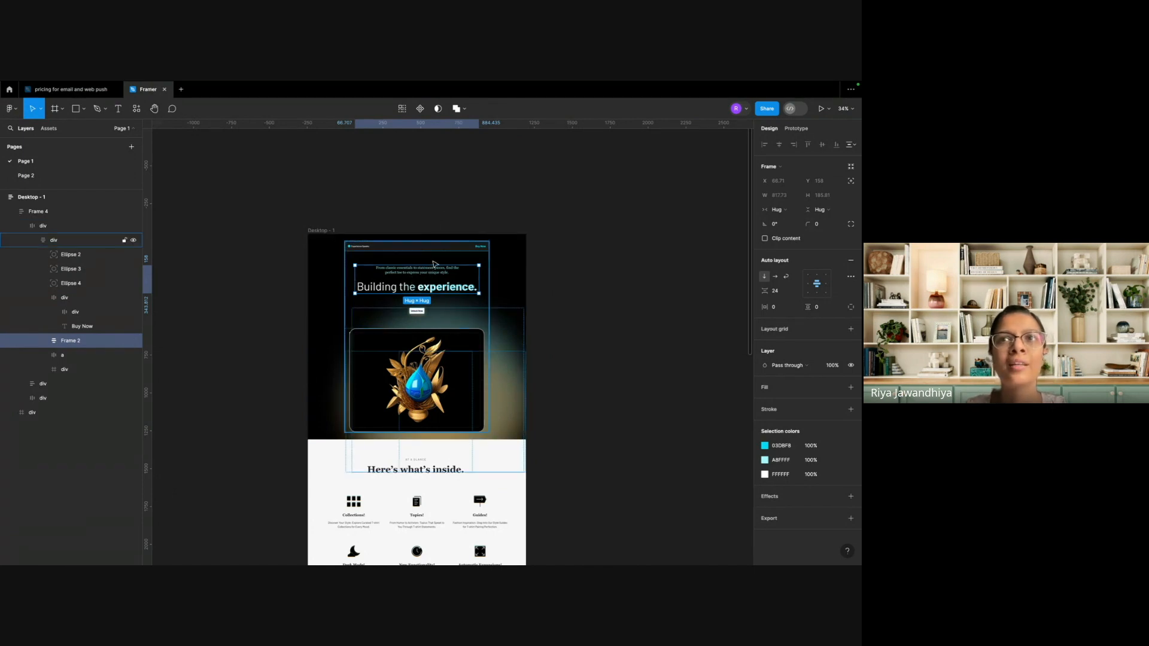
{"action": "scroll", "coordinate": [436, 227], "scroll_direction": "up", "scroll_amount": 5}
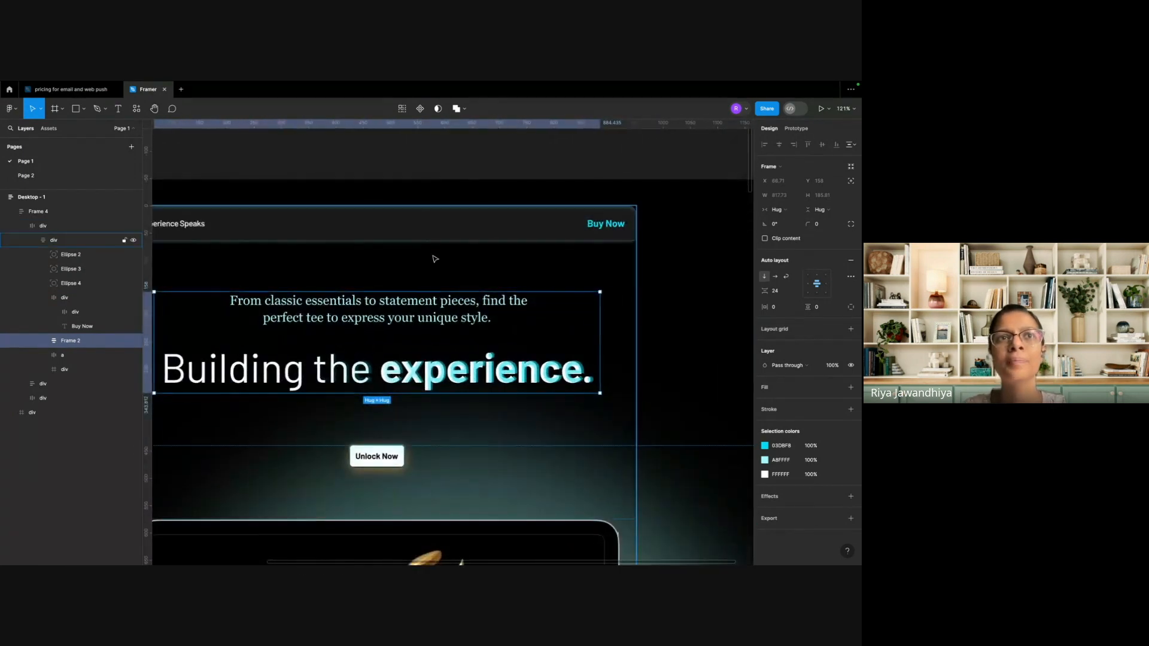
{"action": "scroll", "coordinate": [435, 258], "scroll_direction": "down", "scroll_amount": 2}
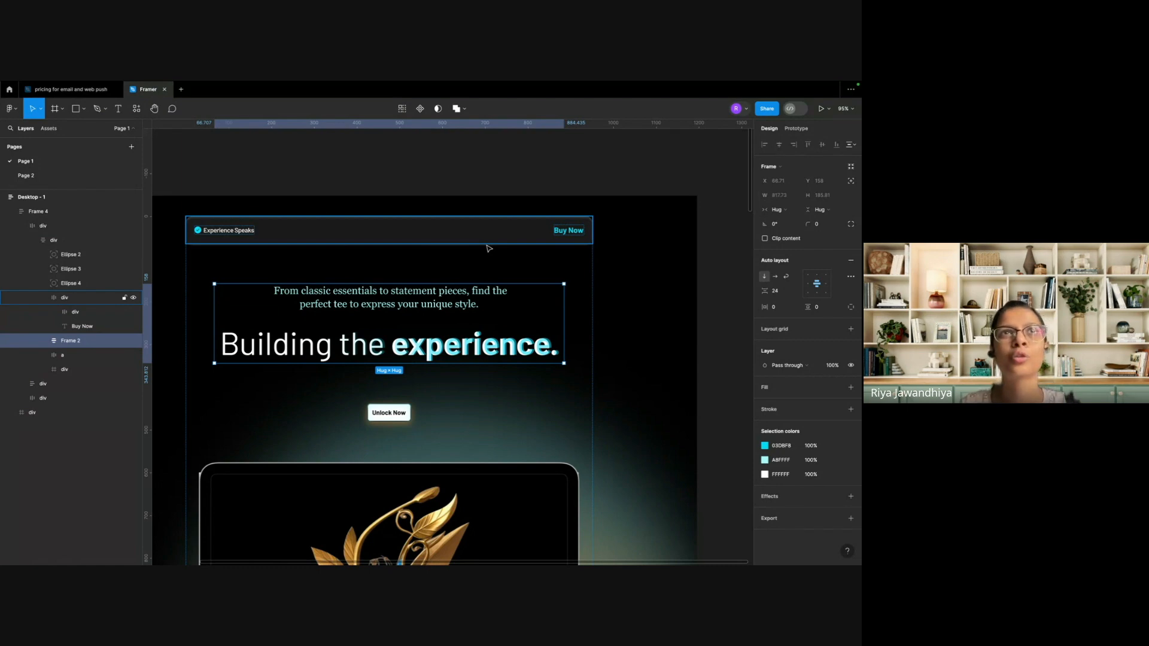
{"action": "key", "text": "ctrl+Left"}
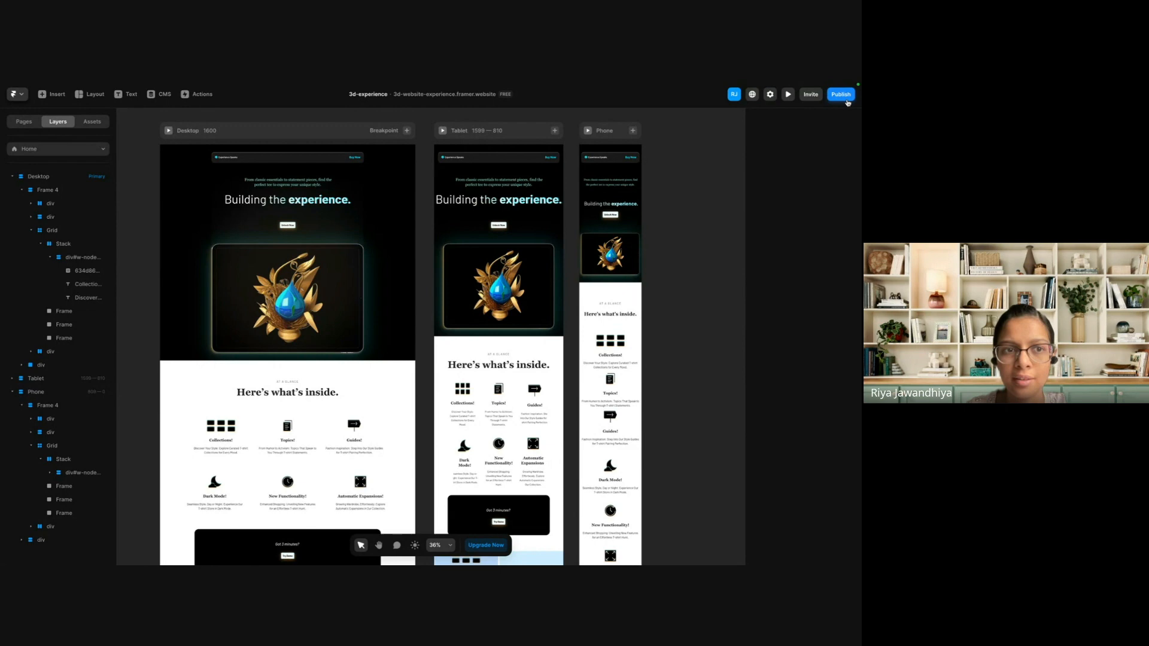
{"action": "left_click", "coordinate": [840, 96]}
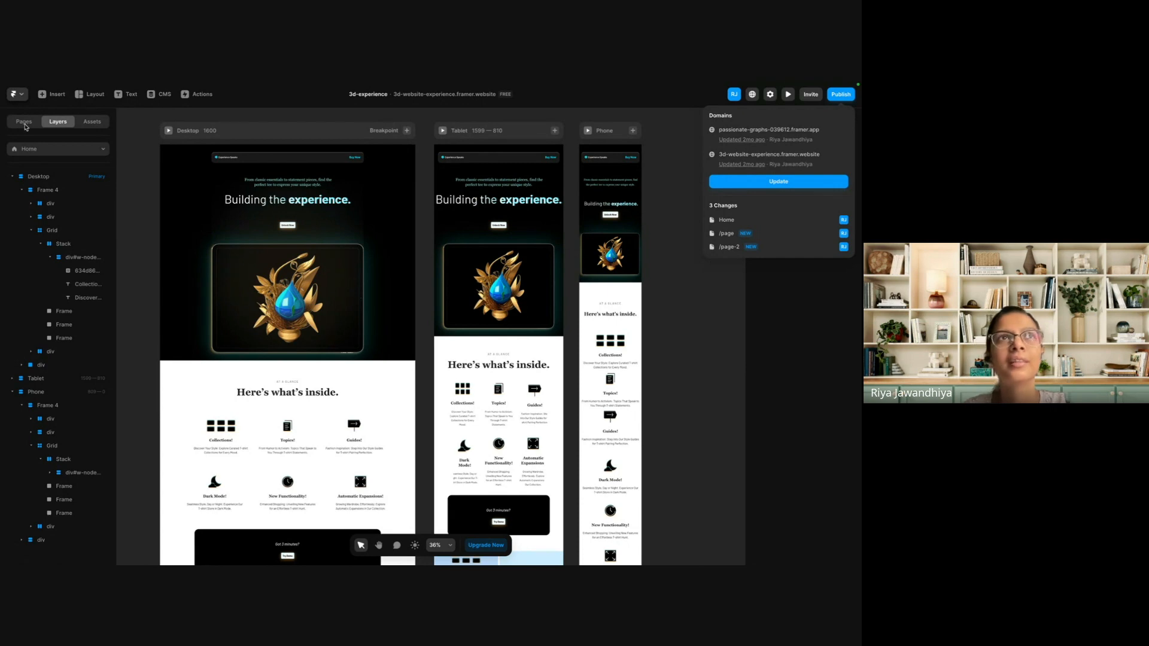
{"action": "left_click", "coordinate": [18, 94]}
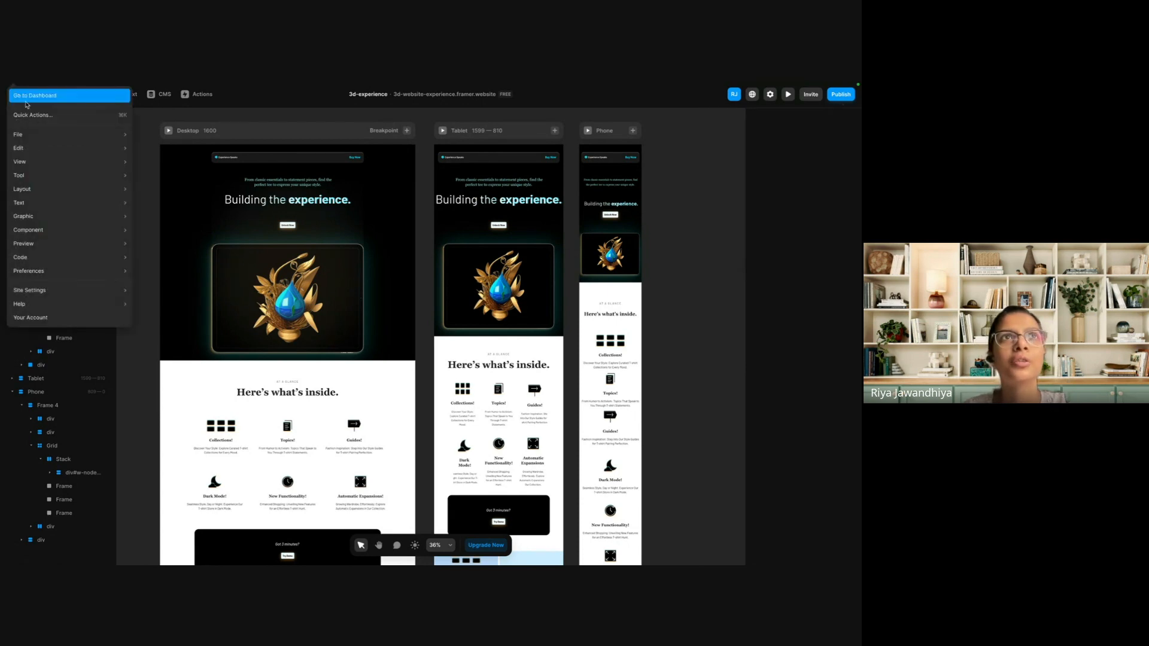
{"action": "mouse_move", "coordinate": [113, 162]}
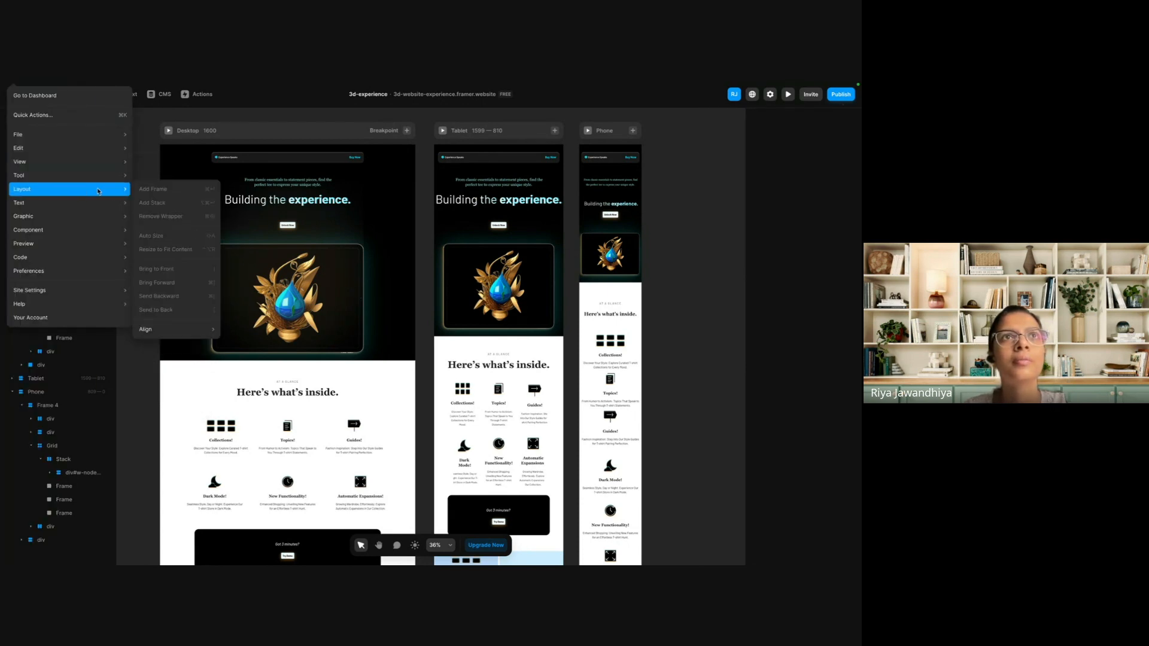
{"action": "left_click", "coordinate": [183, 159]}
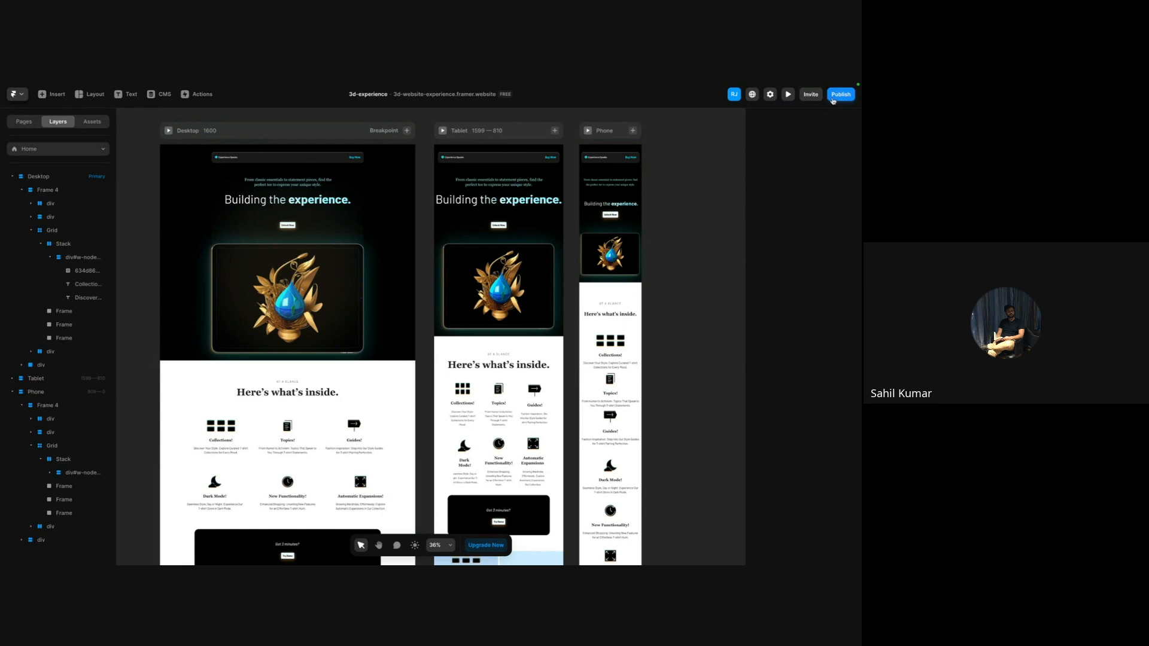
Publish the pending changes to the live website.
{"action": "left_click", "coordinate": [842, 95]}
{"action": "left_click", "coordinate": [743, 186]}
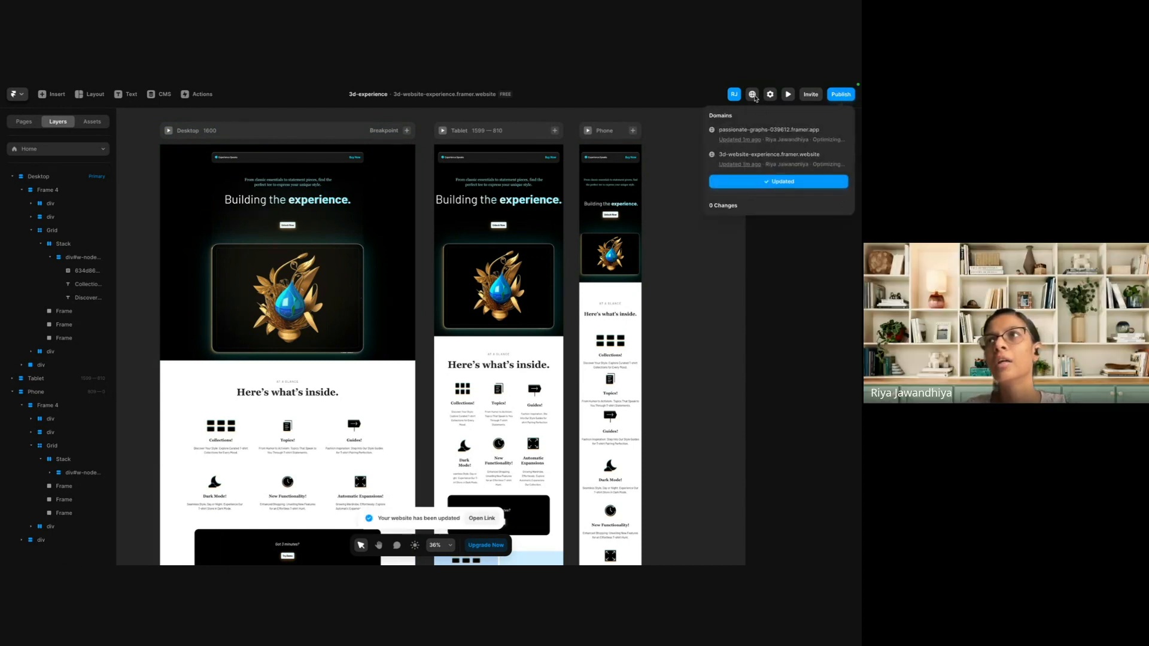
Remove the custom domain 3d-website-experience.framer.website in the site's domain settings.
{"action": "left_click", "coordinate": [768, 95]}
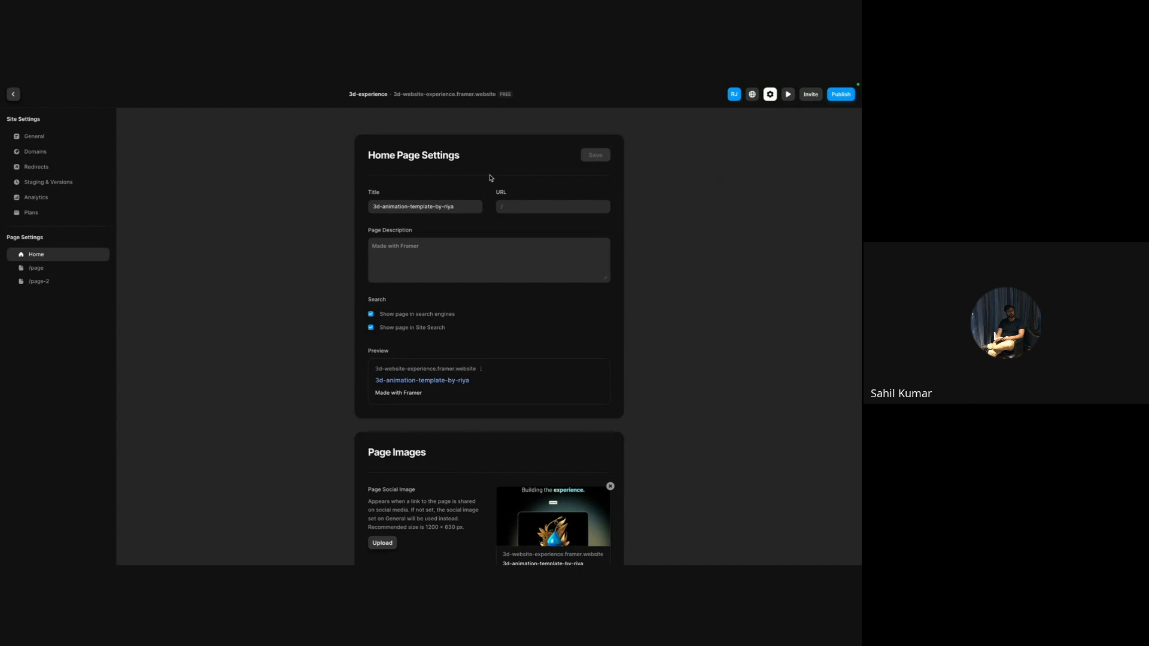
{"action": "left_click", "coordinate": [40, 153]}
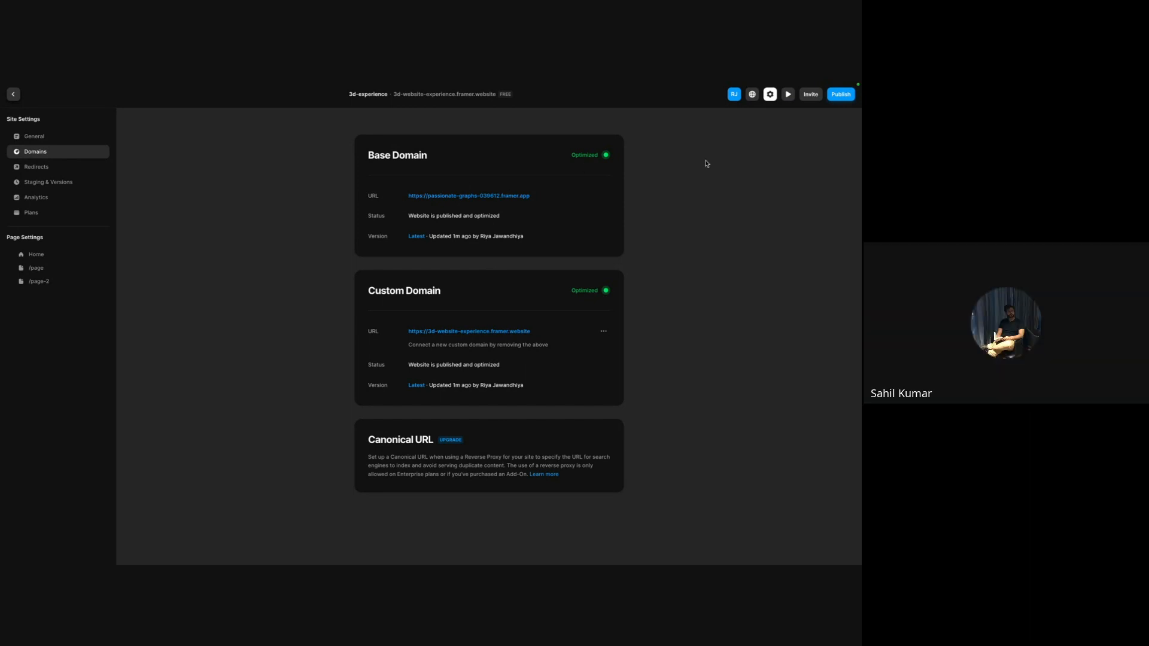
{"action": "left_click", "coordinate": [603, 331]}
{"action": "left_click", "coordinate": [583, 349]}
{"action": "left_click", "coordinate": [457, 349]}
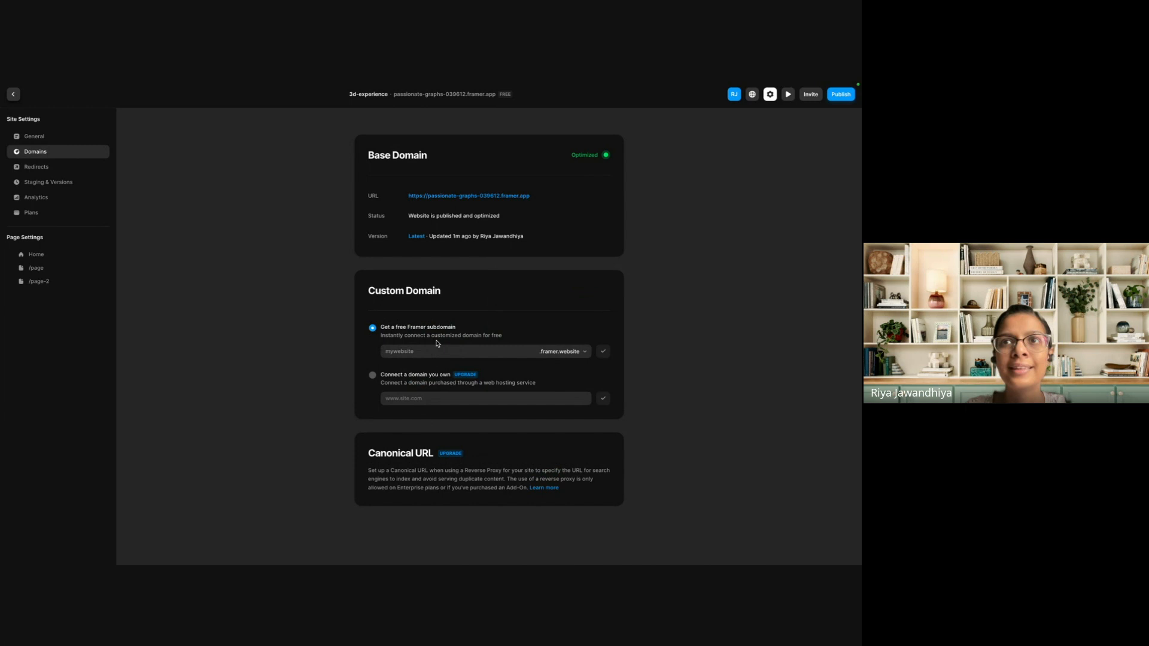
Try to connect the free Framer subdomain 9thMarch.framer.website, checking the option for an owned domain and declining the upgrade.
{"action": "left_click", "coordinate": [455, 352]}
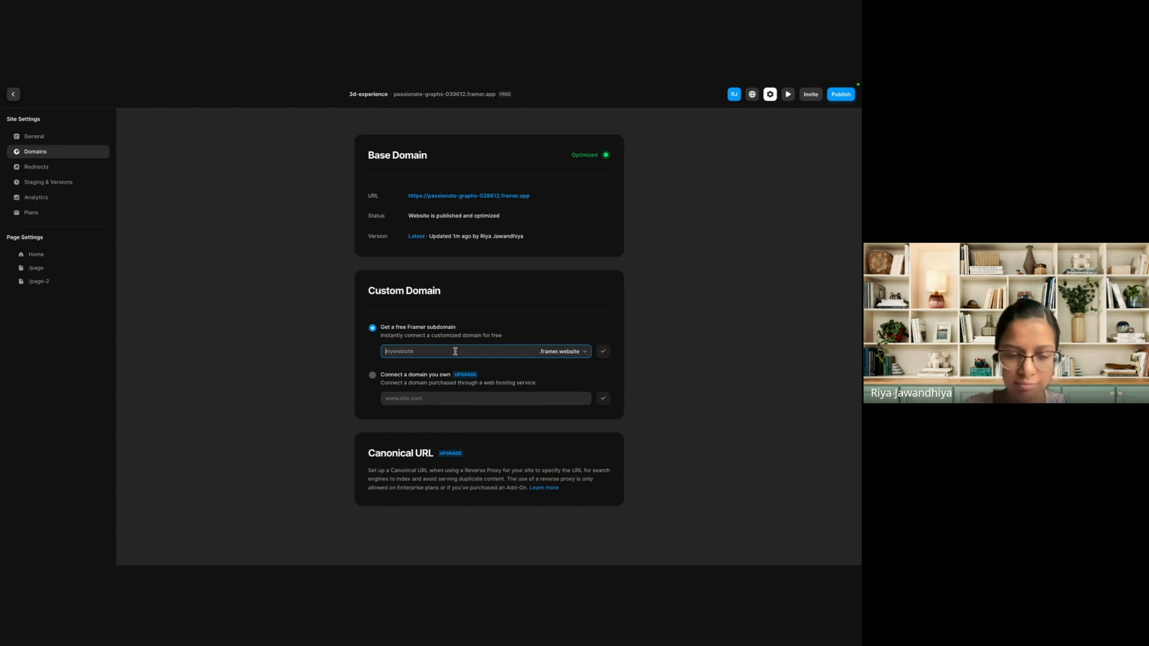
{"action": "type", "text": "9thMarch"}
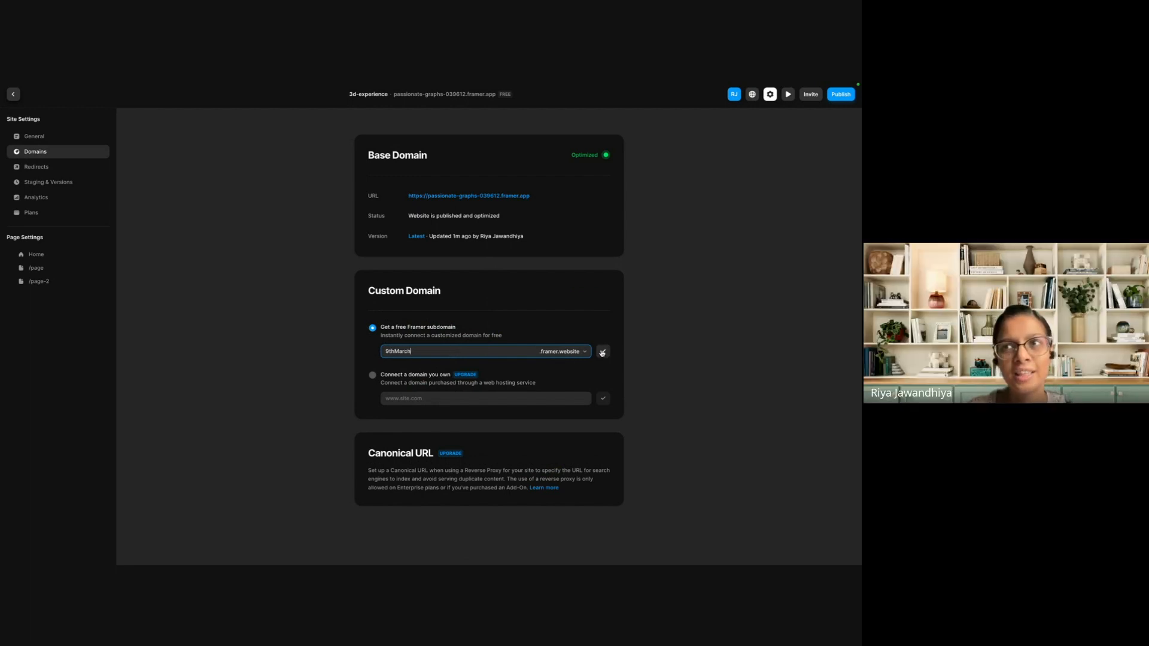
{"action": "left_click", "coordinate": [372, 377]}
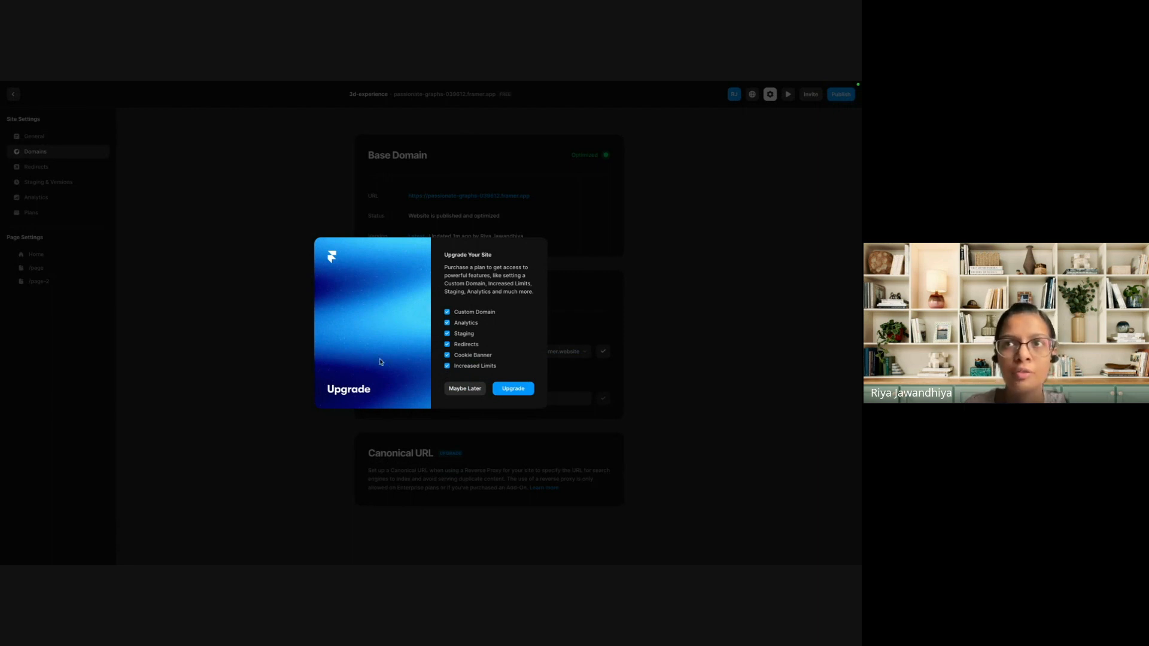
{"action": "left_click", "coordinate": [481, 393]}
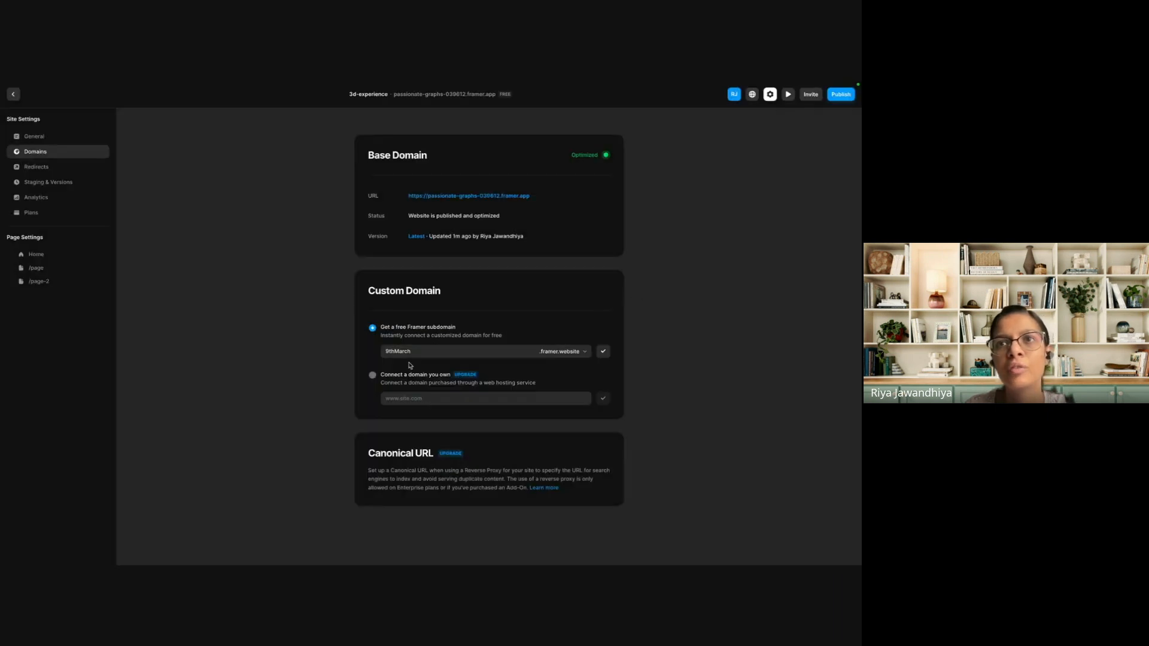
{"action": "left_click", "coordinate": [607, 354]}
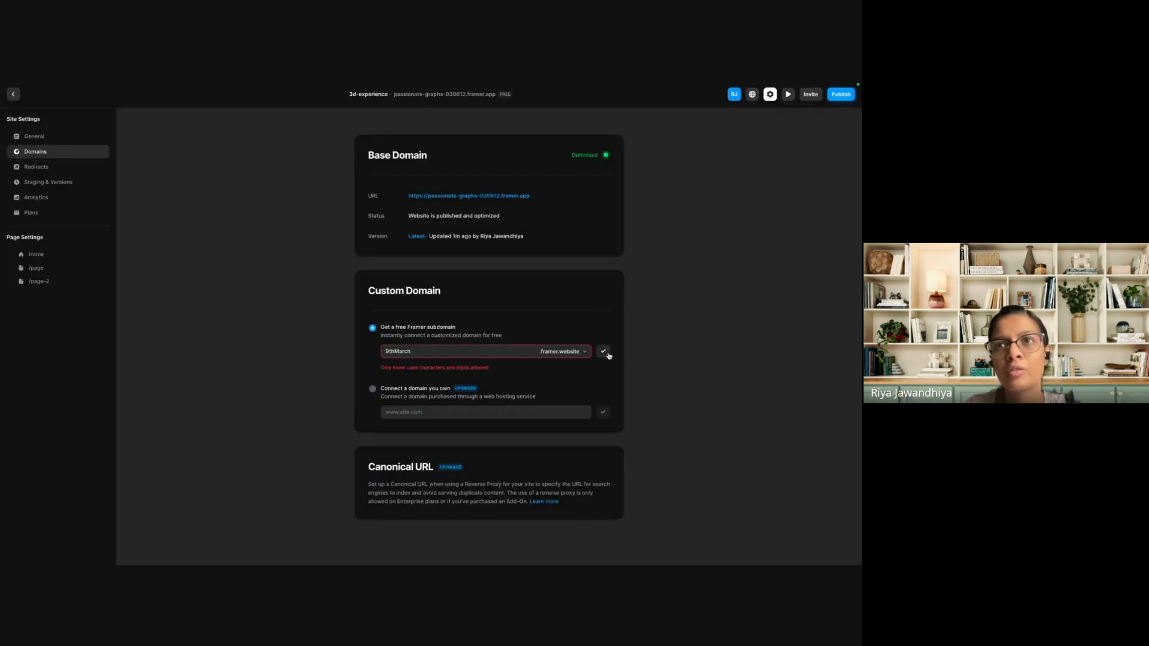
Change the free Framer subdomain to 9march, connect it as the custom domain, and return to the page canvas.
{"action": "left_click", "coordinate": [392, 351]}
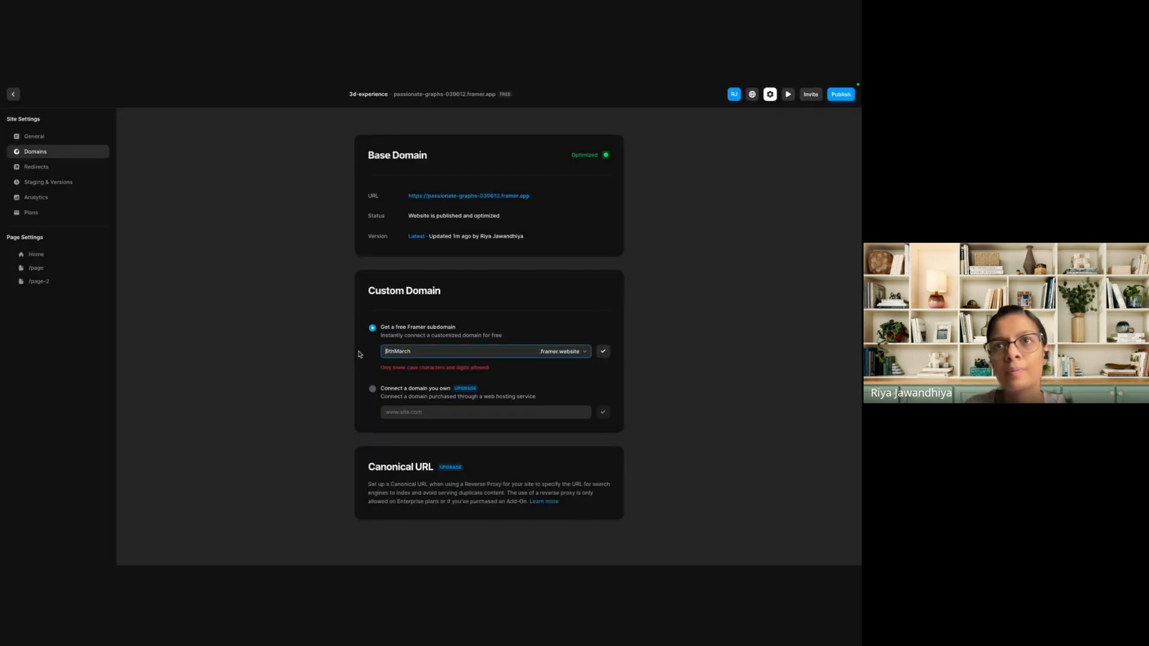
{"action": "left_click", "coordinate": [398, 351]}
{"action": "key", "text": "BackSpace"}
{"action": "key", "text": "BackSpace"}
{"action": "key", "text": "BackSpace"}
{"action": "key", "text": "BackSpace"}
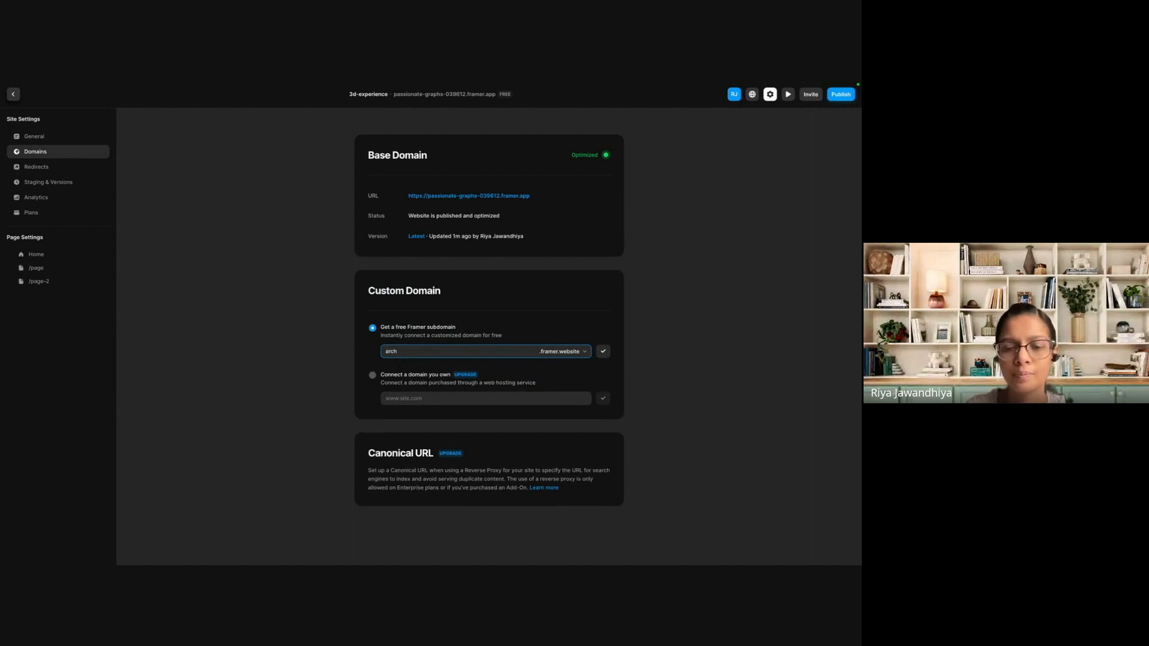
{"action": "type", "text": "9mar"}
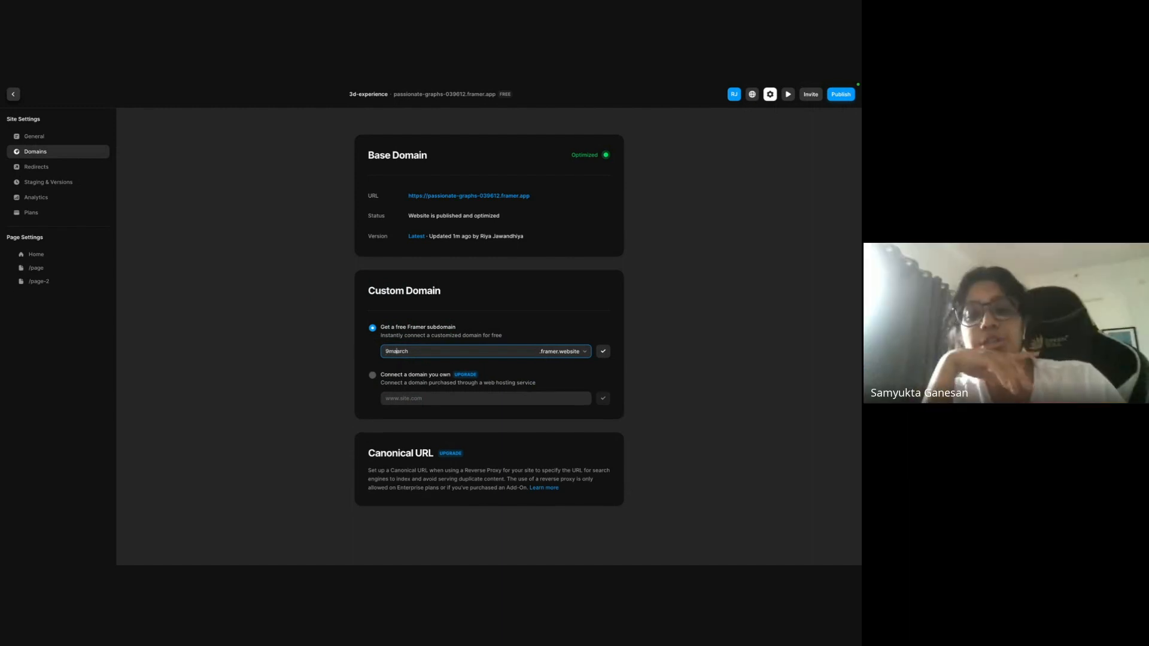
{"action": "key", "text": "BackSpace"}
{"action": "key", "text": "BackSpace"}
{"action": "left_click", "coordinate": [604, 352]}
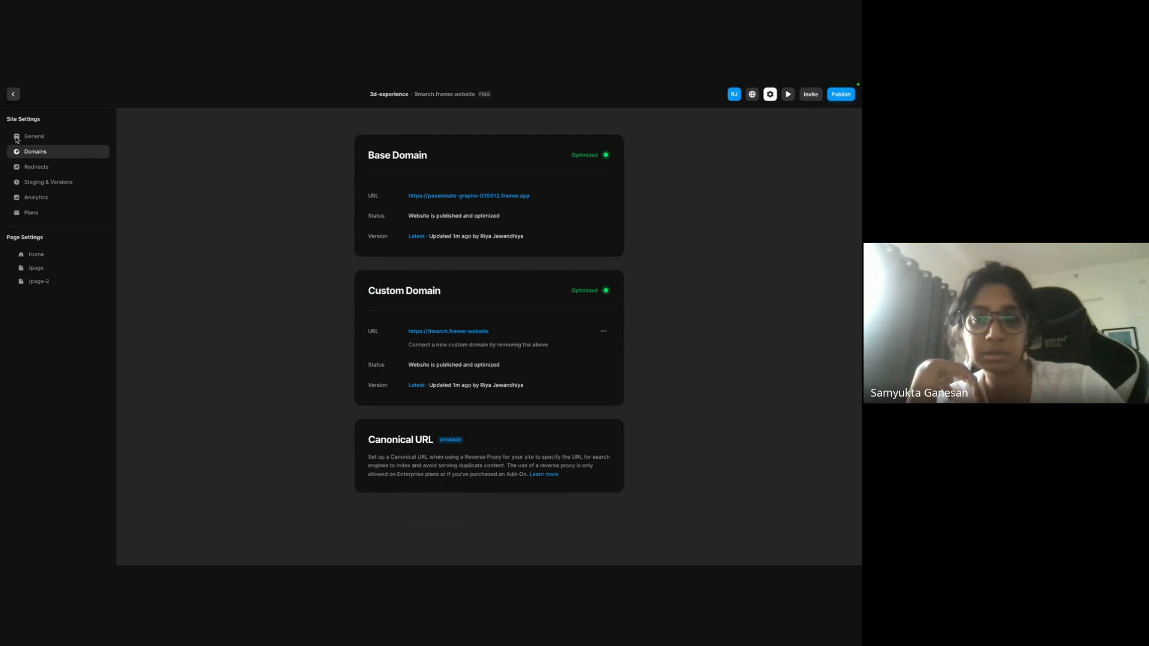
{"action": "left_click", "coordinate": [14, 94]}
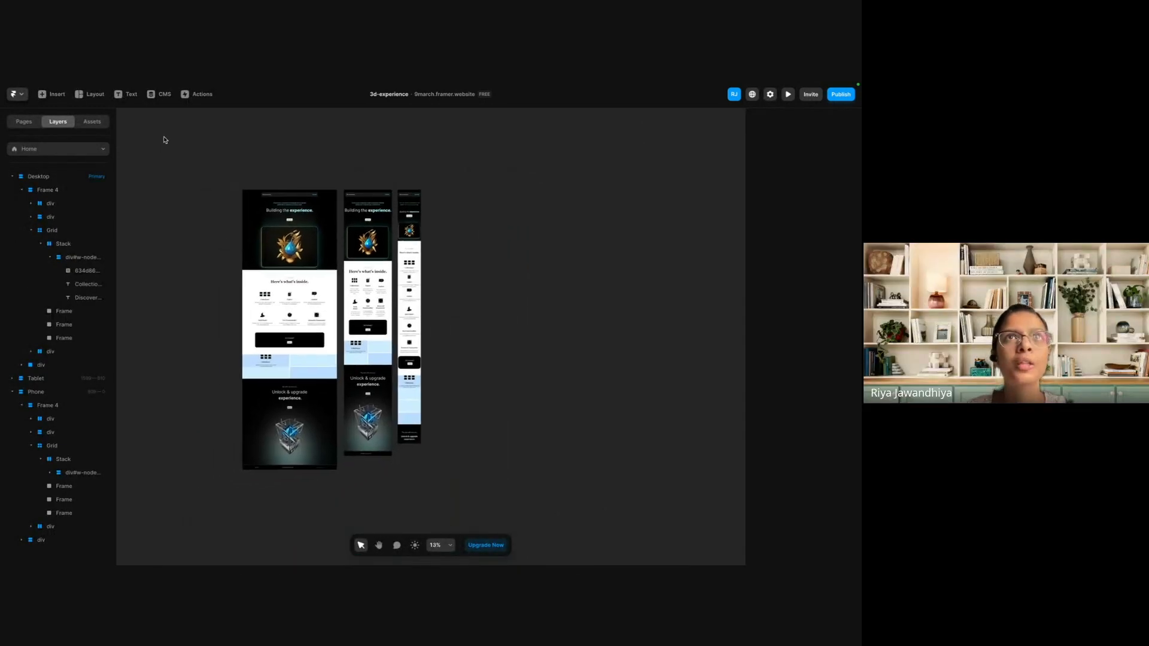
{"action": "left_click", "coordinate": [160, 95]}
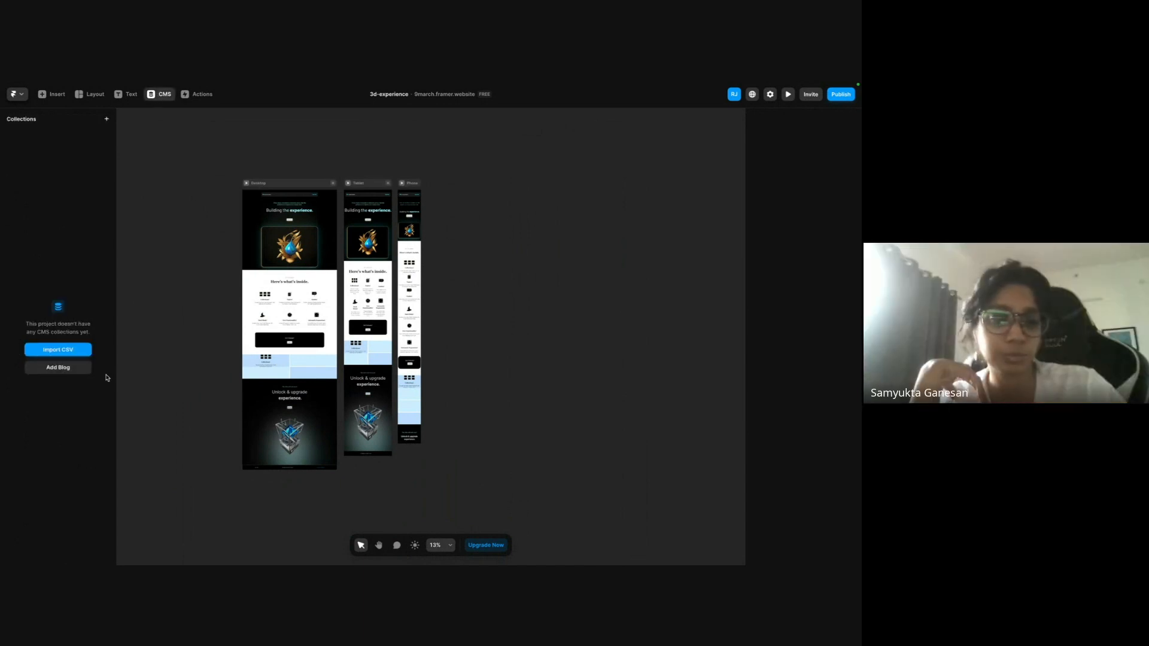
{"action": "left_click", "coordinate": [196, 95]}
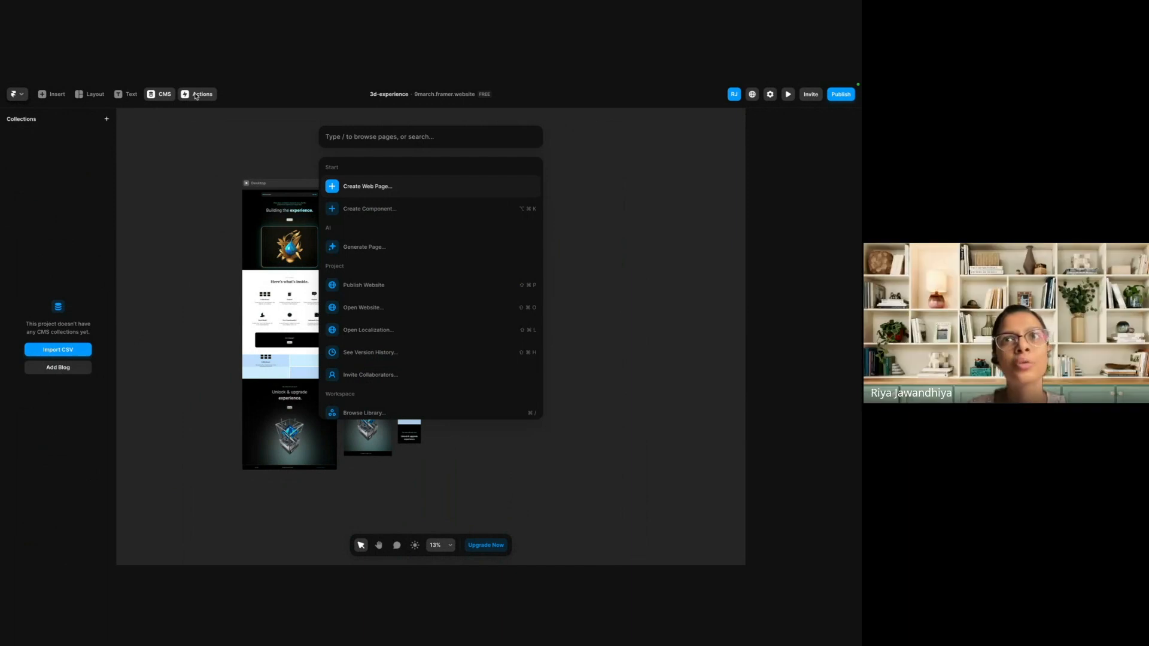
{"action": "left_click", "coordinate": [184, 181]}
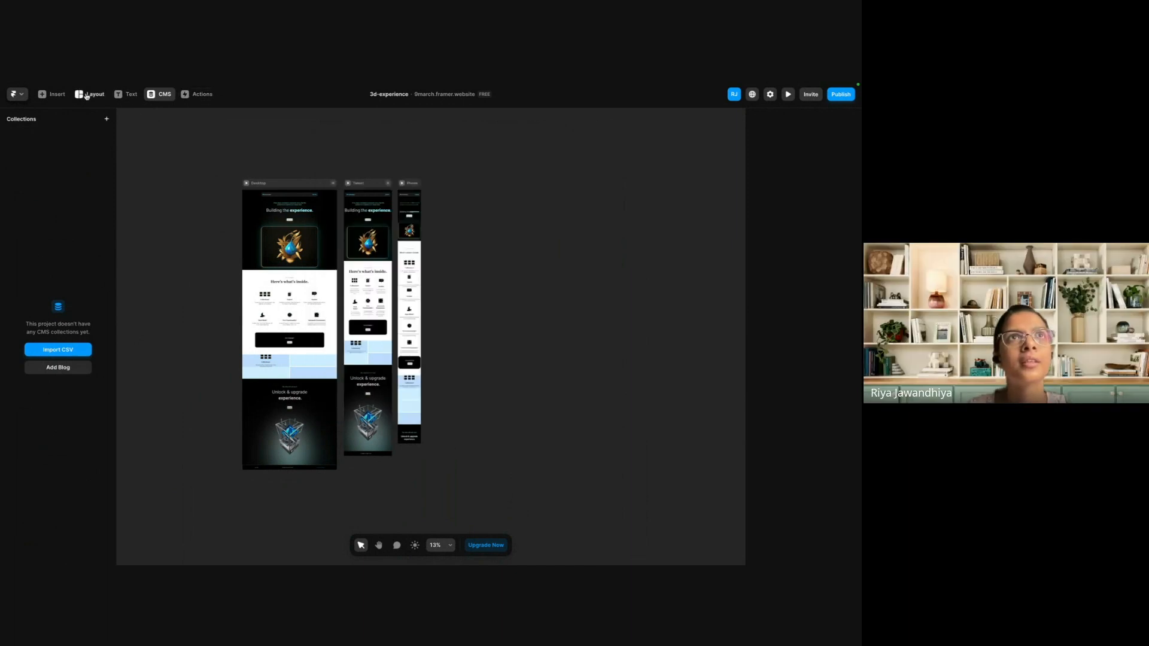
{"action": "left_click", "coordinate": [152, 95]}
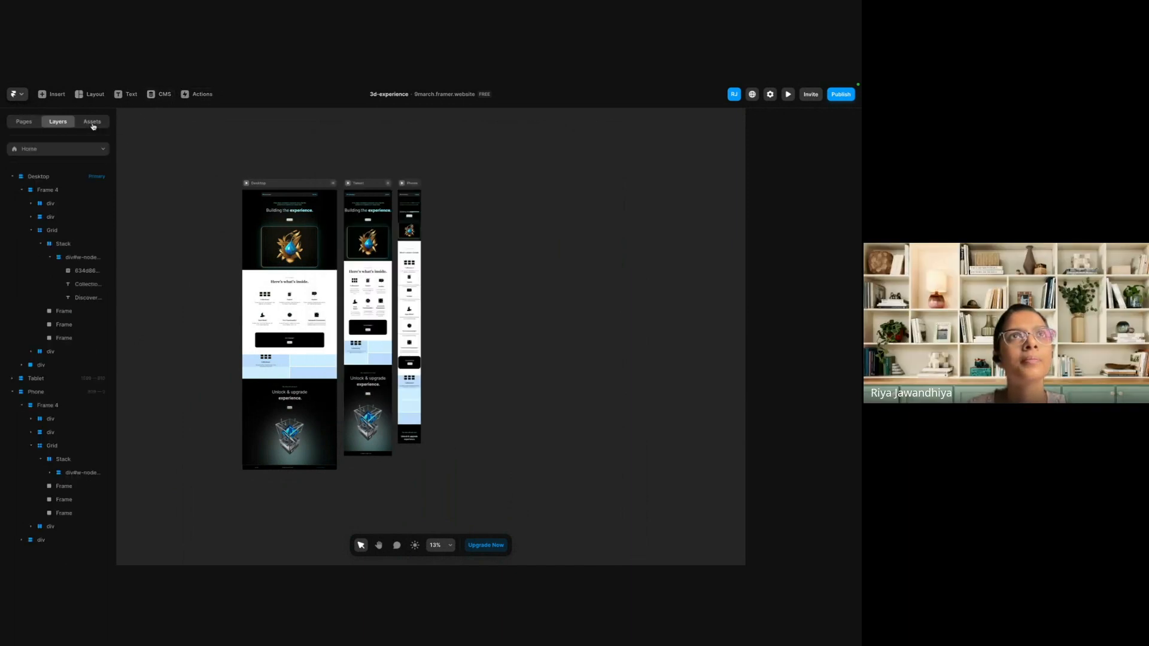
{"action": "left_click", "coordinate": [92, 124]}
{"action": "left_click", "coordinate": [15, 121]}
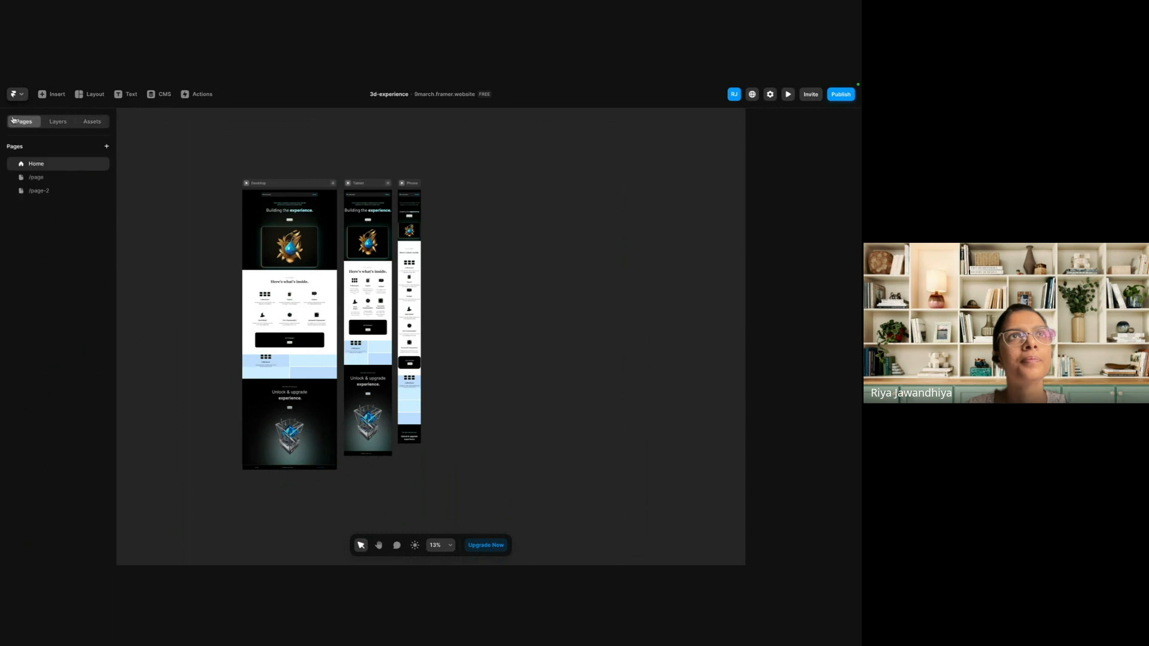
Insert the Input form element between the heading and button of Desktop's Unlock & upgrade experience section.
{"action": "left_click", "coordinate": [50, 95]}
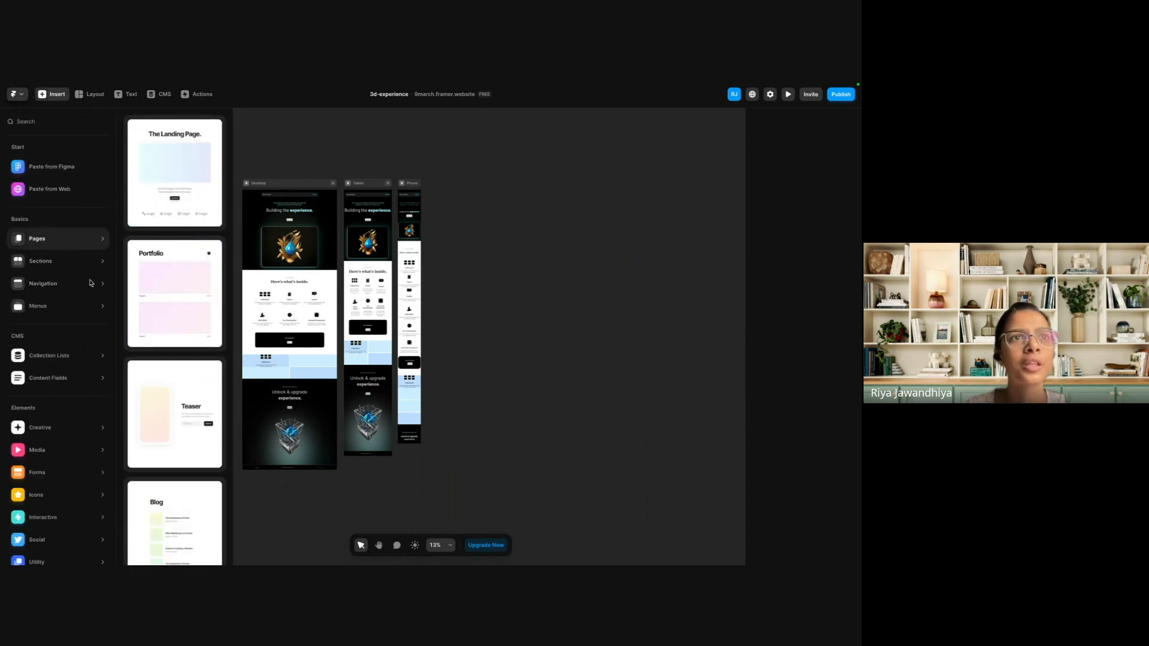
{"action": "scroll", "coordinate": [60, 311], "scroll_direction": "down", "scroll_amount": 1}
{"action": "mouse_move", "coordinate": [43, 462]}
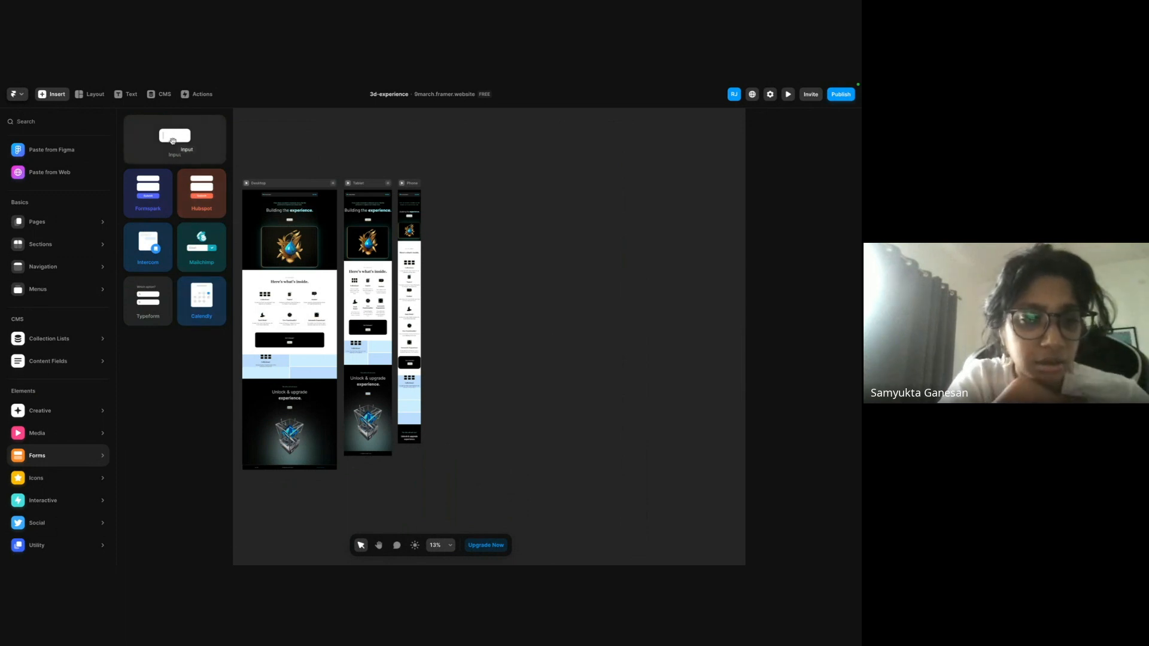
{"action": "left_click_drag", "start_coordinate": [169, 139], "coordinate": [297, 410]}
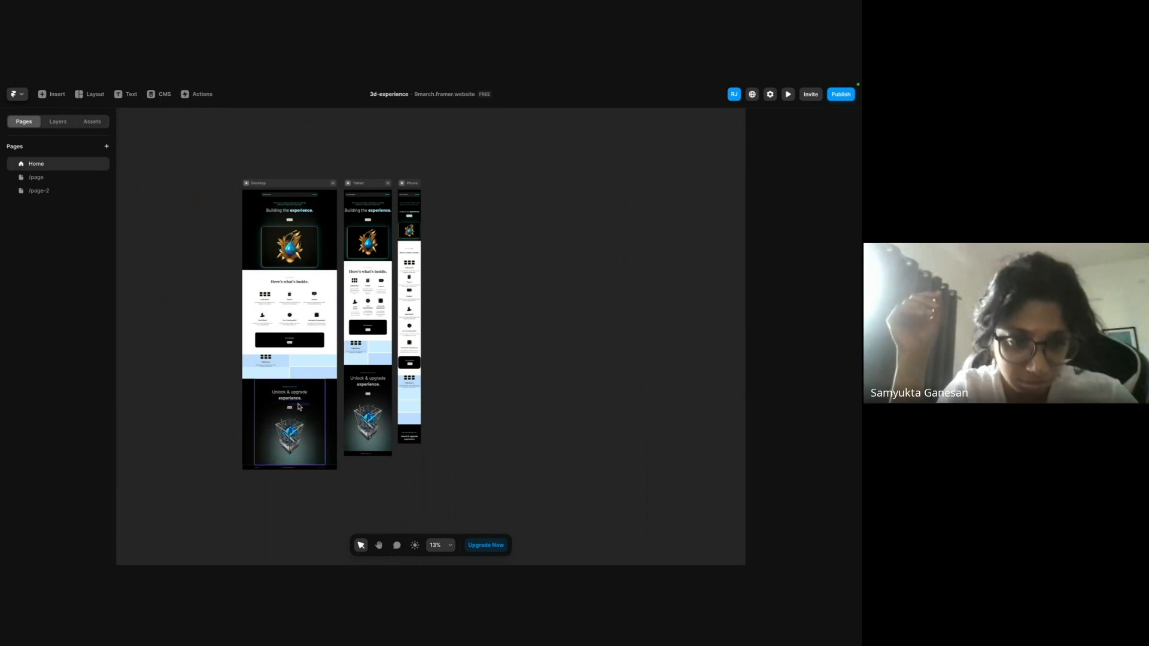
{"action": "scroll", "coordinate": [287, 411], "scroll_direction": "up", "scroll_amount": 5}
{"action": "scroll", "coordinate": [283, 413], "scroll_direction": "up", "scroll_amount": 10}
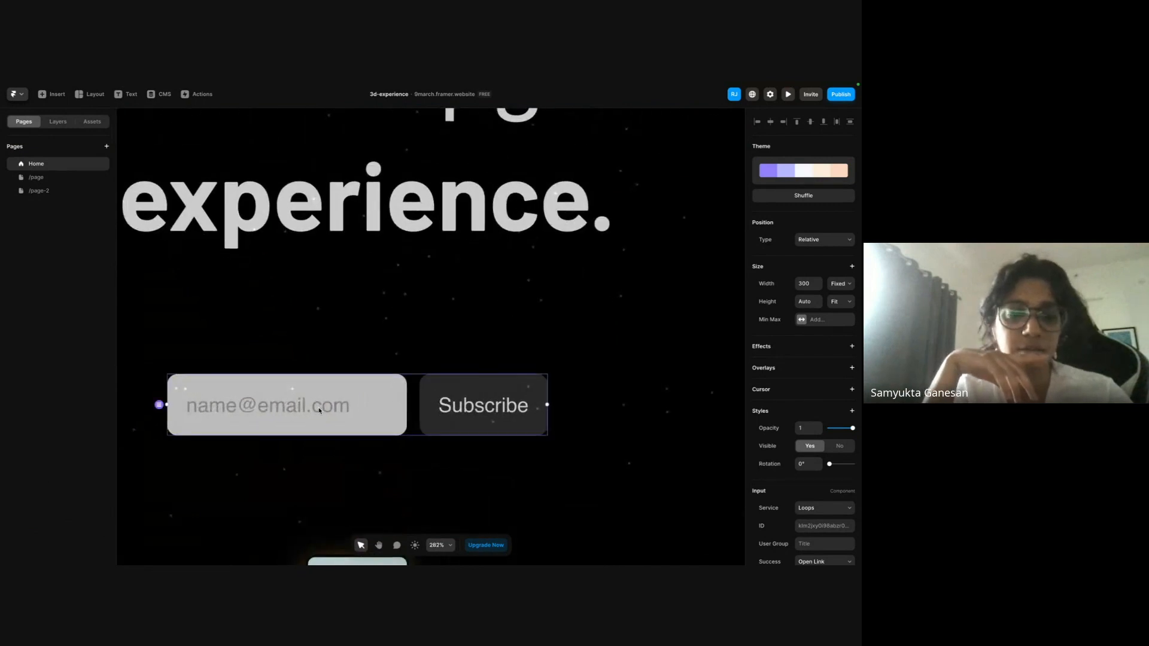
Review the Input component's form settings, including its service and ID, alongside the available form elements.
{"action": "scroll", "coordinate": [785, 444], "scroll_direction": "down", "scroll_amount": 3}
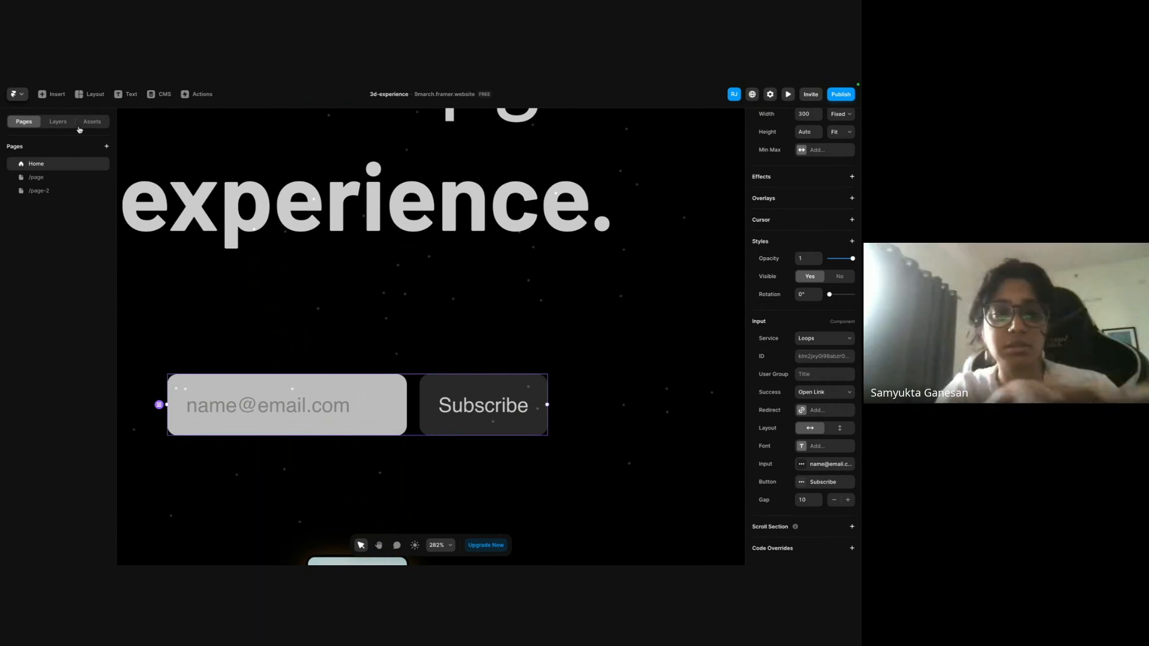
{"action": "left_click", "coordinate": [57, 96]}
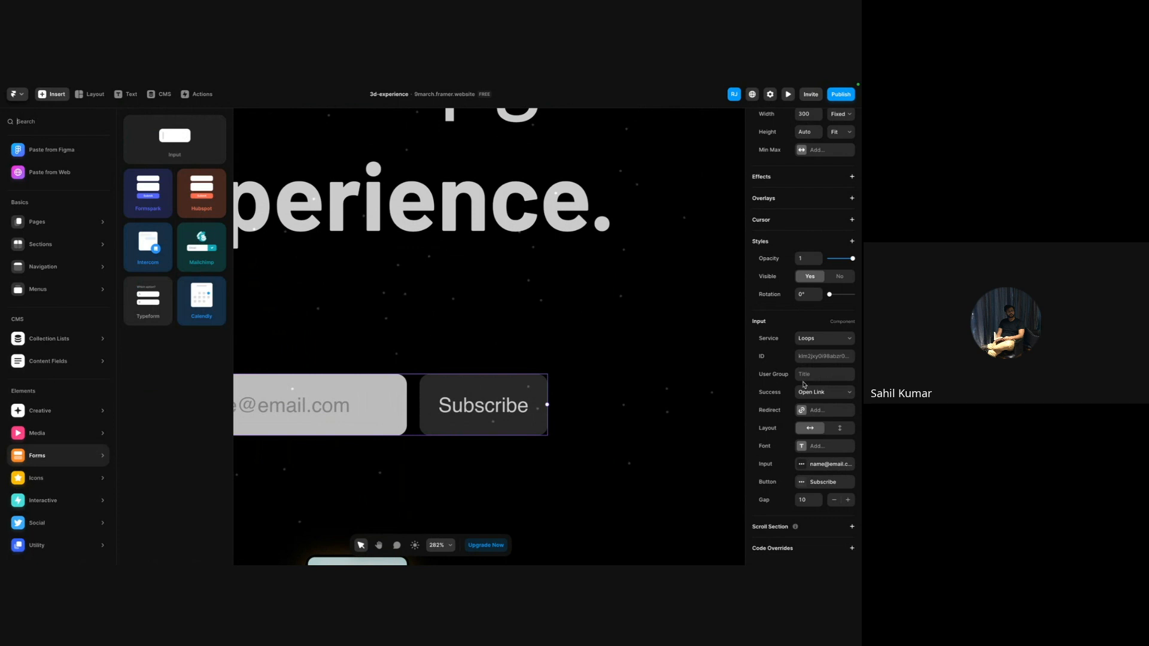
{"action": "left_click", "coordinate": [818, 356]}
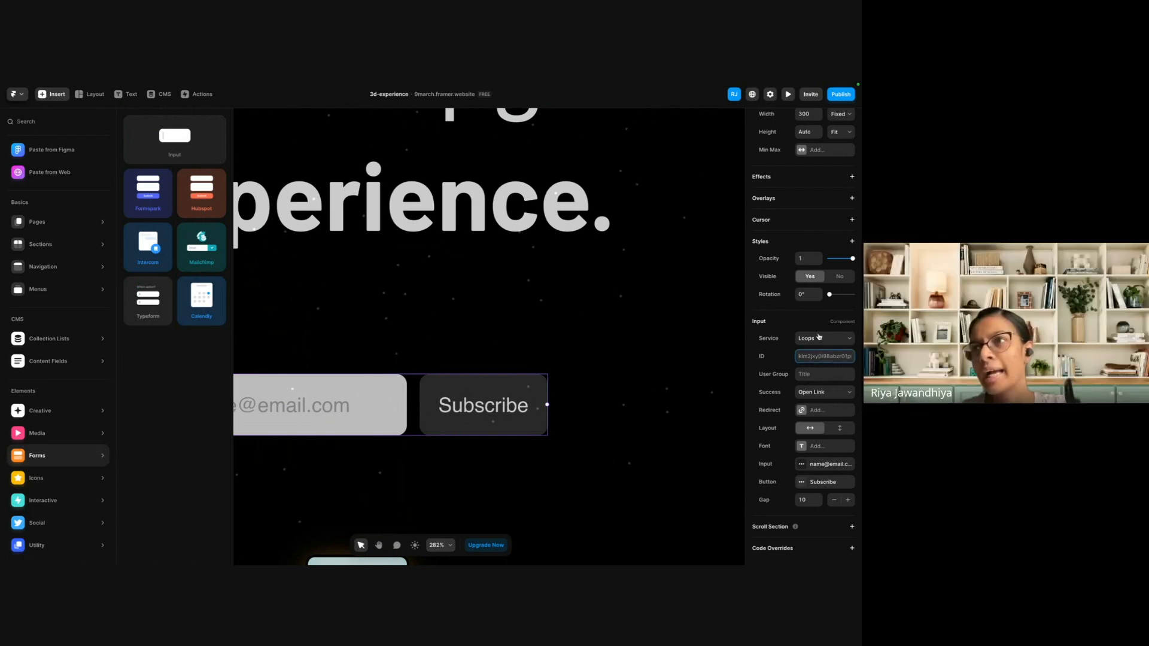
{"action": "left_click", "coordinate": [819, 339]}
{"action": "left_click", "coordinate": [819, 338]}
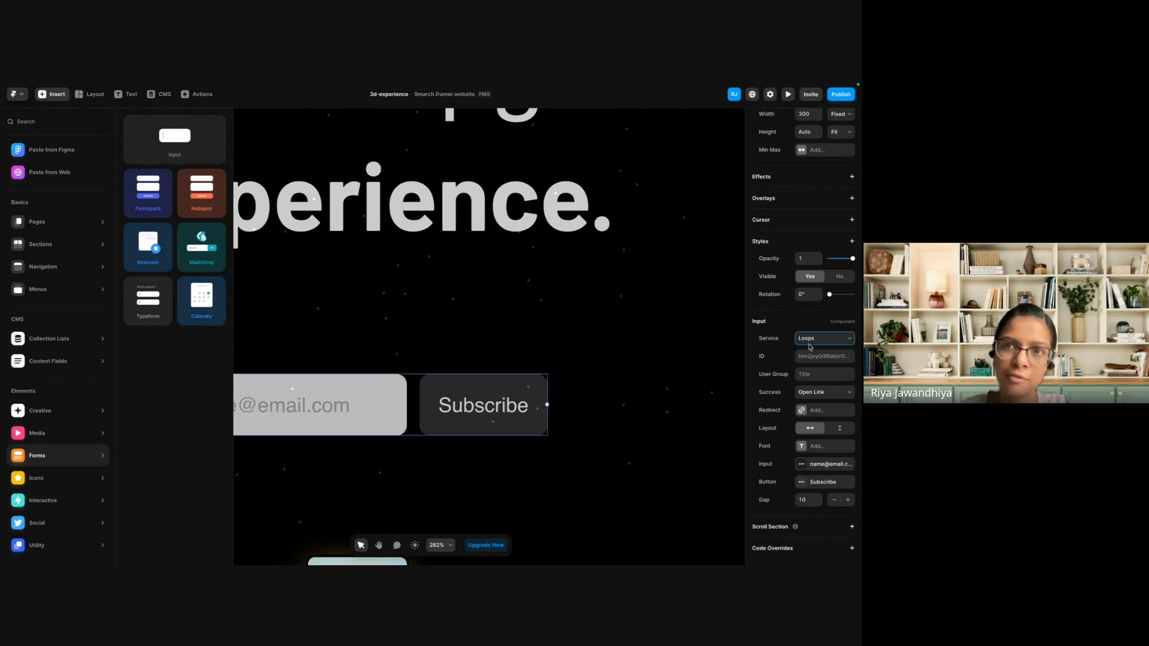
{"action": "left_click", "coordinate": [780, 332]}
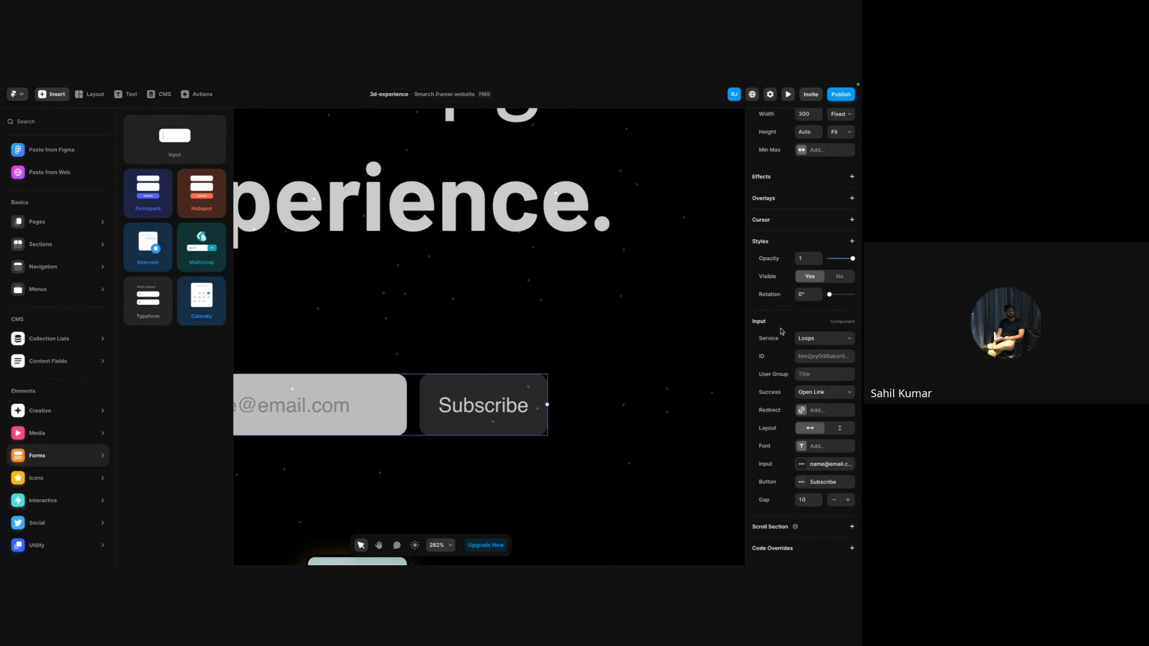
{"action": "scroll", "coordinate": [328, 282], "scroll_direction": "down", "scroll_amount": 5}
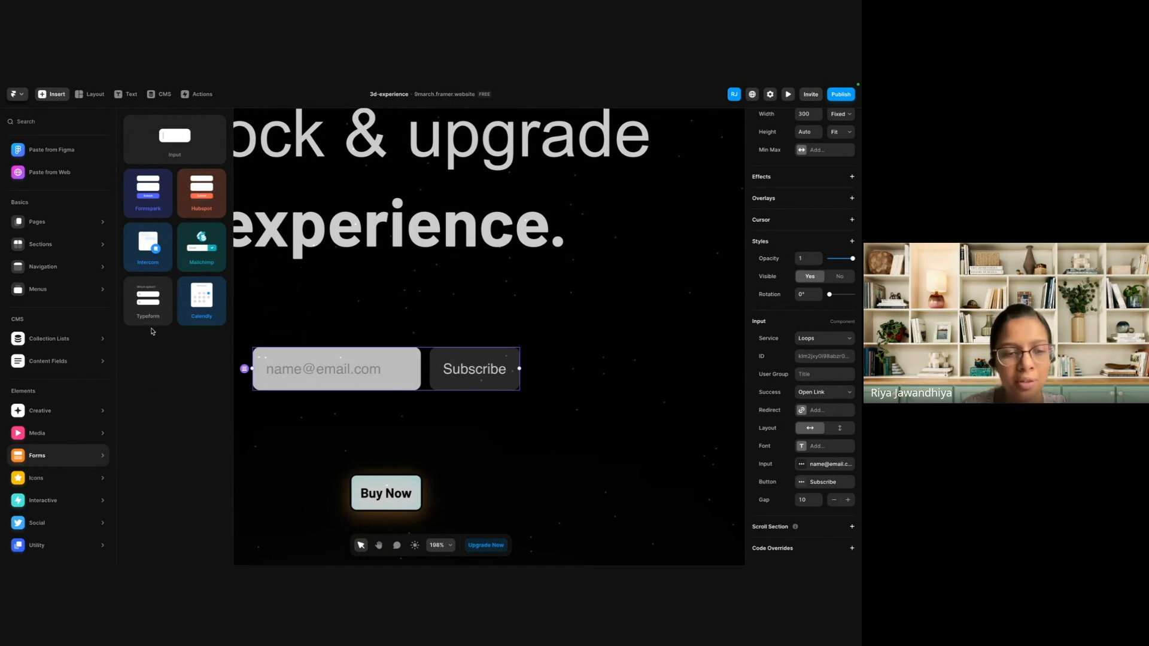
{"action": "left_click", "coordinate": [345, 333]}
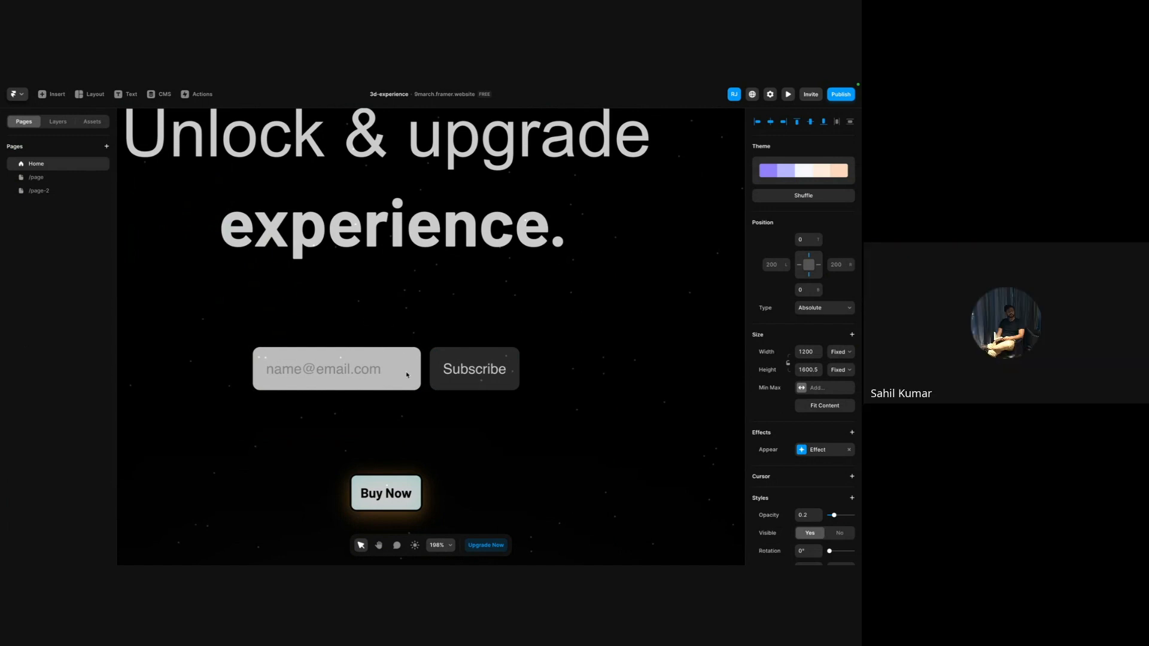
{"action": "scroll", "coordinate": [390, 309], "scroll_direction": "down", "scroll_amount": 3, "text": "ctrl"}
{"action": "scroll", "coordinate": [390, 329], "scroll_direction": "down", "scroll_amount": 5, "text": "ctrl"}
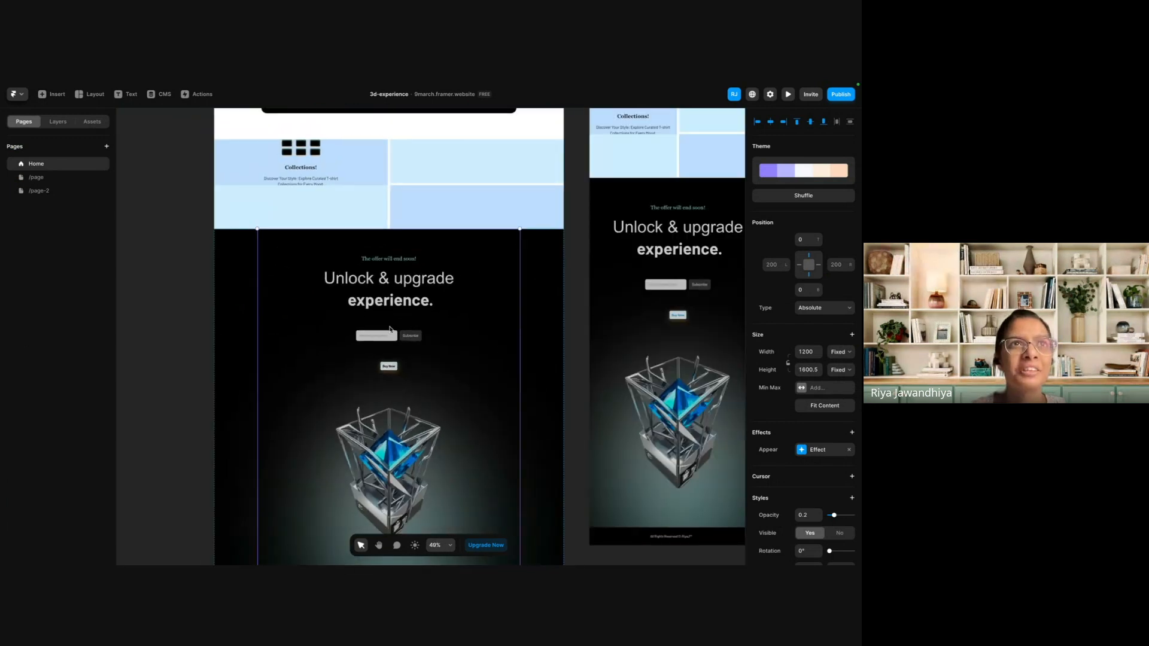
{"action": "left_click", "coordinate": [144, 365]}
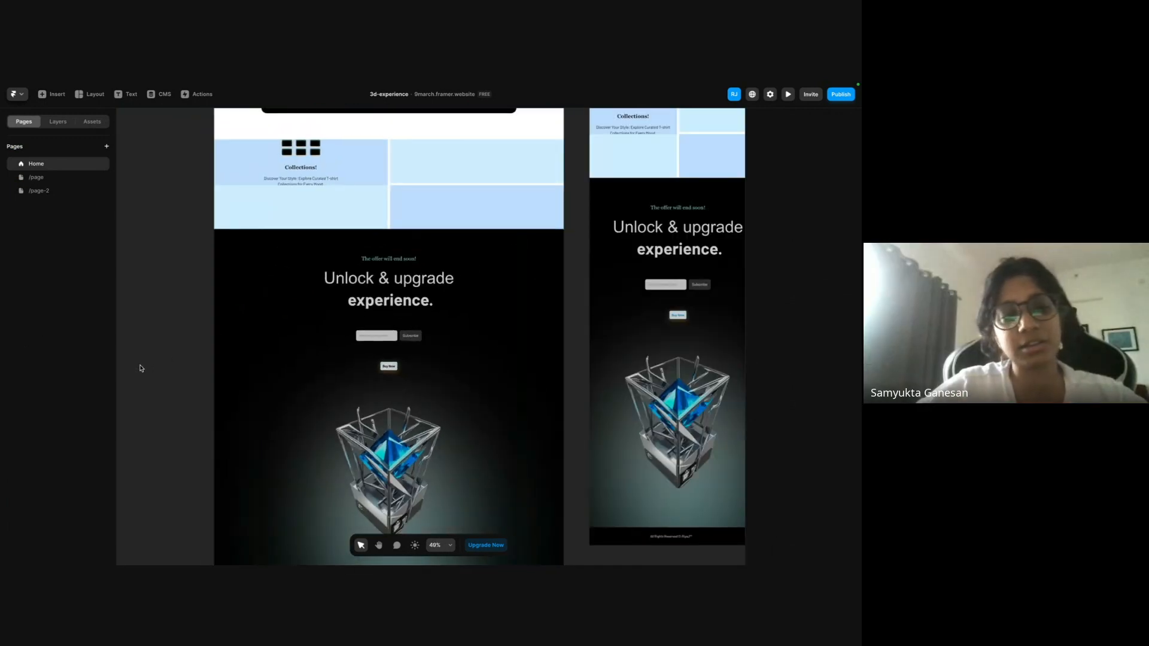
{"action": "left_click", "coordinate": [396, 309]}
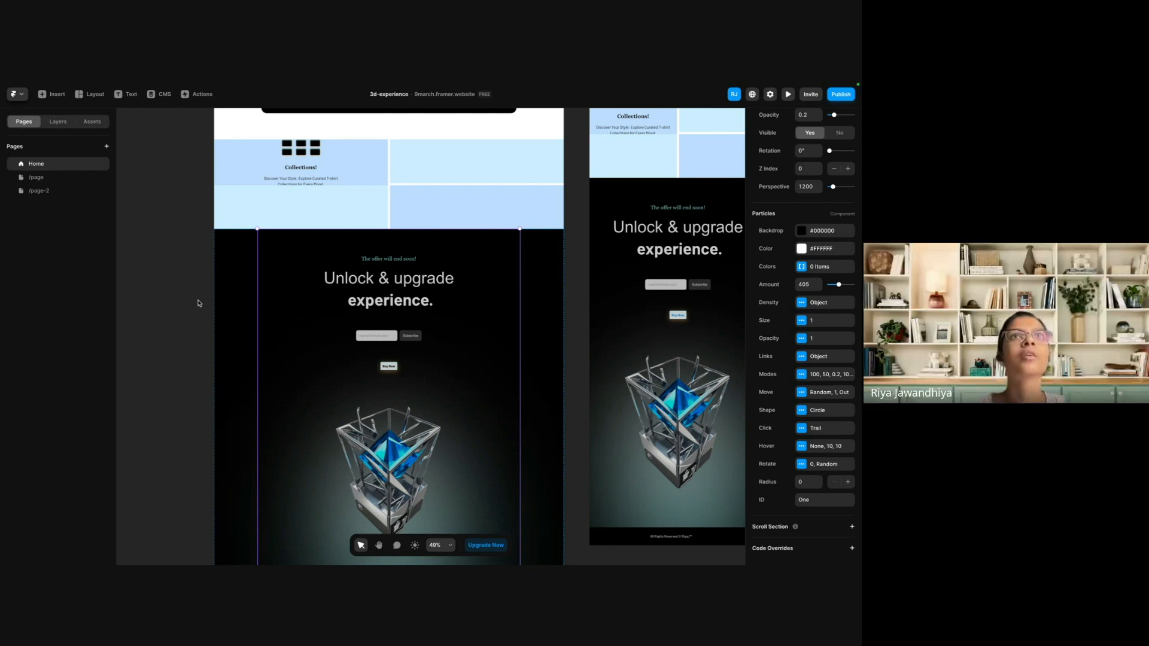
Browse the insertable element categories, including navigation bars, page templates, media, social and utility elements.
{"action": "left_click", "coordinate": [52, 94]}
{"action": "mouse_move", "coordinate": [74, 270]}
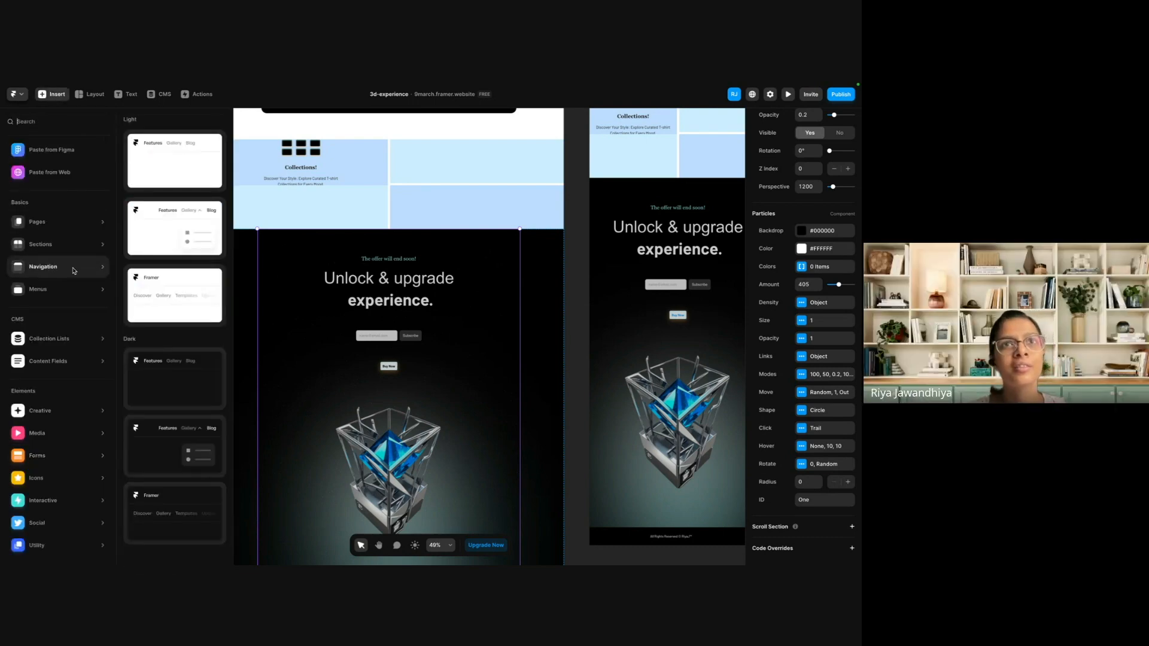
{"action": "mouse_move", "coordinate": [68, 219]}
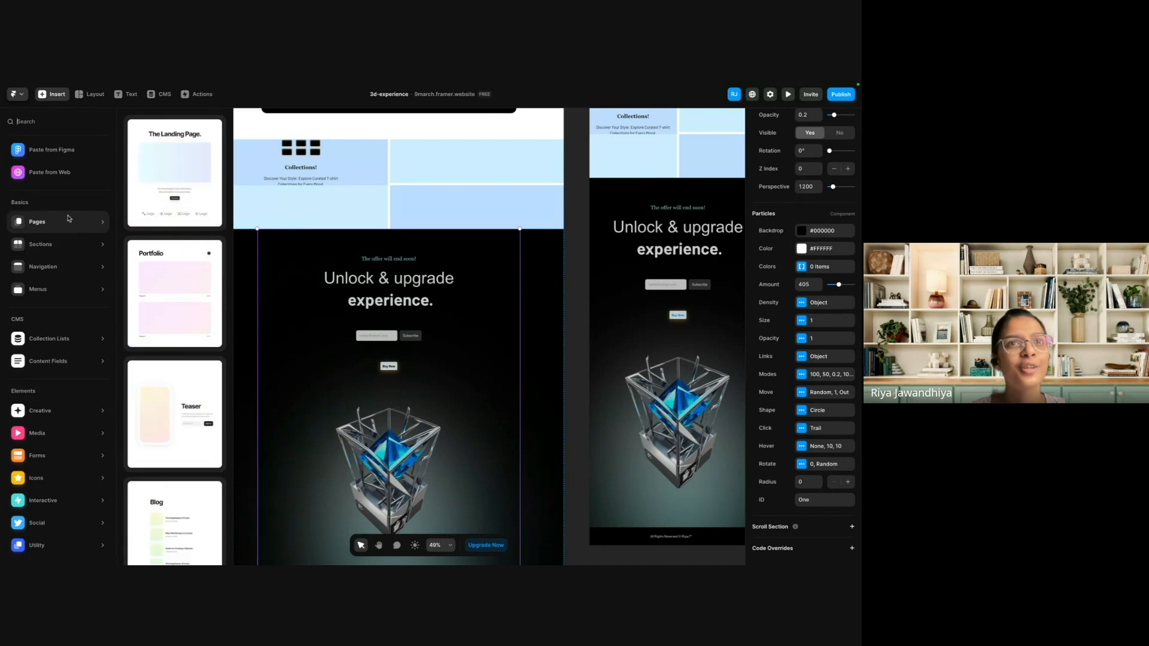
{"action": "scroll", "coordinate": [153, 345], "scroll_direction": "down", "scroll_amount": 3}
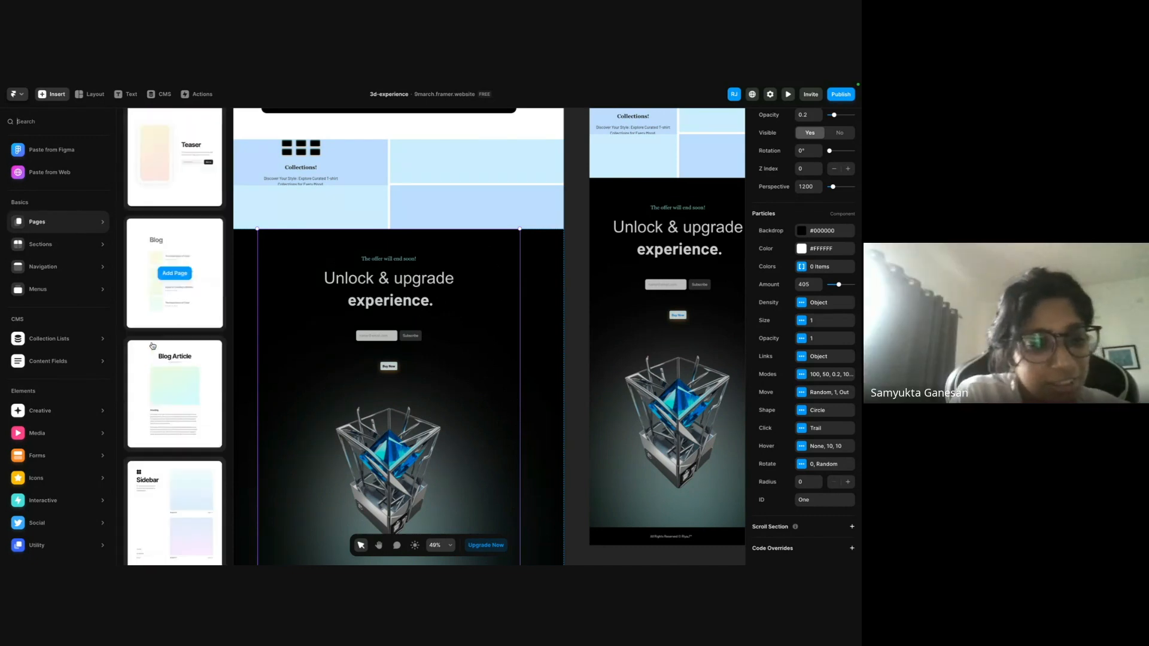
{"action": "scroll", "coordinate": [152, 345], "scroll_direction": "down", "scroll_amount": 10}
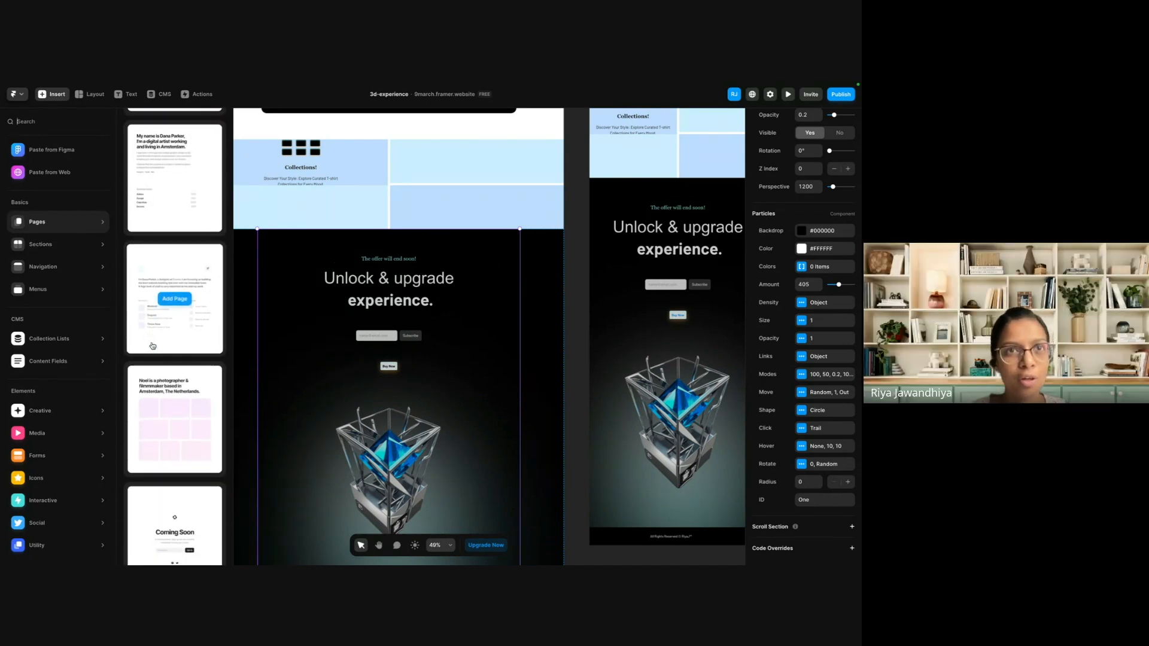
{"action": "mouse_move", "coordinate": [76, 430]}
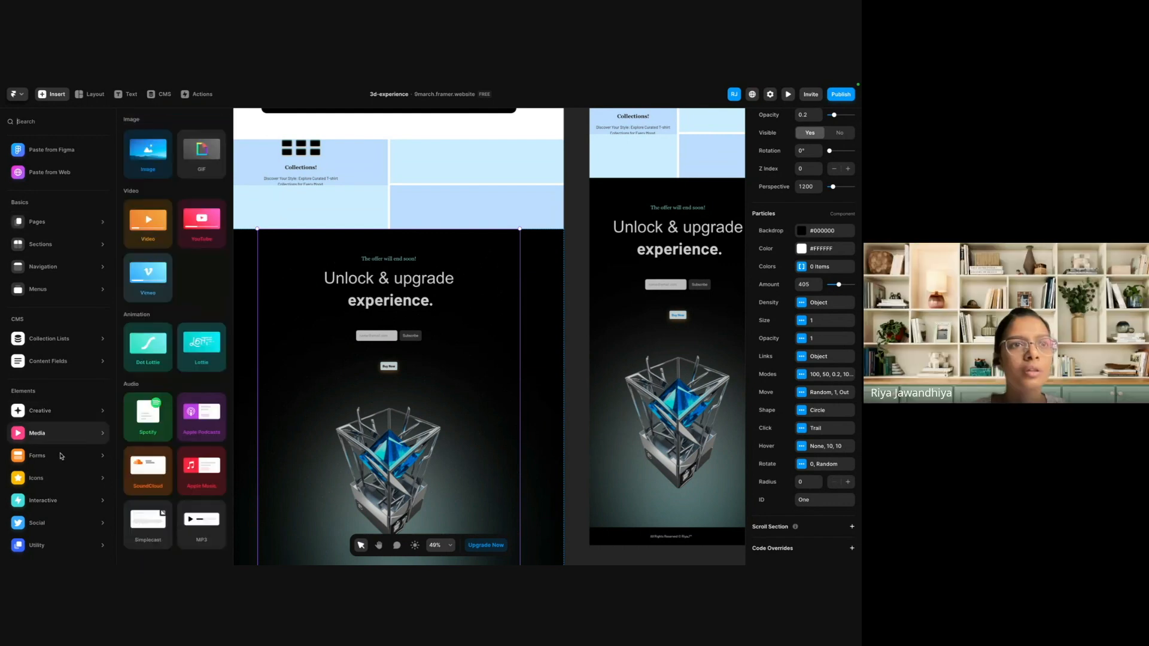
{"action": "mouse_move", "coordinate": [63, 524]}
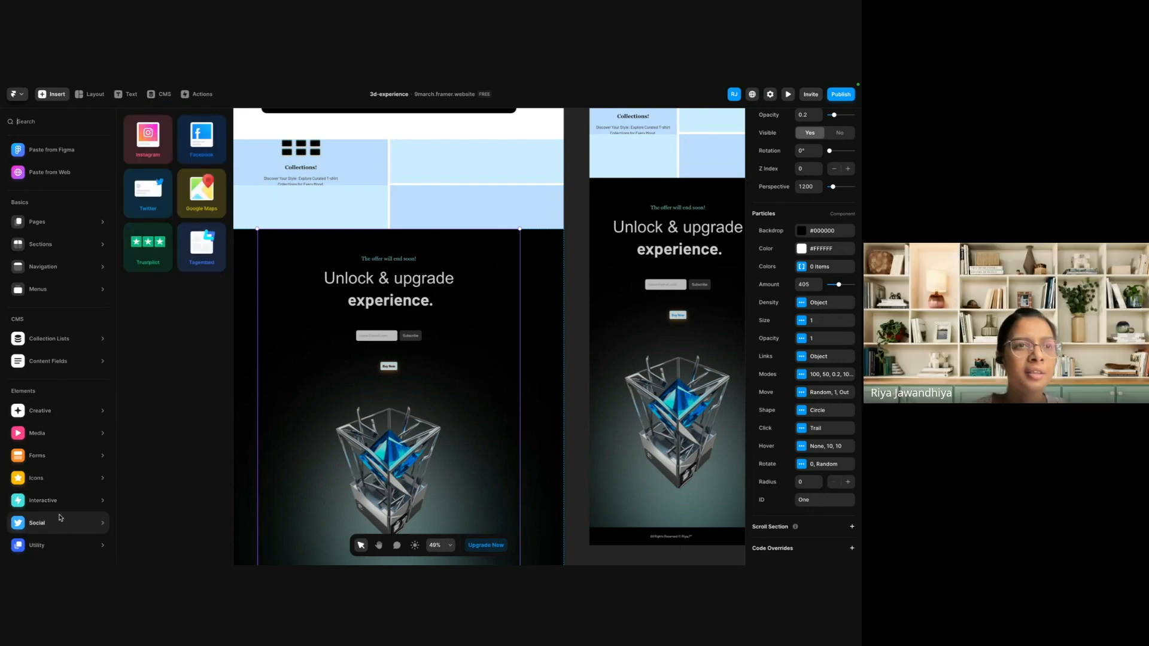
{"action": "mouse_move", "coordinate": [67, 546]}
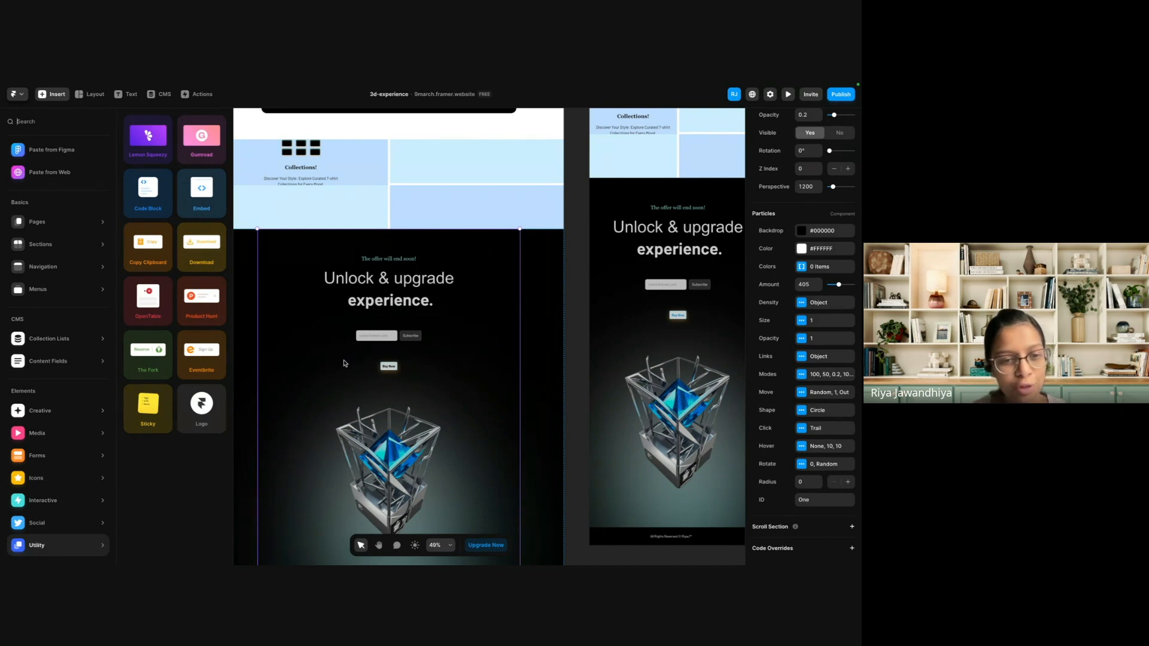
Try placing a Sticky note between the Unlock & upgrade experience heading and the email input, and delete it.
{"action": "left_click_drag", "start_coordinate": [147, 405], "coordinate": [397, 329]}
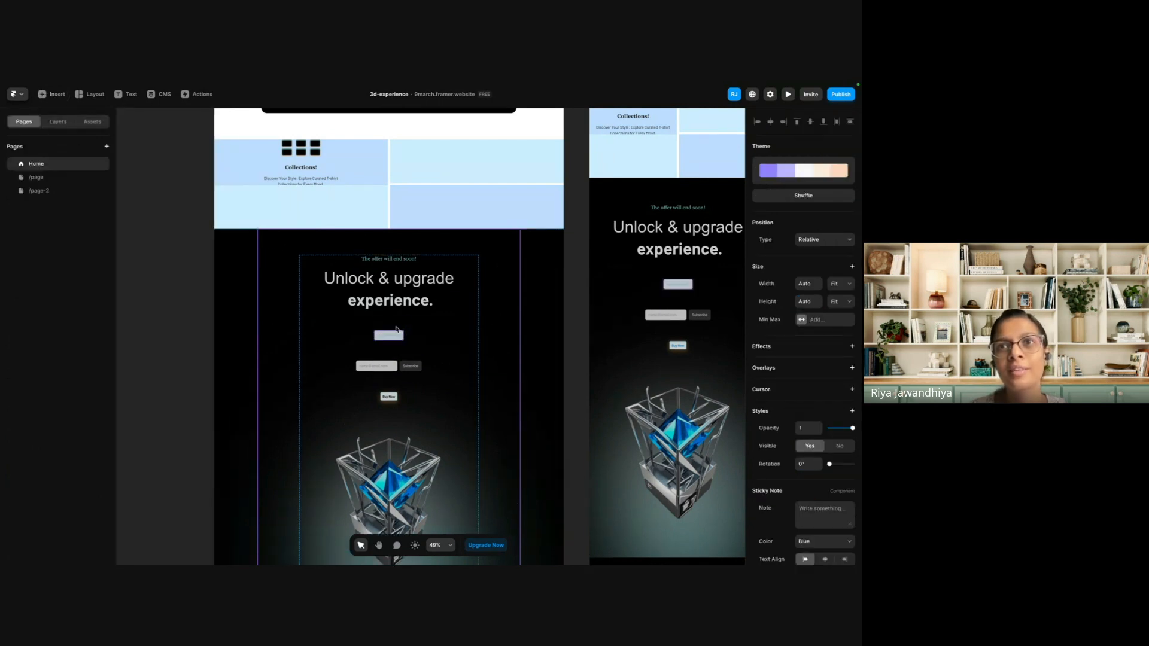
{"action": "scroll", "coordinate": [395, 336], "scroll_direction": "up", "scroll_amount": 5}
{"action": "scroll", "coordinate": [394, 338], "scroll_direction": "up", "scroll_amount": 4}
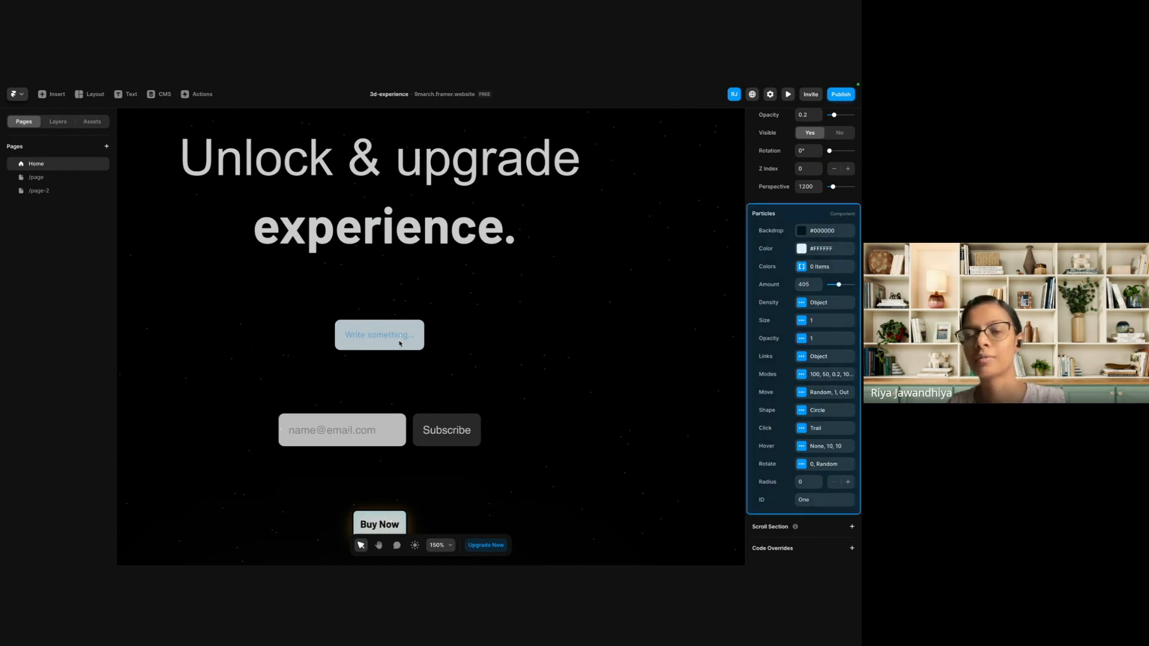
{"action": "key", "text": "Delete"}
Insert a Sticky note in Desktop's Here's what's inside section, between the feature grid and the Got 3 minutes? banner.
{"action": "scroll", "coordinate": [399, 344], "scroll_direction": "down", "scroll_amount": 10}
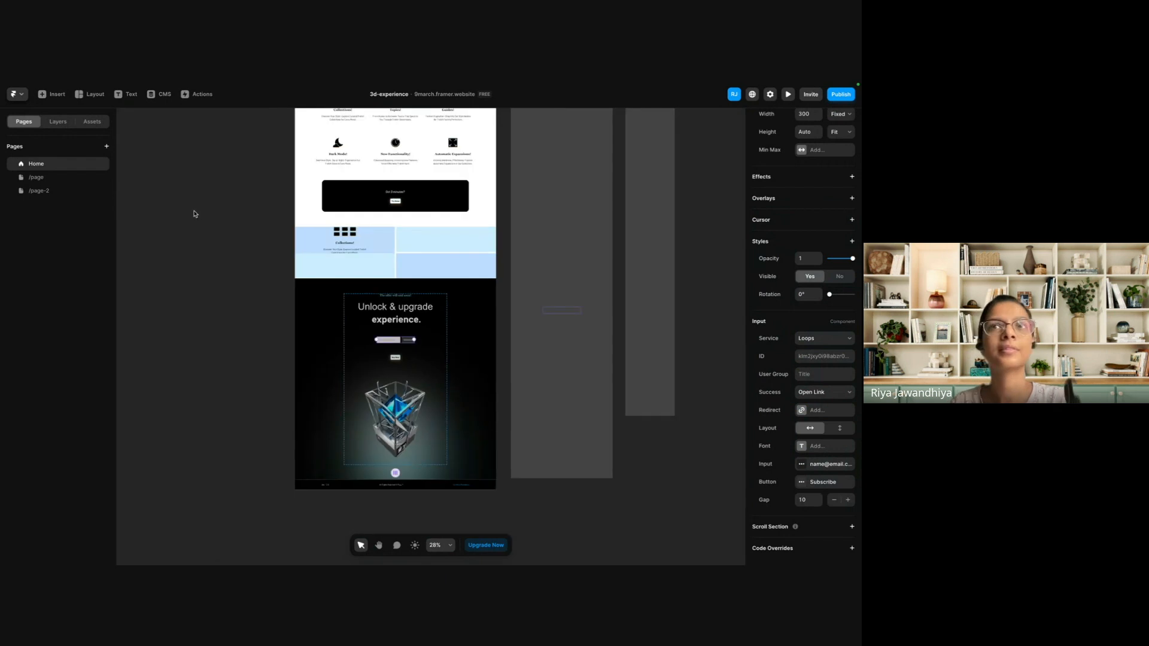
{"action": "scroll", "coordinate": [195, 214], "scroll_direction": "down", "scroll_amount": 8}
{"action": "scroll", "coordinate": [251, 181], "scroll_direction": "up", "scroll_amount": 7}
{"action": "left_click", "coordinate": [278, 259]}
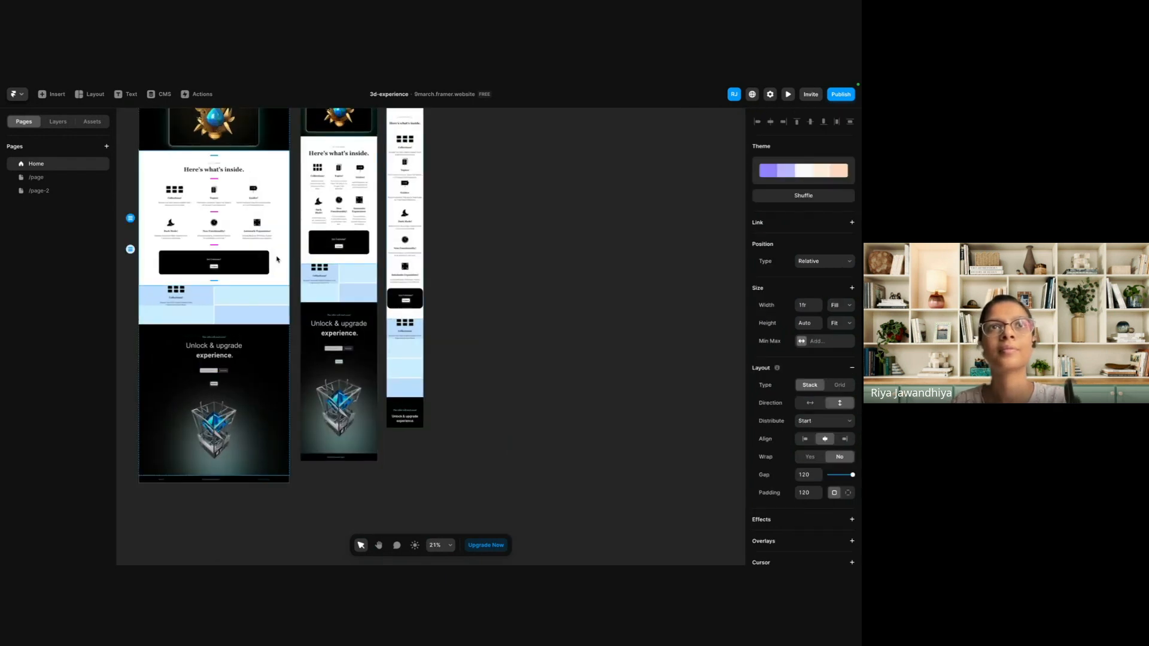
{"action": "scroll", "coordinate": [278, 259], "scroll_direction": "up", "scroll_amount": 3}
{"action": "scroll", "coordinate": [277, 259], "scroll_direction": "left", "scroll_amount": 3}
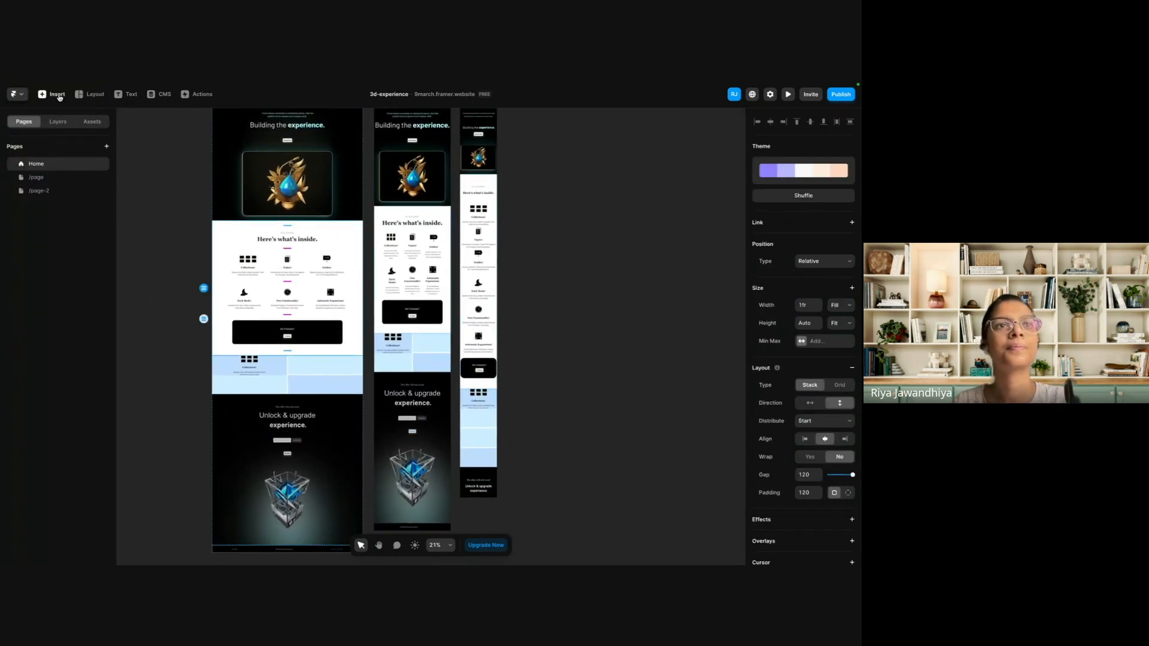
{"action": "left_click", "coordinate": [56, 95]}
{"action": "left_click_drag", "start_coordinate": [154, 403], "coordinate": [285, 327]}
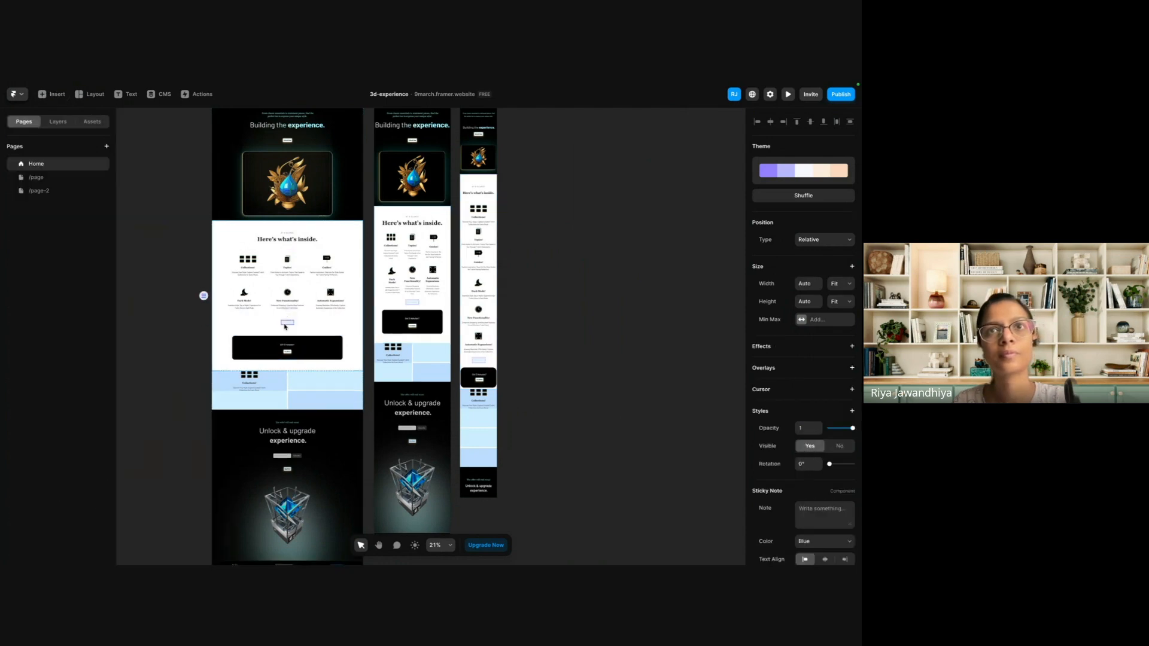
Set the sticky note's text to "This is demo website" and its font to Script.
{"action": "scroll", "coordinate": [286, 326], "scroll_direction": "up", "scroll_amount": 5}
{"action": "scroll", "coordinate": [758, 405], "scroll_direction": "down", "scroll_amount": 3}
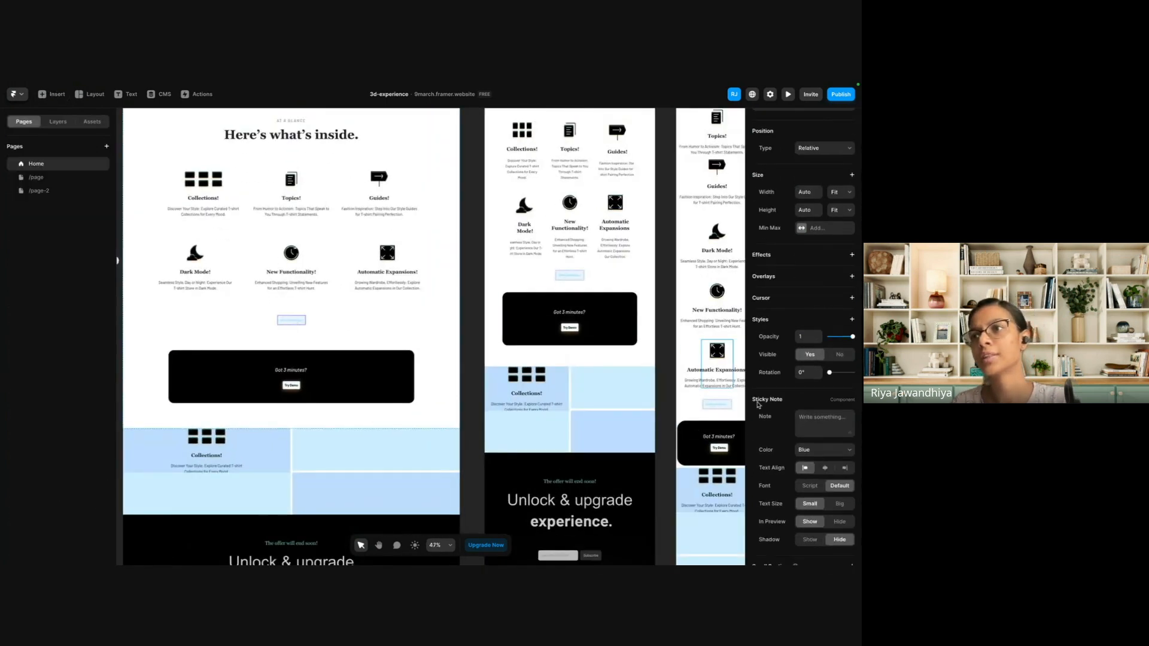
{"action": "left_click", "coordinate": [808, 425]}
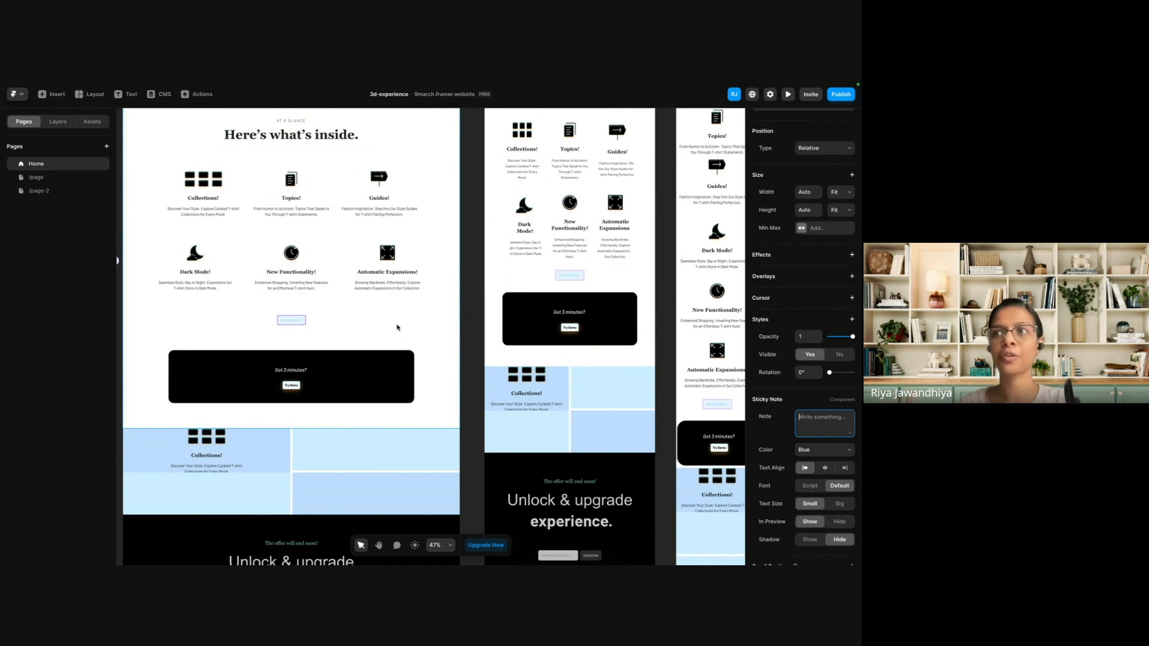
{"action": "type", "text": "This"}
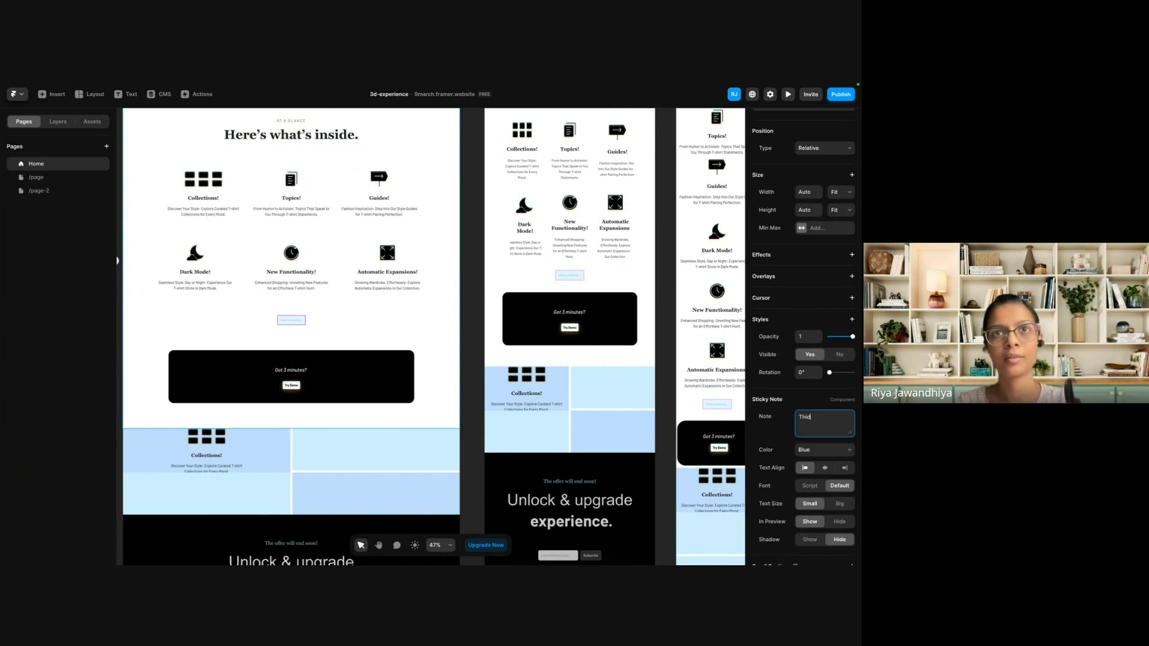
{"action": "type", "text": " i"}
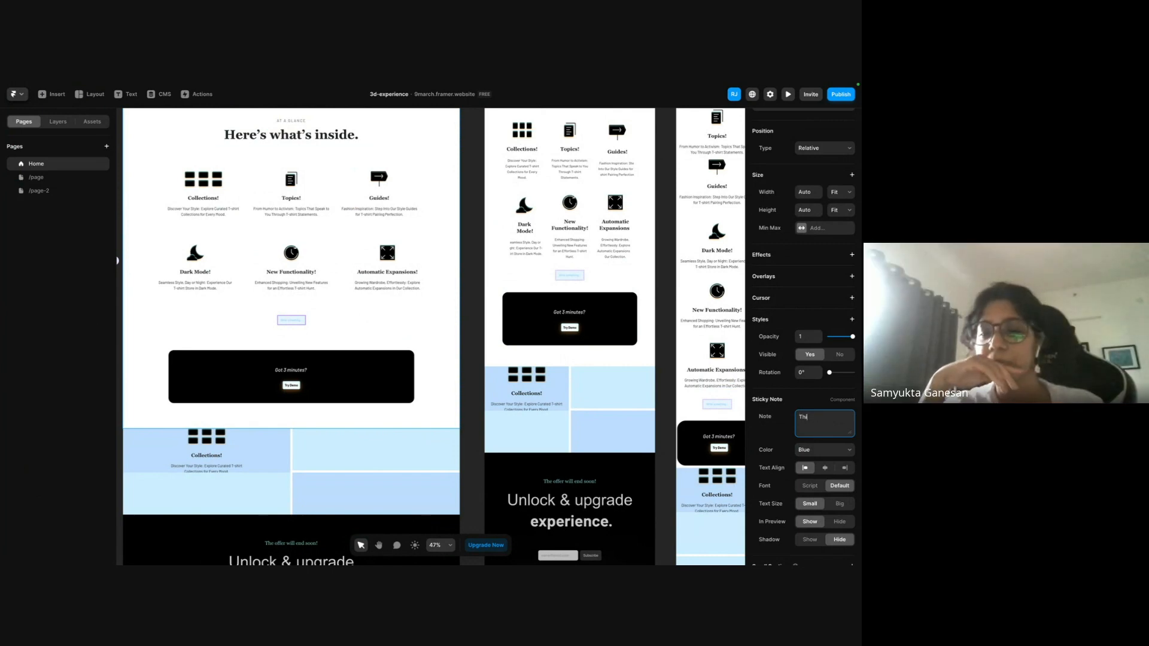
{"action": "type", "text": "s is demo"}
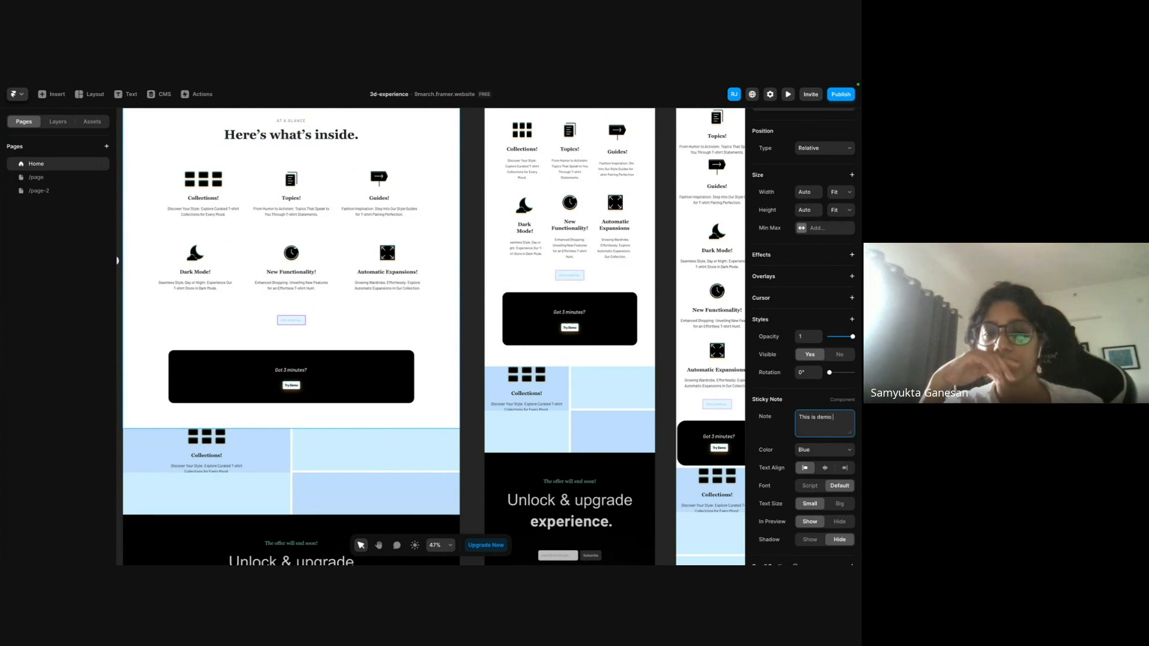
{"action": "type", "text": " website"}
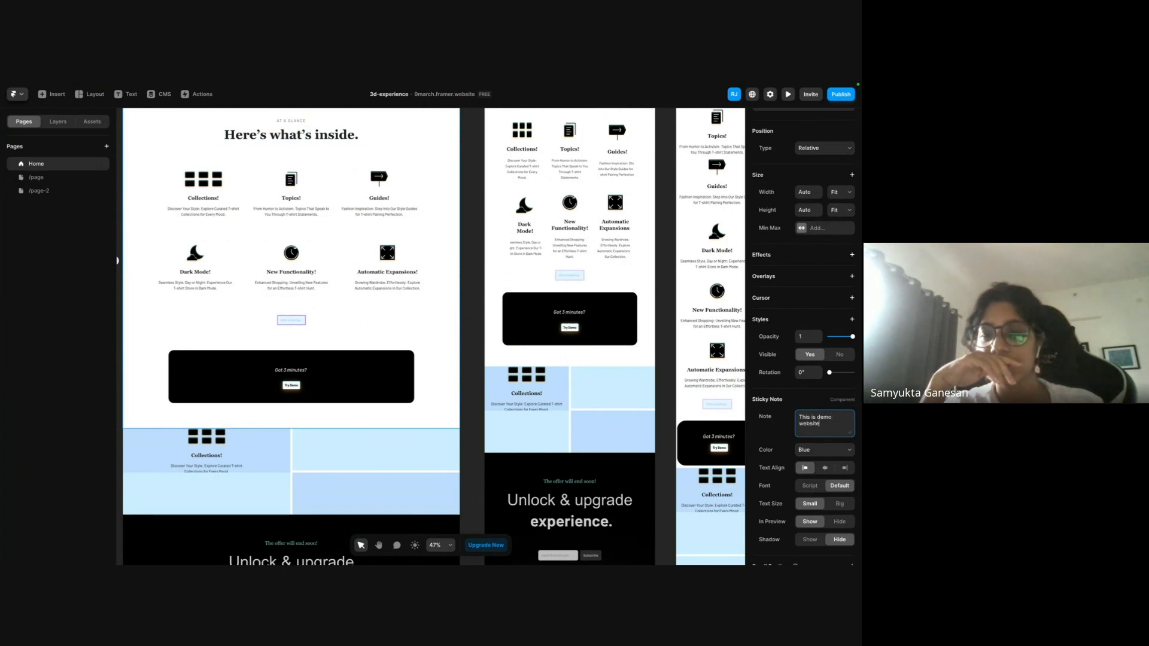
{"action": "left_click", "coordinate": [331, 326]}
{"action": "scroll", "coordinate": [283, 318], "scroll_direction": "up", "scroll_amount": 5}
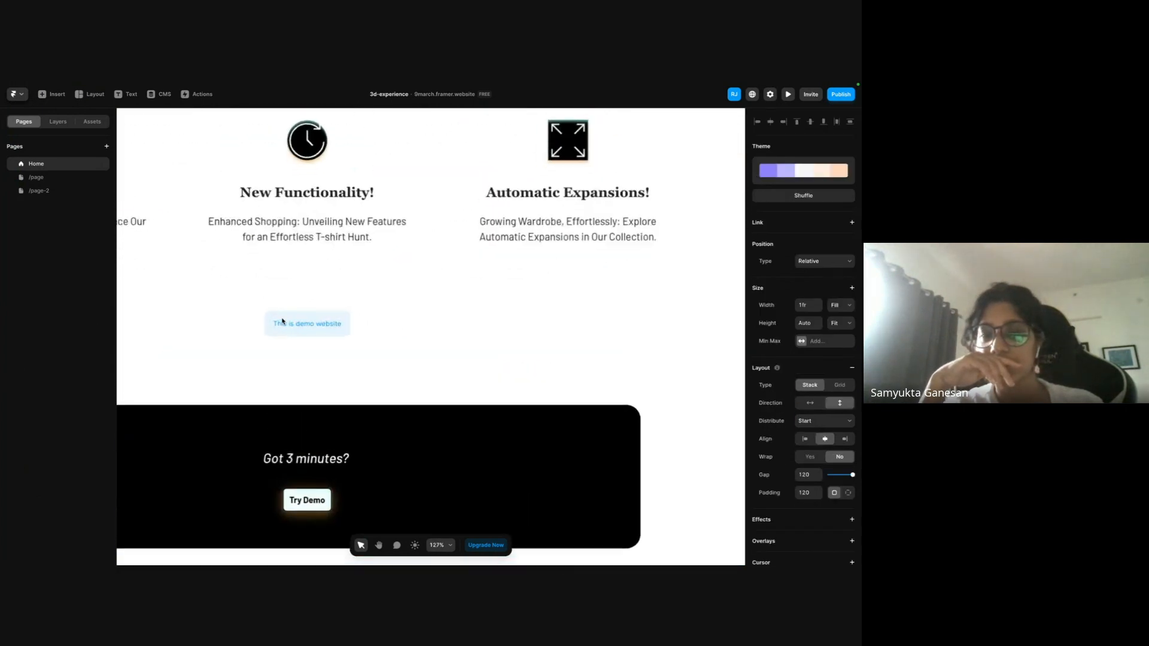
{"action": "left_click", "coordinate": [296, 336]}
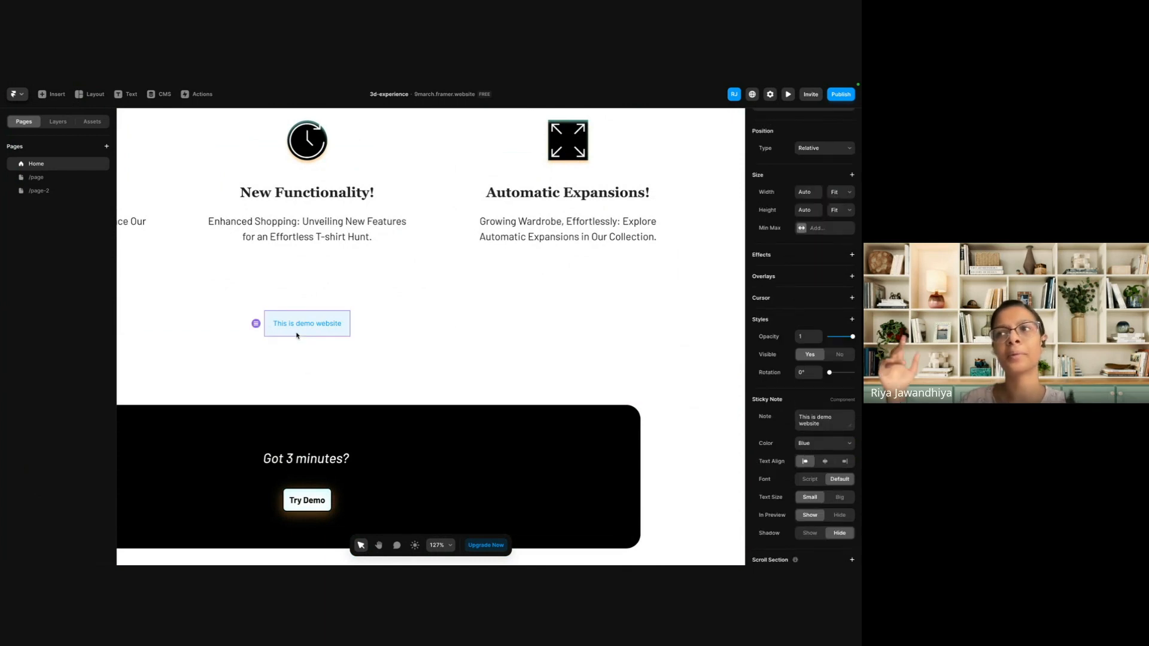
{"action": "left_click", "coordinate": [814, 480]}
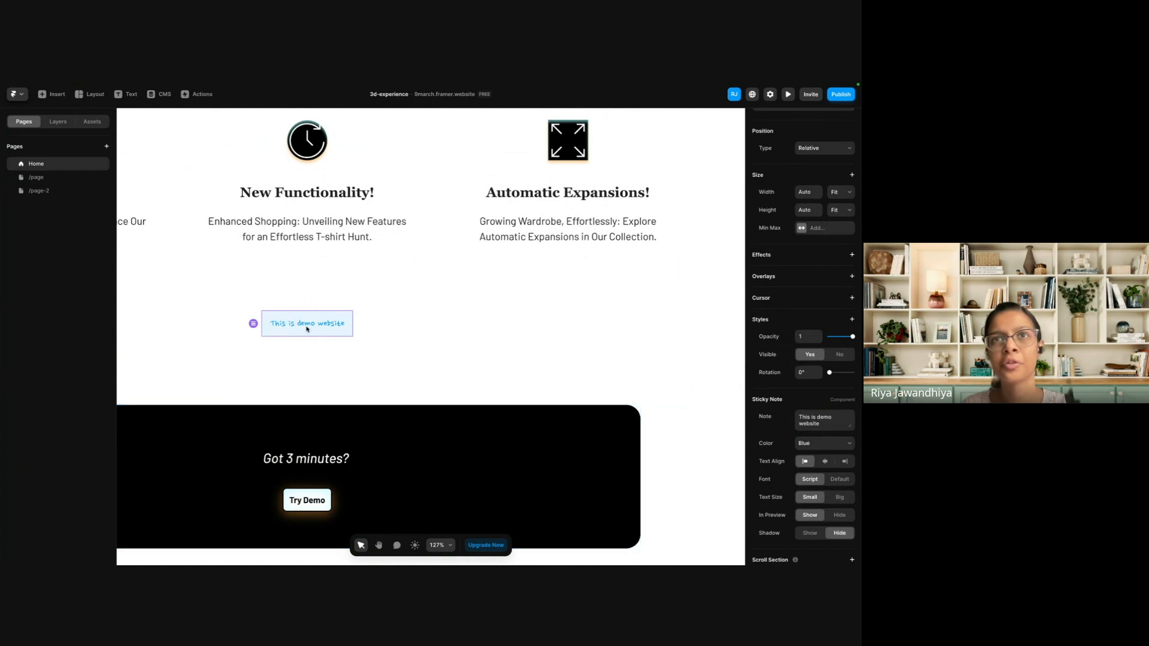
Delete the demo sticky note from the Here's what's inside section.
{"action": "left_click", "coordinate": [429, 314]}
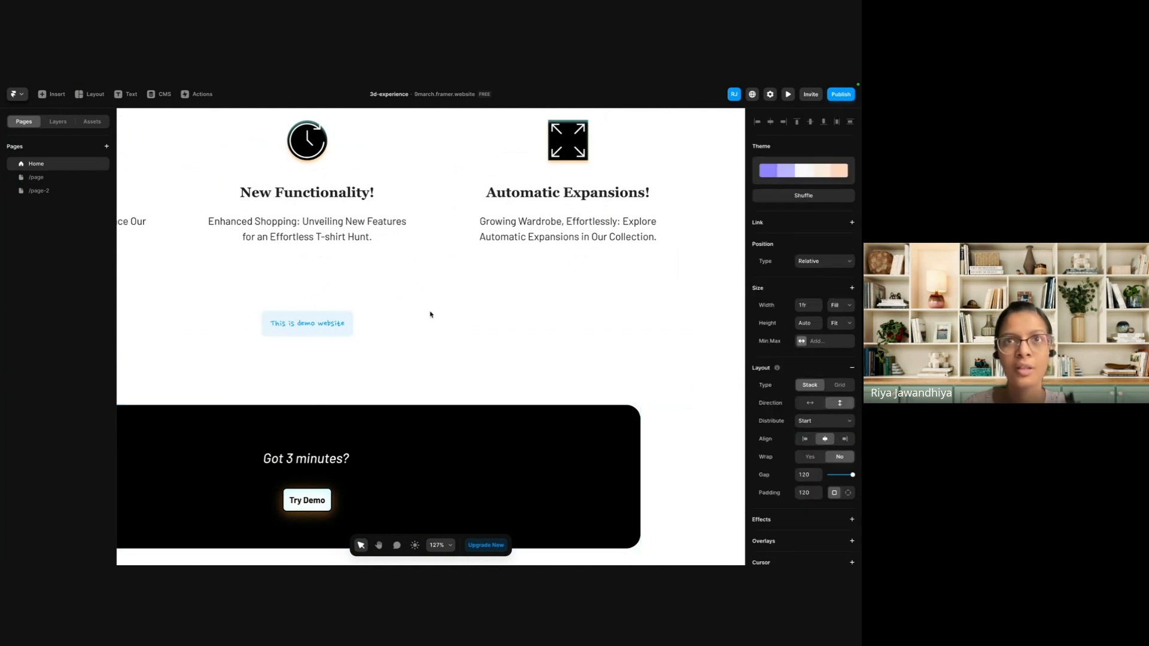
{"action": "left_click", "coordinate": [335, 329]}
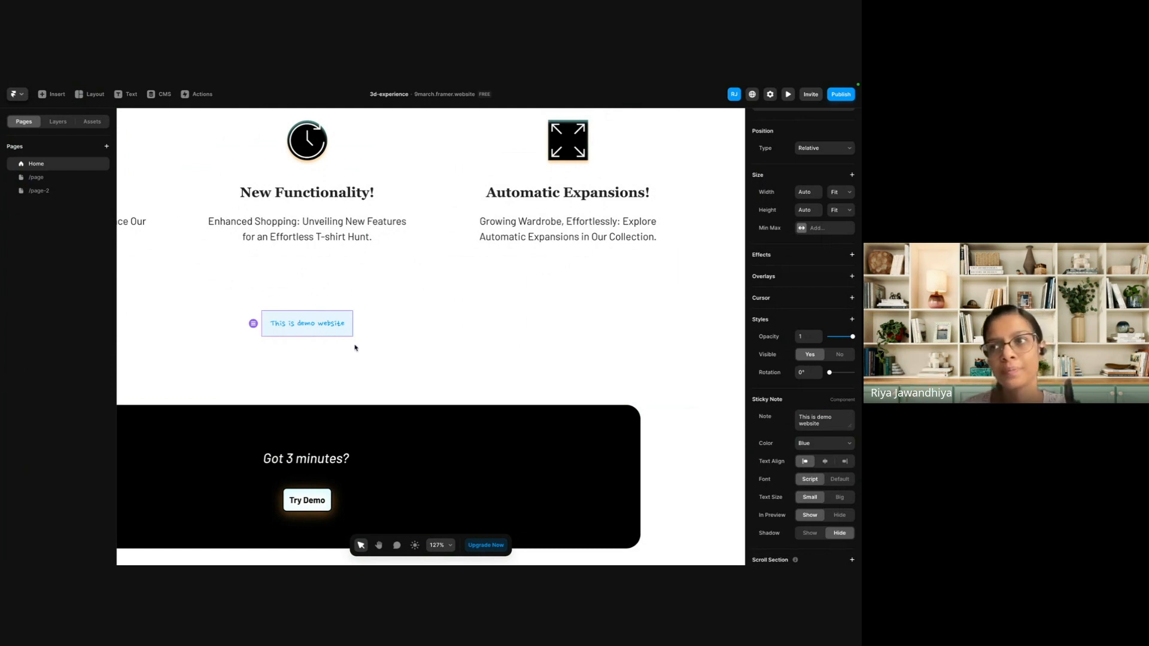
{"action": "key", "text": "Delete"}
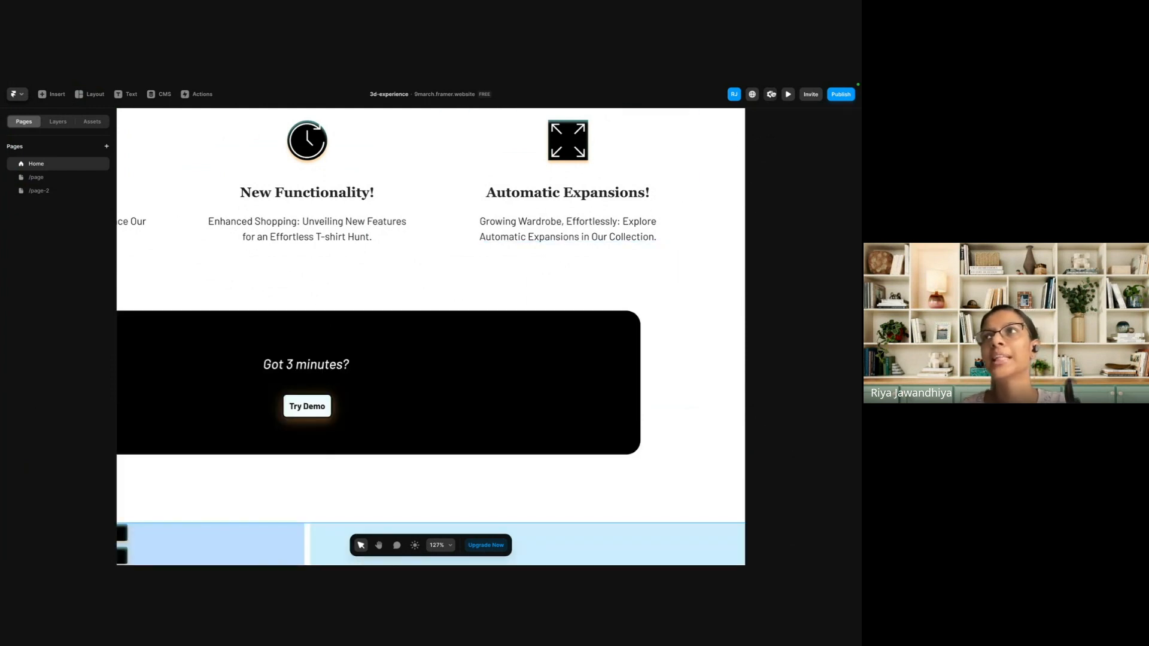
Open the site settings and review the Home page's title, description, search, social image and custom code settings.
{"action": "left_click", "coordinate": [771, 94]}
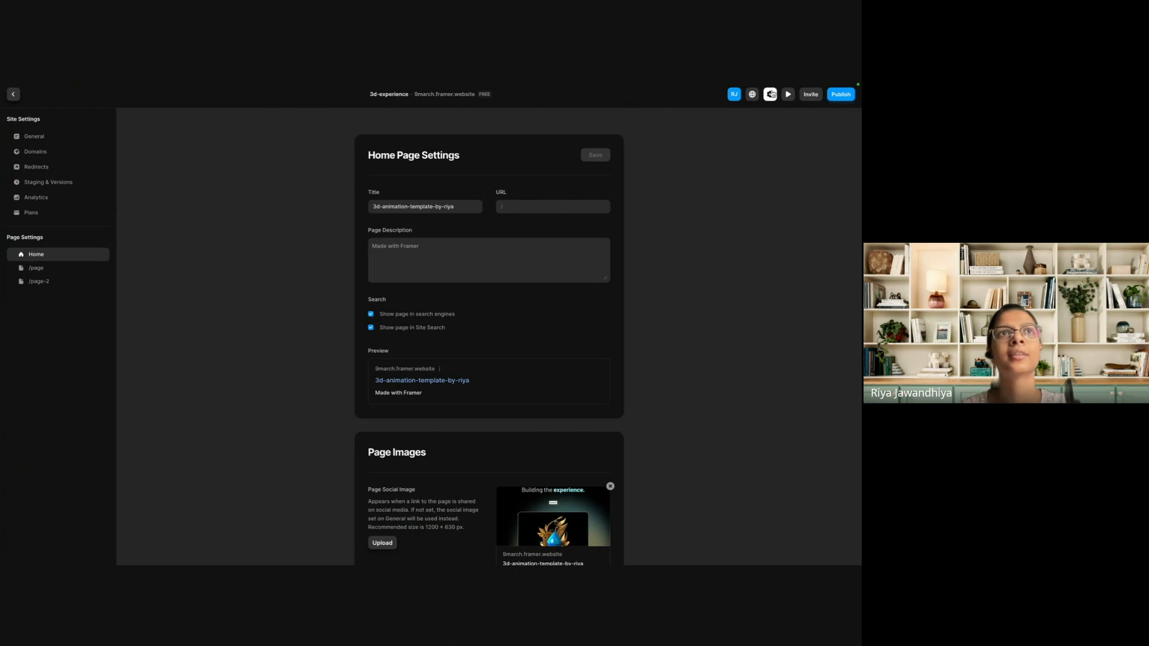
{"action": "left_click", "coordinate": [37, 141]}
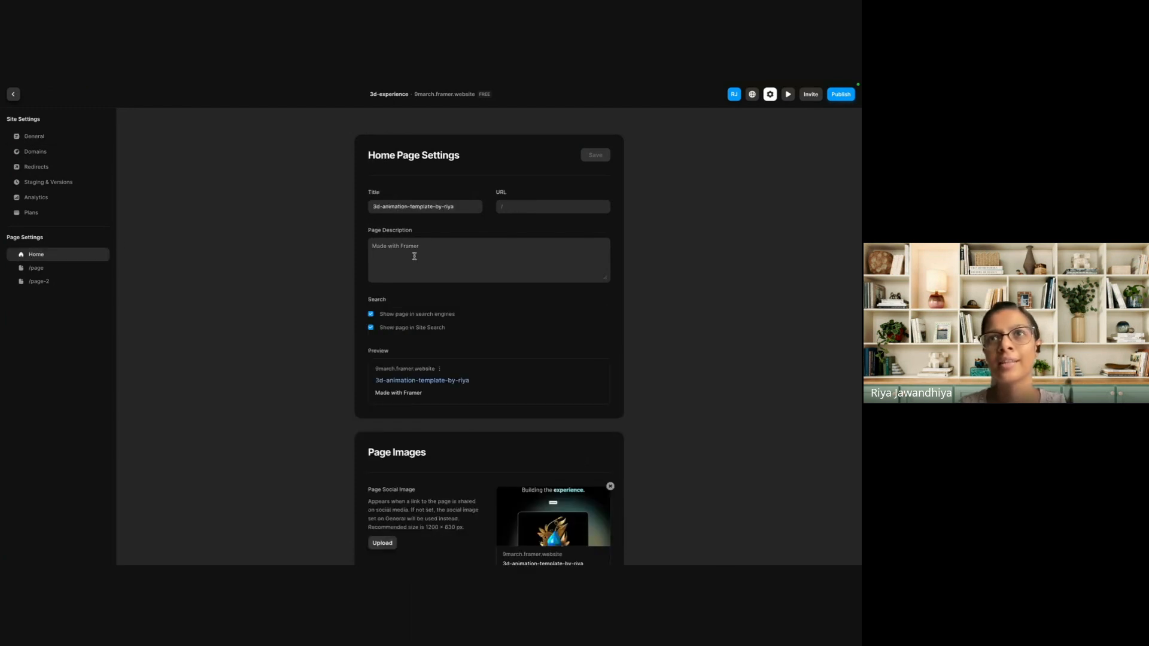
{"action": "scroll", "coordinate": [398, 296], "scroll_direction": "down", "scroll_amount": 1}
{"action": "scroll", "coordinate": [398, 296], "scroll_direction": "down", "scroll_amount": 15}
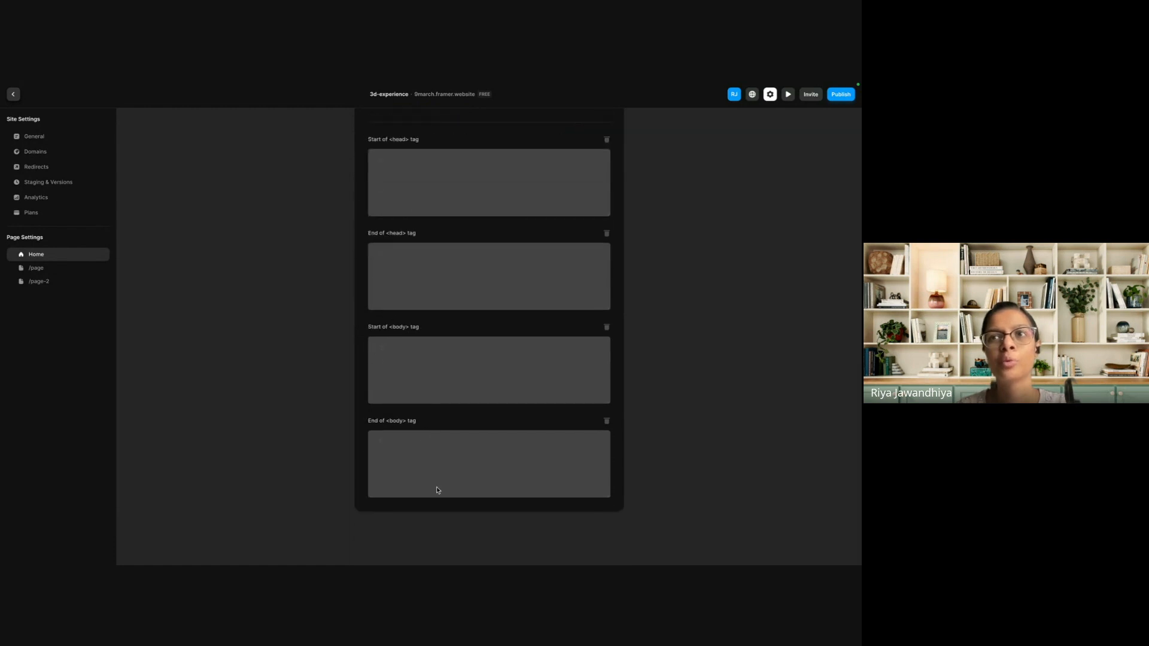
{"action": "scroll", "coordinate": [438, 325], "scroll_direction": "up", "scroll_amount": 15}
{"action": "scroll", "coordinate": [440, 329], "scroll_direction": "down", "scroll_amount": 7}
{"action": "scroll", "coordinate": [439, 328], "scroll_direction": "down", "scroll_amount": 6}
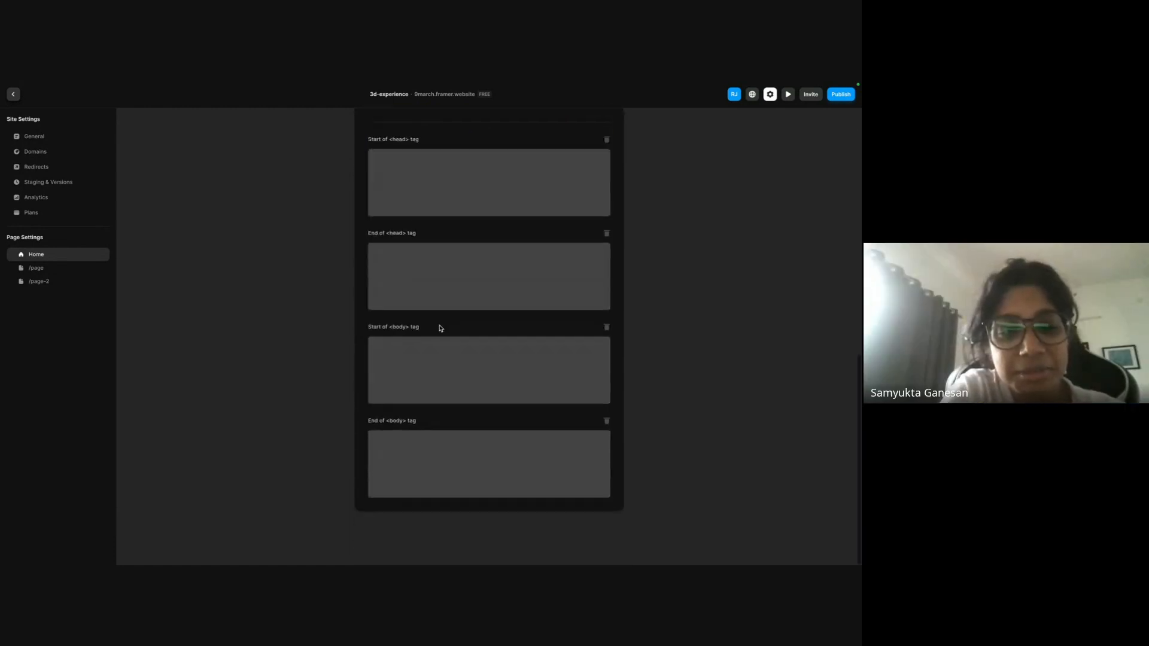
Try to edit the Home page's Start of <head> tag custom code, dismiss the upgrade offer, and review the page settings again.
{"action": "left_click", "coordinate": [429, 207]}
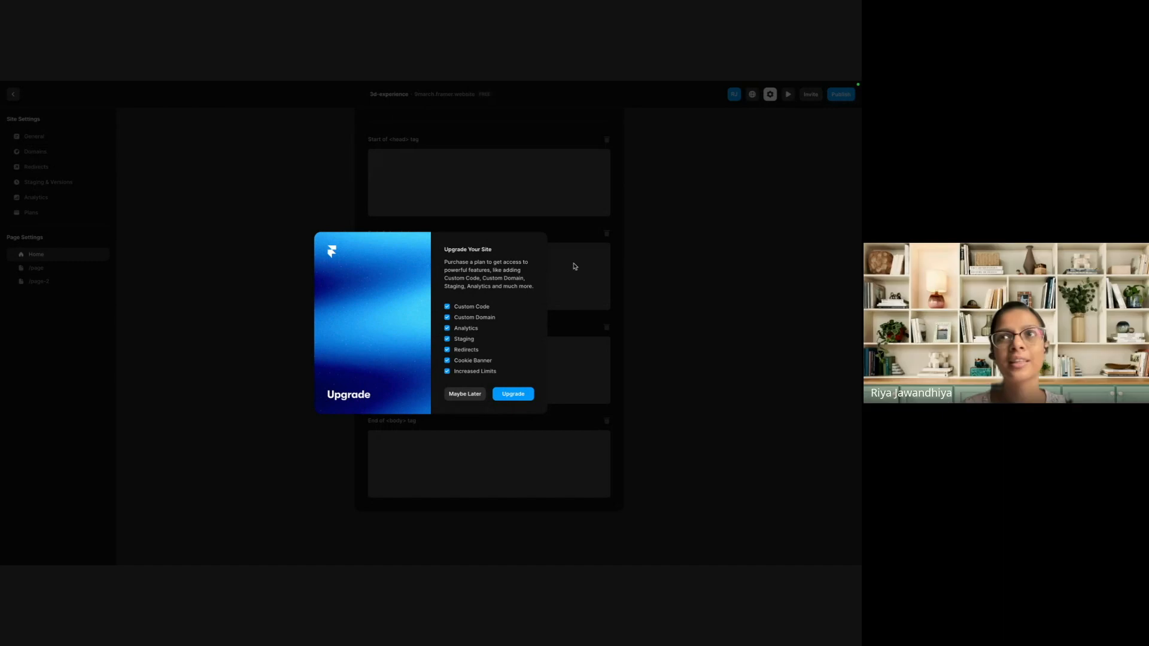
{"action": "left_click", "coordinate": [468, 395]}
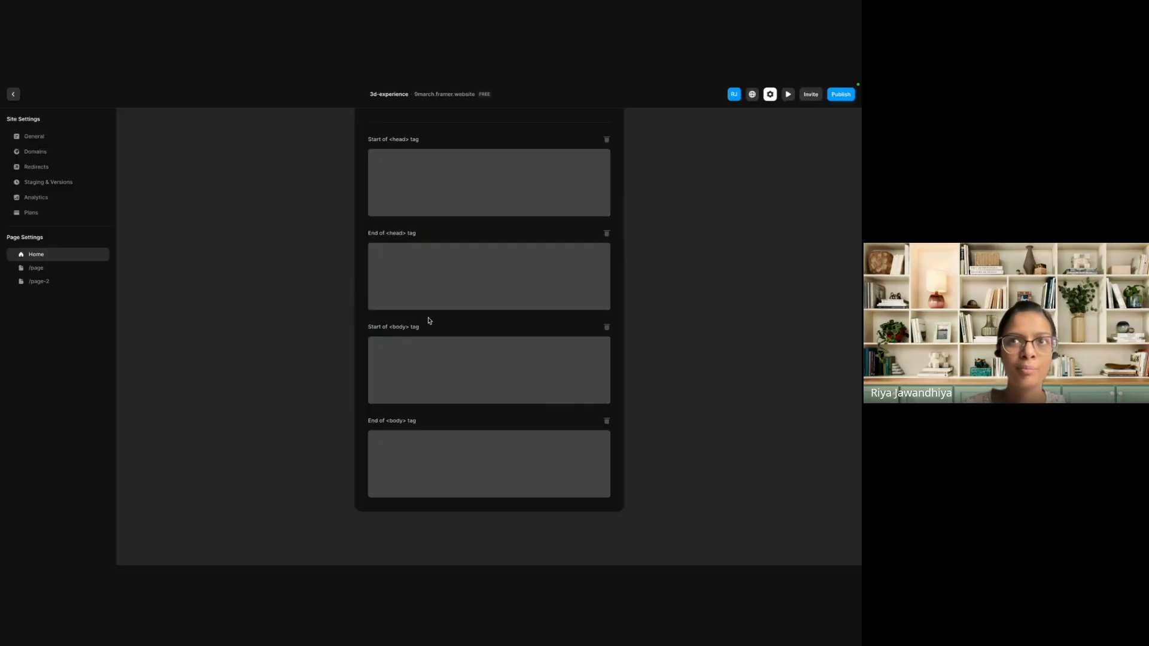
{"action": "scroll", "coordinate": [412, 270], "scroll_direction": "up", "scroll_amount": 10}
{"action": "scroll", "coordinate": [411, 270], "scroll_direction": "down", "scroll_amount": 2}
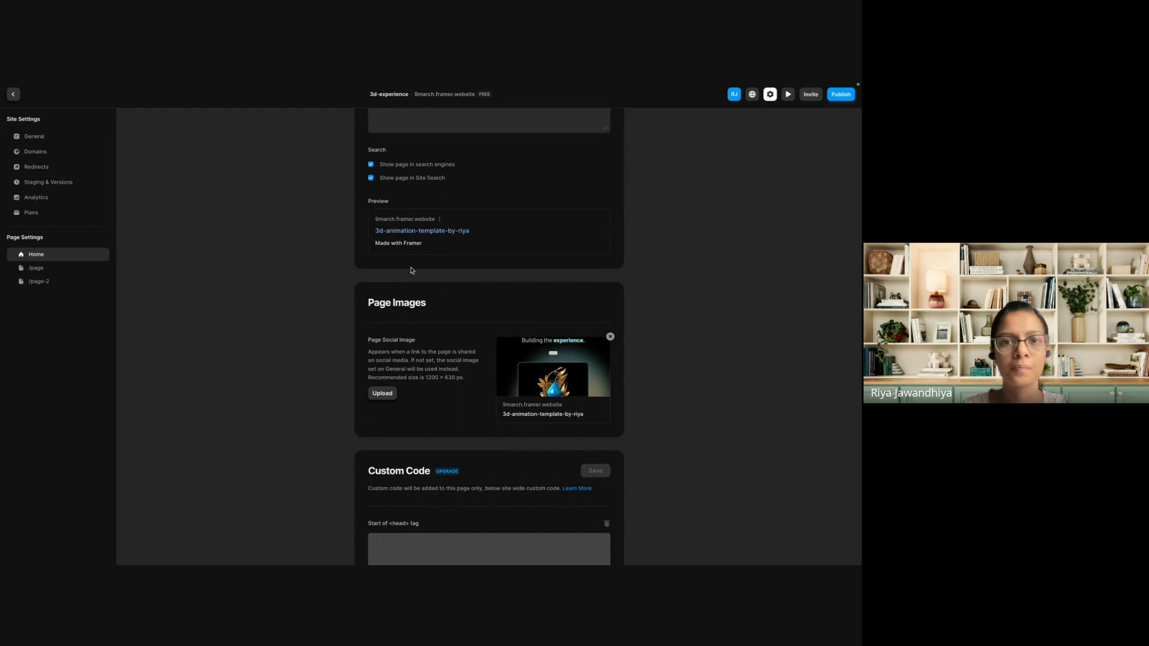
{"action": "scroll", "coordinate": [412, 270], "scroll_direction": "up", "scroll_amount": 3}
{"action": "left_click", "coordinate": [411, 267]}
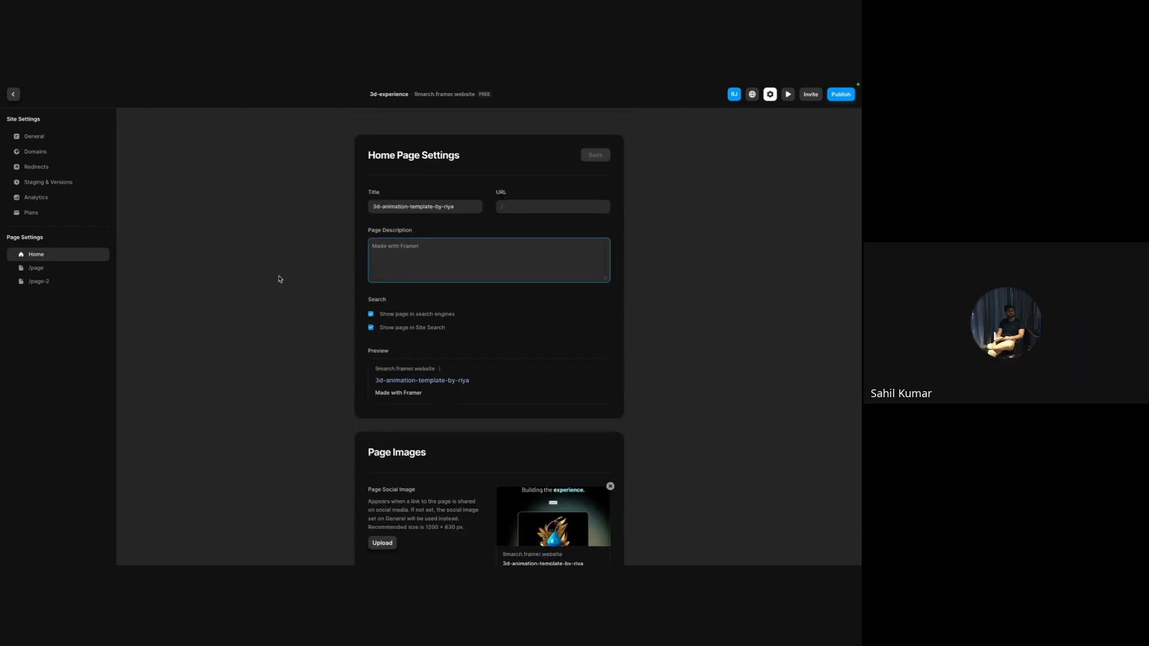
{"action": "scroll", "coordinate": [279, 279], "scroll_direction": "down", "scroll_amount": 5}
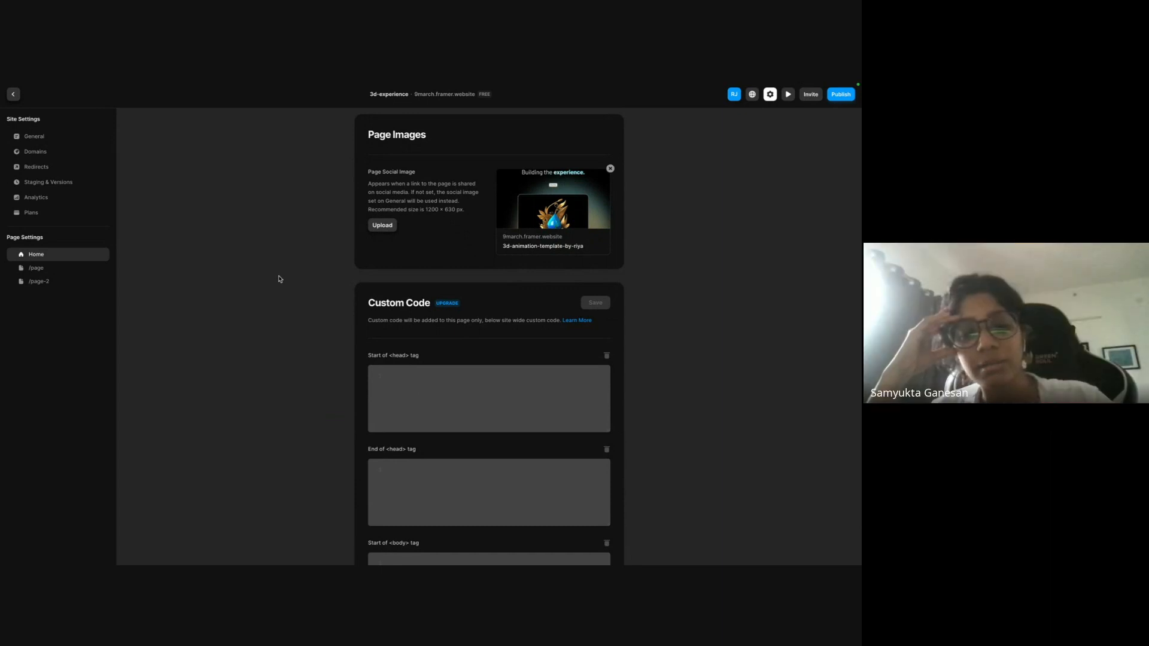
{"action": "scroll", "coordinate": [279, 279], "scroll_direction": "up", "scroll_amount": 4}
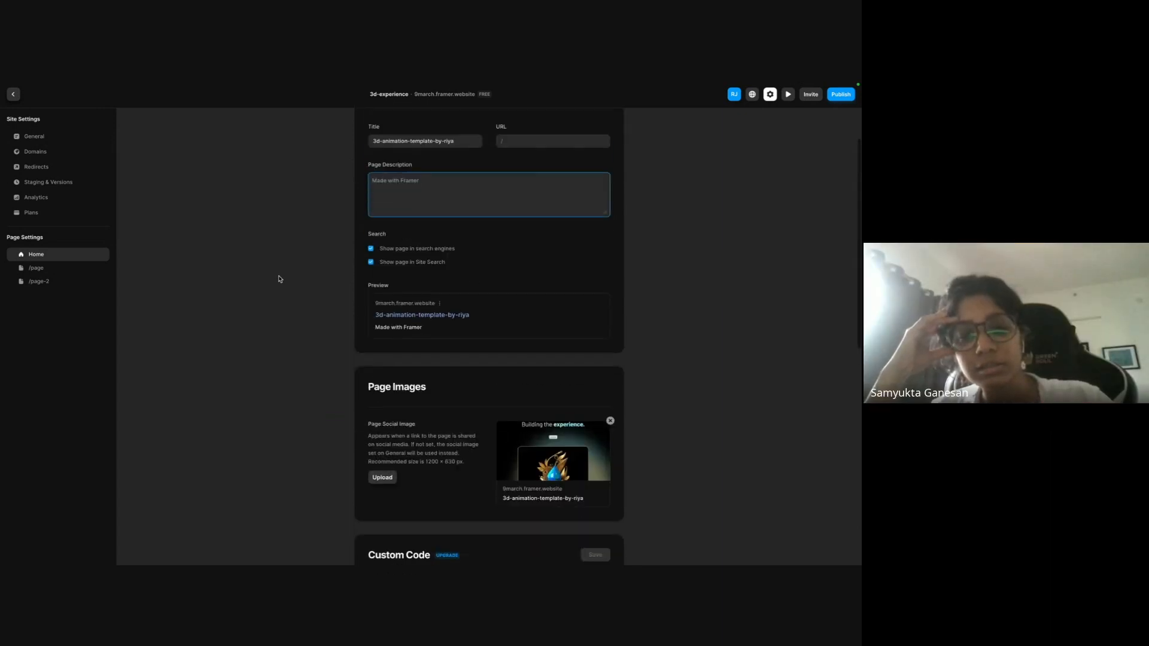
{"action": "scroll", "coordinate": [279, 279], "scroll_direction": "up", "scroll_amount": 1}
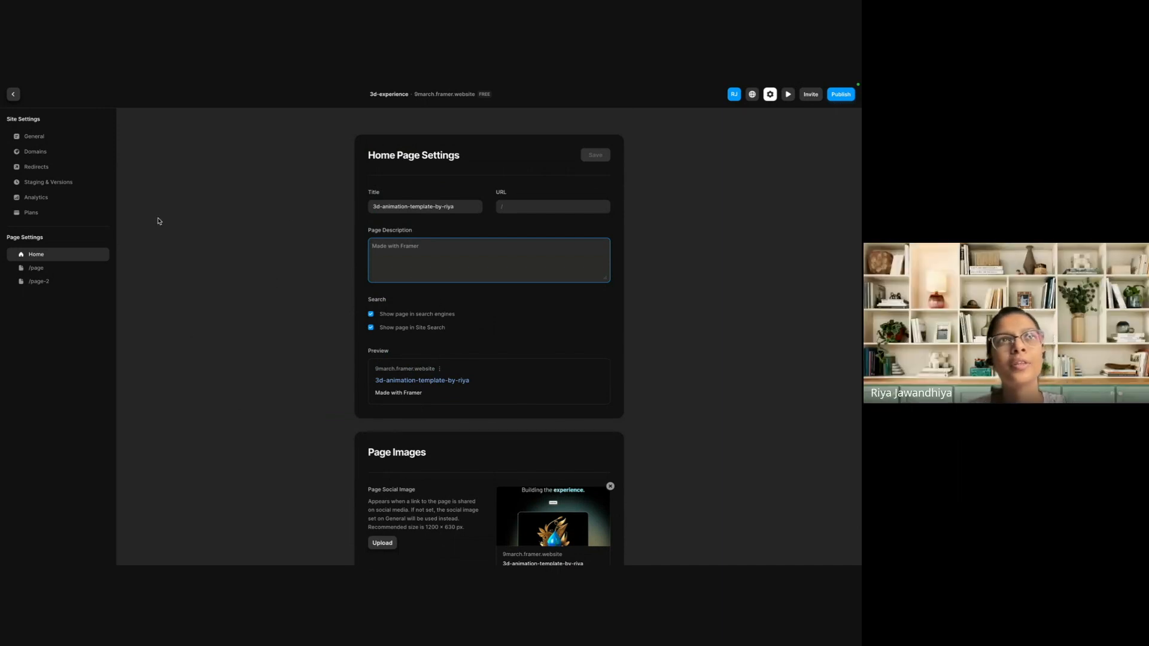
Review the site's Redirects, Staging & Versions and Analytics settings.
{"action": "left_click", "coordinate": [37, 166]}
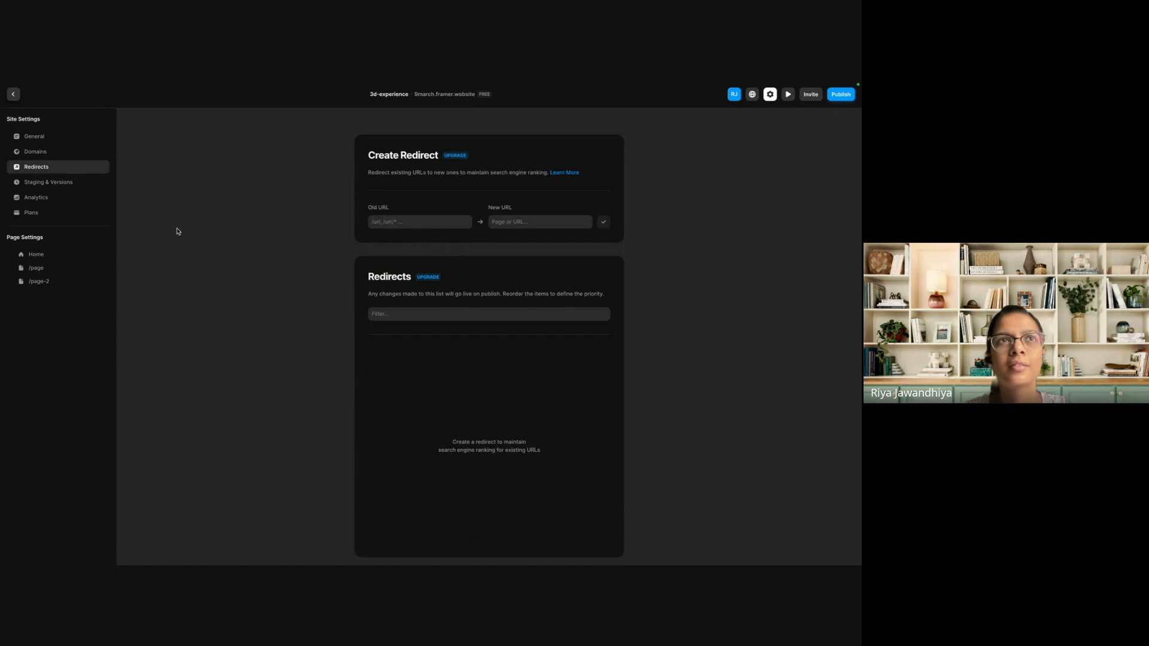
{"action": "left_click", "coordinate": [37, 183]}
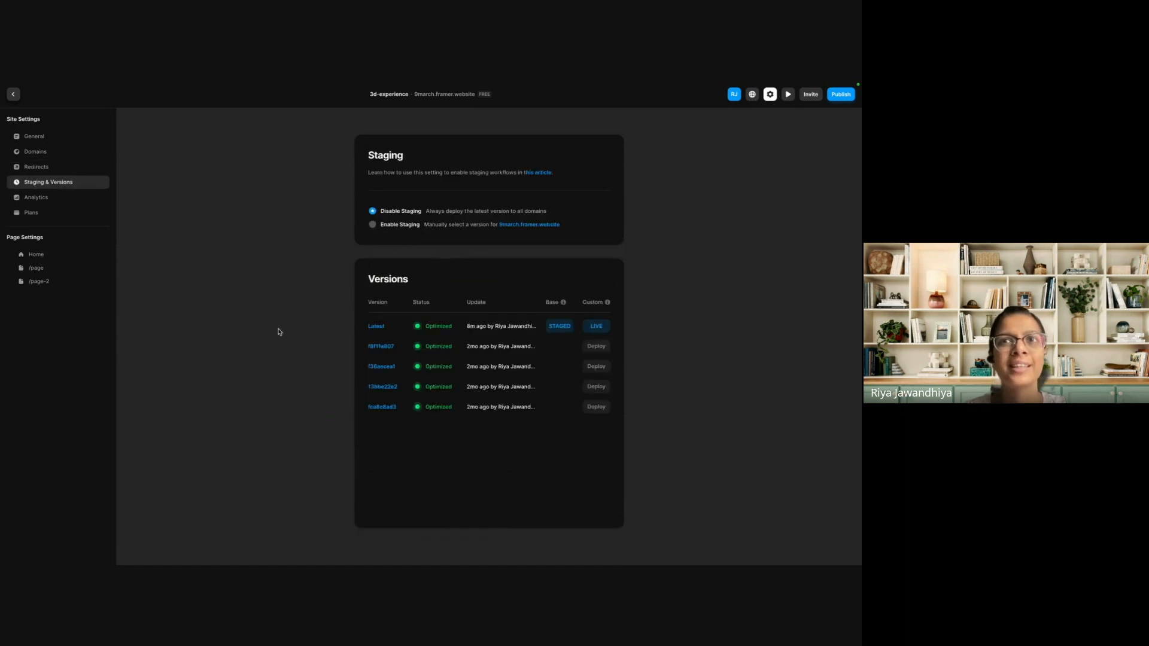
{"action": "left_click", "coordinate": [26, 200]}
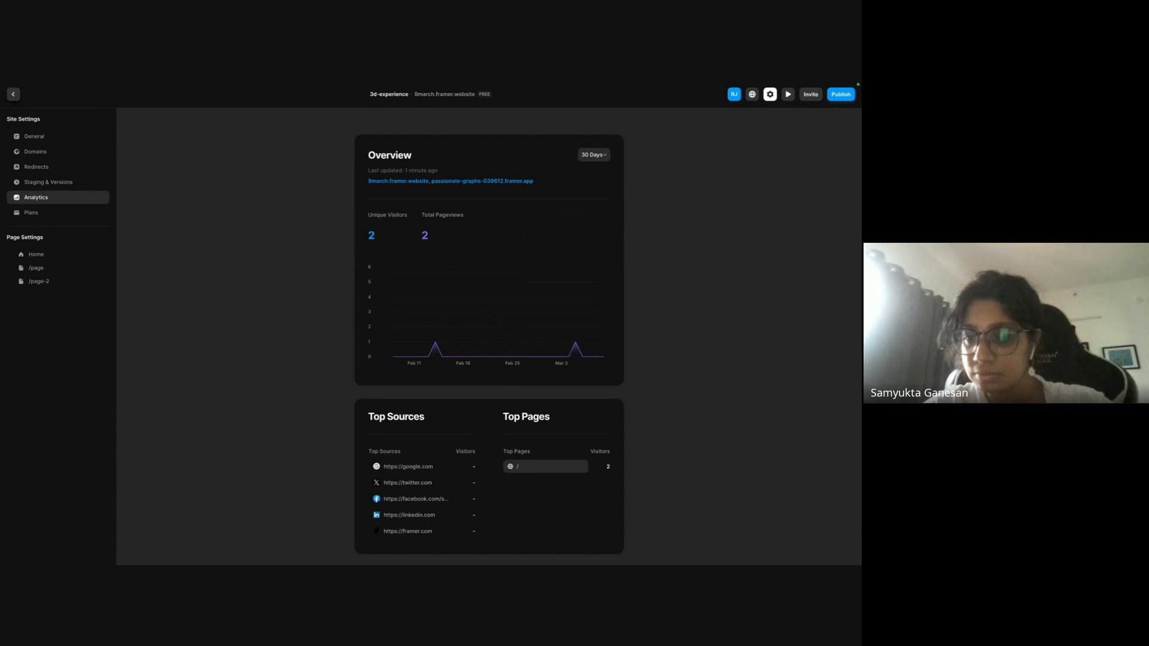
Return to the Home canvas and select the Unlock Now button's layer in Desktop's hero section to examine its layout and style properties.
{"action": "left_click", "coordinate": [12, 95]}
{"action": "scroll", "coordinate": [267, 259], "scroll_direction": "down", "scroll_amount": 5}
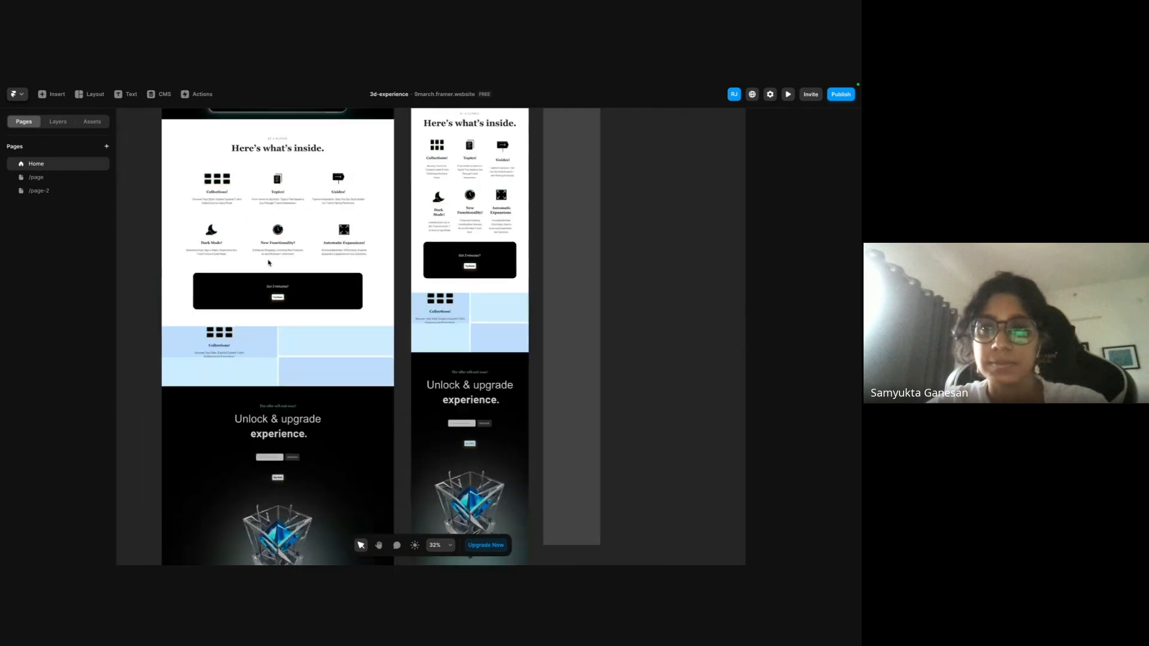
{"action": "scroll", "coordinate": [268, 262], "scroll_direction": "down", "scroll_amount": 4}
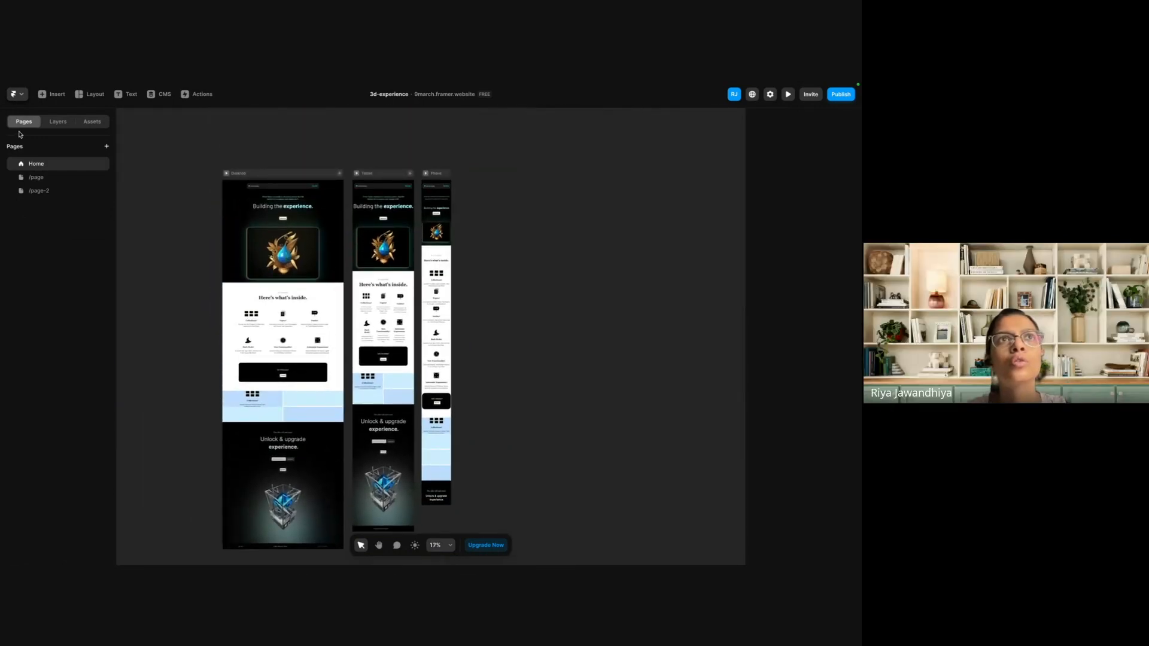
{"action": "scroll", "coordinate": [320, 200], "scroll_direction": "up", "scroll_amount": 4}
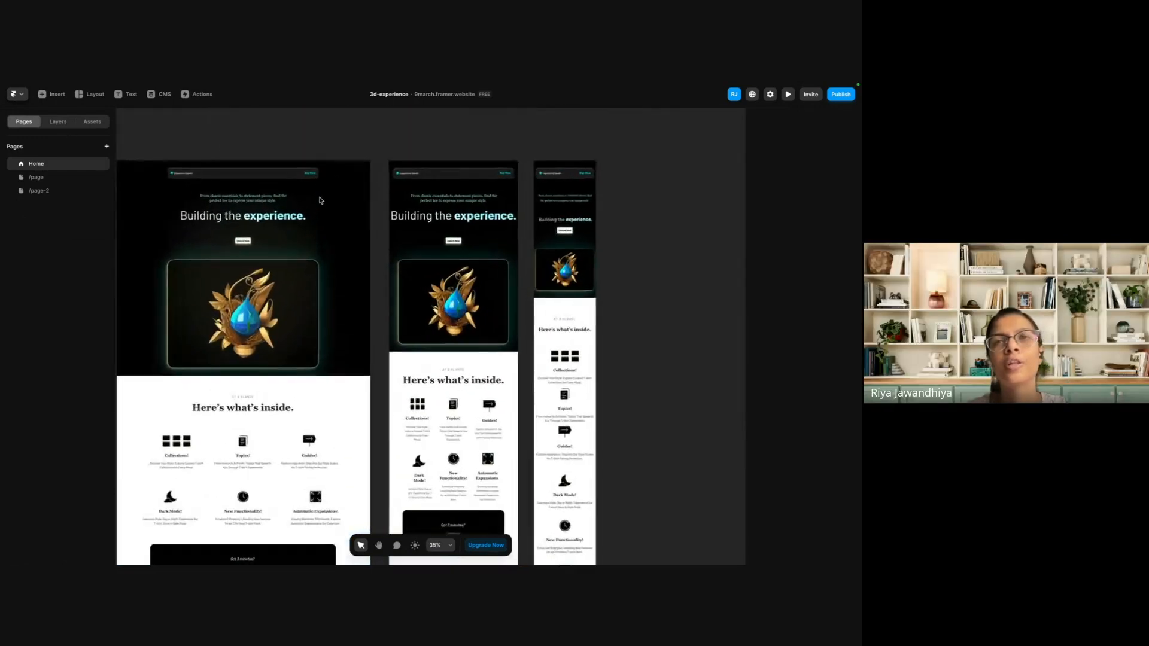
{"action": "scroll", "coordinate": [320, 200], "scroll_direction": "up", "scroll_amount": 5}
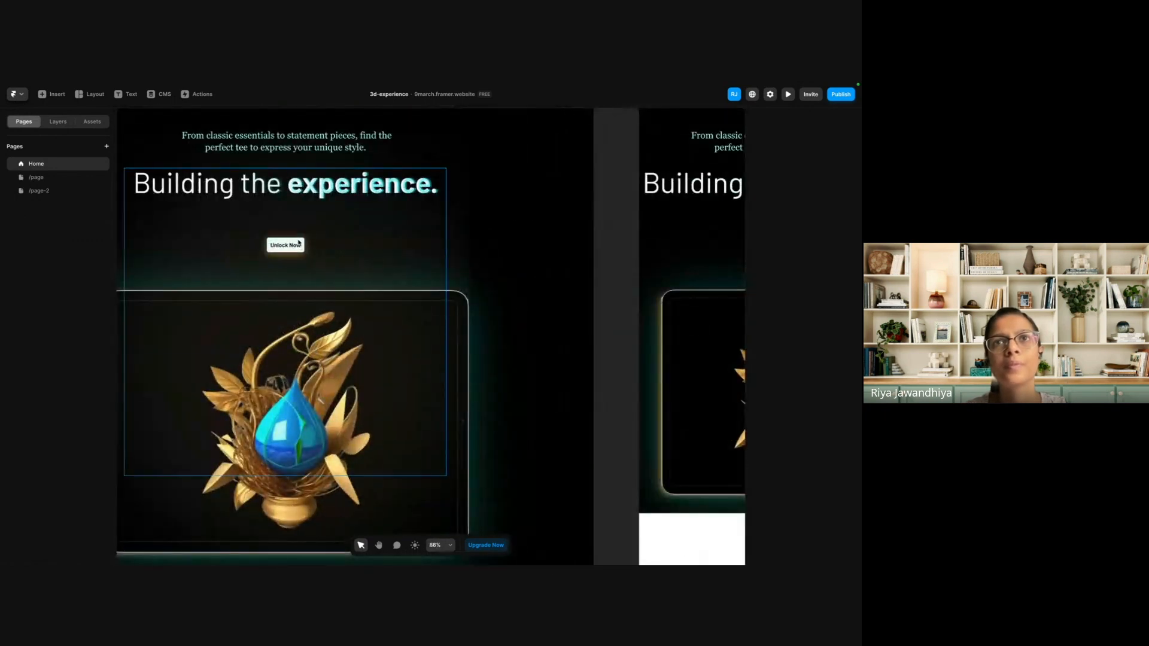
{"action": "left_click", "coordinate": [299, 244]}
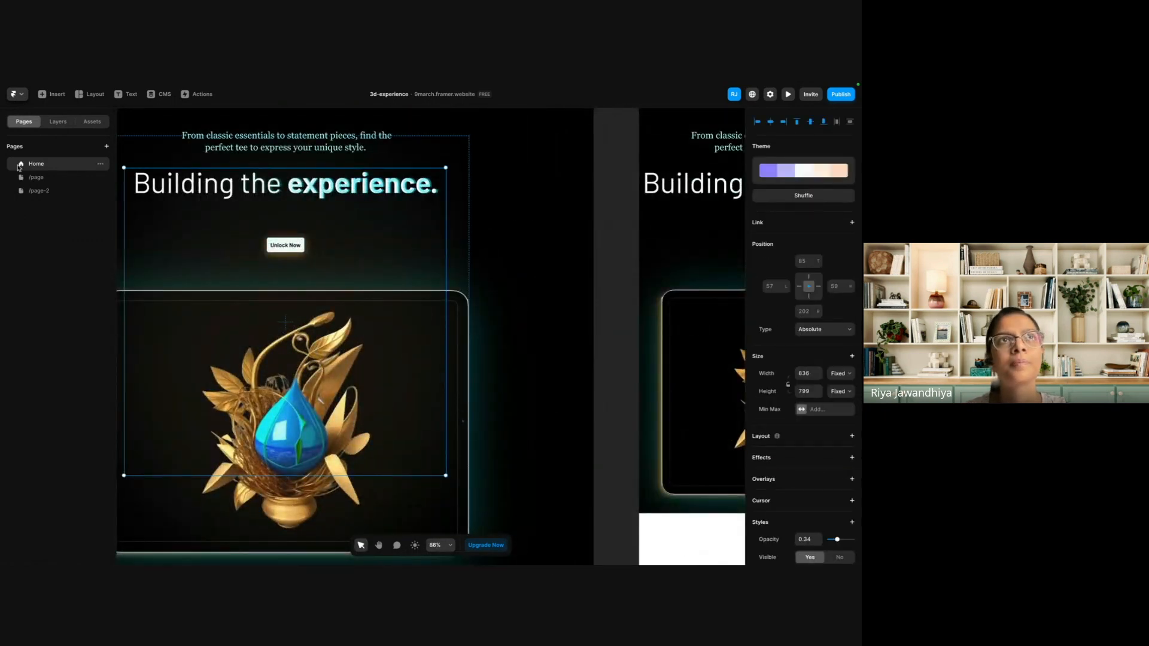
{"action": "left_click", "coordinate": [57, 121]}
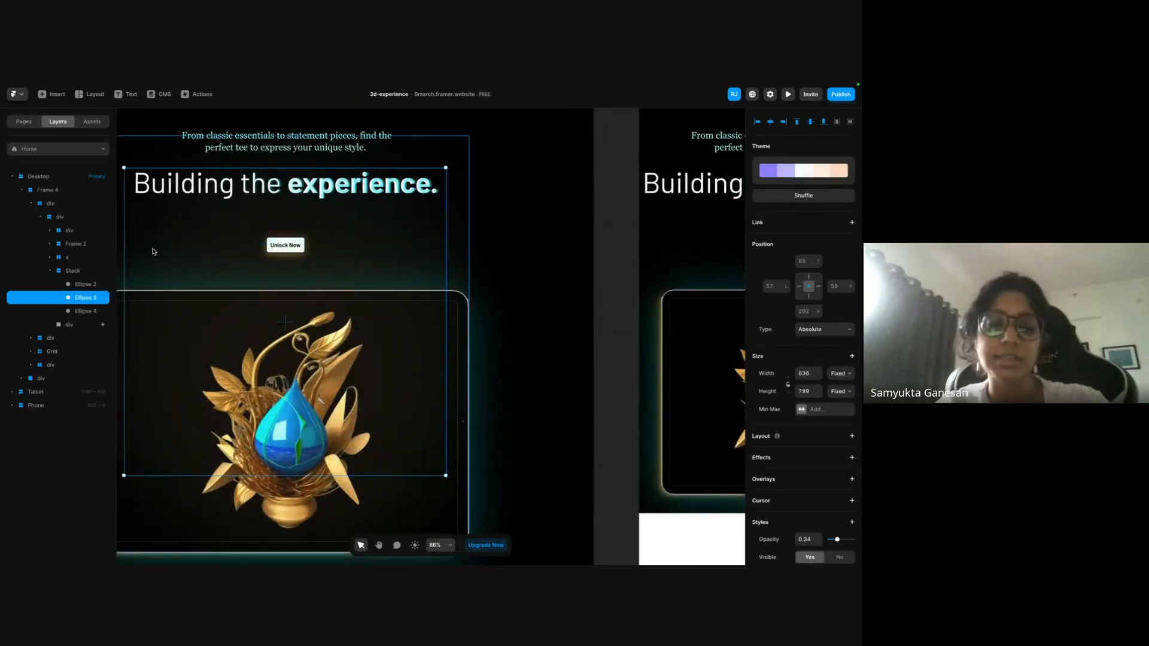
{"action": "left_click", "coordinate": [67, 259]}
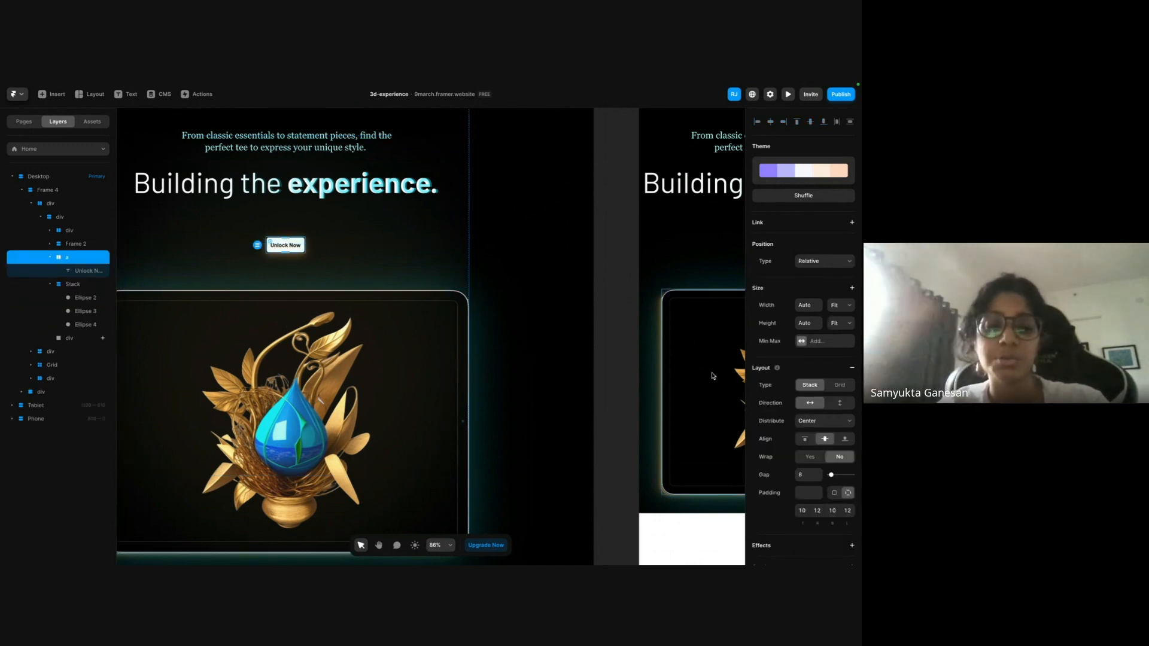
{"action": "scroll", "coordinate": [766, 396], "scroll_direction": "down", "scroll_amount": 5}
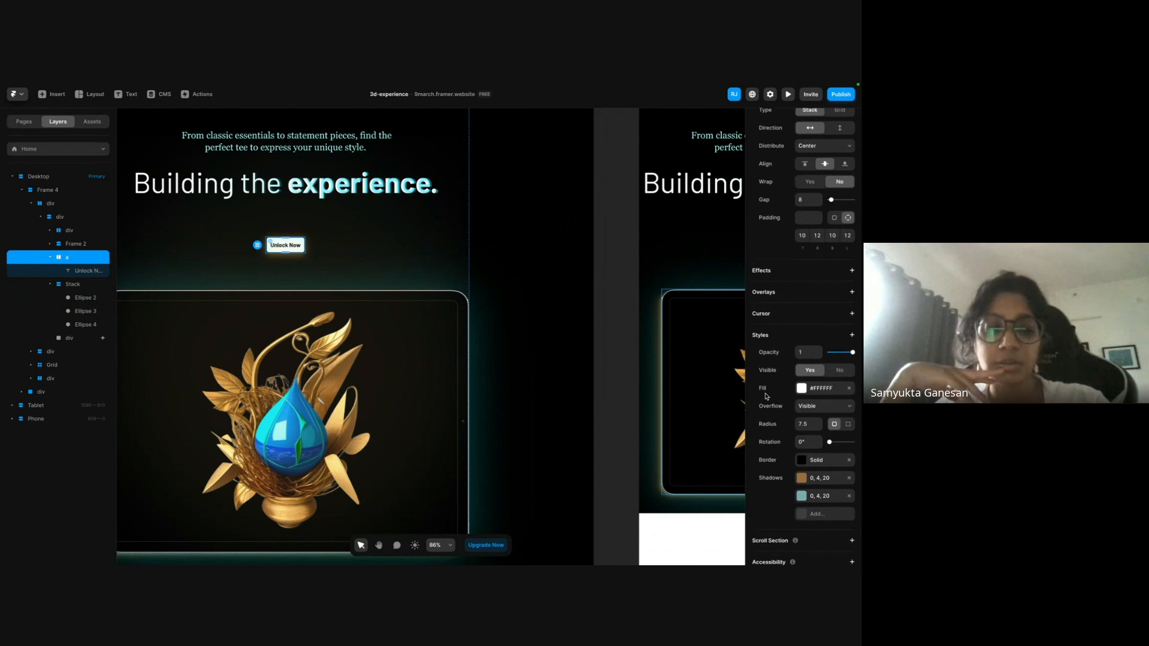
Create a component named "Button" from the Unlock Now button's stack layer in Desktop's hero section.
{"action": "right_click", "coordinate": [296, 248]}
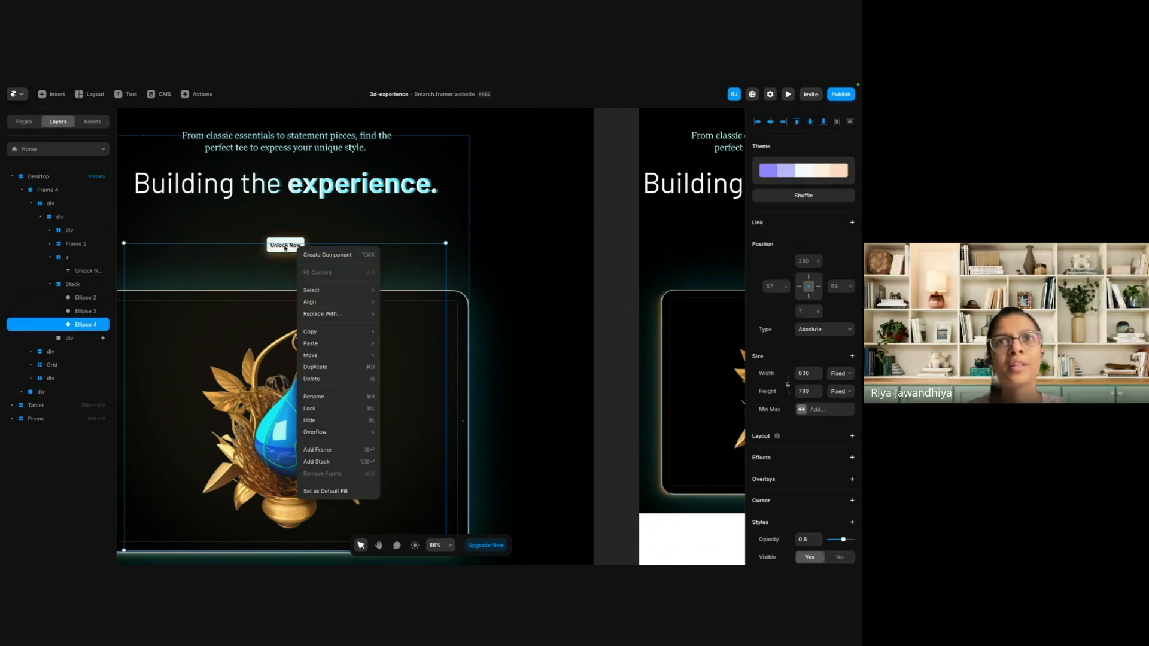
{"action": "left_click", "coordinate": [281, 251]}
{"action": "left_click", "coordinate": [270, 247]}
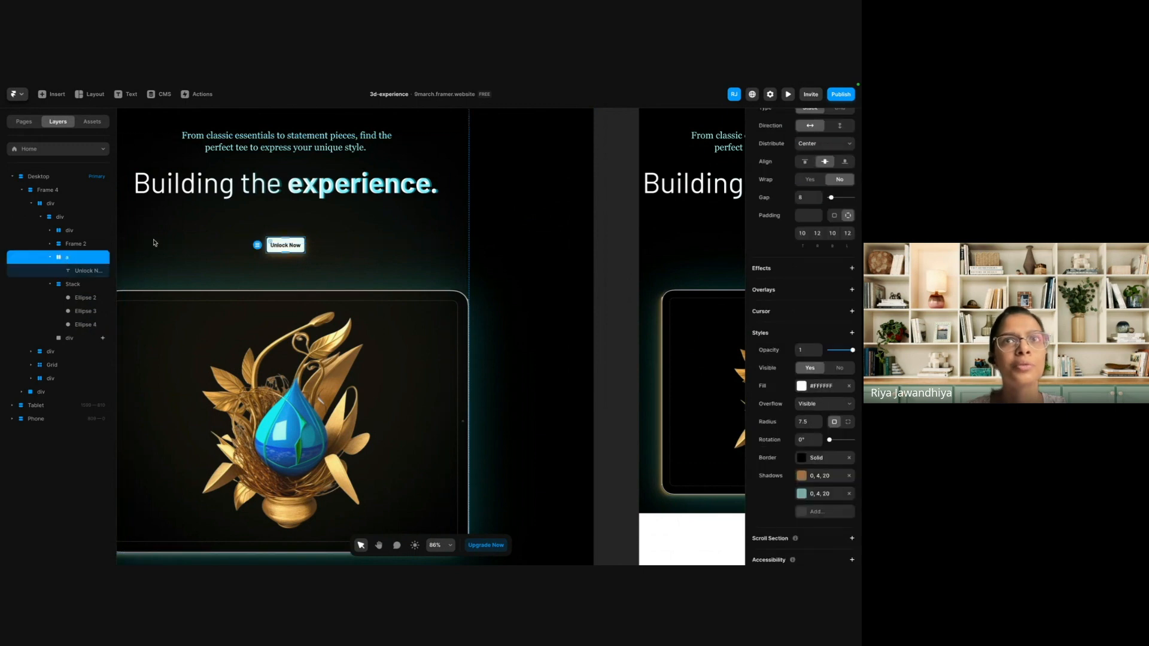
{"action": "right_click", "coordinate": [79, 259]}
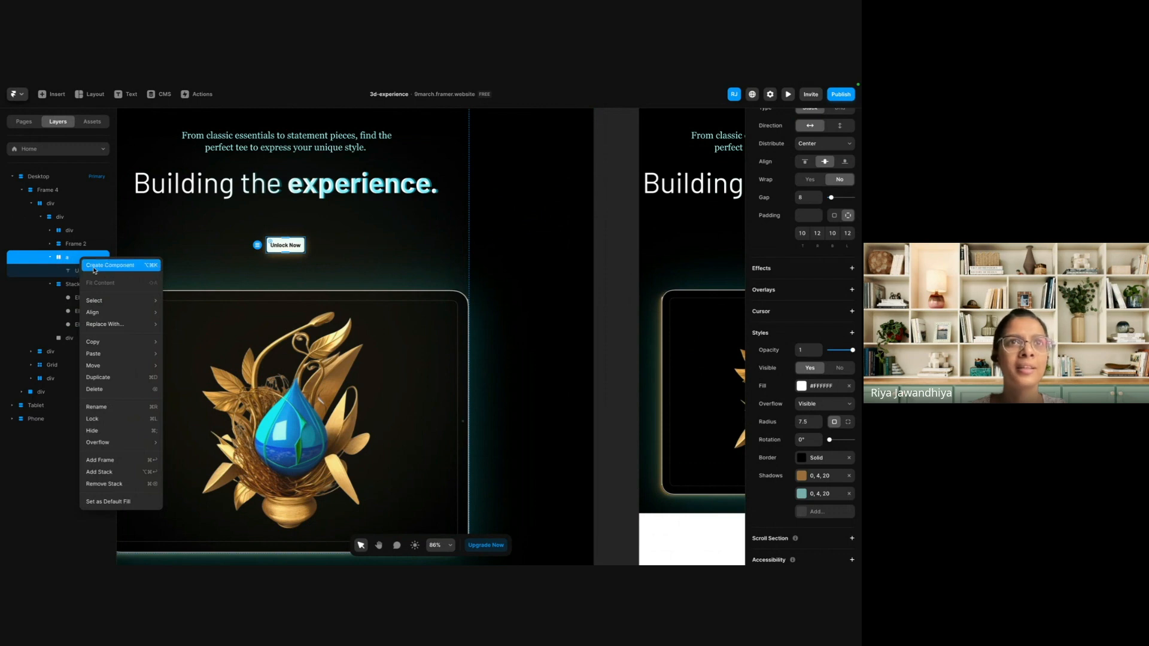
{"action": "left_click", "coordinate": [94, 267]}
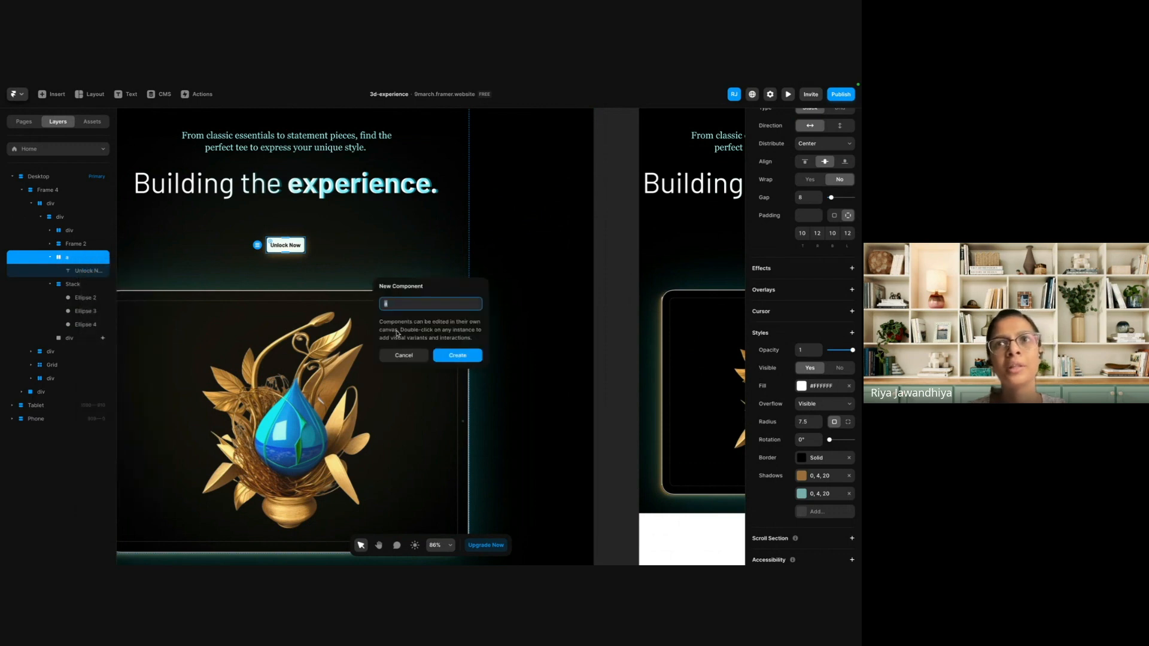
{"action": "type", "text": "Button"}
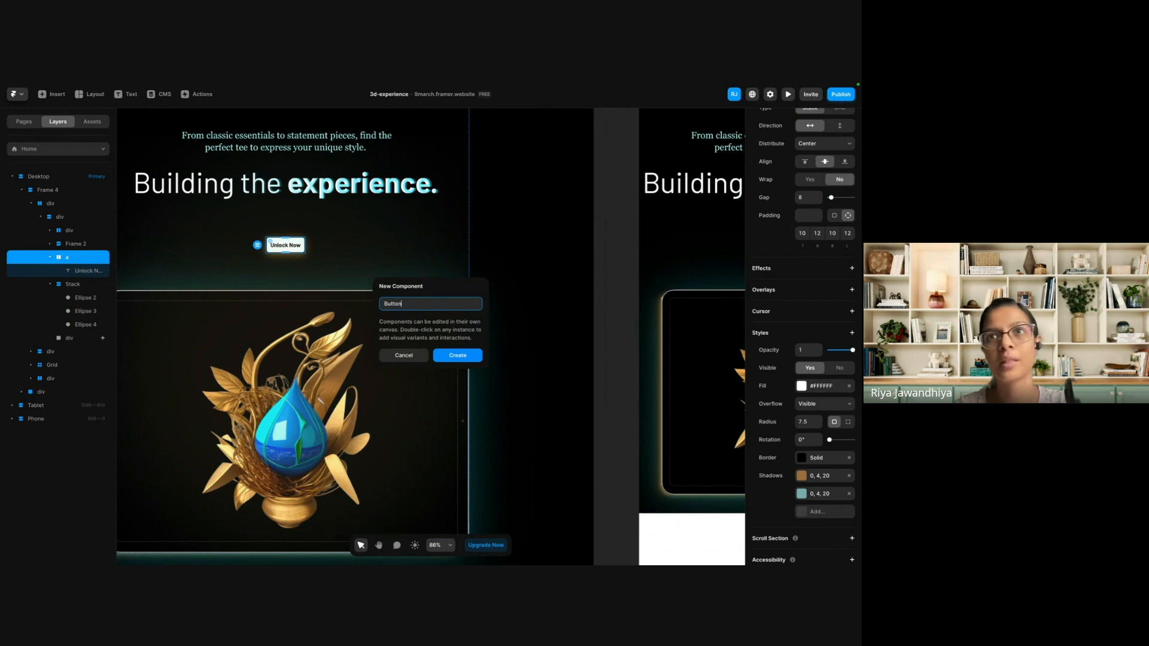
{"action": "key", "text": "Return"}
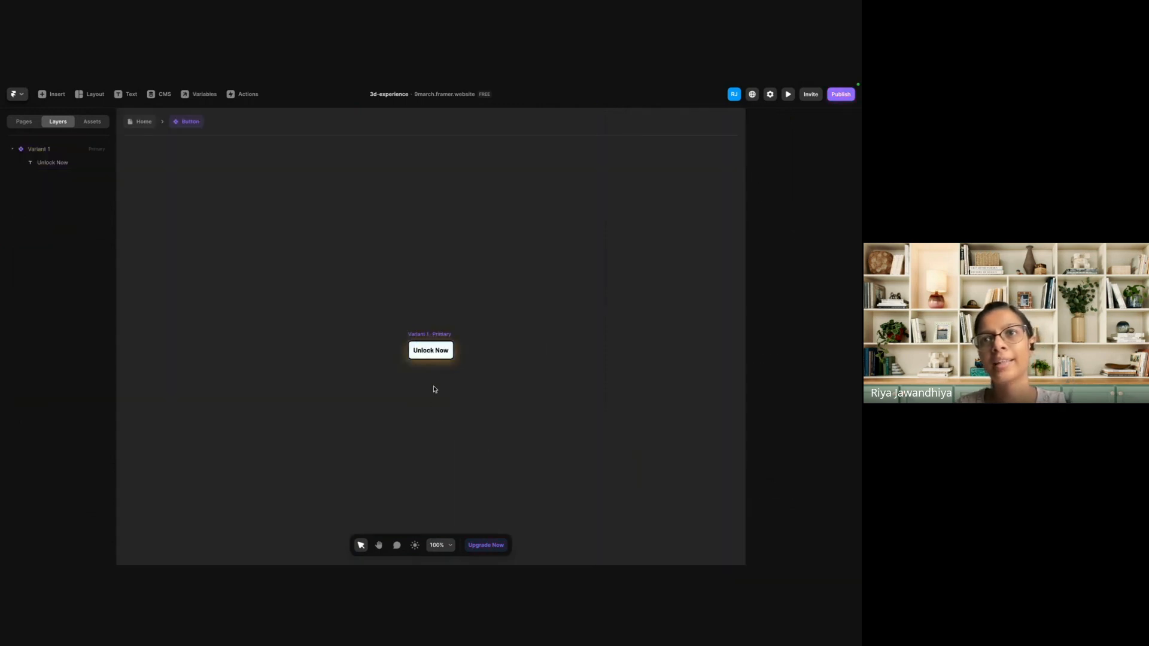
Check which interaction states can be added beneath the Button component's primary variant, and dismiss the choices.
{"action": "left_click", "coordinate": [431, 414]}
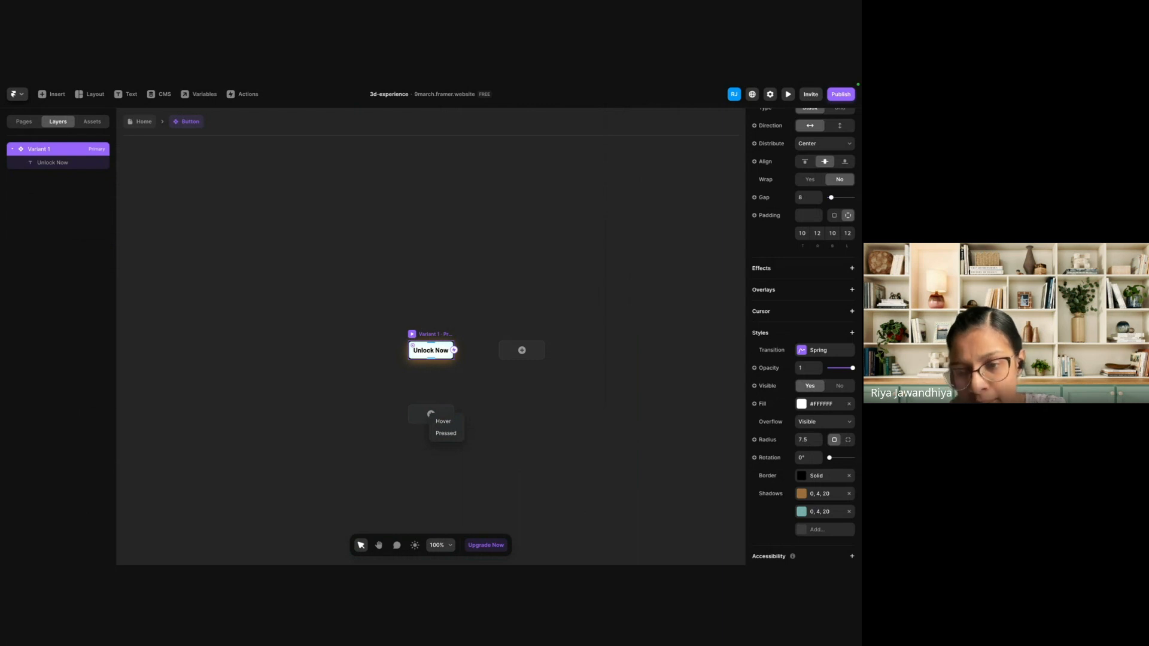
{"action": "left_click", "coordinate": [575, 392]}
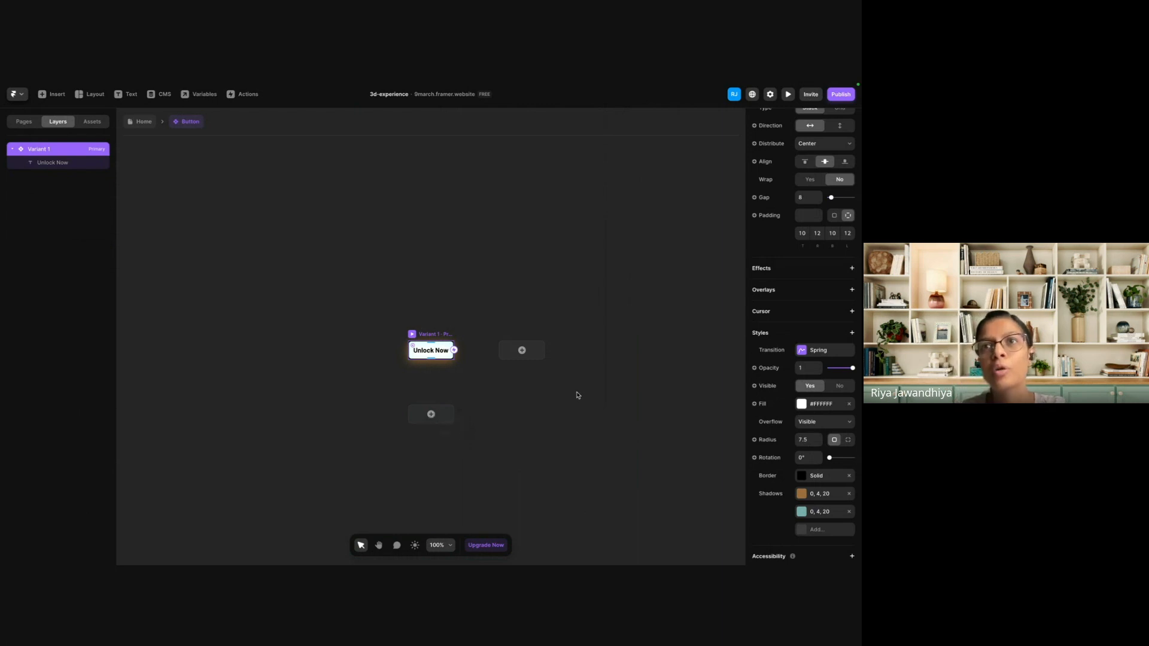